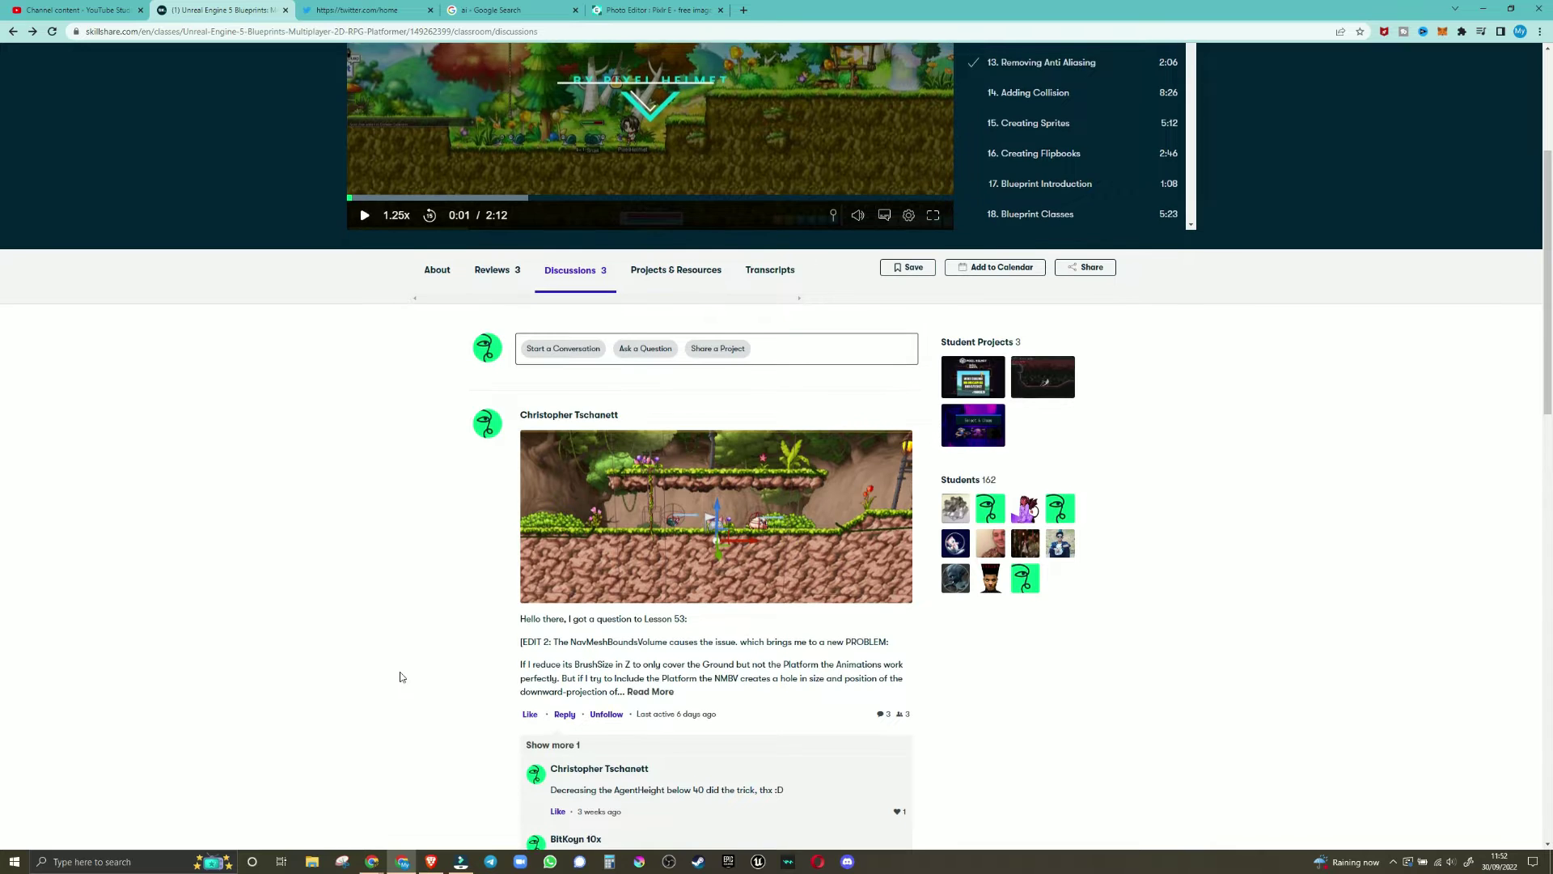
Step: Scroll the Skillshare class page back up to the lesson video player and course title
scroll(401, 674, up, 2)
scroll(348, 676, up, 2)
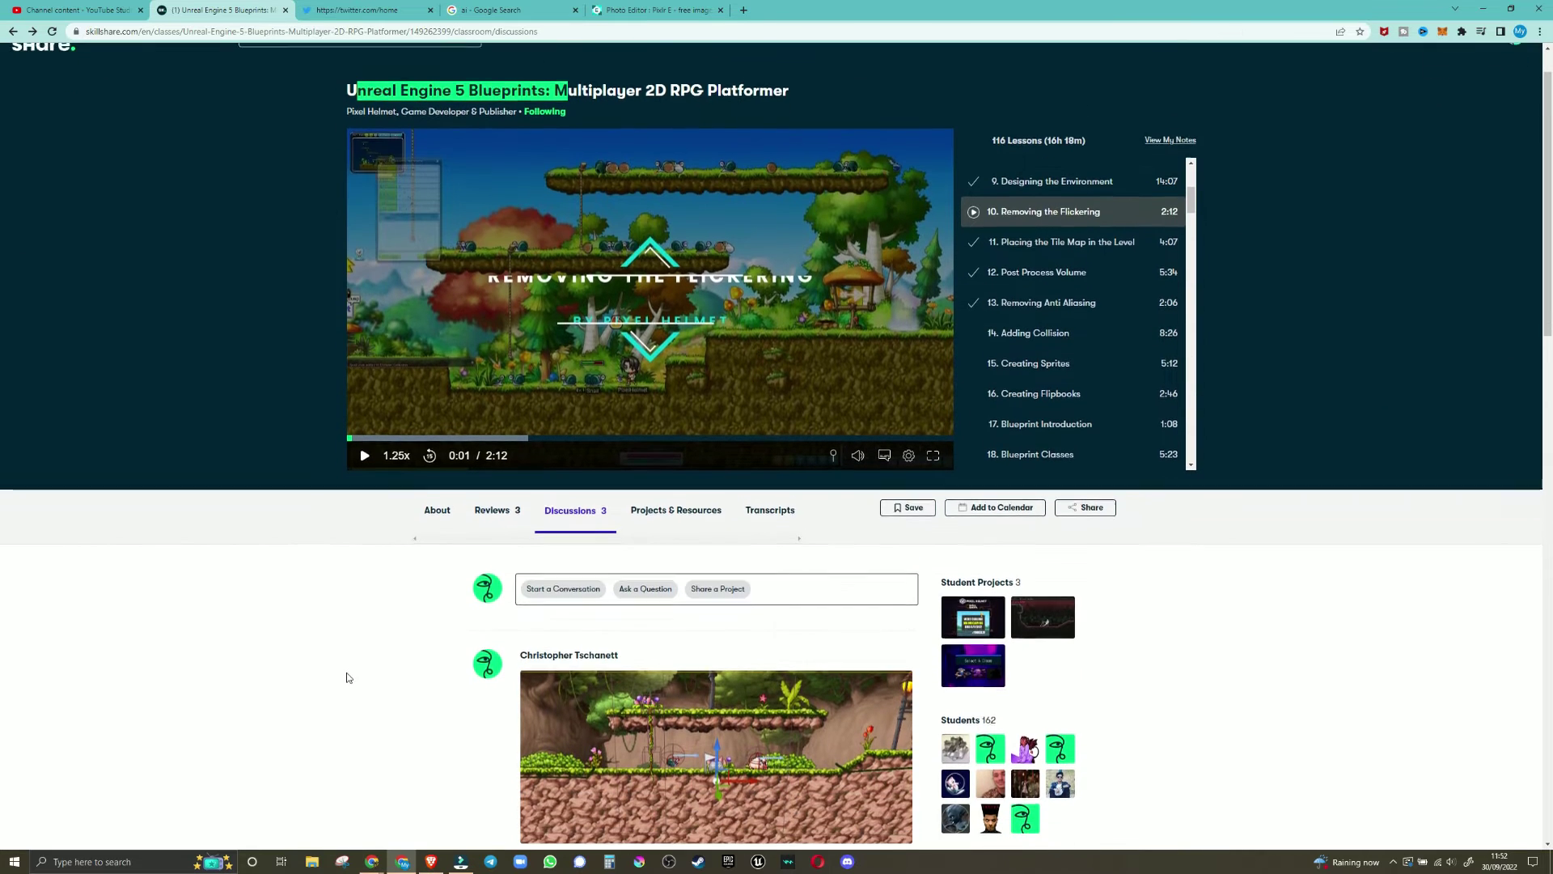
scroll(185, 372, down, 1)
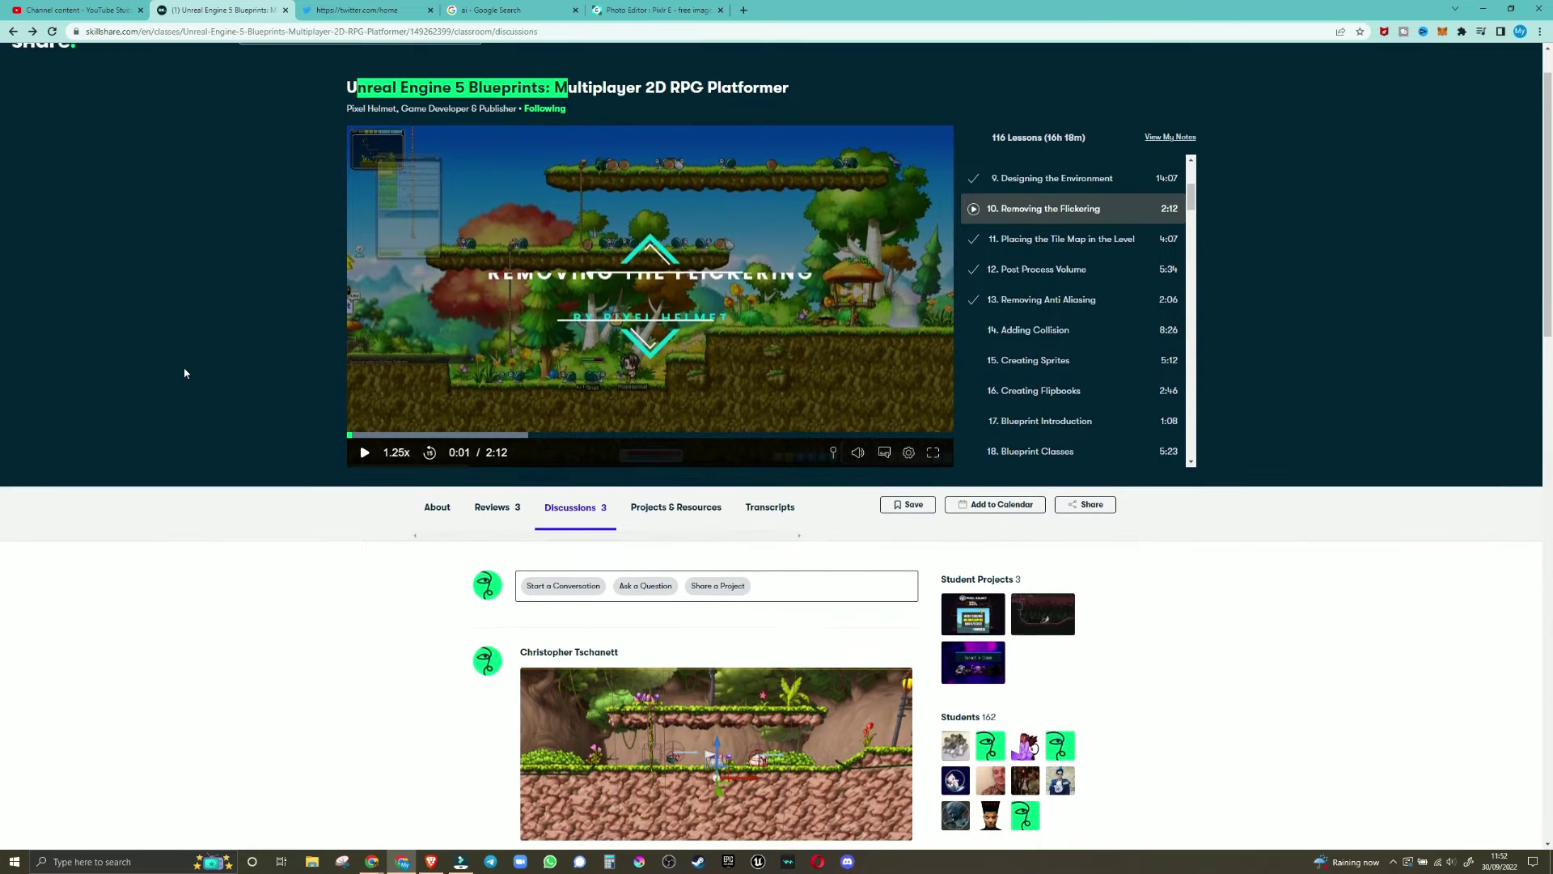
scroll(185, 373, up, 1)
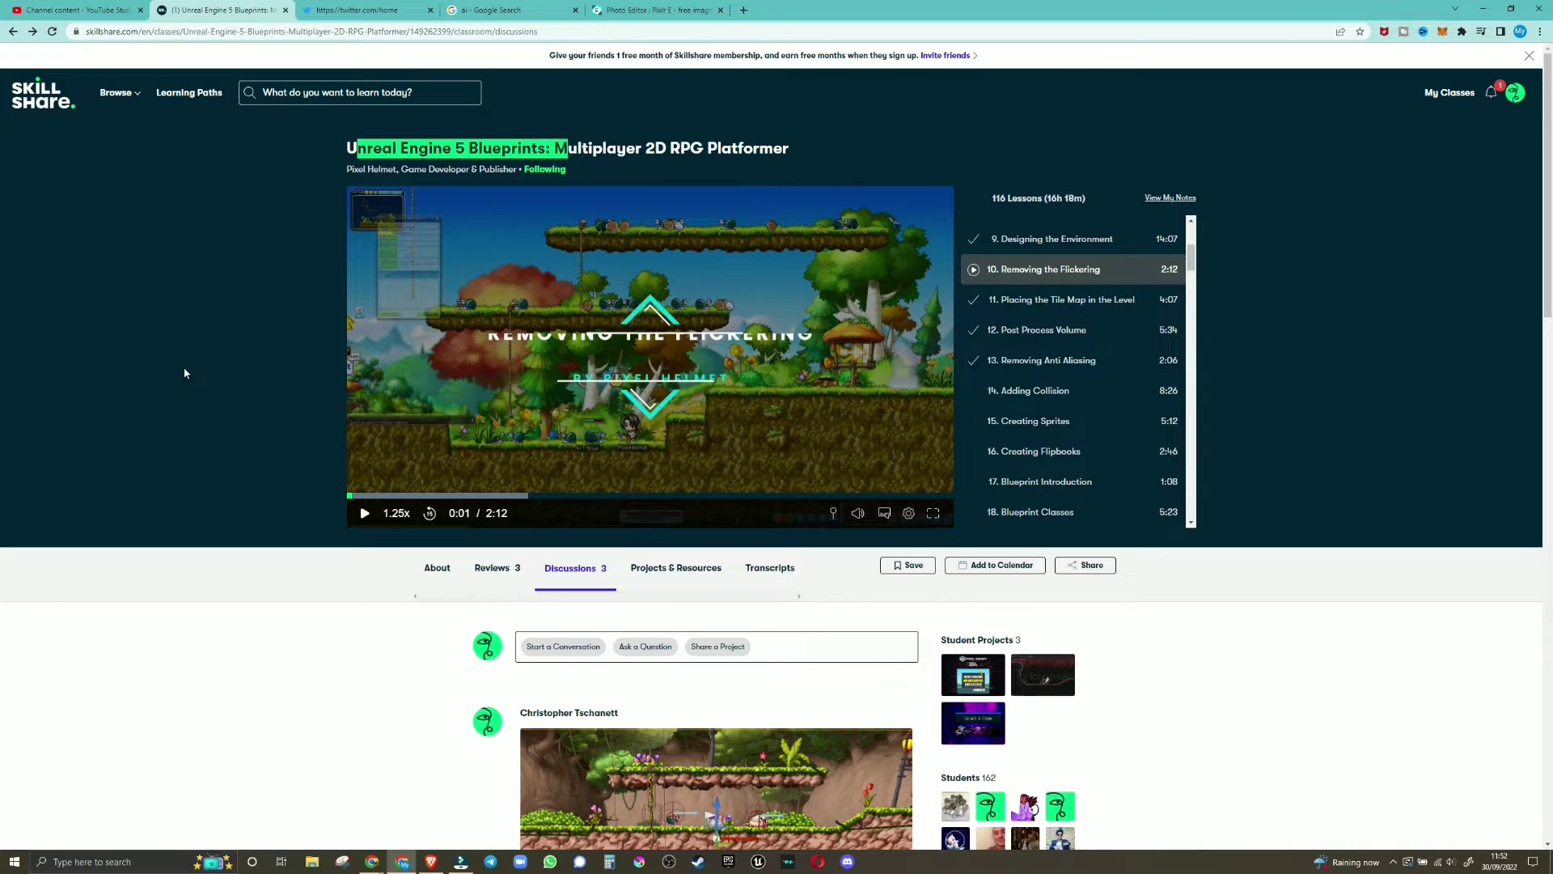
scroll(183, 377, down, 2)
scroll(130, 400, up, 1)
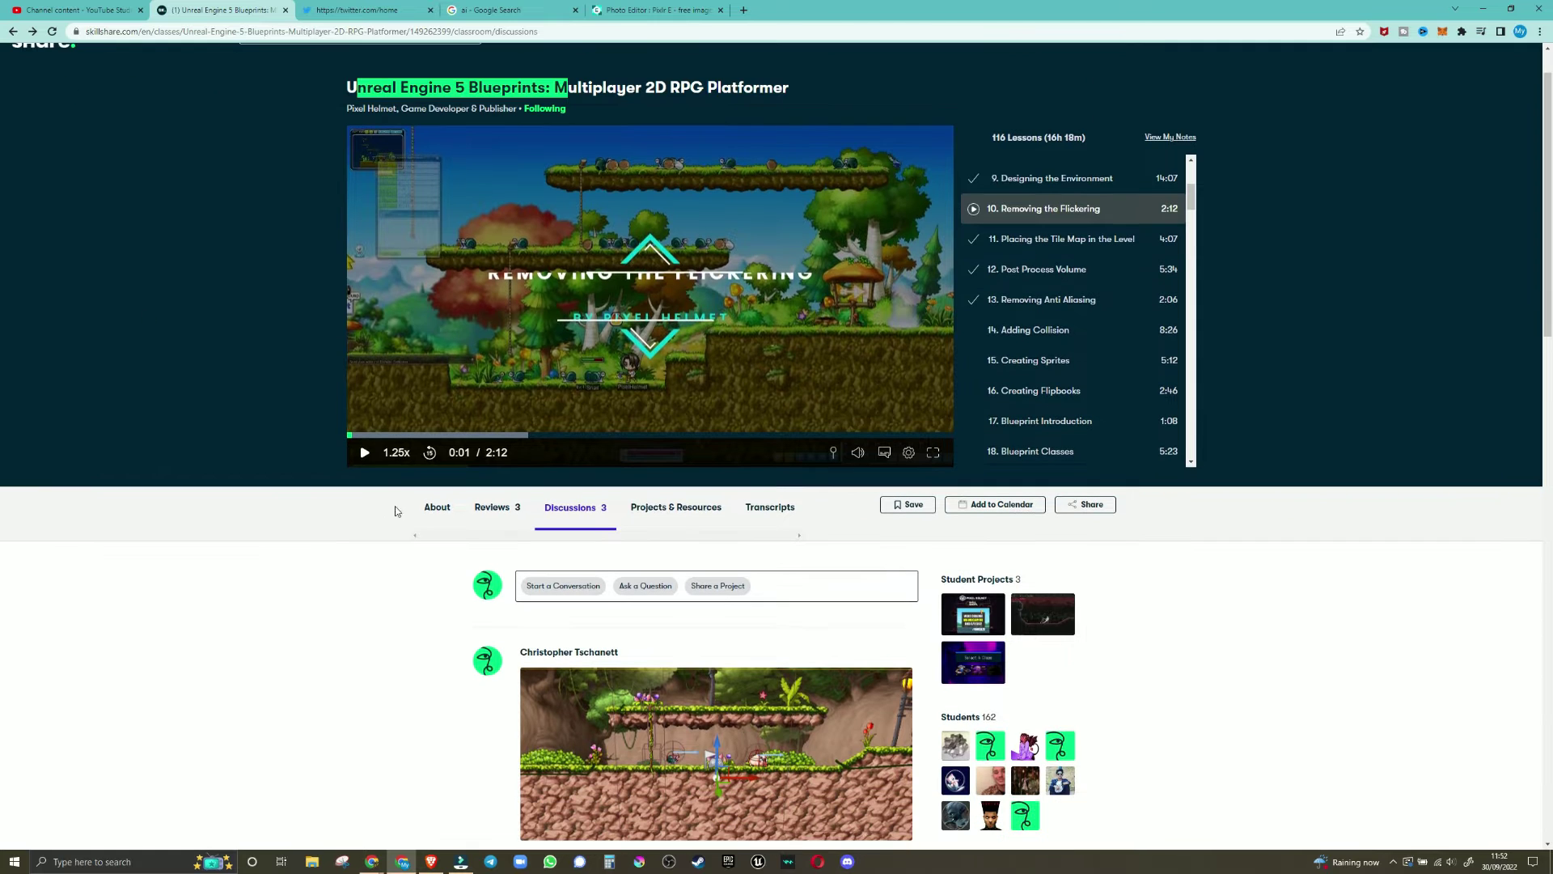
click(385, 88)
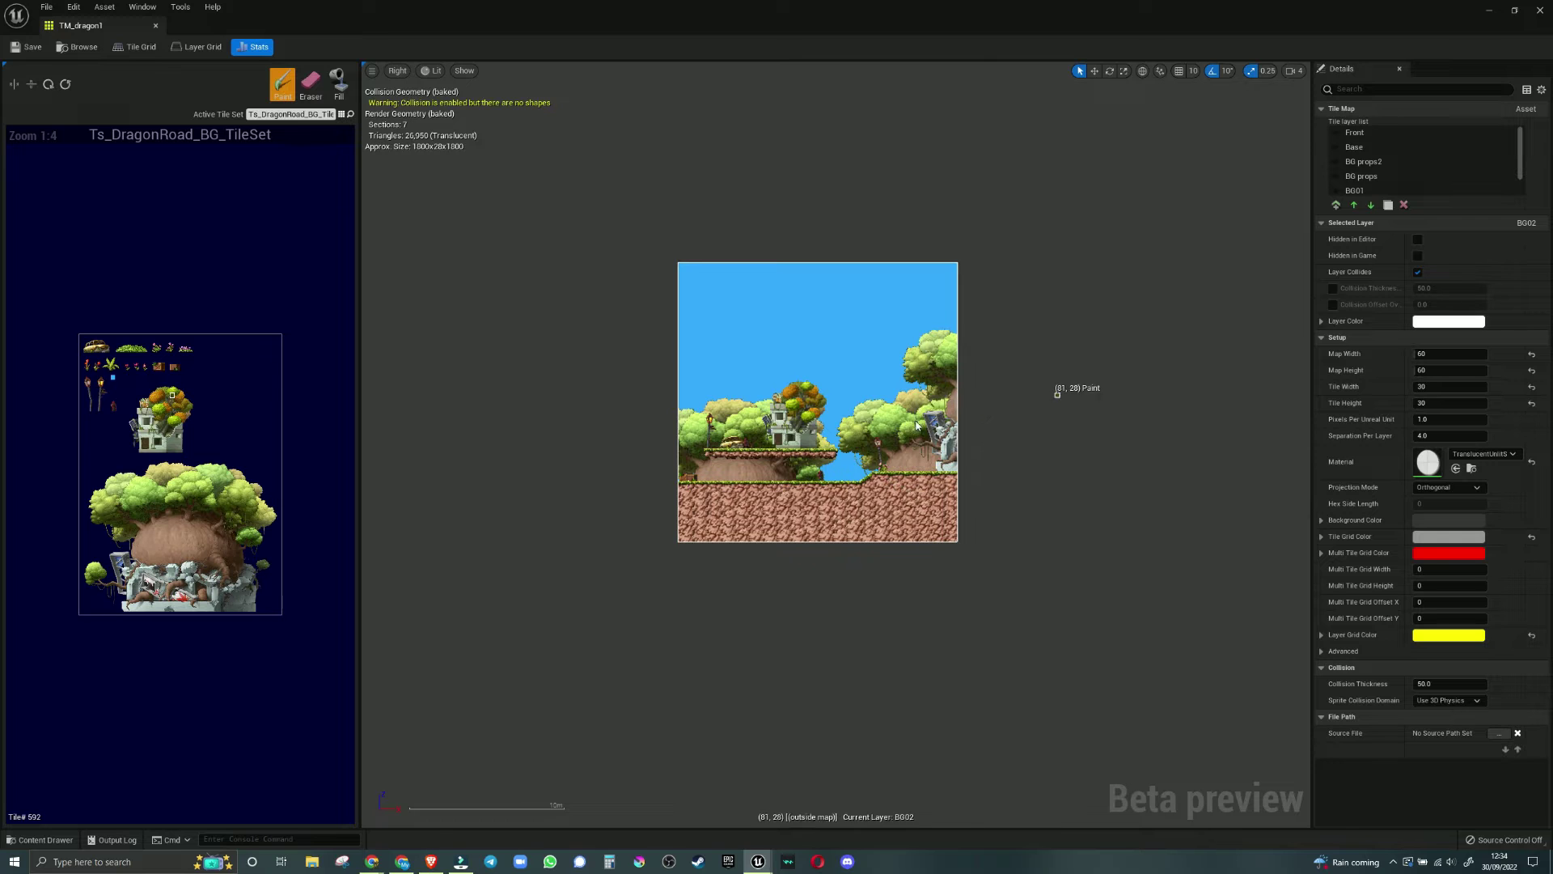
scroll(849, 416, up, 3)
Step: Zoom the TM_dragon1 viewport, then open the Content Drawer at the Environments folder
scroll(801, 411, down, 2)
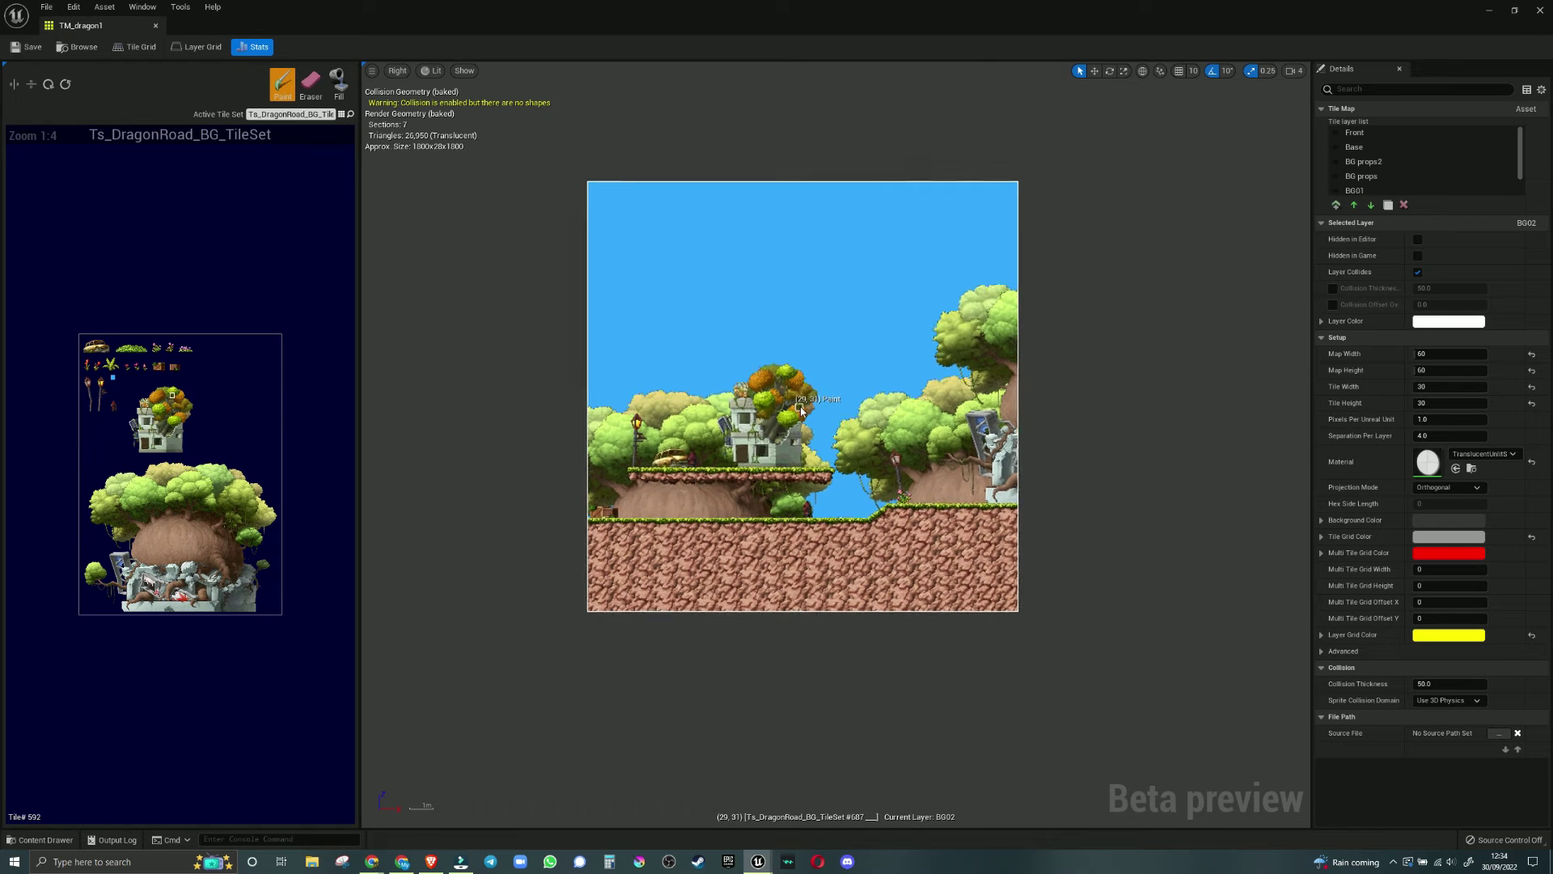
scroll(801, 411, down, 1)
scroll(801, 411, up, 2)
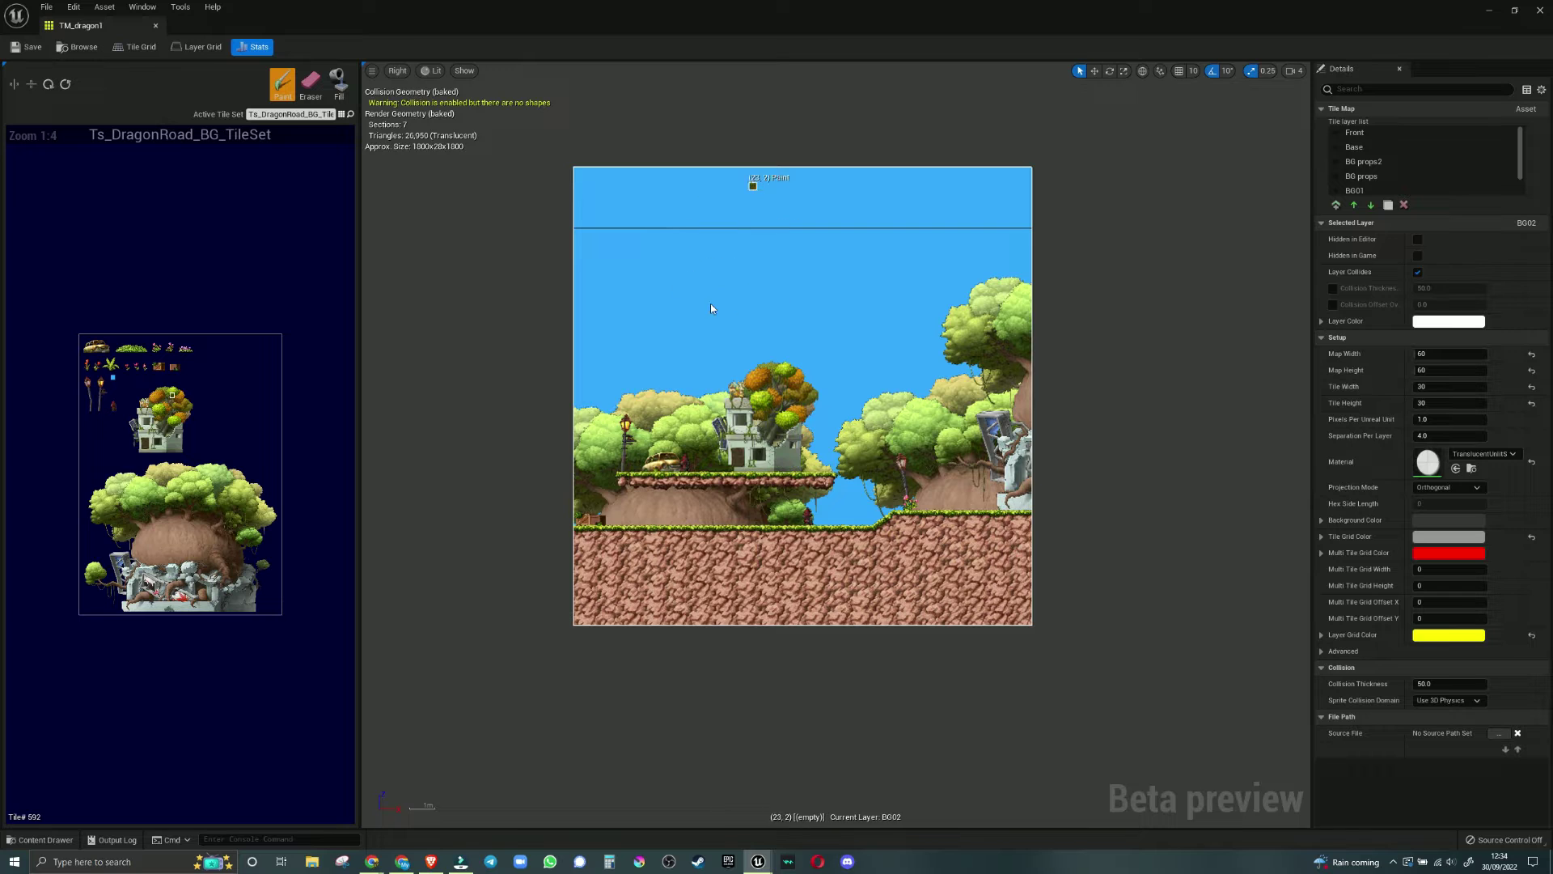
scroll(760, 328, down, 1)
scroll(760, 328, up, 2)
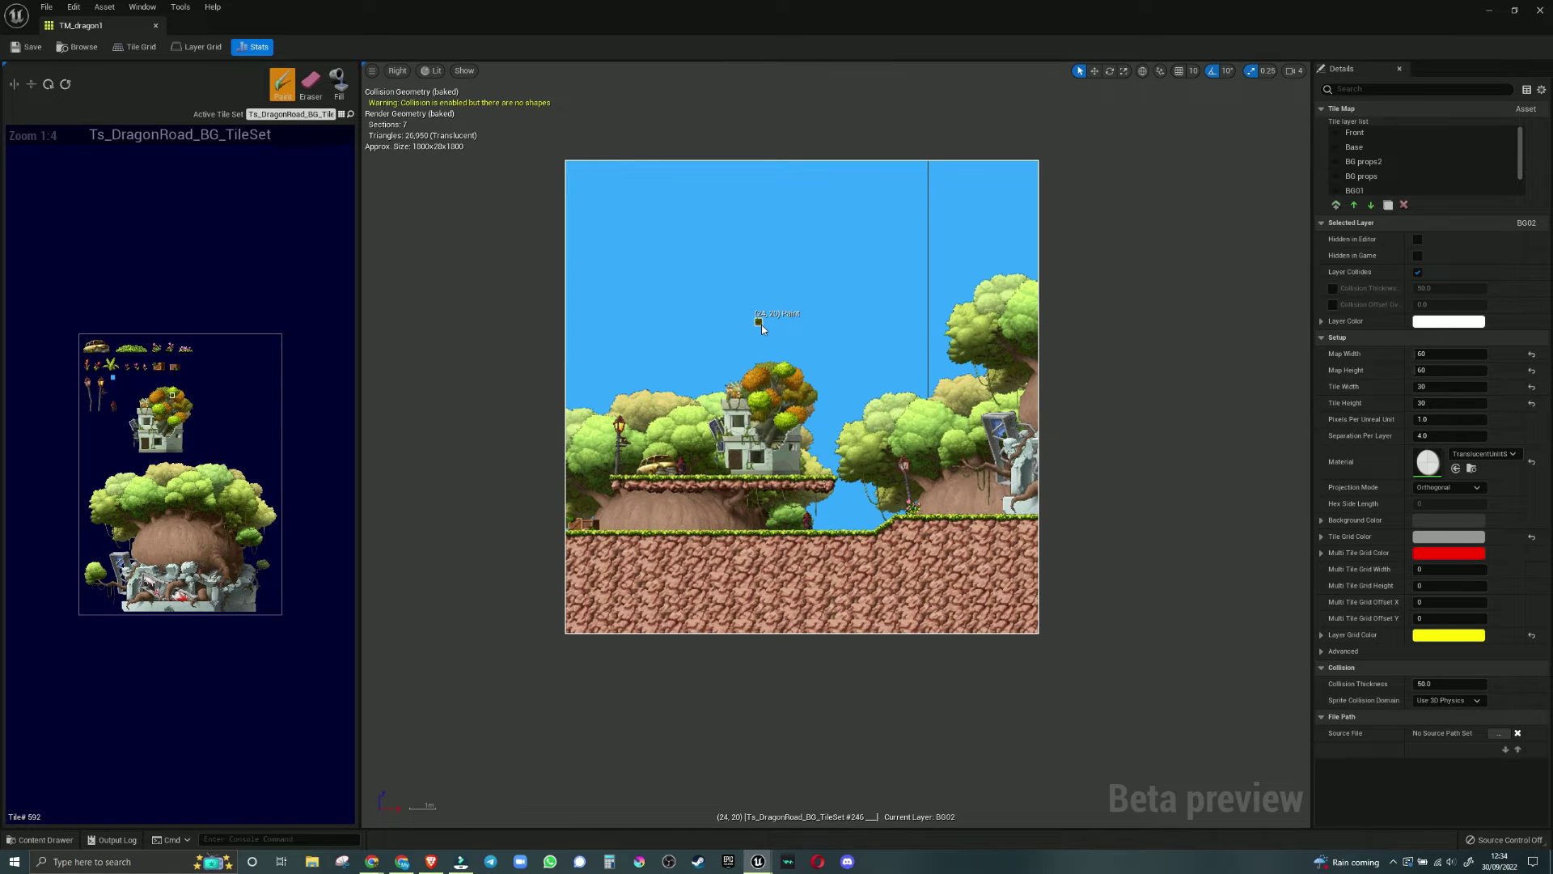
click(40, 839)
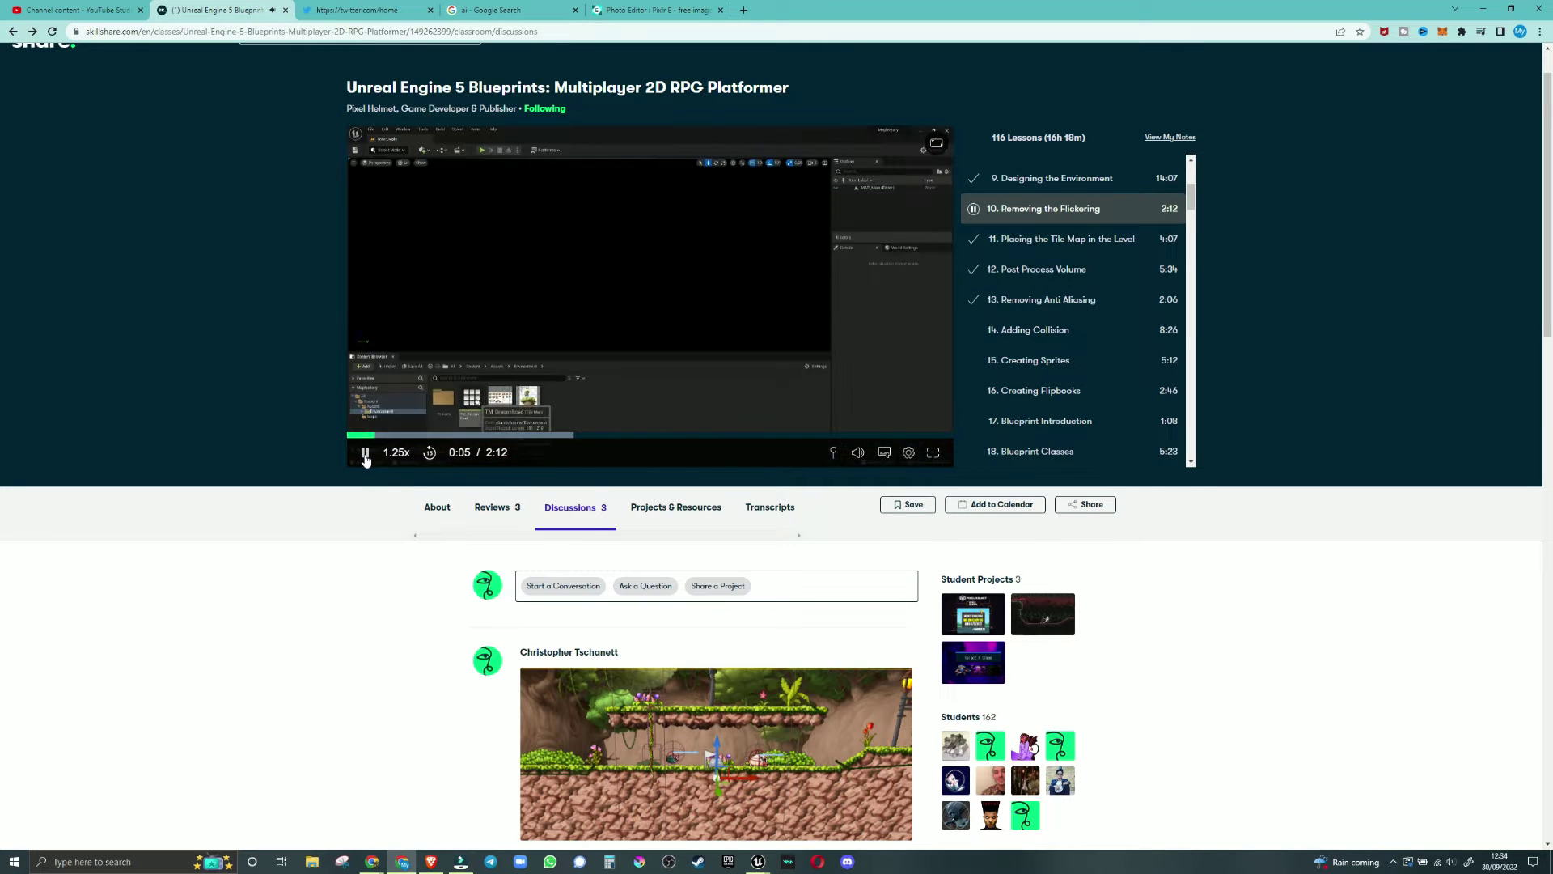
Step: Raise the system volume during the lesson, then return to Unreal's Content Drawer
key(XF86AudioLowerVolume)
key(XF86AudioRaiseVolume)
key(XF86AudioRaiseVolume)
key(XF86AudioRaiseVolume)
key(XF86AudioRaiseVolume)
key(XF86AudioRaiseVolume)
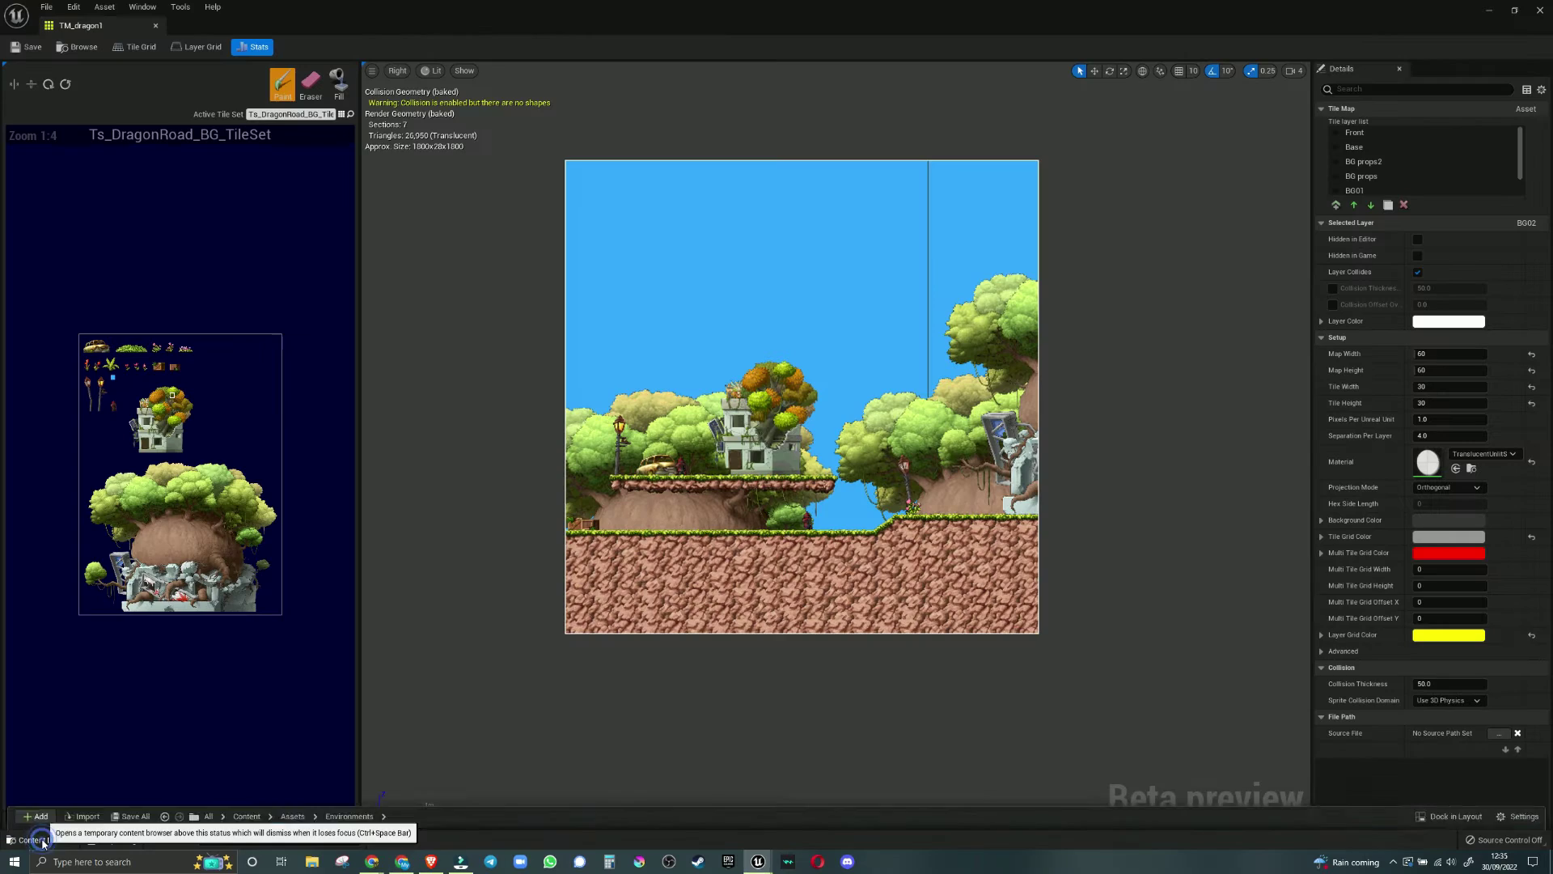
key(alt+Tab)
click(39, 839)
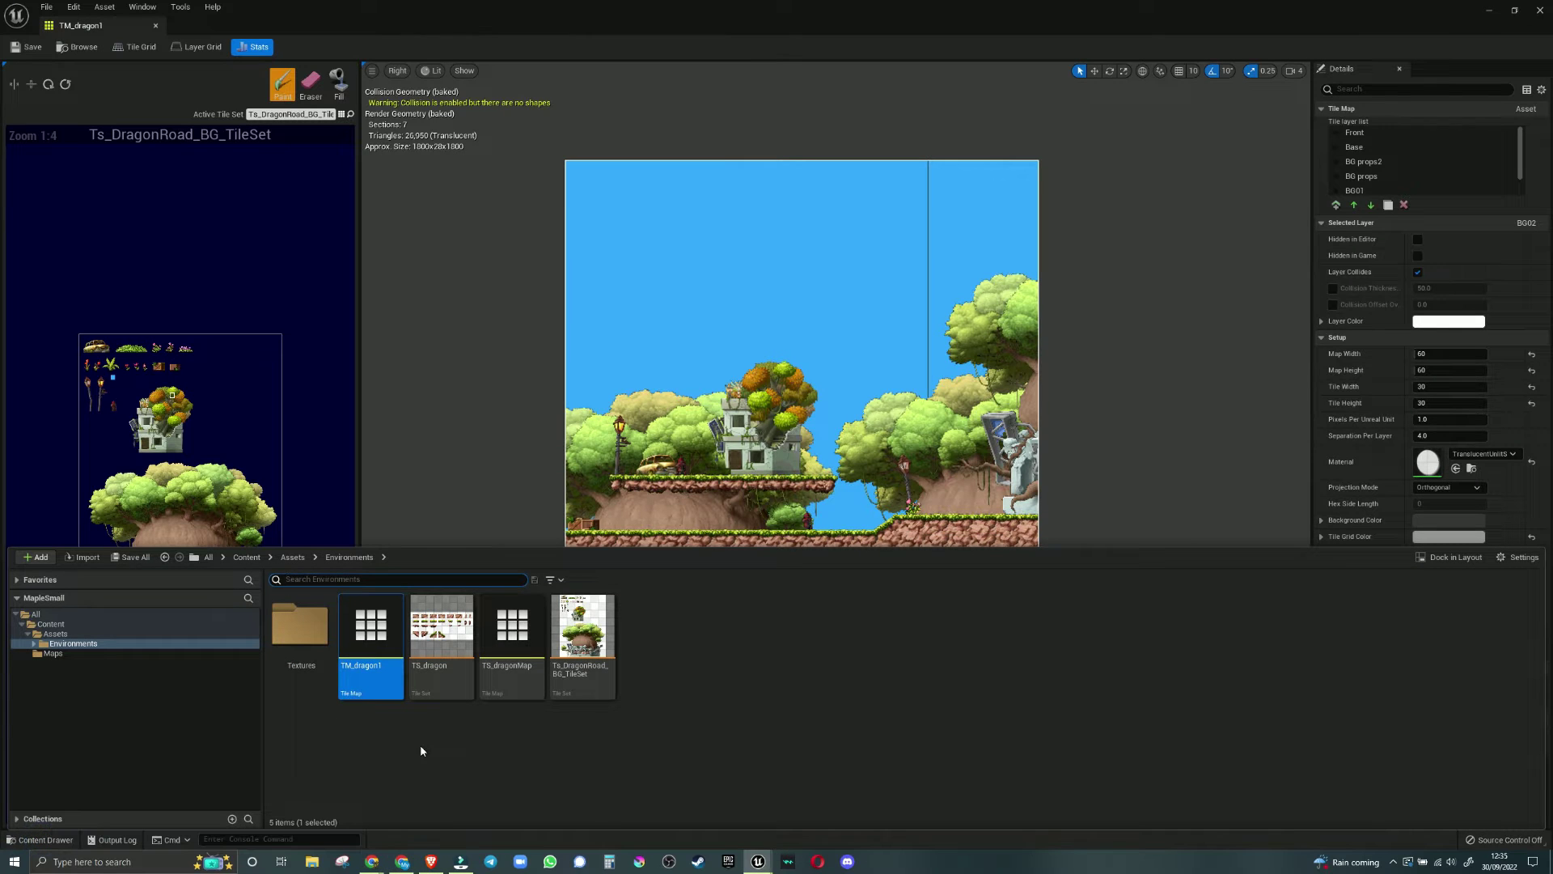
Step: Create a conditioned tile sheet texture for the TS_dragon tile set, accepting the default name
right_click(379, 671)
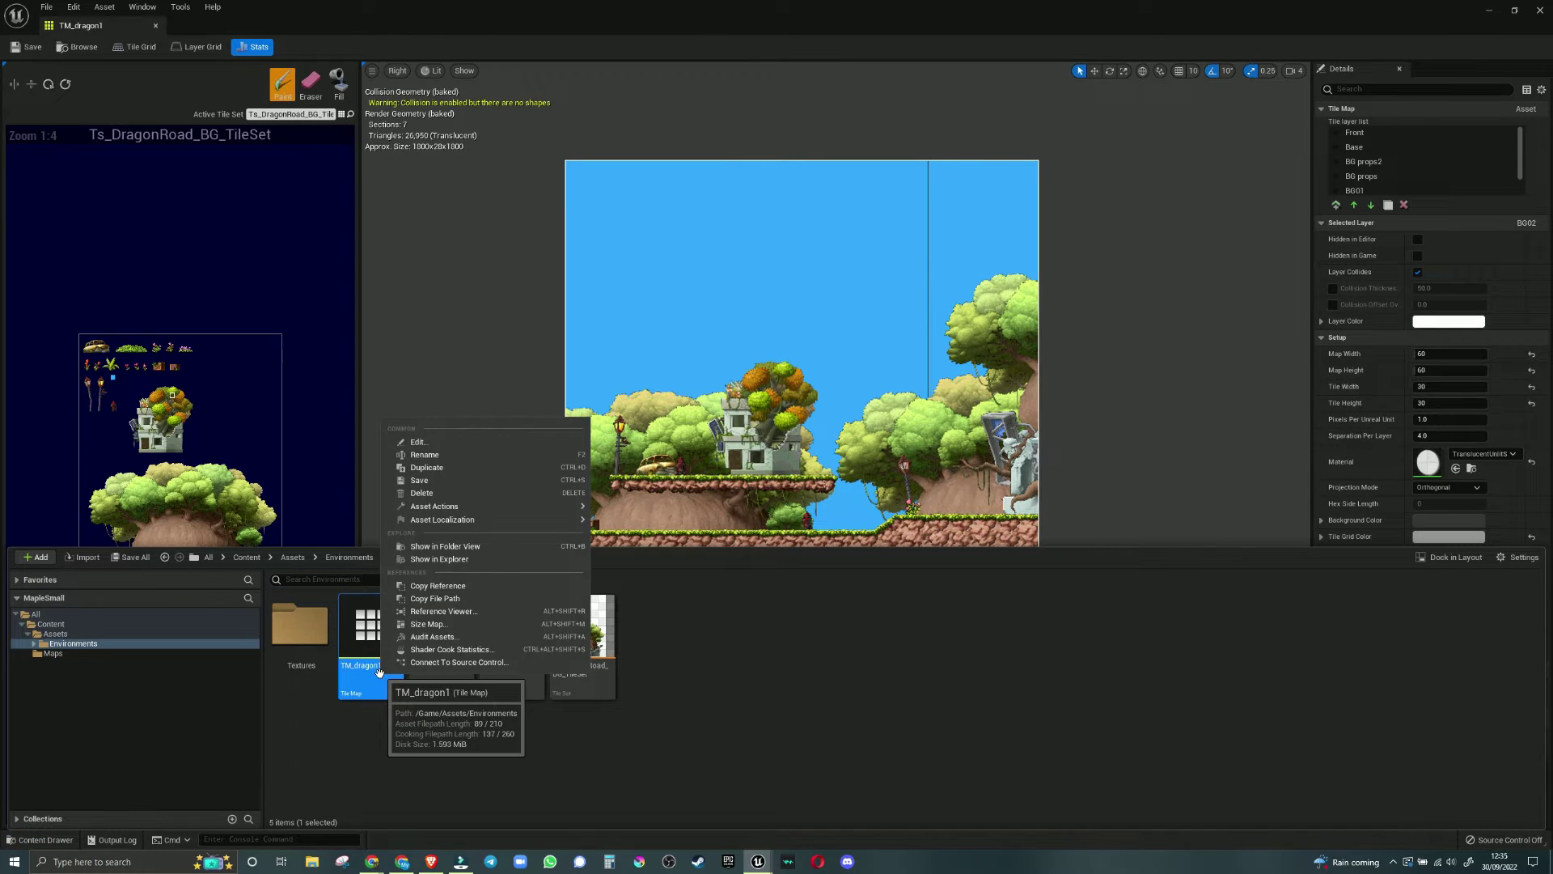
click(425, 742)
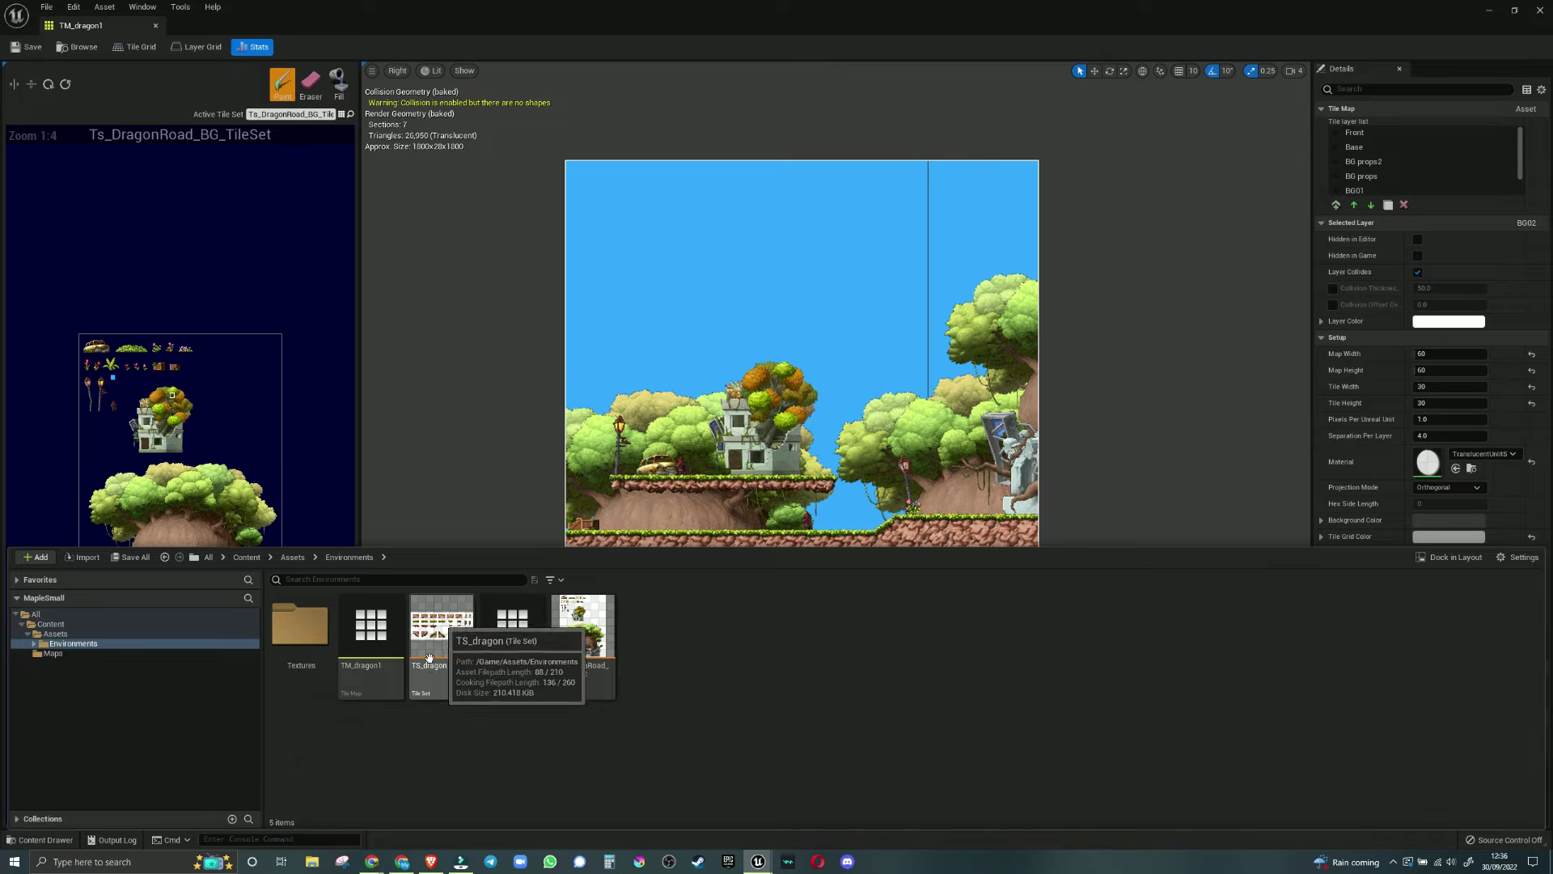
click(429, 670)
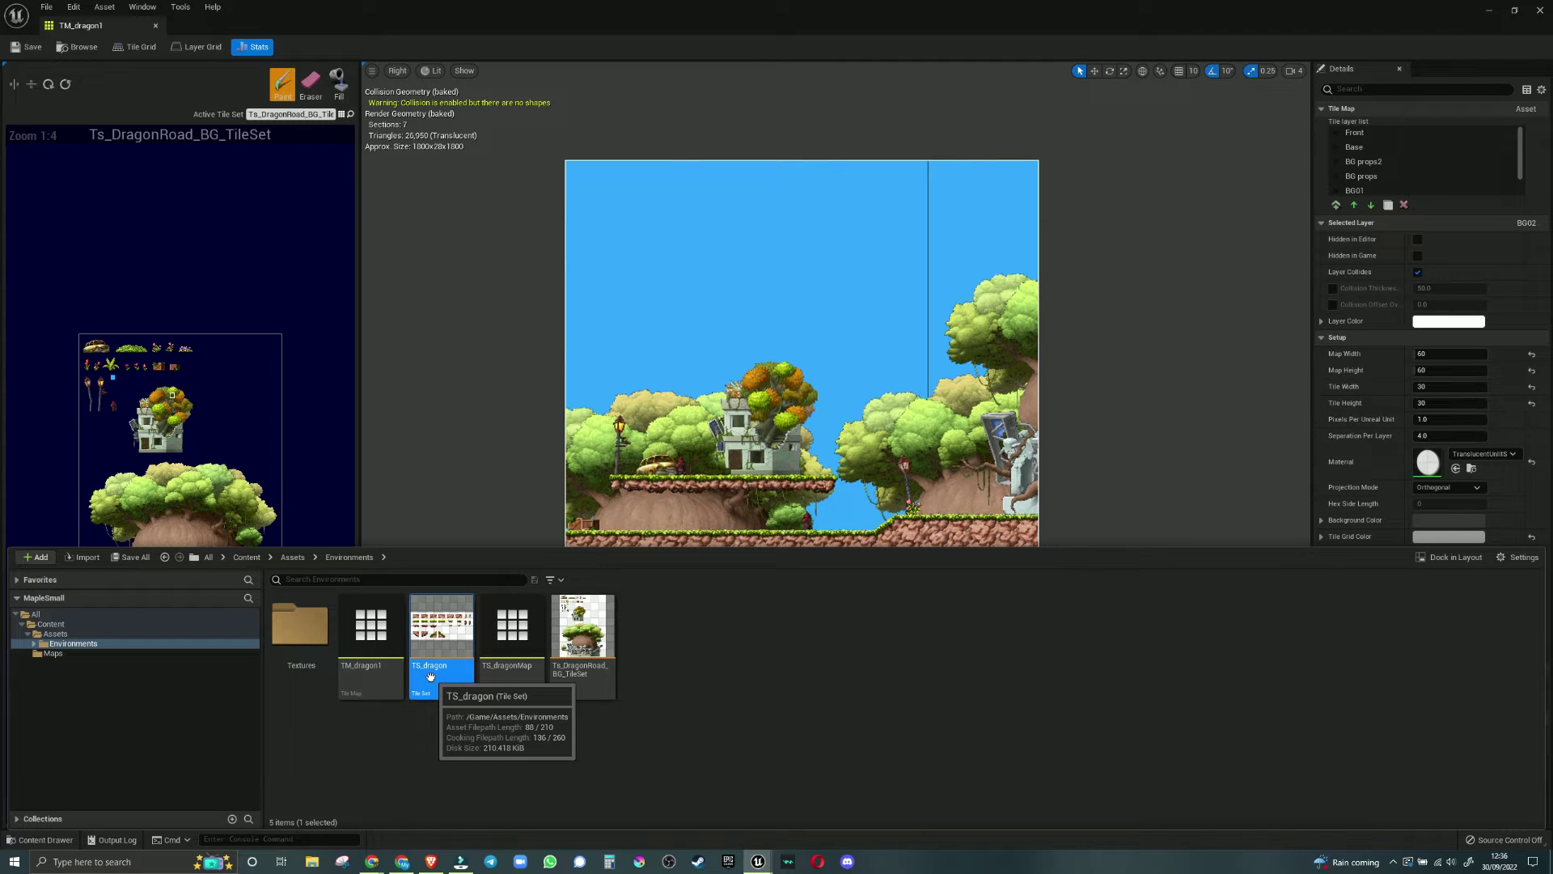
right_click(429, 676)
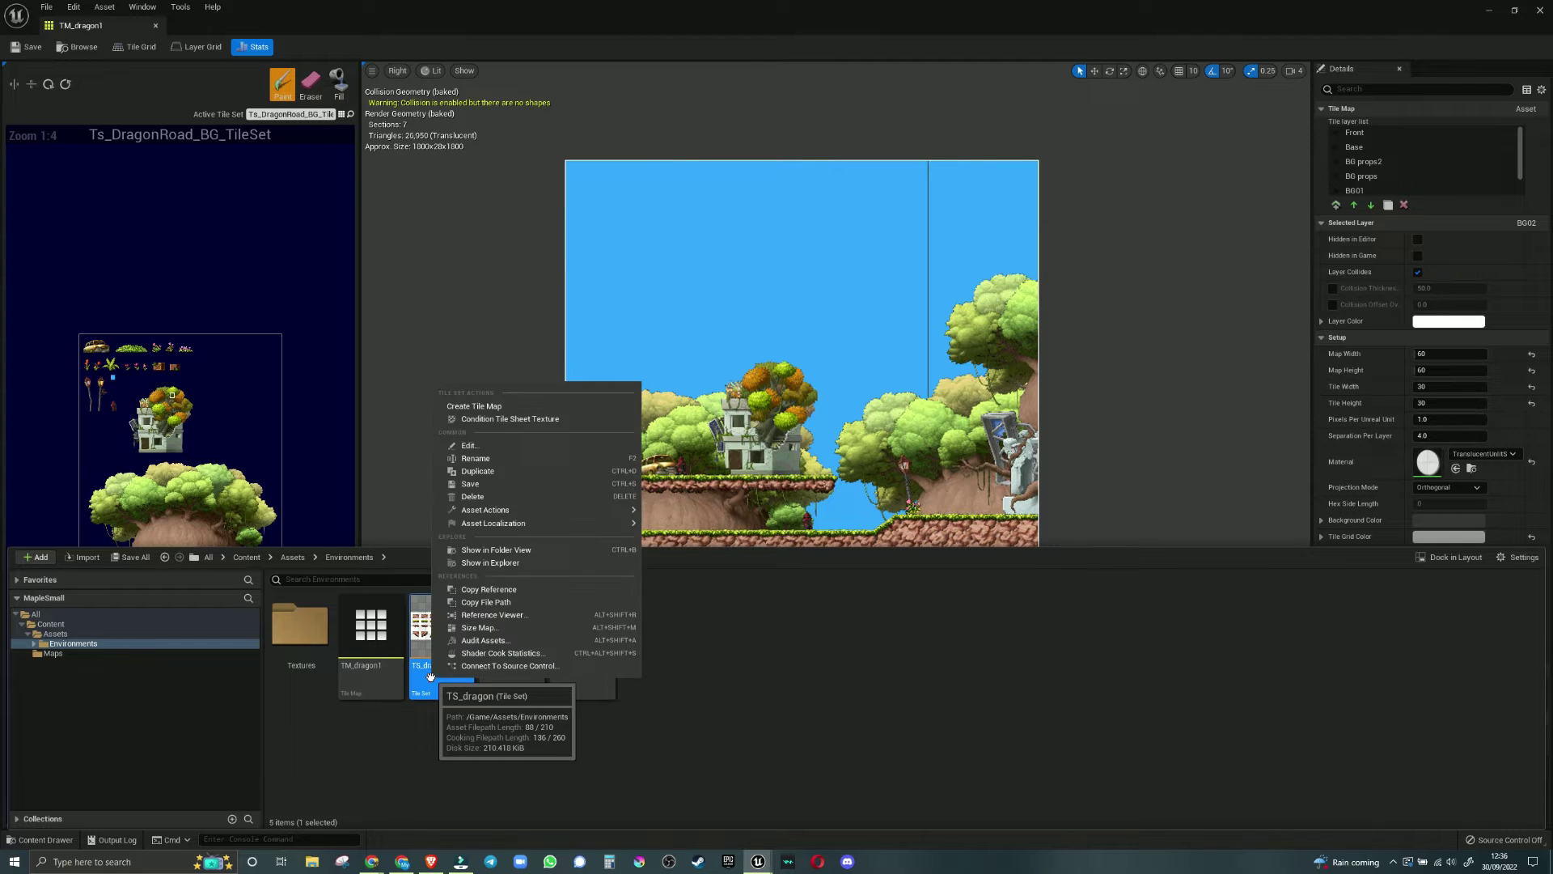
click(504, 419)
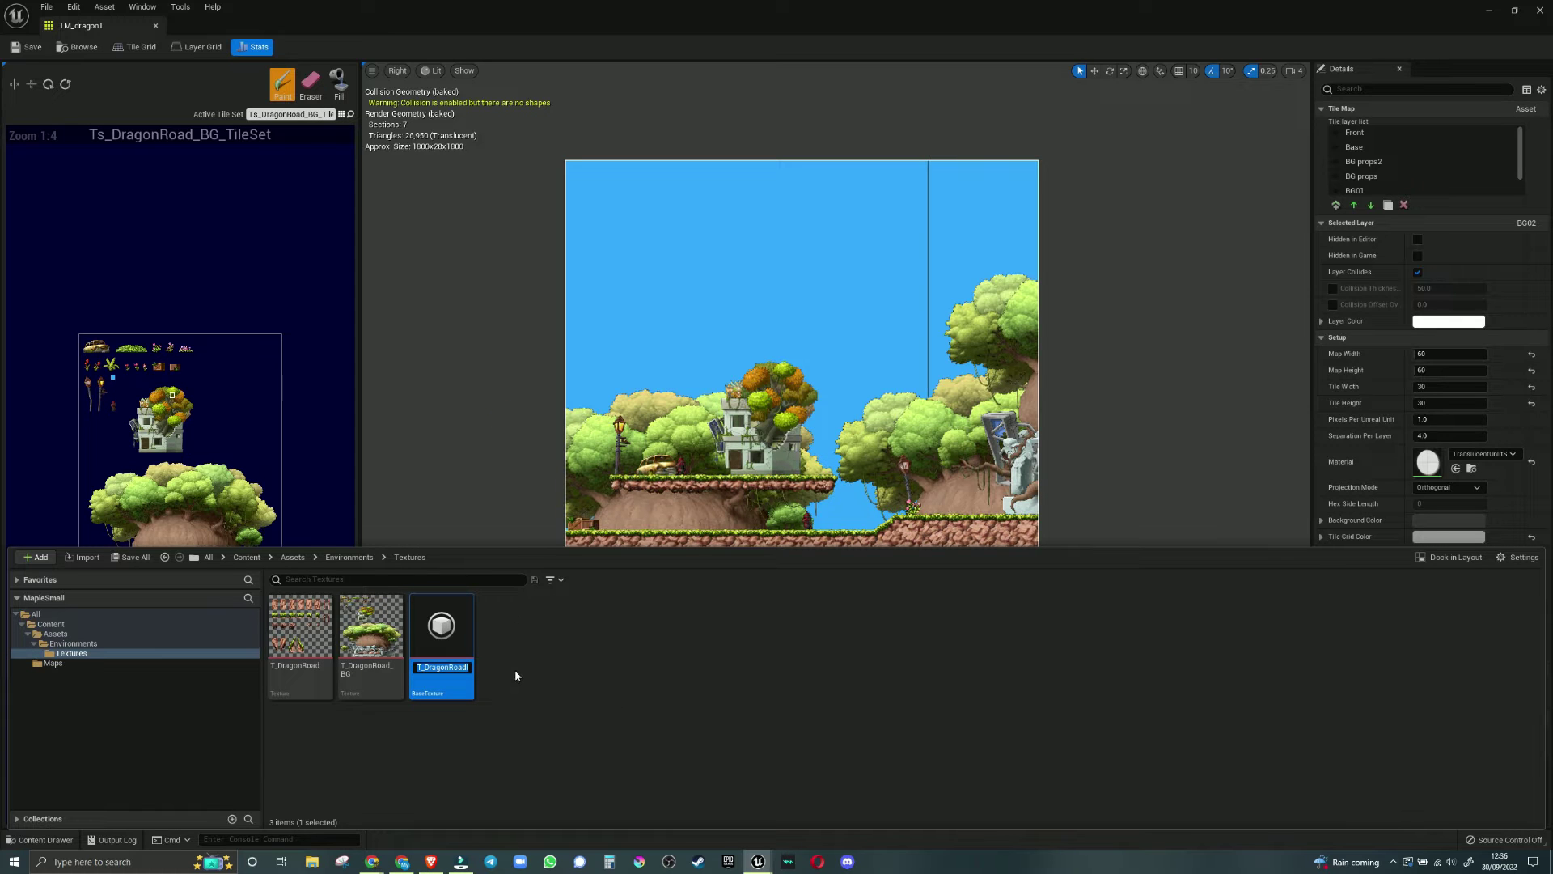
click(366, 680)
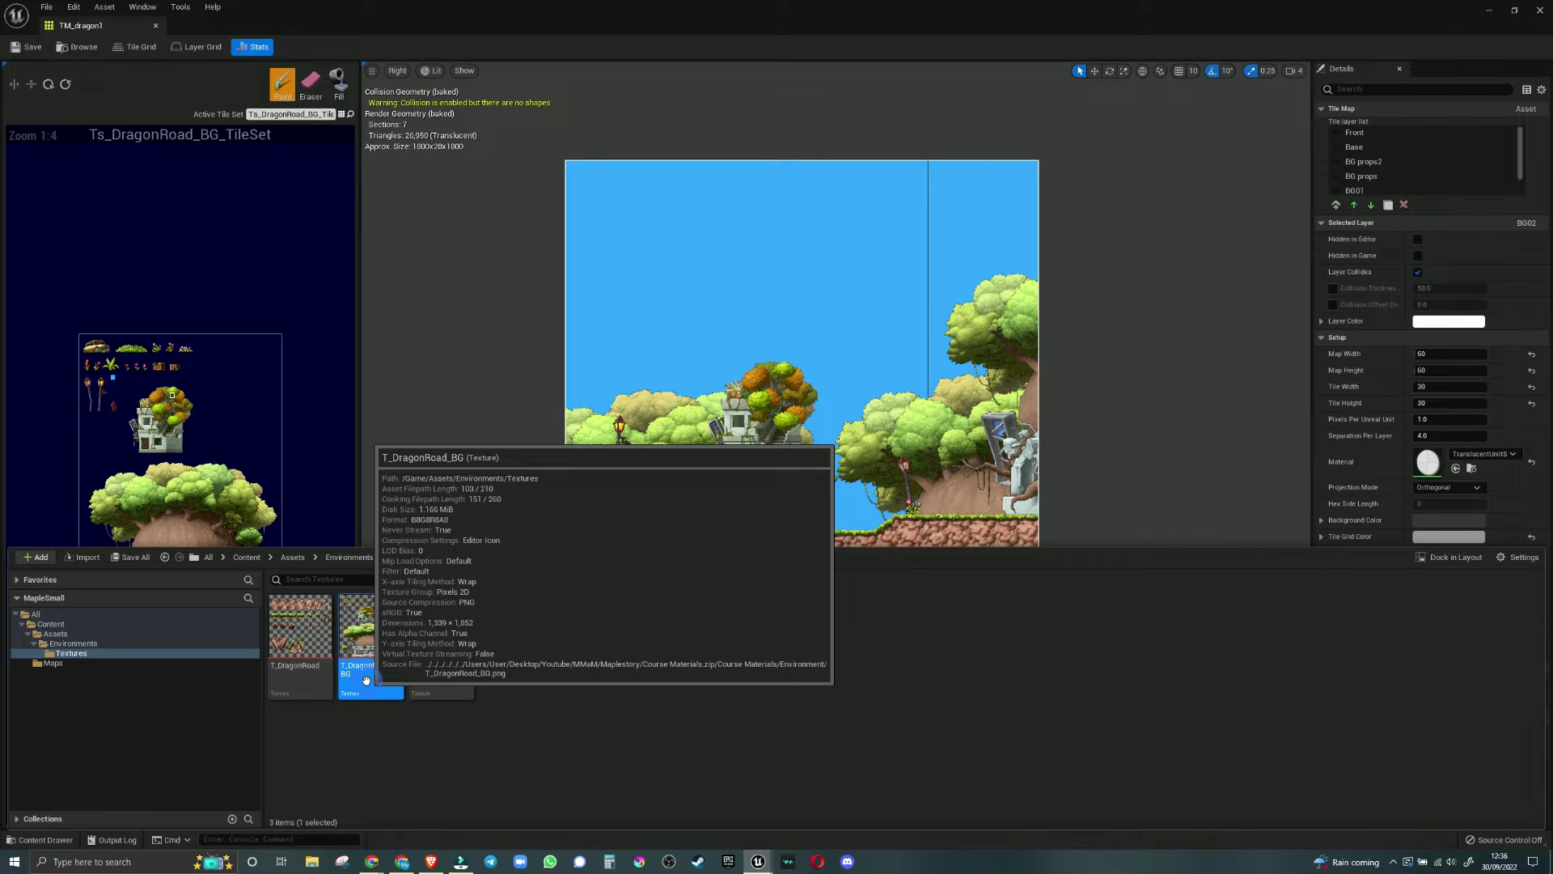
Step: Create a conditioned tile sheet texture for the Ts_DragonRoad_BG_TileSet tile set
right_click(365, 679)
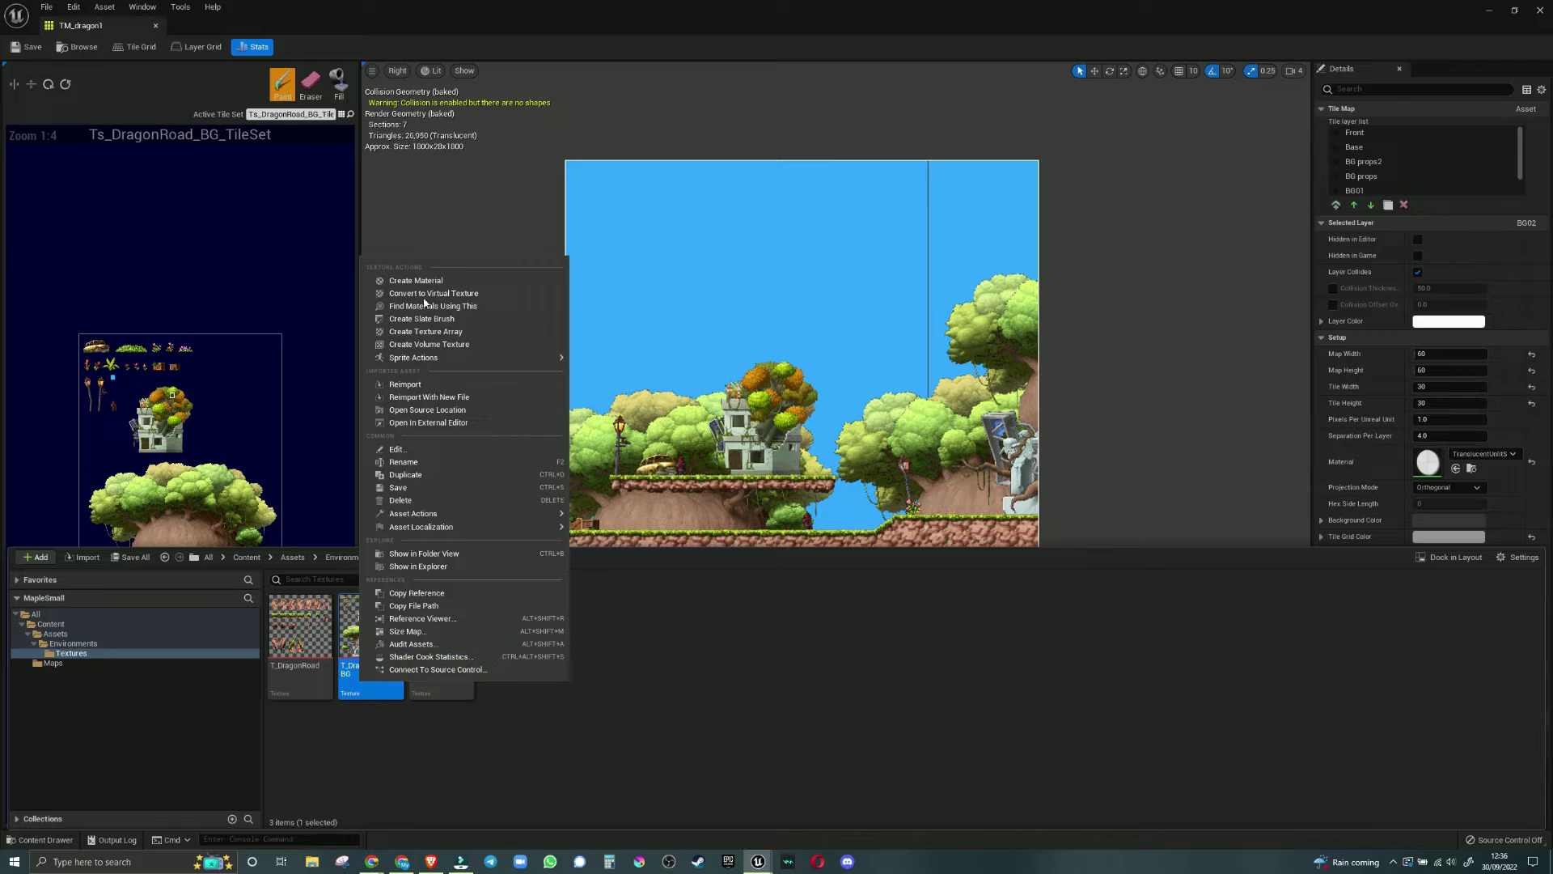
click(380, 682)
click(380, 682)
click(588, 685)
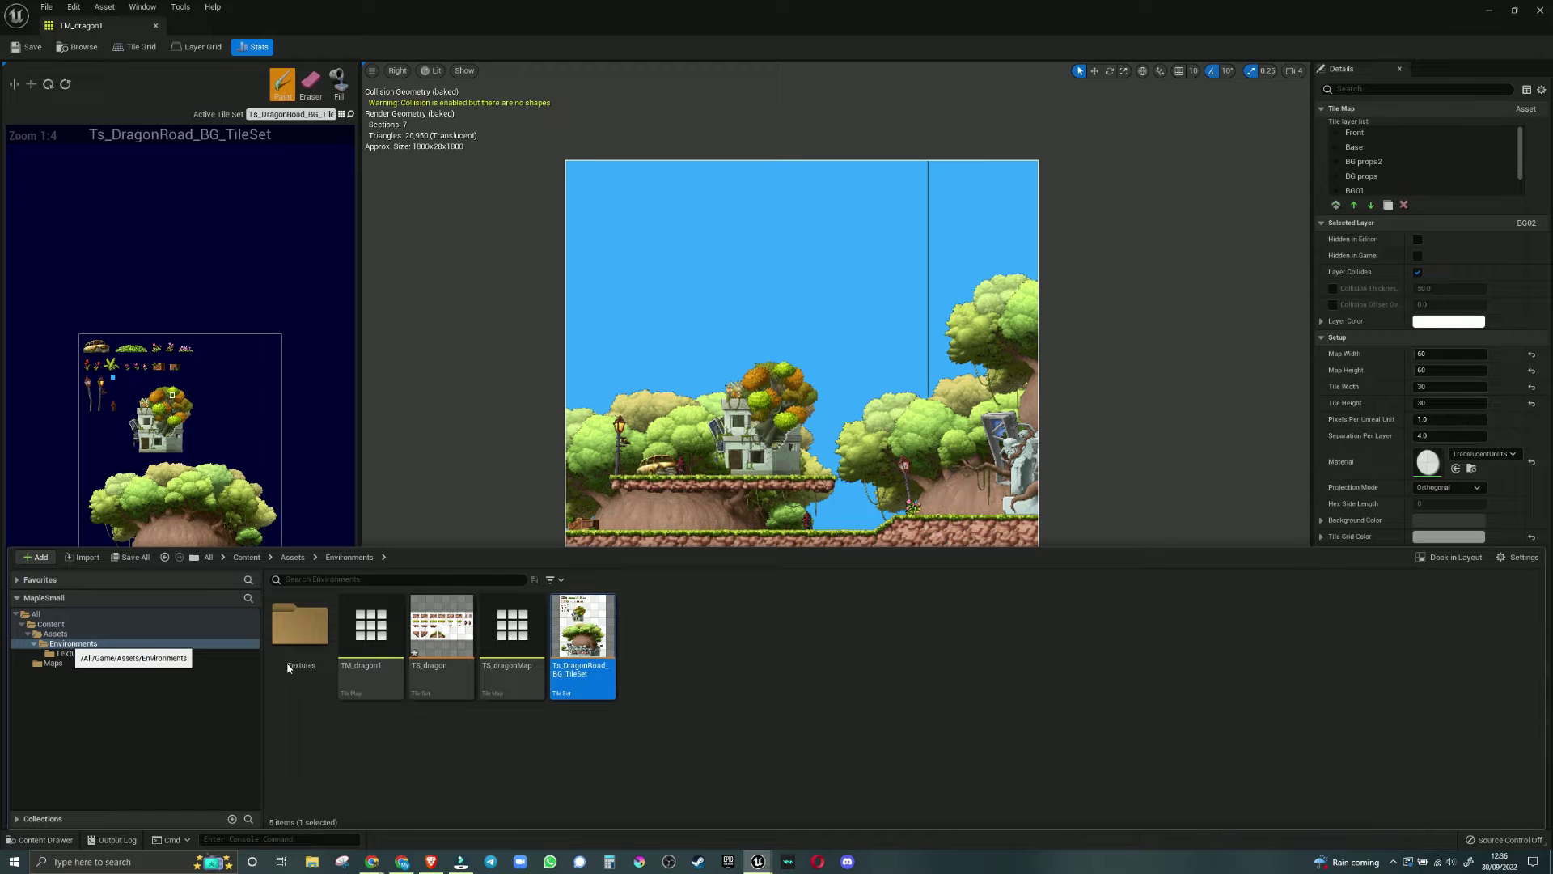
right_click(570, 682)
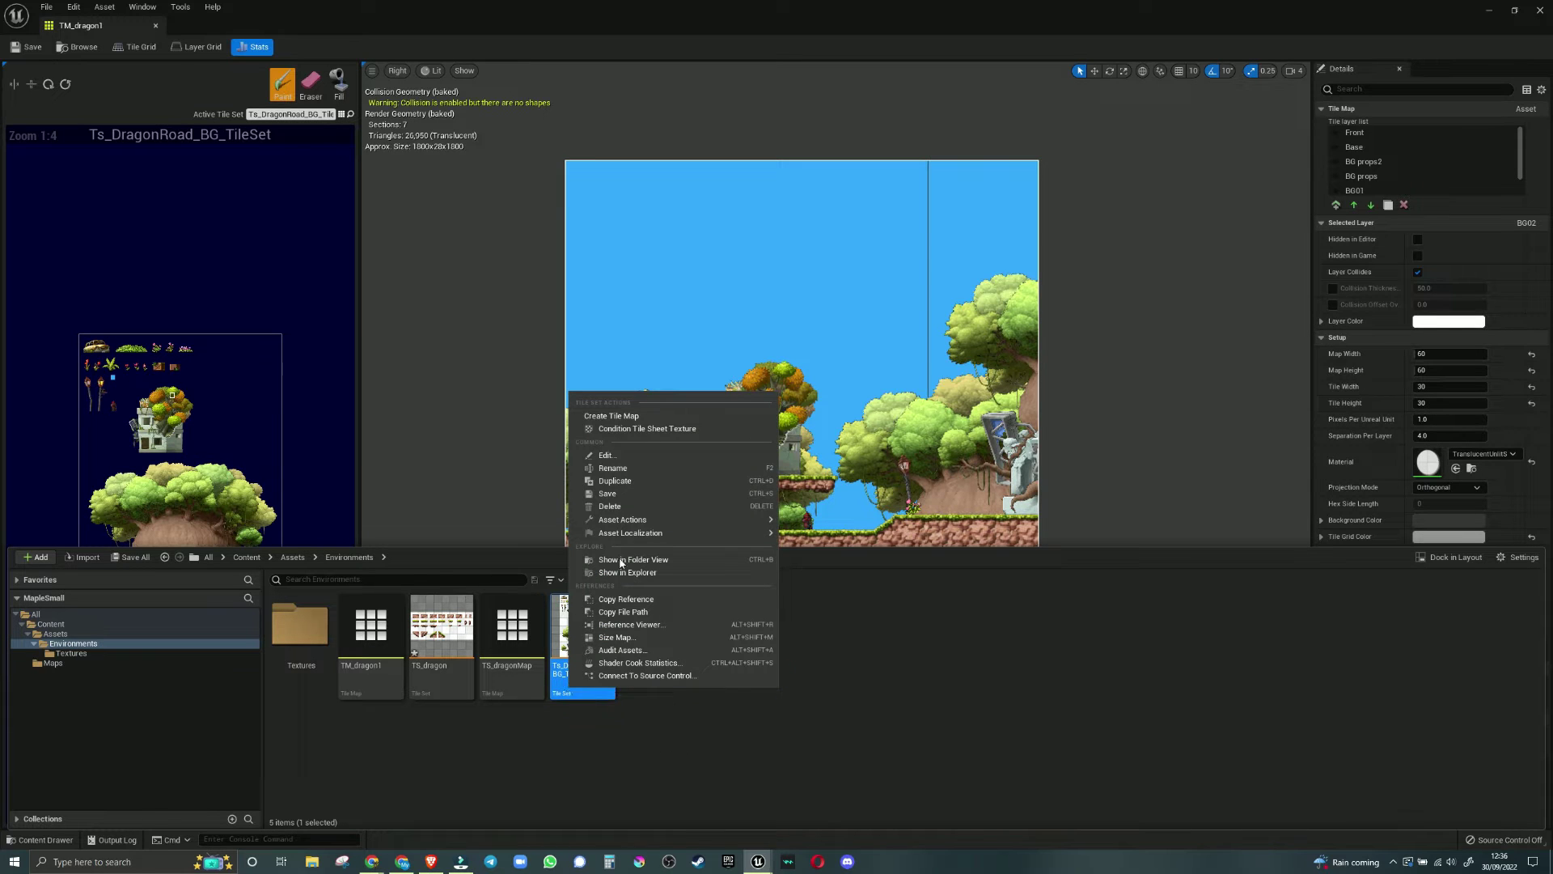
click(648, 428)
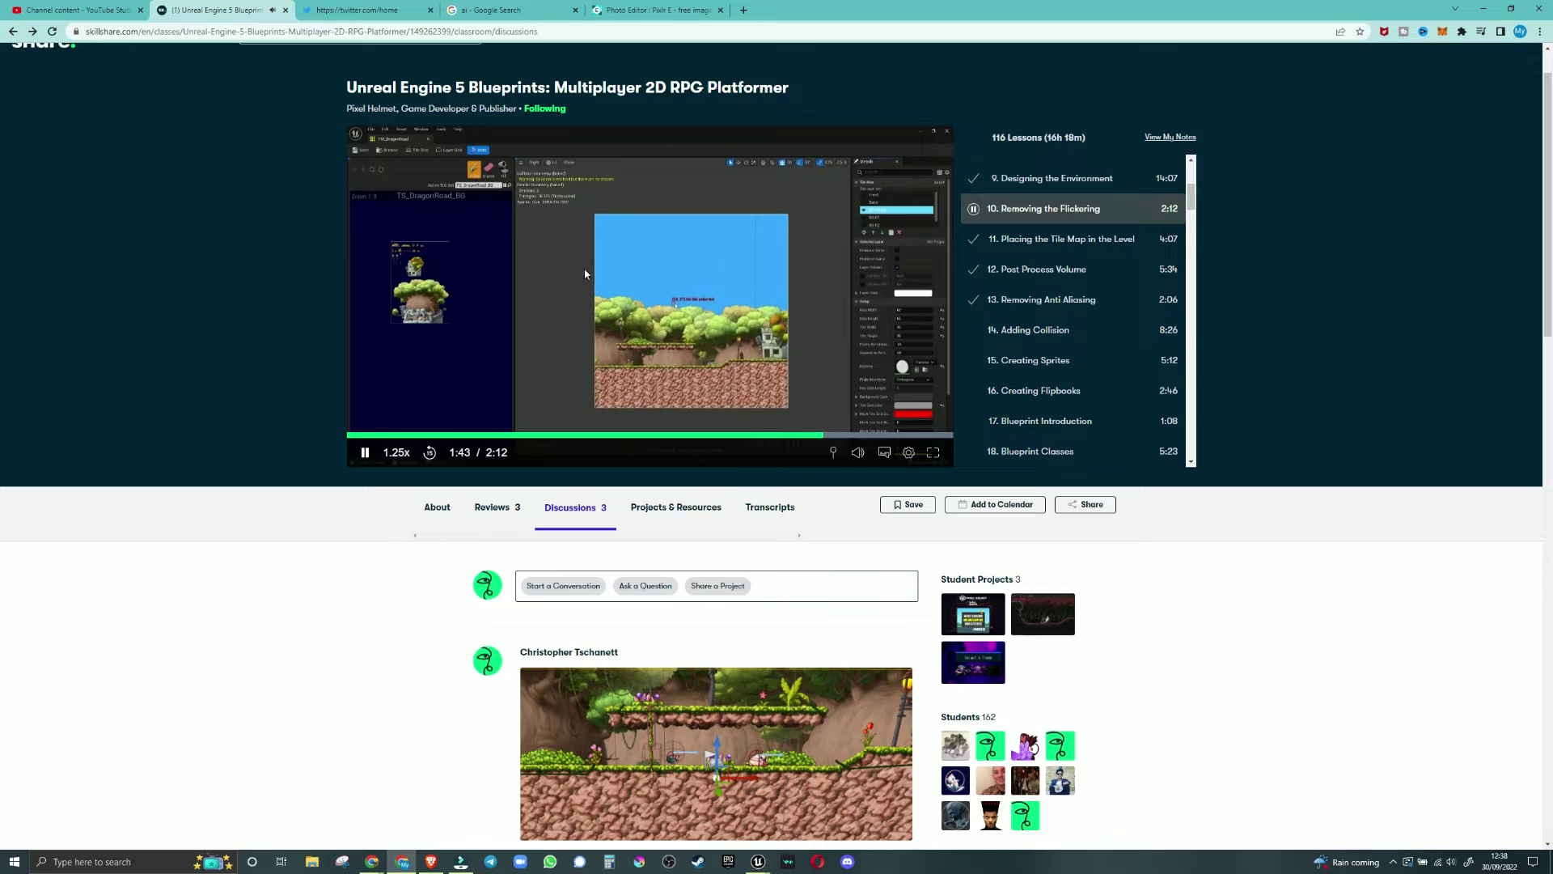
Step: Pause and resume the Removing the Flickering video, pausing again near its end
click(531, 293)
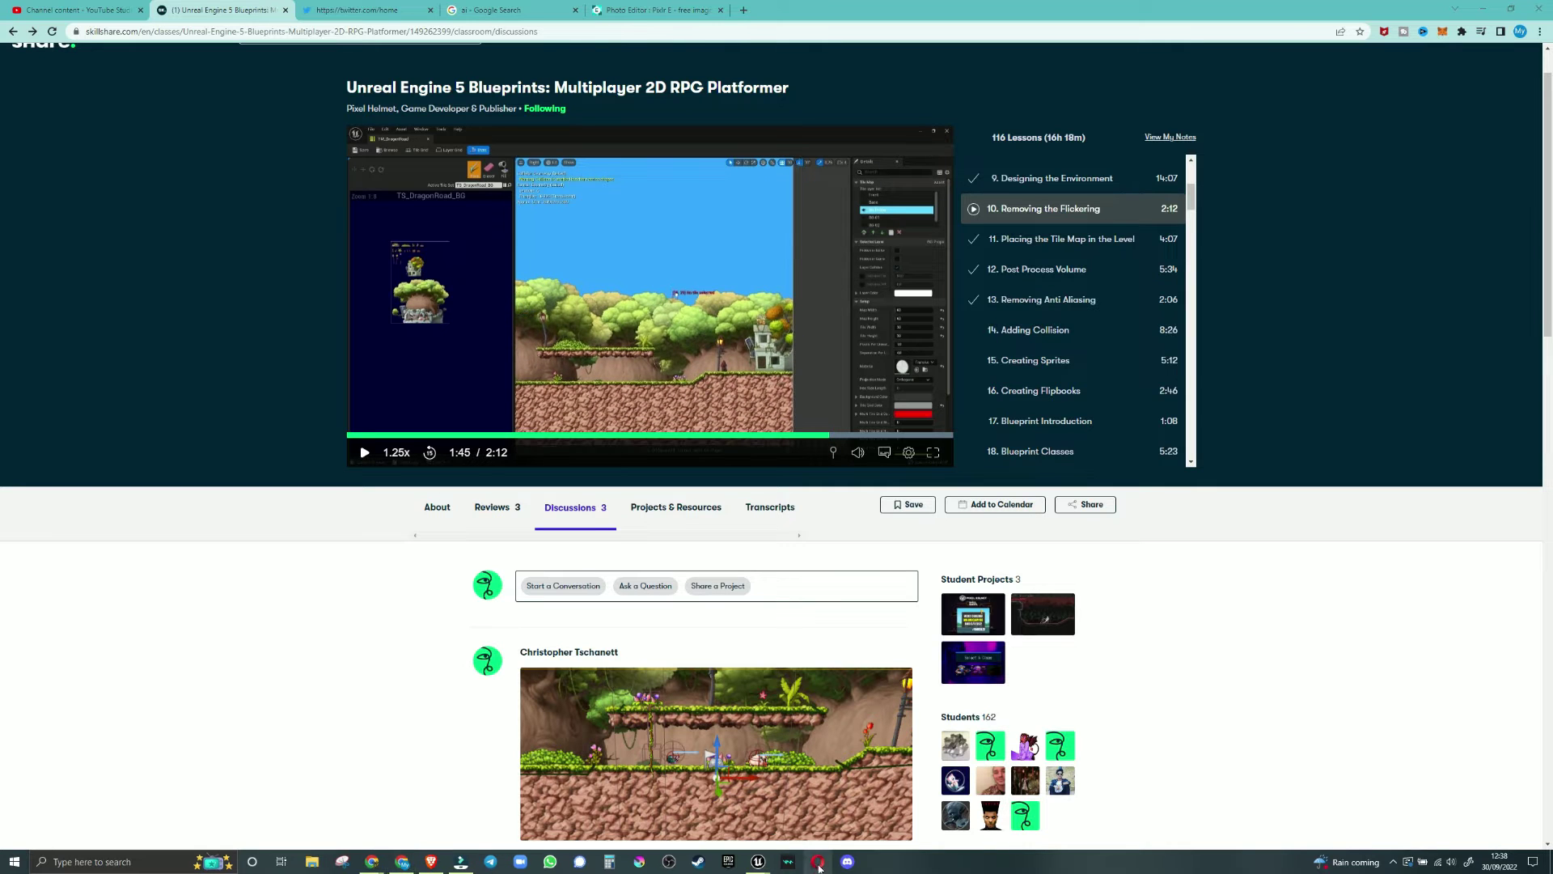
mouse_move(760, 860)
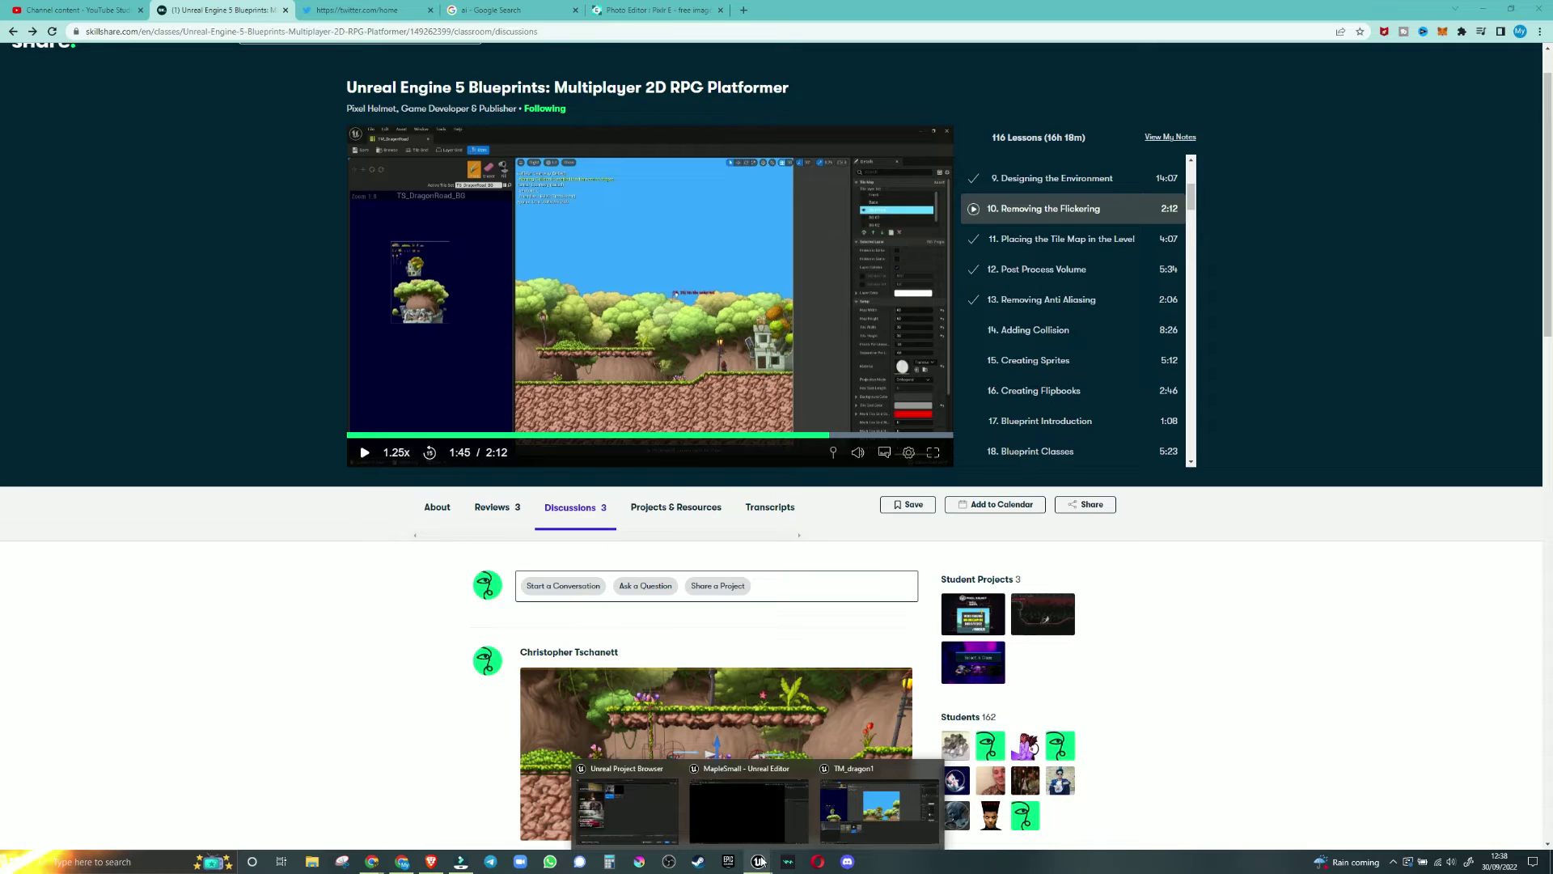
click(363, 453)
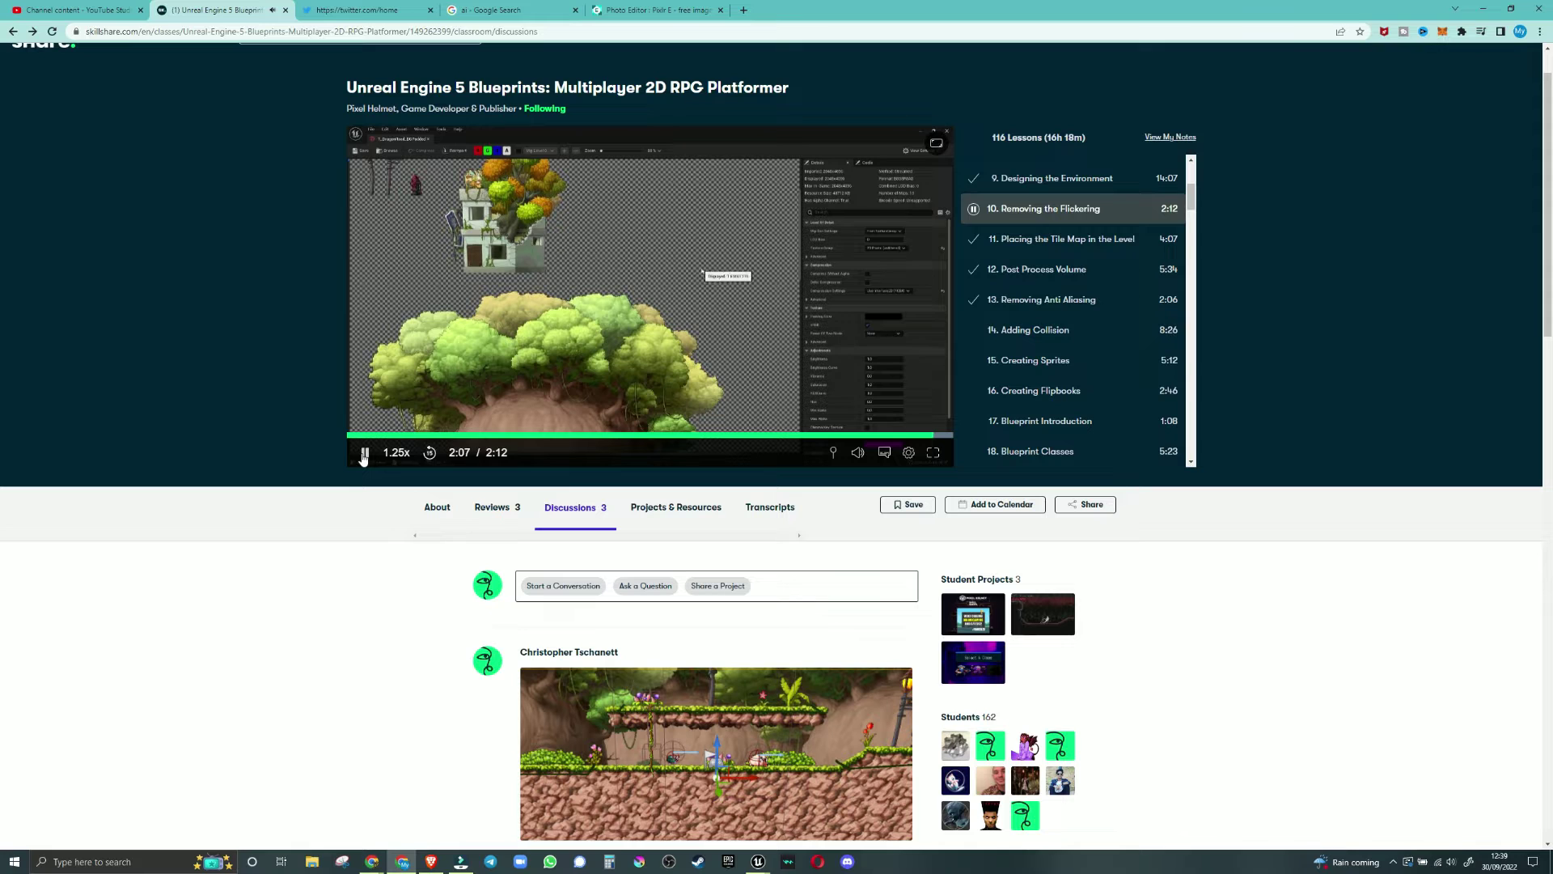
click(363, 455)
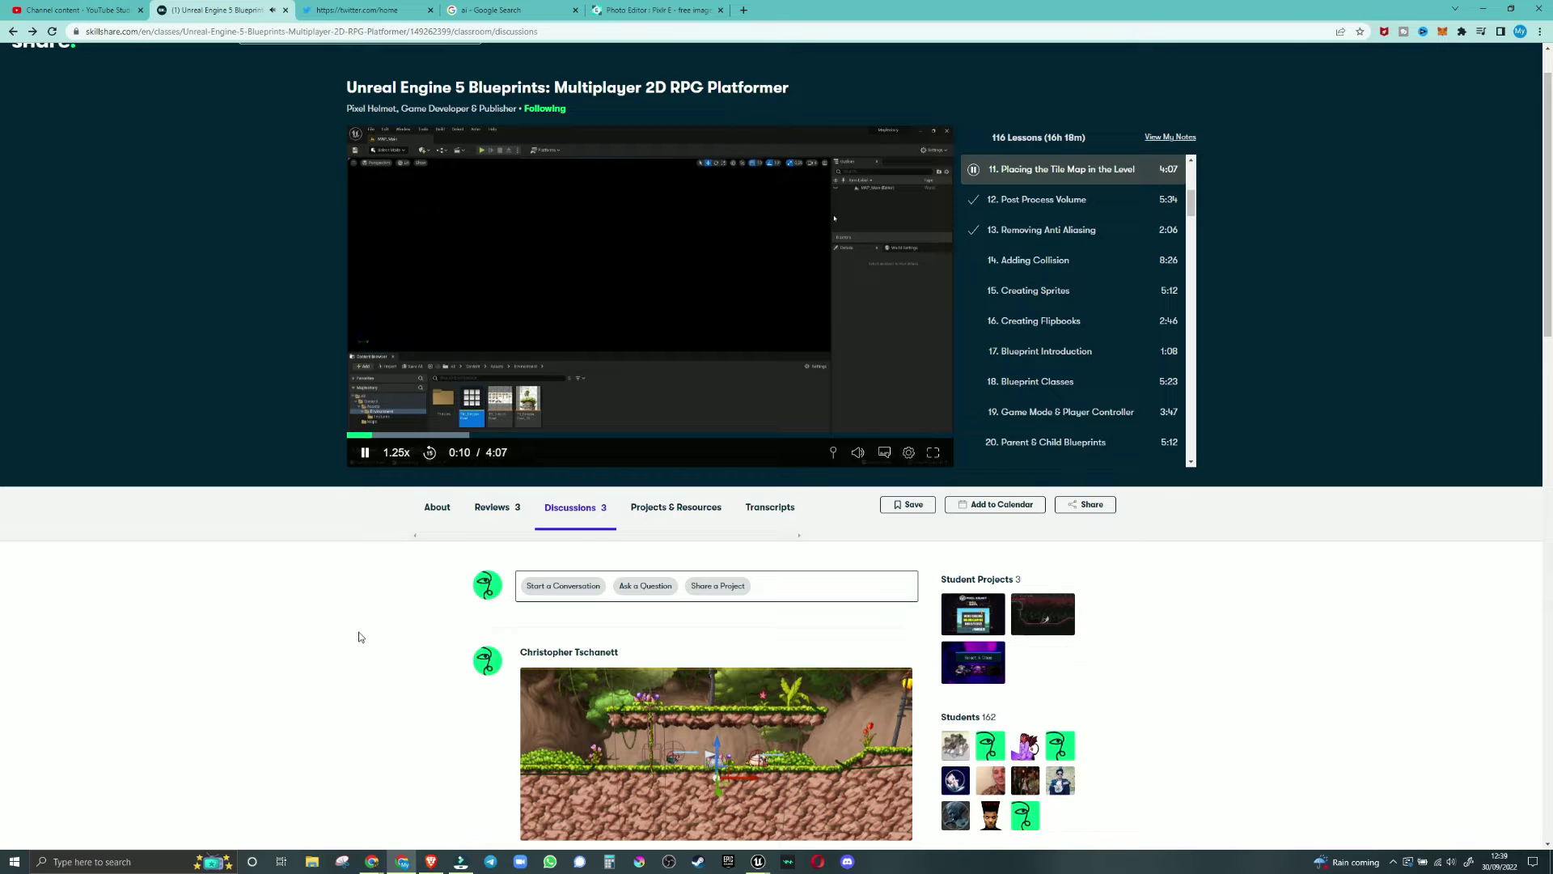
Step: Watch Placing the Tile Map in the Level full screen, then return to the TM_dragon1 editor
click(933, 452)
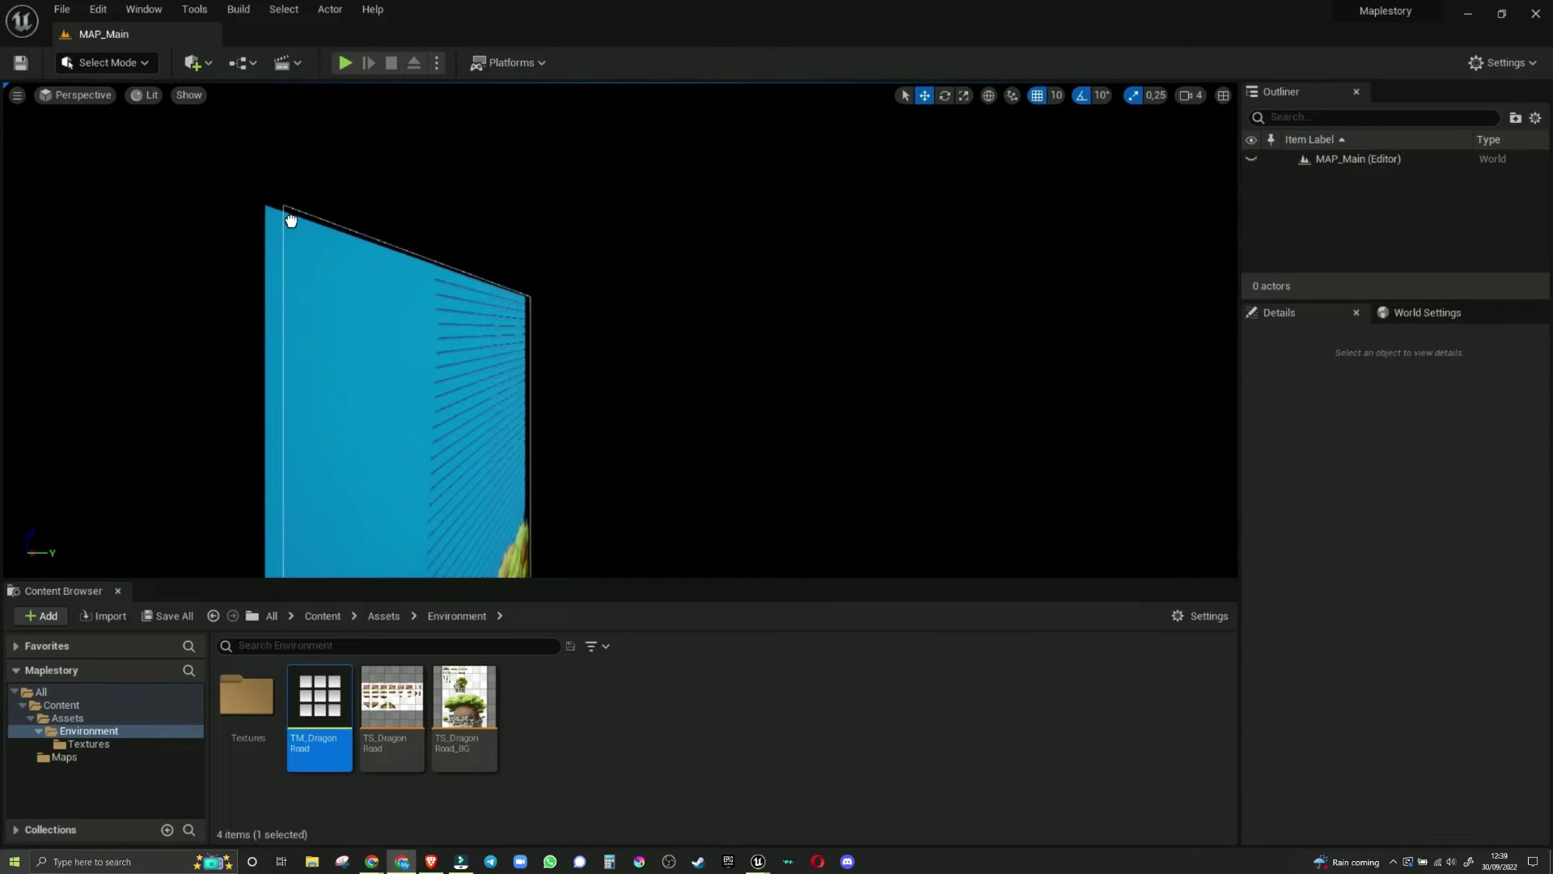
drag(291, 220, 290, 219)
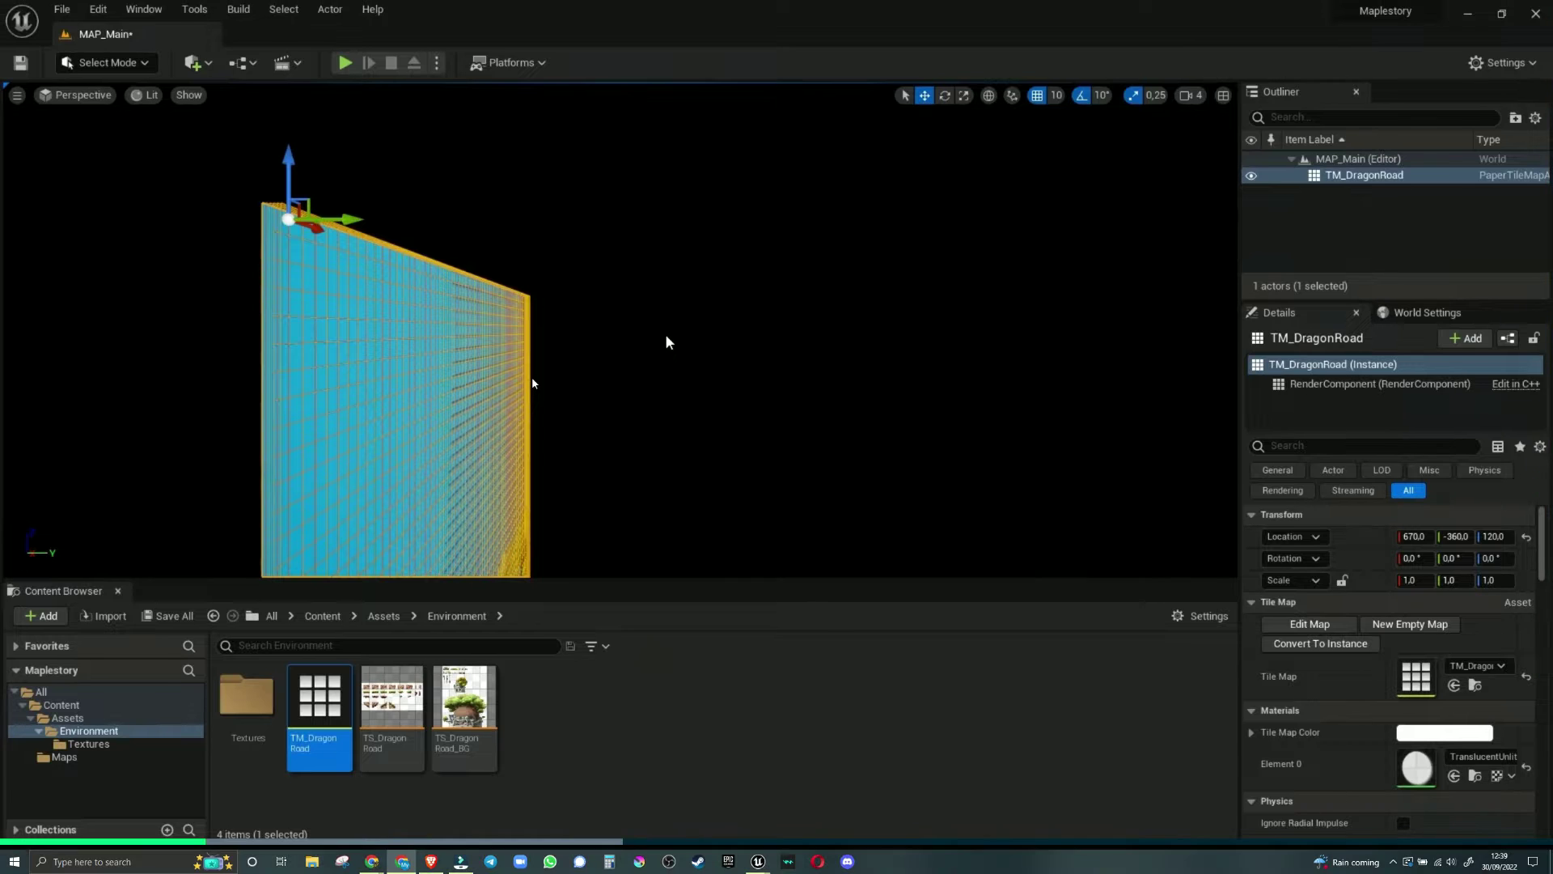
key(Escape)
mouse_move(758, 861)
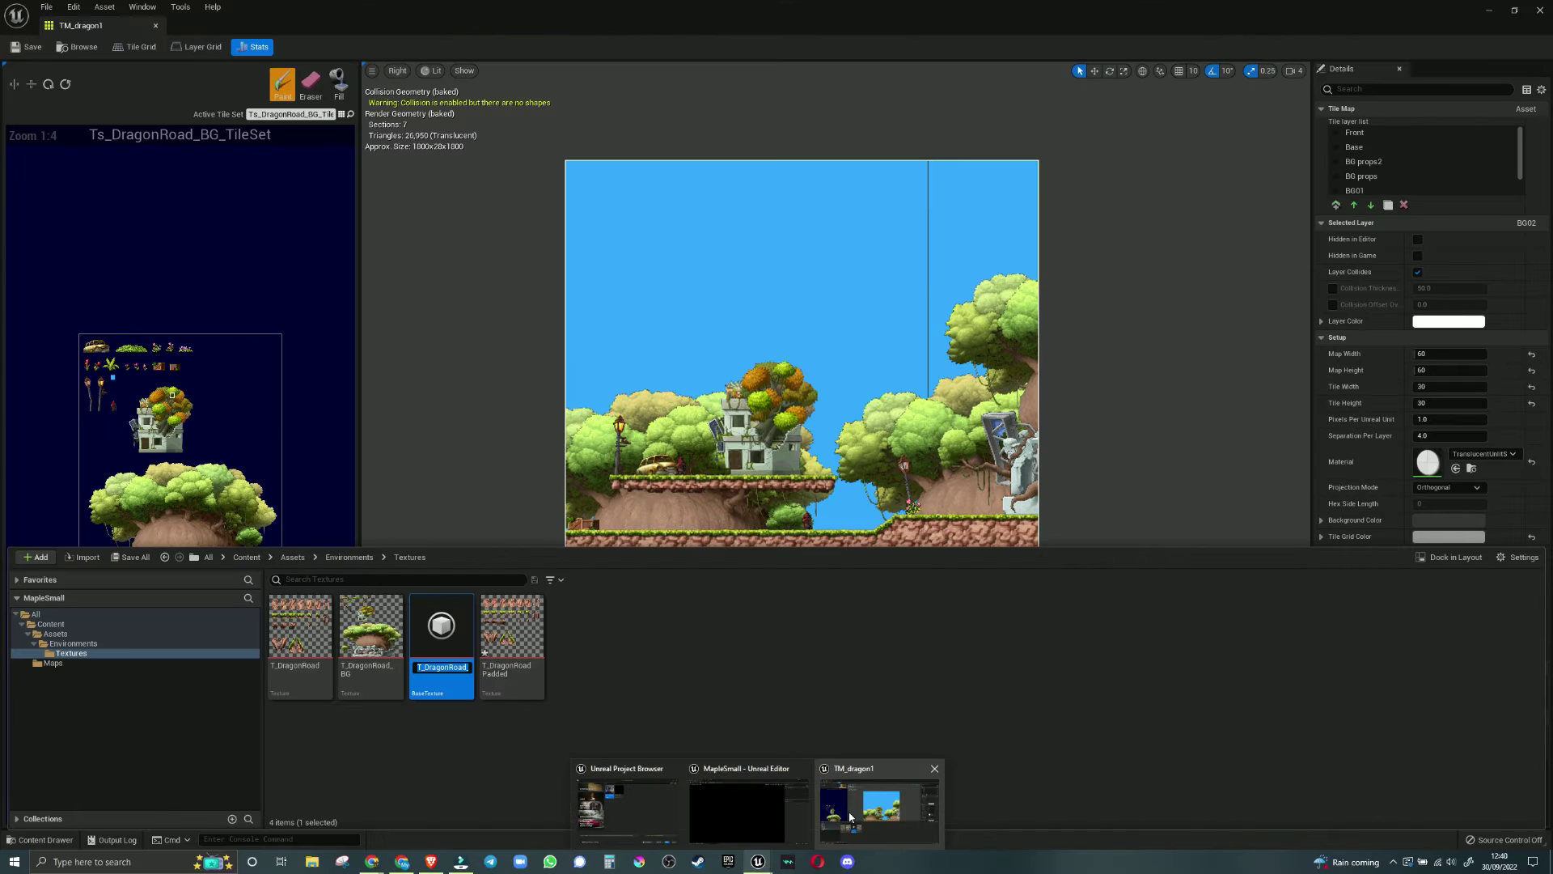
click(850, 817)
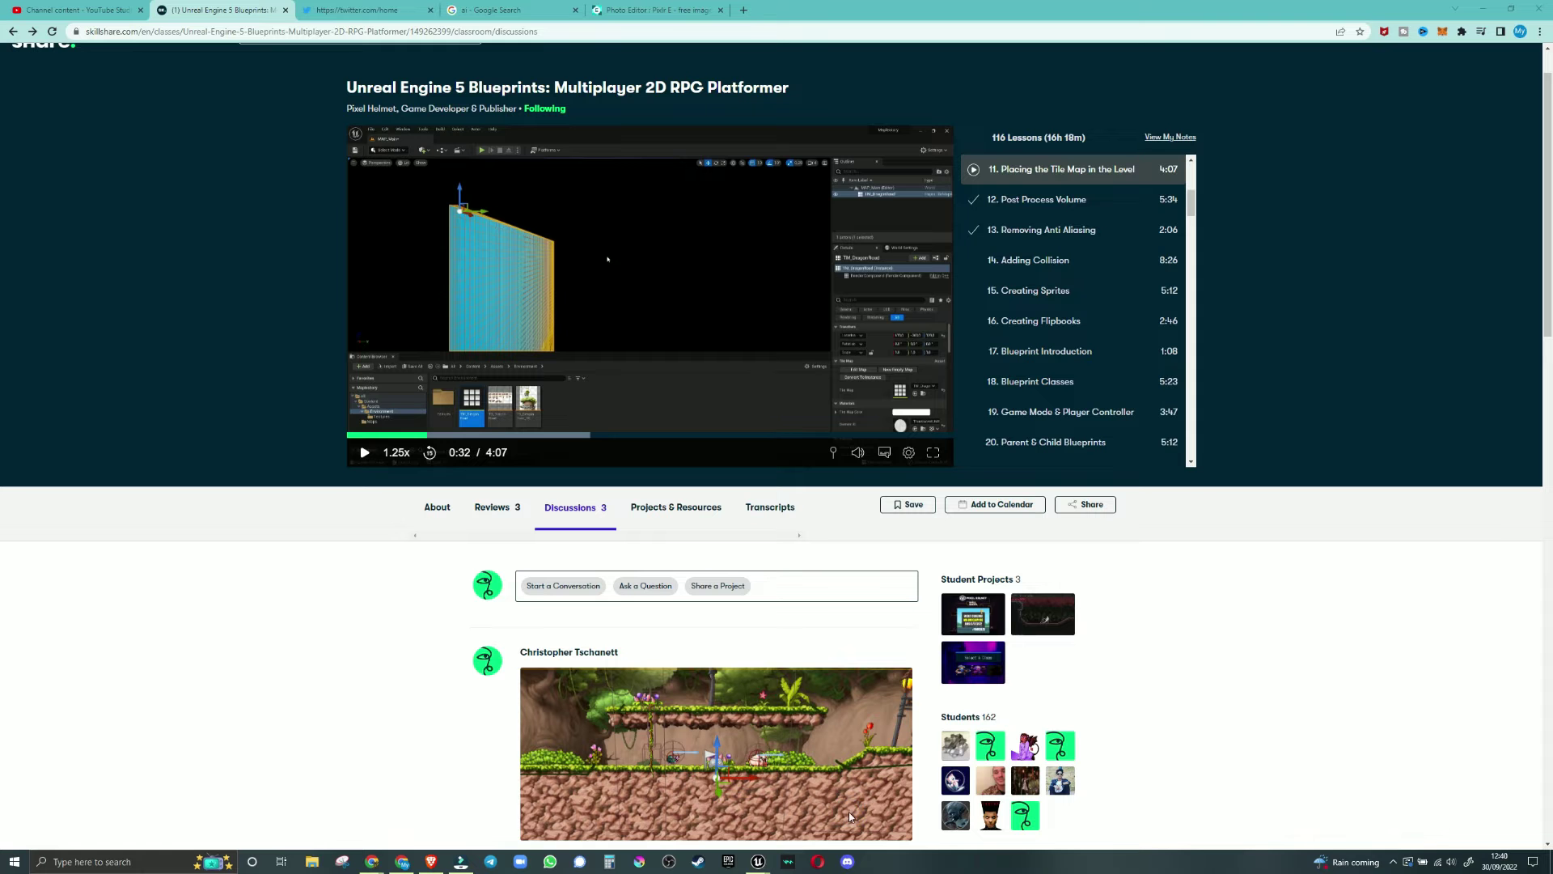
click(779, 855)
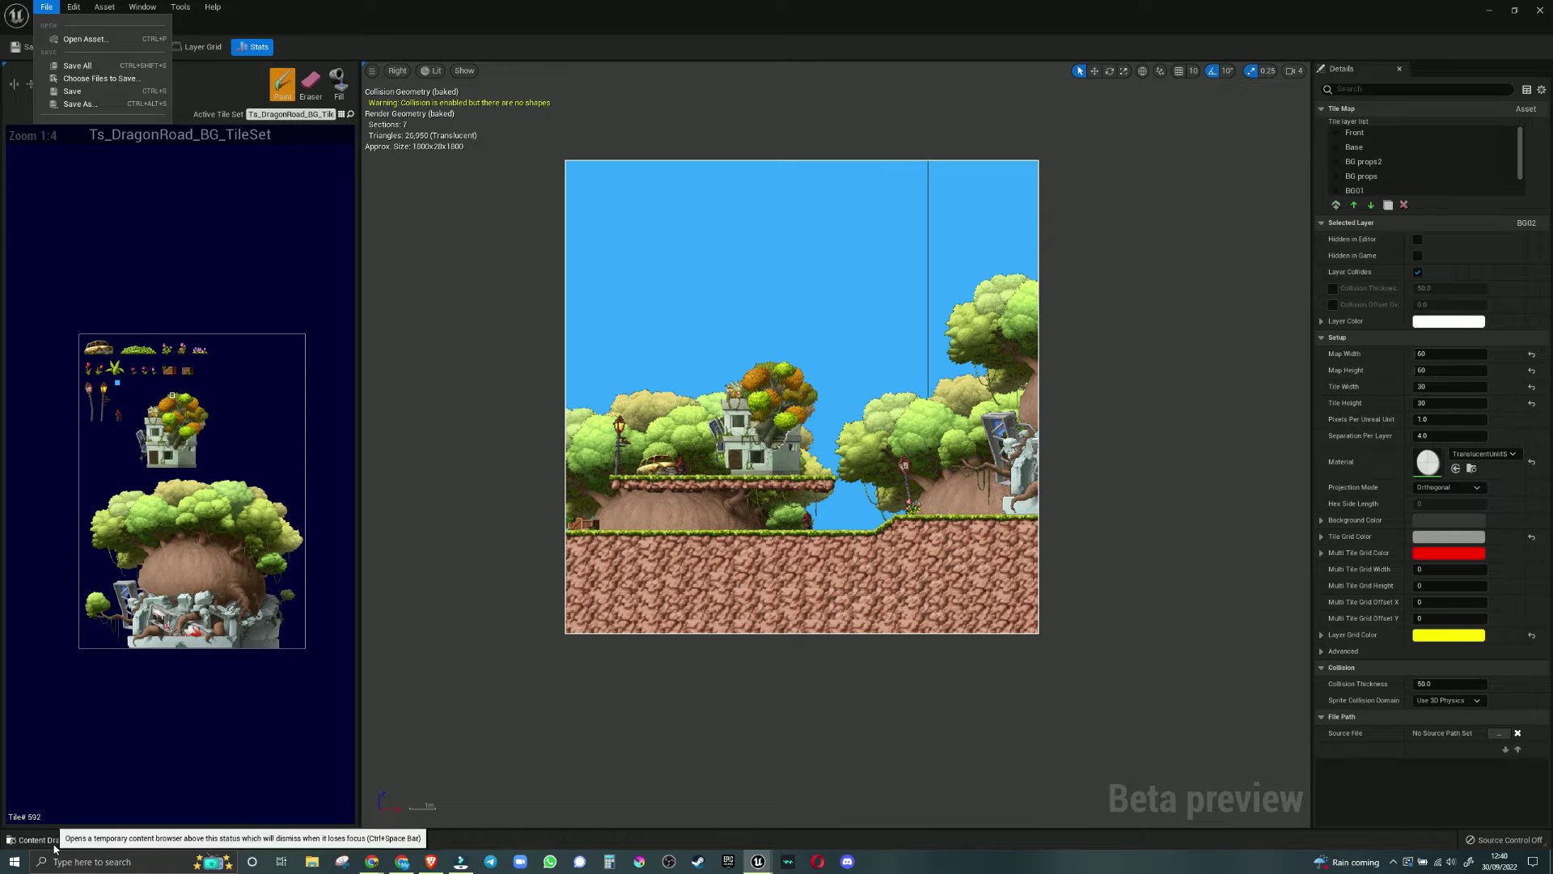
Step: Browse the Content Drawer folders and open the Map_Main level from Maps
click(99, 664)
click(79, 653)
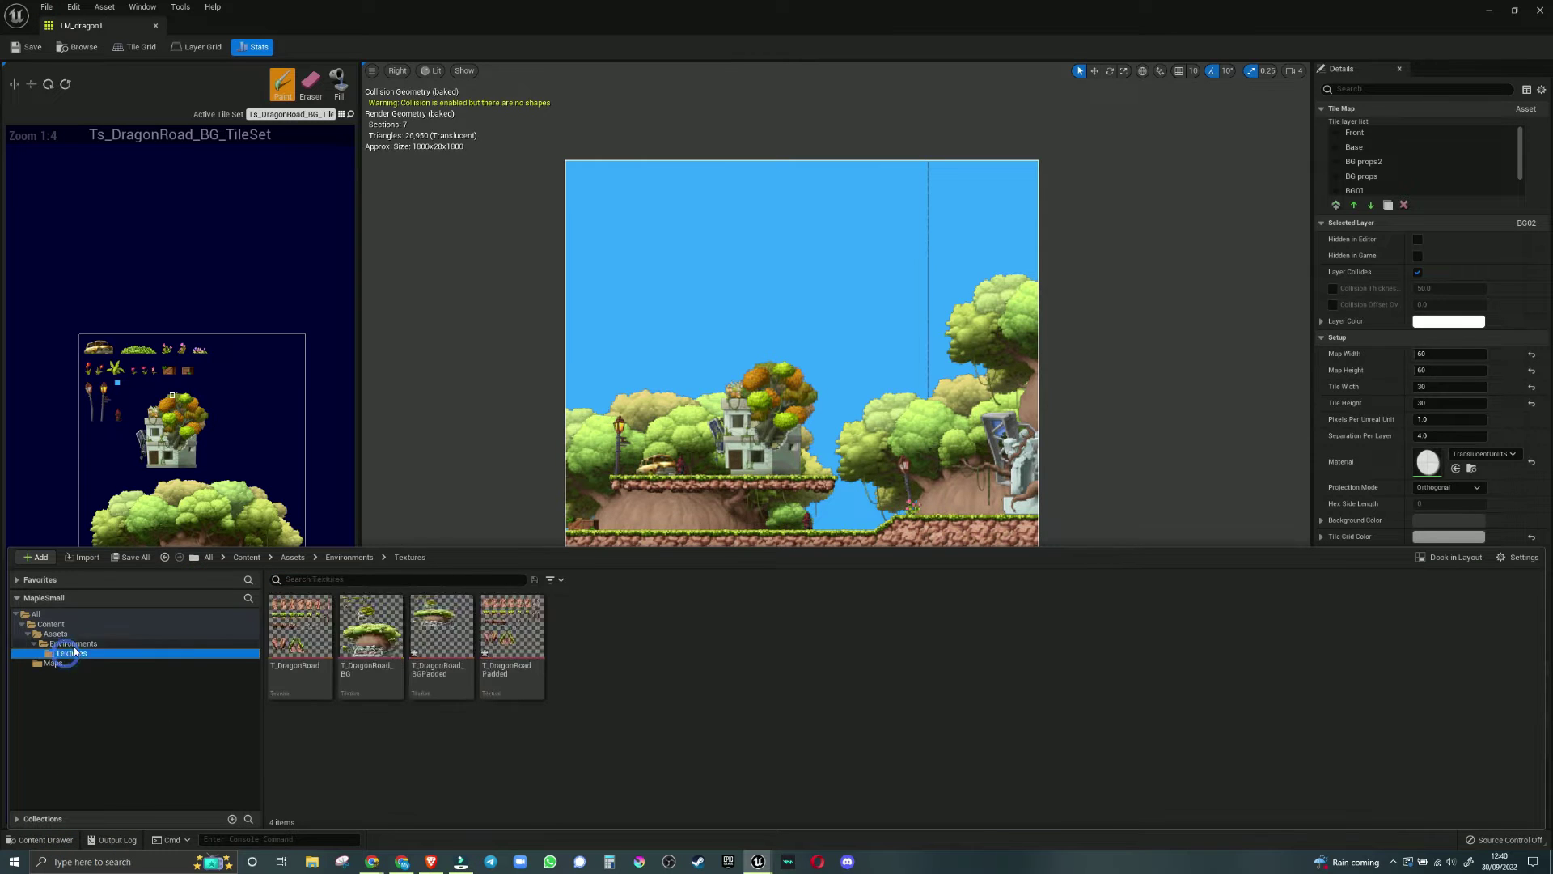
click(80, 644)
mouse_move(392, 684)
mouse_down()
mouse_move(104, 660)
mouse_move(366, 676)
mouse_up()
click(53, 663)
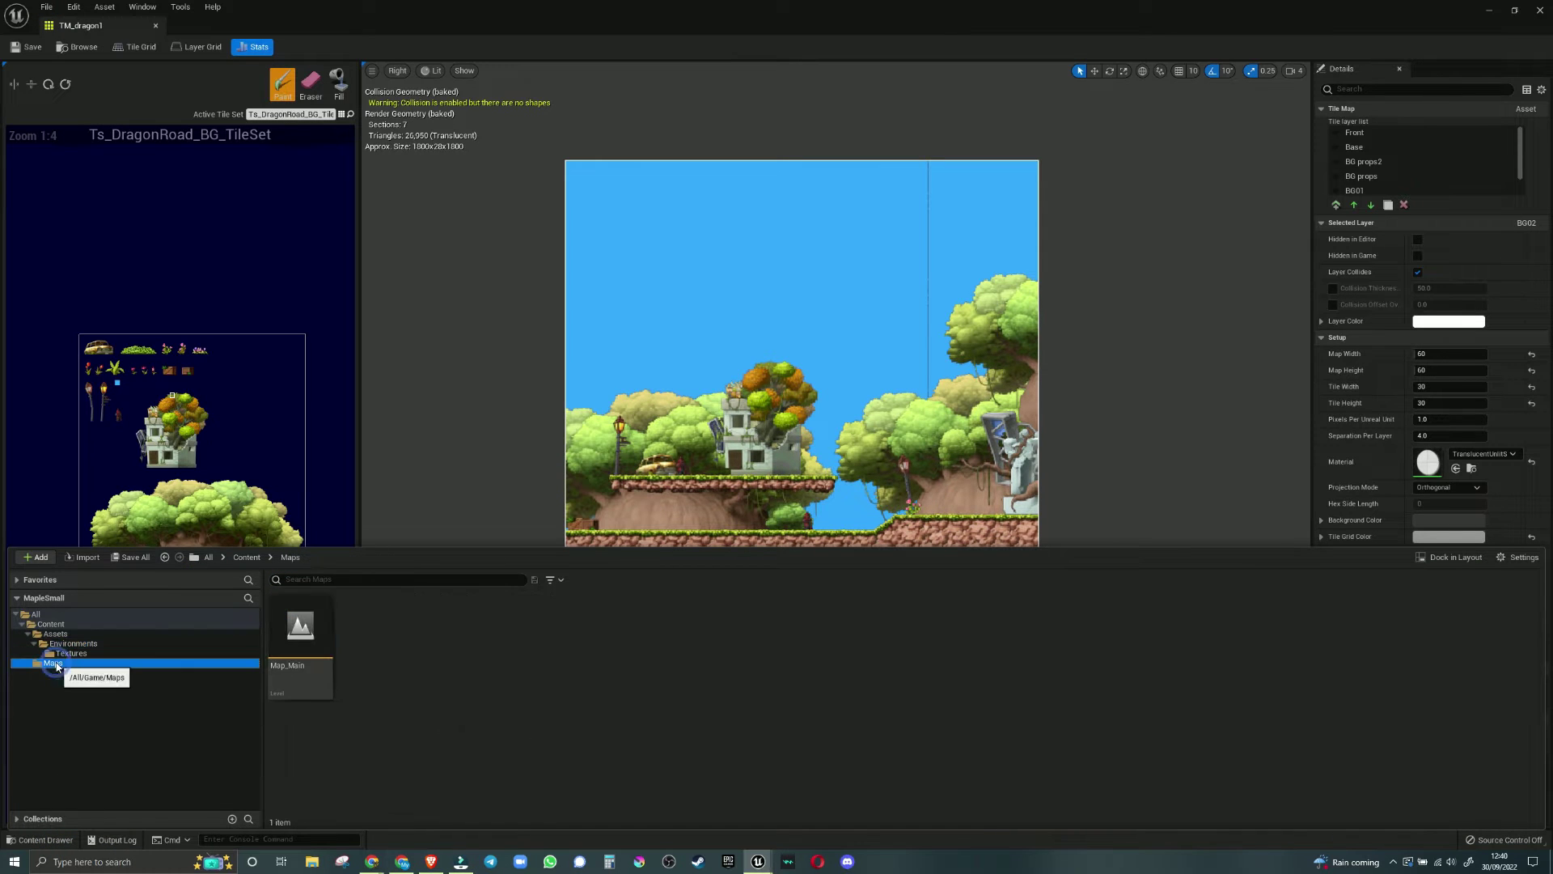
double_click(301, 647)
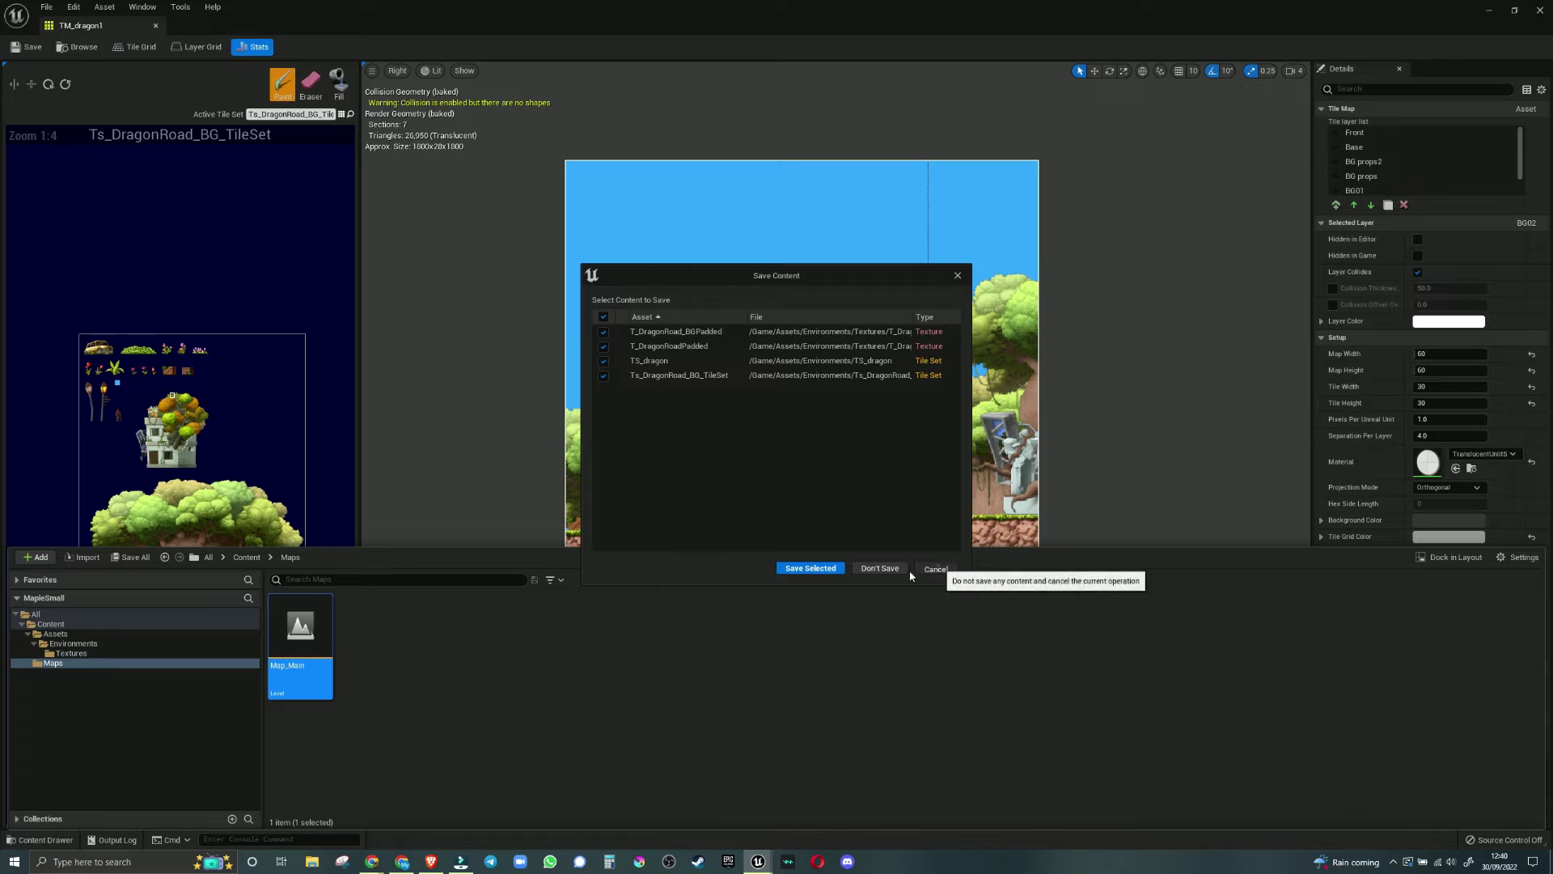
Step: Save the modified dragon textures and tile sets, then bring the Skillshare lesson forward
click(888, 568)
double_click(308, 619)
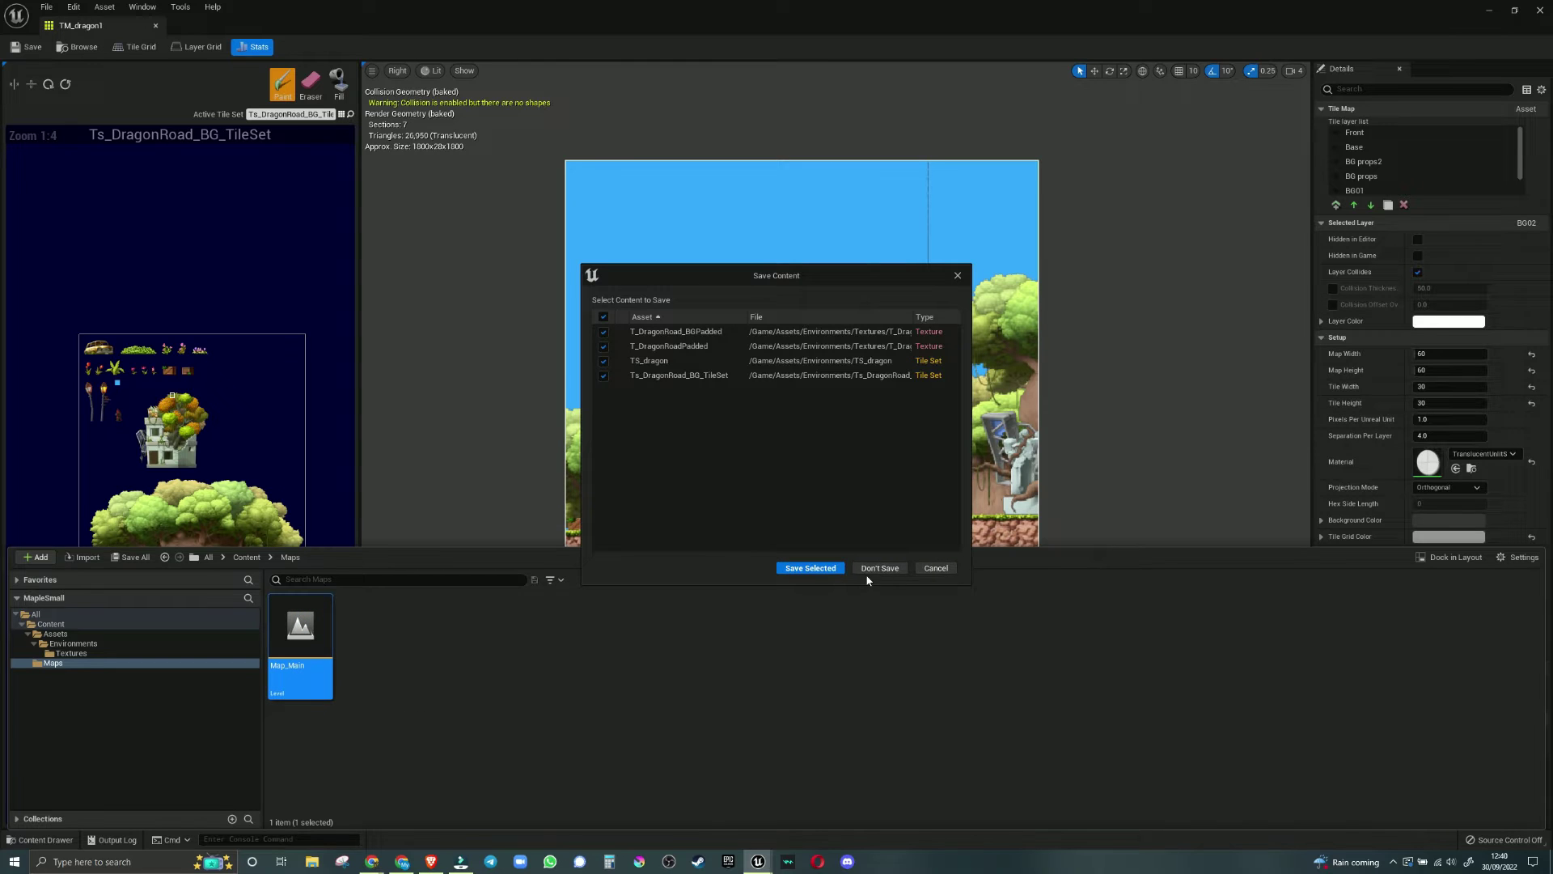
click(806, 567)
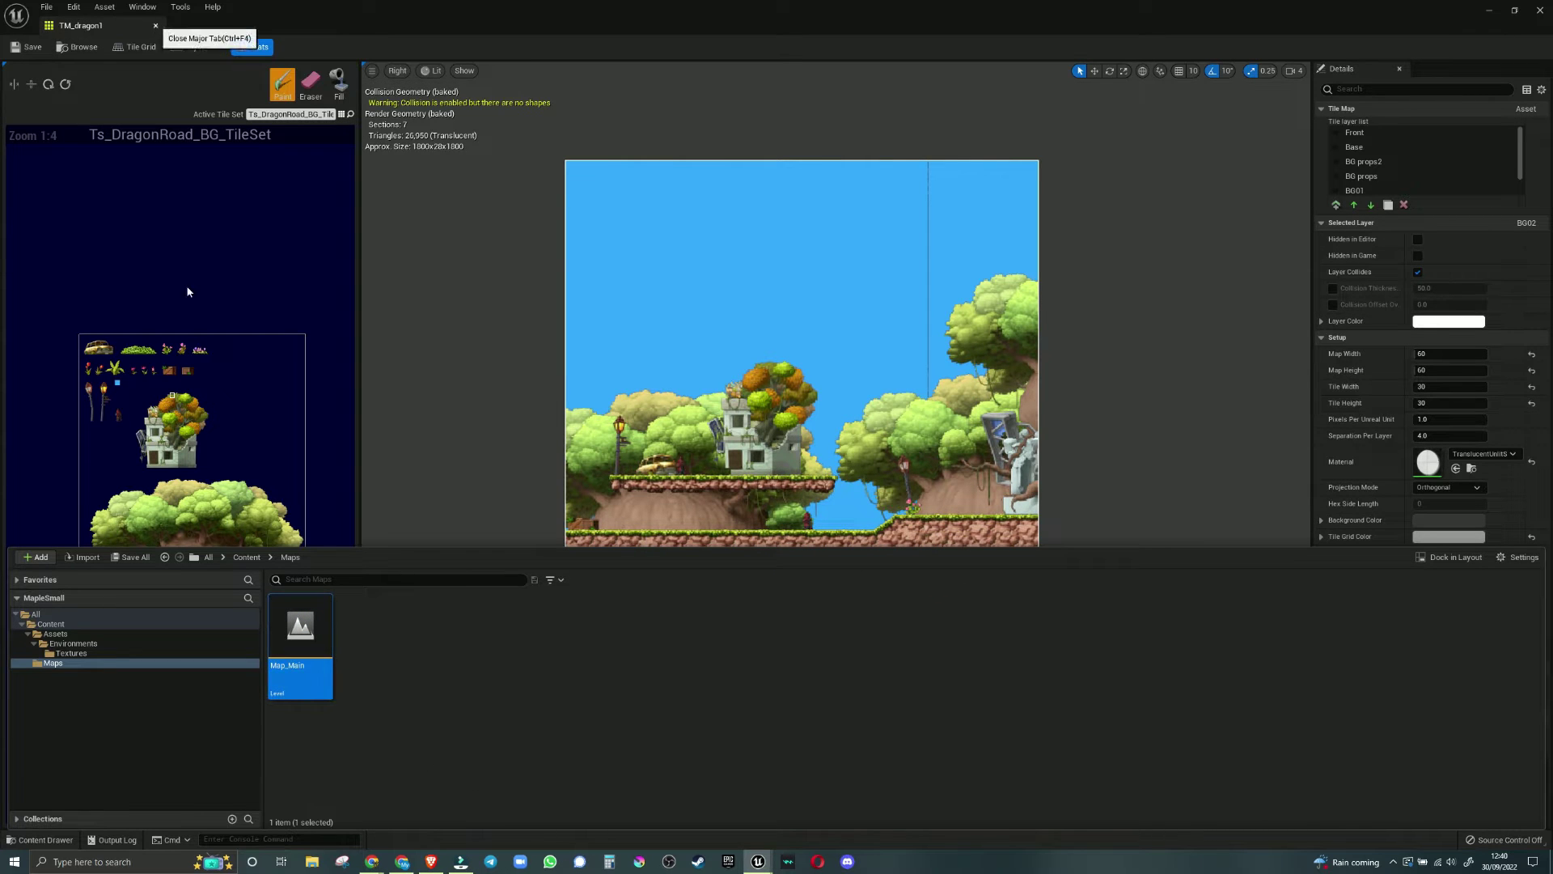
key(alt+Tab)
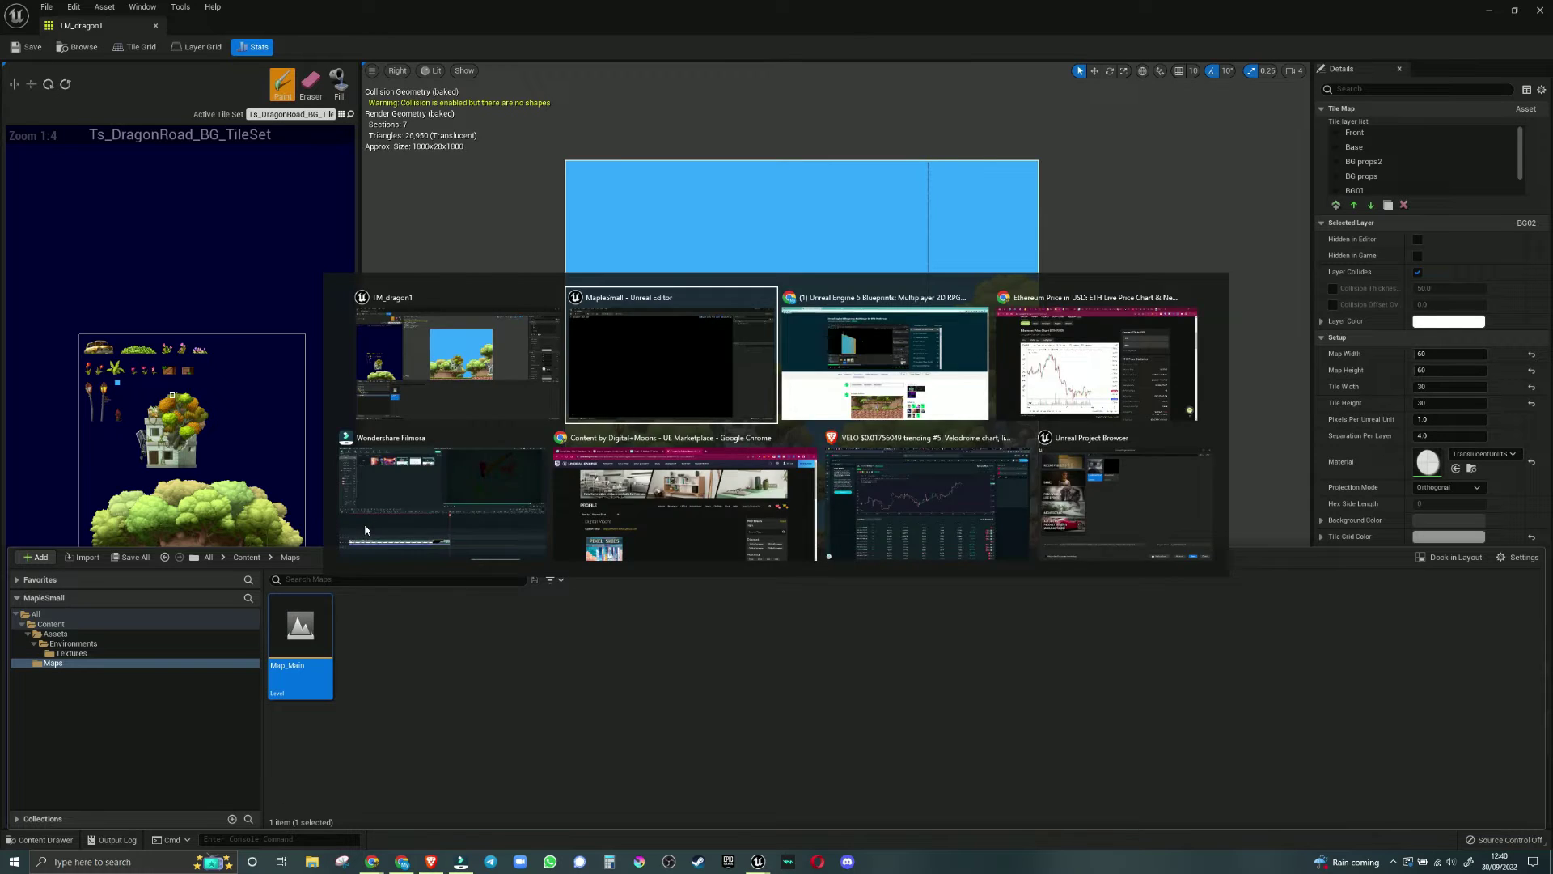
click(402, 864)
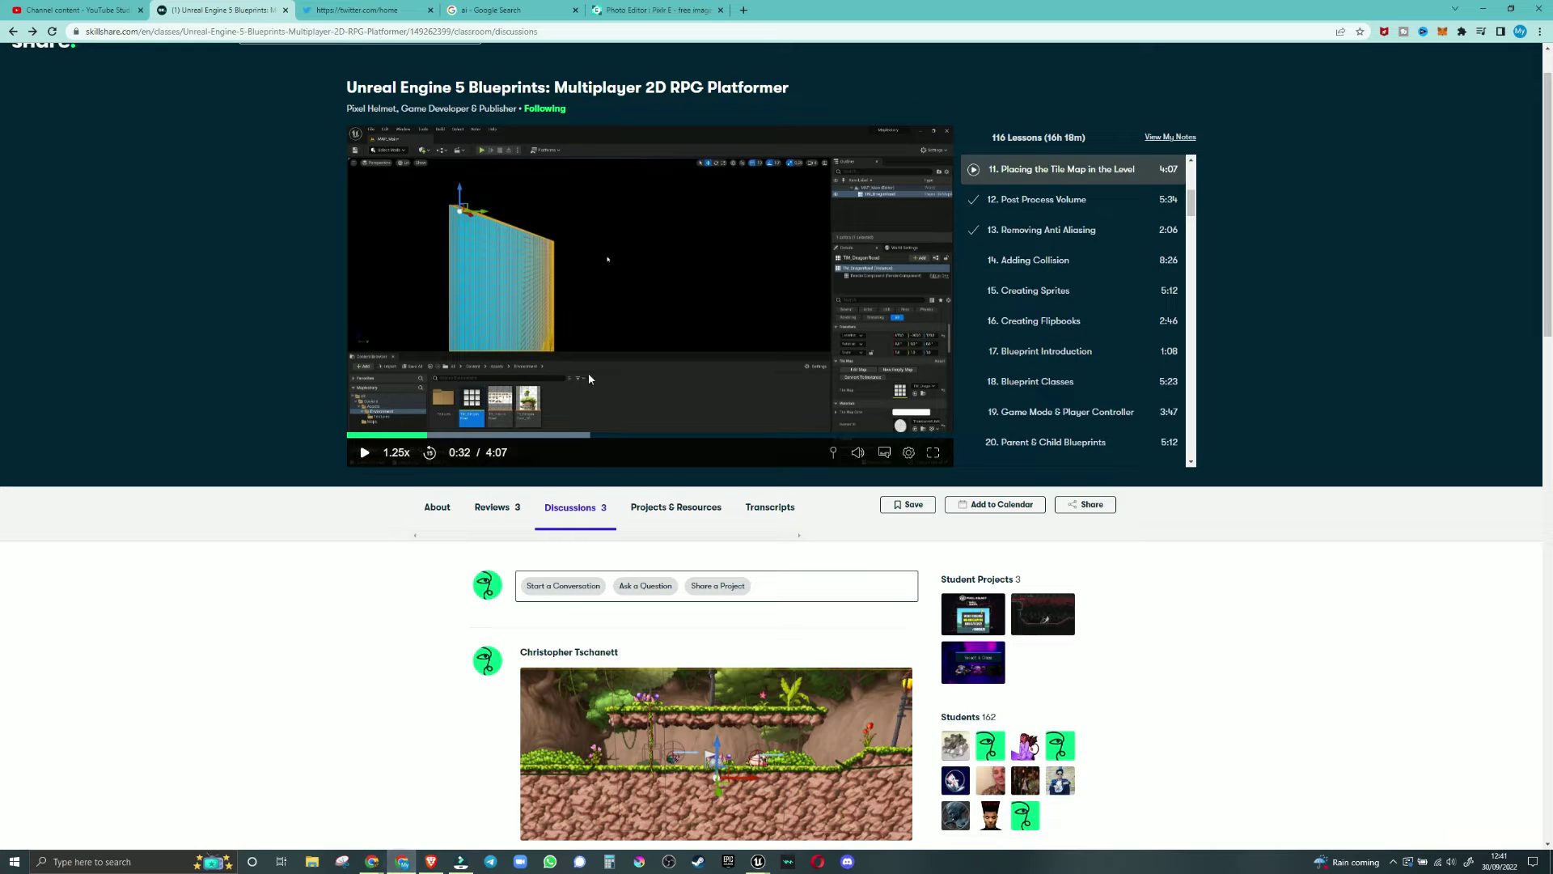
Step: Replay the tile-map placement lesson from 0:14, then return to Unreal Editor
click(381, 435)
click(366, 453)
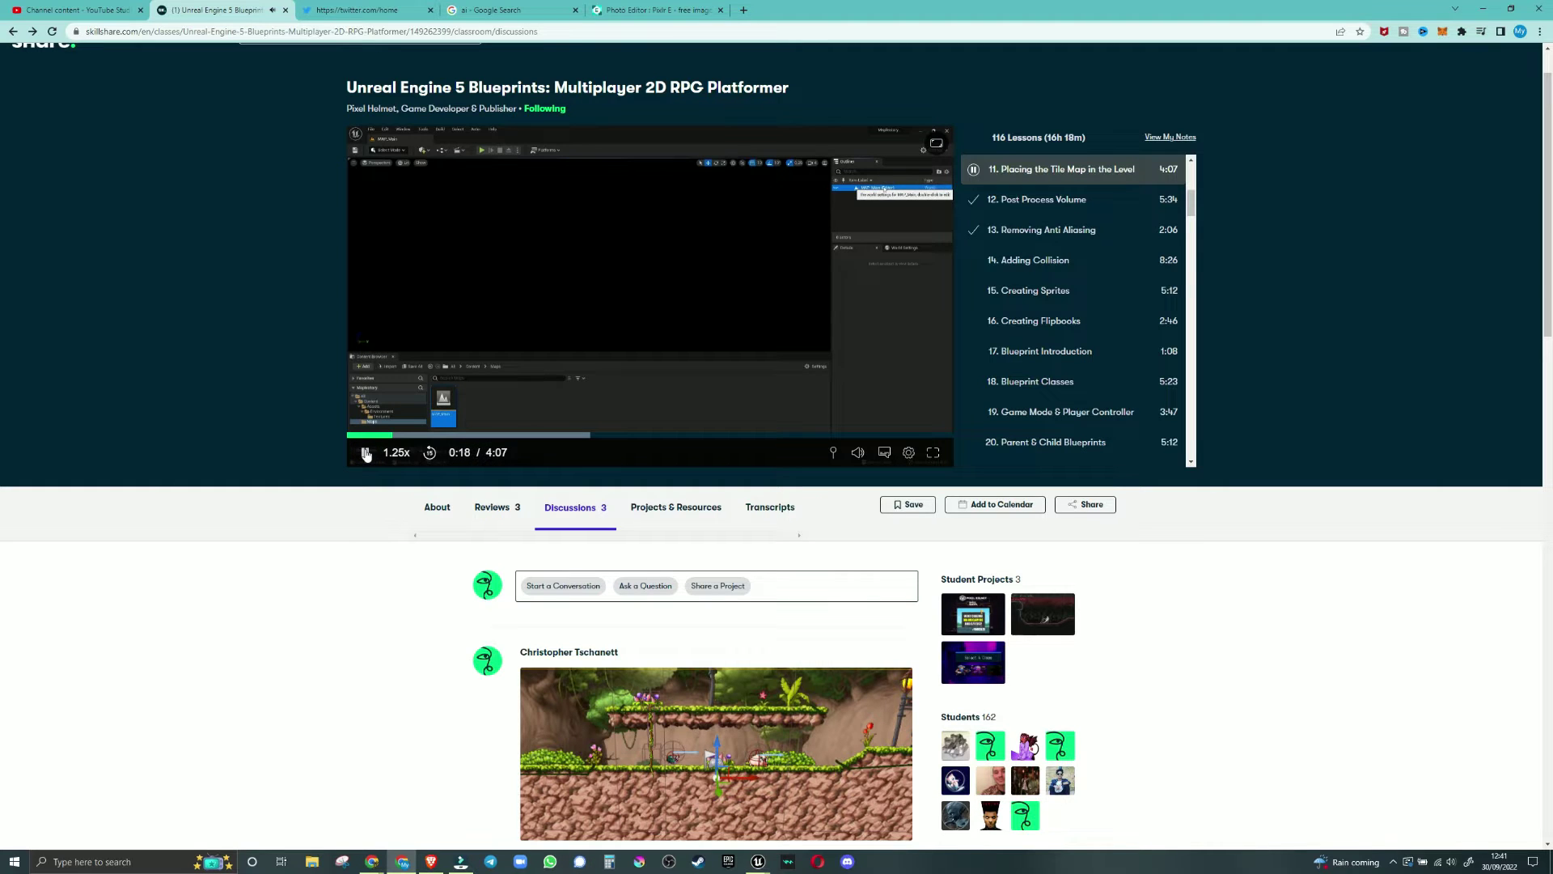
key(alt+Tab)
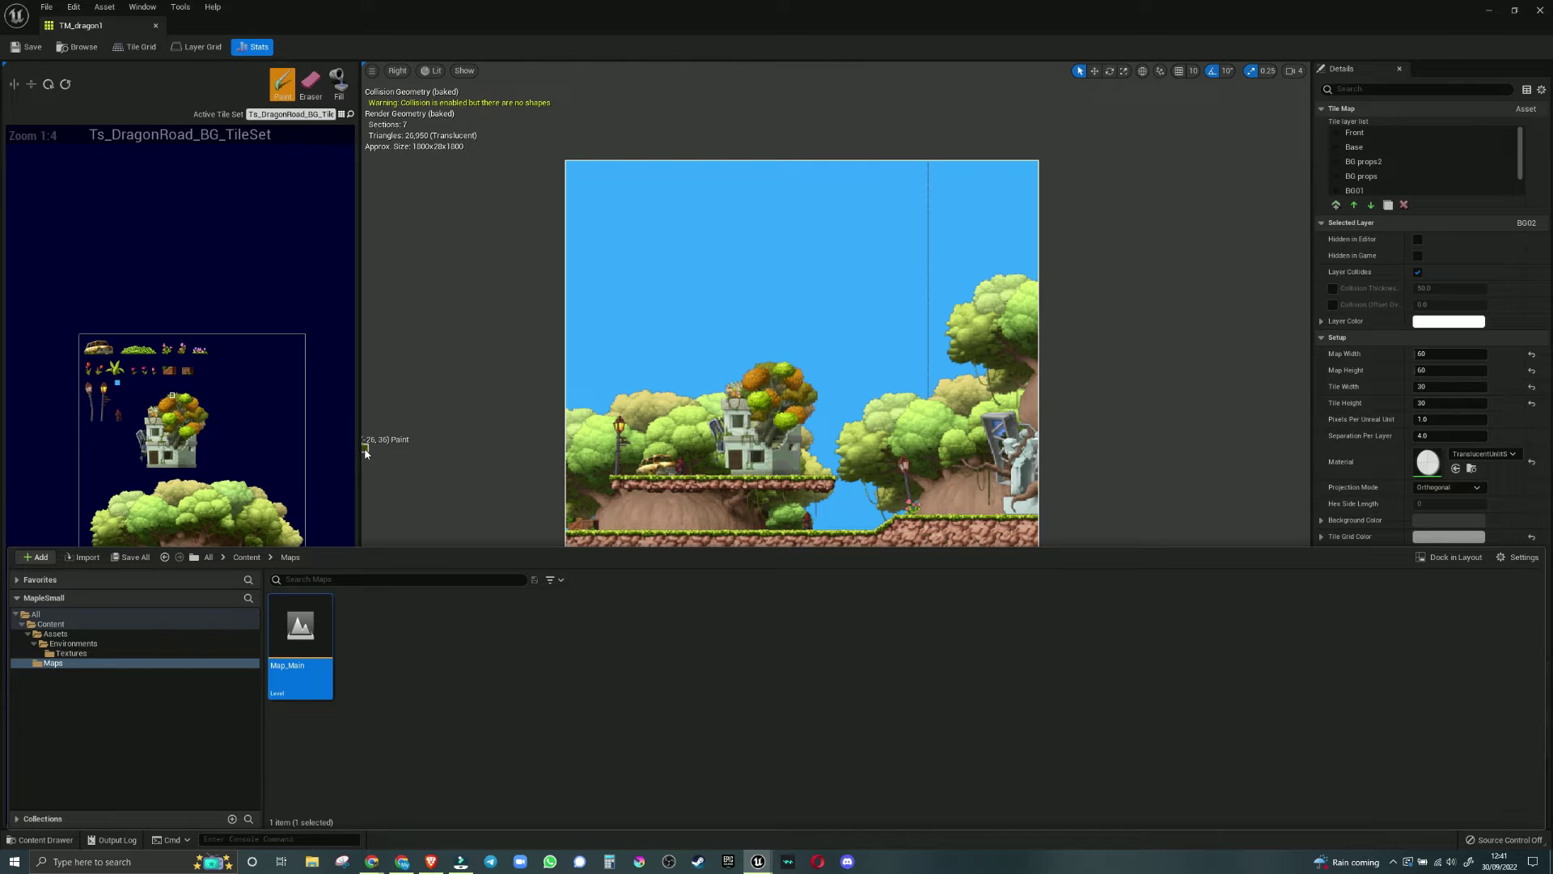
Step: Drag TM_dragon1 from Environments into the level viewport and orbit around it
click(151, 26)
click(41, 839)
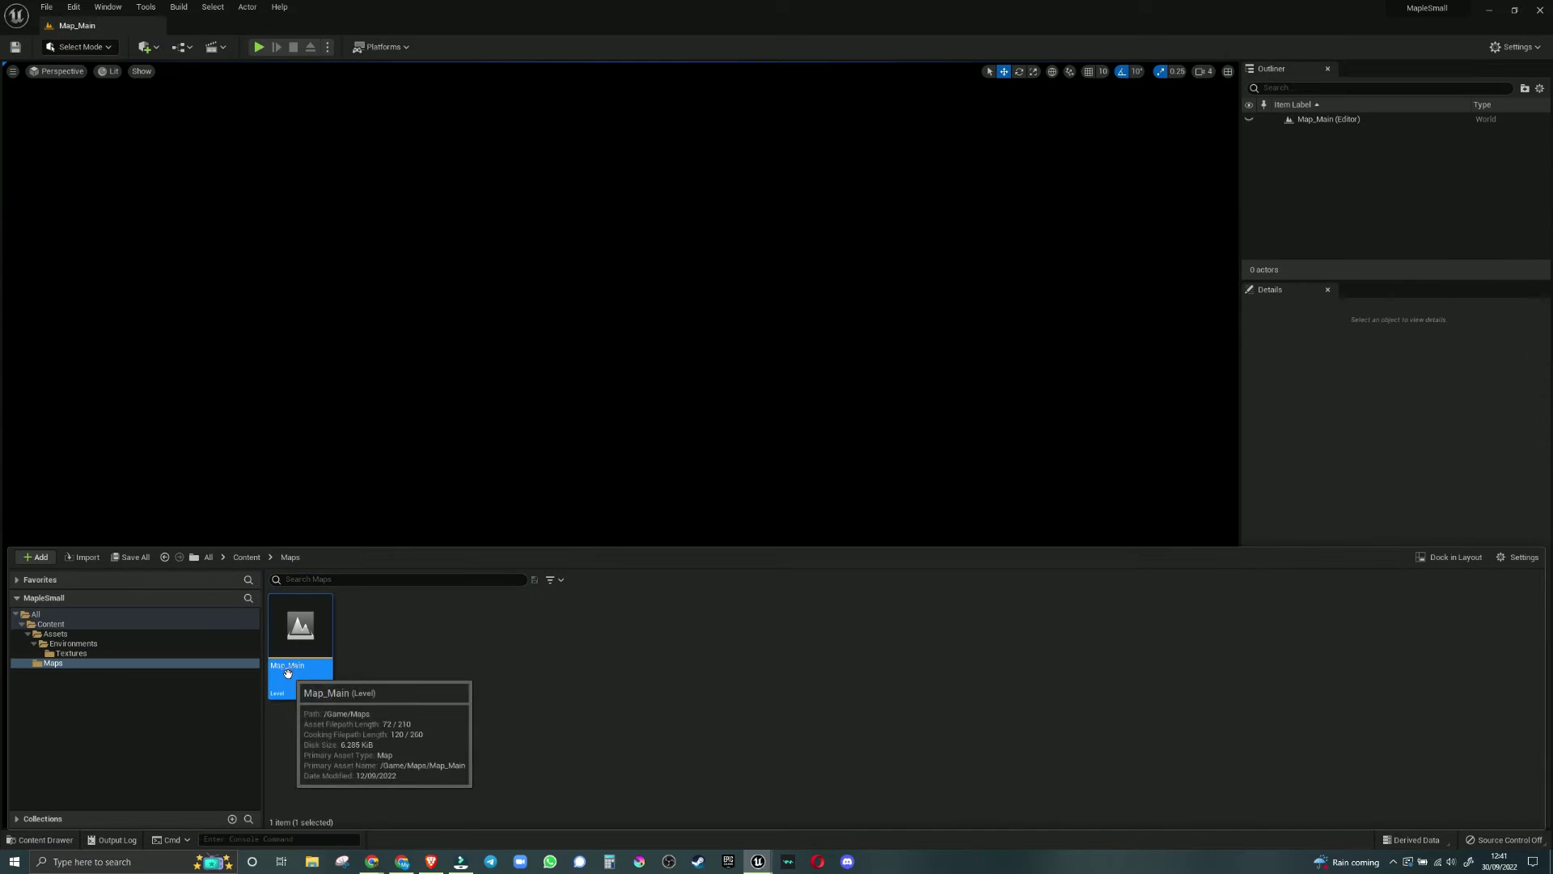
click(83, 645)
drag(357, 658, 439, 208)
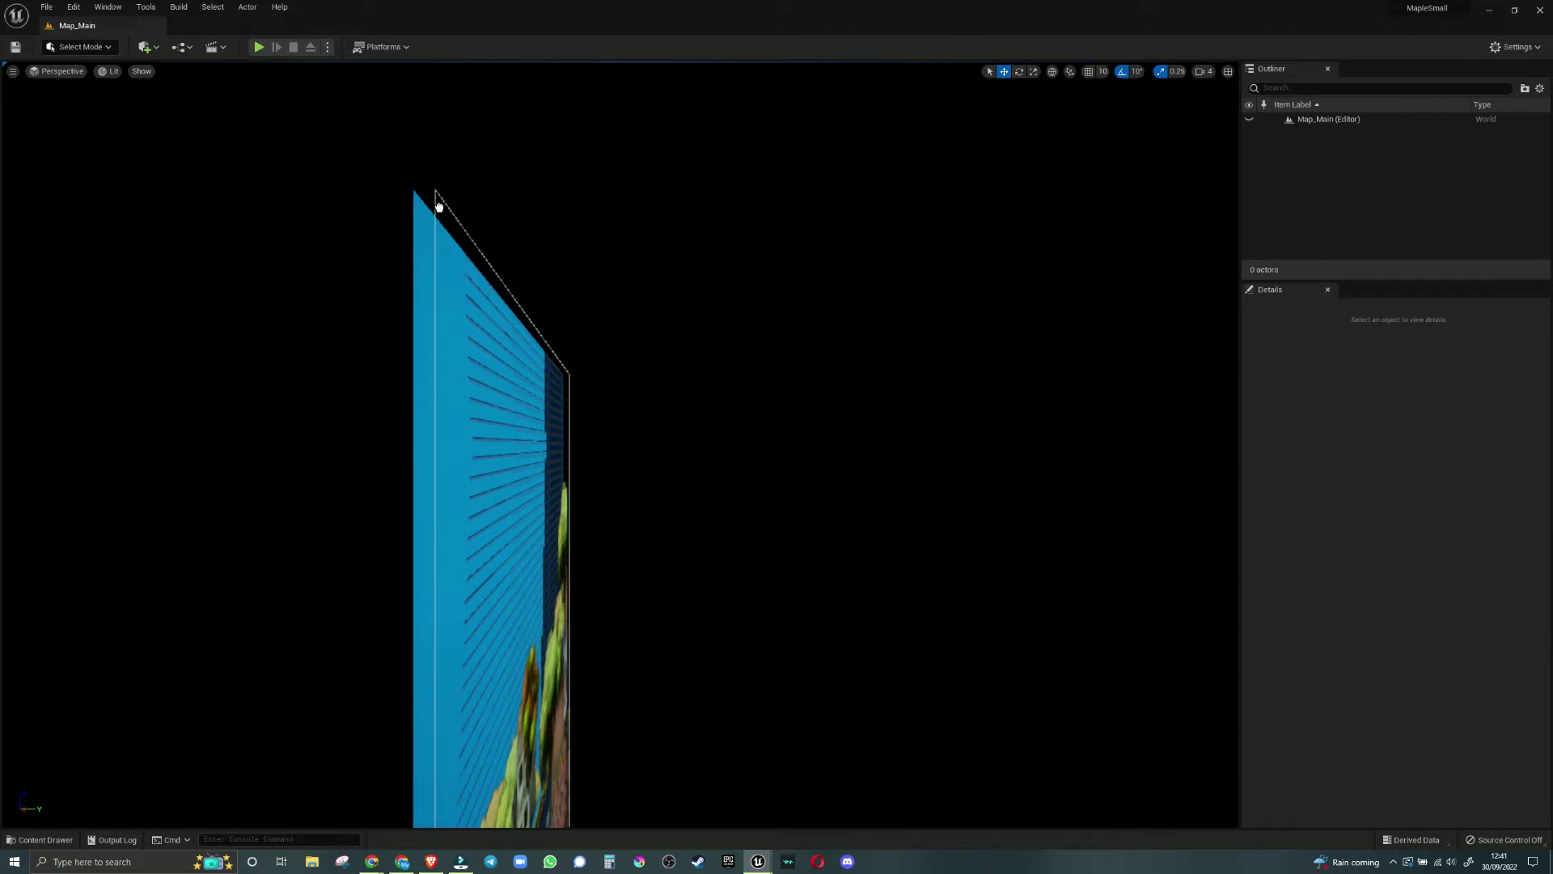
drag(476, 406, 479, 407)
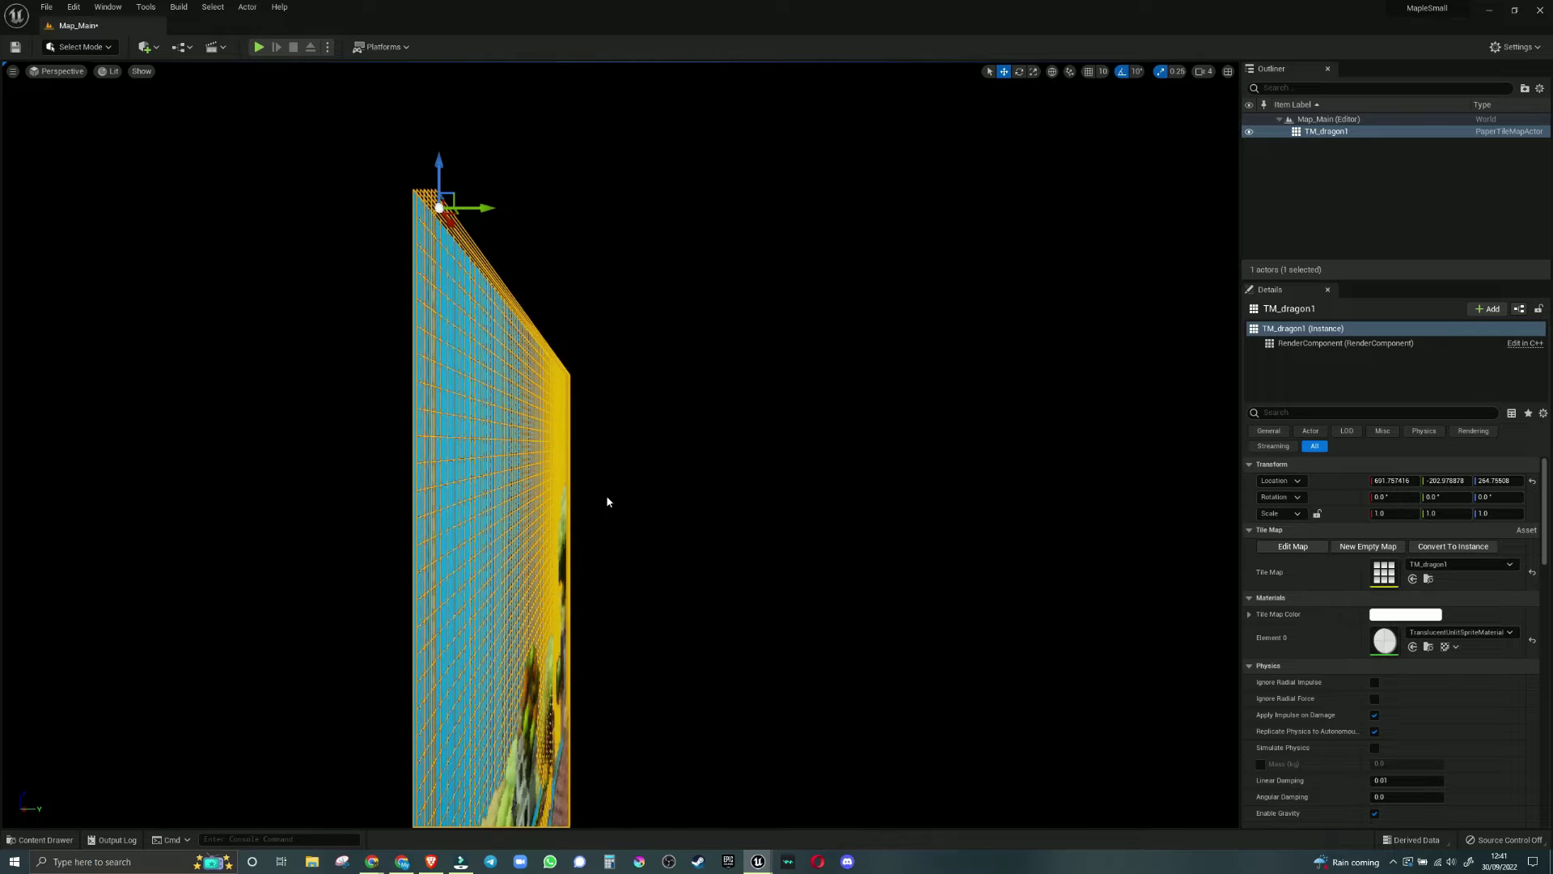
right_drag(758, 404, 797, 356)
right_drag(857, 412, 610, 597)
Step: Open TM_dragon1 for editing, then reopen Map_Main without saving
click(41, 840)
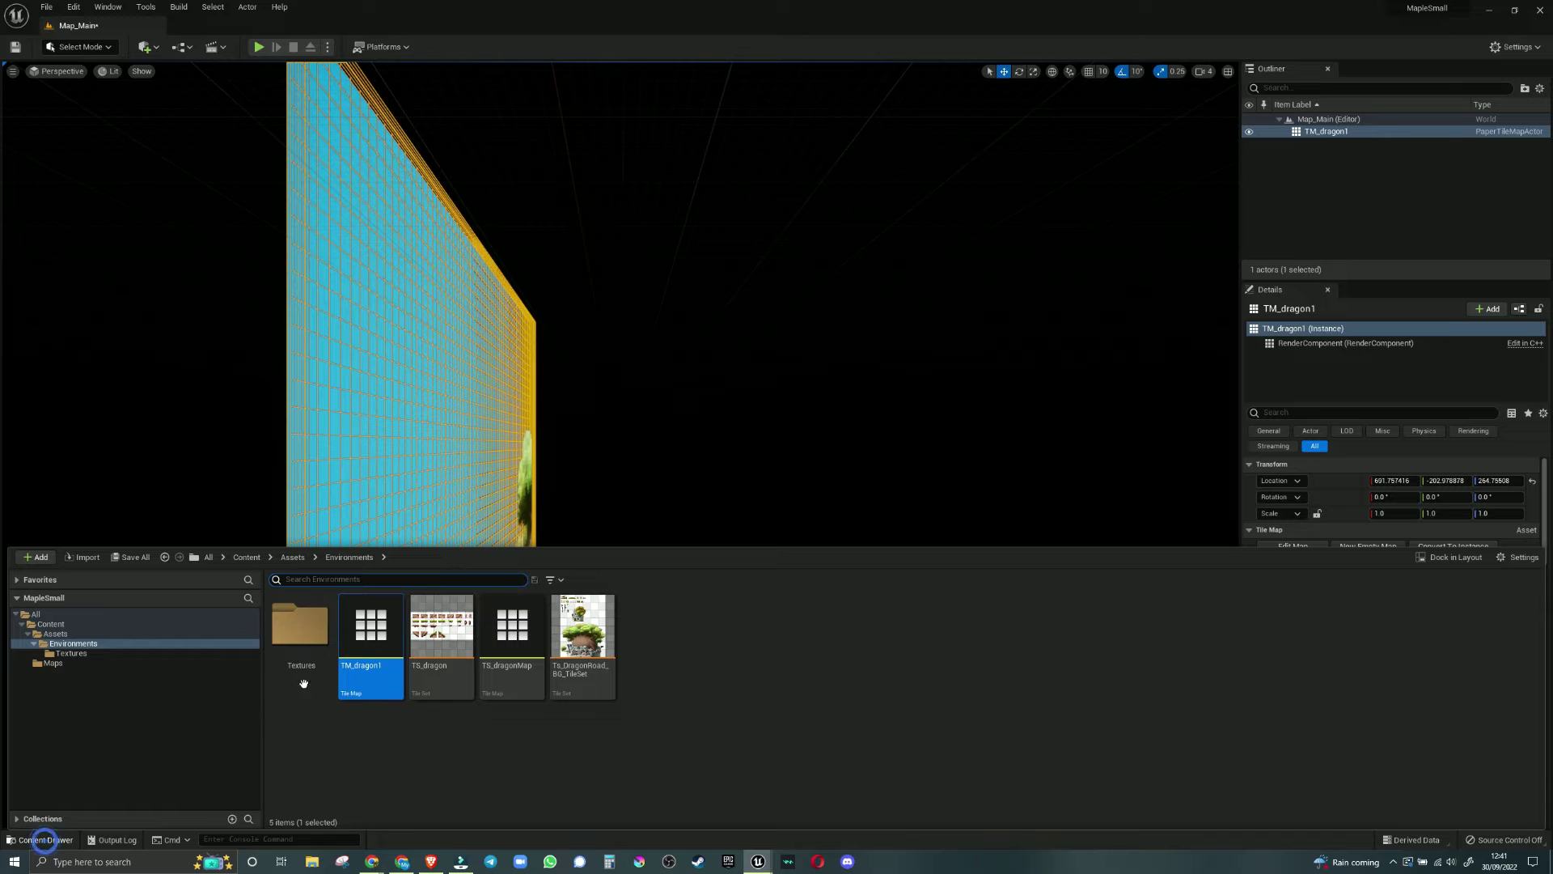
click(55, 664)
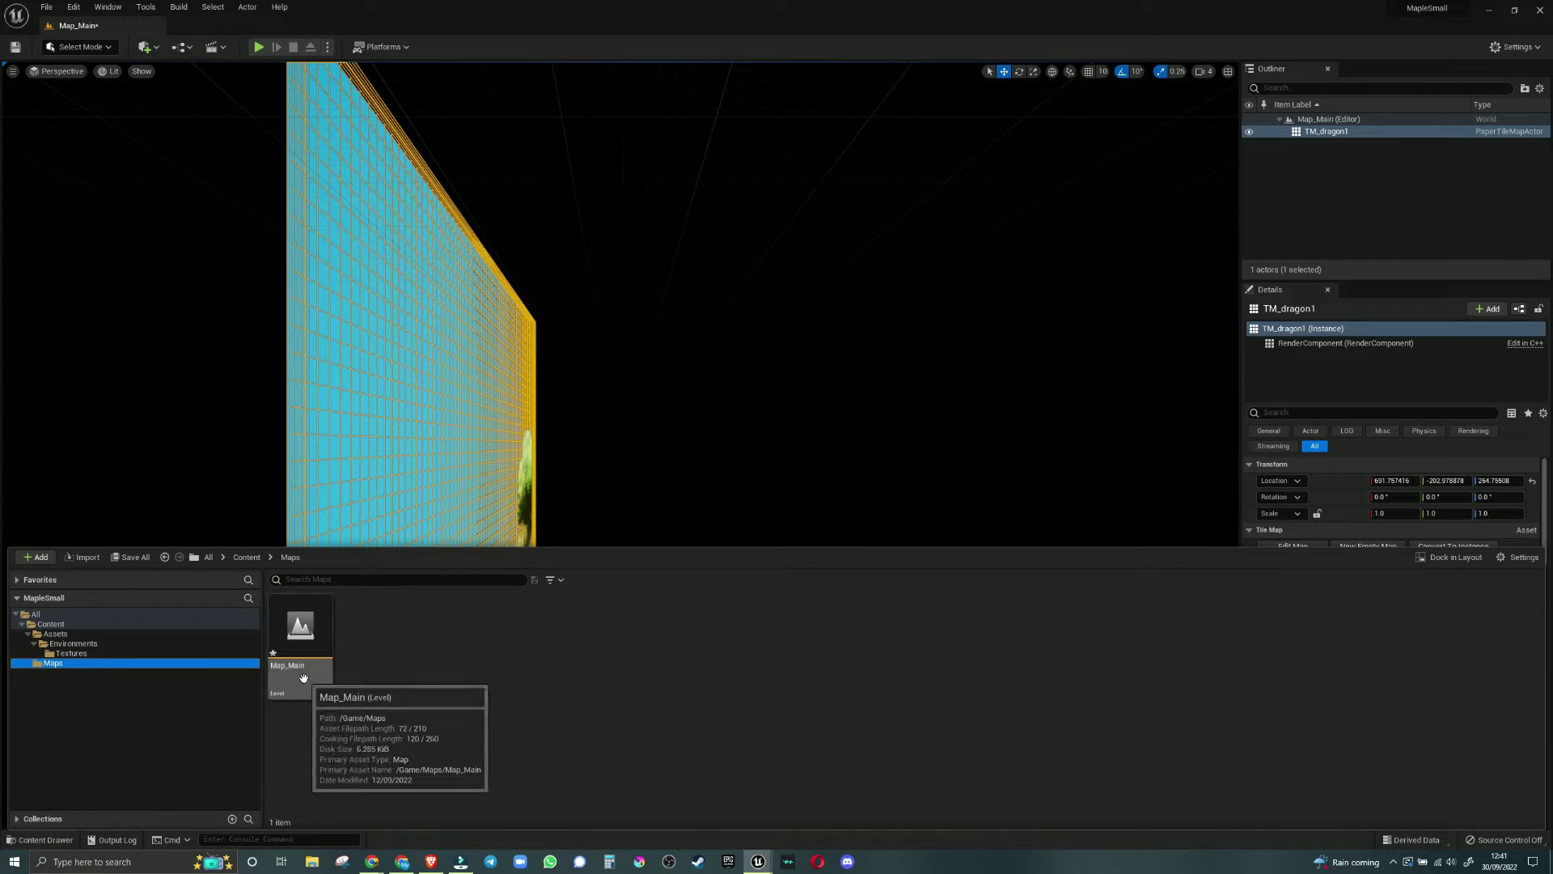
click(73, 643)
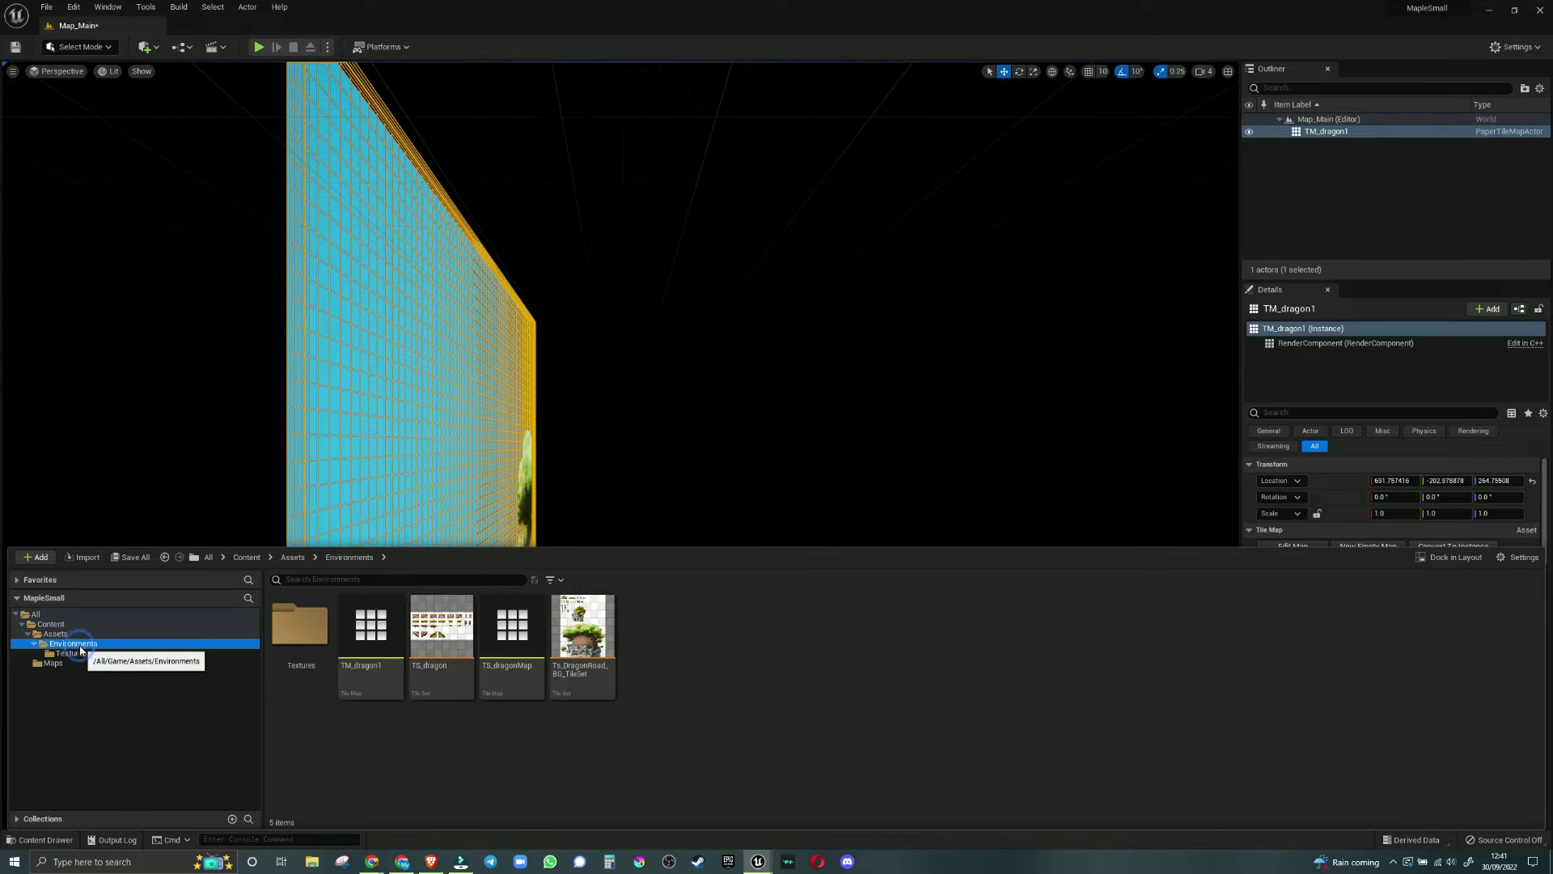
double_click(379, 678)
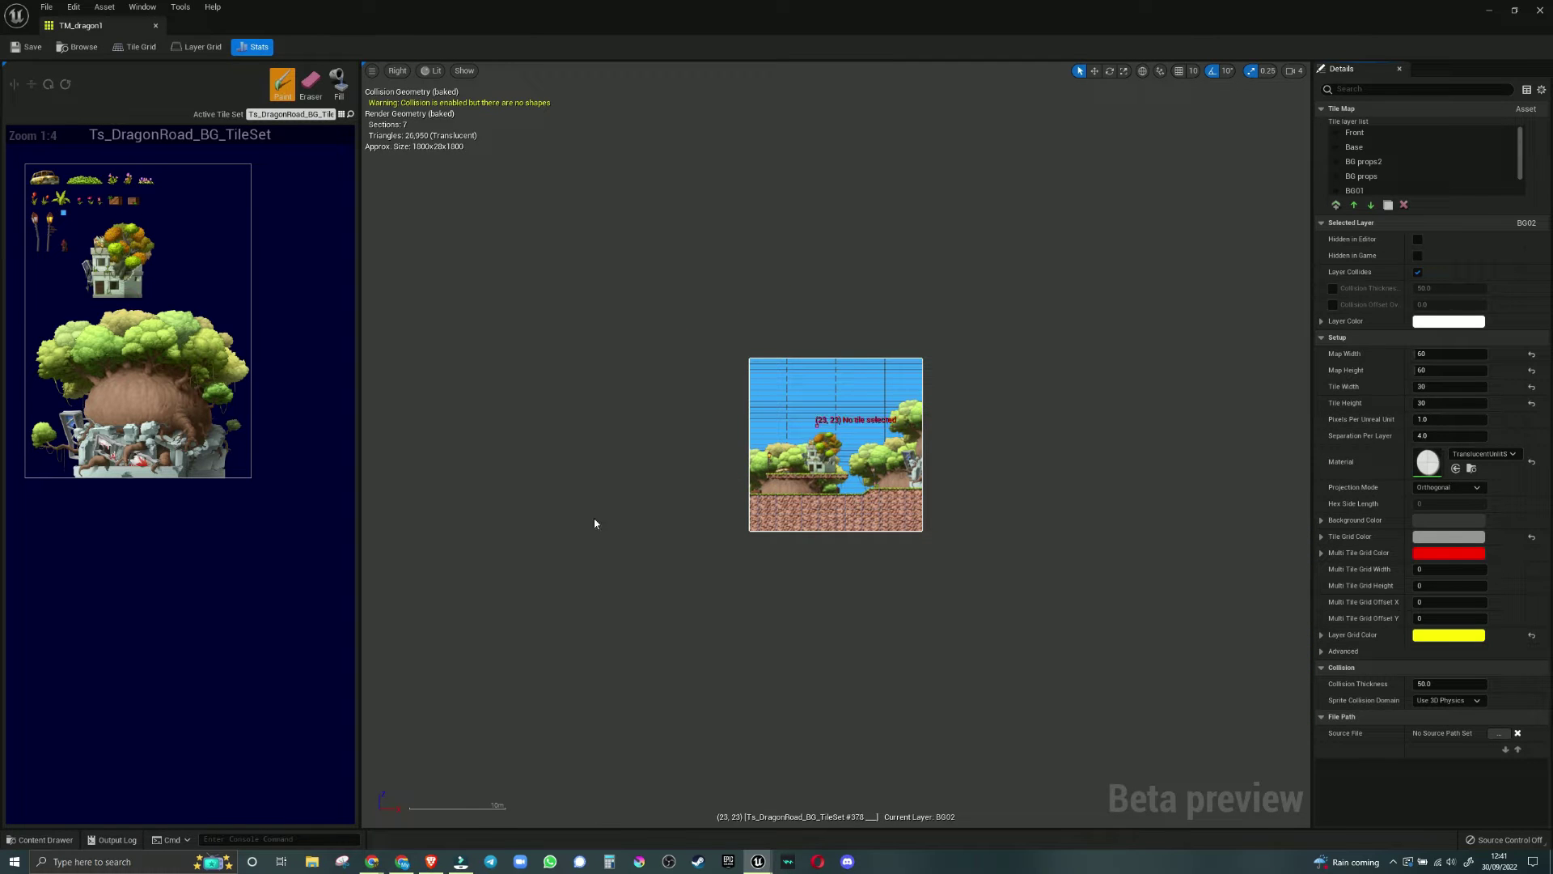
click(58, 847)
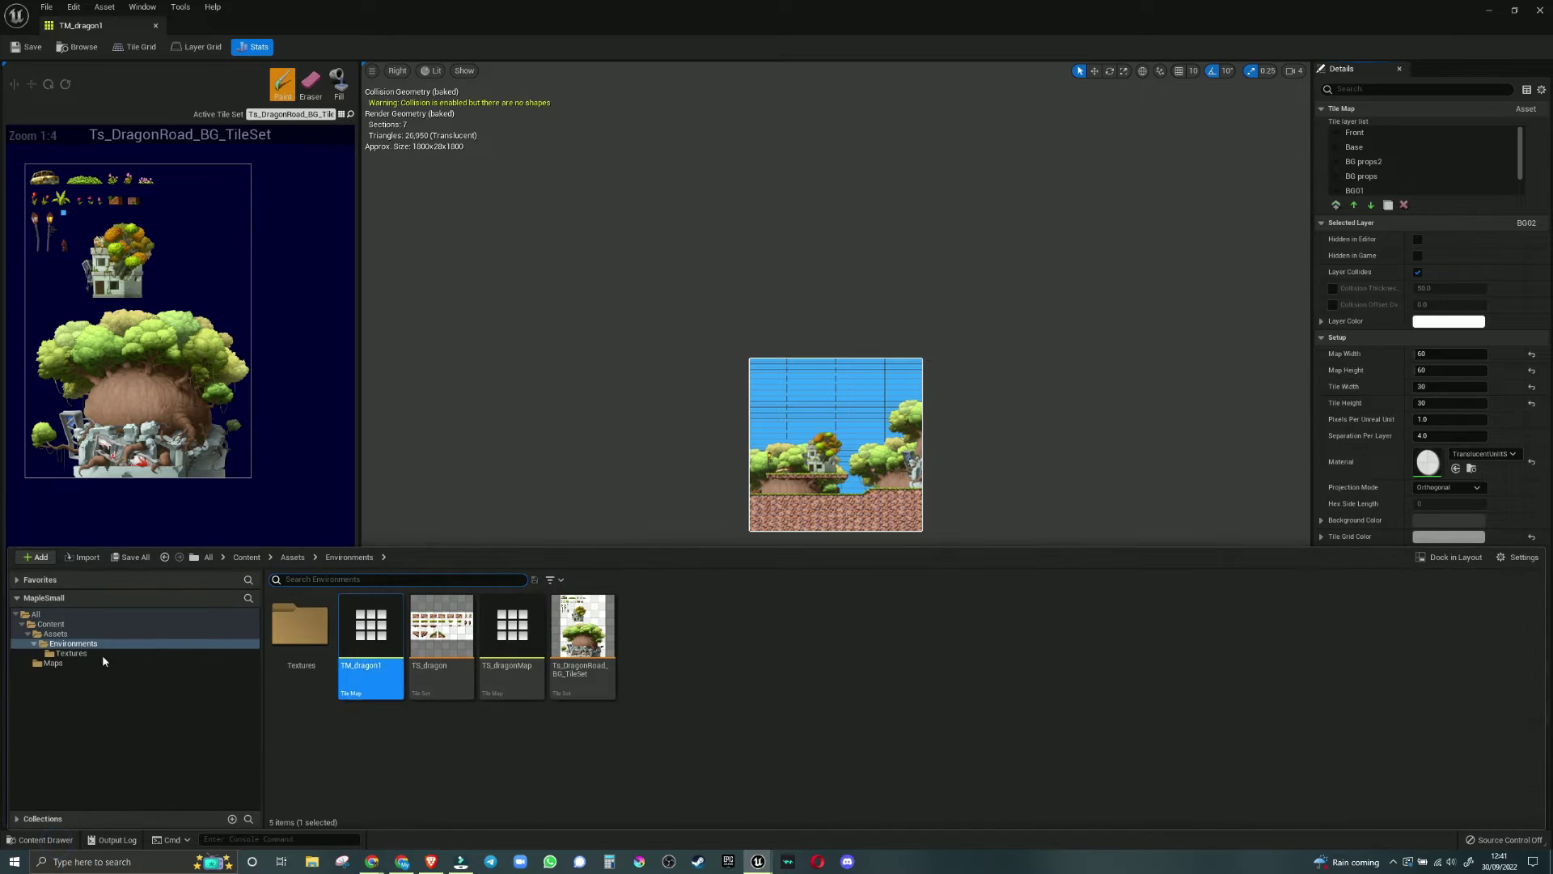
click(53, 663)
double_click(300, 647)
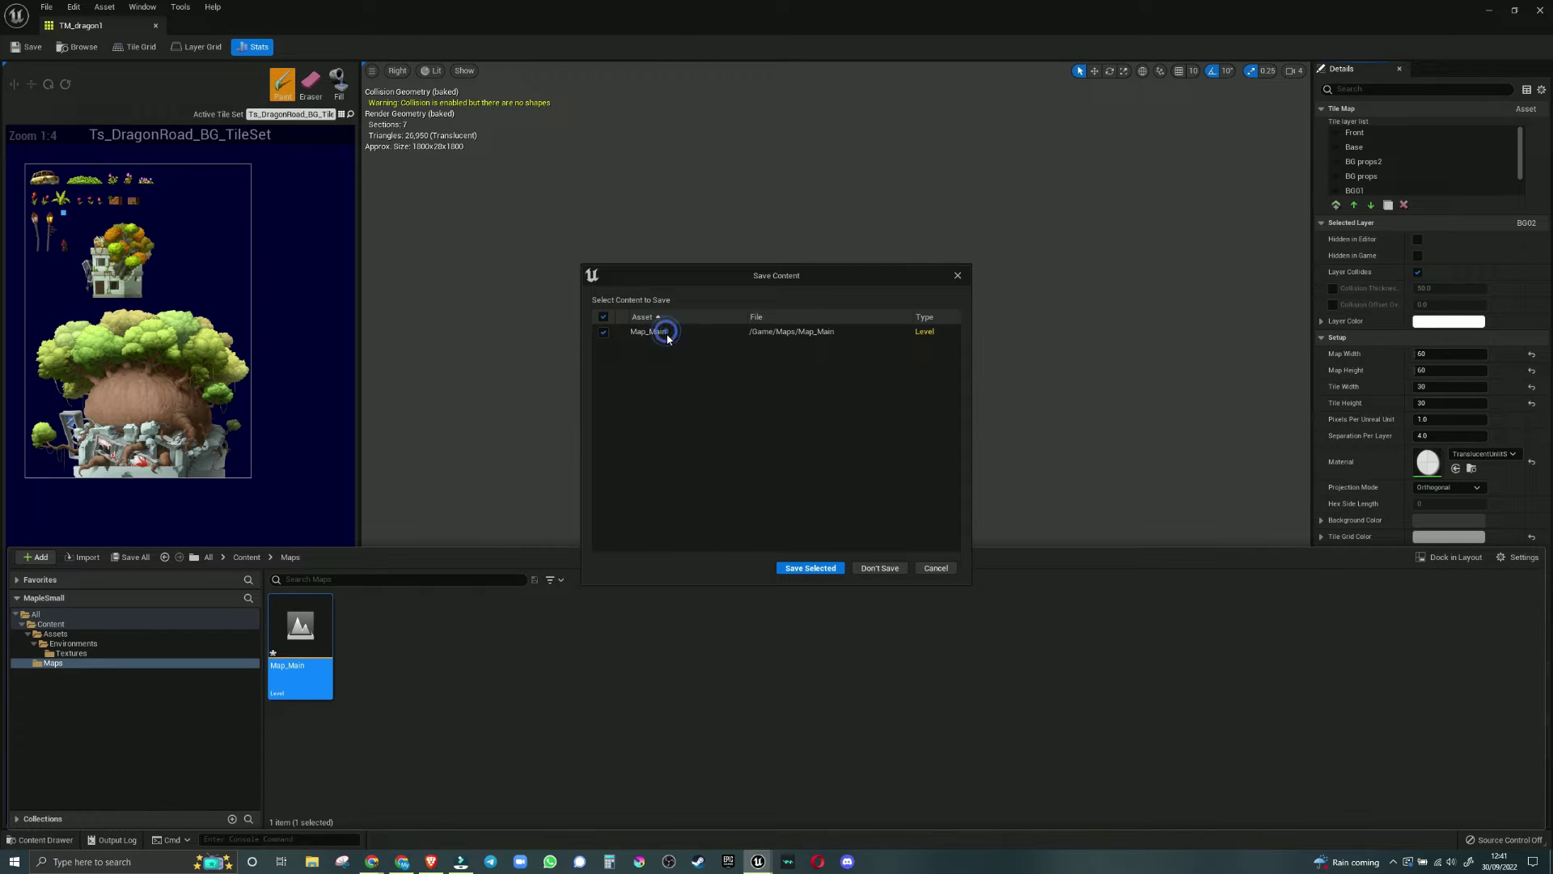
click(939, 567)
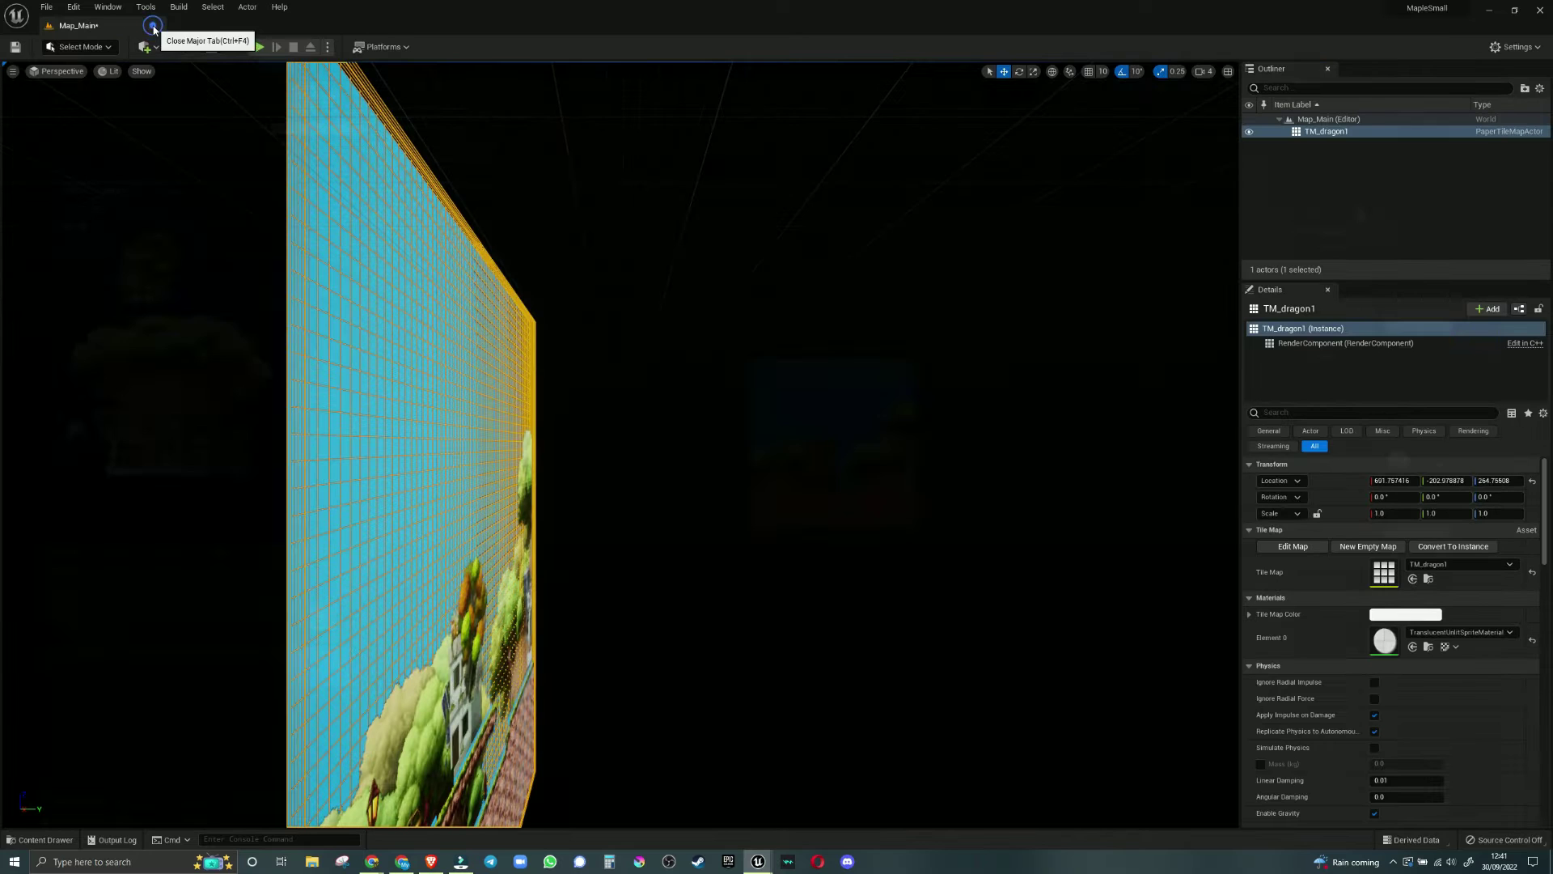
Step: Raise the tile map to about 694, -472, 1215 and orbit to face it head-on
scroll(794, 467, down, 3)
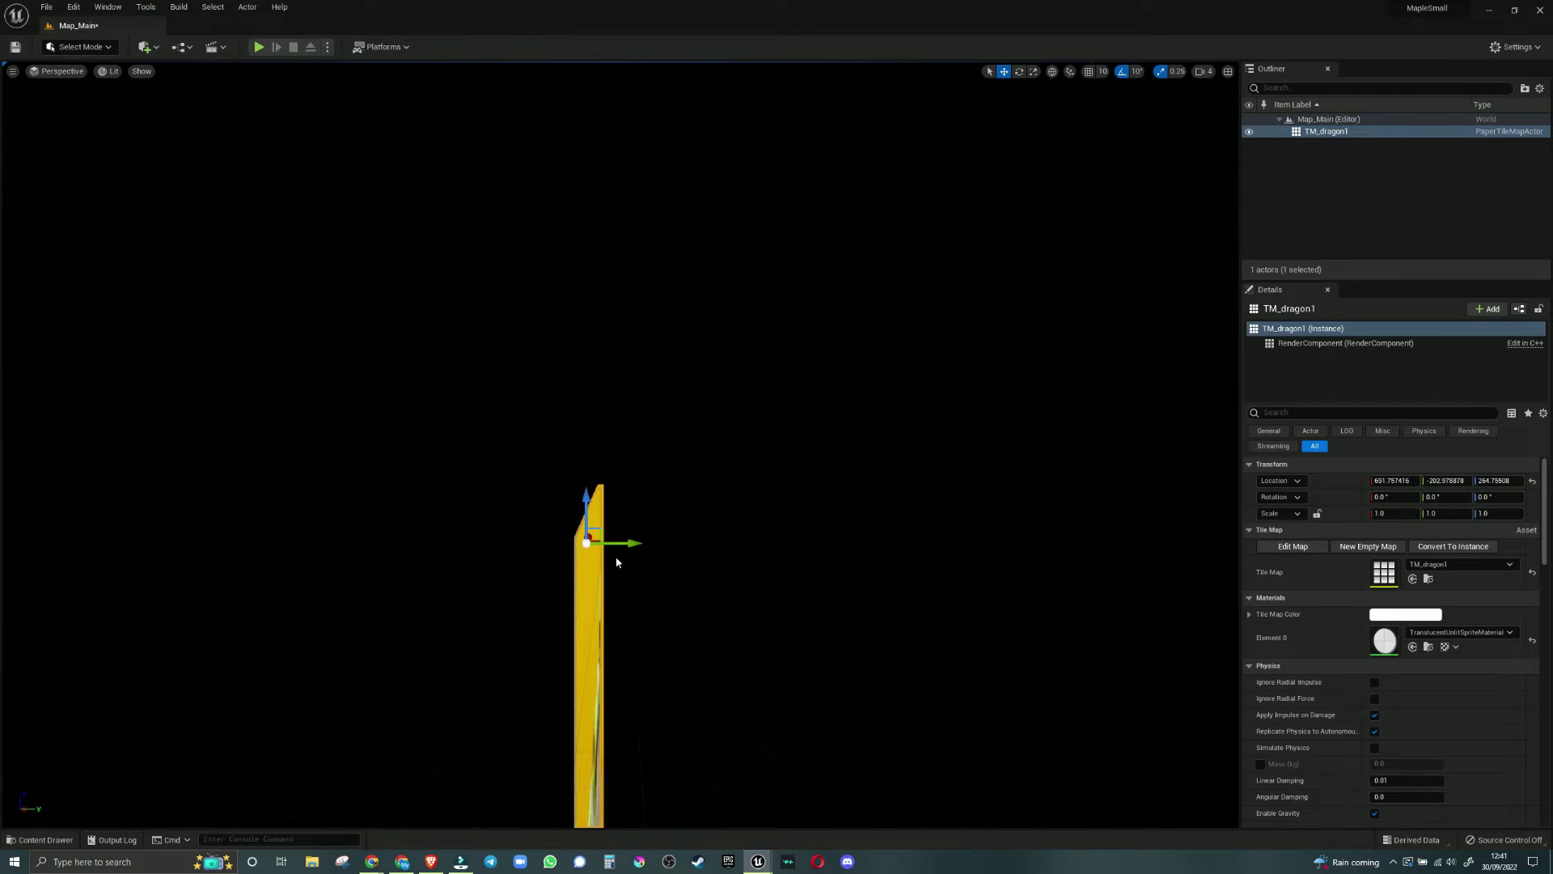
drag(584, 541, 464, 111)
right_drag(943, 499, 744, 443)
right_drag(865, 468, 656, 339)
click(320, 269)
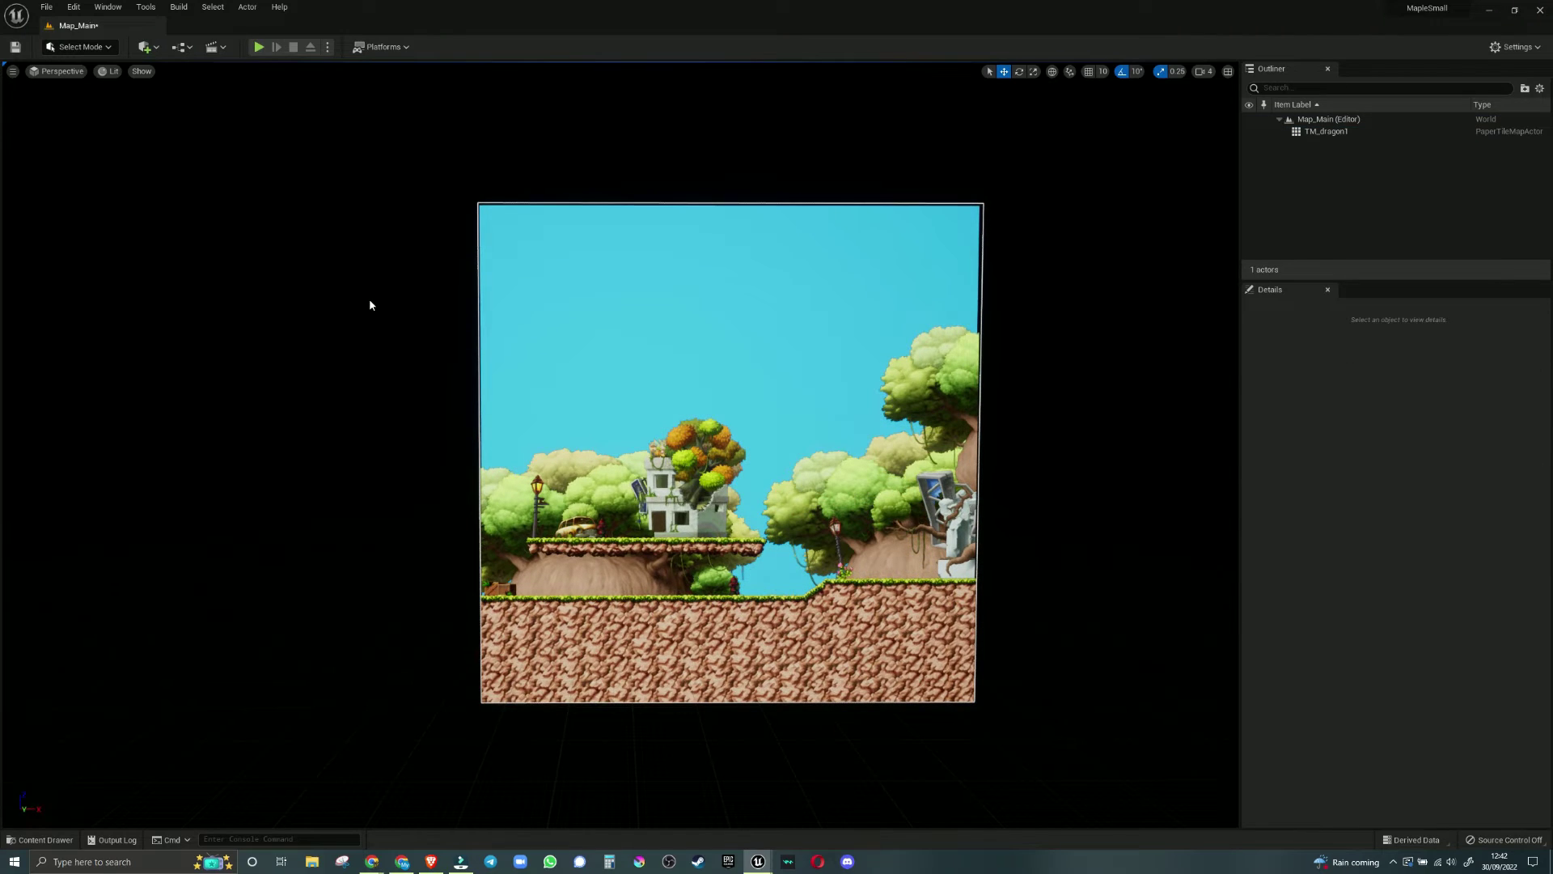
key(alt+Tab)
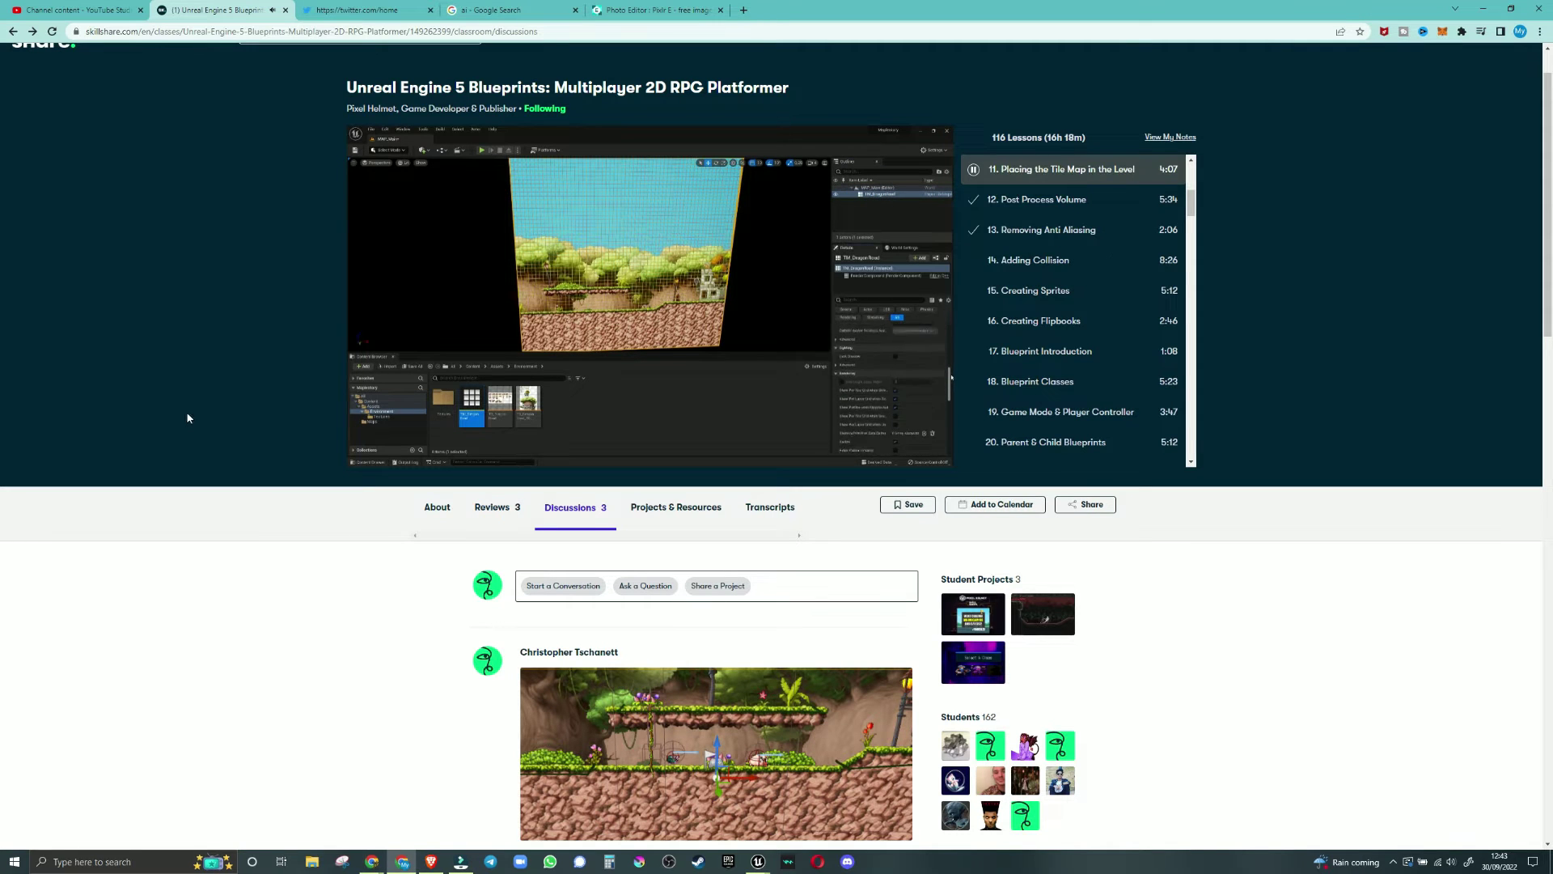
mouse_move(651, 409)
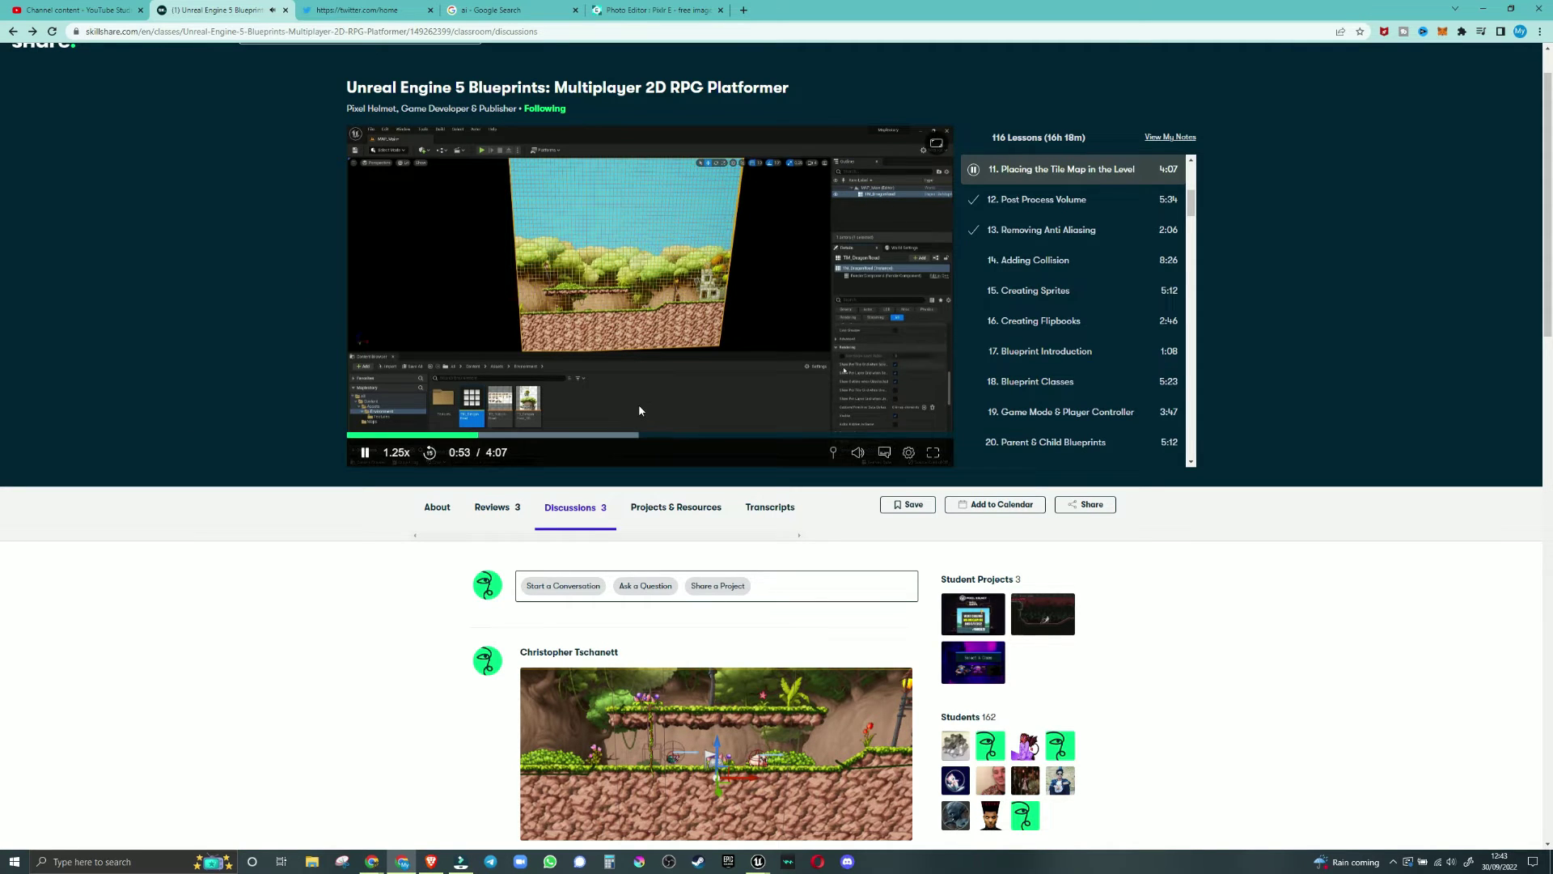
click(639, 410)
key(alt+Tab)
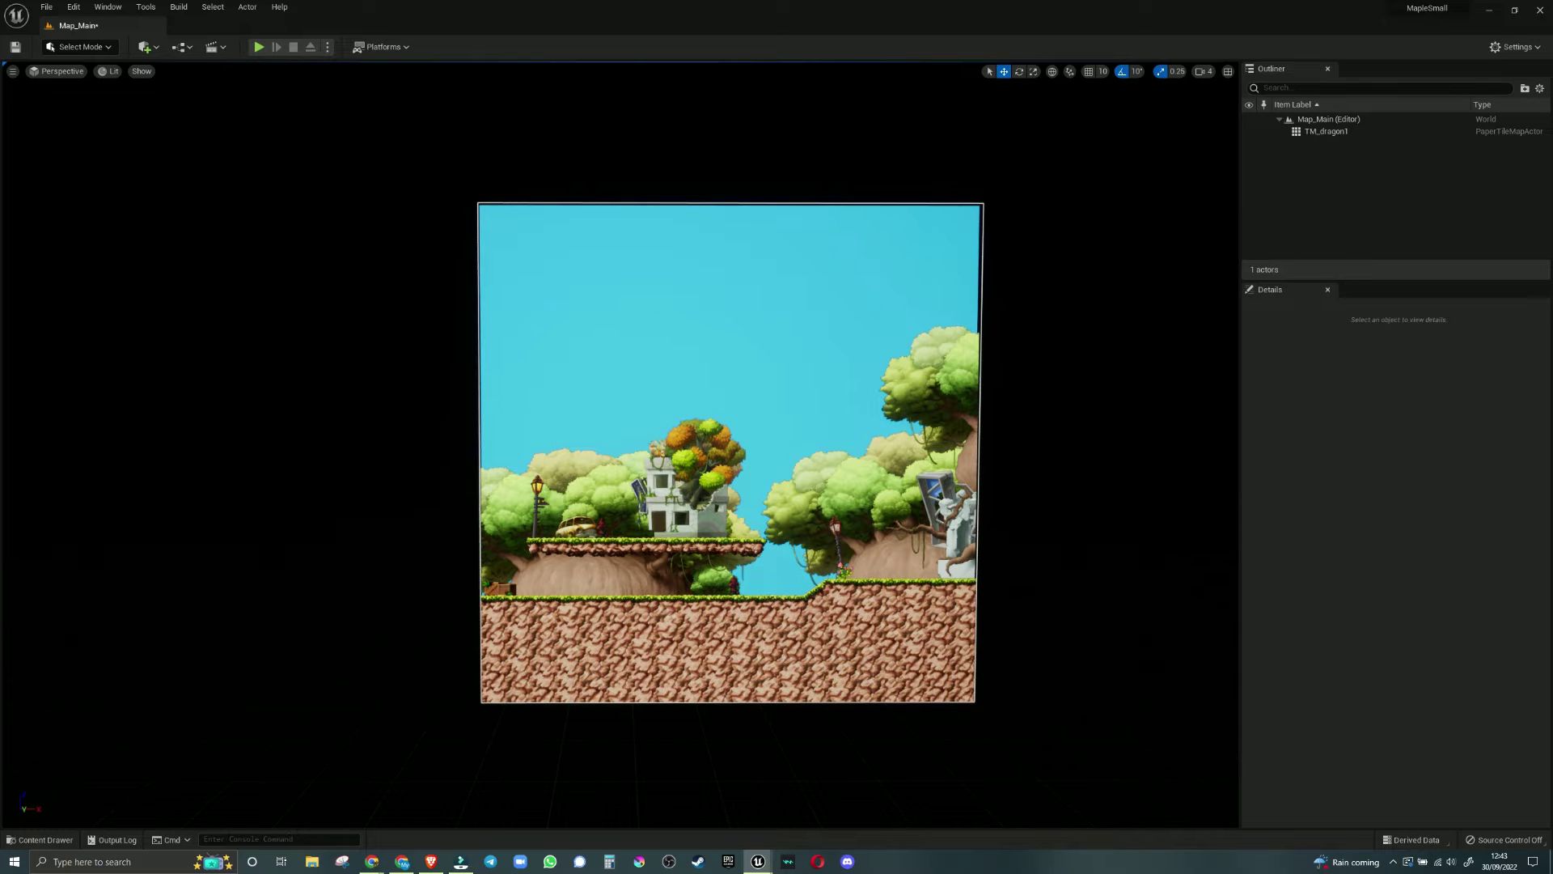
Step: Select TM_dragon1 and uncheck Show Per Tile Grid when Selected under Rendering
click(741, 396)
scroll(1524, 602, down, 4)
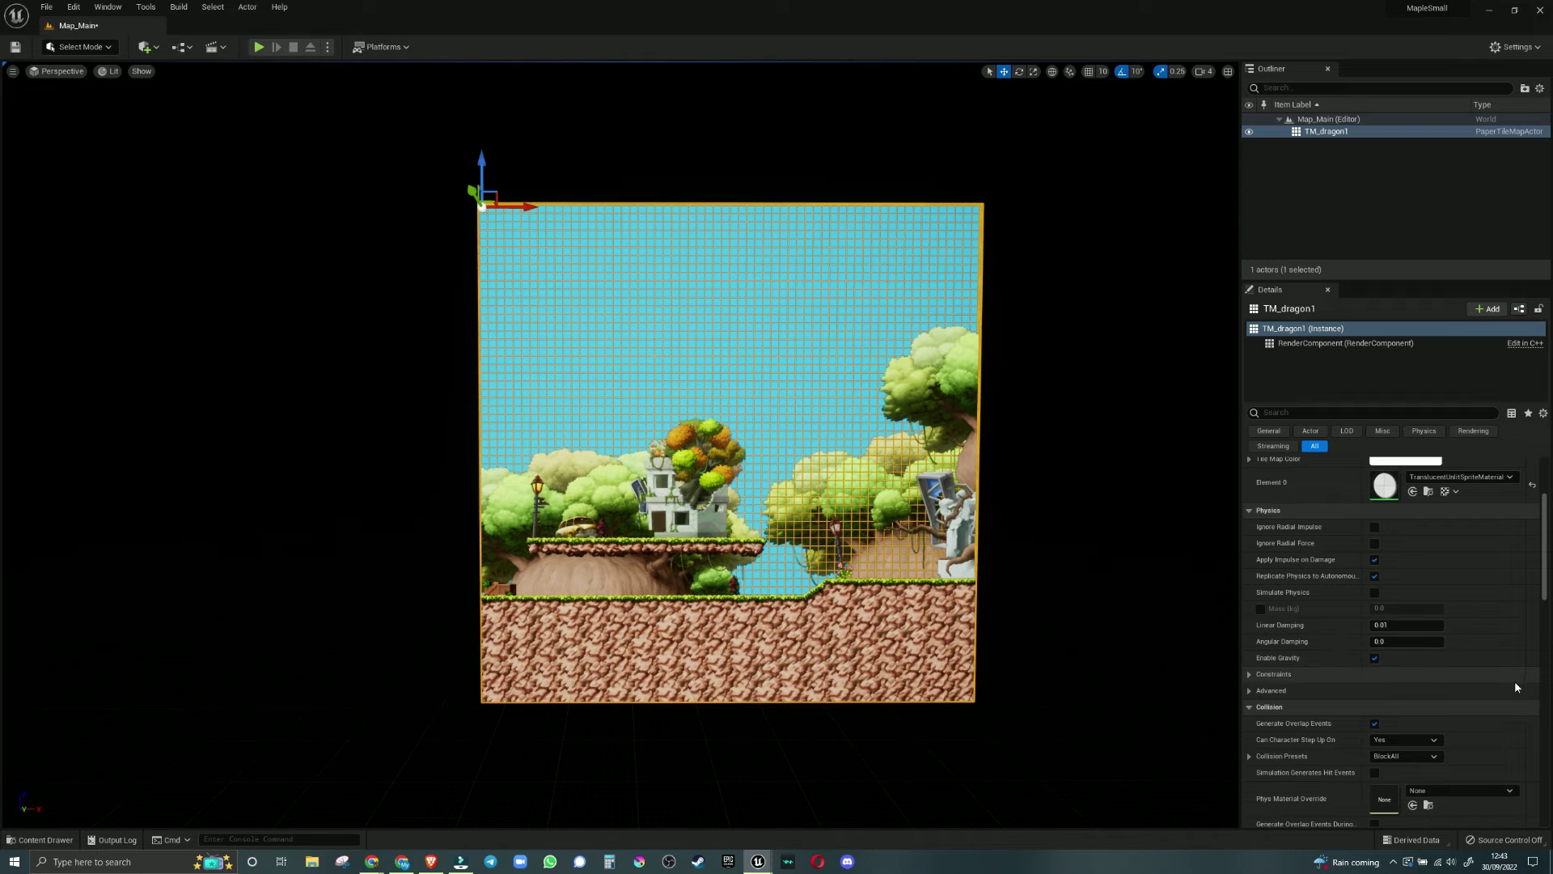
scroll(1547, 538, down, 2)
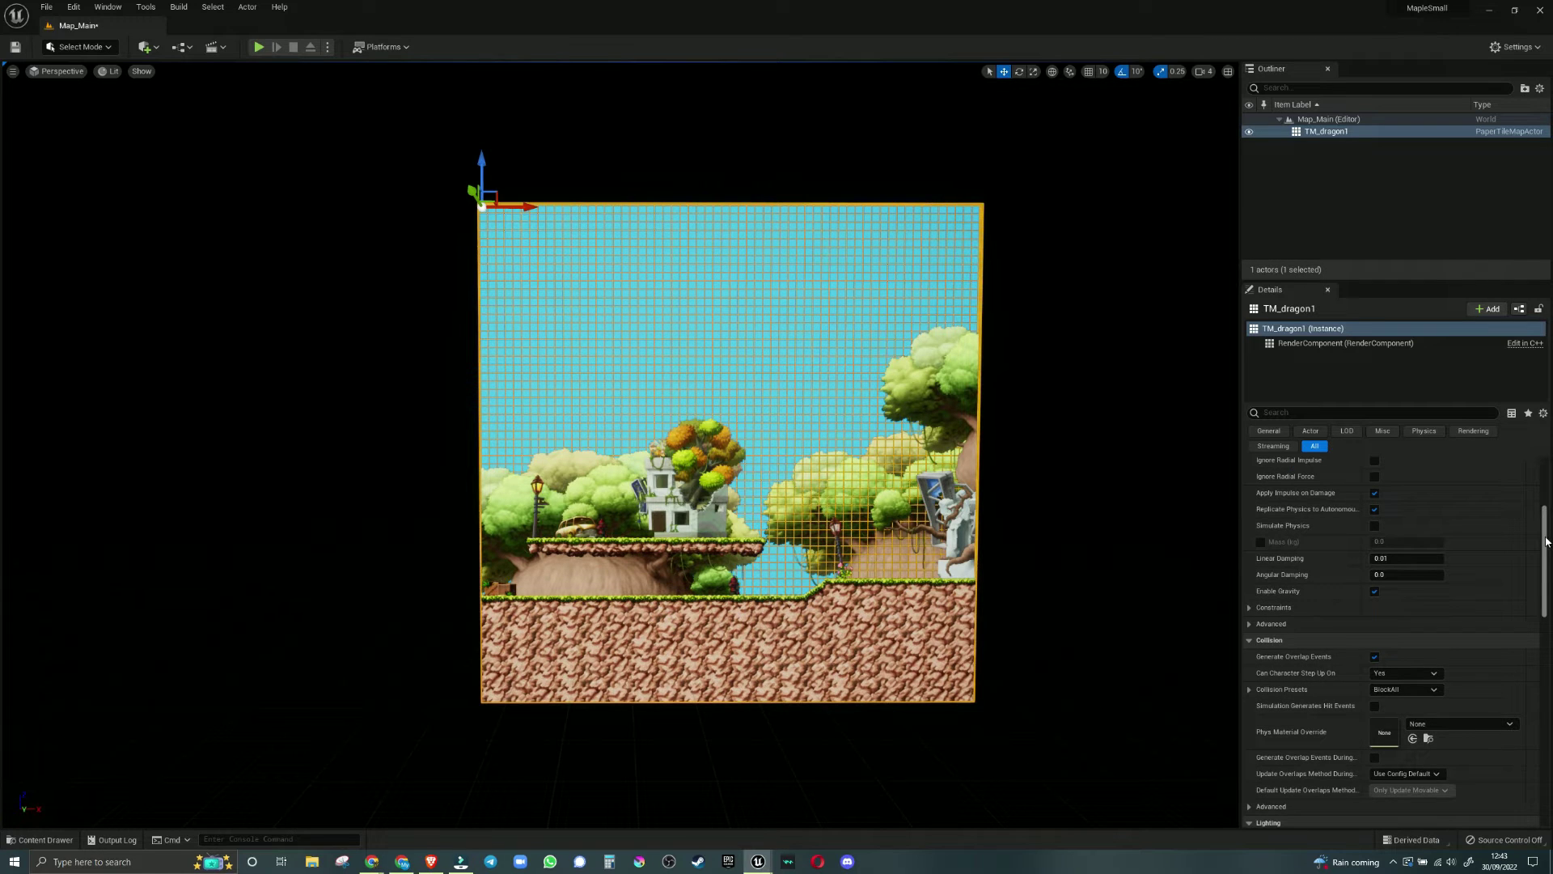
scroll(1547, 584, down, 8)
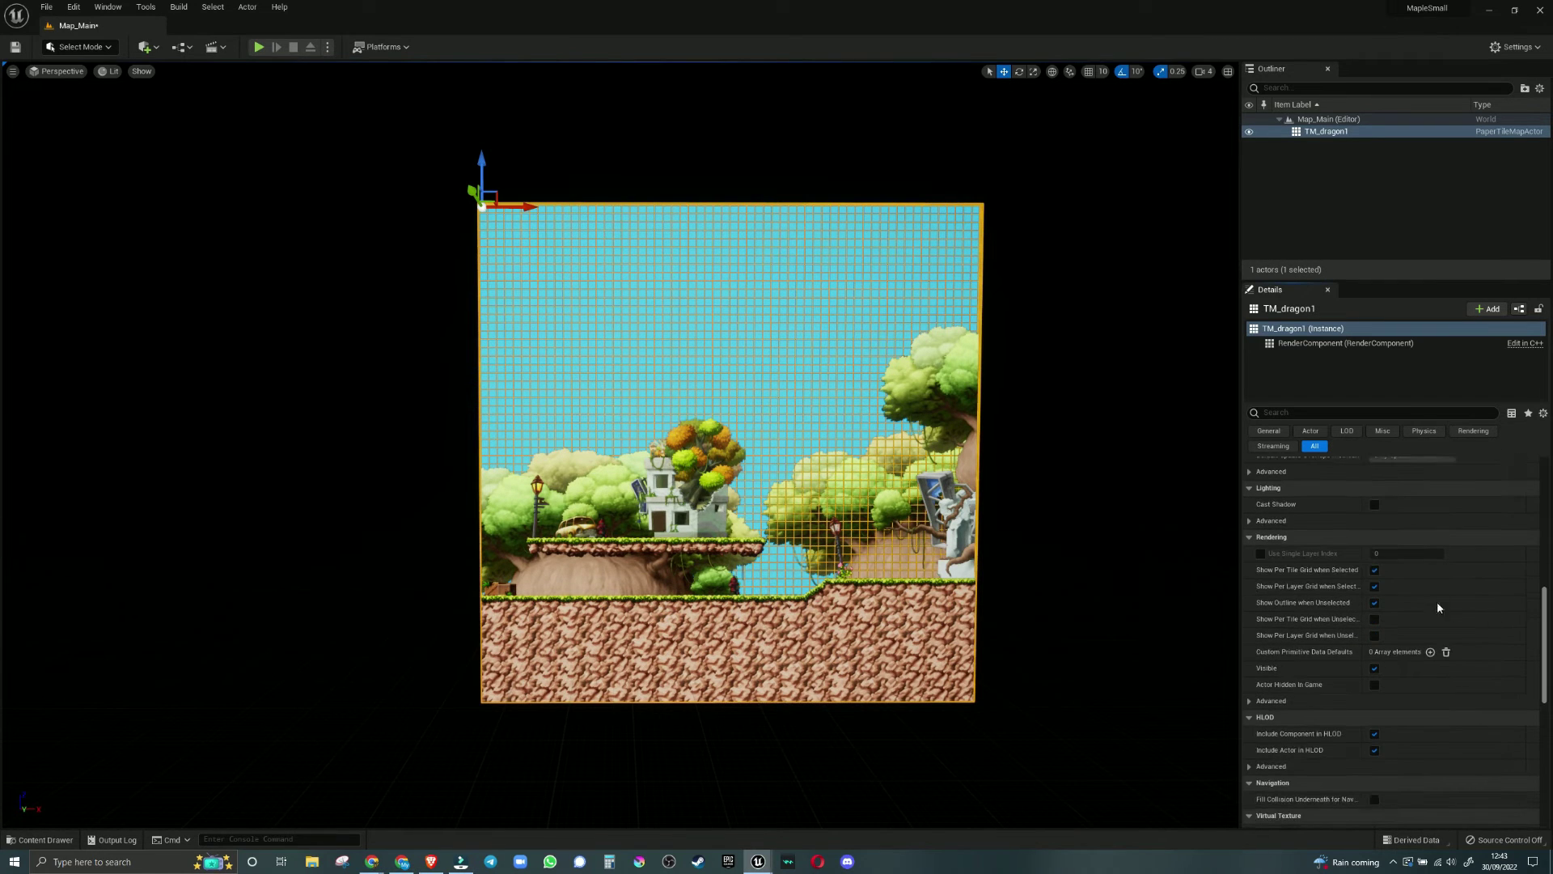
click(1375, 570)
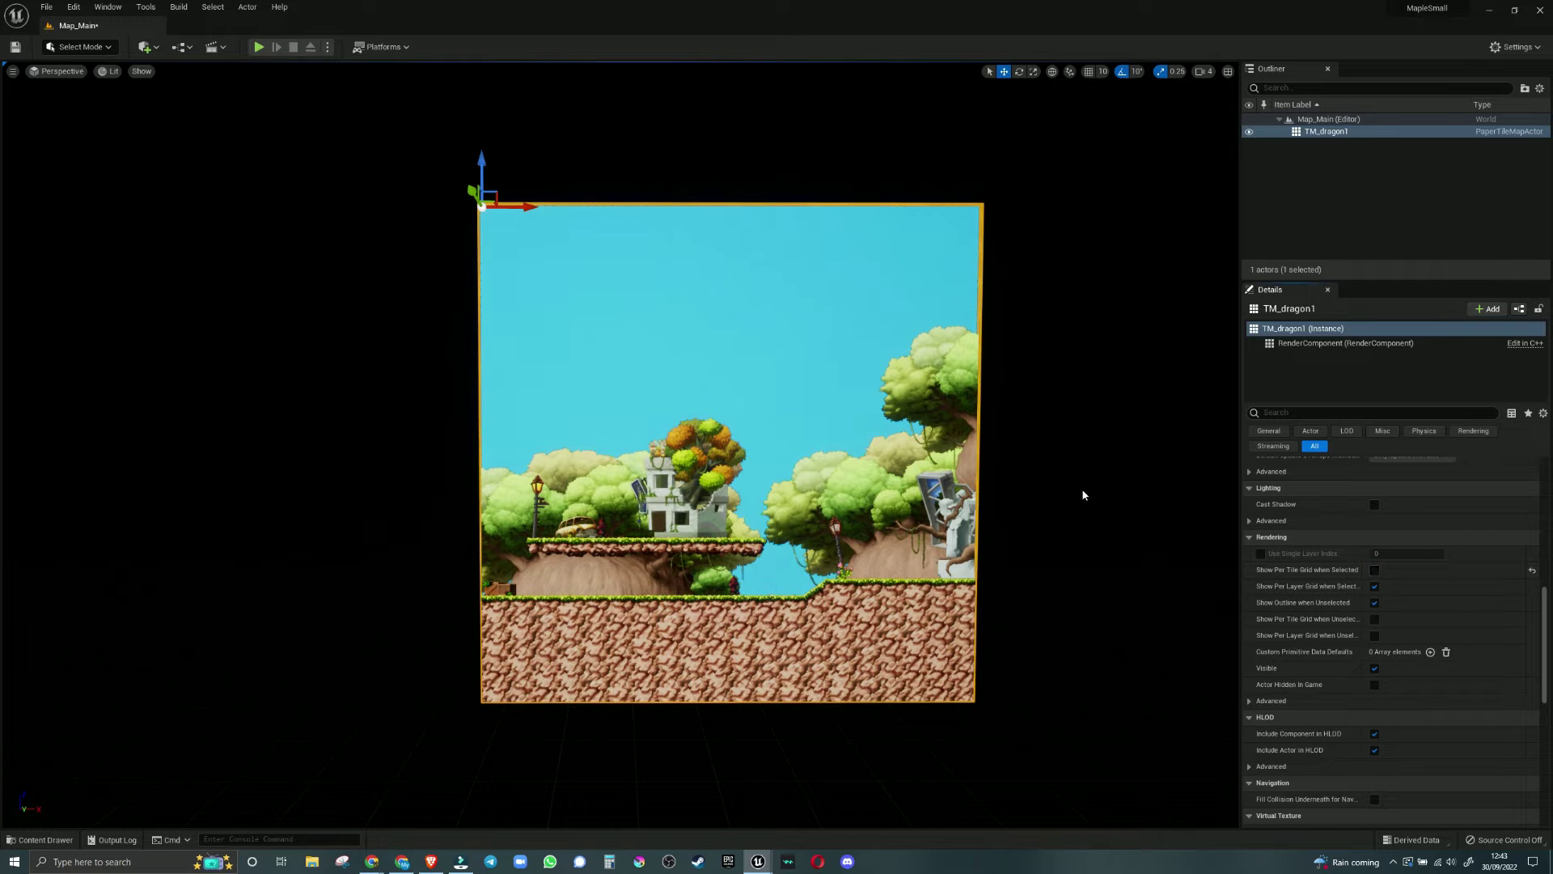
Step: Pause the Skillshare lesson at 1:11 and return to Unreal
key(alt+Tab)
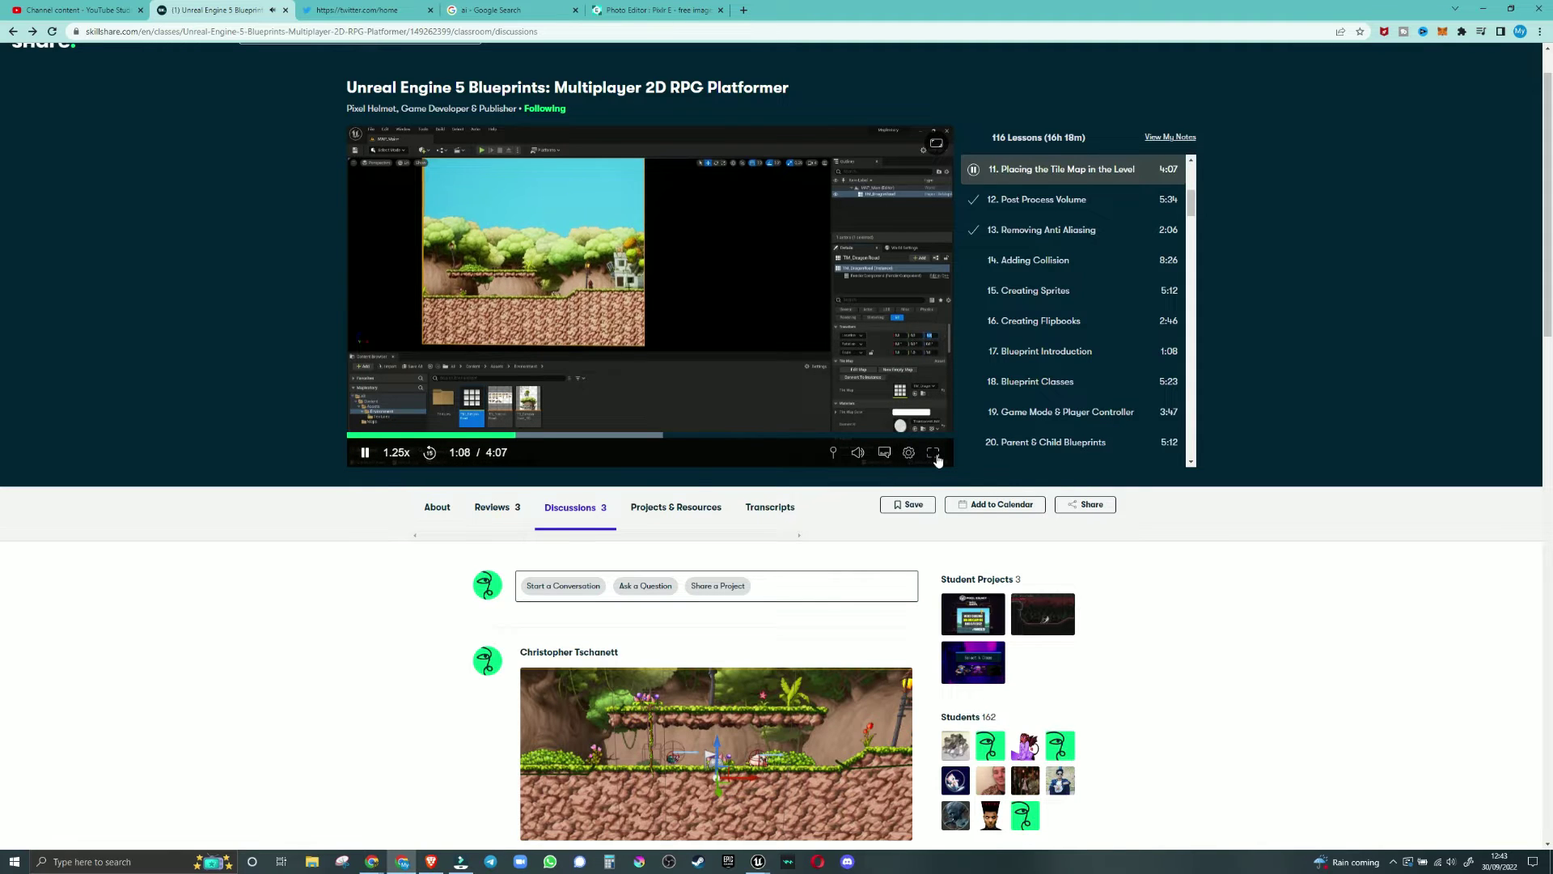
click(634, 394)
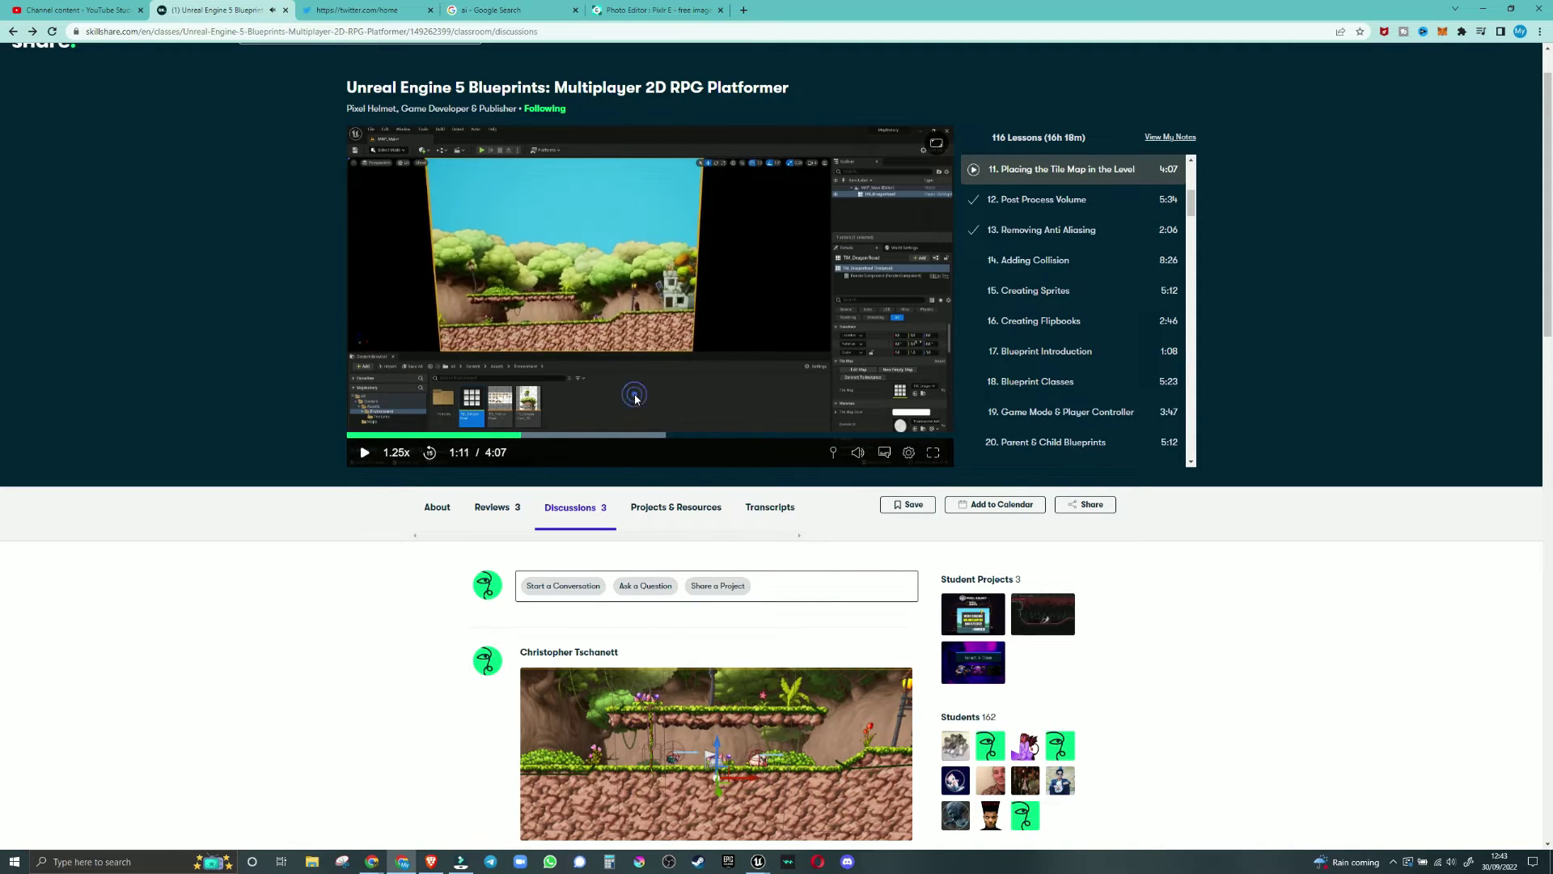
key(alt+Tab)
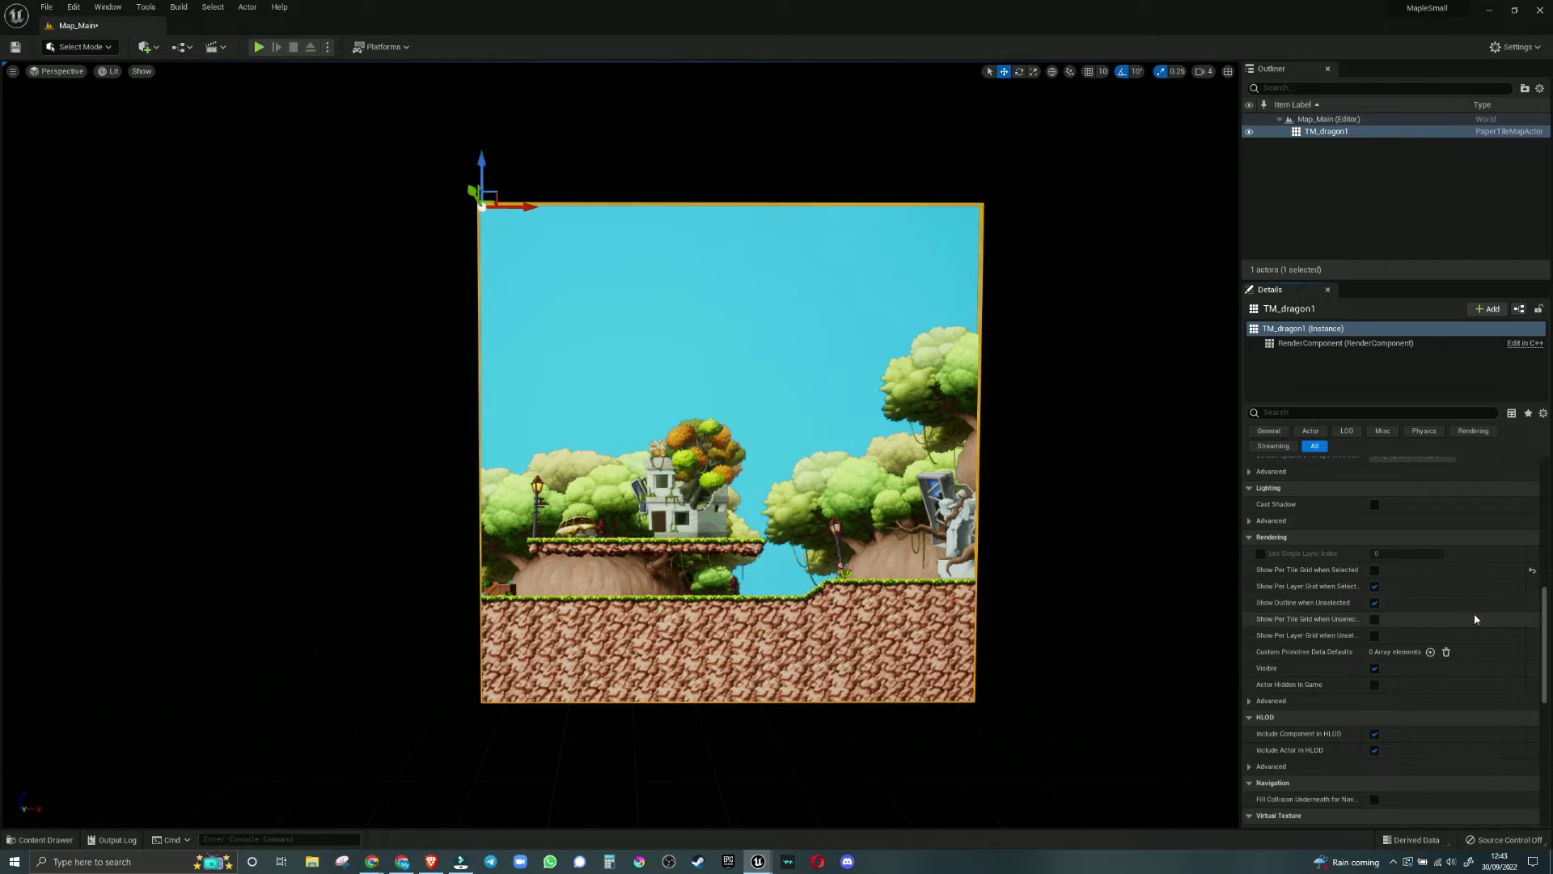
Step: Set TM_dragon1's Location X, Y and Z to 0 in Details > Transform
scroll(1468, 611, up, 4)
scroll(1444, 594, up, 6)
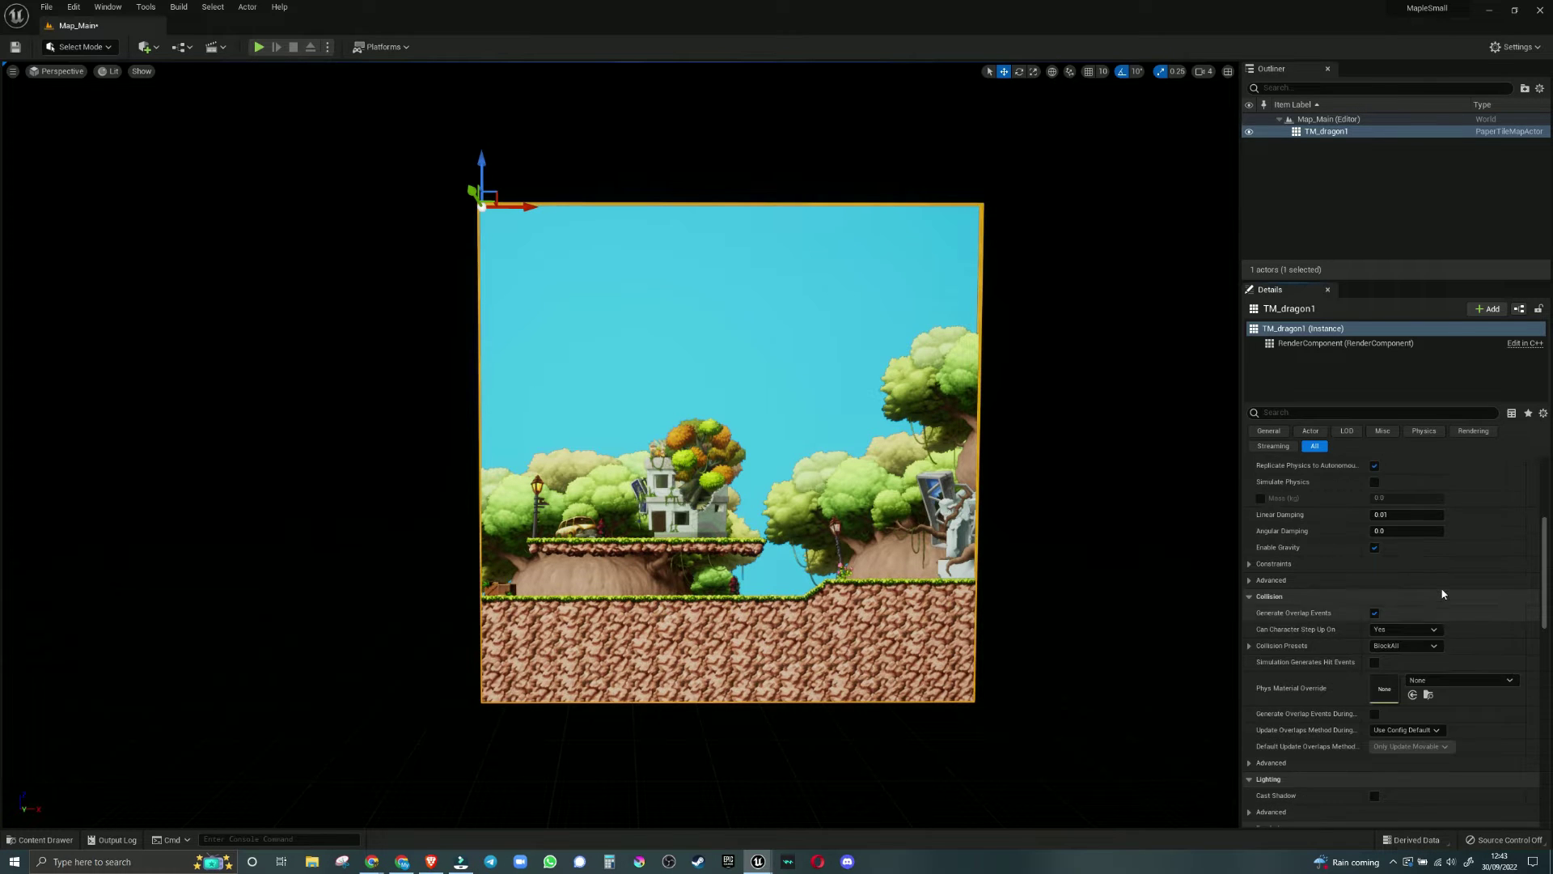
scroll(1430, 565, up, 3)
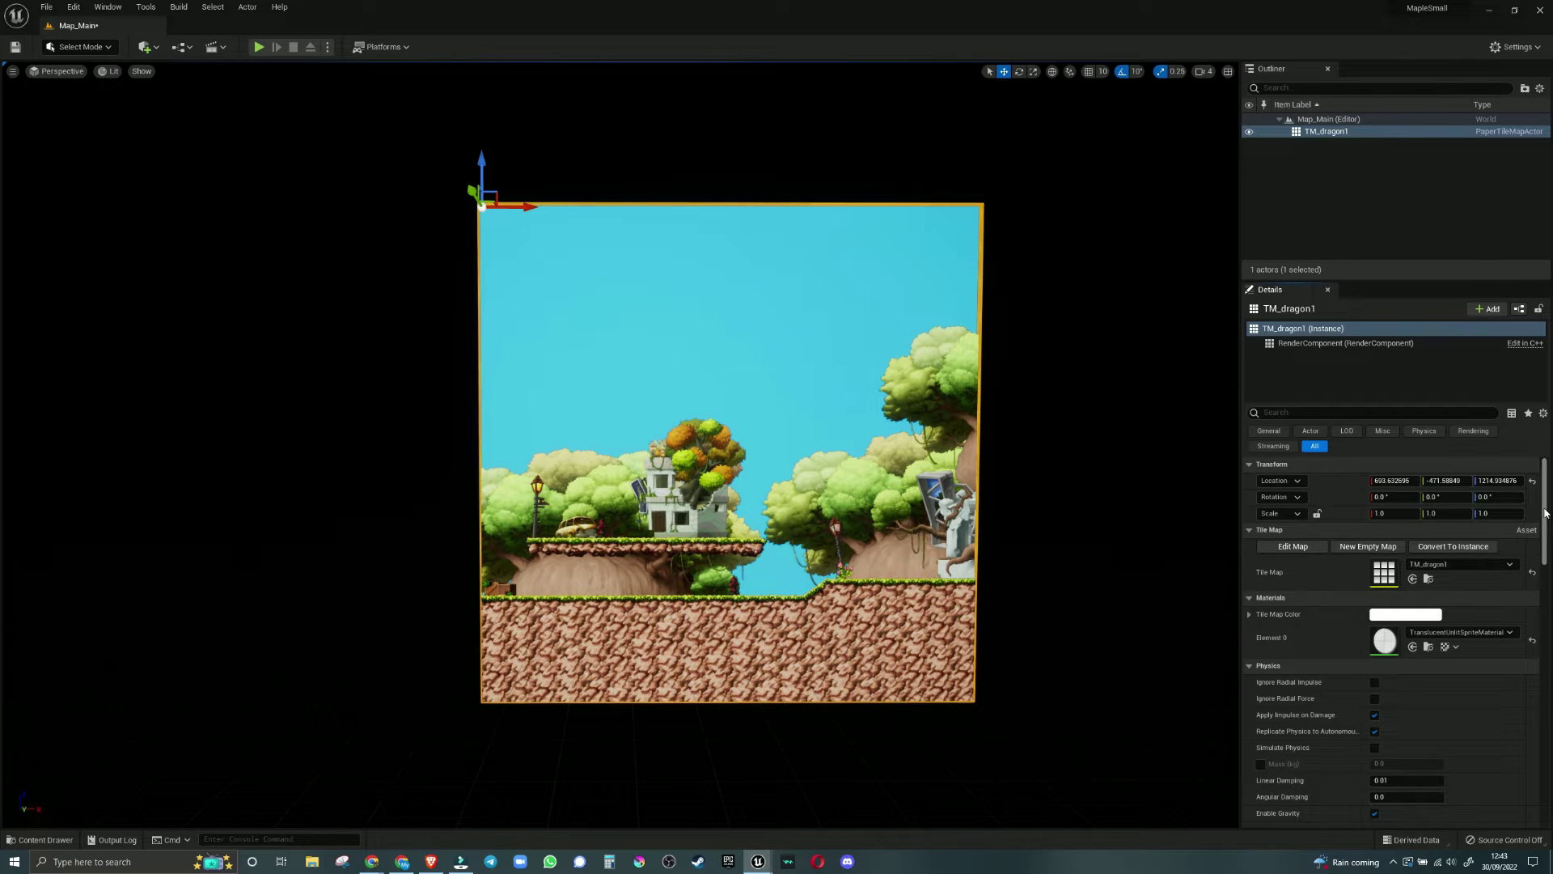
drag(1548, 549, 1442, 467)
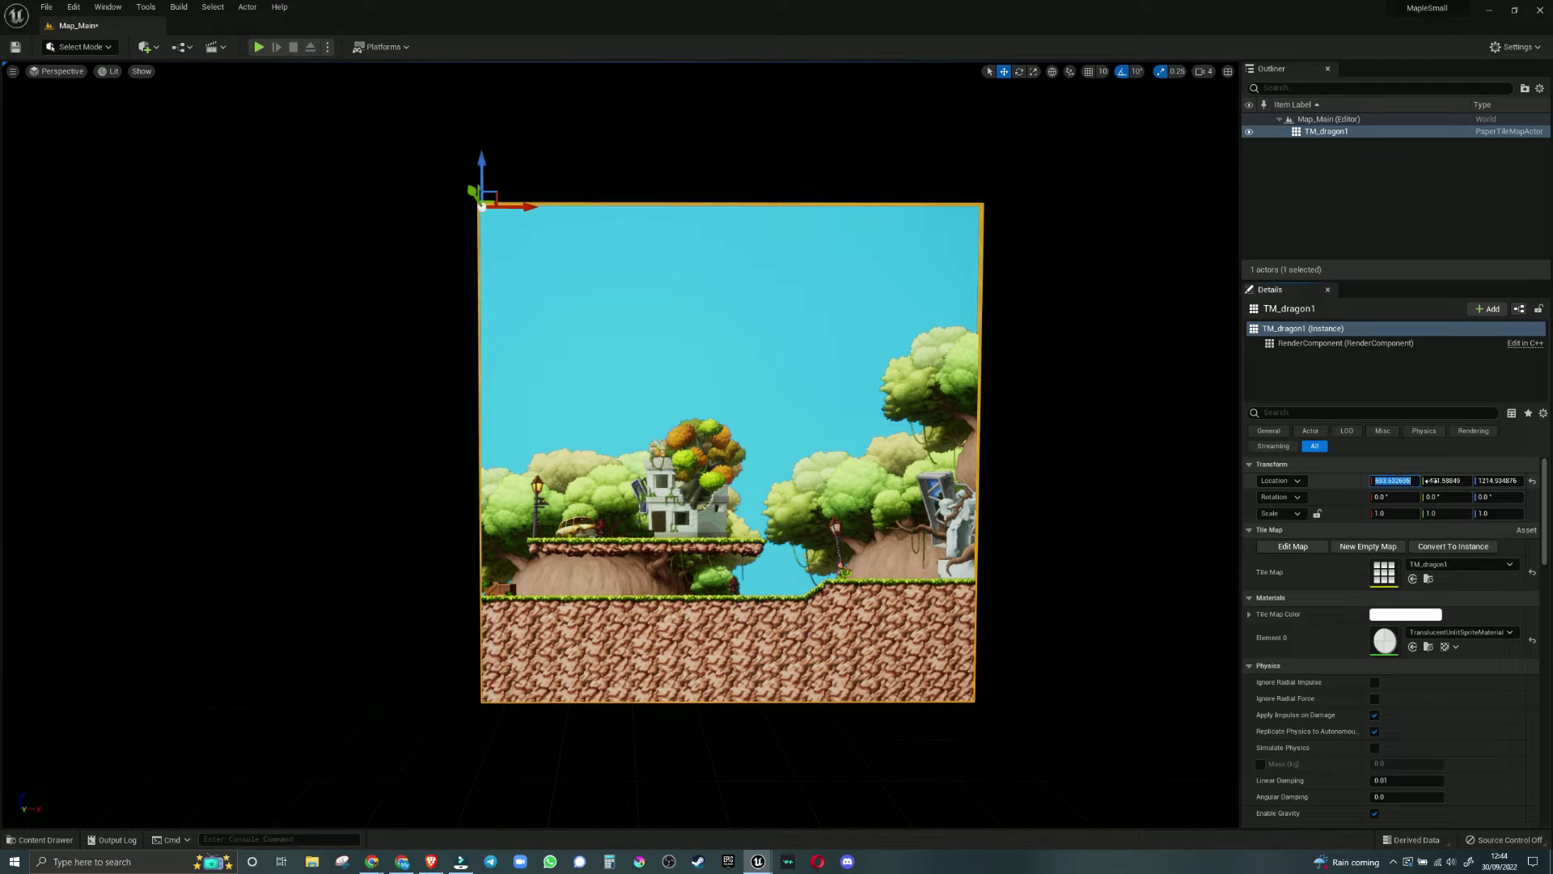
click(1465, 482)
text(0)
click(1496, 478)
text(0)
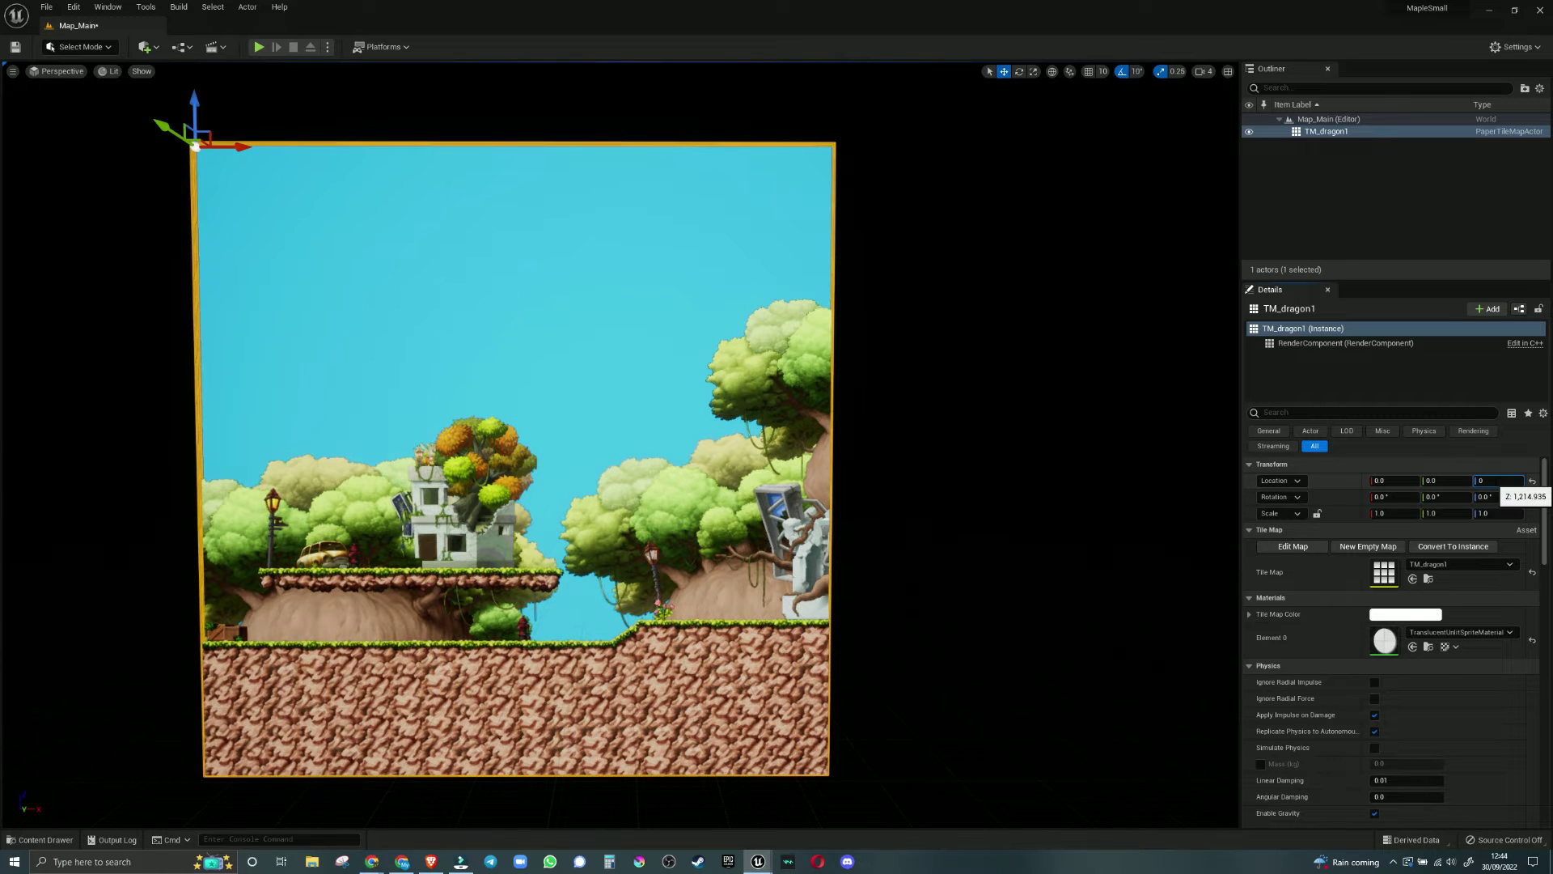
key(Tab)
Step: Pan the viewport to frame the recentred tile map, then resume the lesson video
scroll(1019, 595, down, 3)
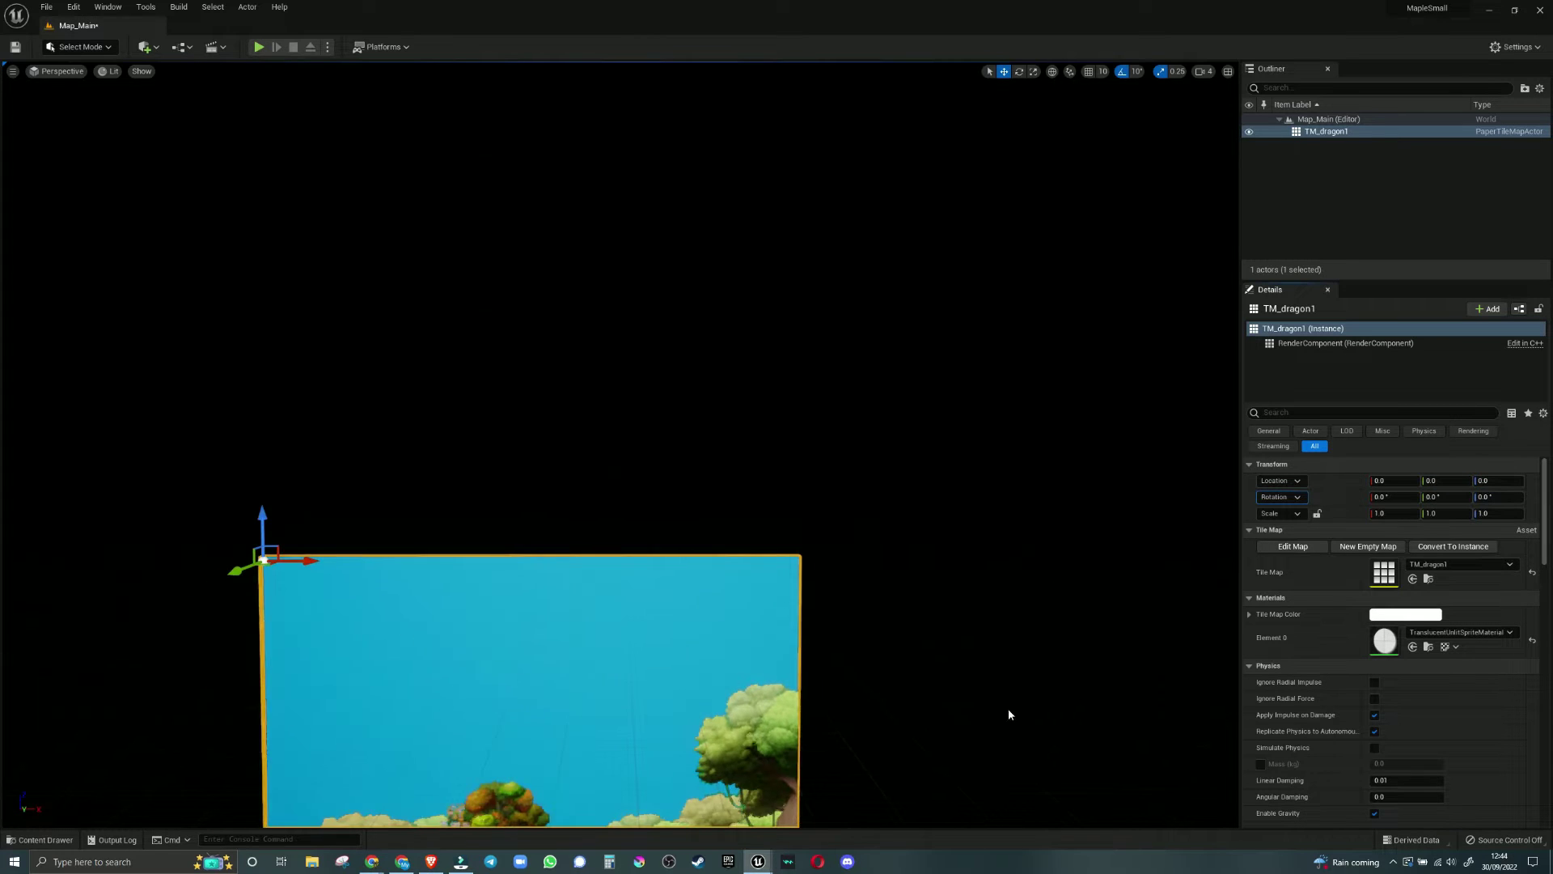
middle_drag(982, 694, 982, 794)
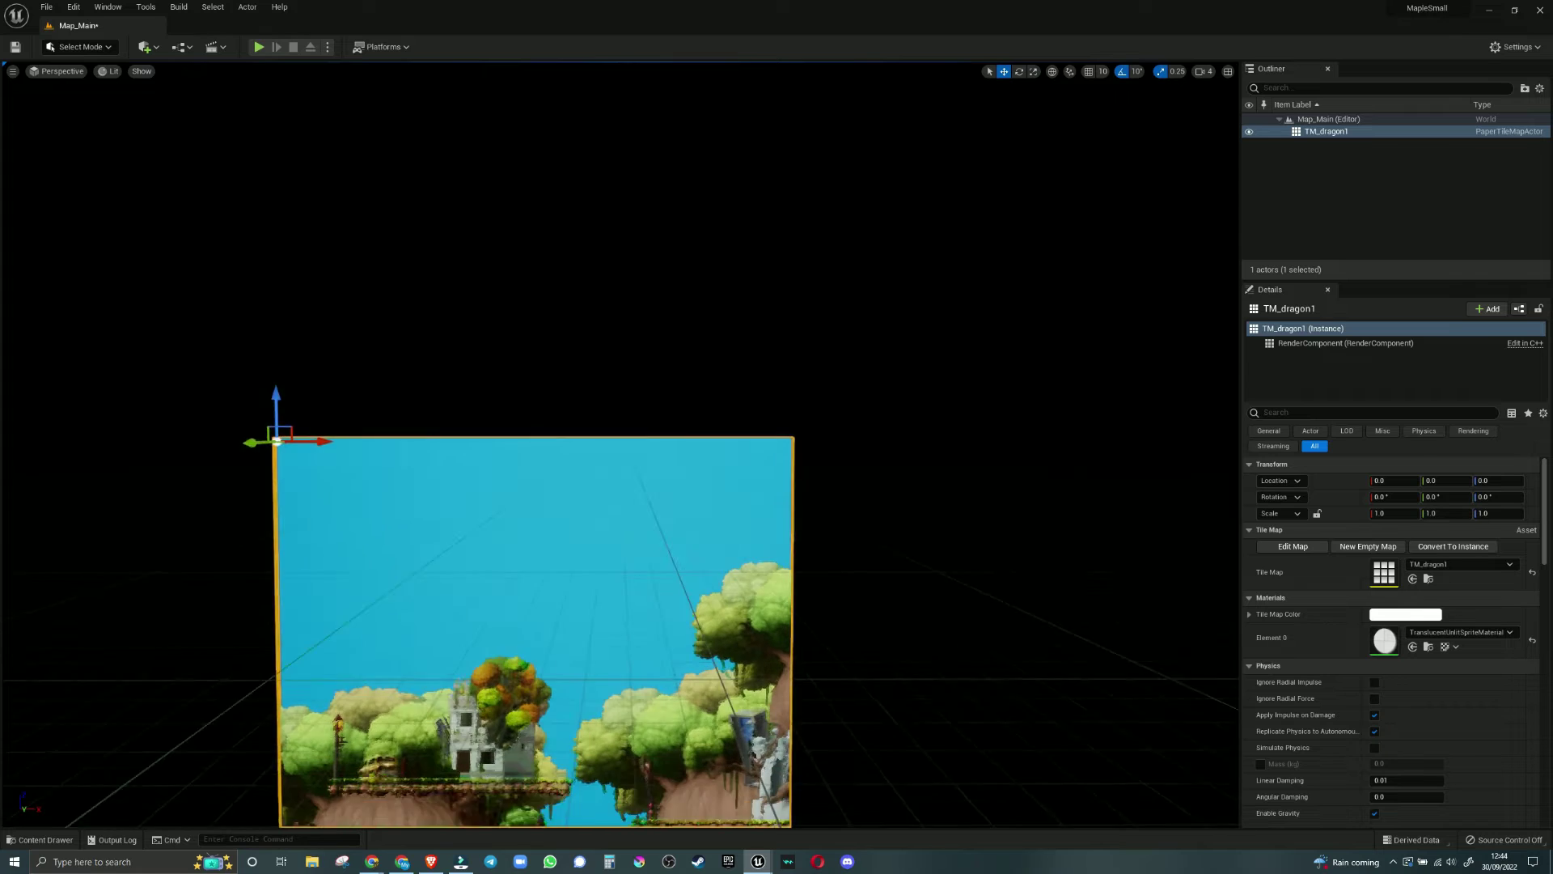
middle_drag(904, 405, 876, 607)
middle_drag(997, 495, 1004, 588)
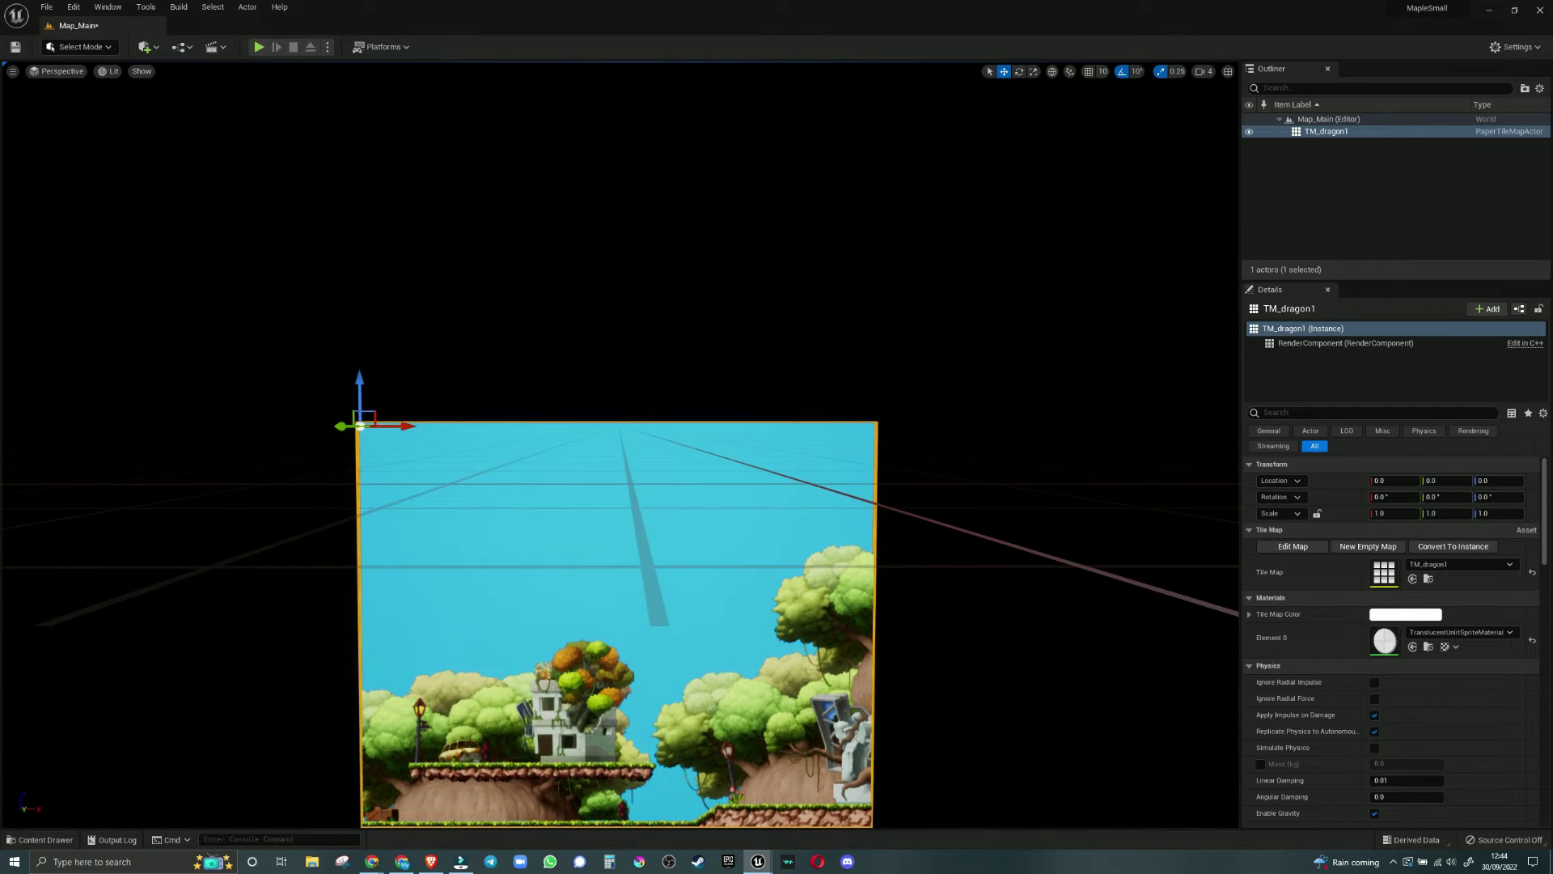
middle_drag(989, 464, 994, 478)
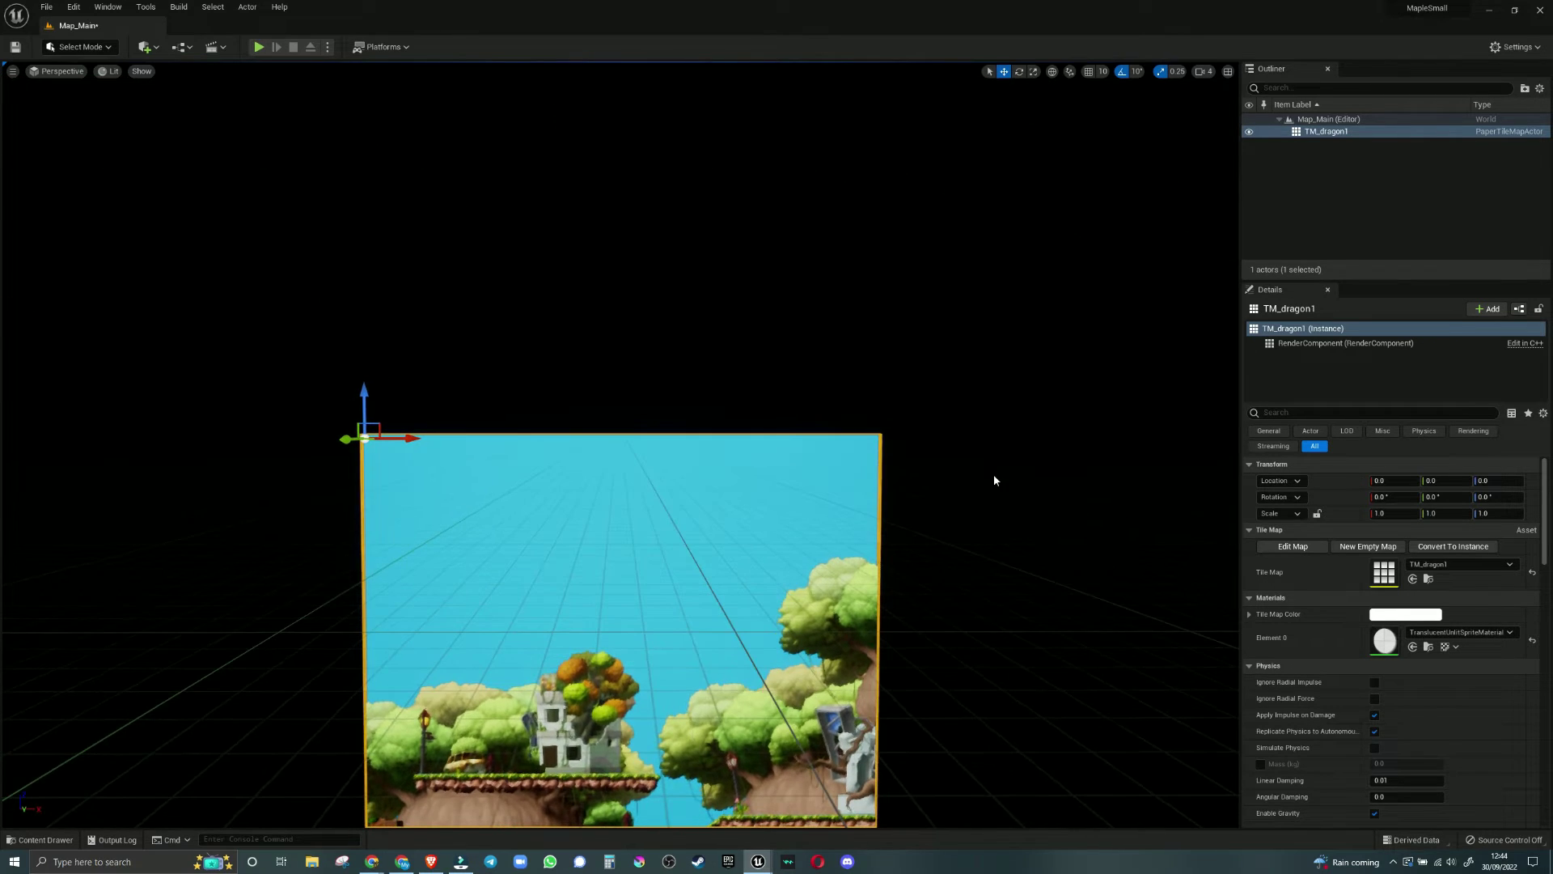
key(alt+Tab)
click(364, 452)
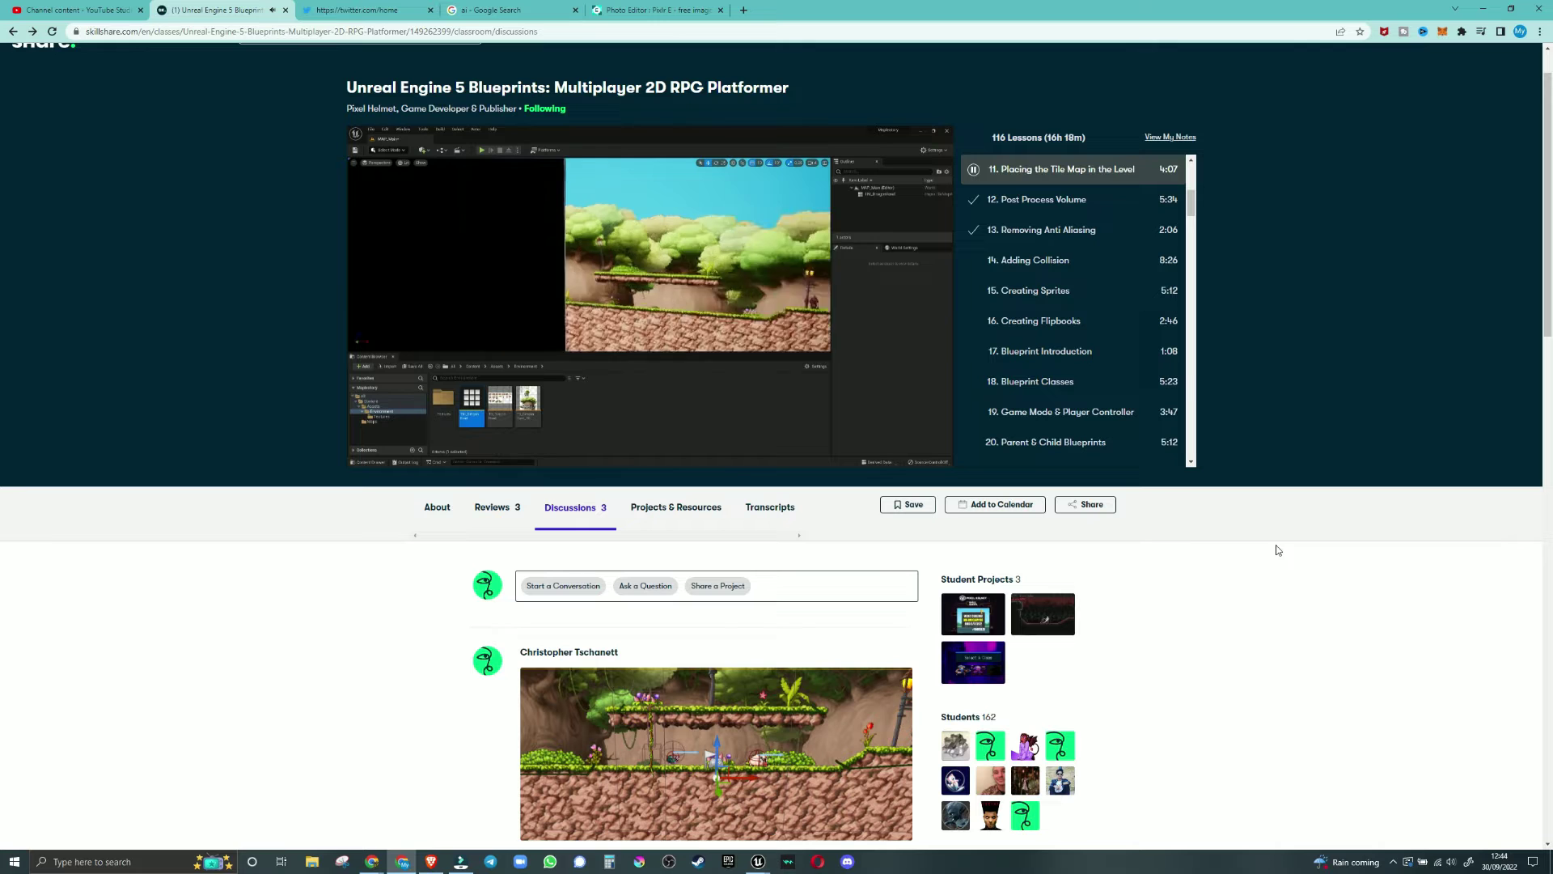
Step: Play the Placing the Tile Map in the Level lesson full screen
click(934, 454)
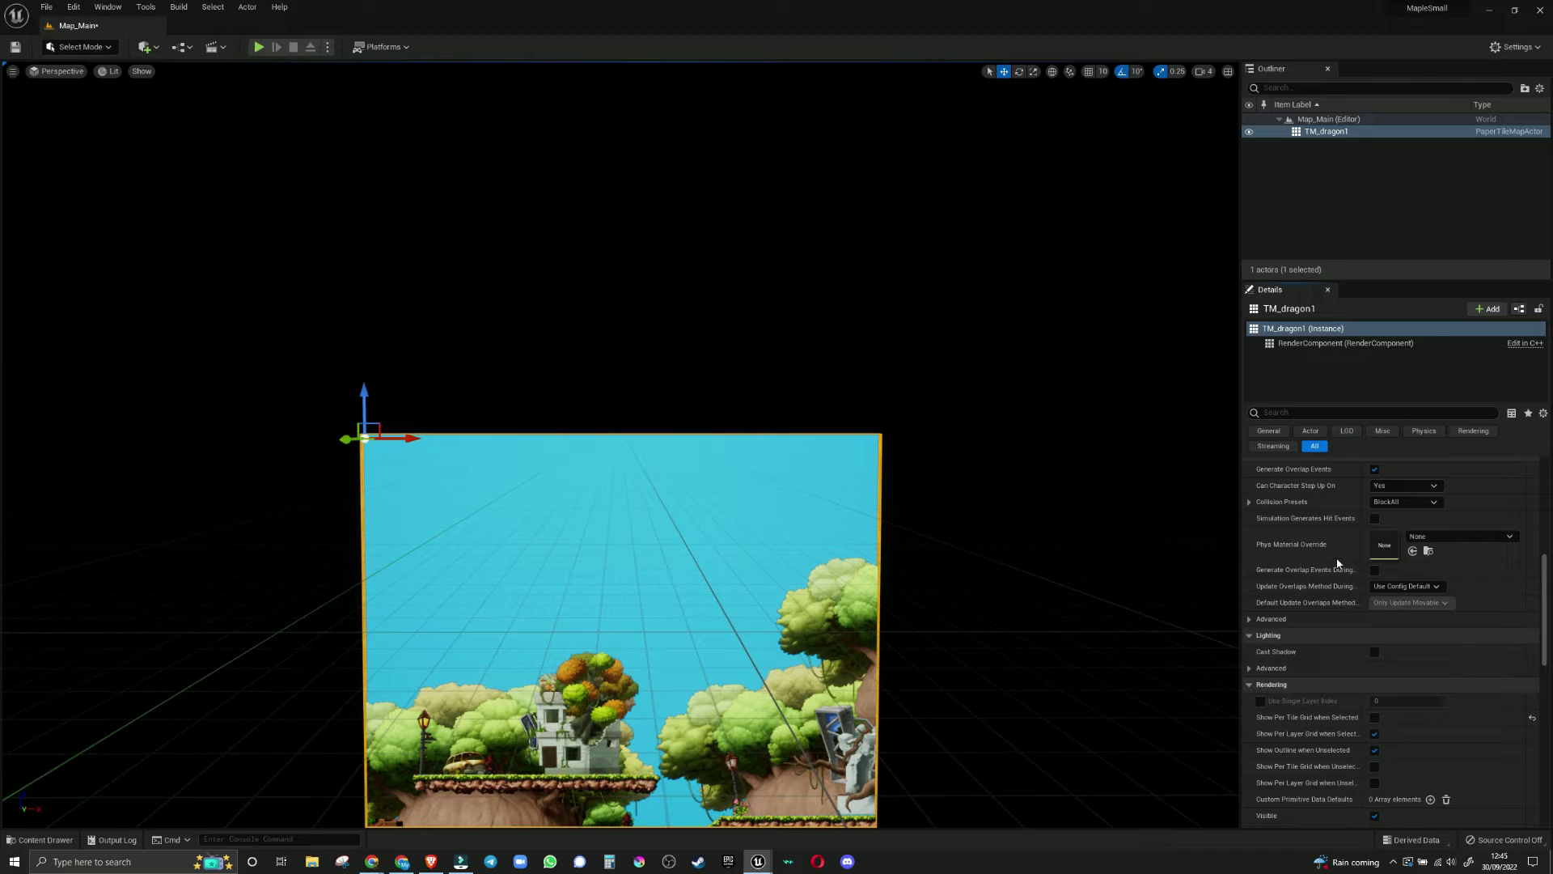
Step: Scroll down the Details panel before heading back to the course video
drag(1546, 630, 0, 696)
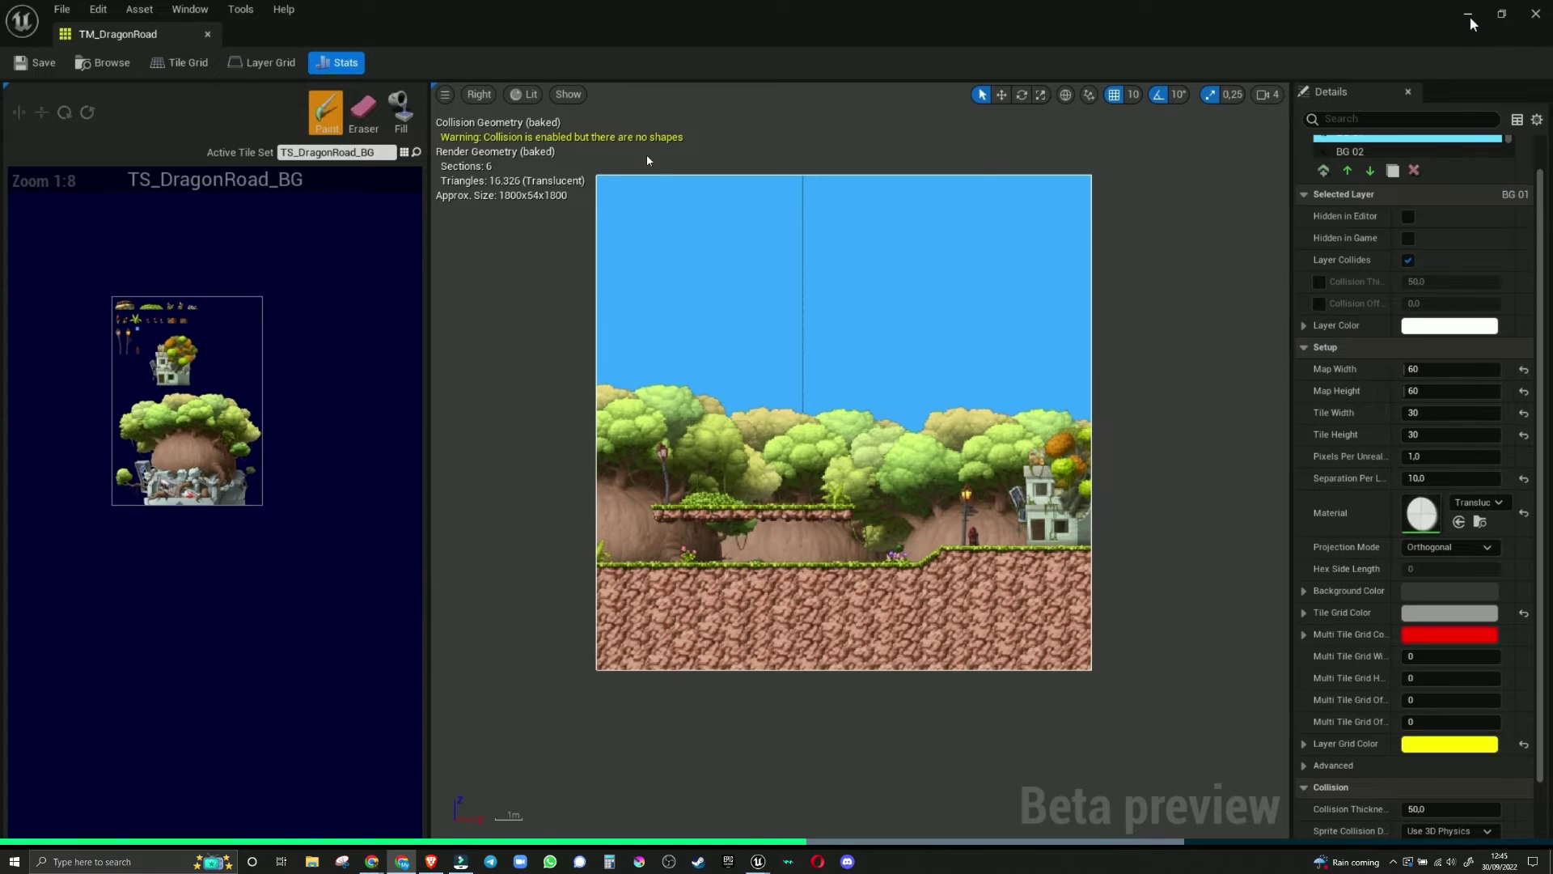
Step: Leave the browser after the TM_DragonRoad tile map demo to return to Map_Main
click(1470, 16)
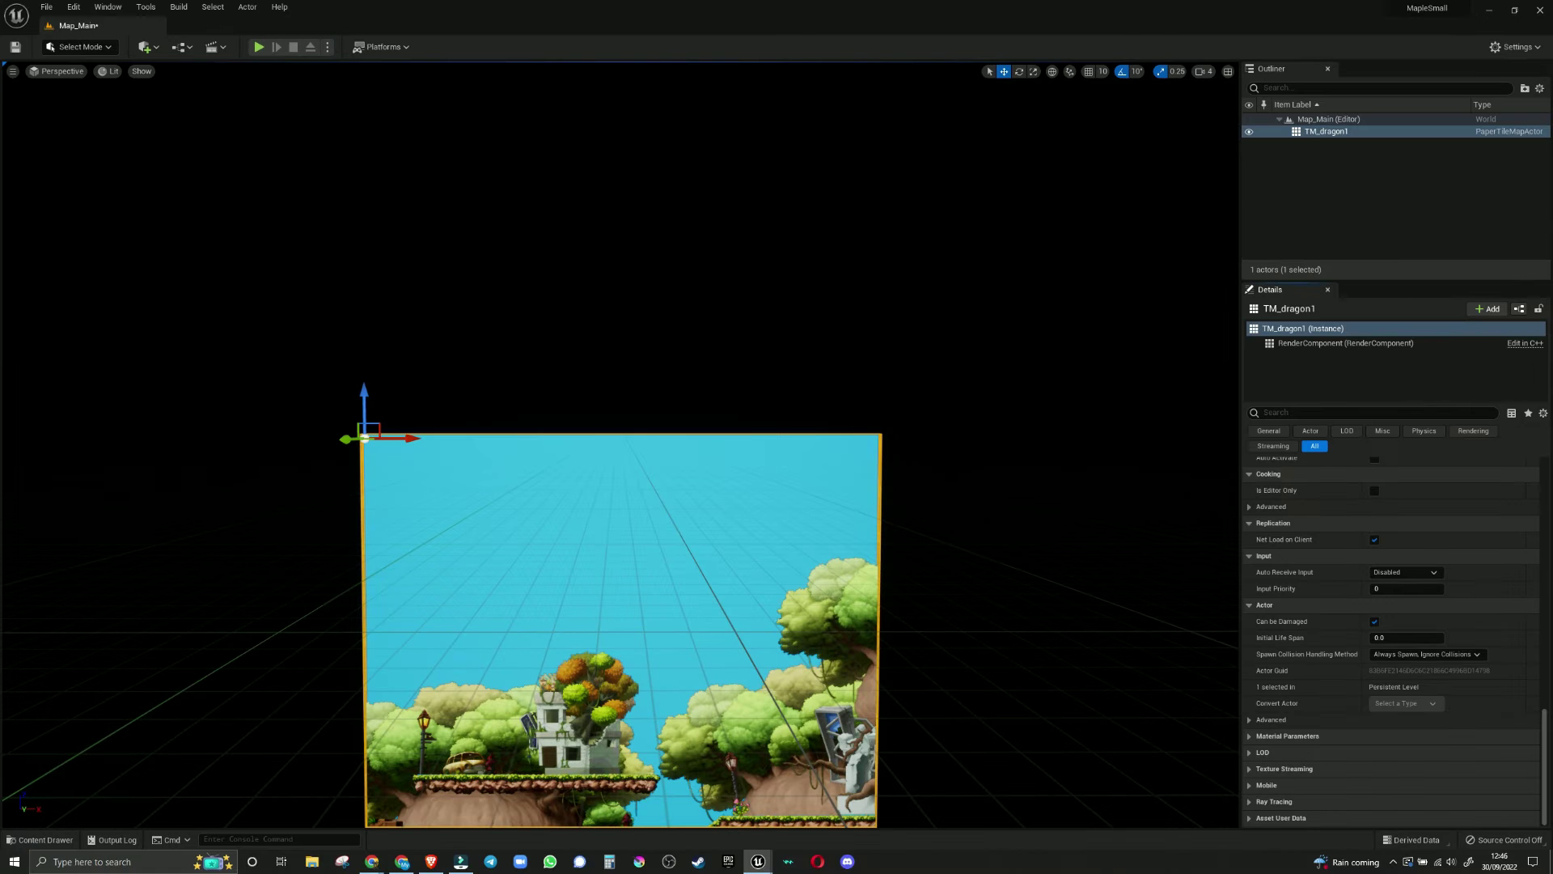
Step: Open the TM_dragon1 tile map from the Environments folder in the Content Drawer
click(41, 839)
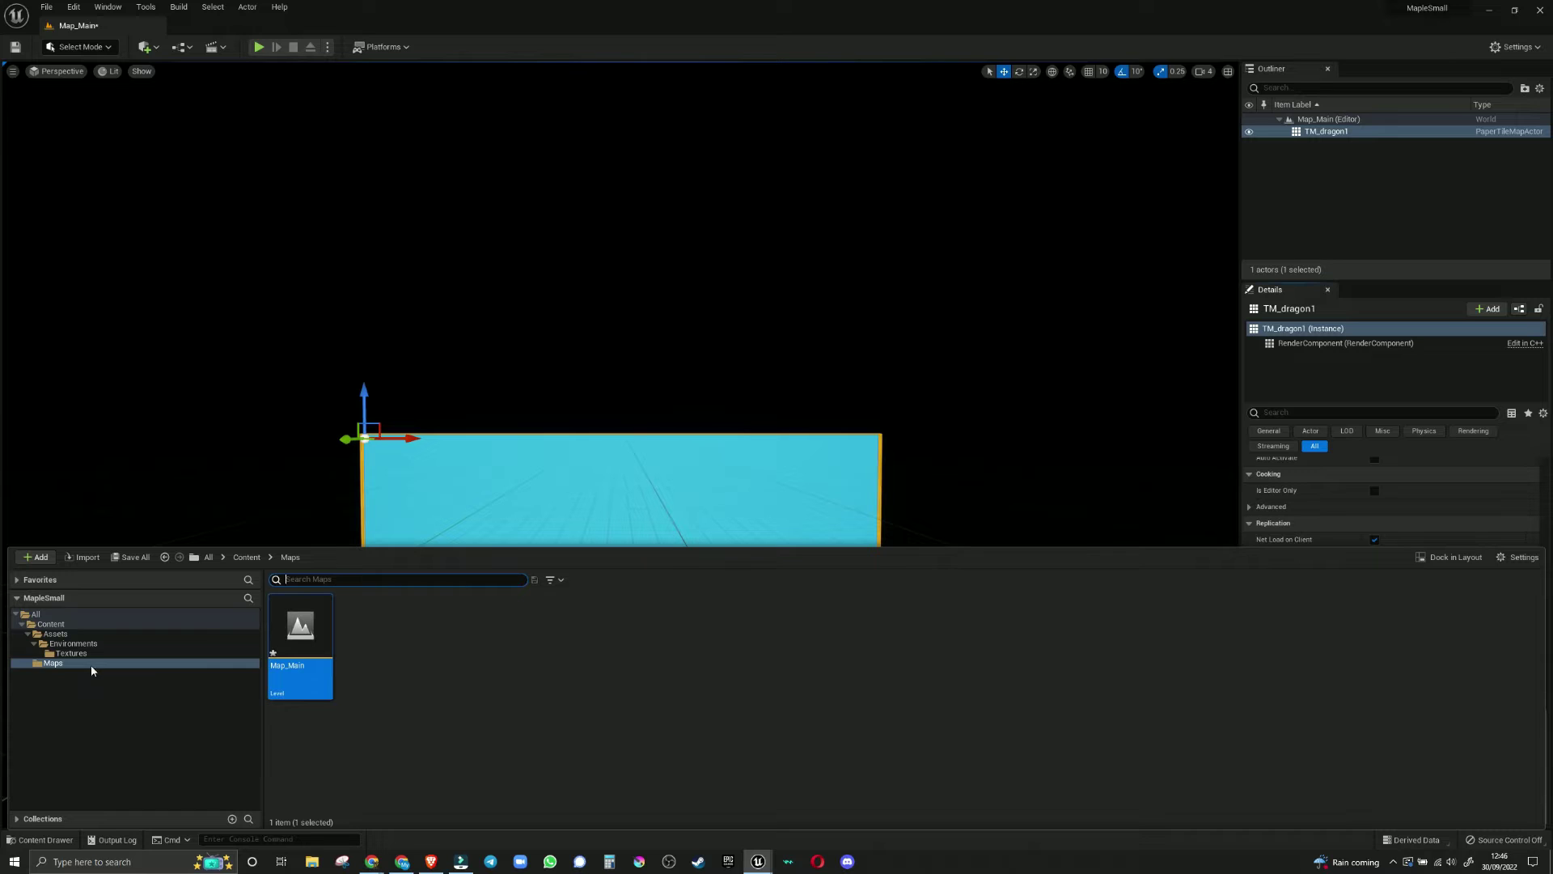
click(70, 654)
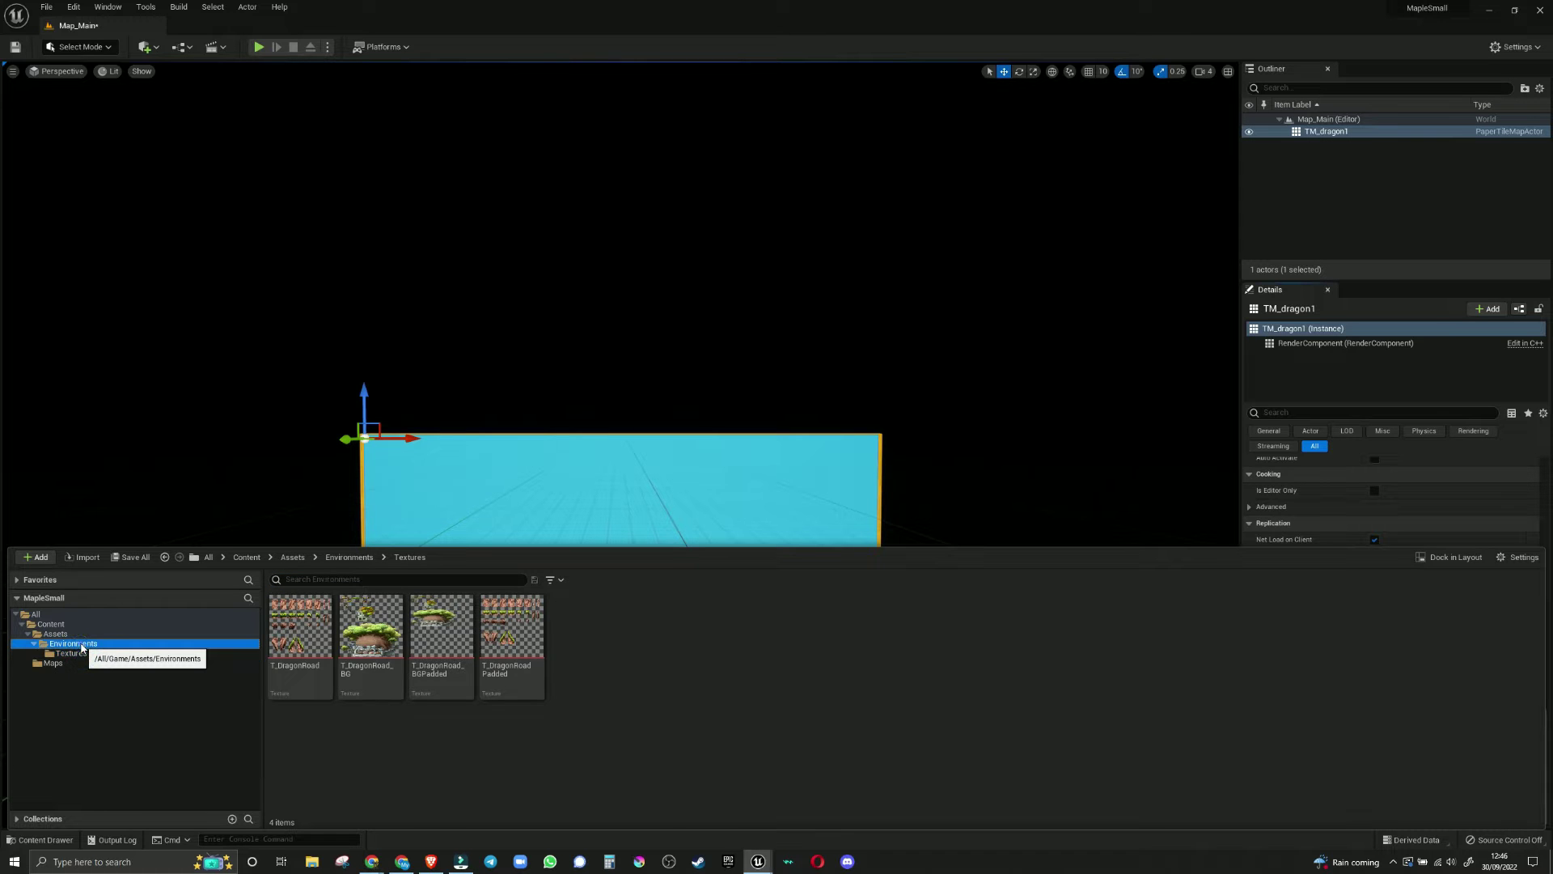
click(81, 648)
double_click(372, 672)
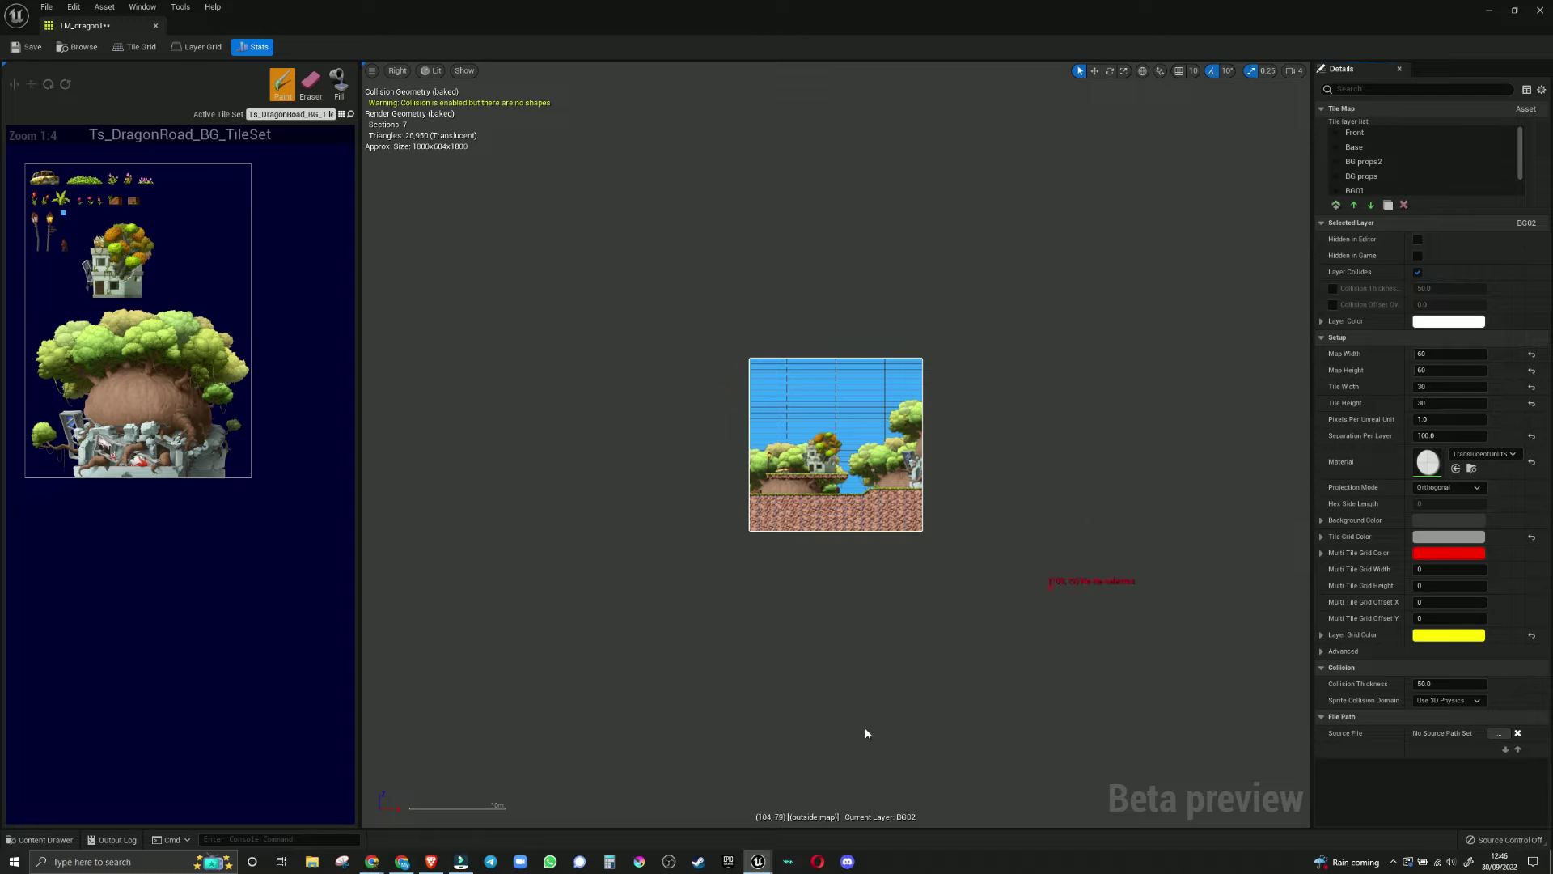
Step: Reload Map_Main from the Maps folder, saving Map_Main and TM_dragon1, and close the tile map editor
click(42, 839)
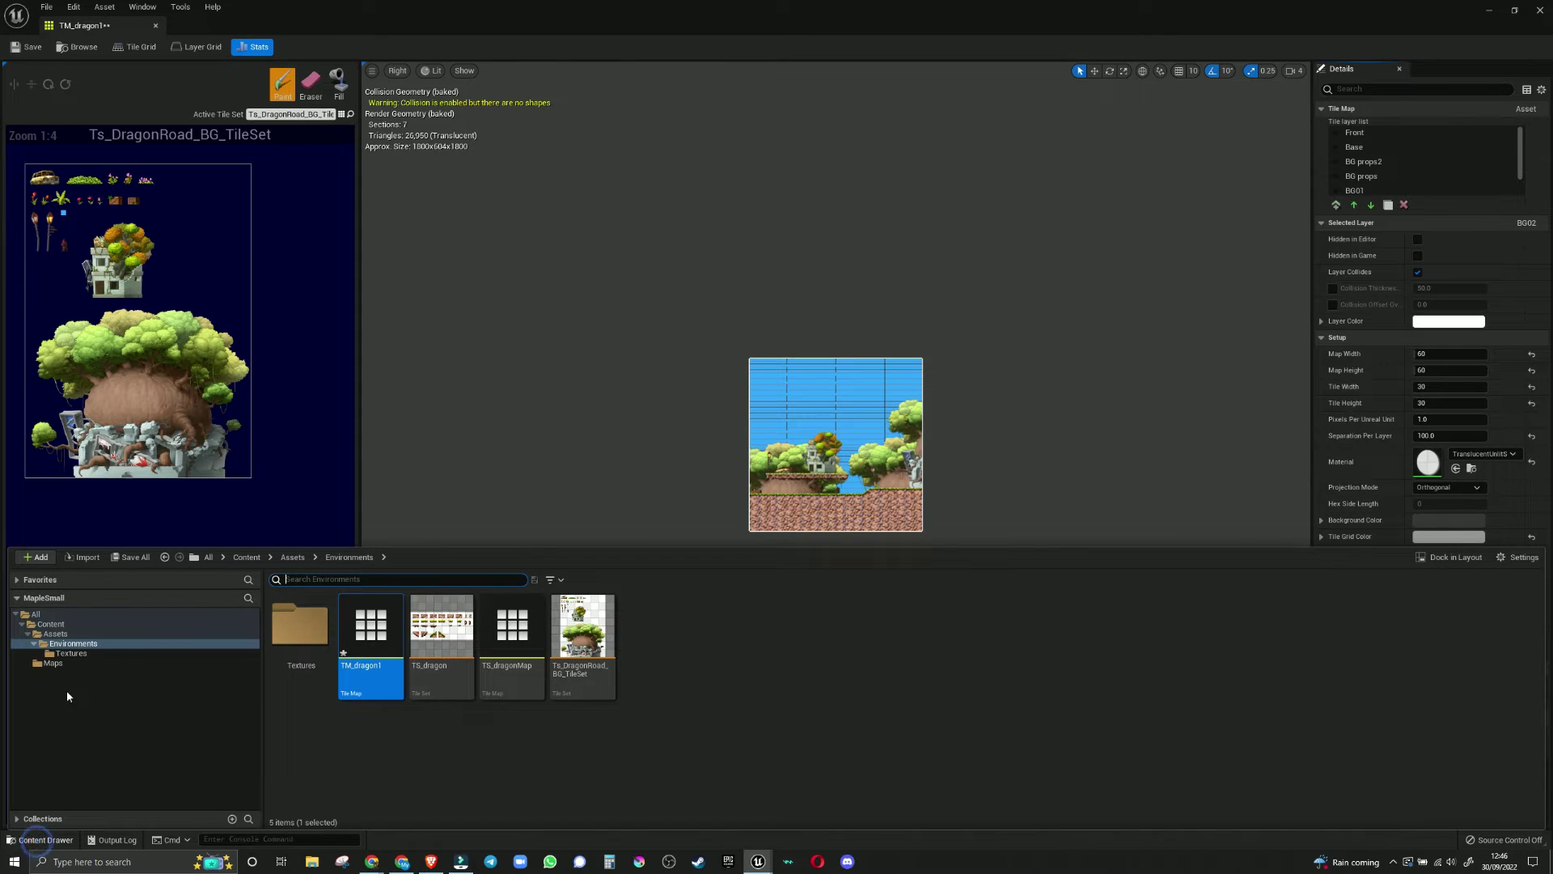
click(52, 663)
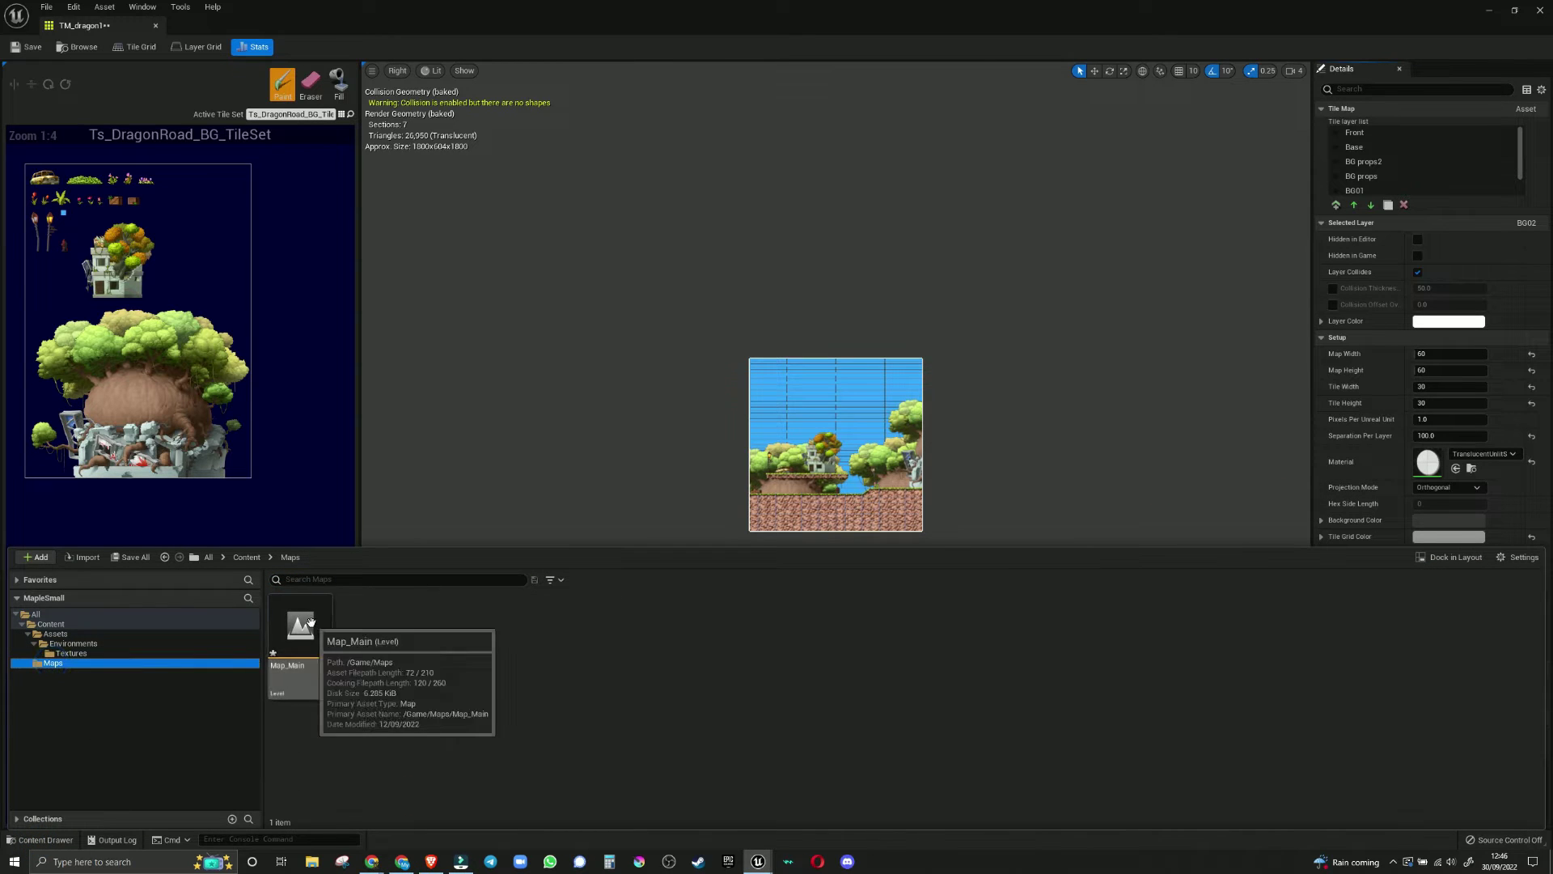
double_click(312, 627)
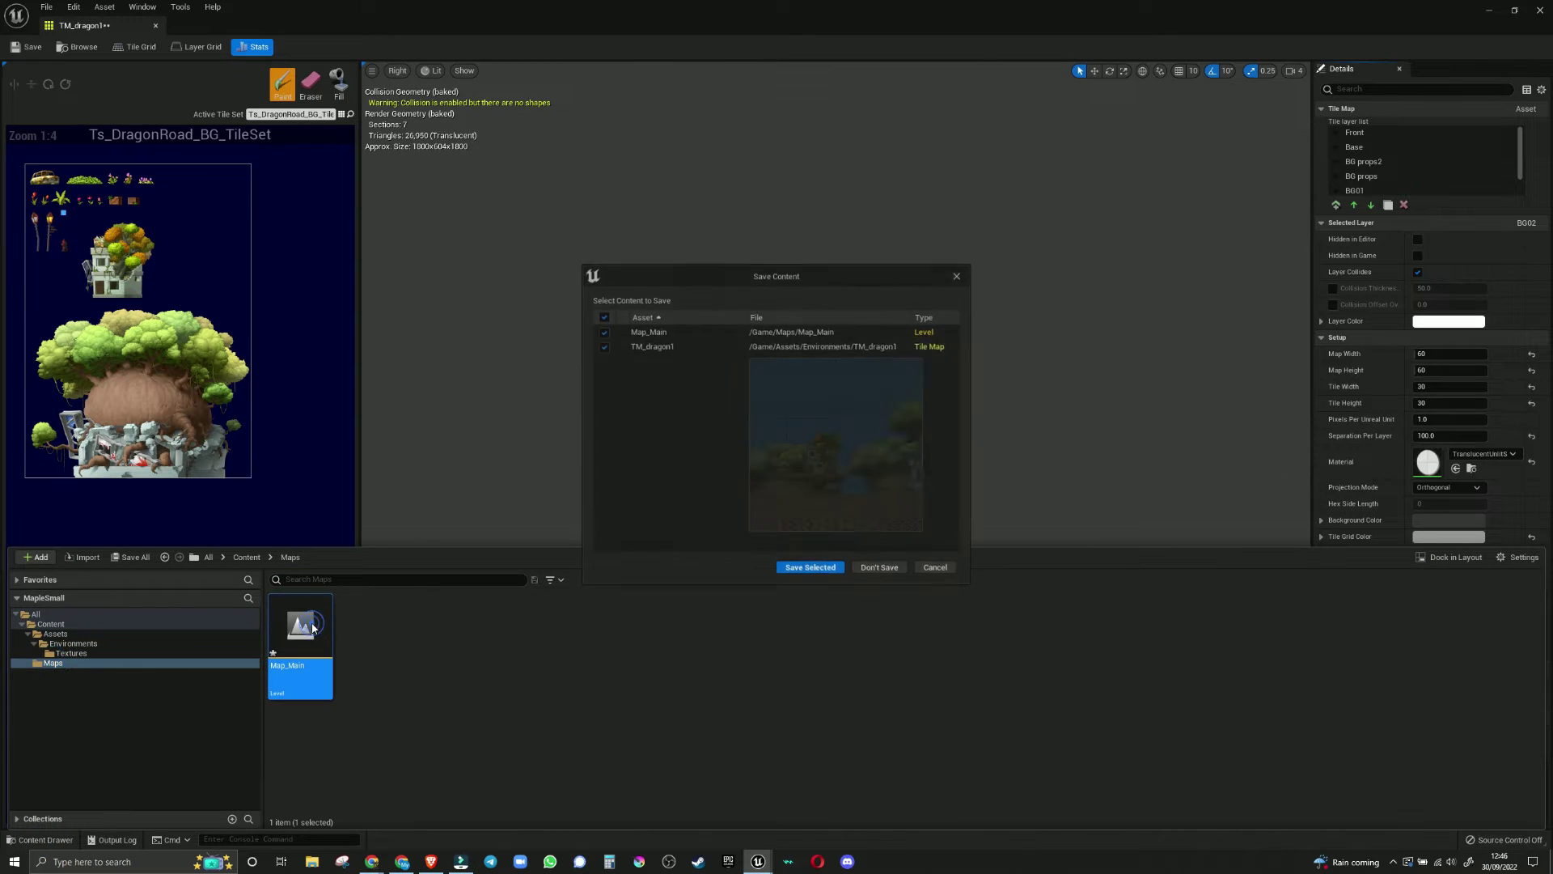
click(824, 570)
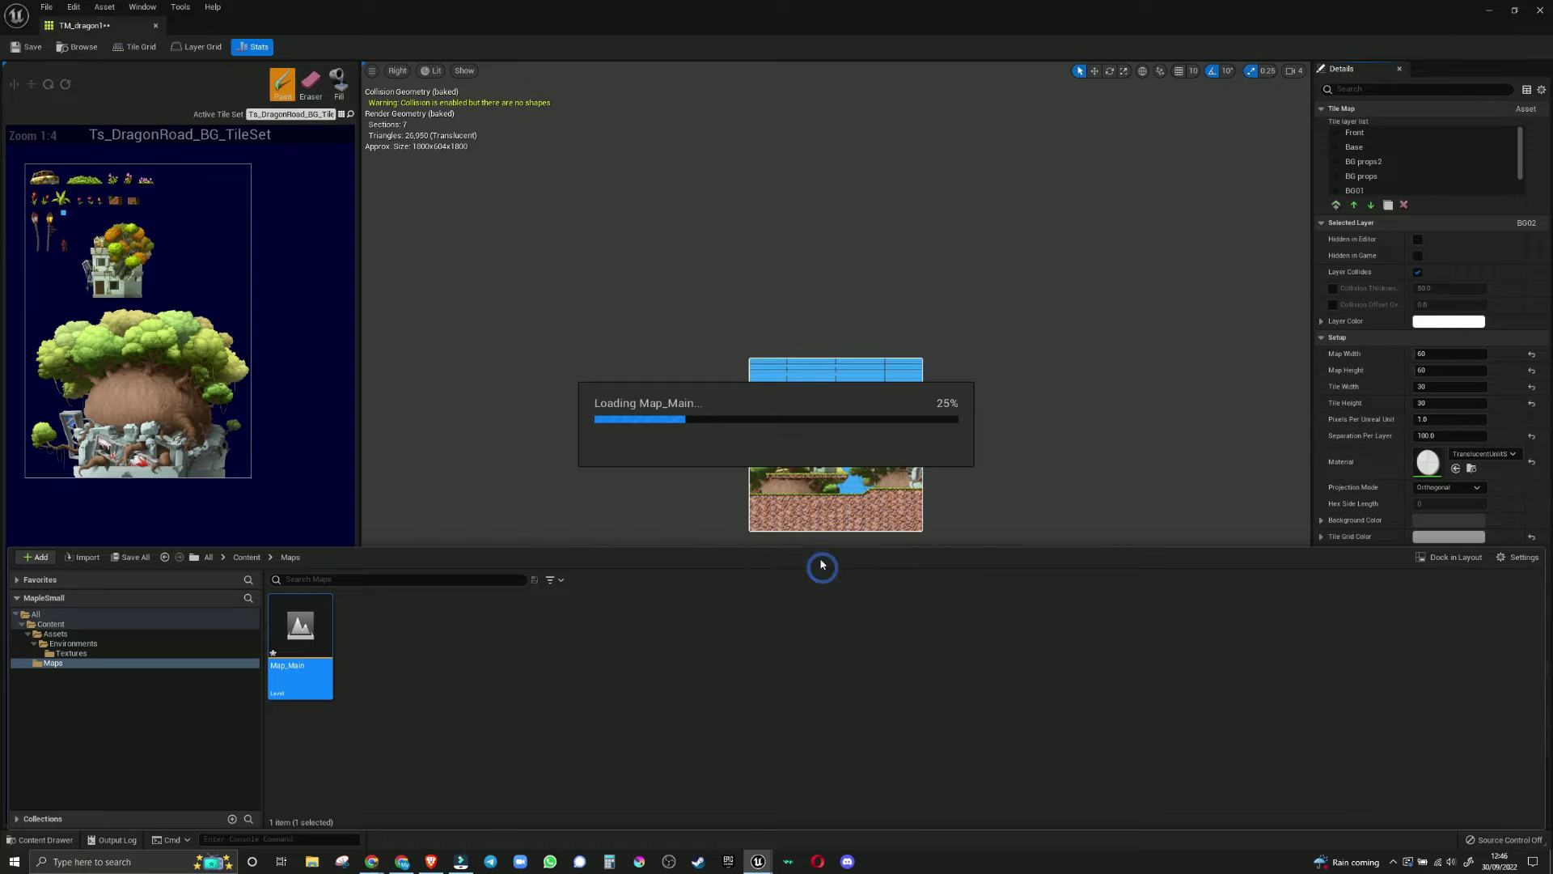
click(156, 26)
Step: Fly the camera around the level to view the tile map's layers at an angle
right_drag(621, 444, 728, 465)
right_drag(569, 555, 533, 550)
mouse_move(498, 635)
right_down()
mouse_move(412, 631)
mouse_move(499, 634)
right_up()
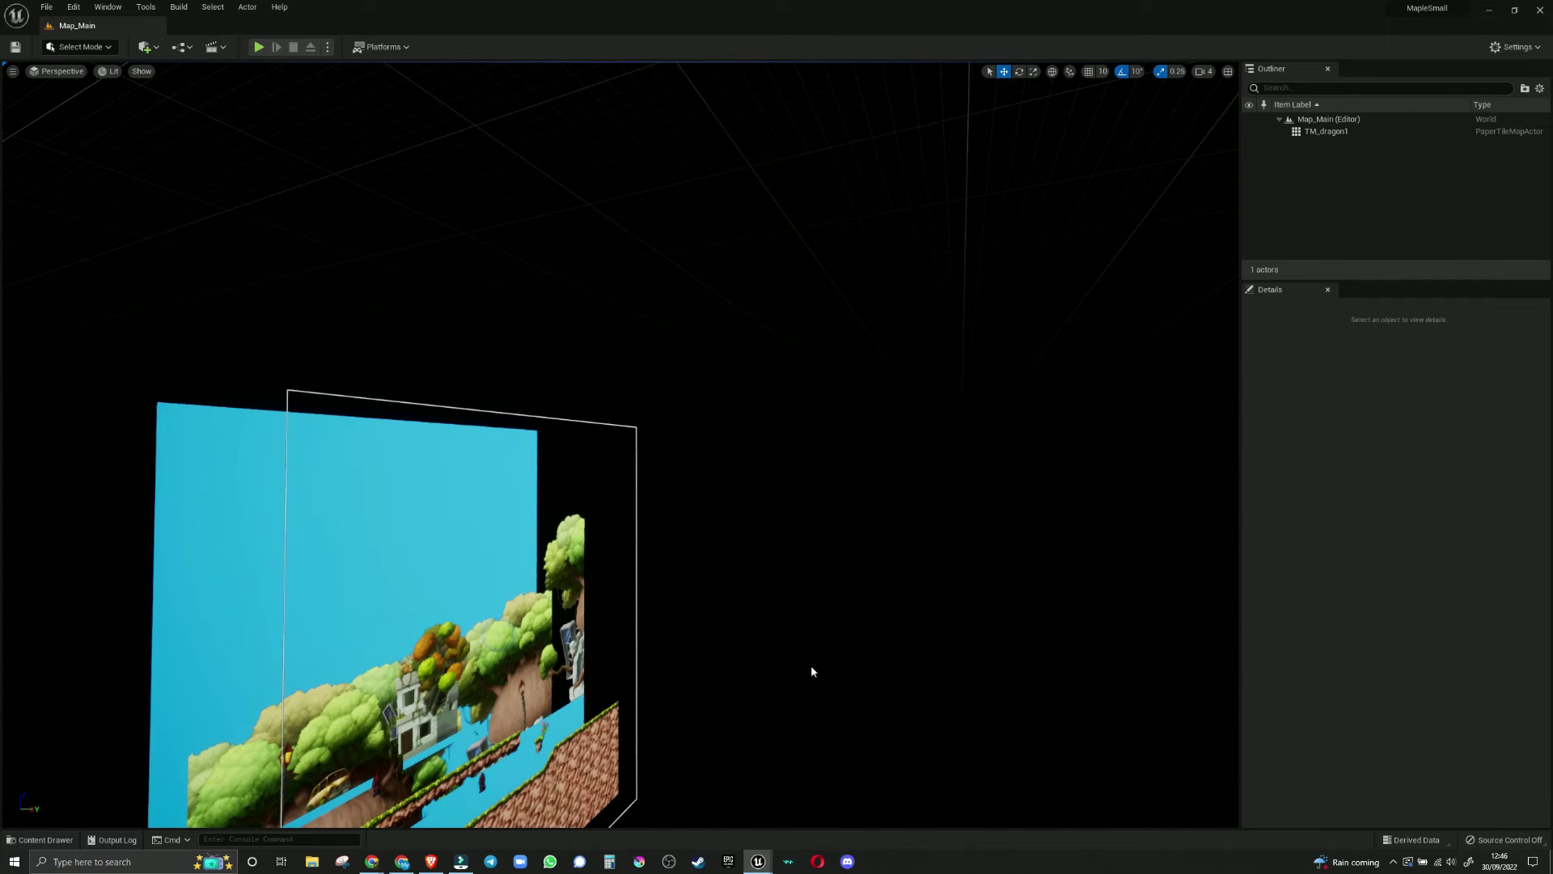
Step: View the layered tile map edge-on, across its layers and face-on, then switch to the lesson
middle_drag(498, 634, 243, 634)
right_drag(447, 634, 479, 634)
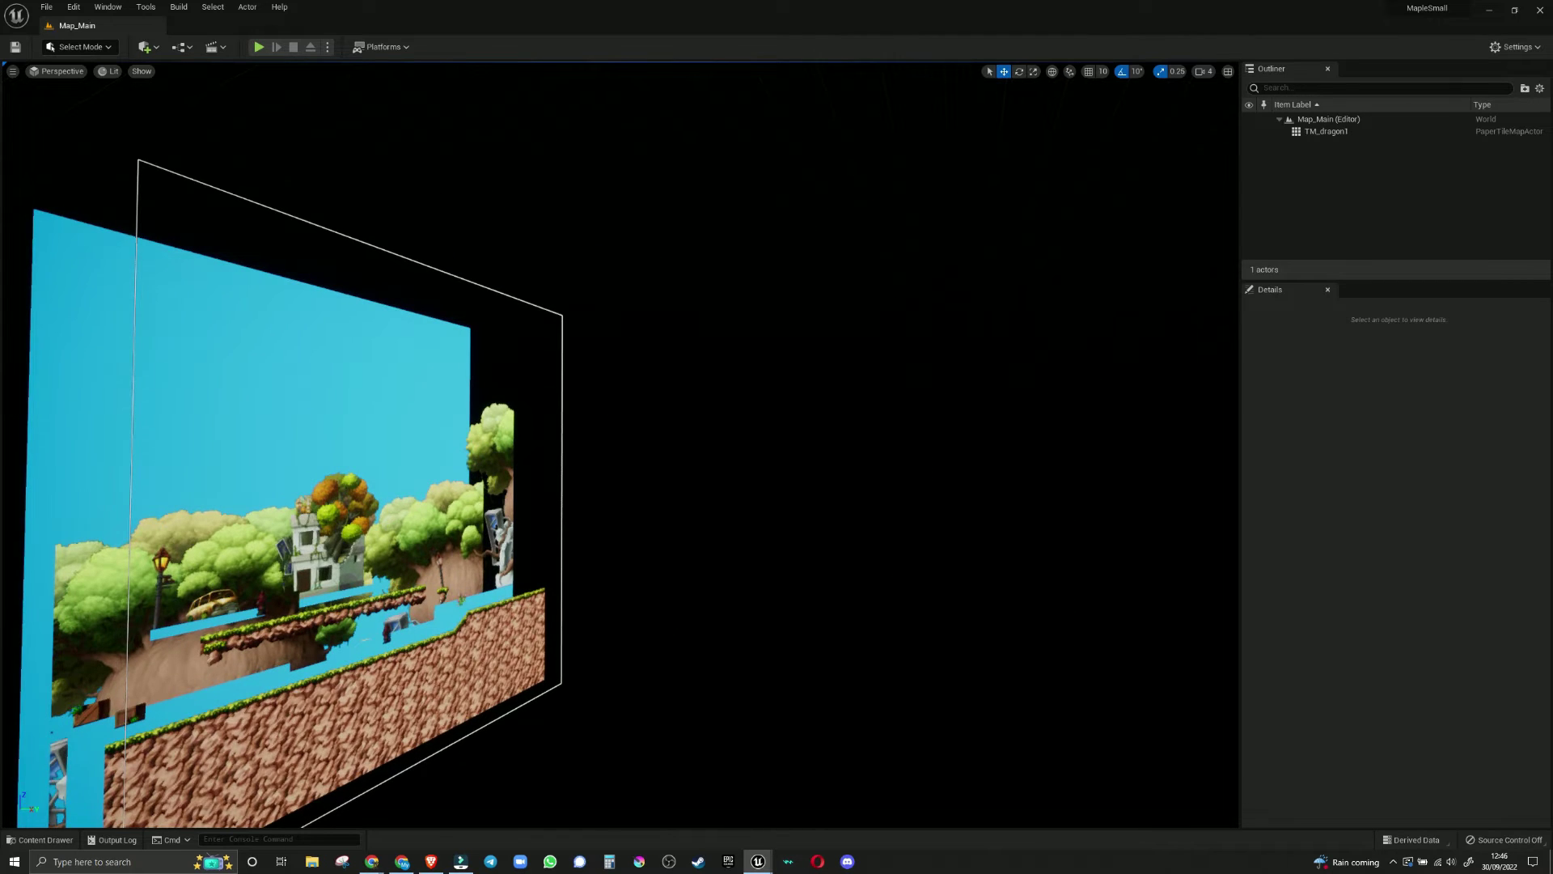
right_drag(992, 470, 1039, 463)
right_drag(702, 719, 838, 725)
right_drag(806, 612, 800, 645)
right_drag(841, 723, 842, 721)
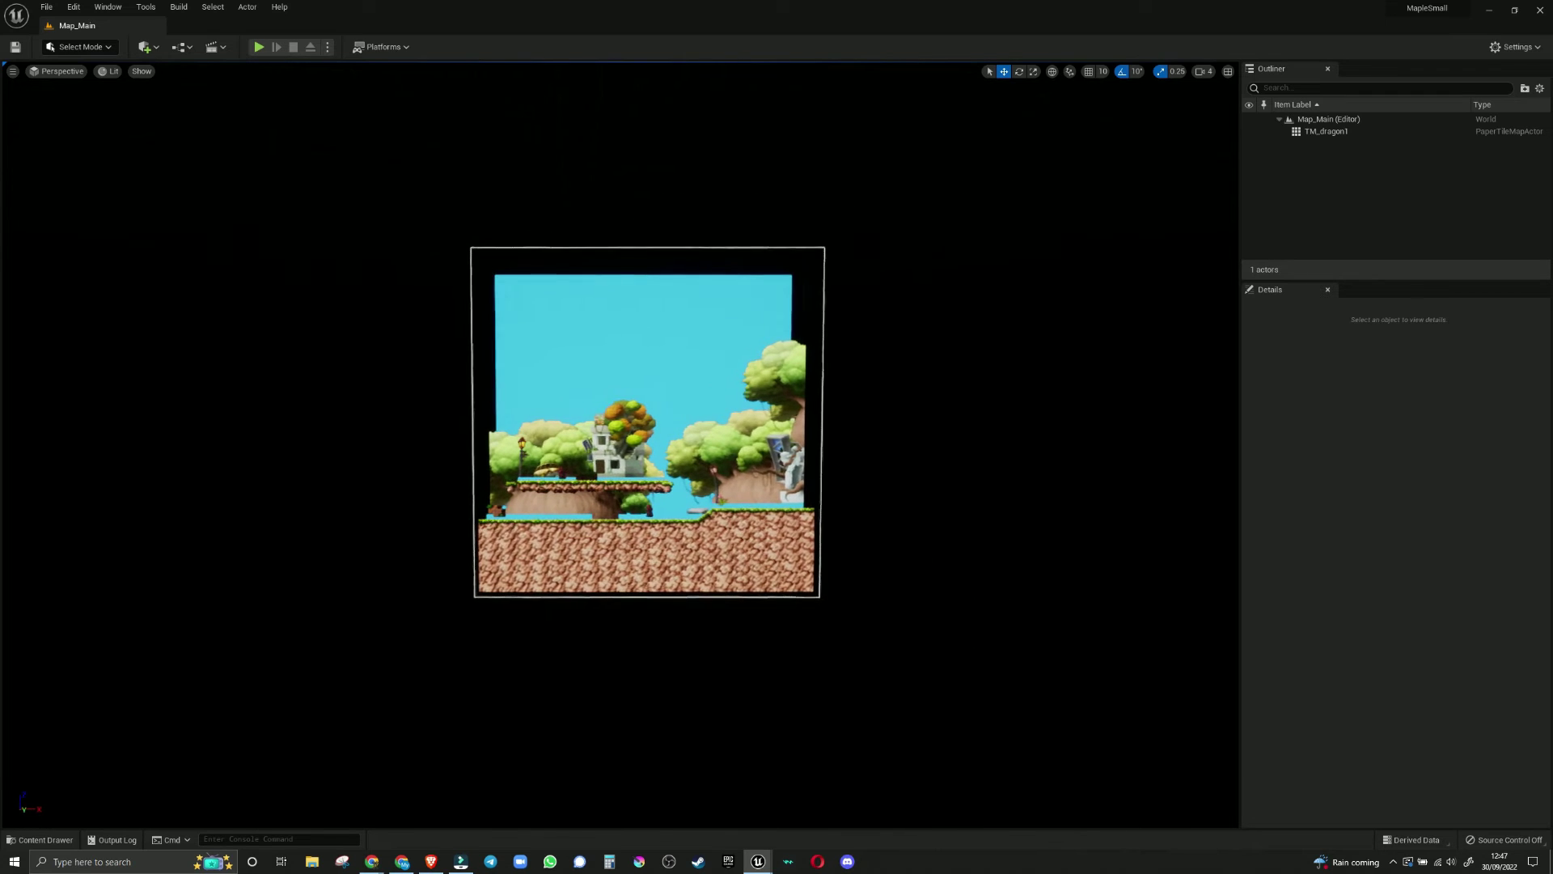
key(alt+Tab)
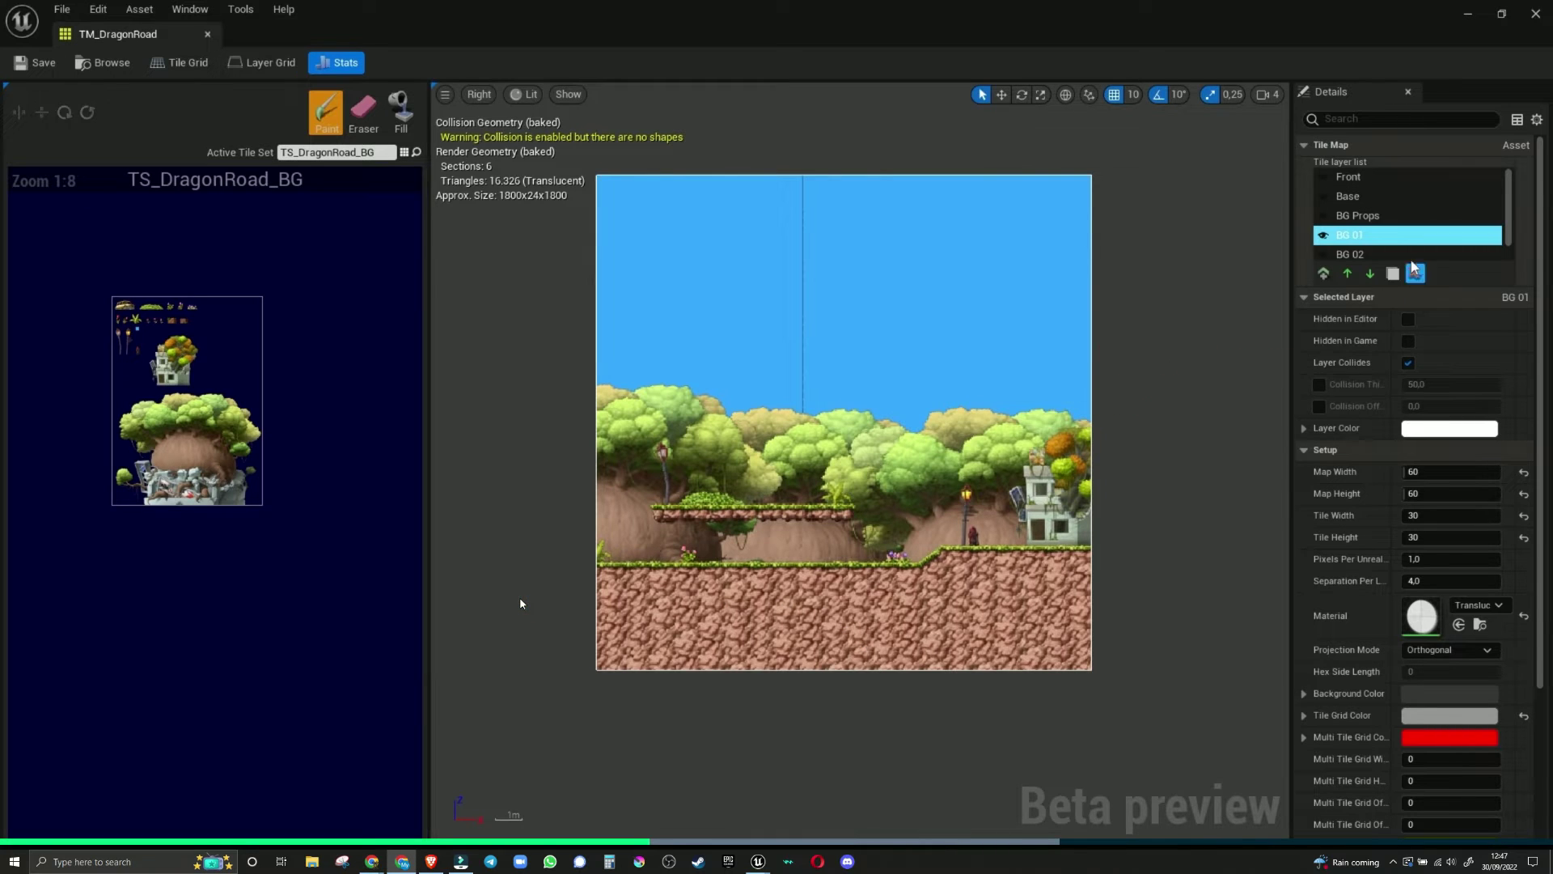
Step: Follow the instructor's Separation Per Layer edits on TM_DragonRoad, scrolling and switching windows
scroll(1406, 245, down, 3)
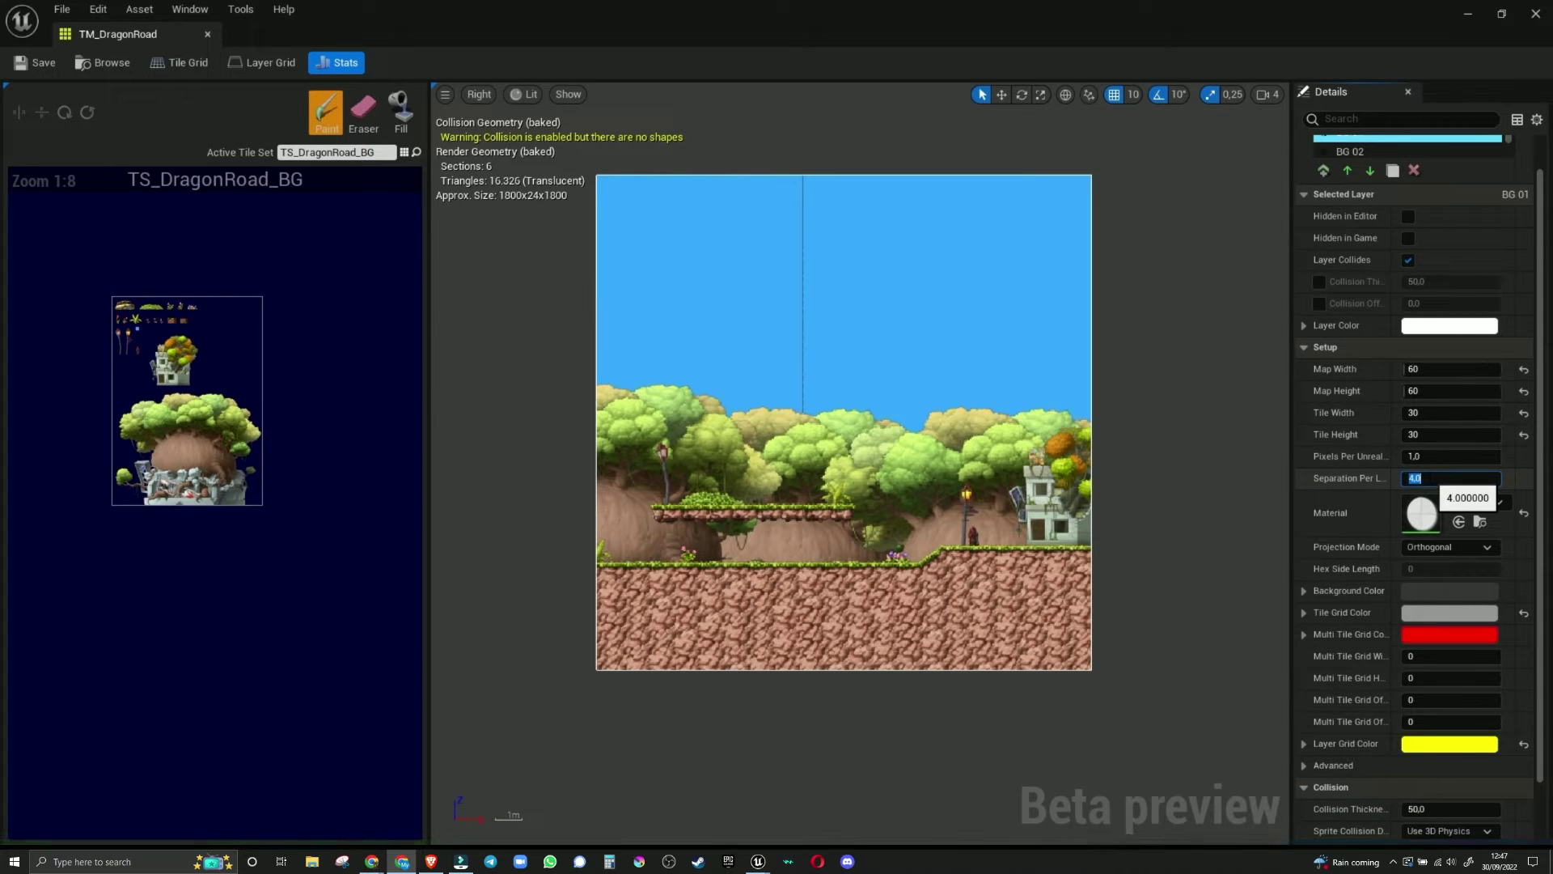
click(36, 62)
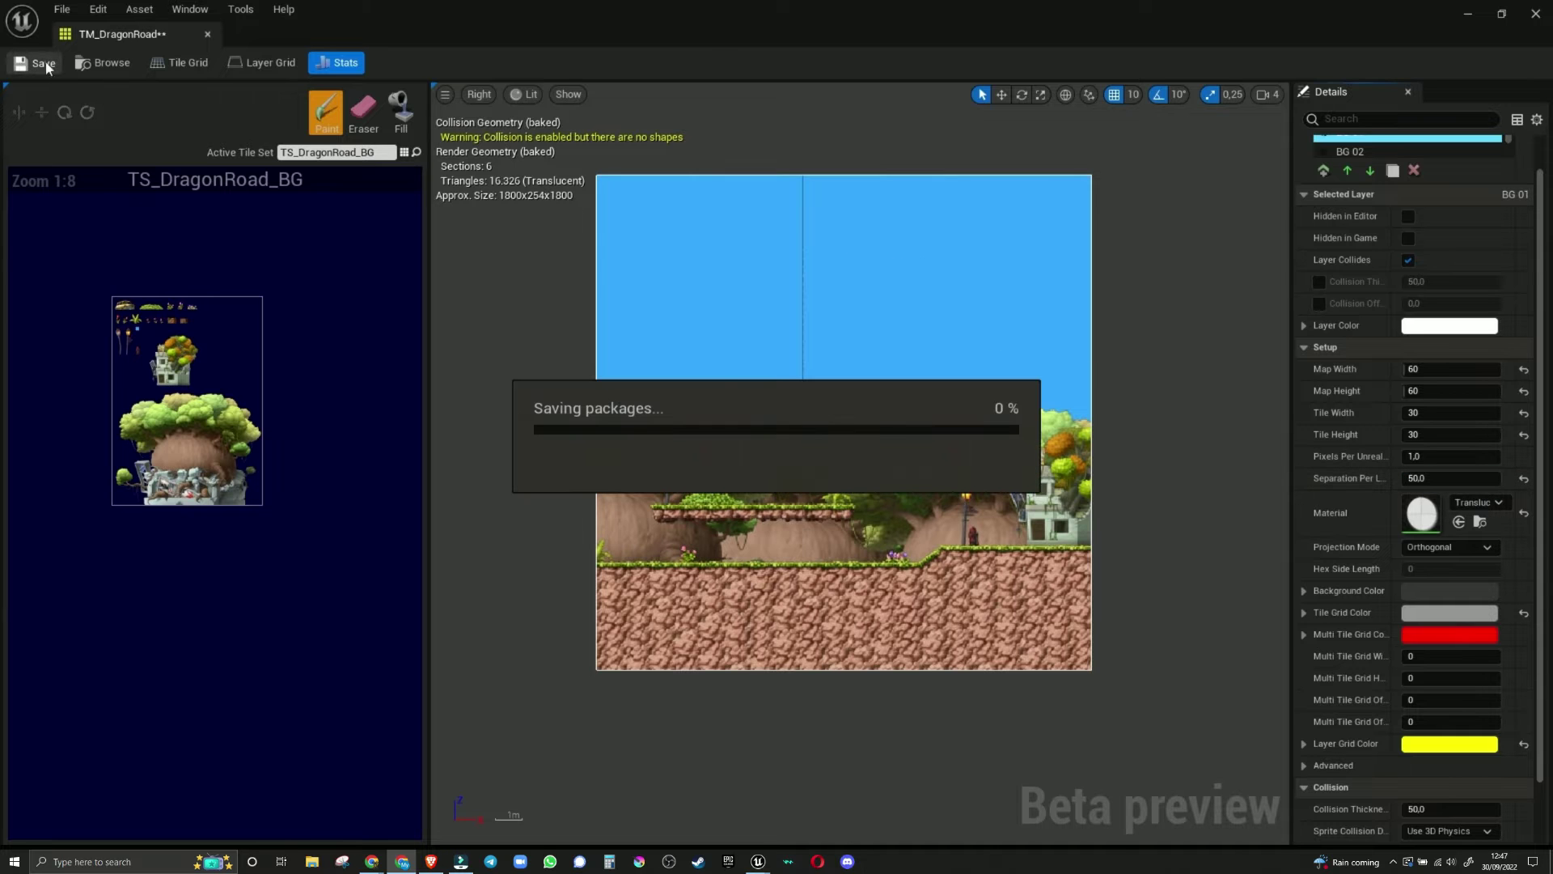
click(1467, 16)
right_drag(809, 324, 696, 323)
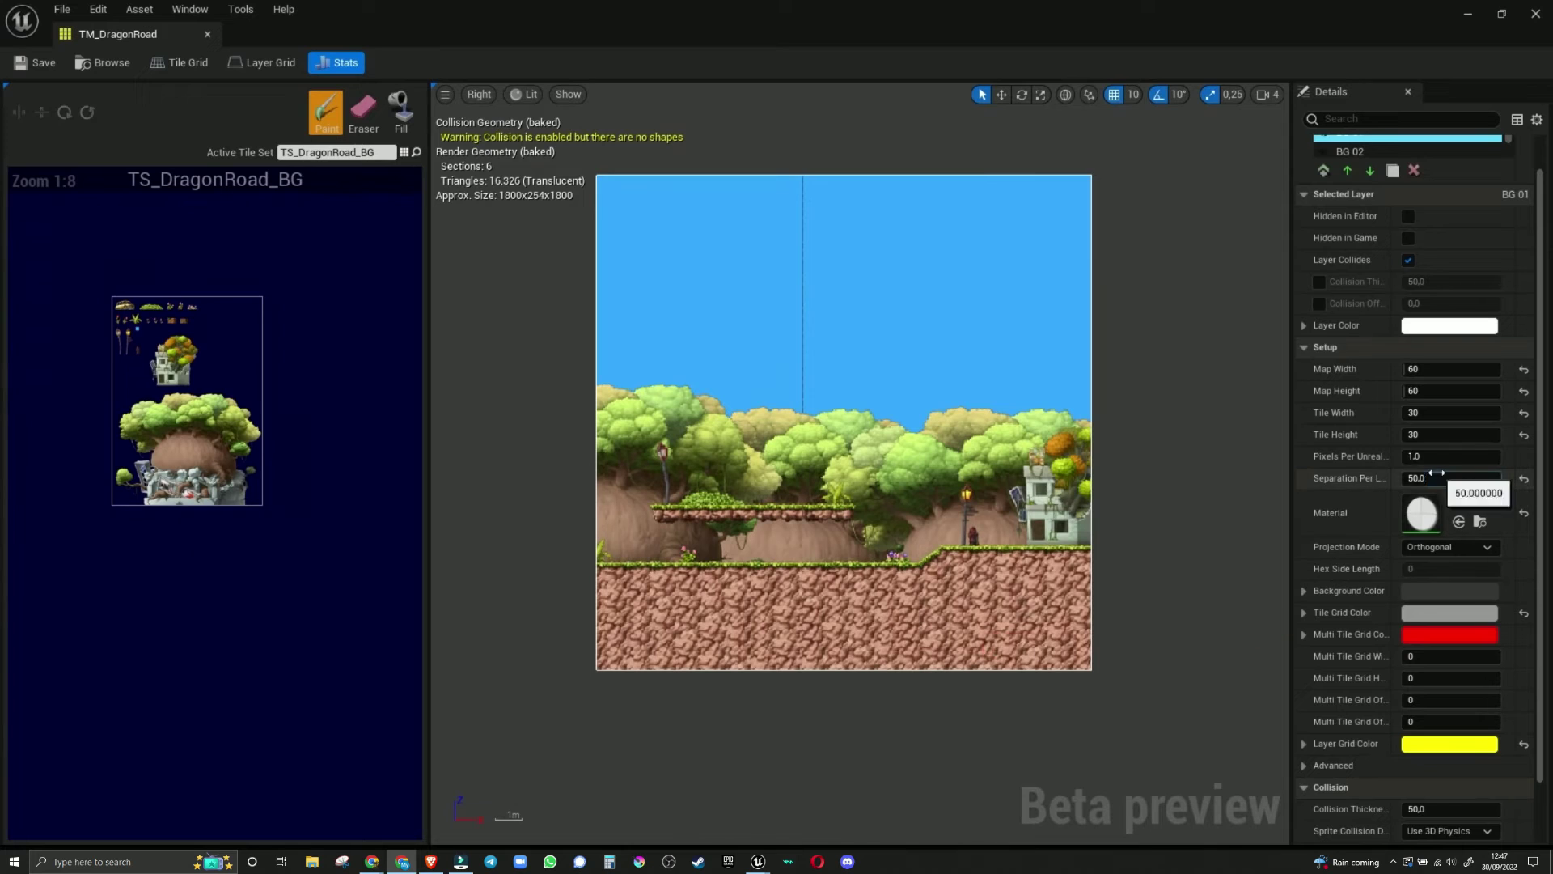
key(Return)
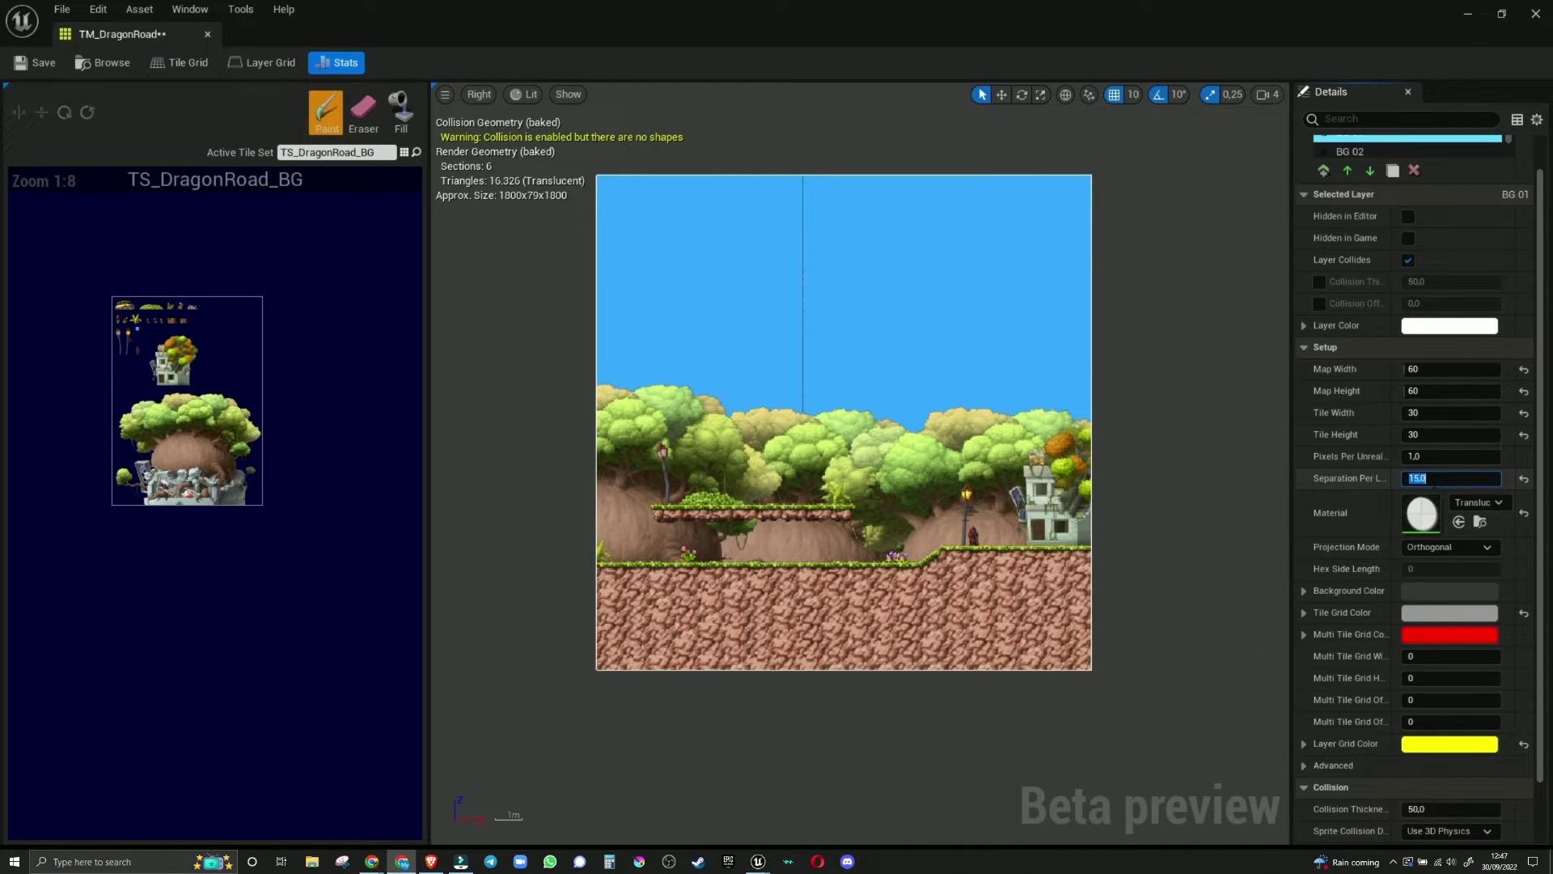
Step: Follow the lesson while the instructor saves and inspects the layered map in MAP_Main
click(34, 63)
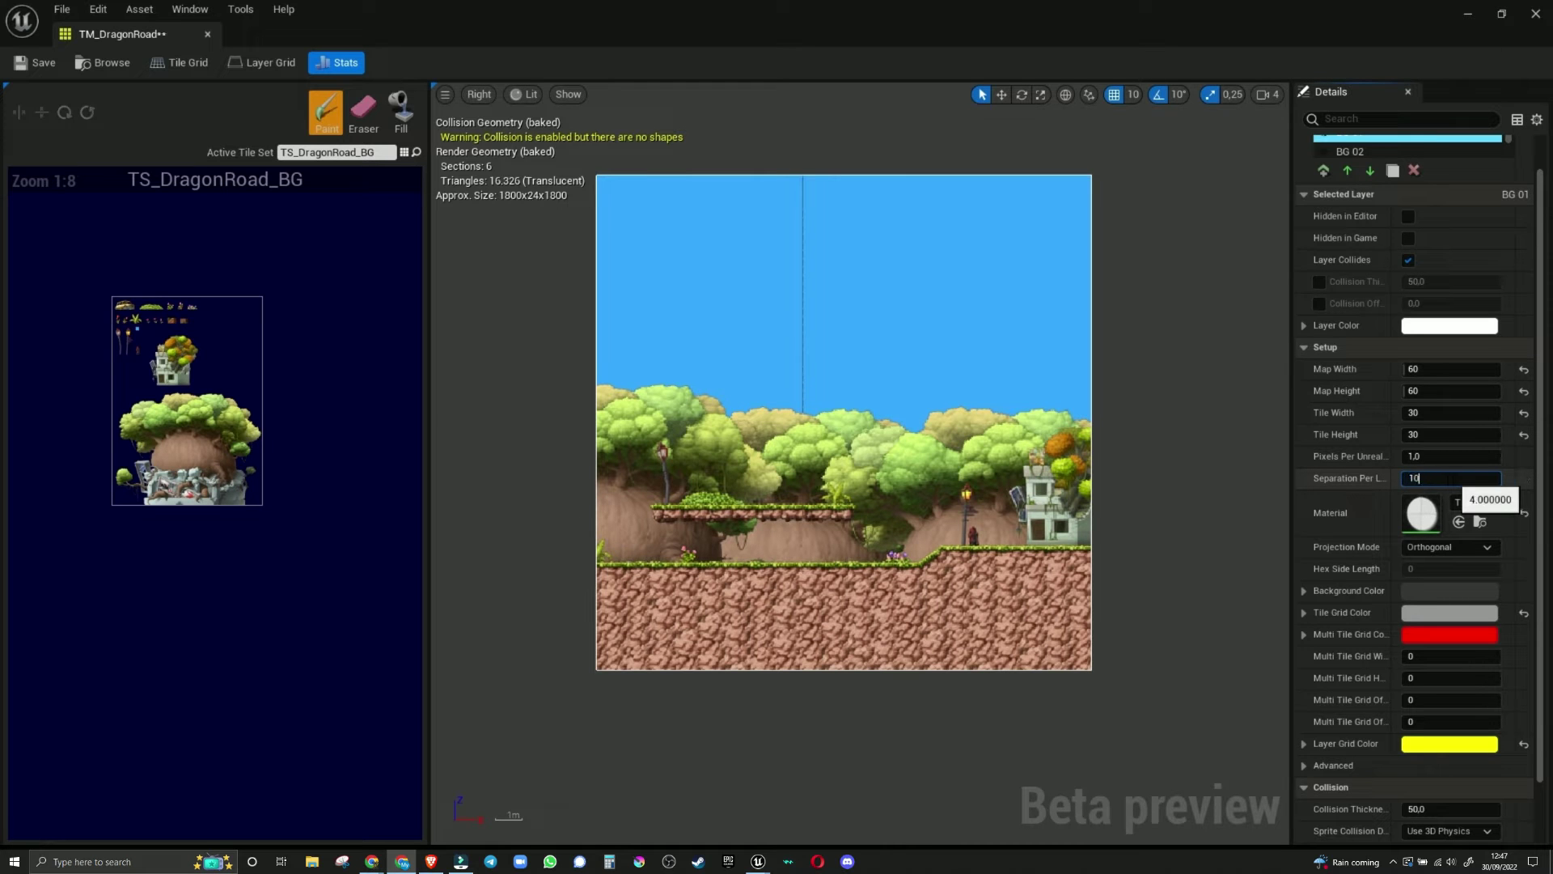
click(1473, 18)
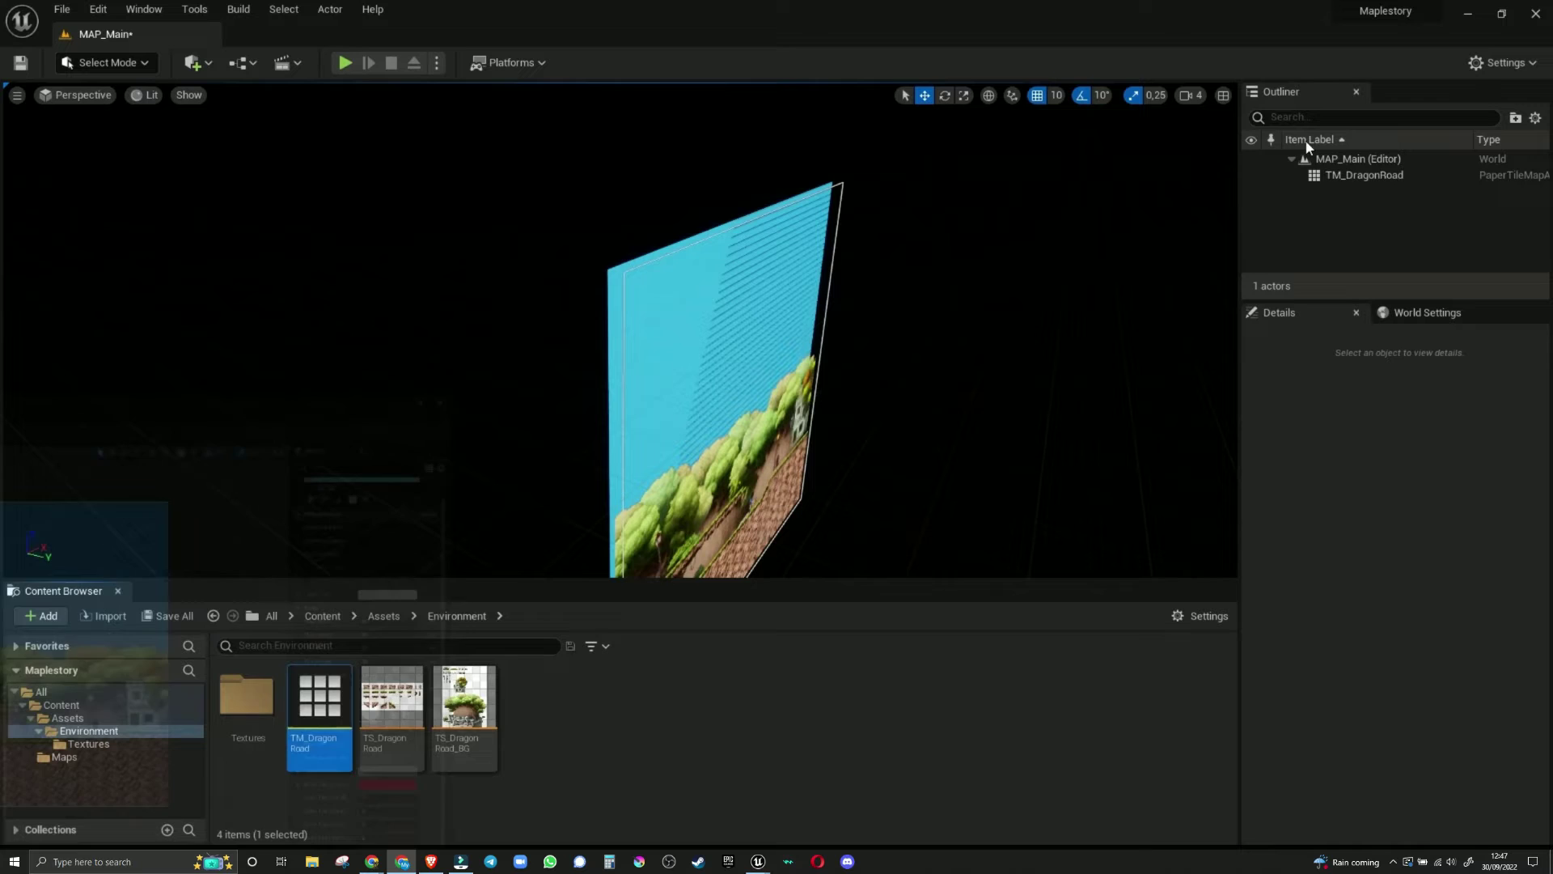
click(713, 402)
right_drag(713, 402, 599, 413)
right_drag(599, 327, 602, 283)
right_drag(458, 350, 477, 351)
mouse_move(648, 377)
right_down()
mouse_move(679, 377)
mouse_move(648, 377)
right_up()
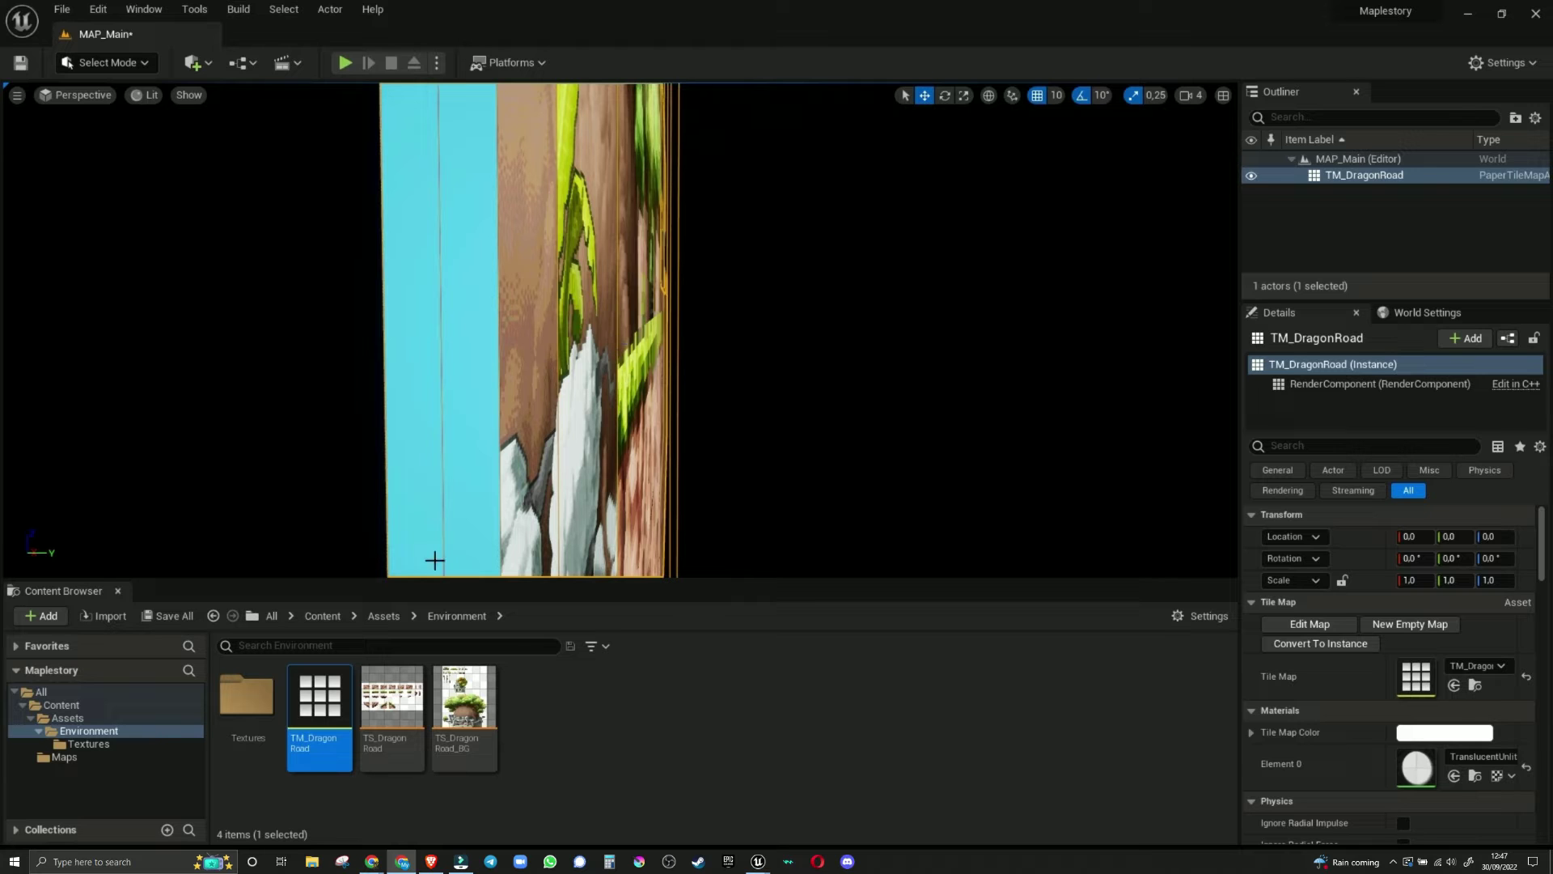
double_click(326, 696)
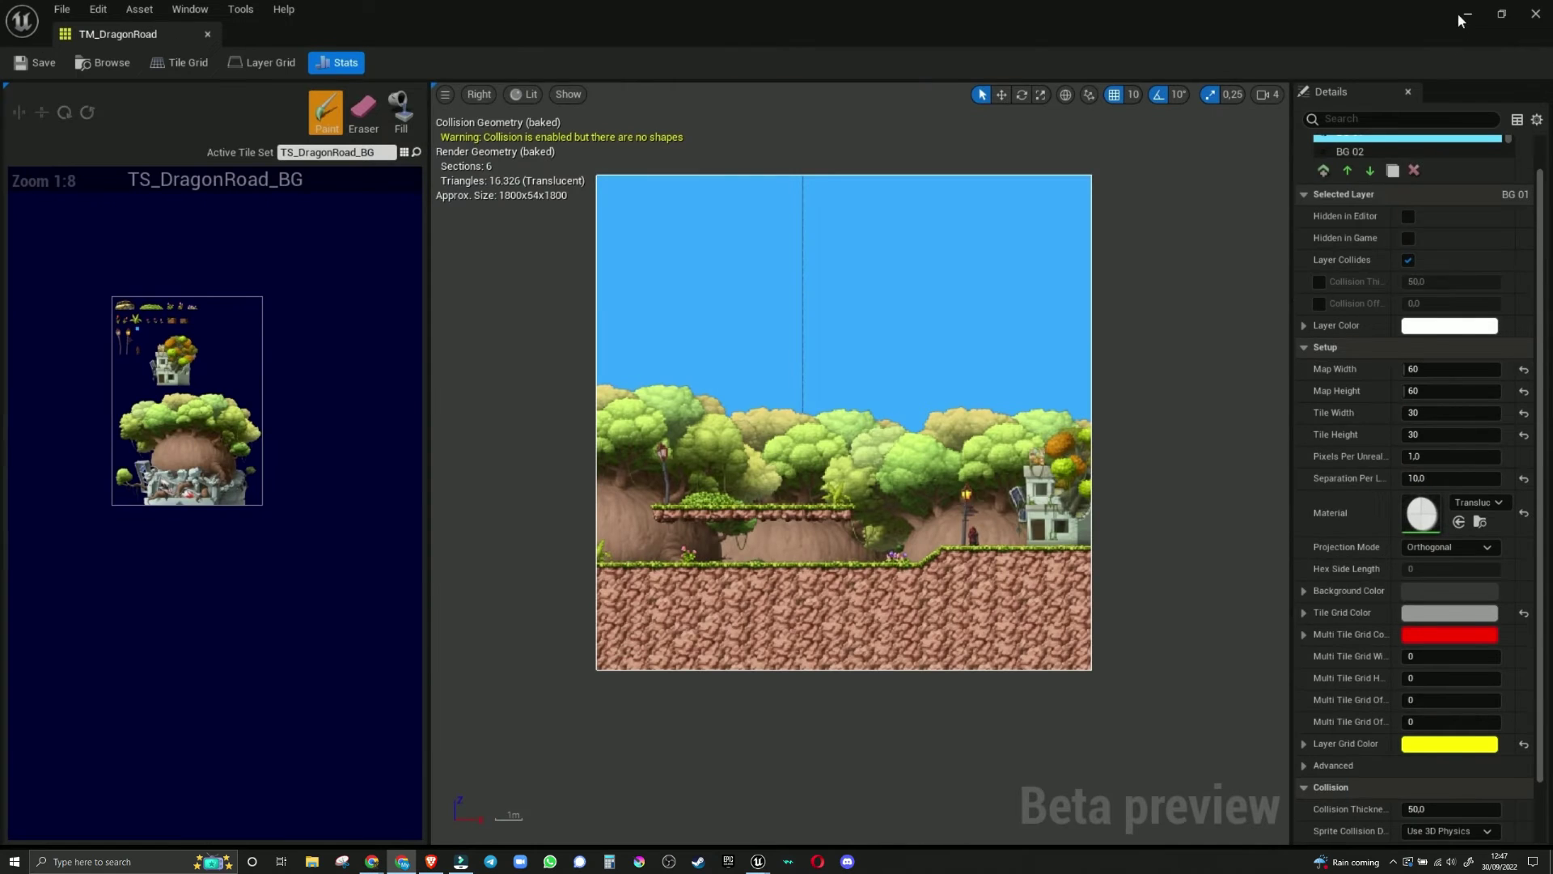
click(1462, 14)
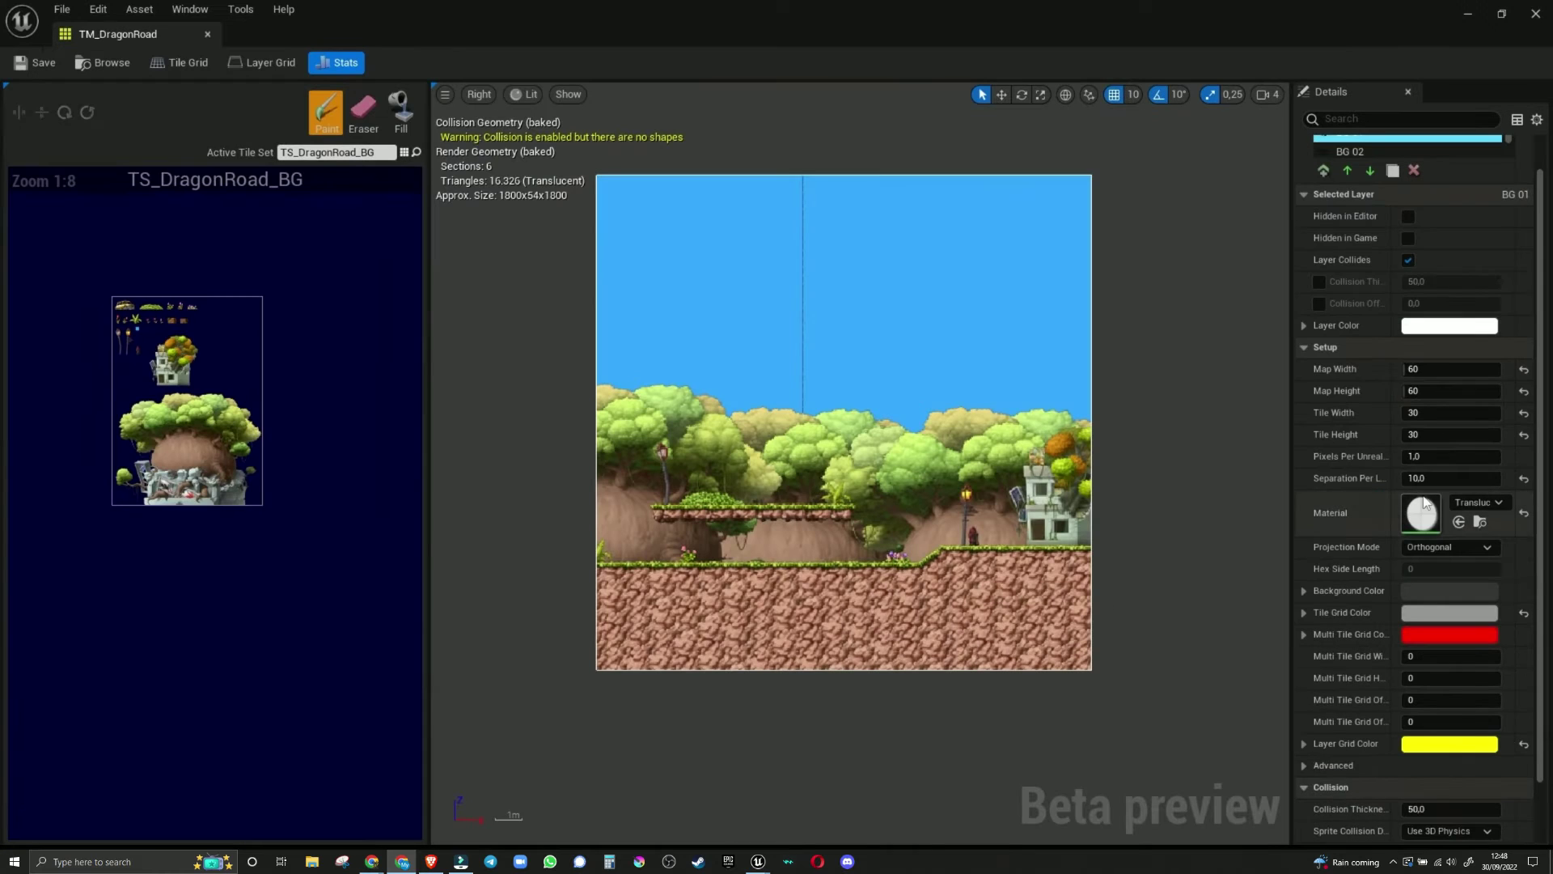
Step: Open TM_DragonRoad, save it with Ctrl+S, and fly the MAP_Main view toward the rock tiles
click(1428, 478)
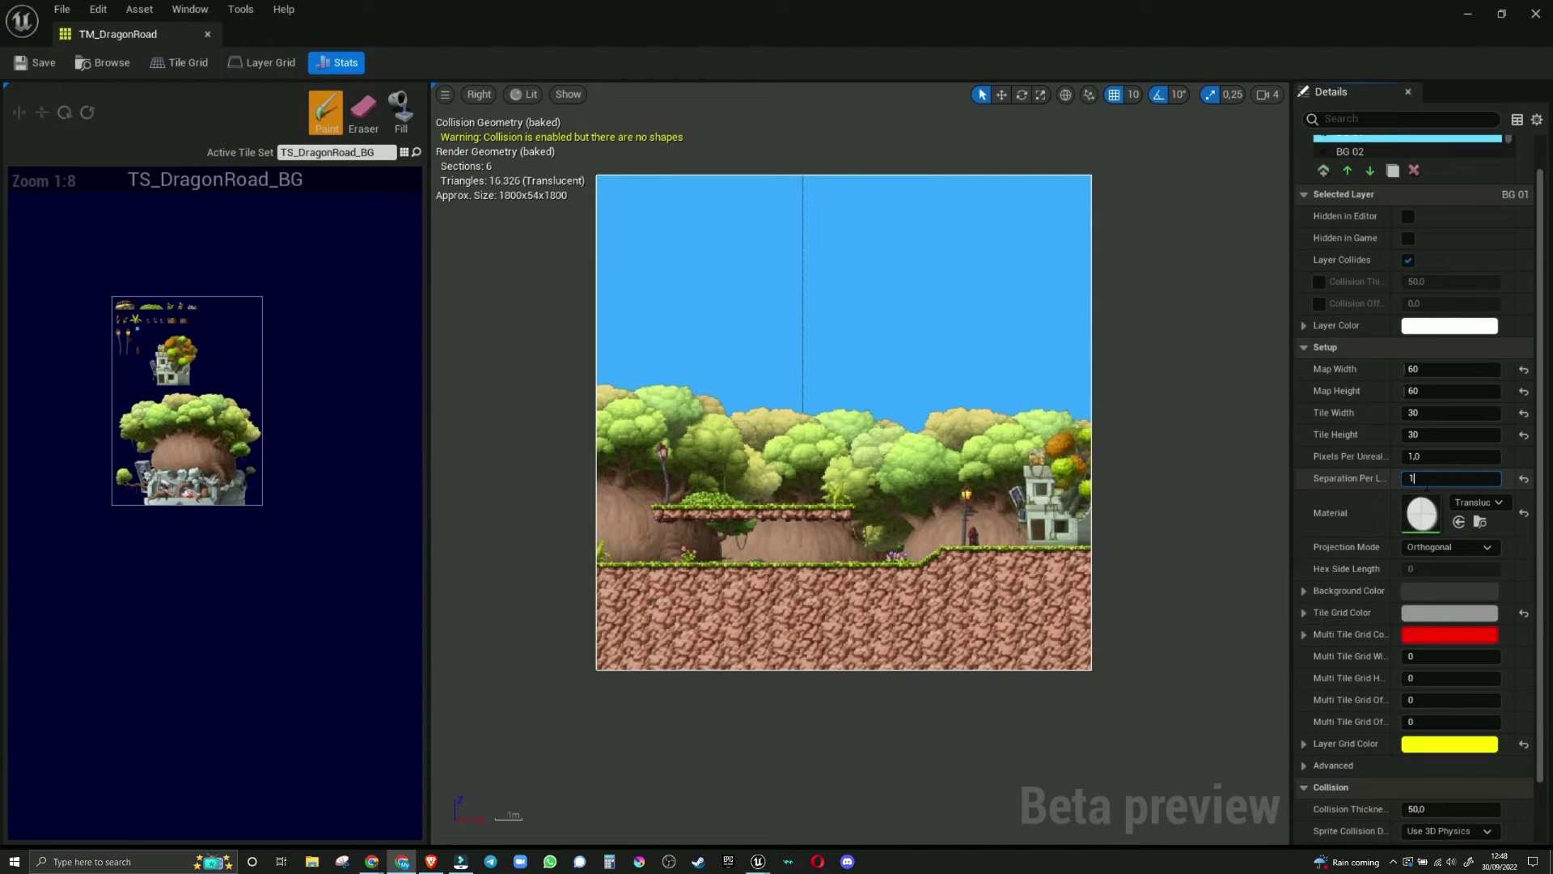
click(34, 63)
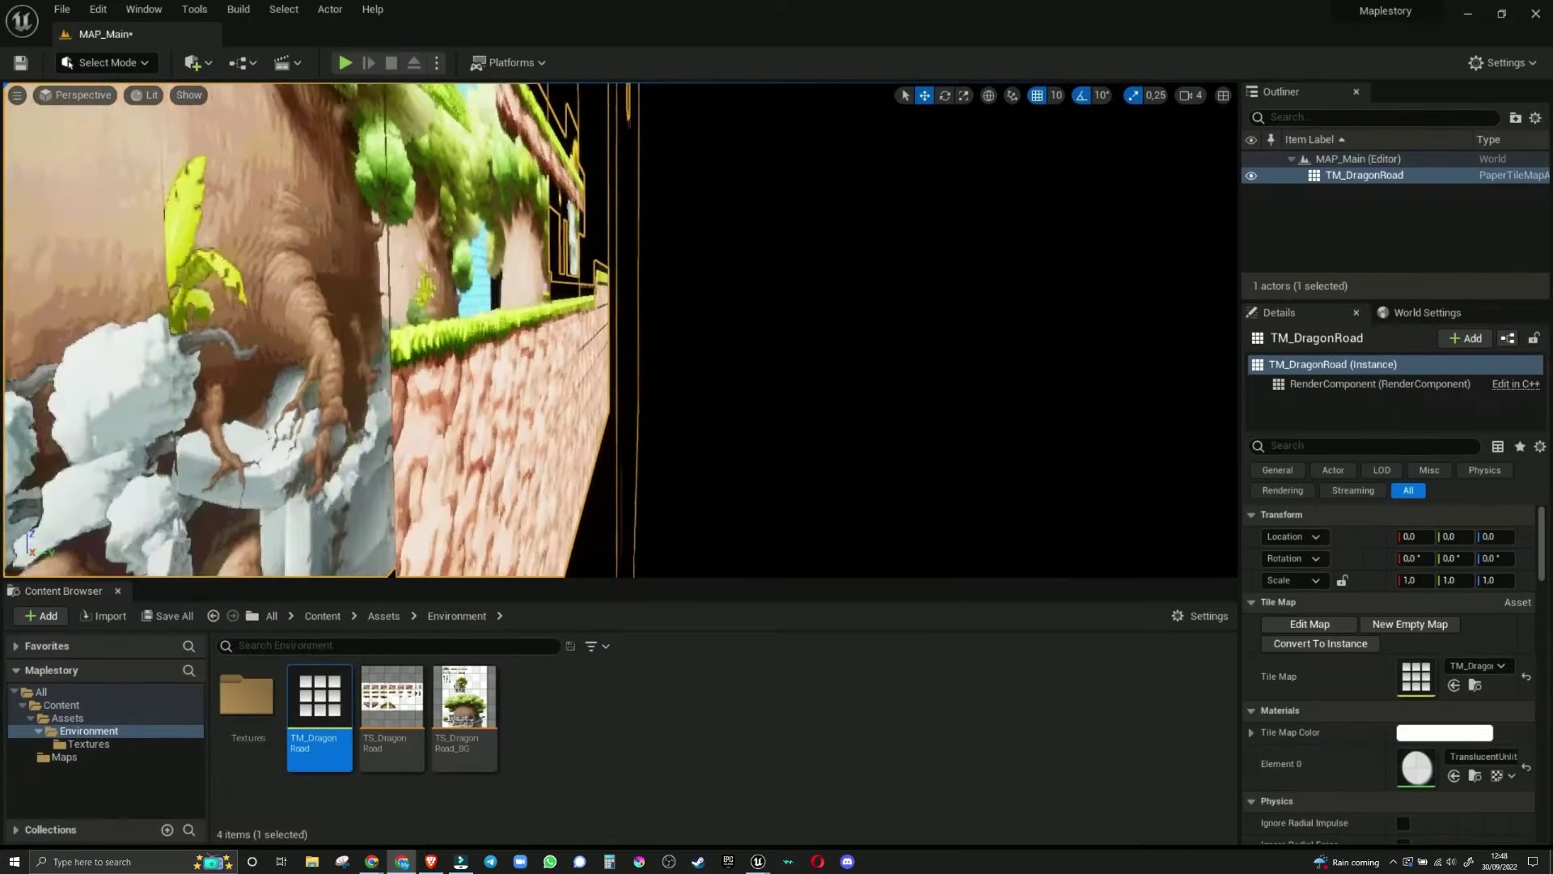
right_drag(621, 330, 644, 330)
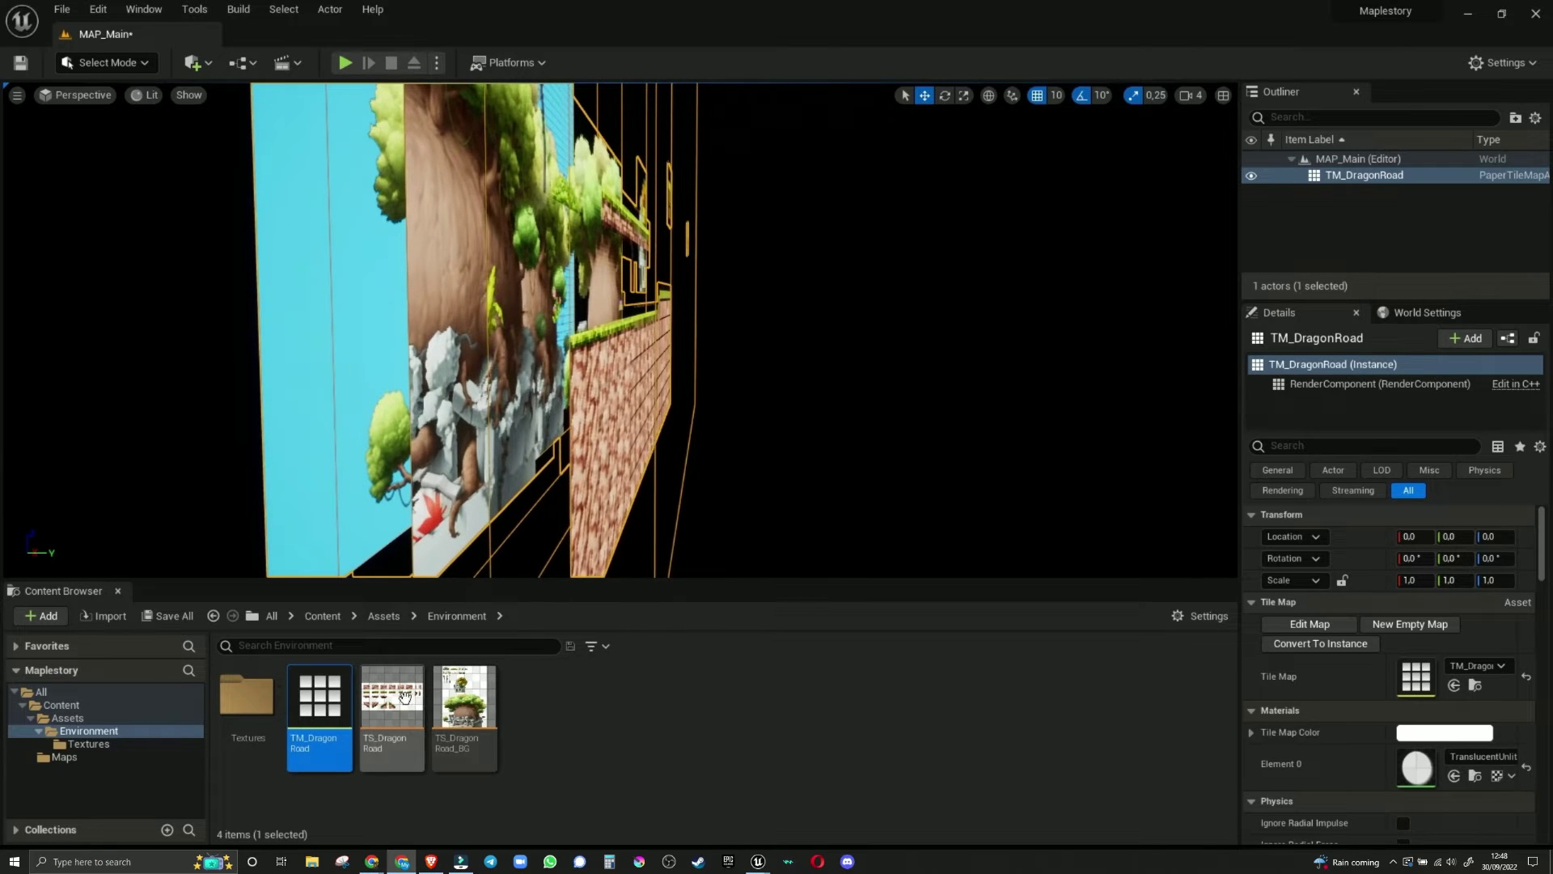
double_click(319, 708)
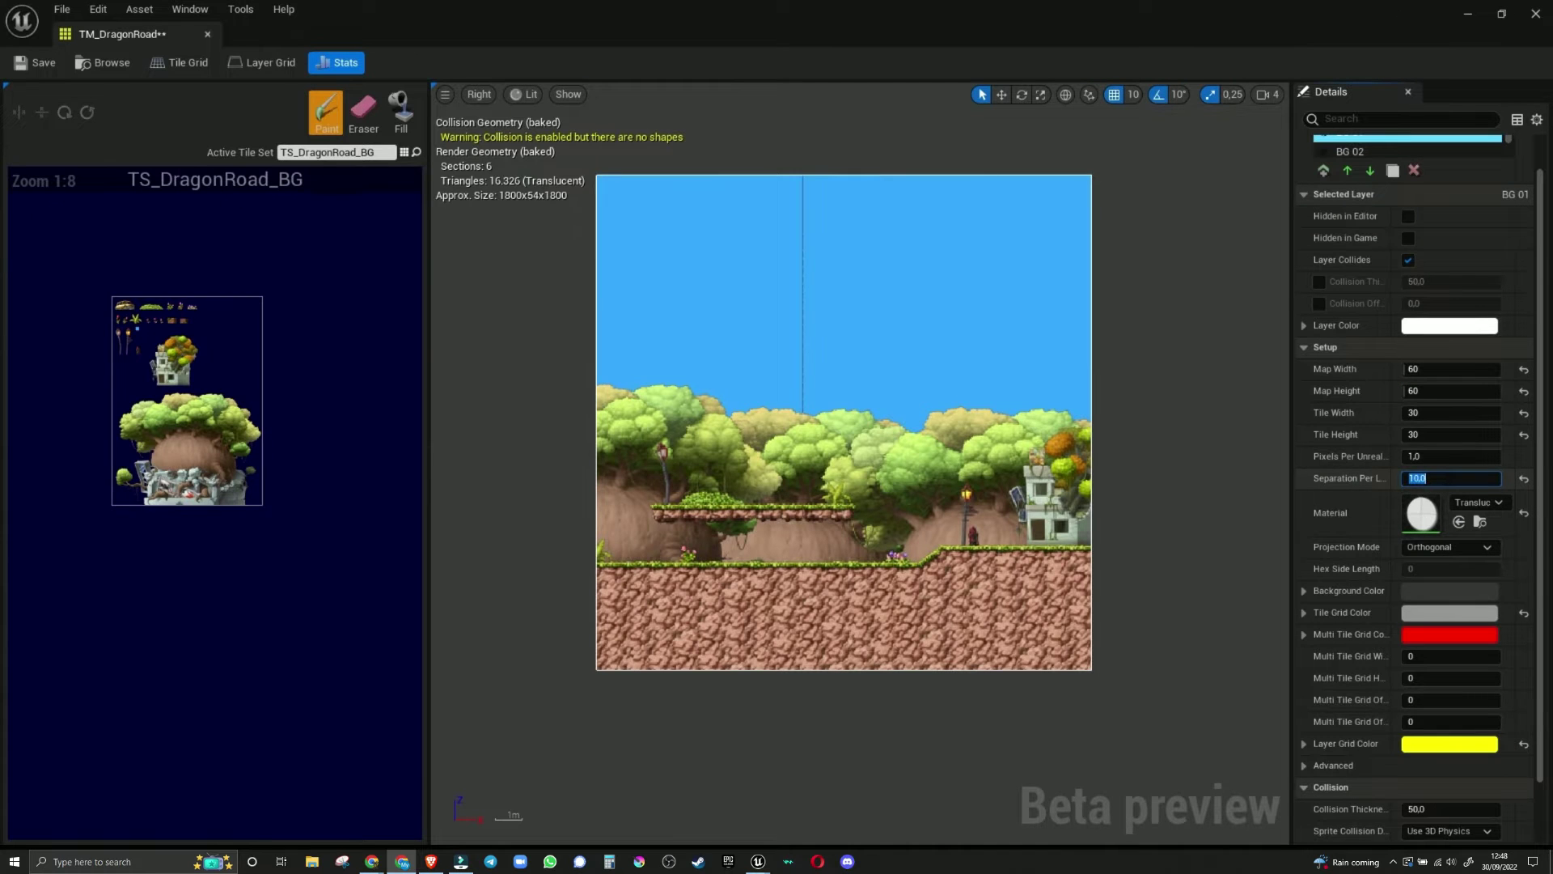
key(ctrl+s)
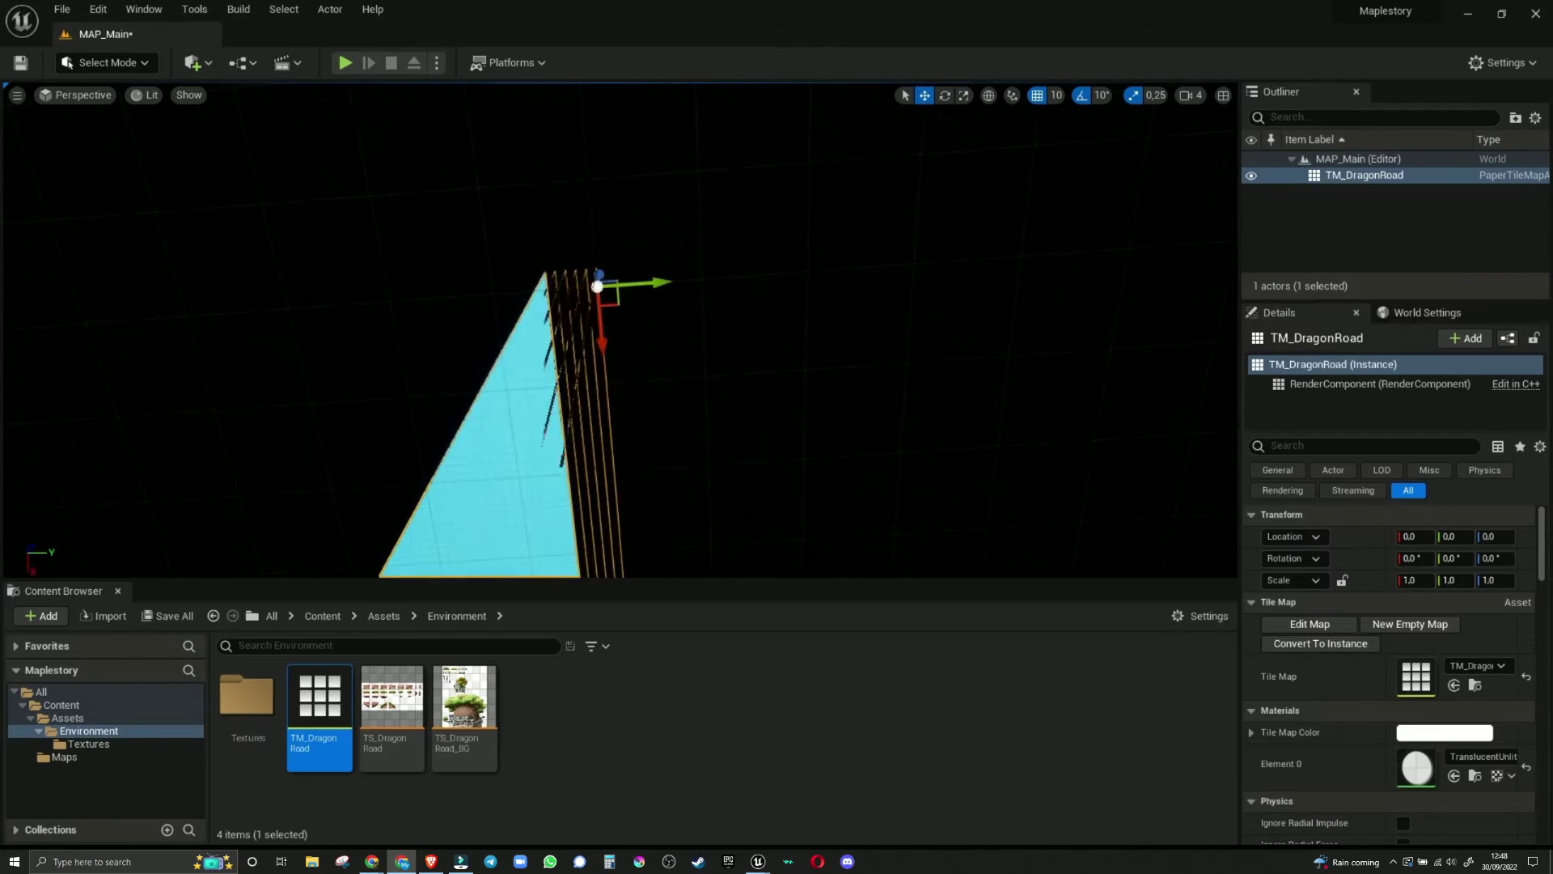
right_drag(621, 331, 583, 388)
scroll(622, 330, down, 10)
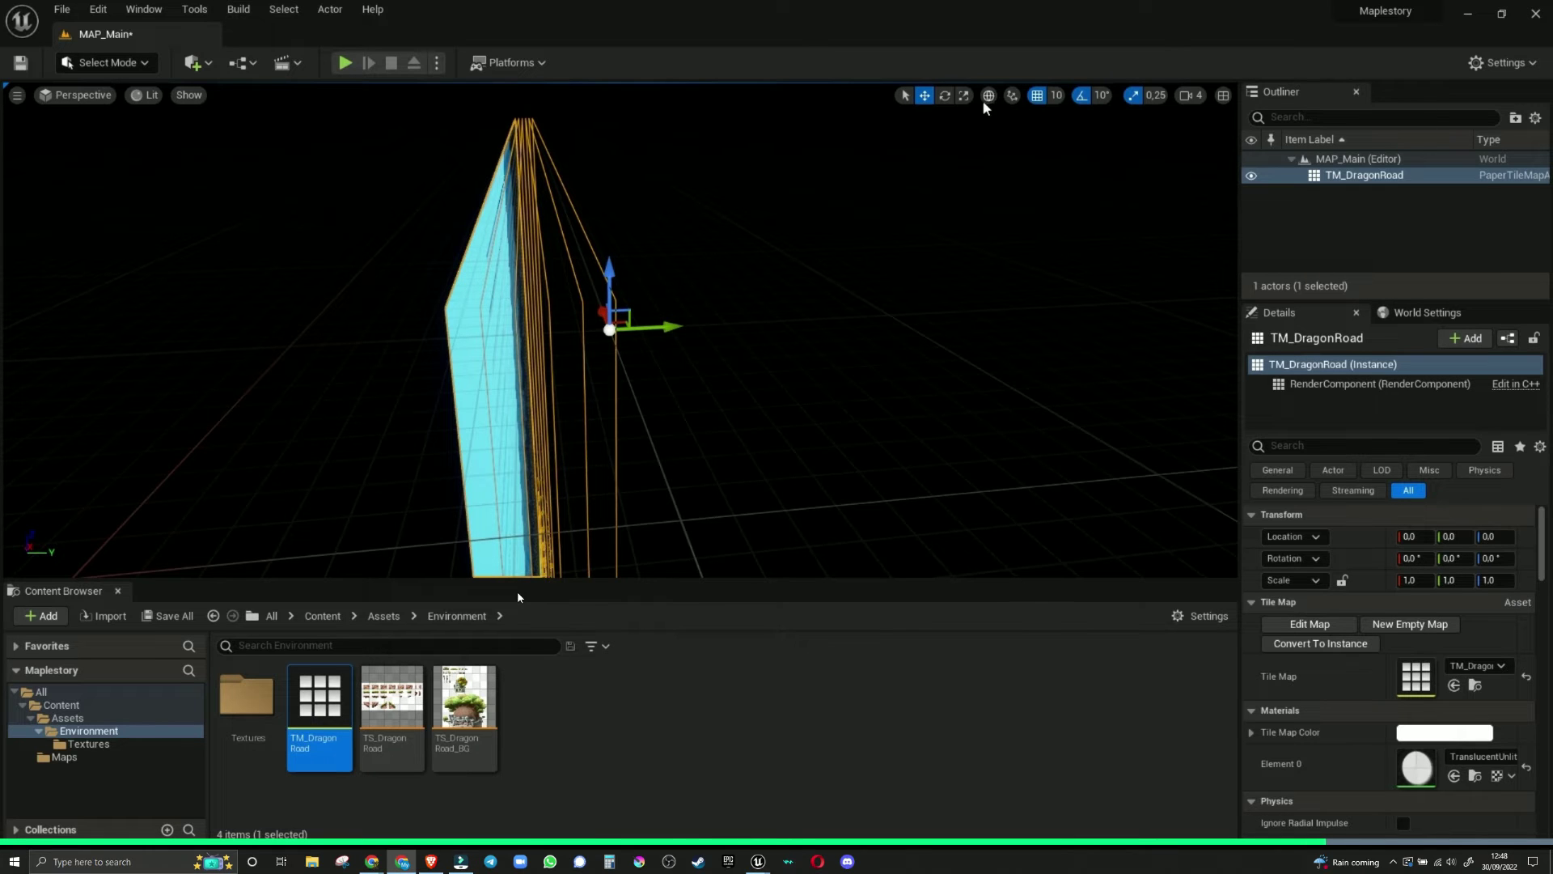
Step: Move the tile map to Location Y 10.0, keeping the grid snap size at 10
drag(648, 326, 674, 326)
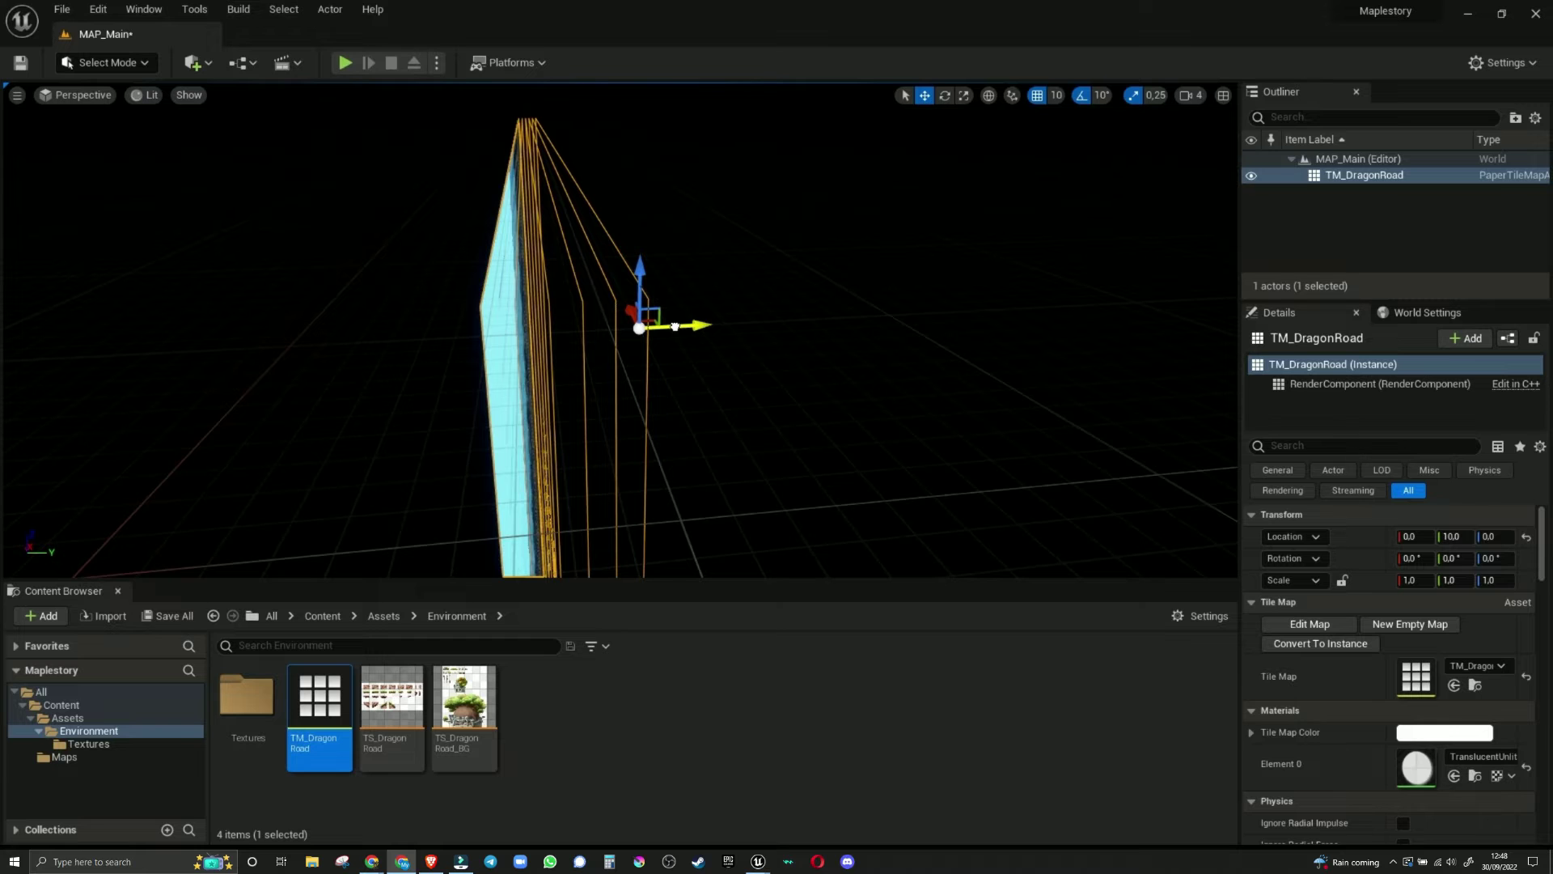
key(w)
right_drag(676, 326, 647, 326)
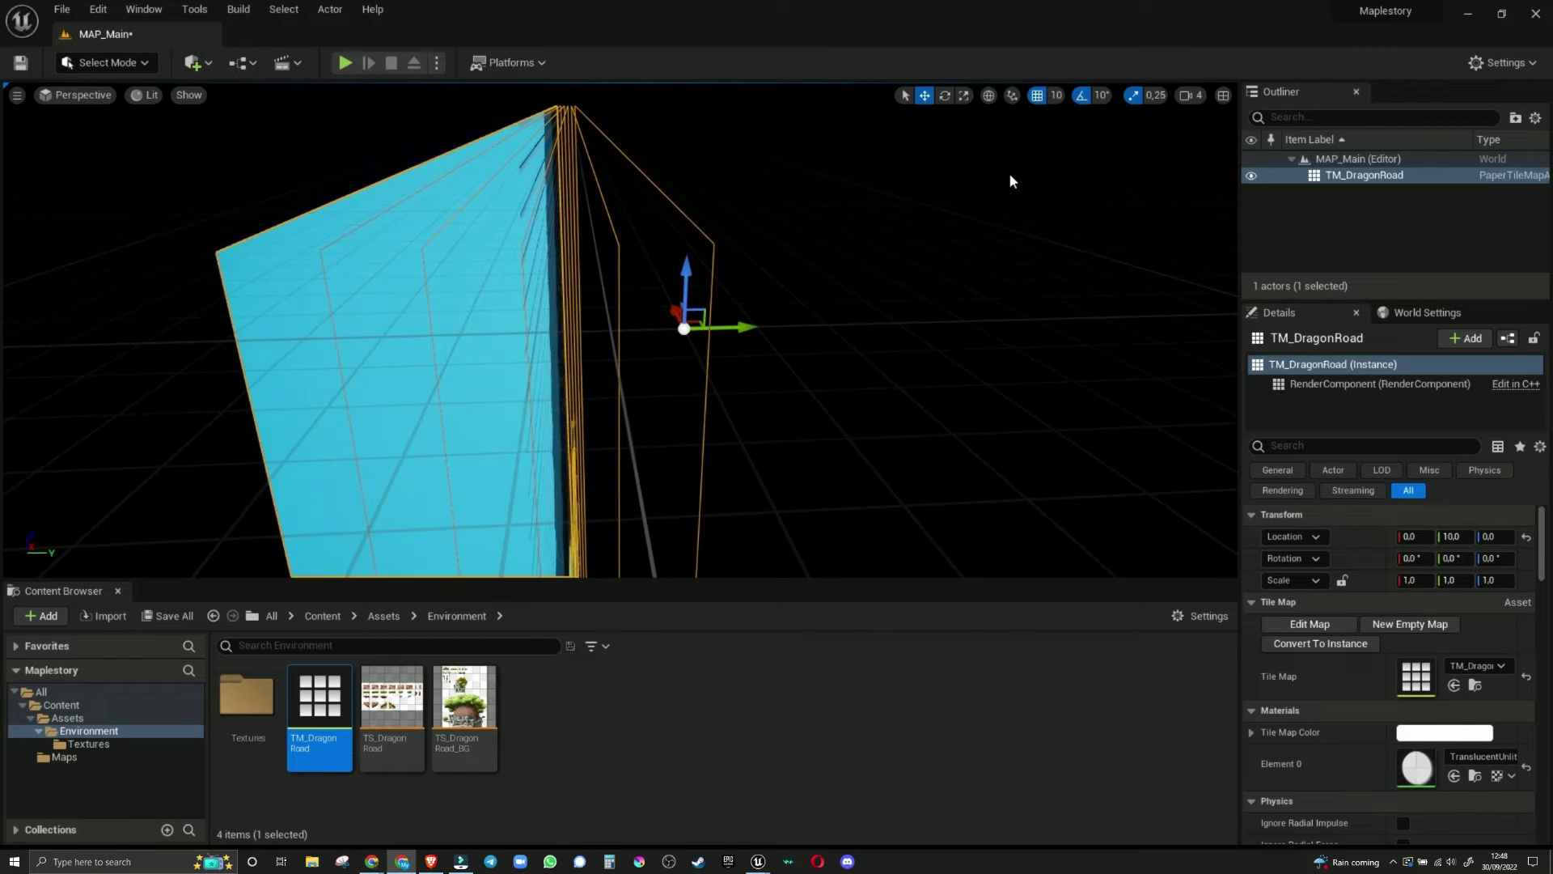
click(1057, 96)
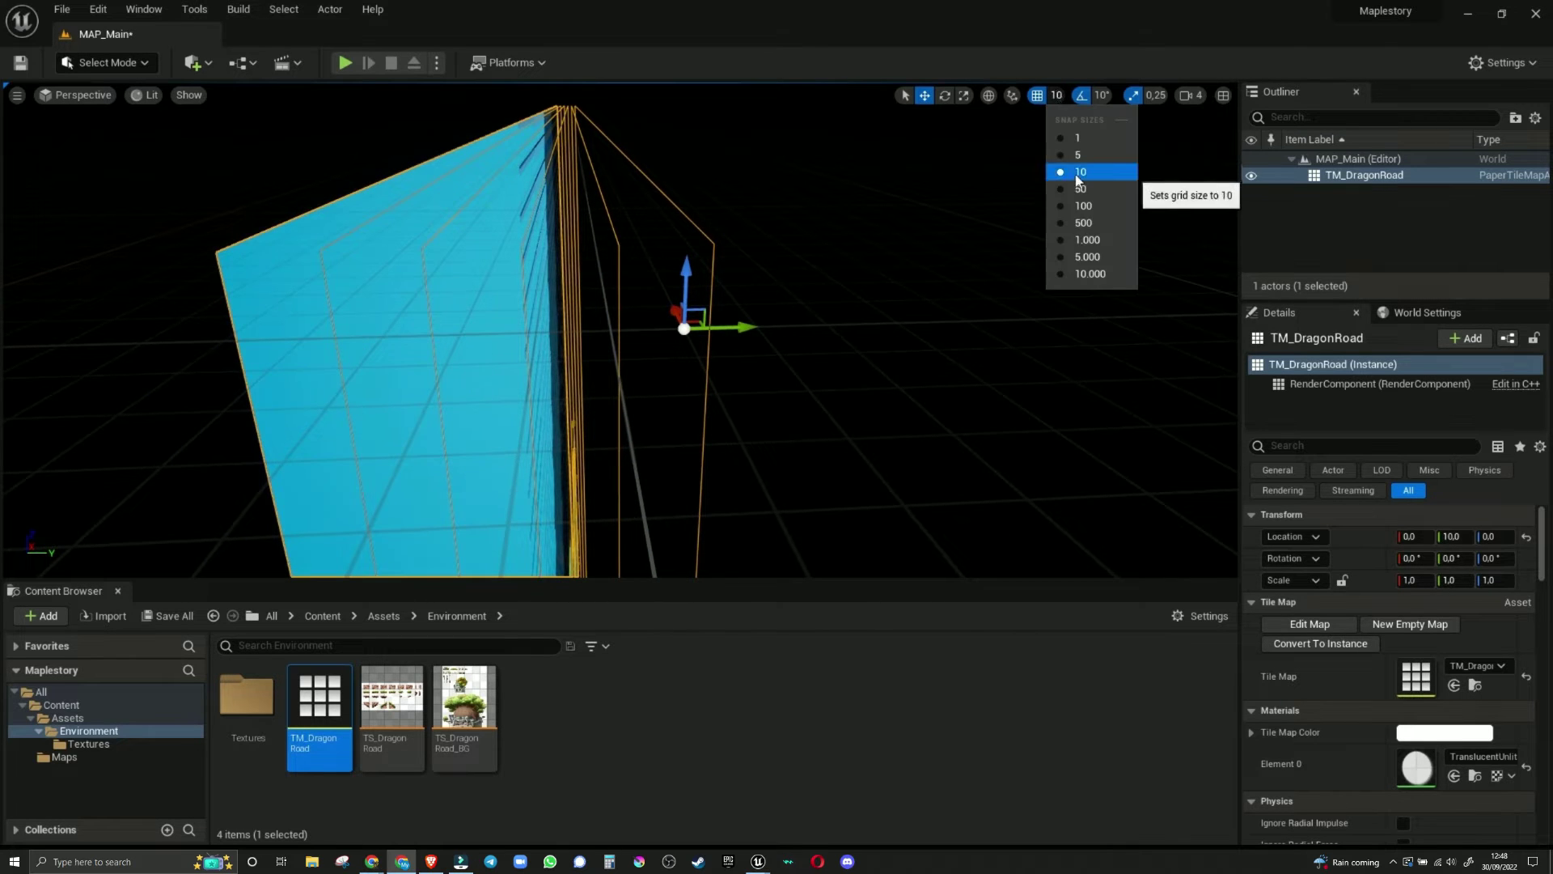
click(1078, 175)
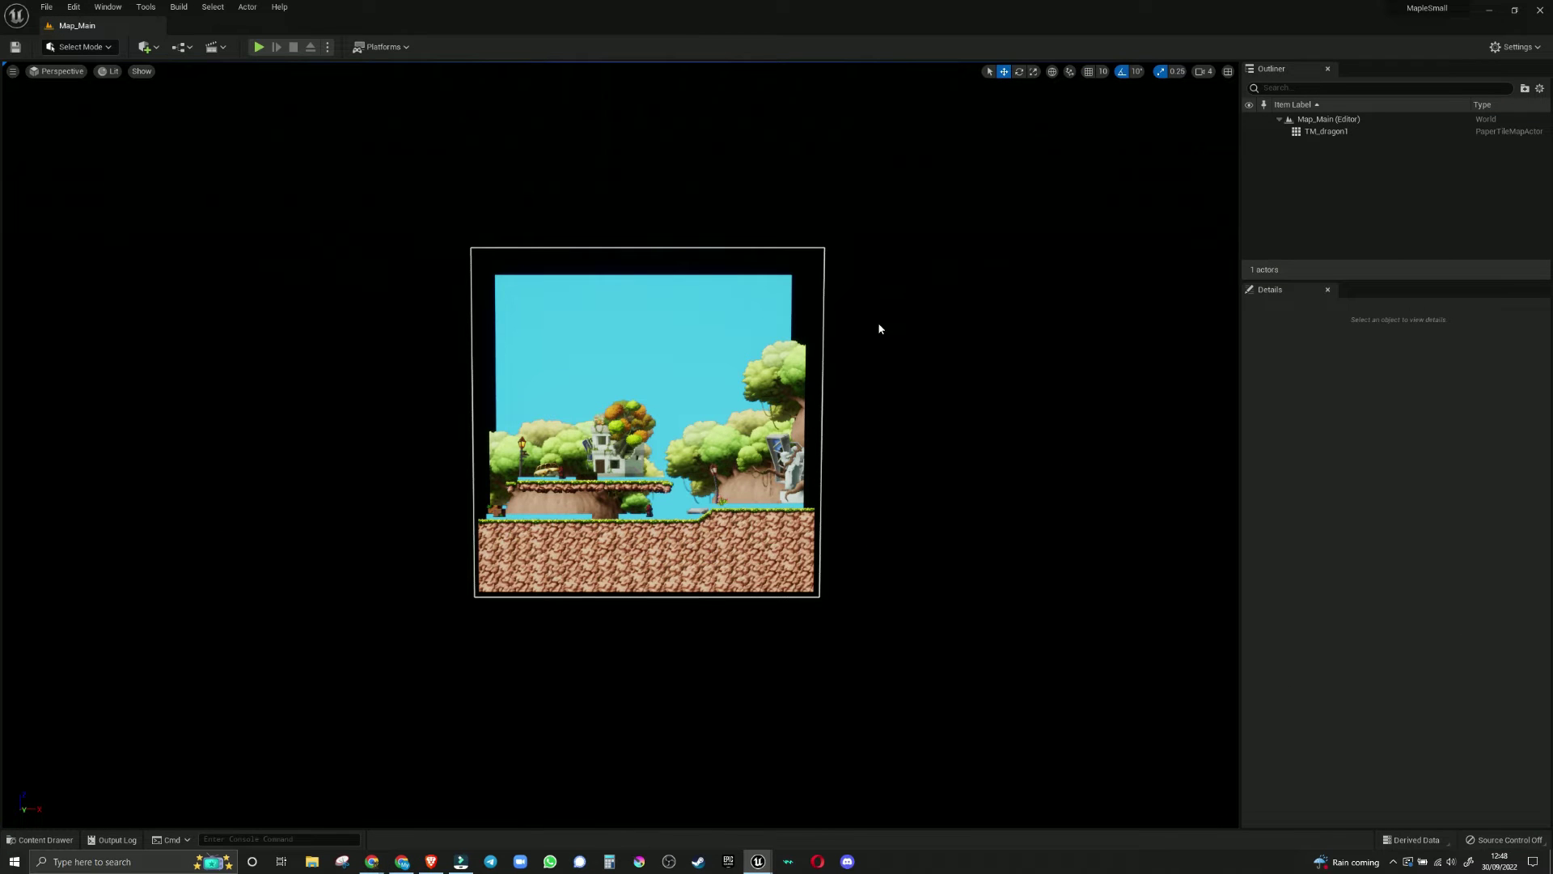
mouse_move(229, 281)
right_down()
mouse_move(348, 311)
mouse_move(275, 329)
mouse_move(230, 284)
mouse_move(217, 204)
mouse_move(292, 214)
mouse_move(259, 215)
mouse_move(229, 280)
right_up()
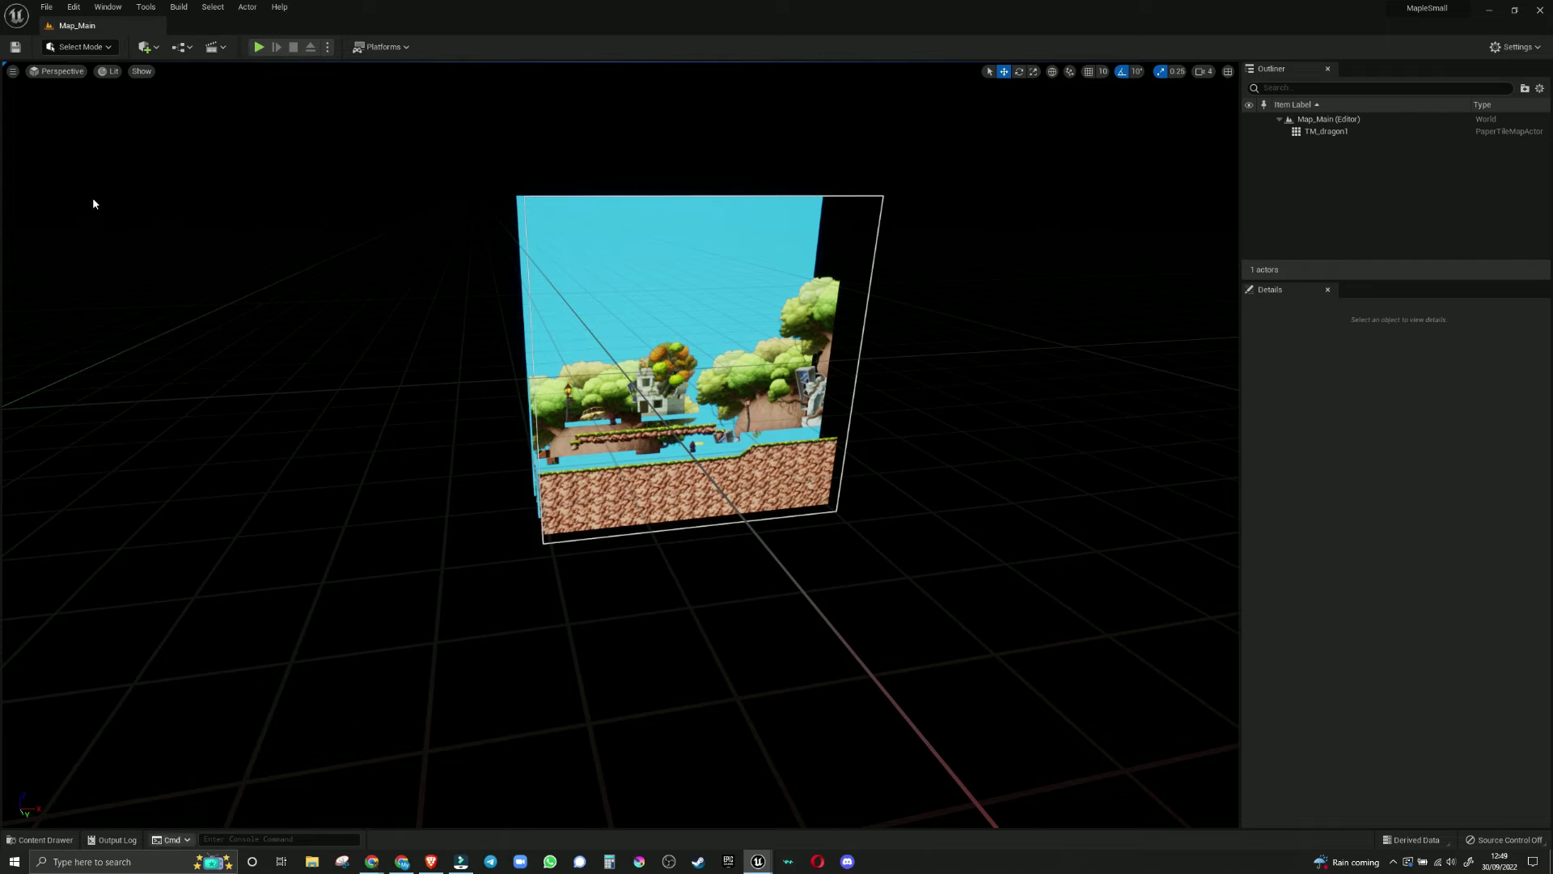
click(40, 840)
click(72, 653)
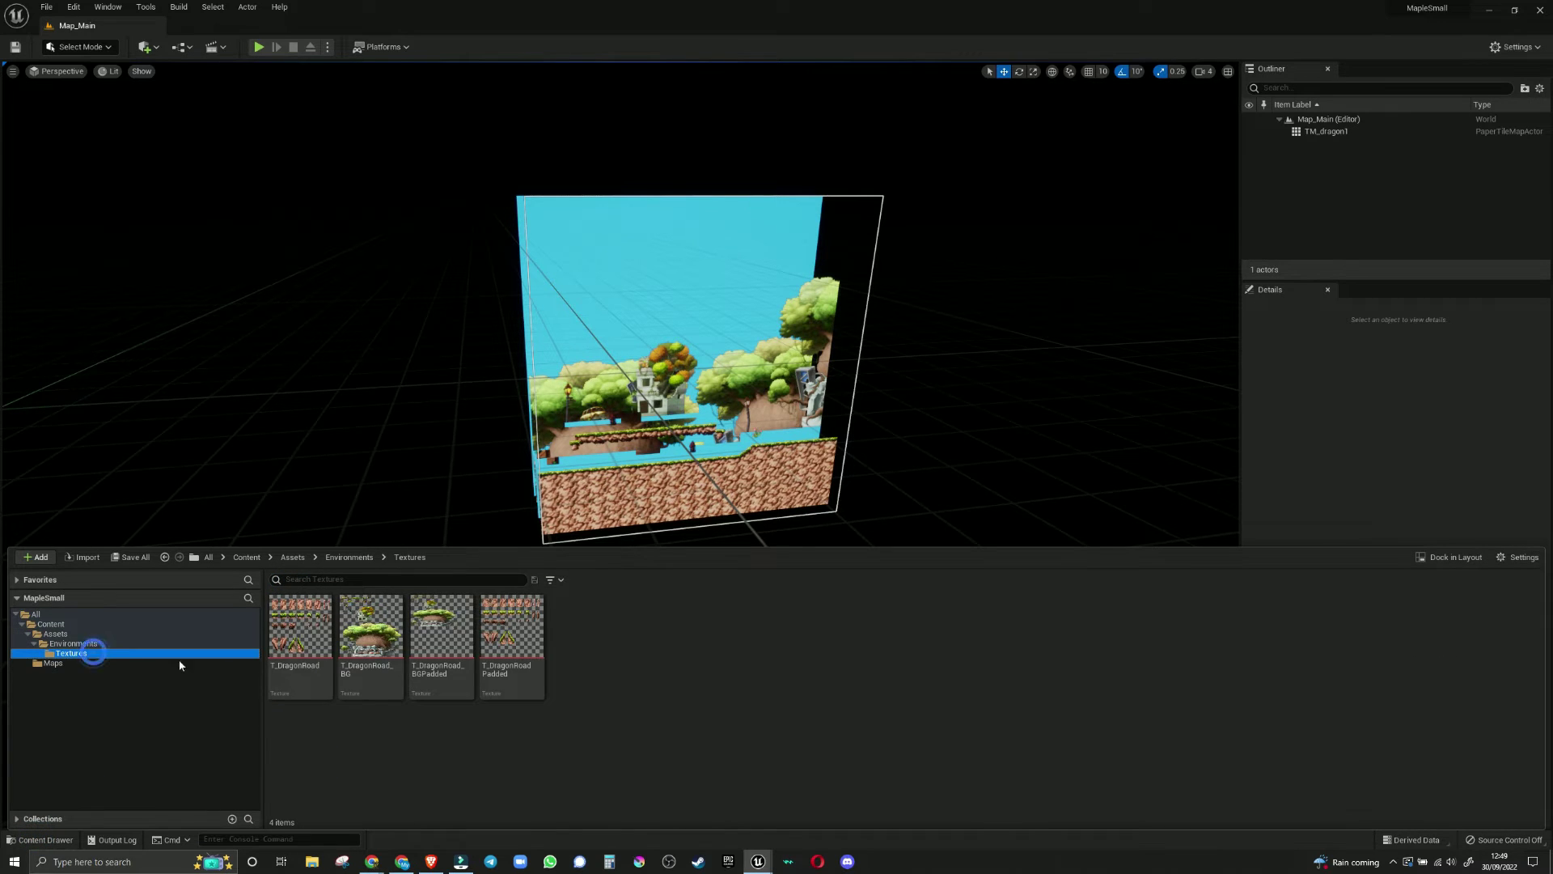
click(104, 644)
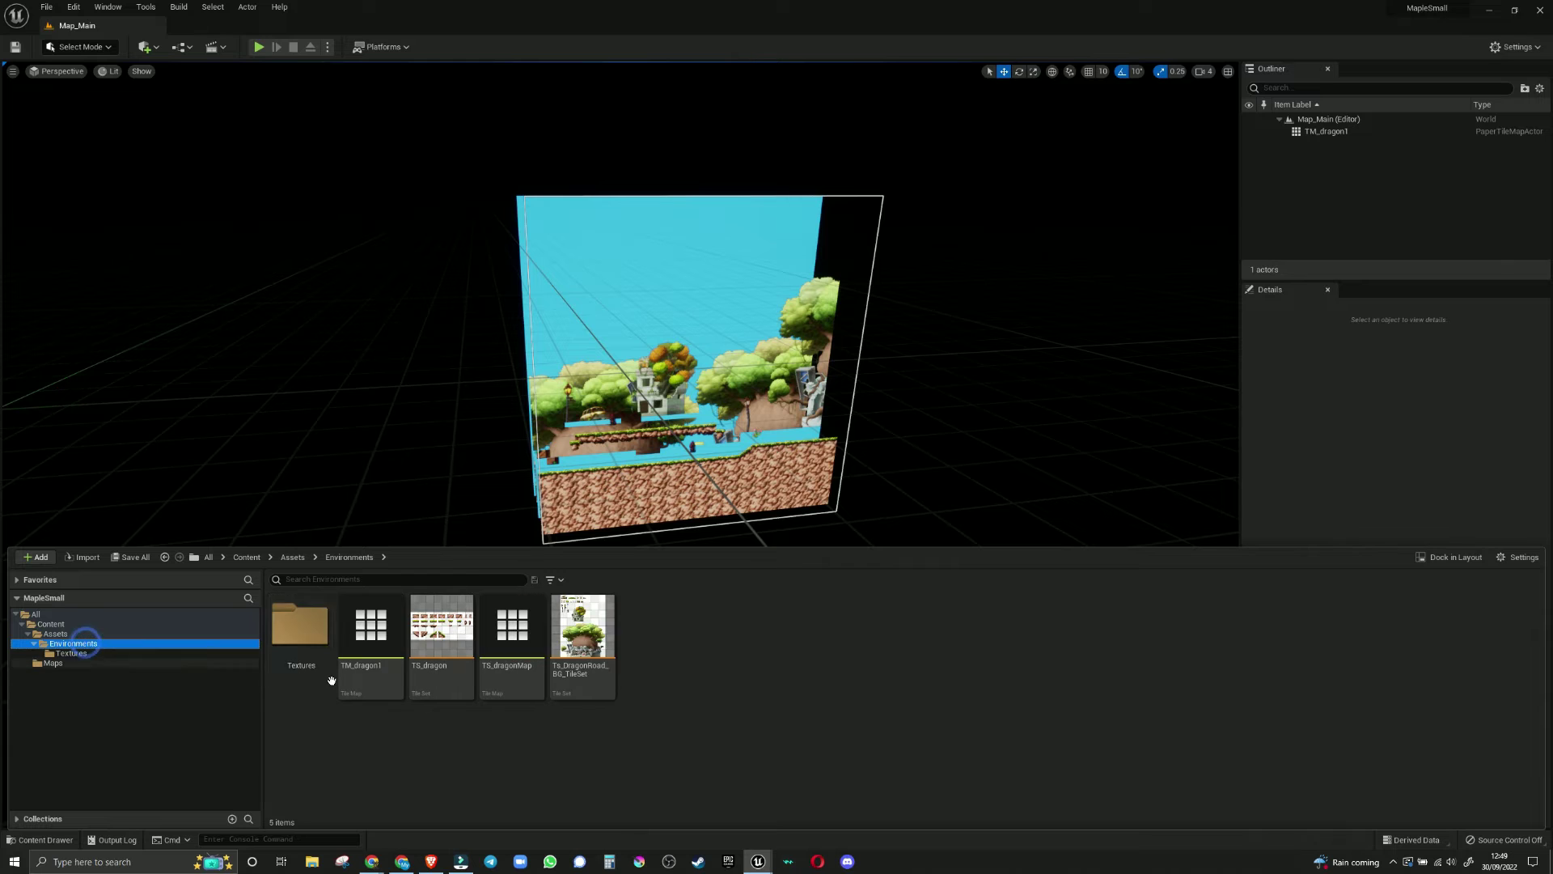
click(386, 681)
double_click(402, 680)
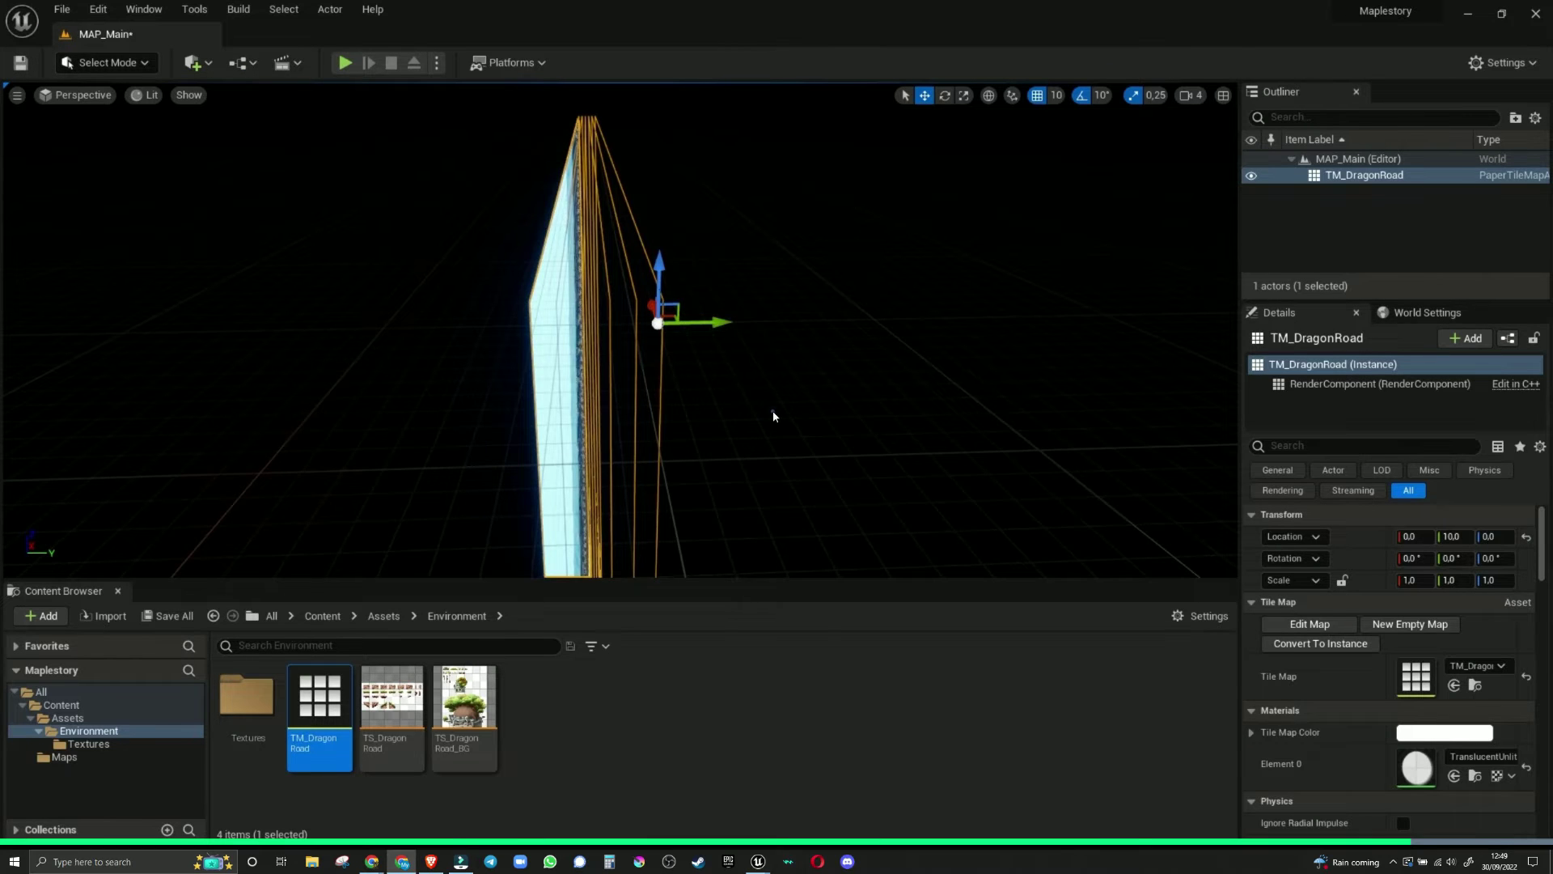
right_drag(773, 415, 773, 416)
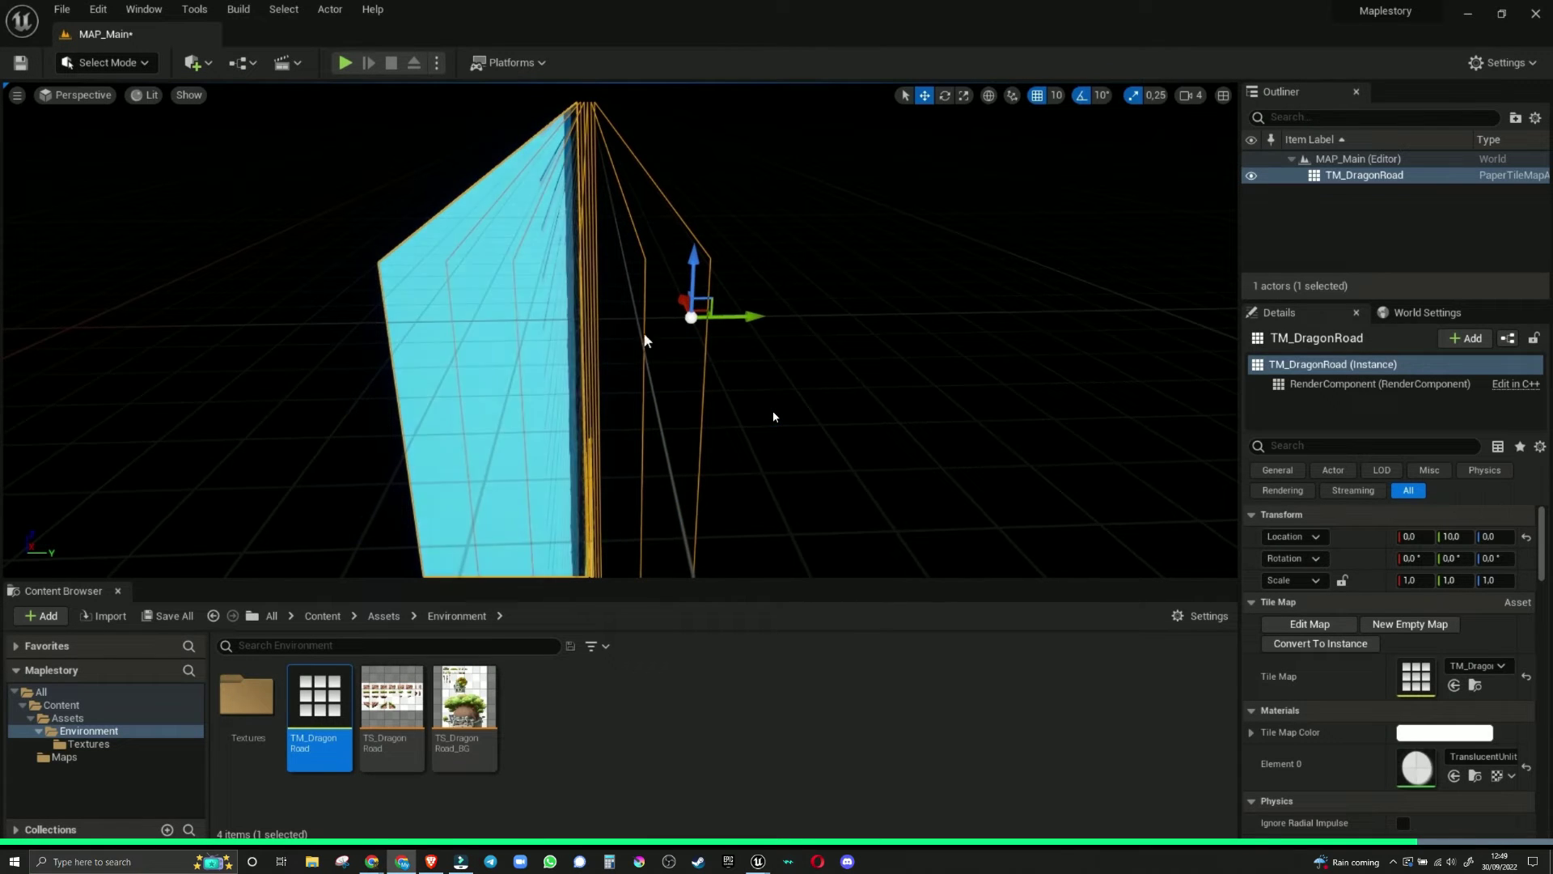
drag(735, 316, 941, 312)
scroll(942, 312, down, 4)
right_drag(732, 343, 809, 411)
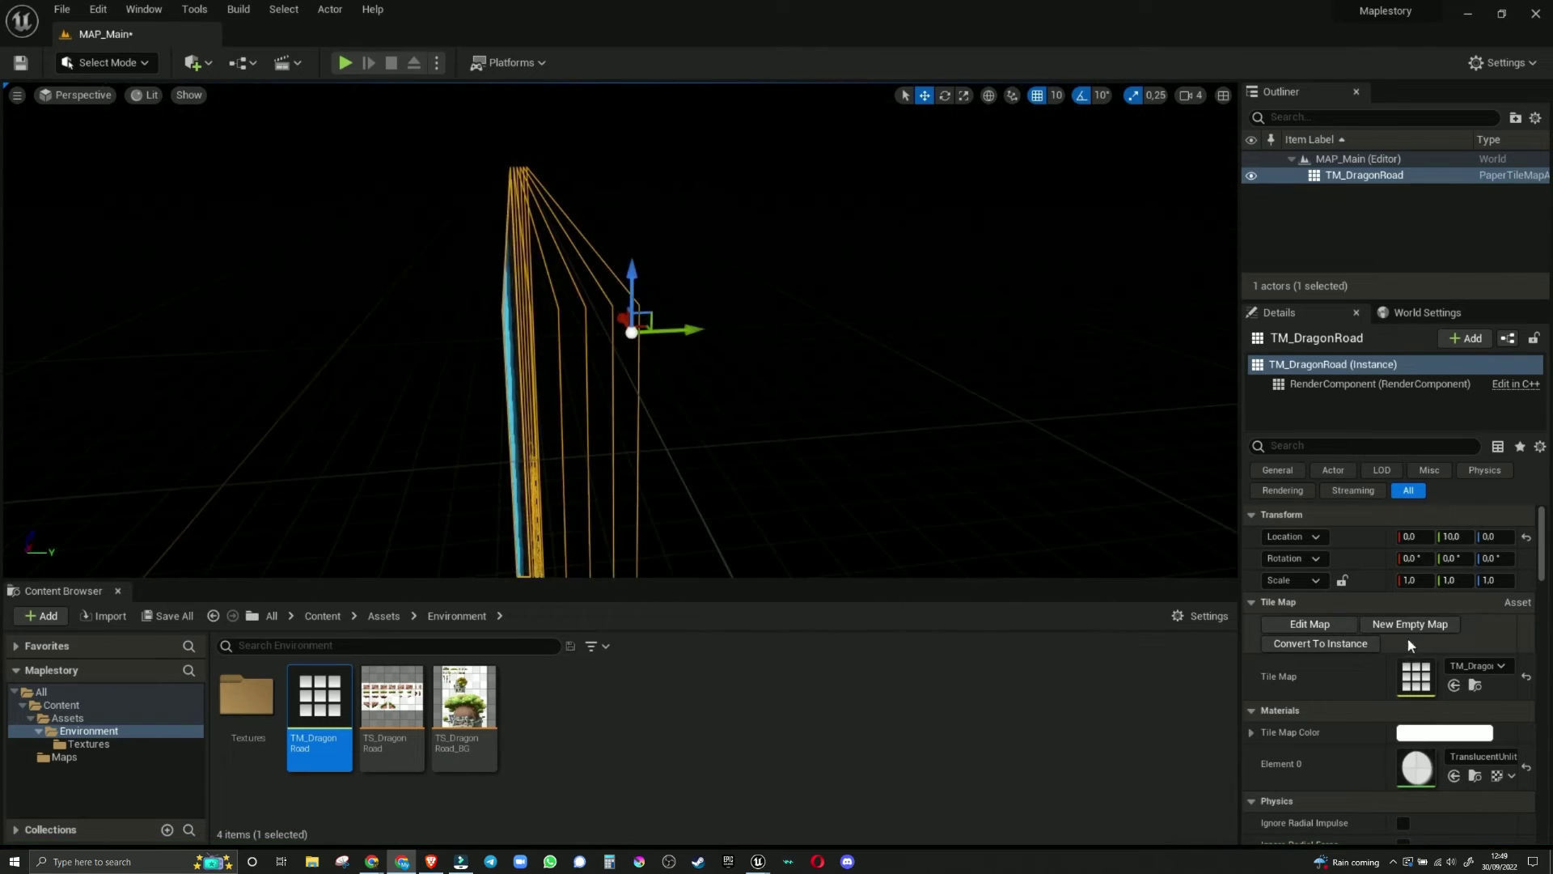
right_drag(702, 348, 779, 431)
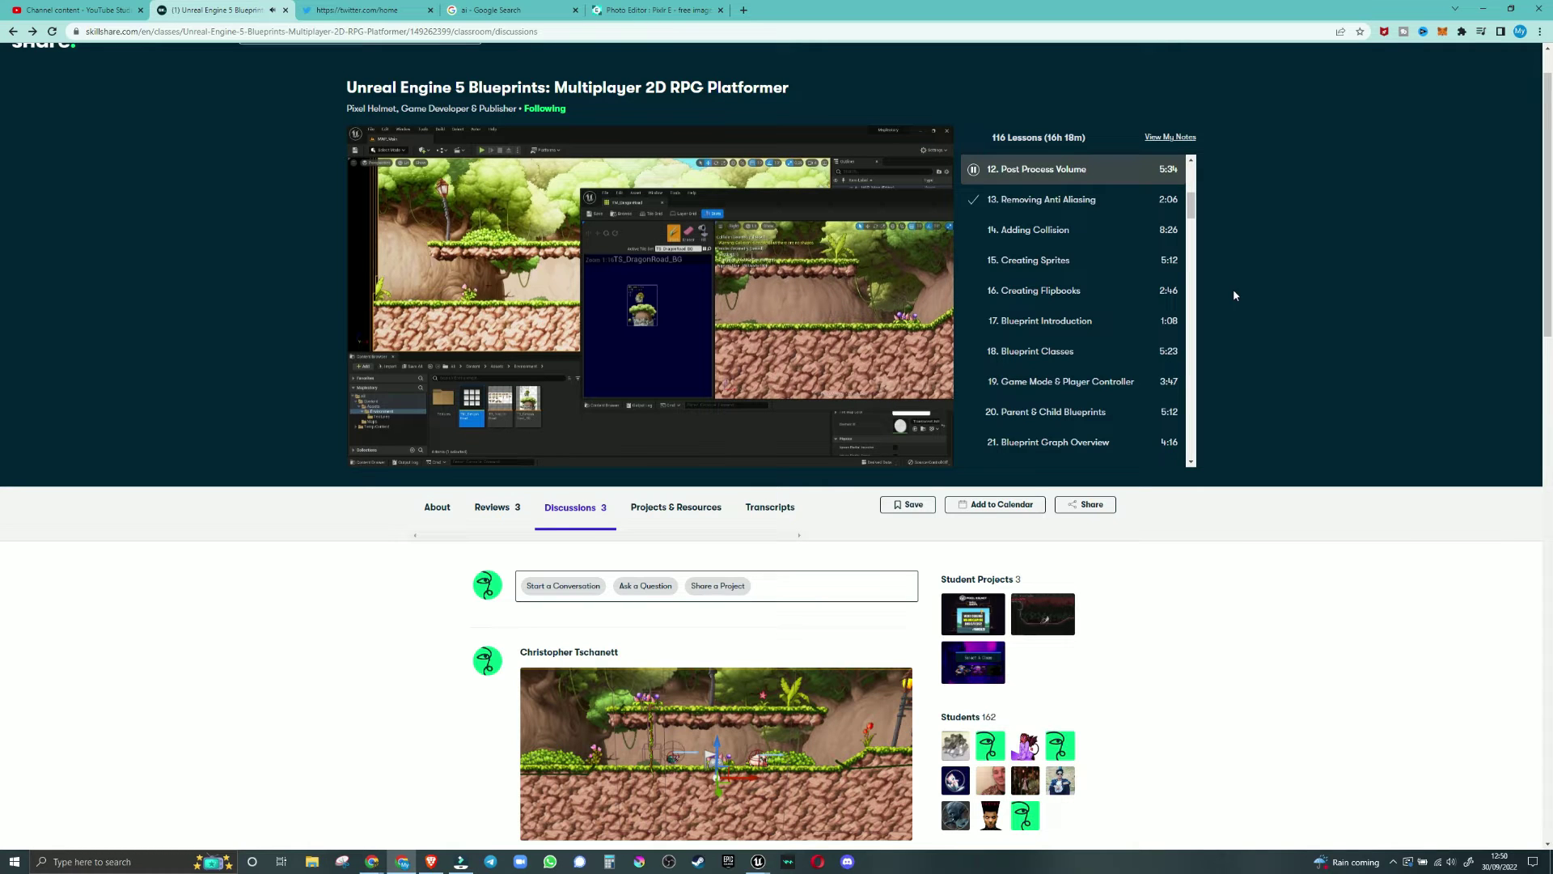
Step: Back in Unreal, orbit, pan and zoom the viewport until it faces the tile map squarely
key(alt+Tab)
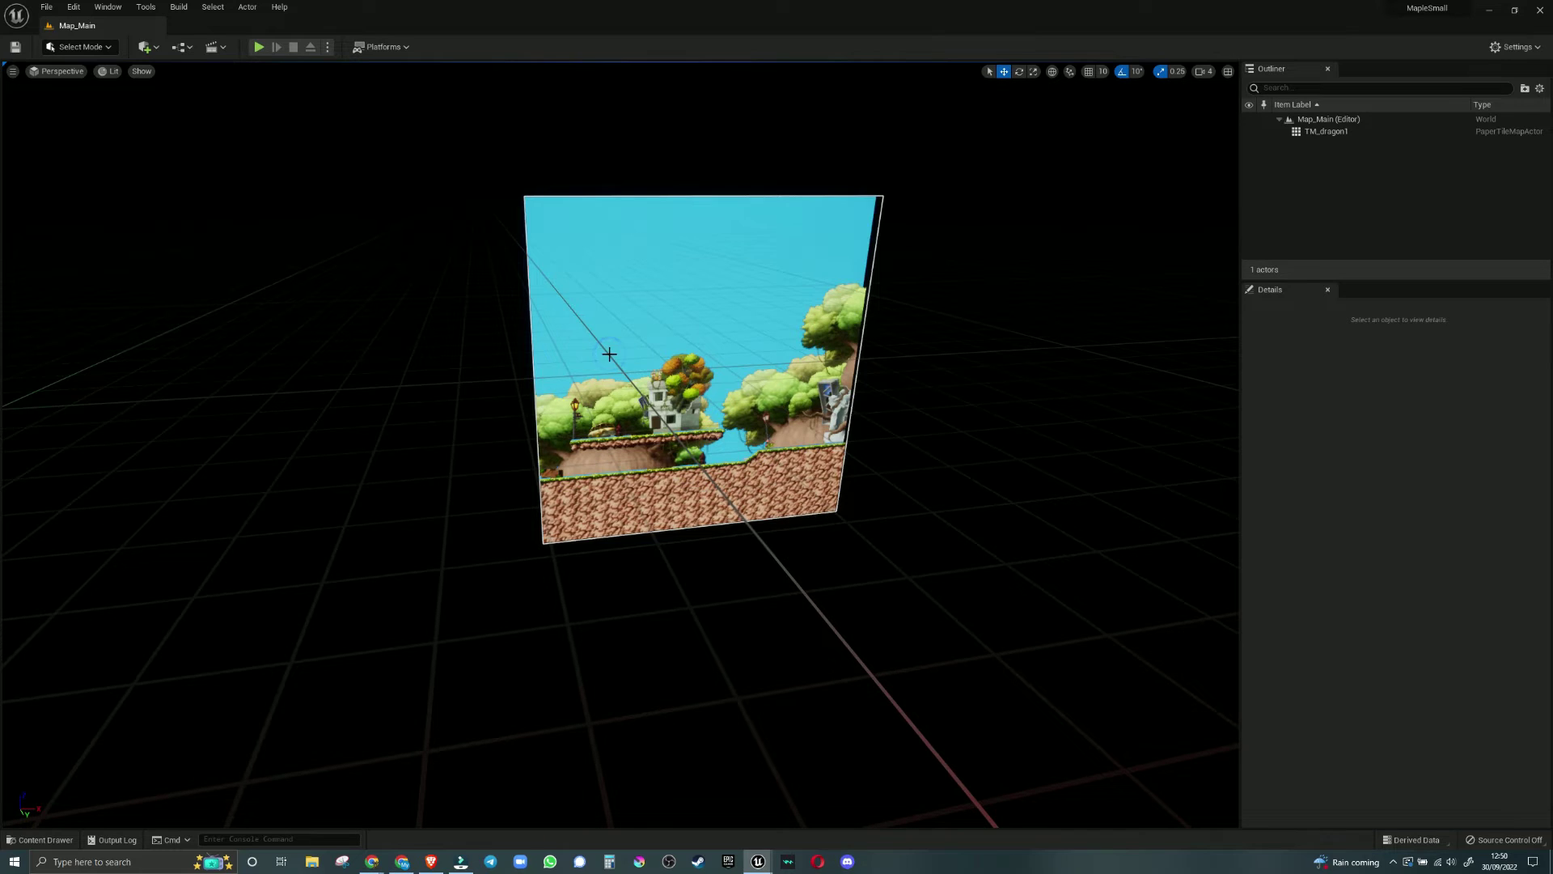
scroll(744, 436, up, 6)
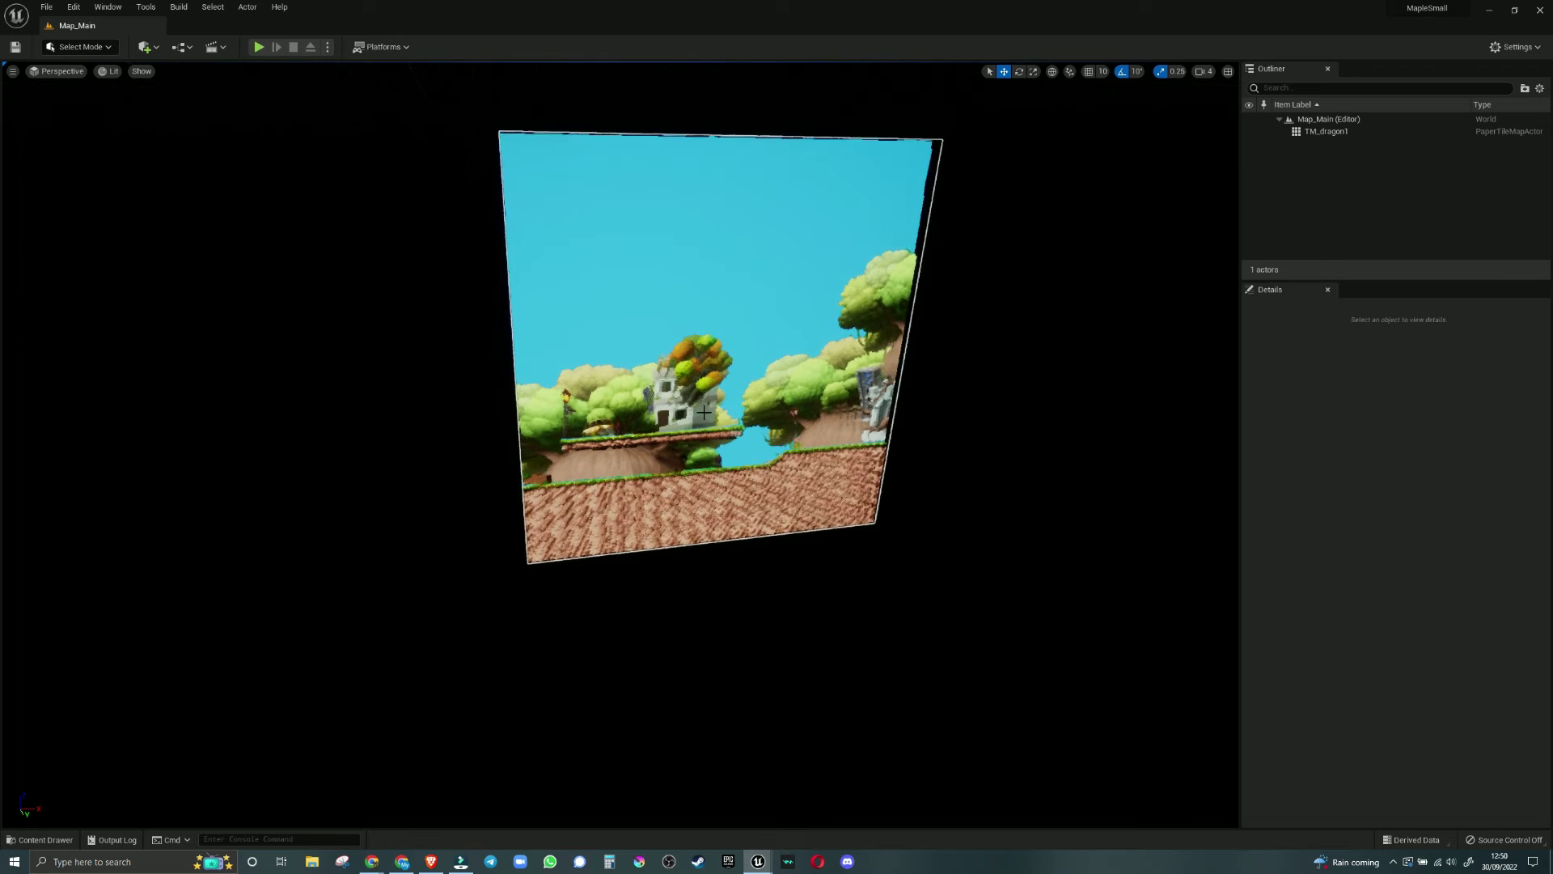
scroll(700, 408, up, 1)
right_drag(1013, 347, 1041, 372)
middle_drag(1031, 591, 1132, 575)
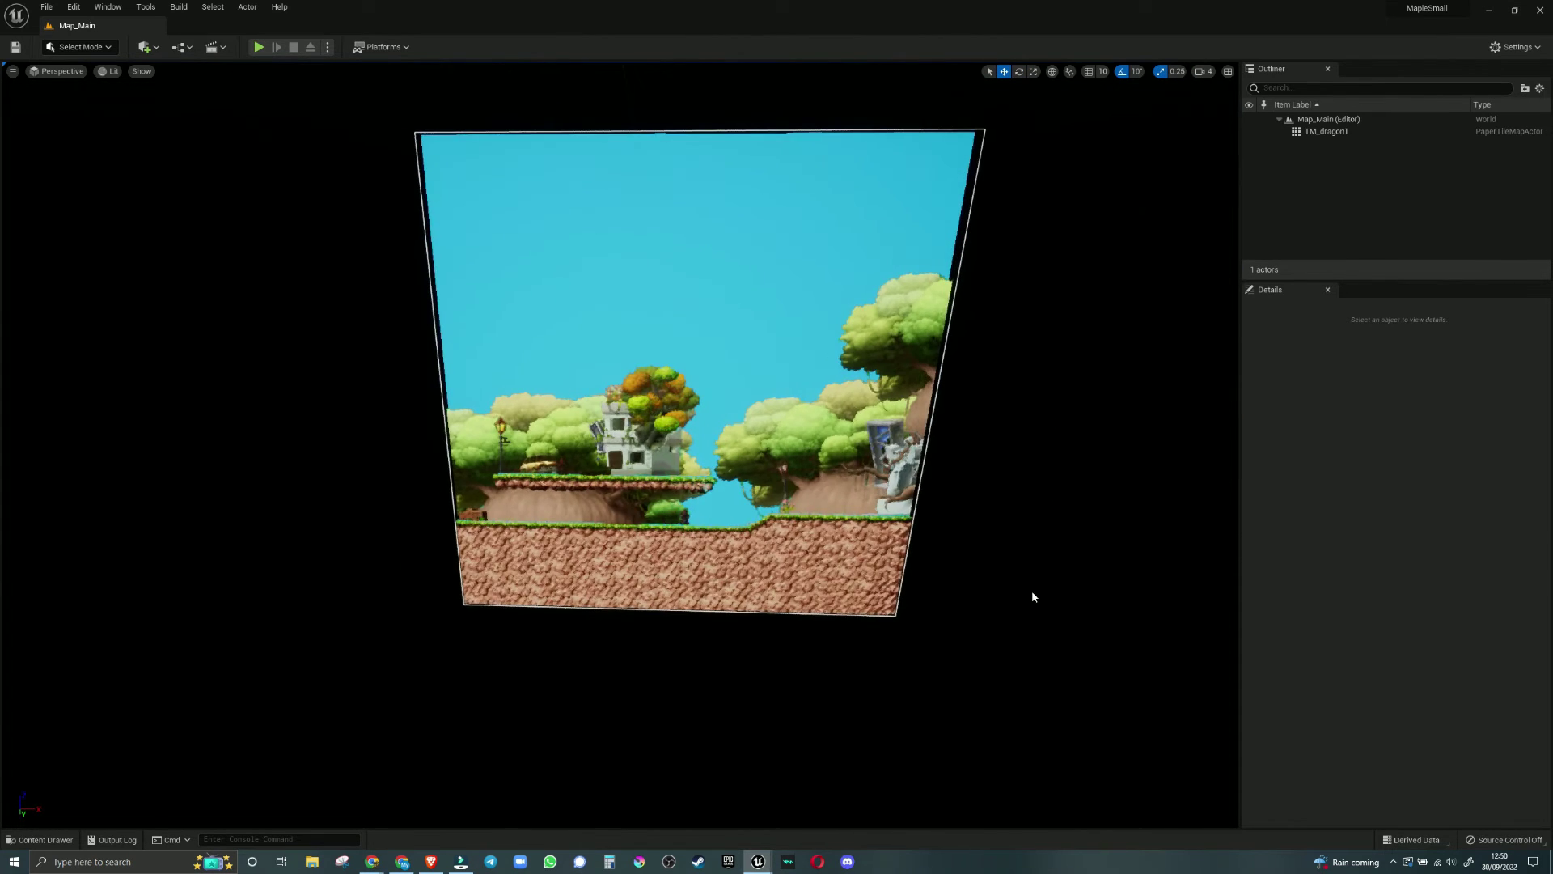
scroll(995, 570, down, 1)
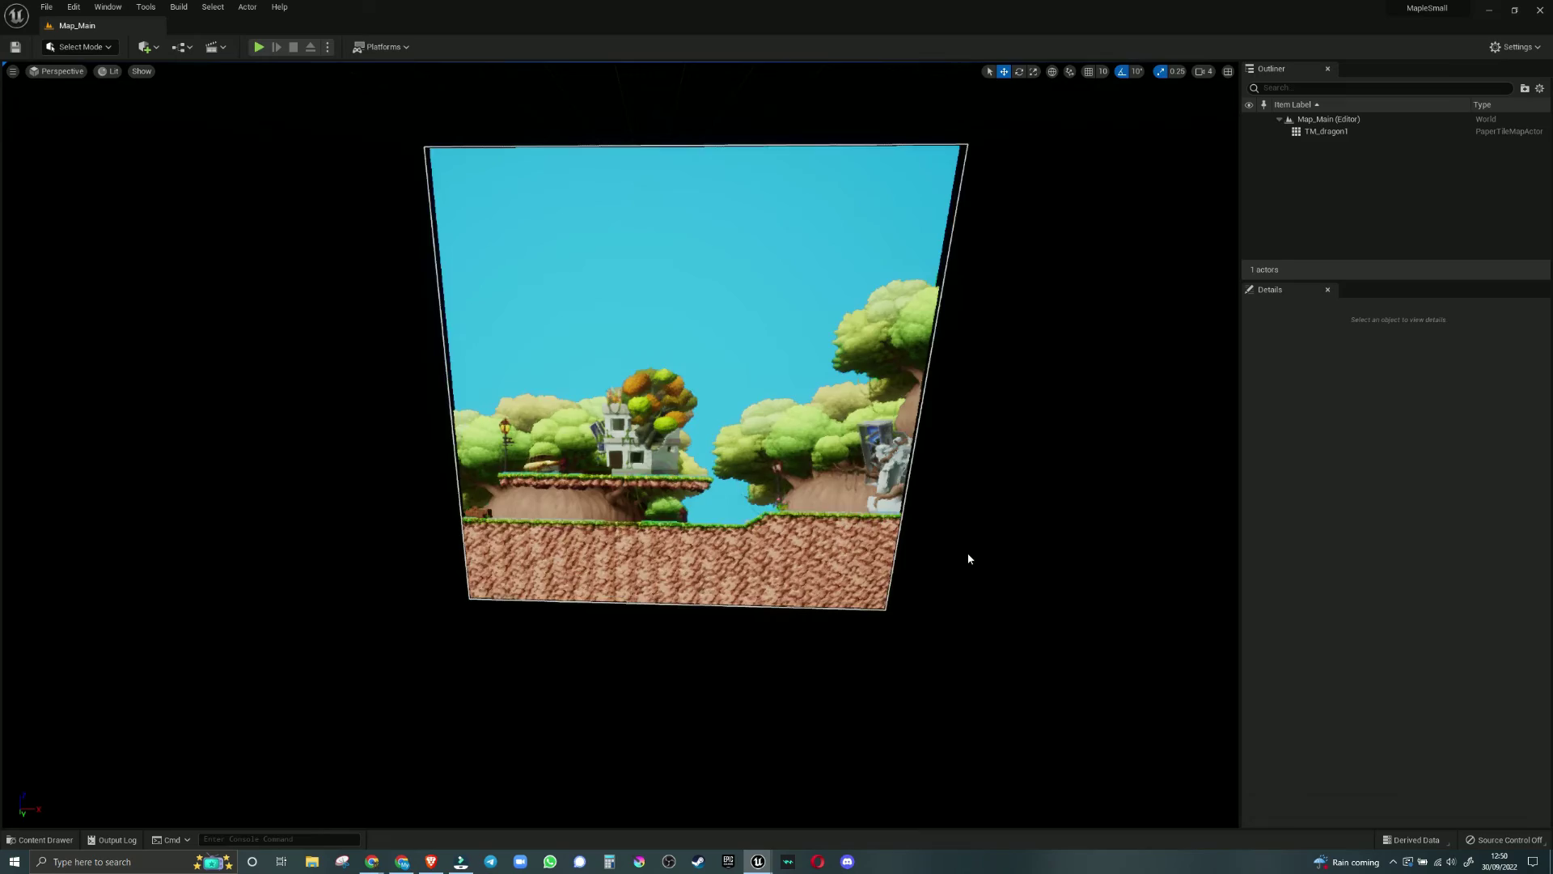
scroll(964, 552, up, 10)
scroll(951, 539, up, 2)
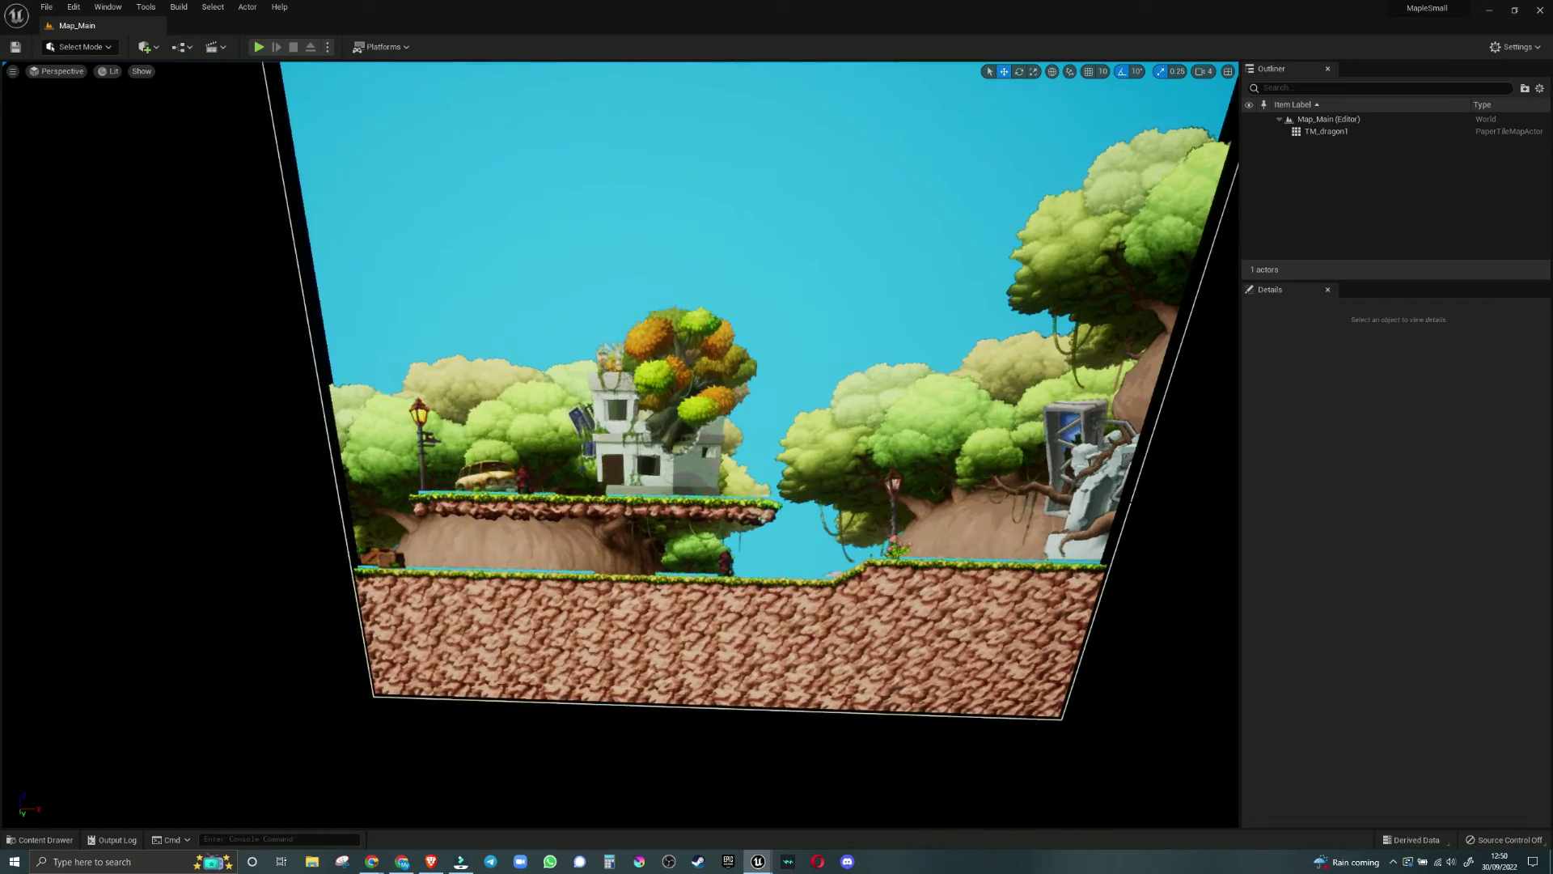
mouse_move(951, 539)
middle_down()
mouse_move(932, 587)
mouse_move(934, 528)
middle_up()
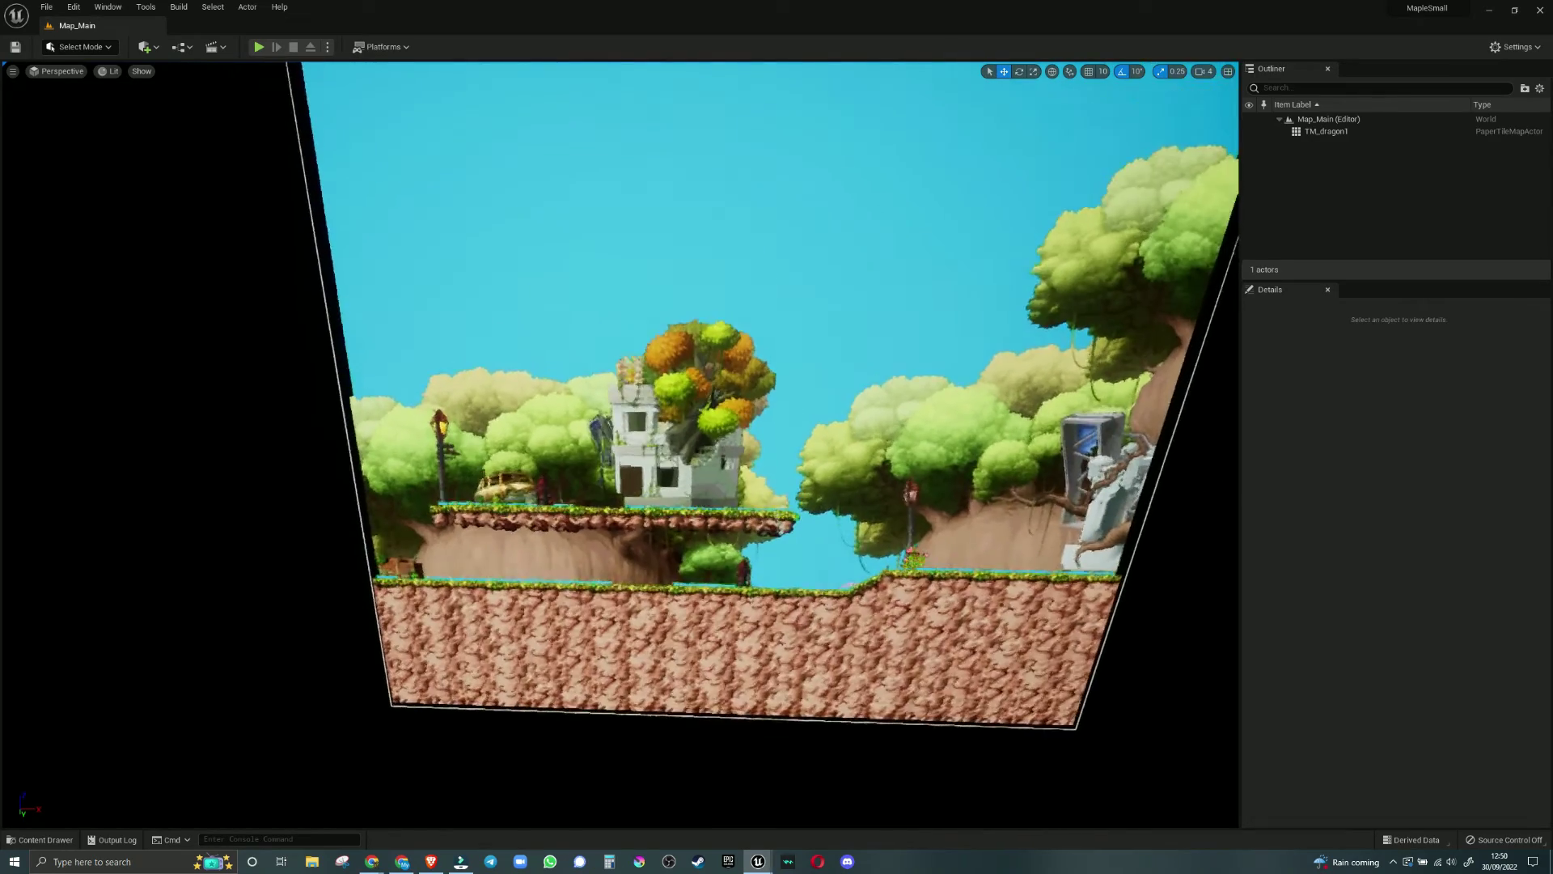
right_drag(1200, 487, 1197, 397)
middle_drag(1200, 487, 1207, 631)
scroll(847, 629, up, 4)
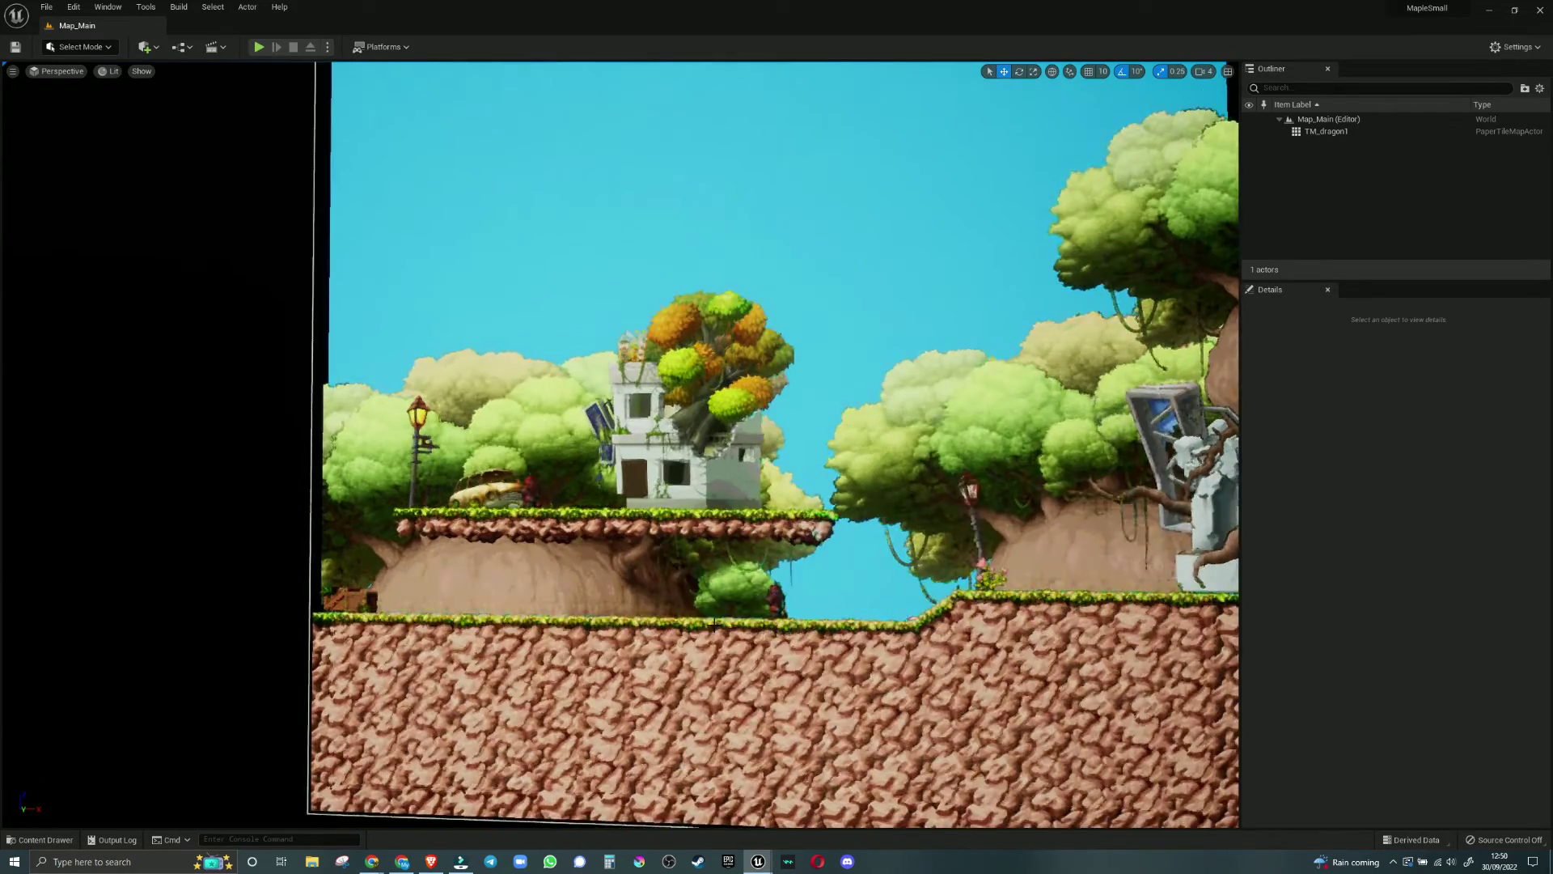
Step: Open TM_dragon1 from the Content Drawer's Environments folder in the tile map editor
click(51, 840)
click(119, 643)
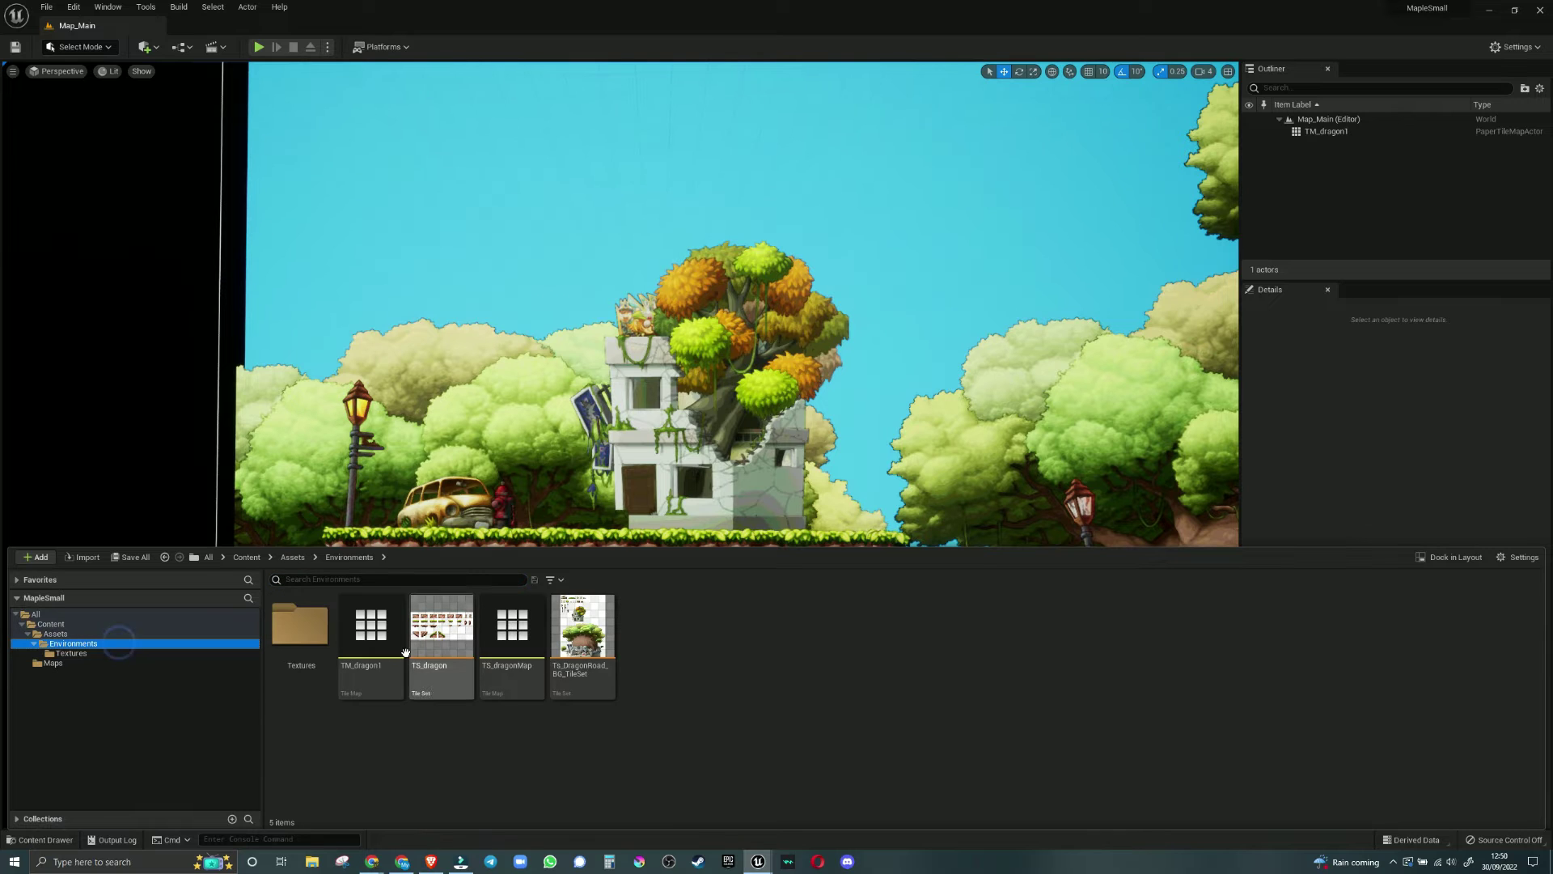
double_click(366, 639)
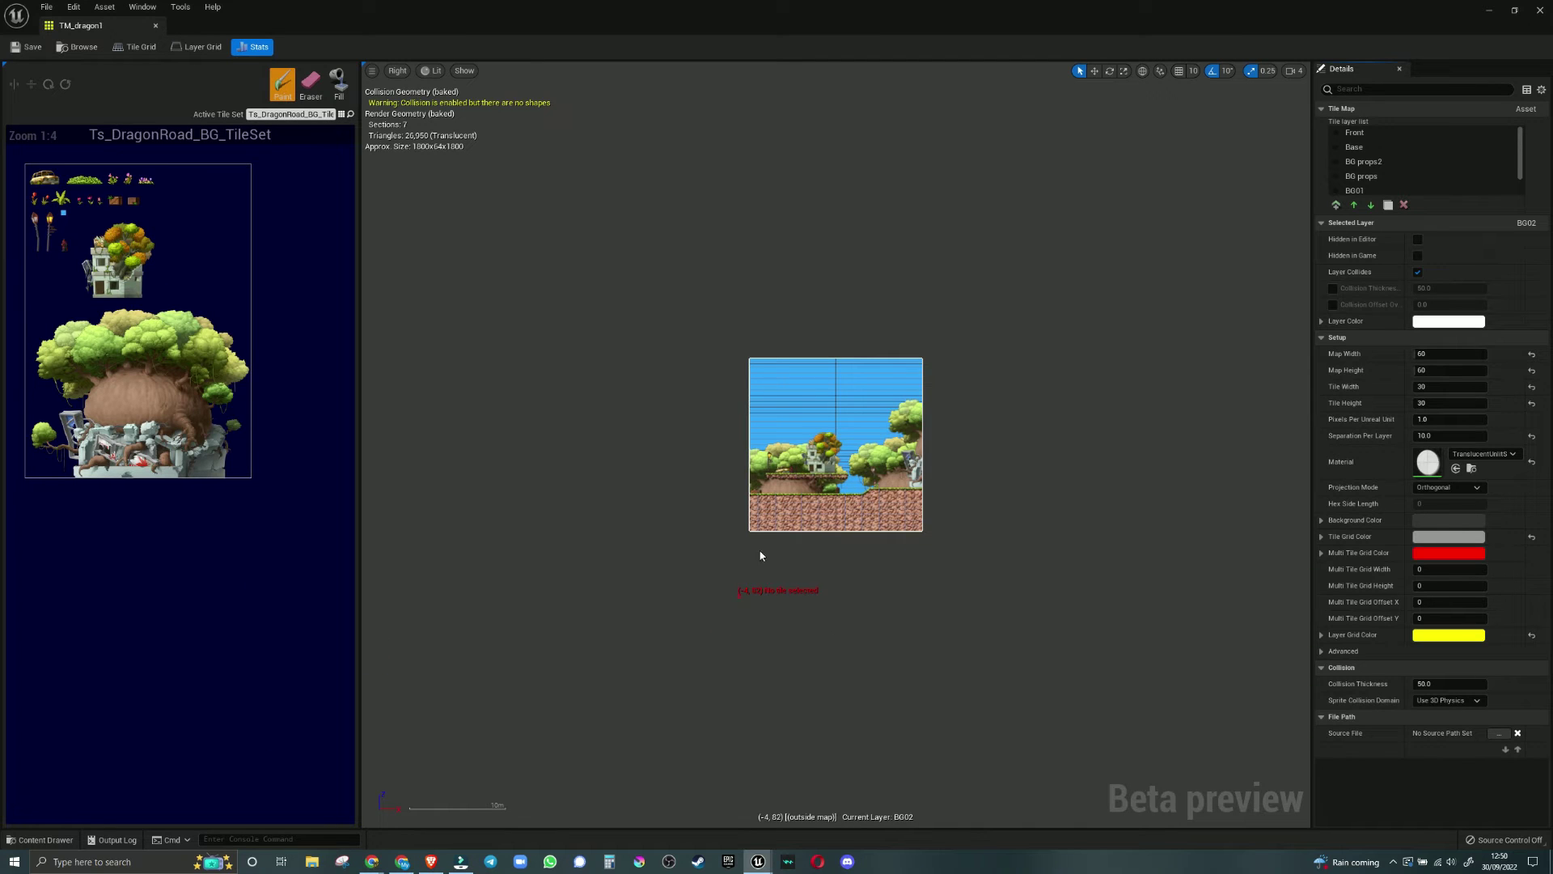
Step: Float the TM_dragon1 editor, enlarge it, and dock it as a tab beside Map_Main
click(155, 25)
drag(458, 237, 843, 369)
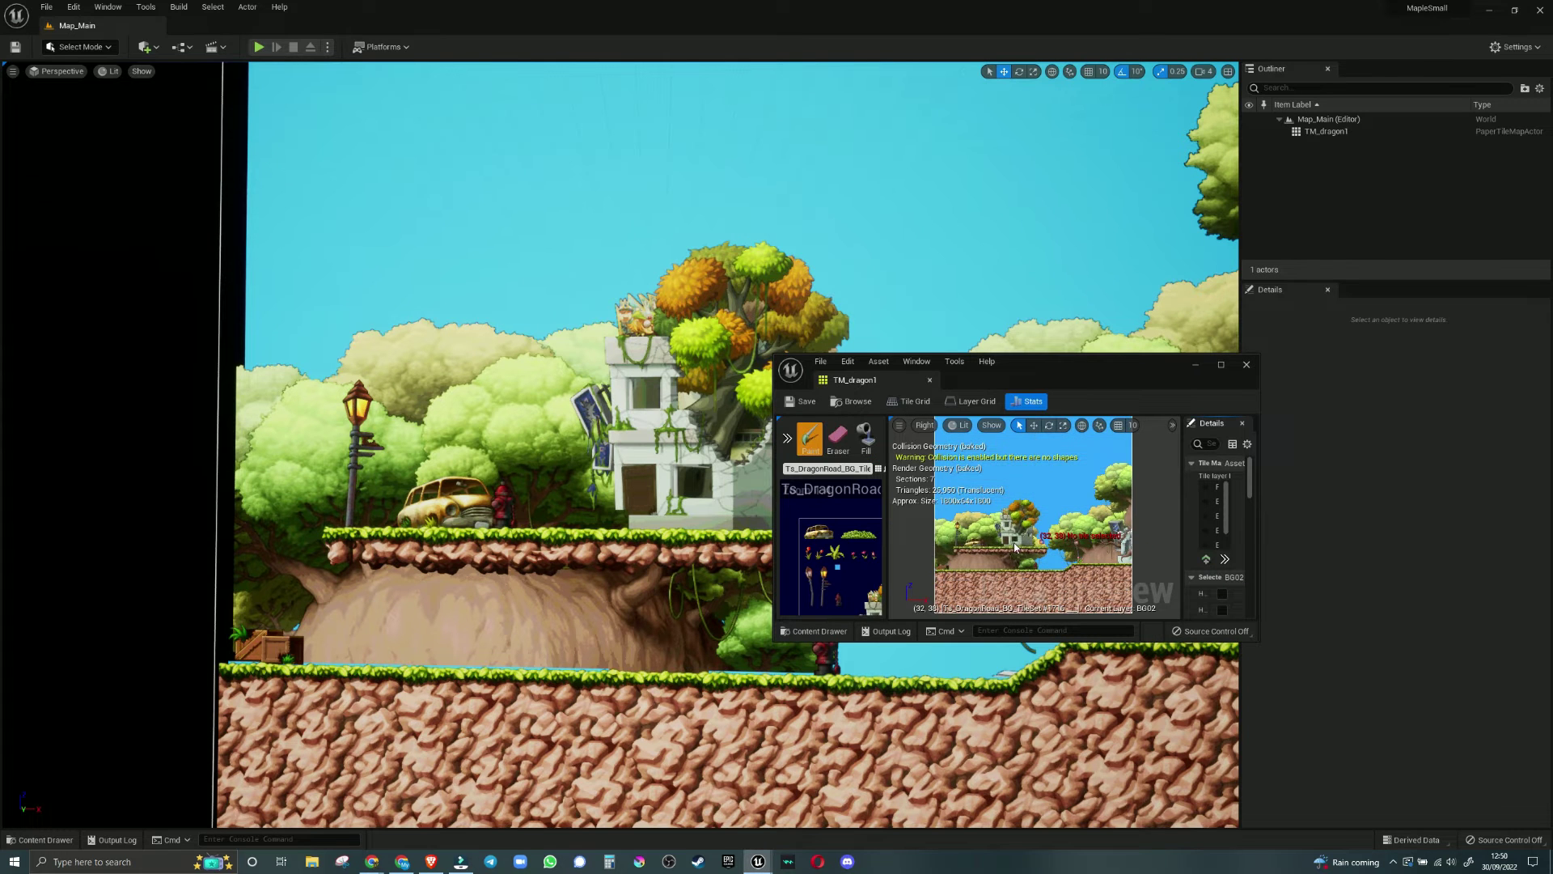
scroll(1015, 547, up, 4)
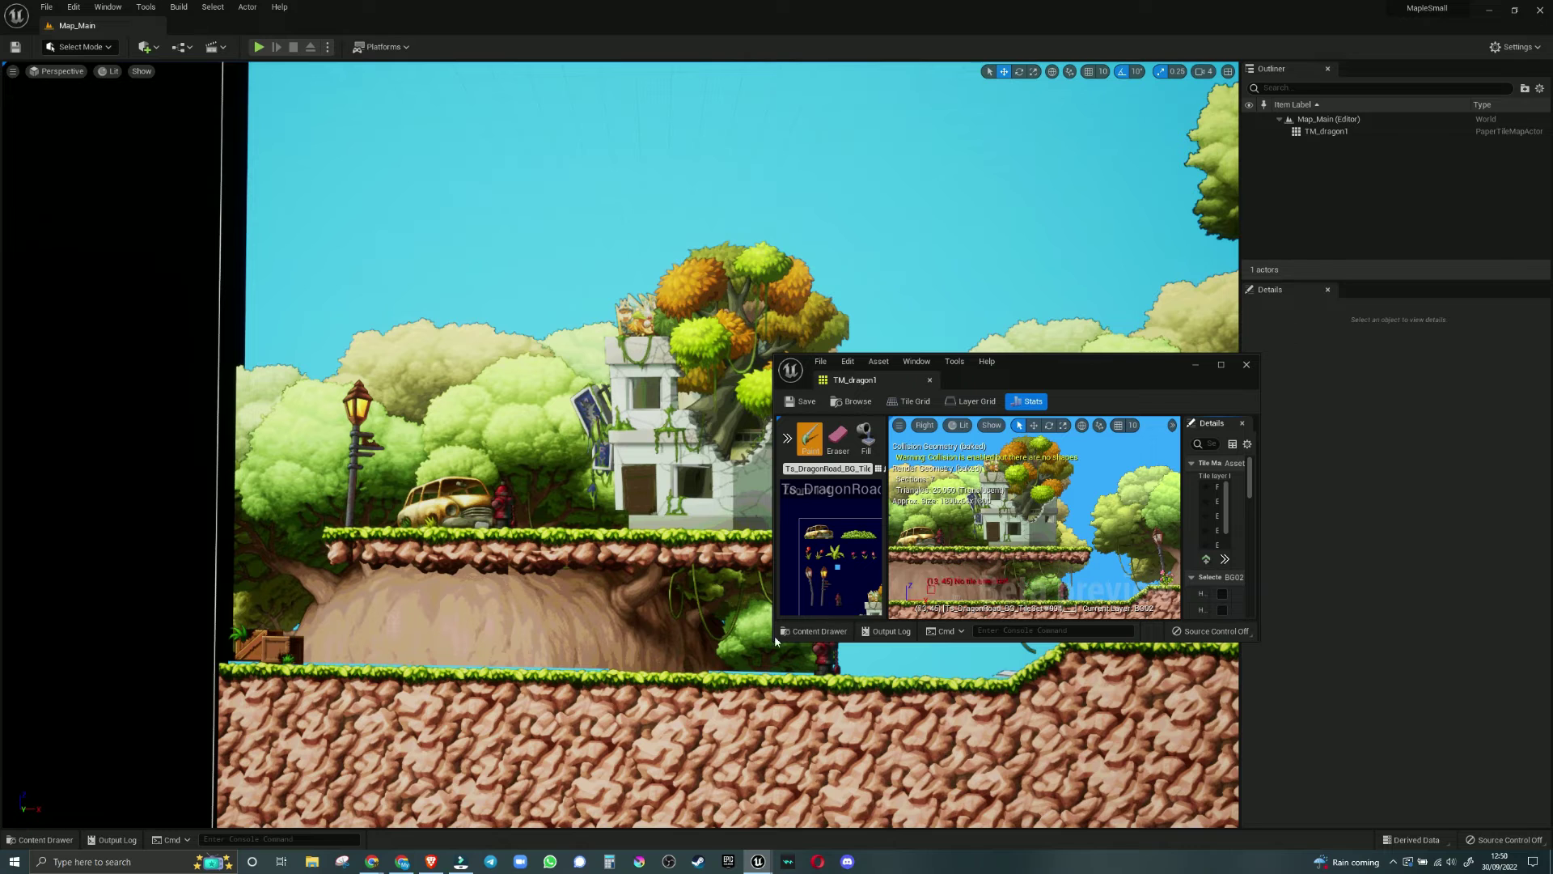
drag(774, 639, 655, 730)
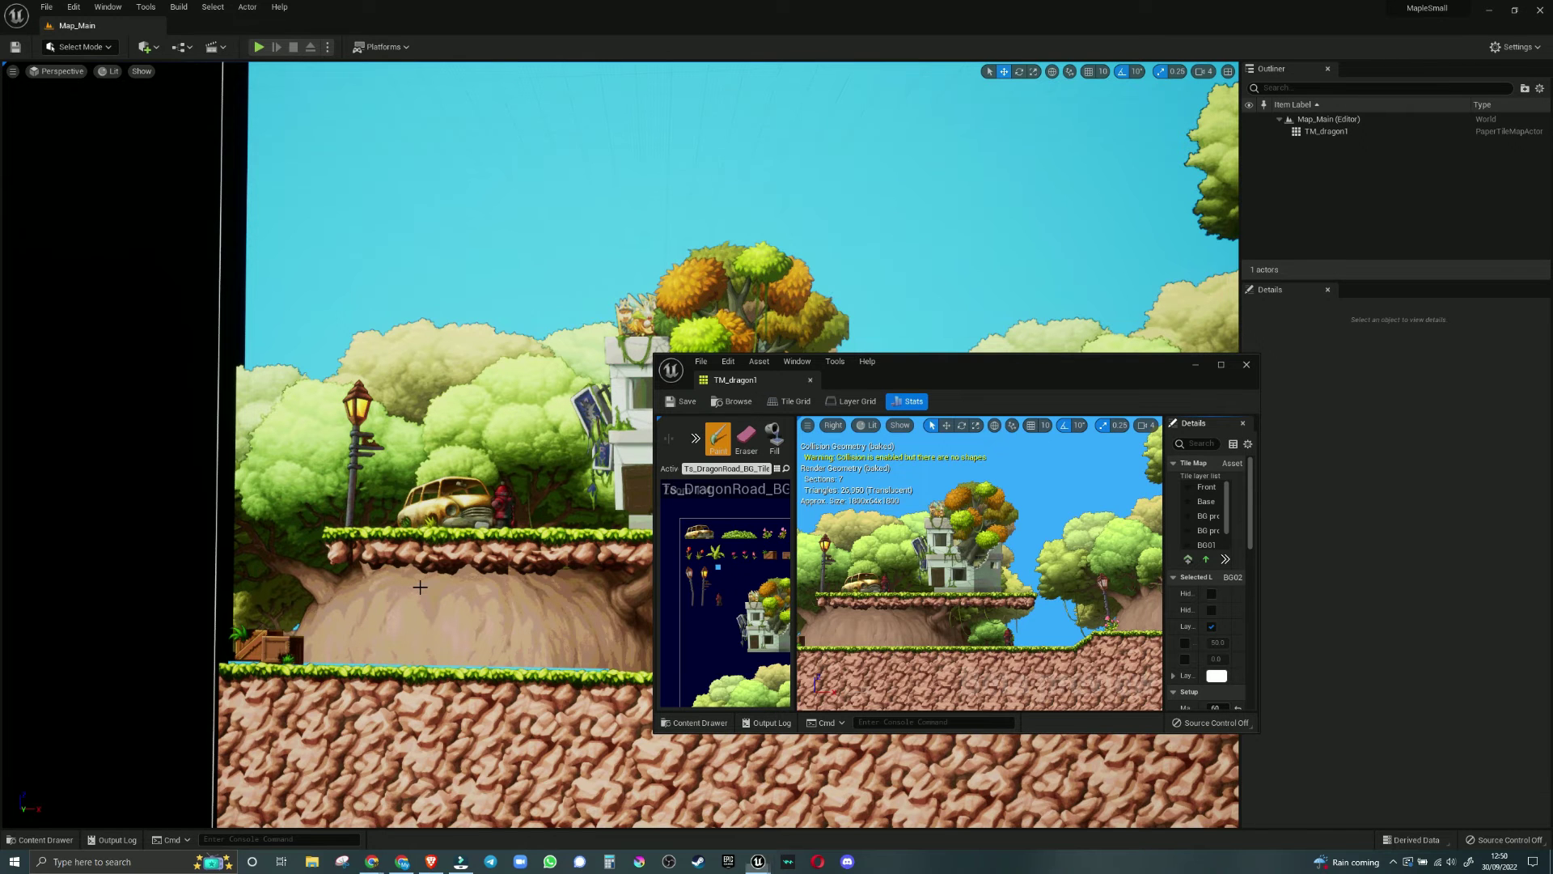
drag(760, 376, 106, 30)
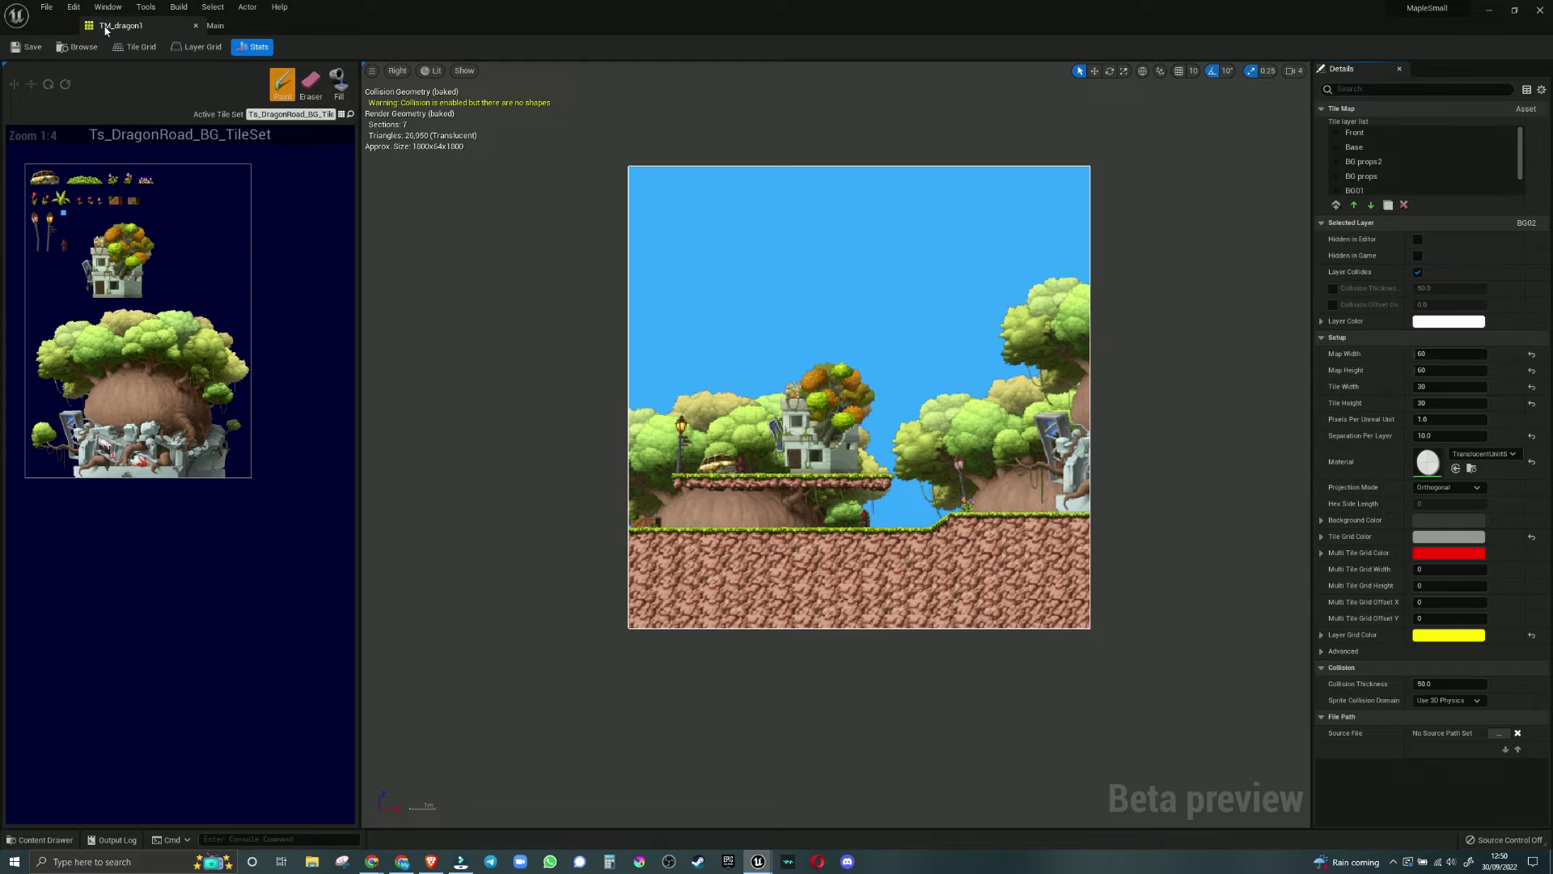
drag(212, 27, 220, 30)
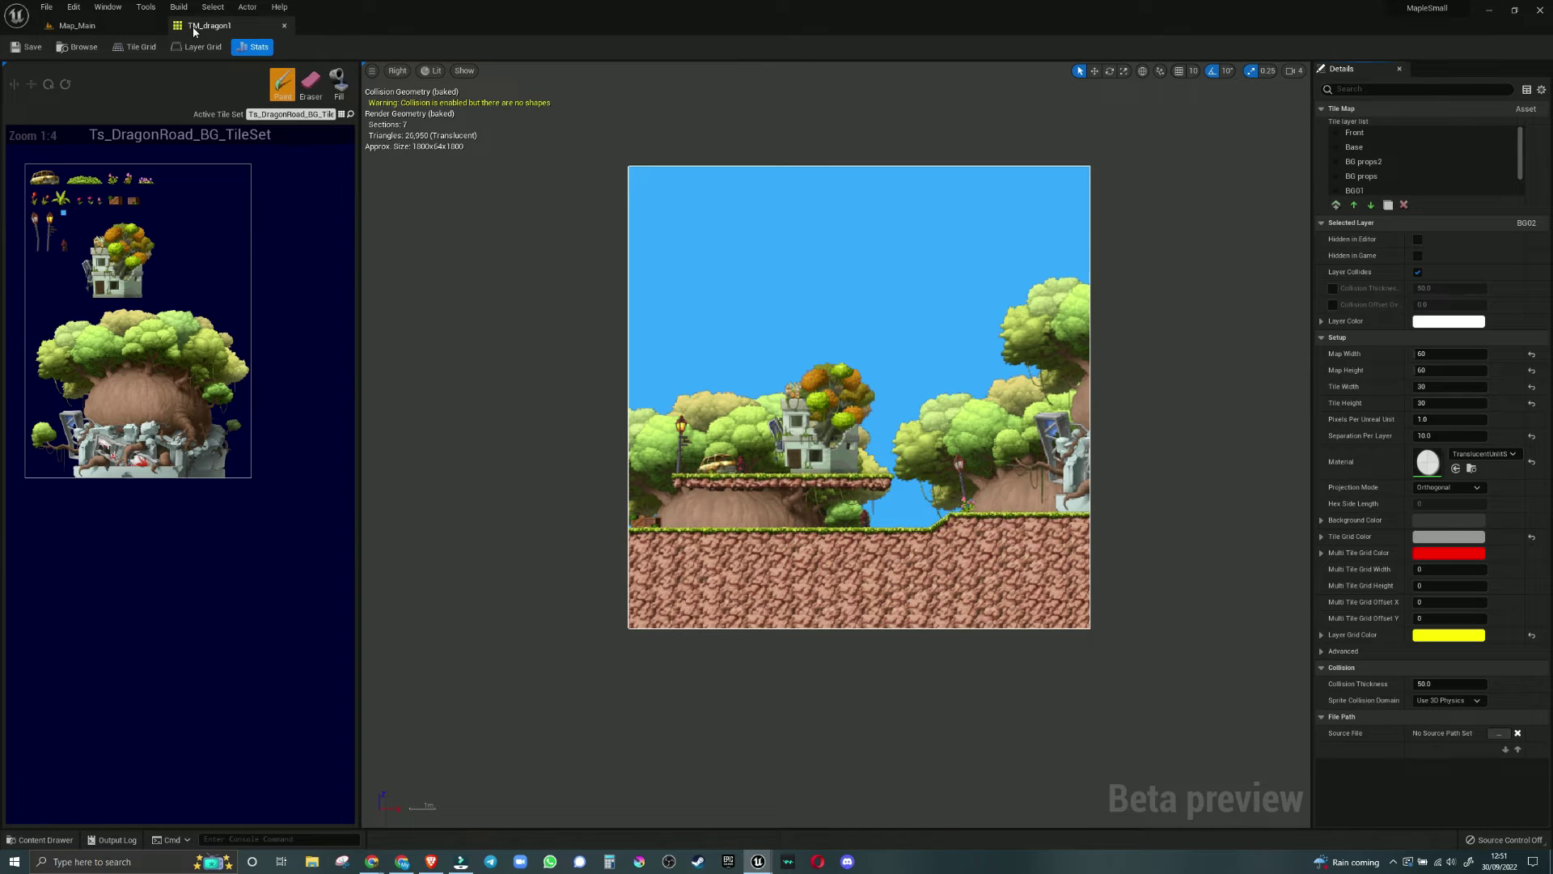
Step: Flip between the TM_dragon1 and Map_Main tabs, check the lesson, and end on Map_Main
click(183, 31)
click(78, 26)
click(199, 26)
mouse_move(199, 26)
mouse_down()
mouse_move(585, 285)
mouse_move(868, 253)
mouse_move(772, 178)
mouse_move(825, 188)
mouse_move(175, 27)
mouse_up()
key(alt+Tab)
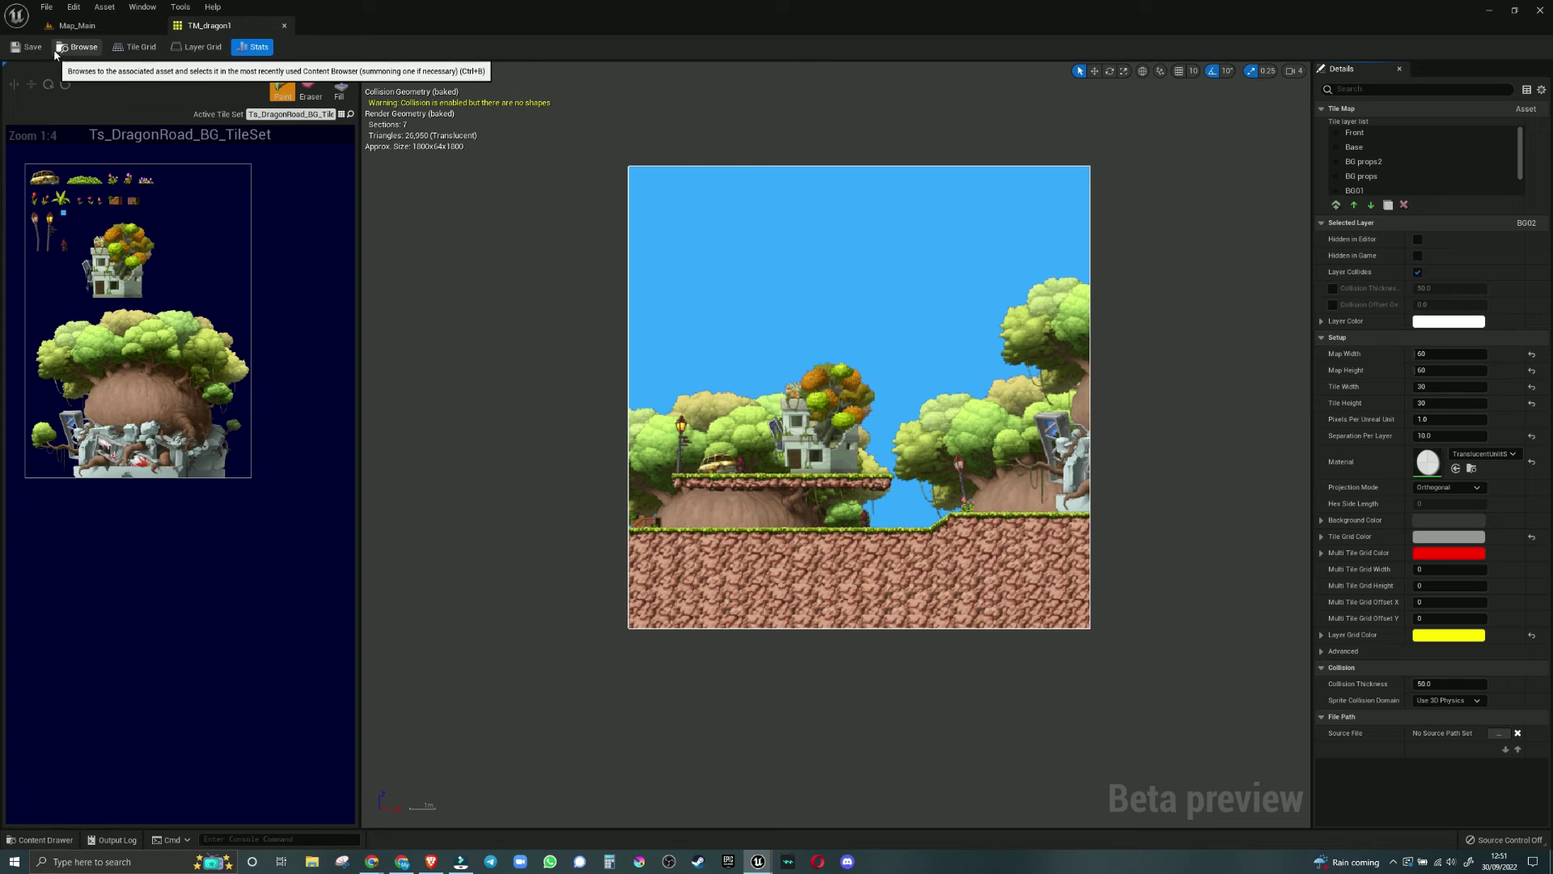
click(77, 25)
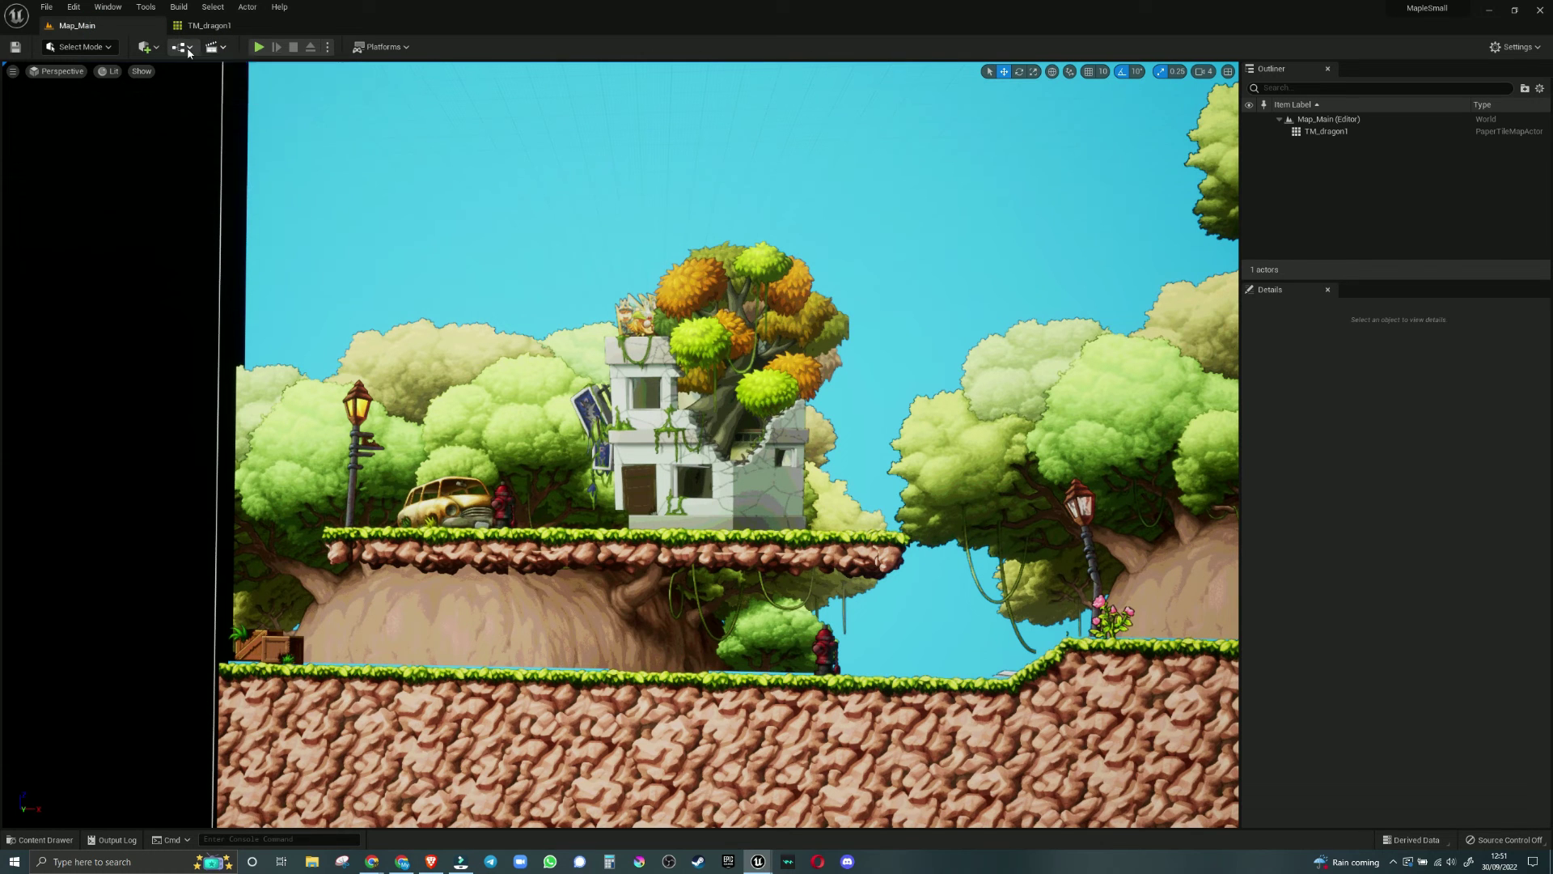
Step: Add a Sky Atmosphere and a Post Process Volume to the level
click(158, 48)
key(alt+Tab)
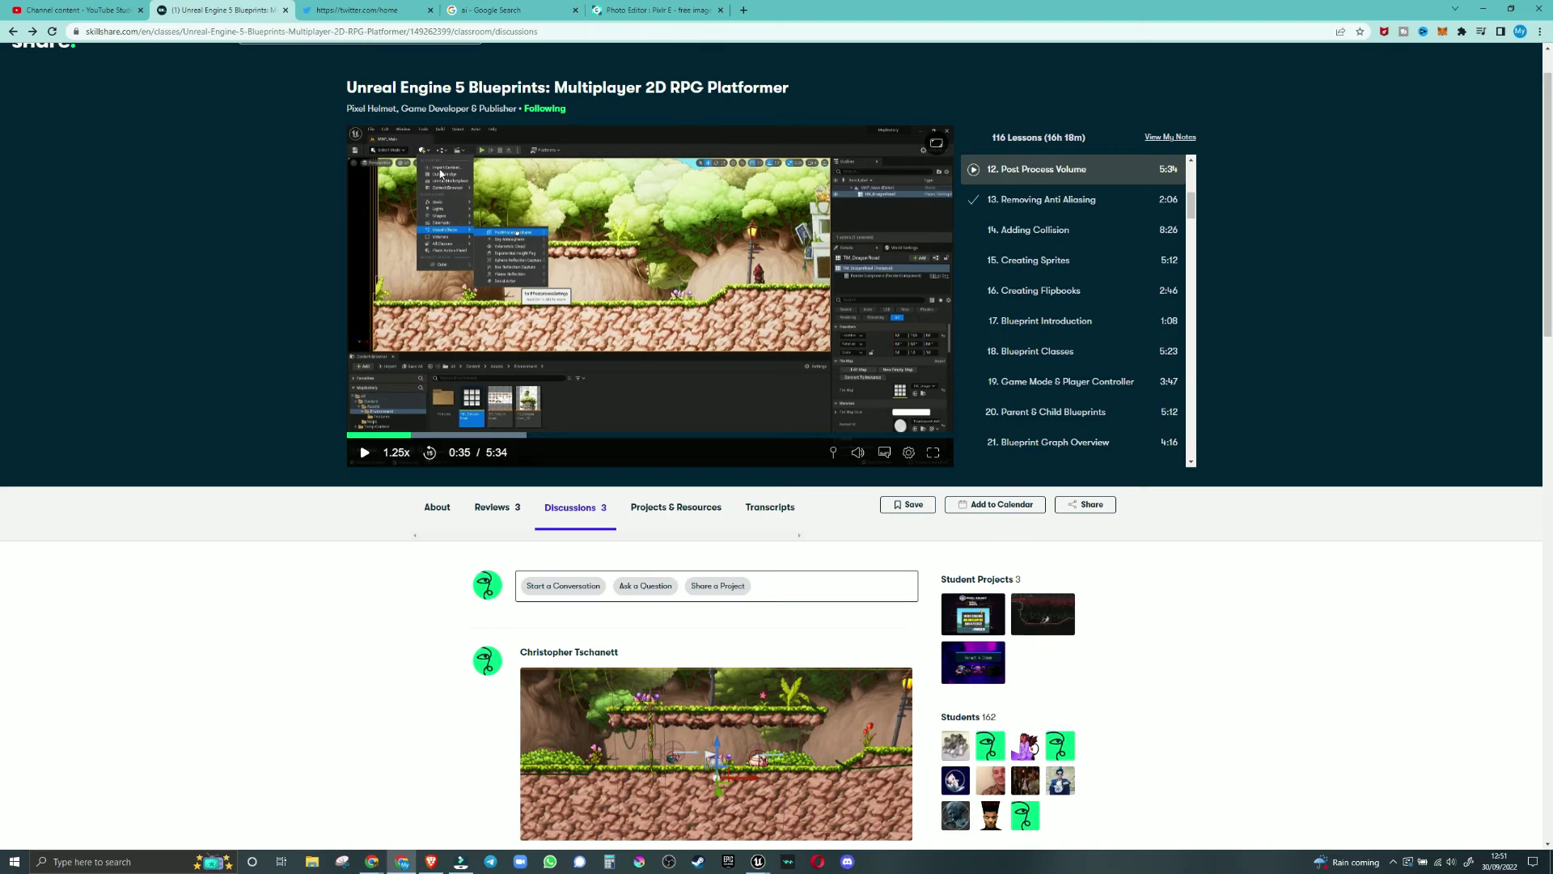
key(alt+Tab)
mouse_move(195, 197)
click(316, 217)
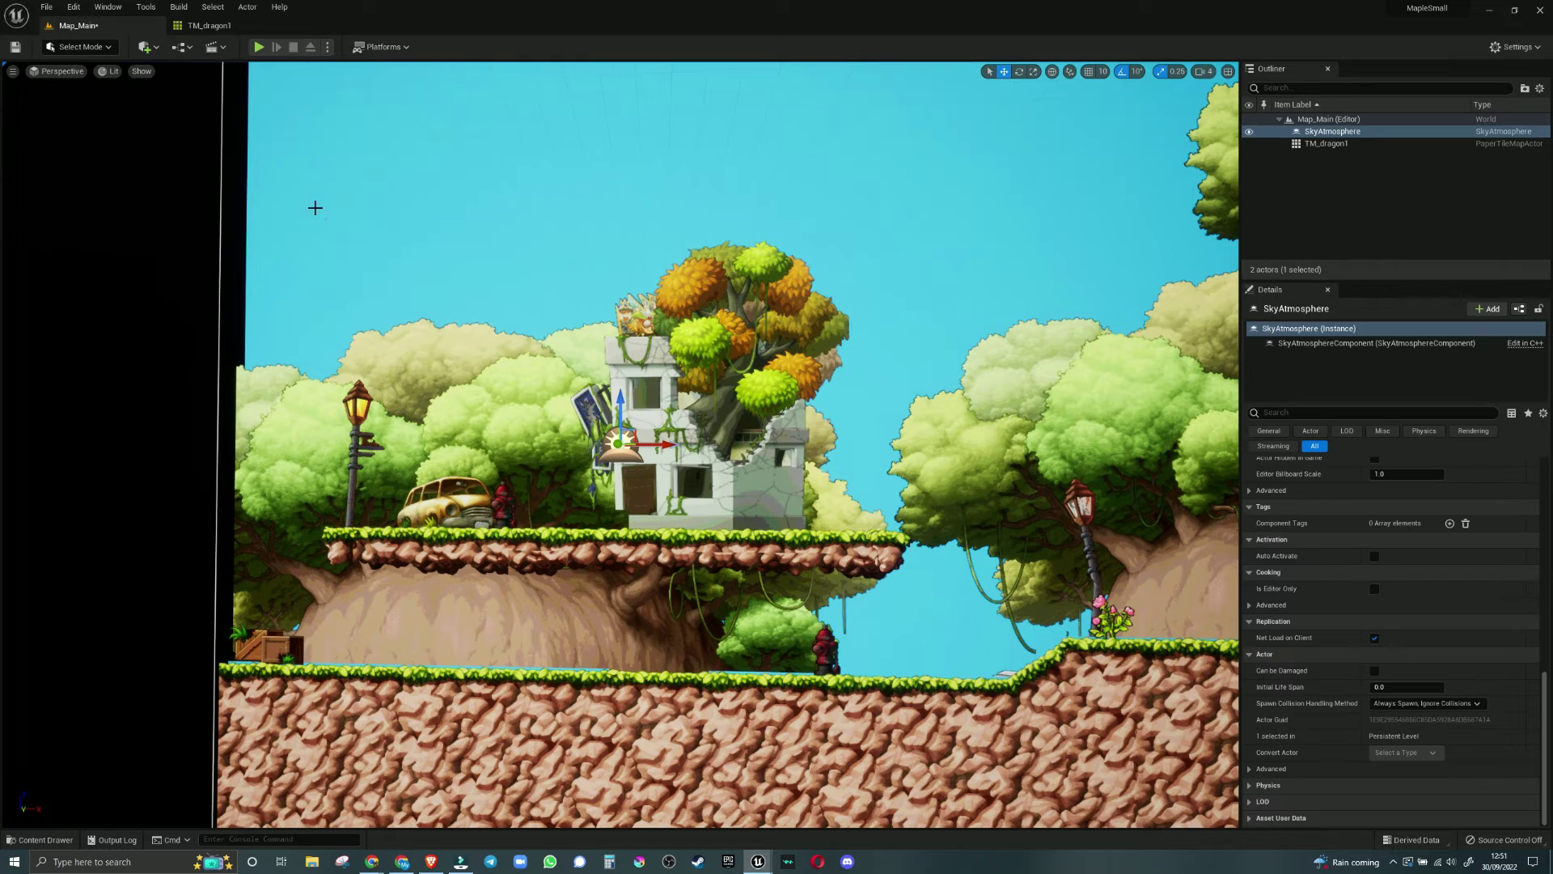
click(147, 47)
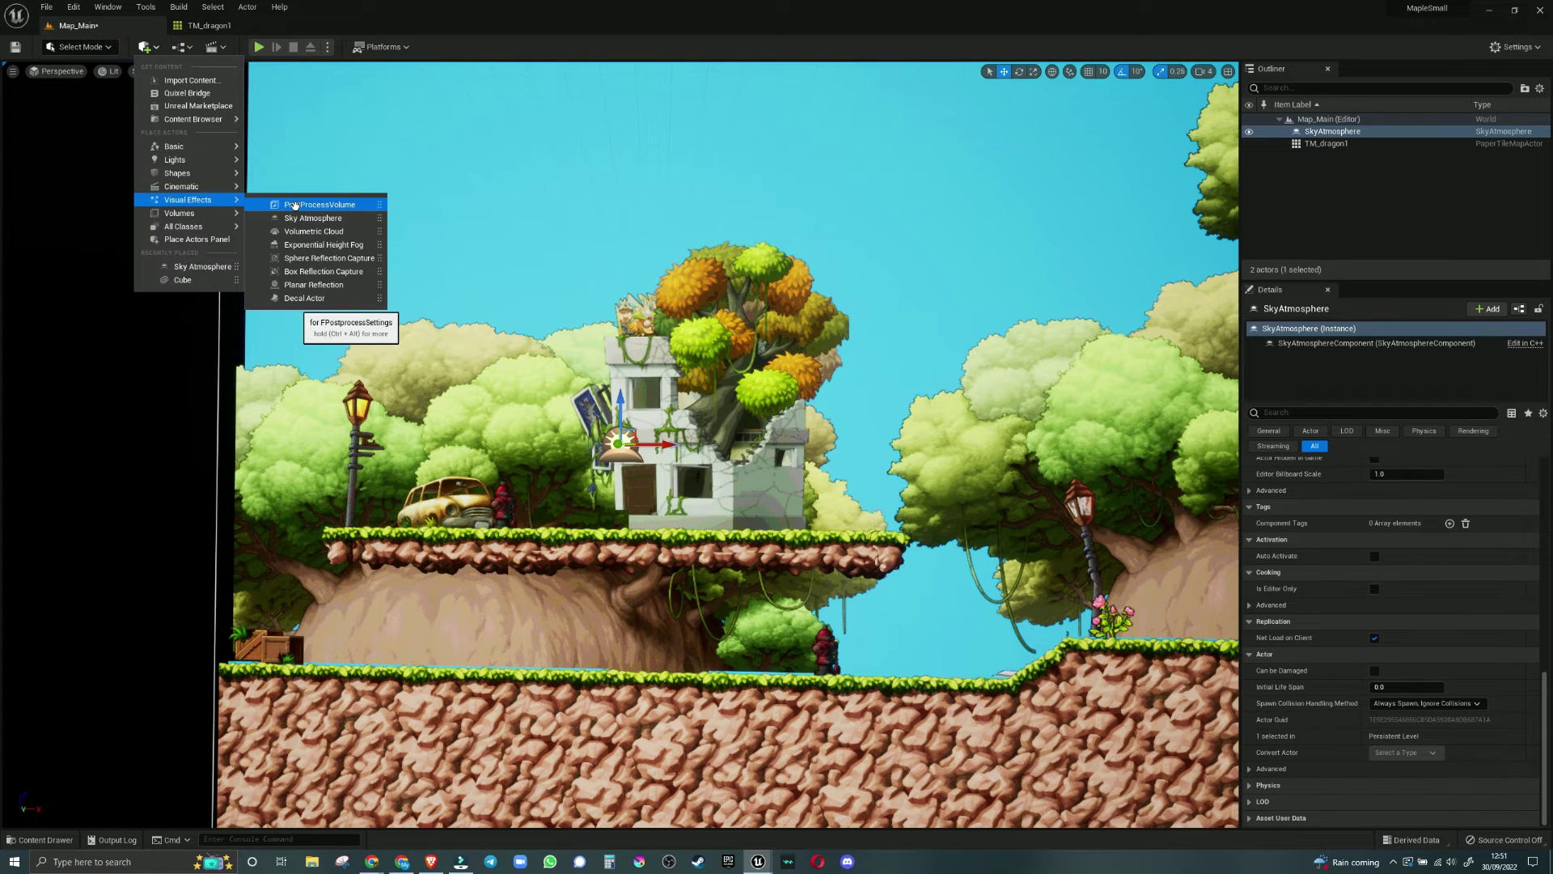
click(296, 204)
Step: Select the PostProcessVolume in the Outliner, then resume the Skillshare lesson video
click(1333, 144)
right_click(1365, 145)
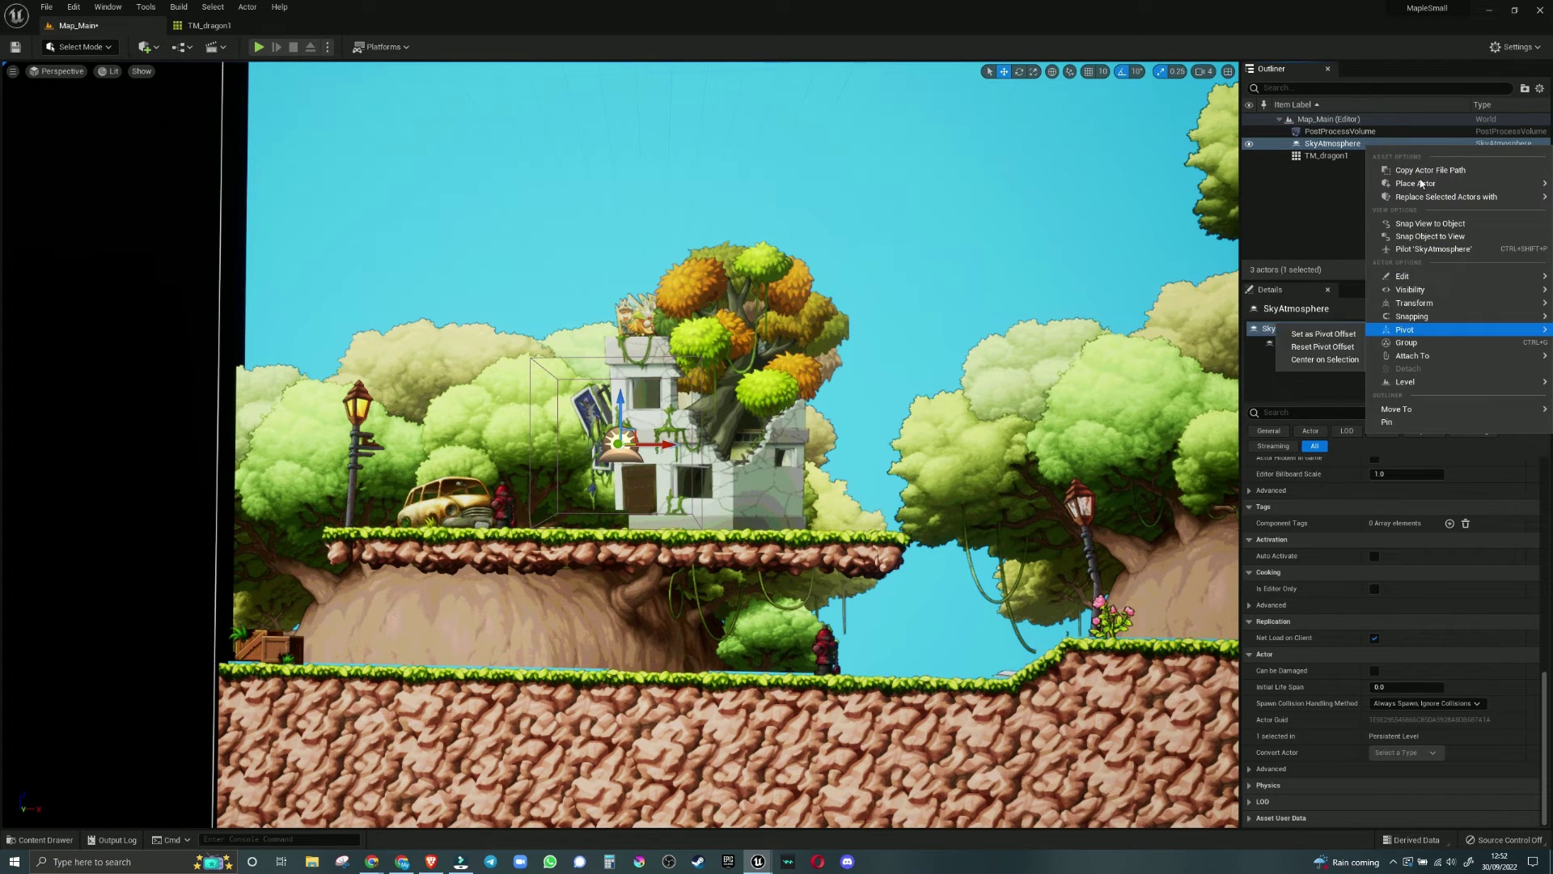
click(1299, 144)
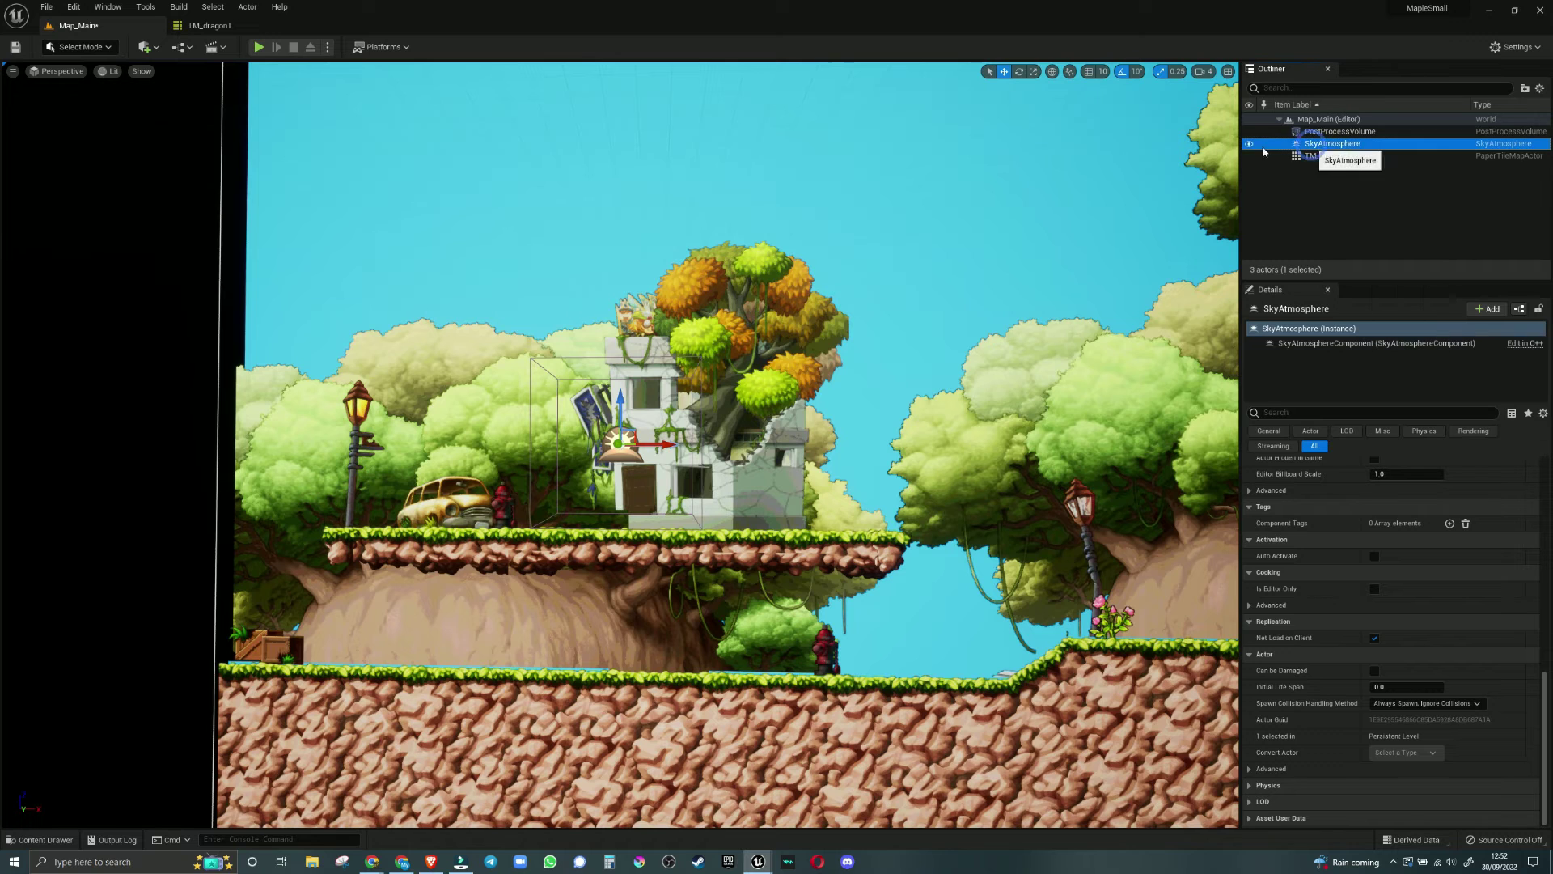
click(1316, 132)
key(alt+Tab)
click(669, 253)
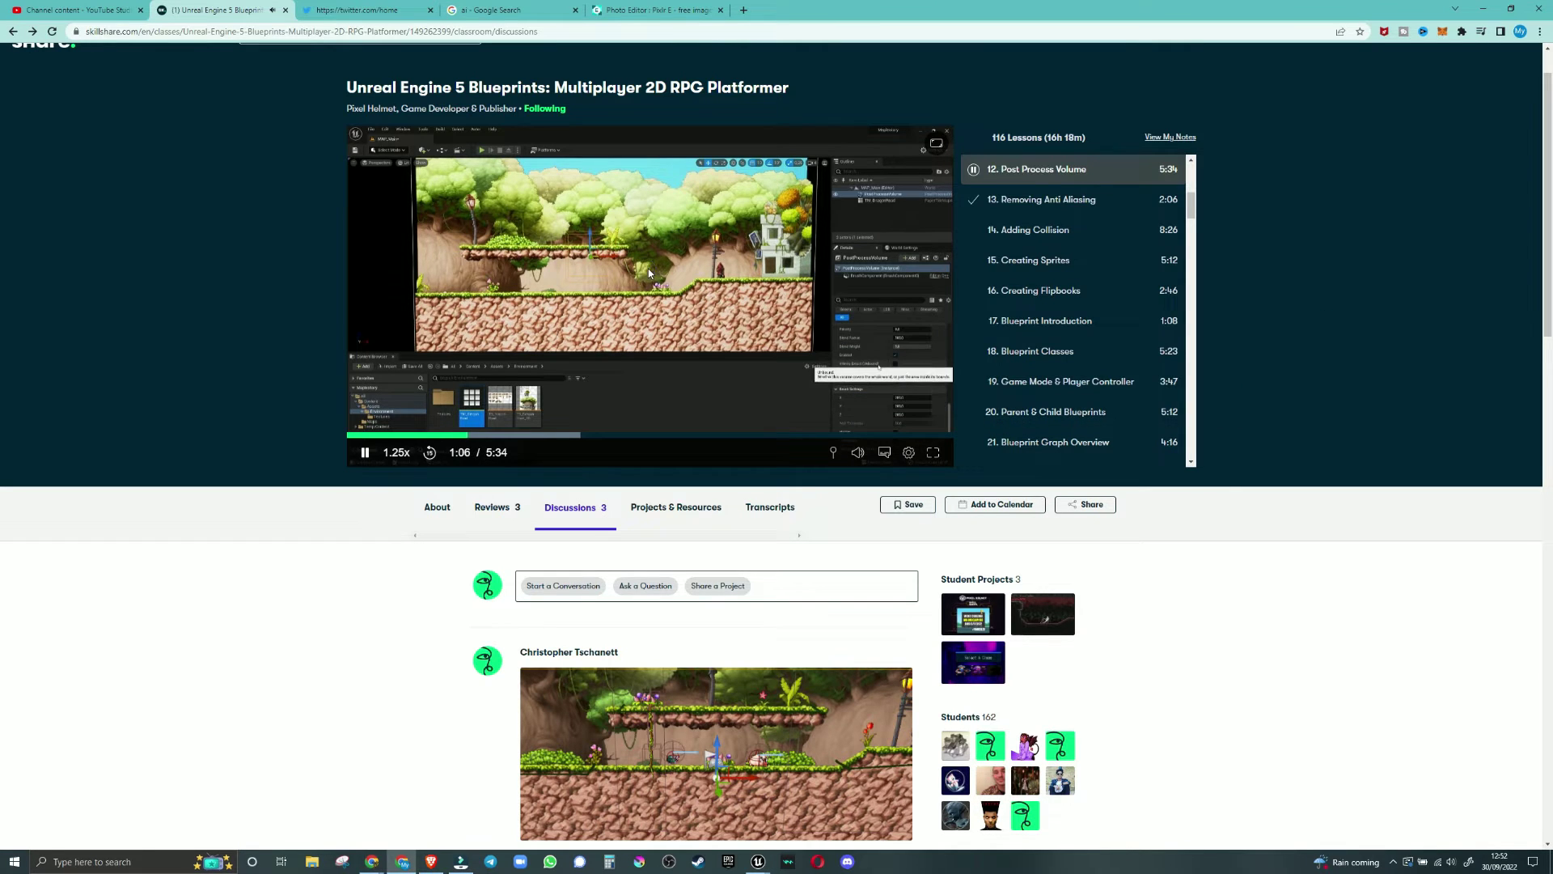
Step: Focus the PostProcessVolume and turn on Infinite Extent (Unbound) in its Details
key(alt+Tab)
drag(1547, 605, 1547, 460)
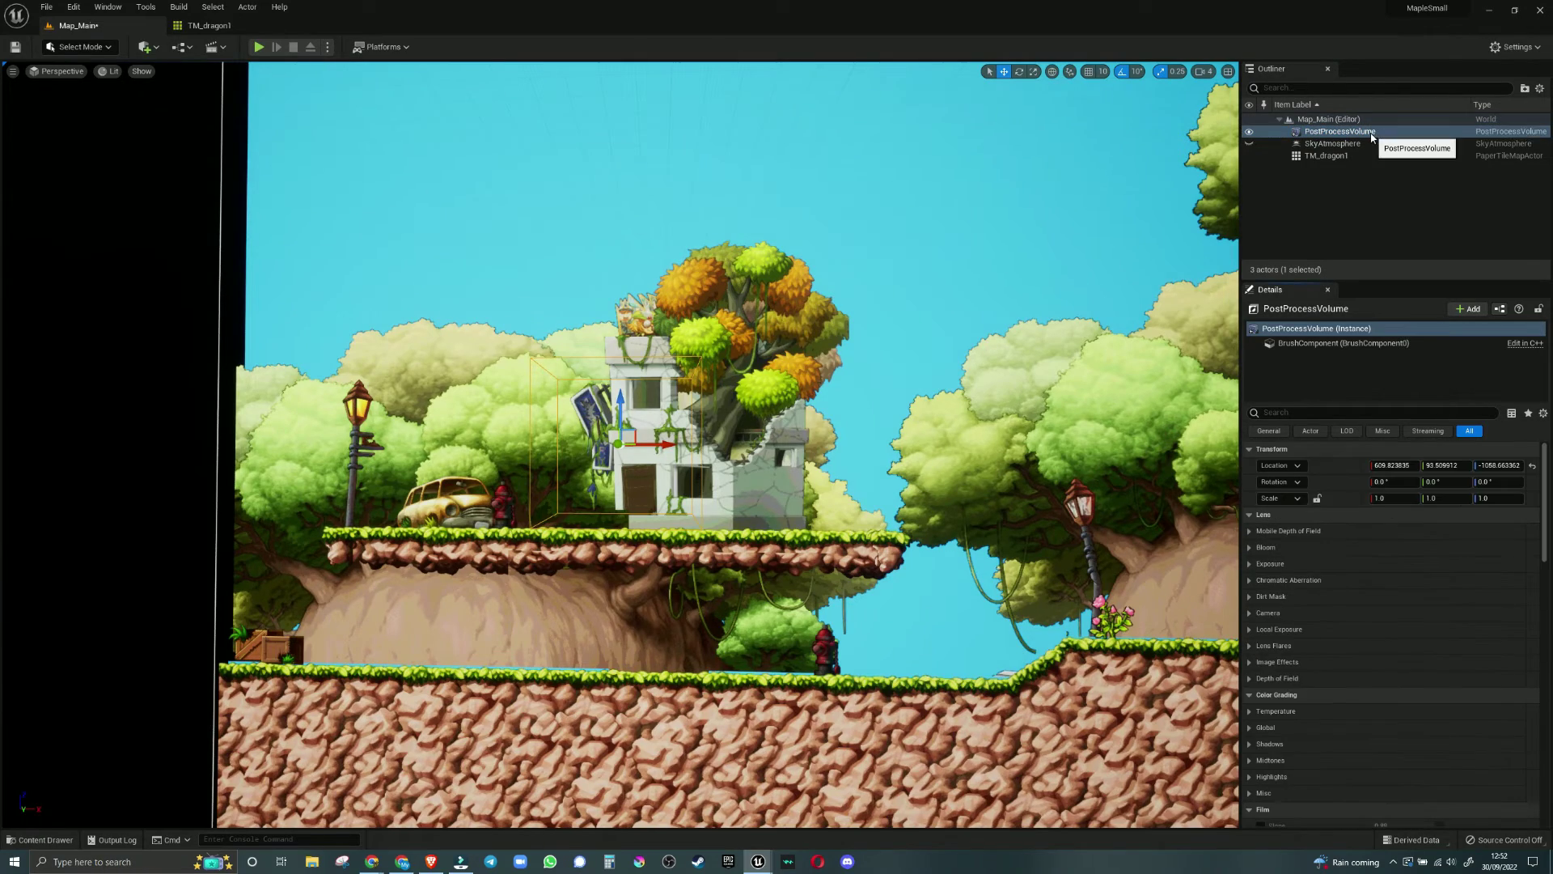
double_click(1370, 134)
drag(1544, 558, 1534, 812)
key(alt+Tab)
click(930, 454)
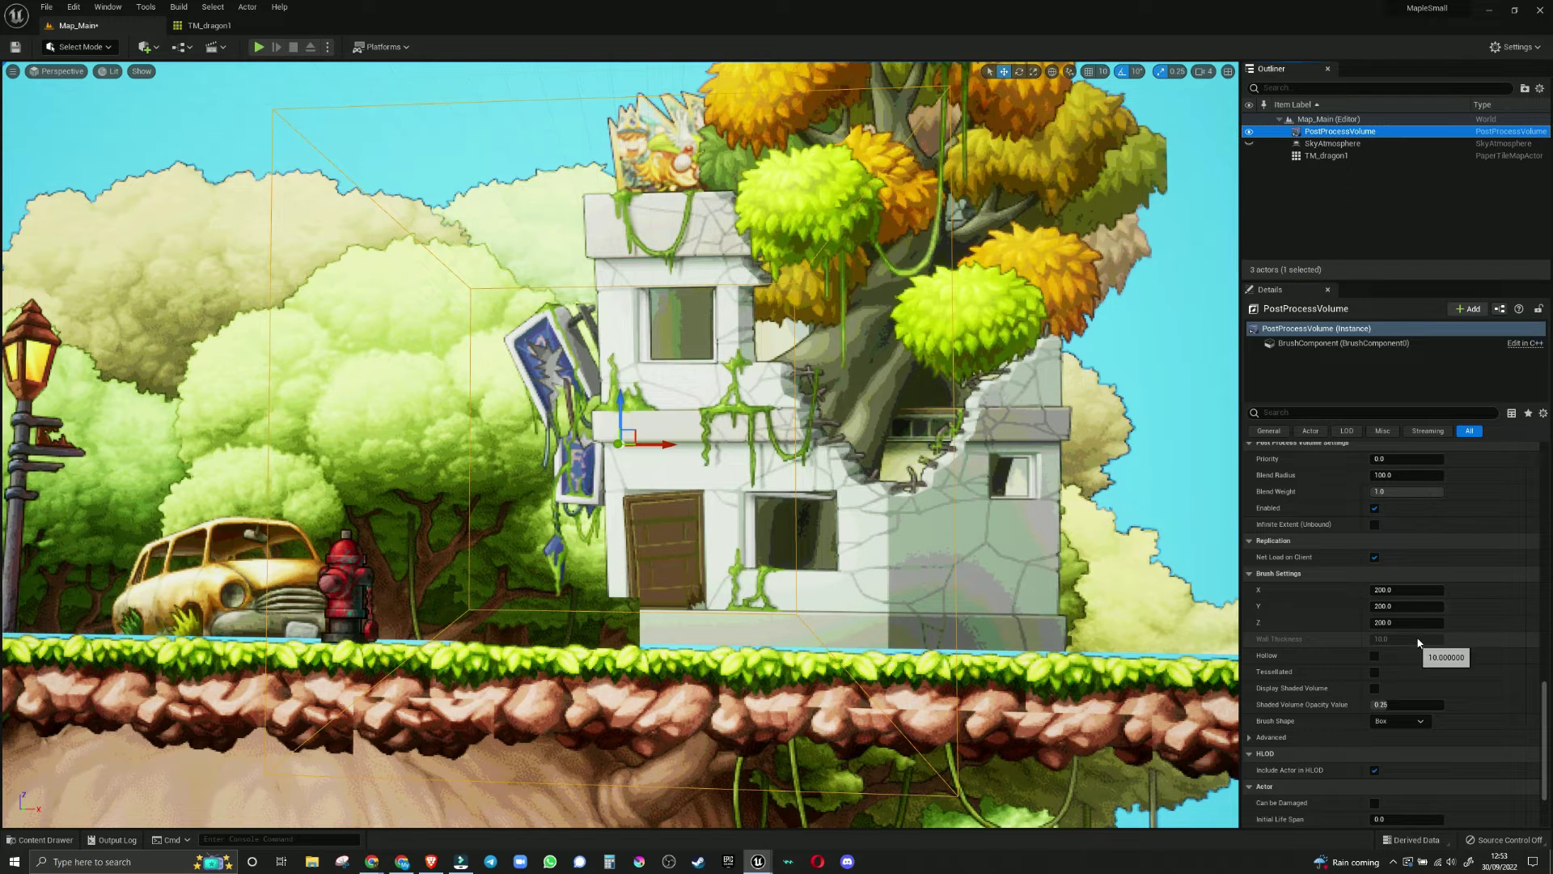
click(1376, 525)
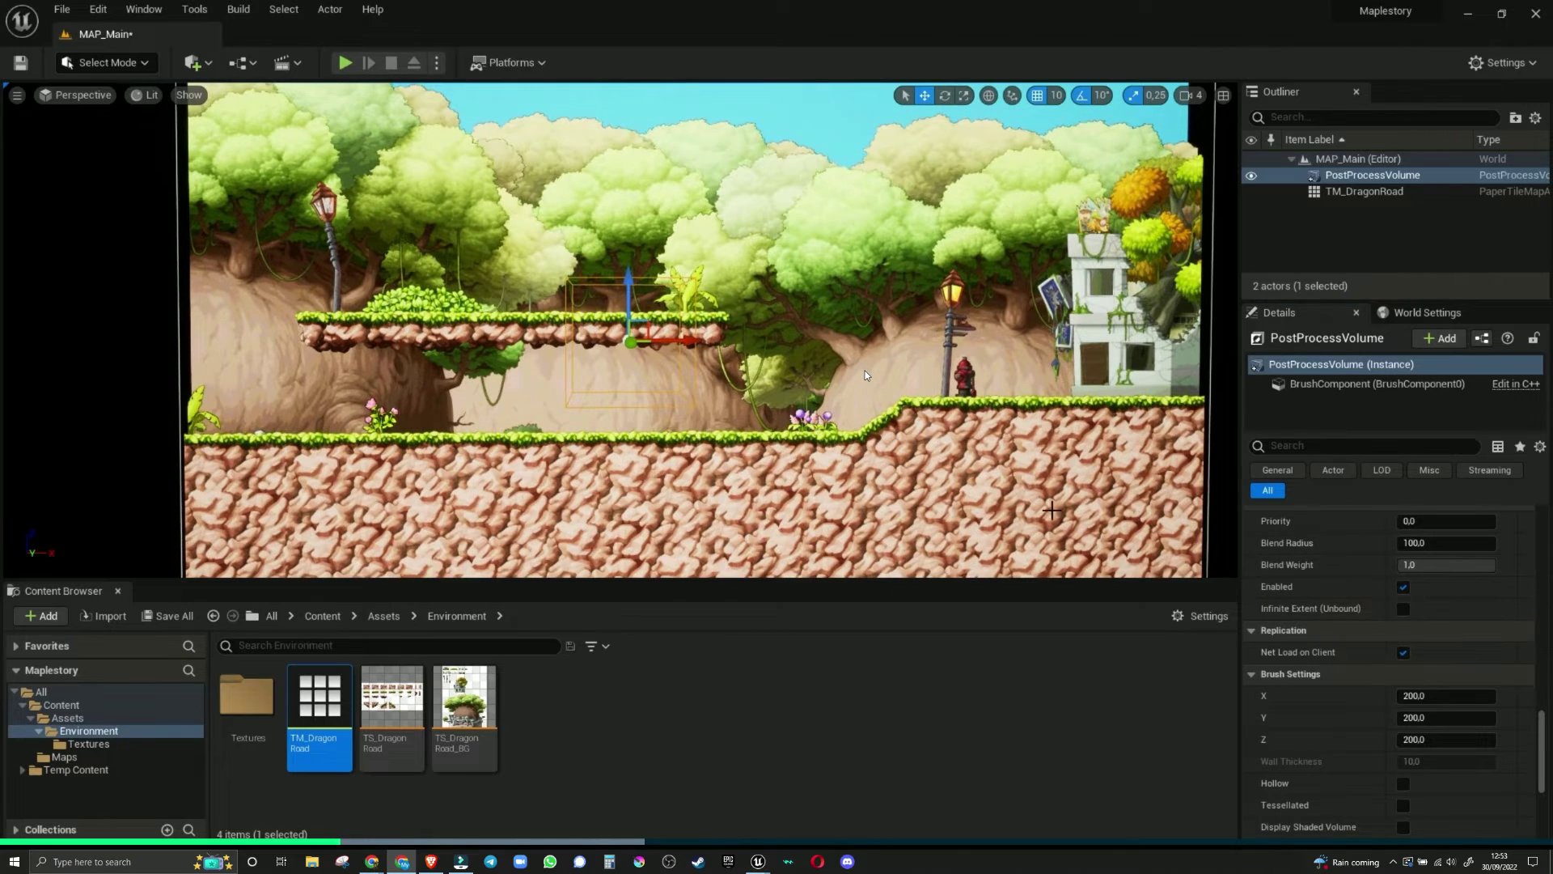
scroll(1052, 510, up, 5)
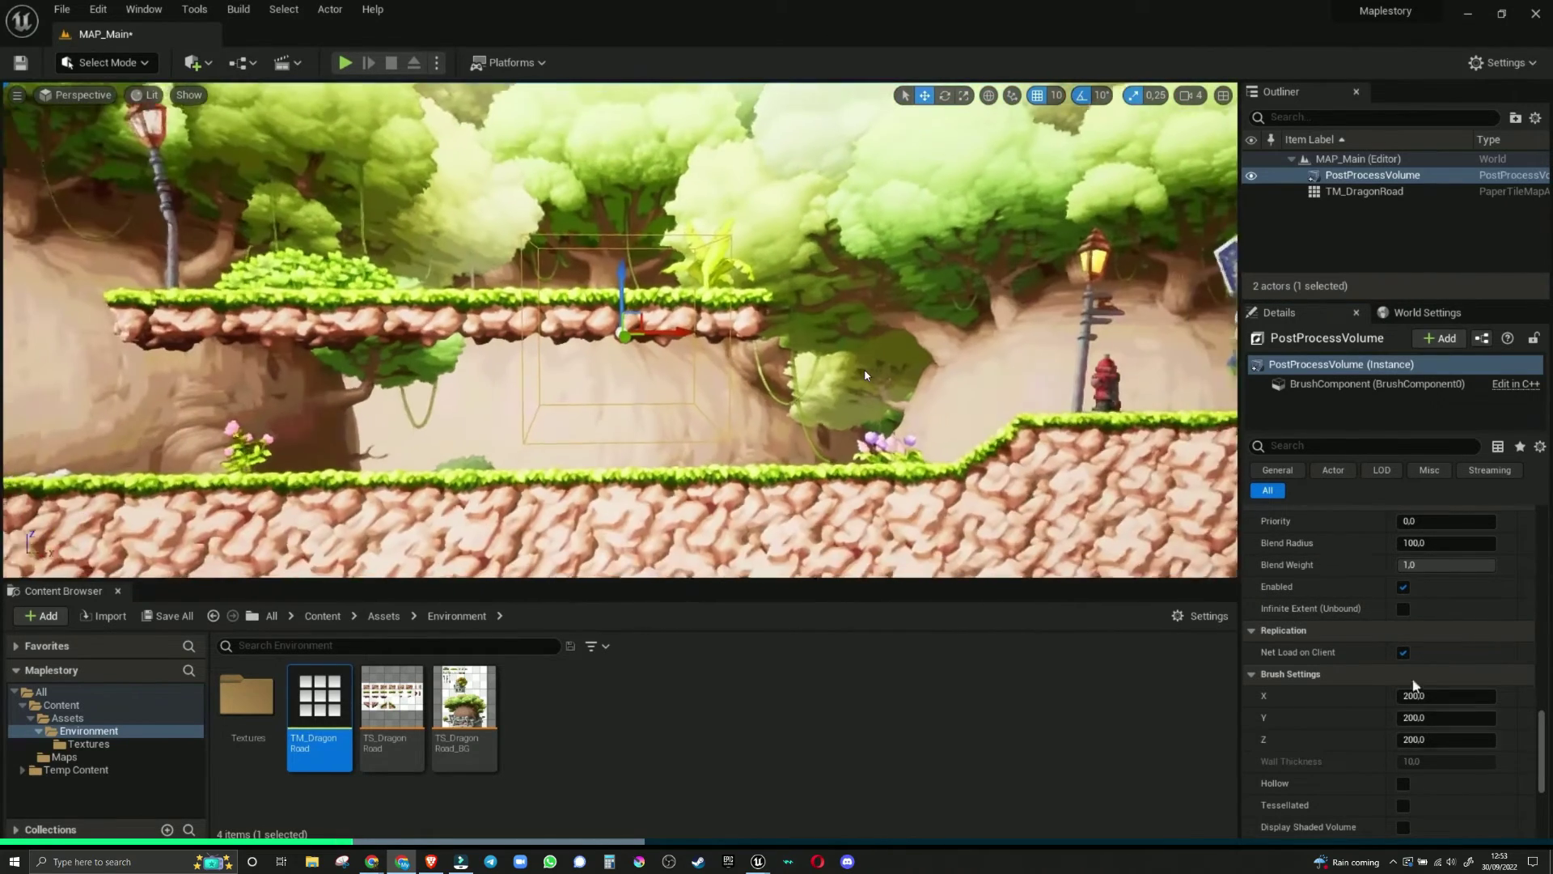
drag(1545, 732, 1548, 561)
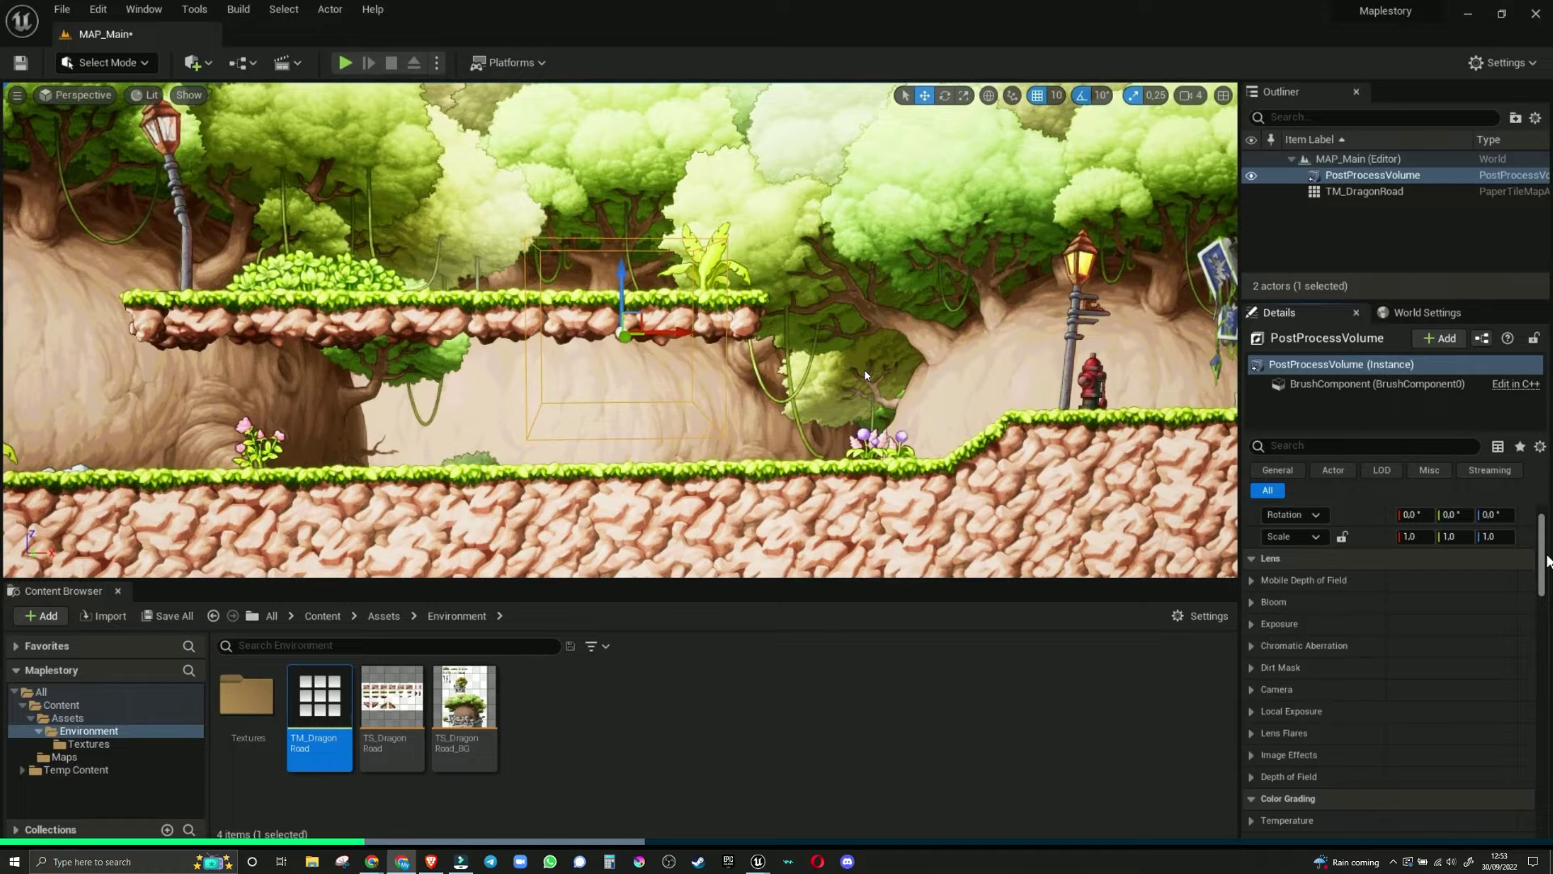
click(1267, 601)
click(1279, 646)
text(10)
key(Return)
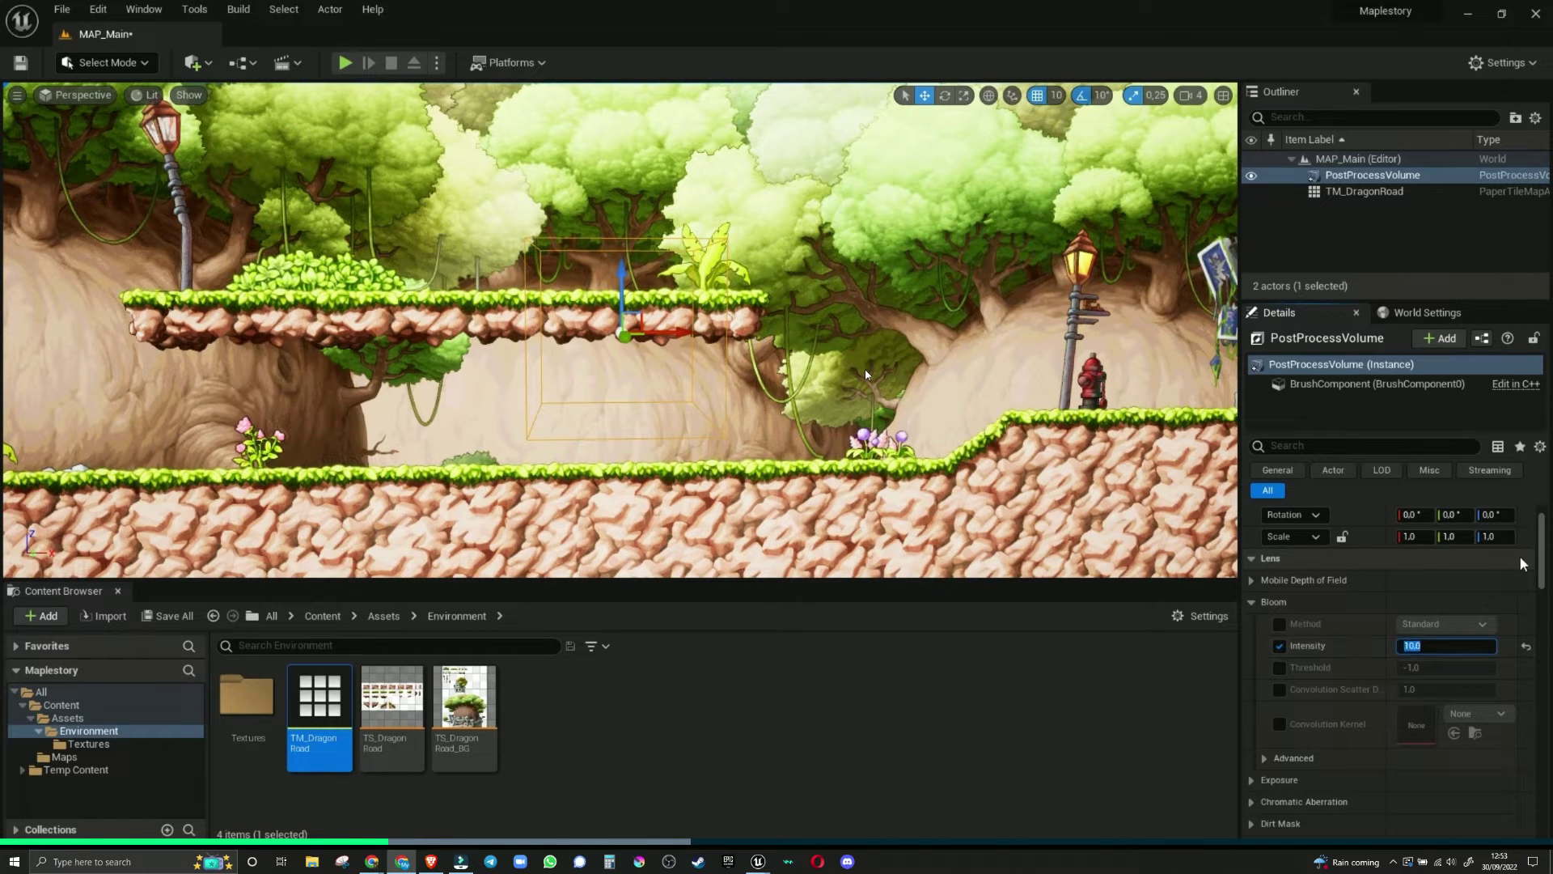
key(w)
right_drag(865, 370, 865, 367)
key(s)
key(w)
key(s)
key(s)
right_drag(610, 220, 610, 221)
drag(1543, 566, 1549, 770)
drag(1440, 753, 1483, 753)
key(ctrl+z)
scroll(1334, 707, down, 3)
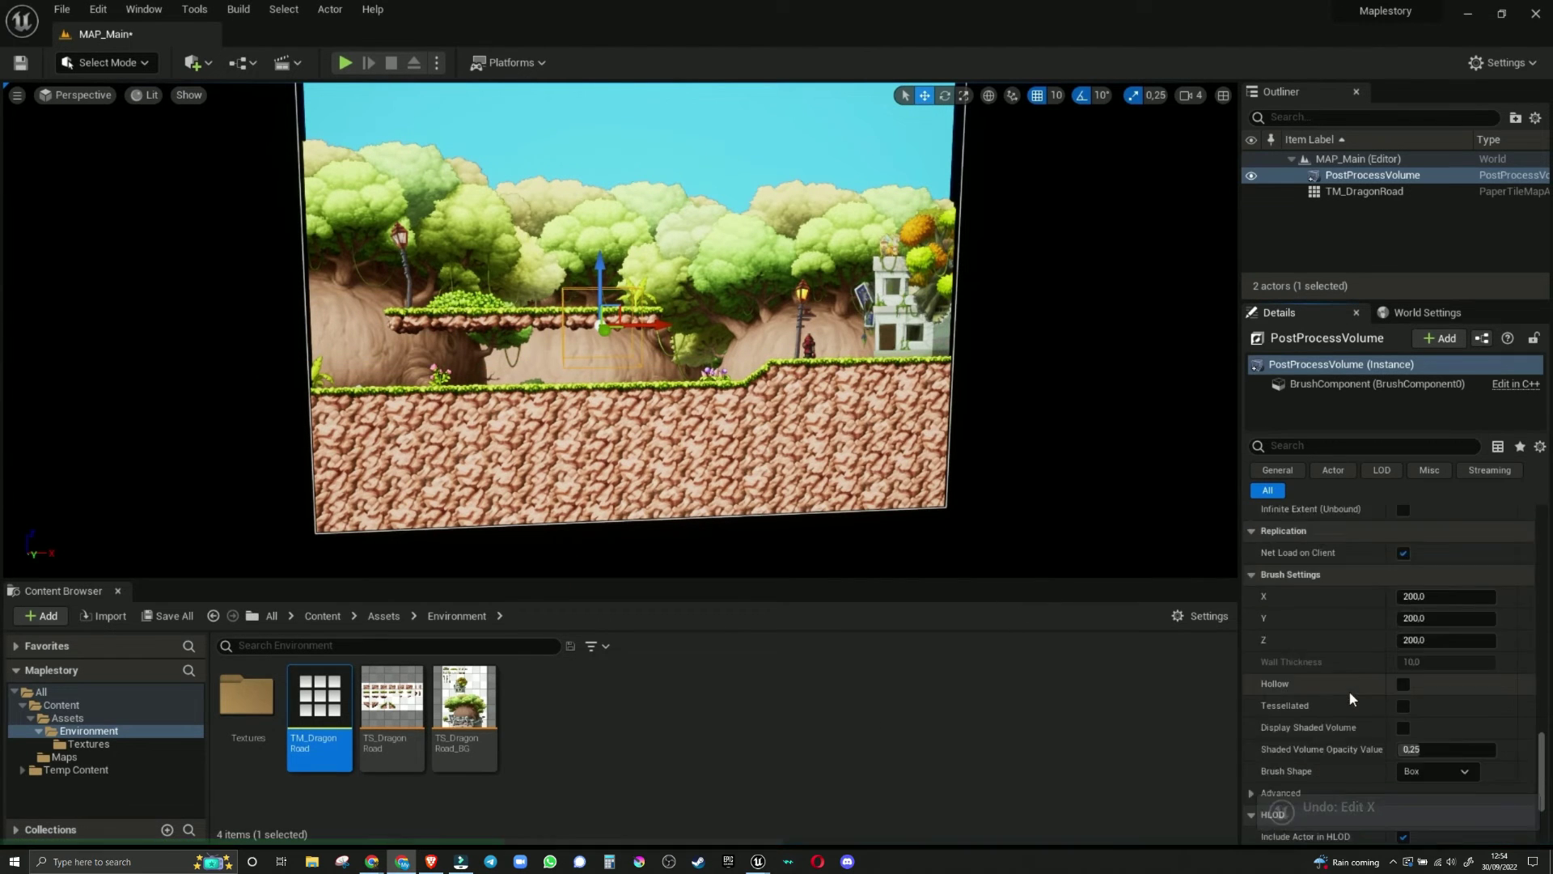
Step: Enter 0 in the PostProcessVolume's Transform Location fields in Details
click(1404, 586)
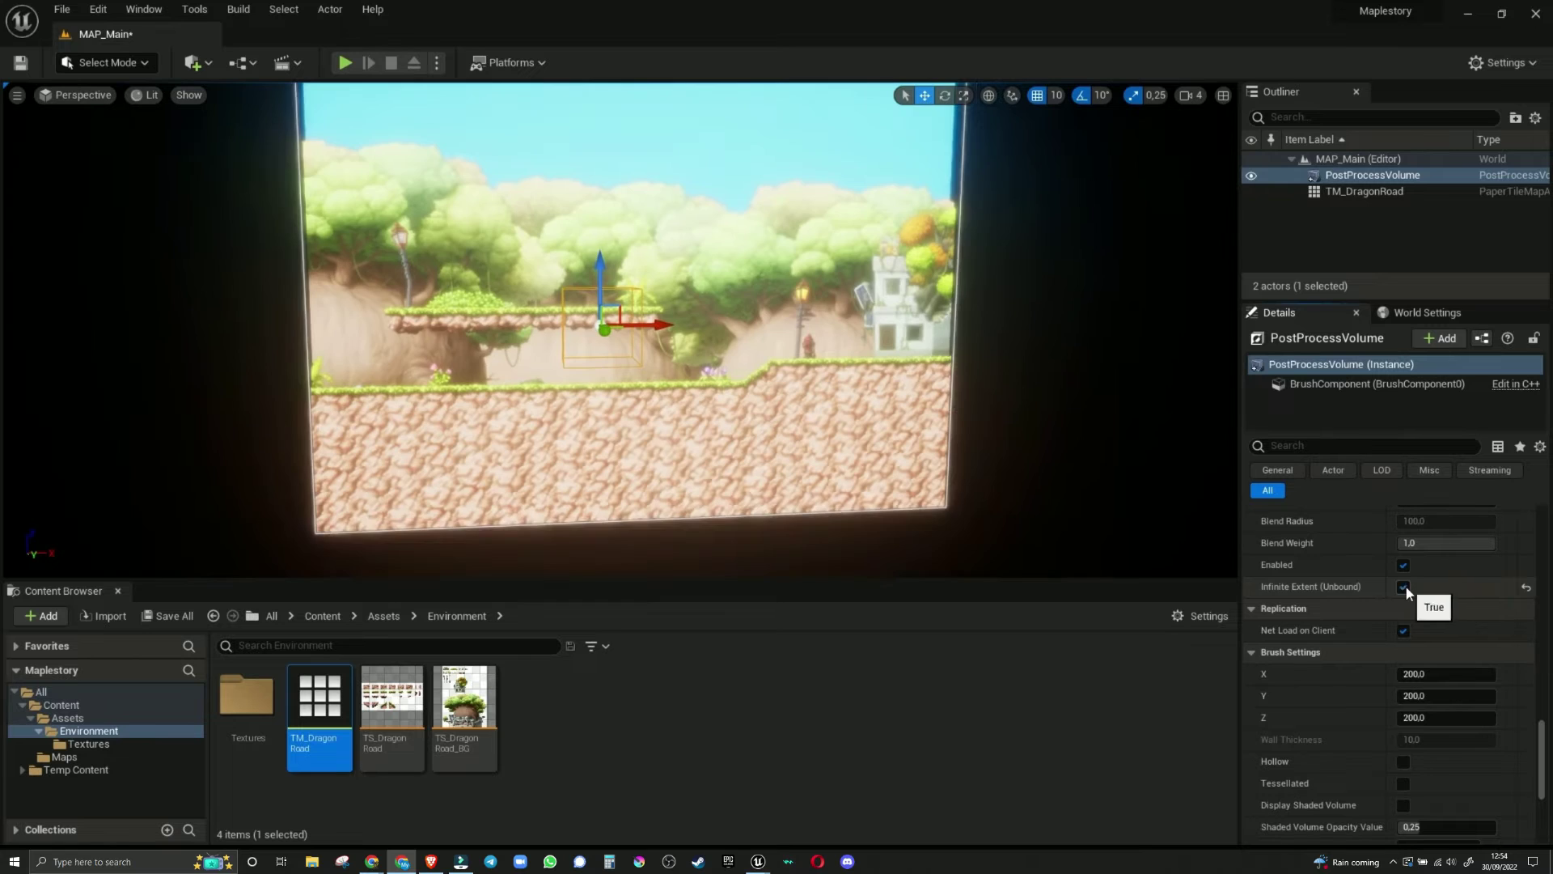
mouse_move(587, 388)
right_down()
mouse_move(624, 371)
mouse_move(587, 380)
right_up()
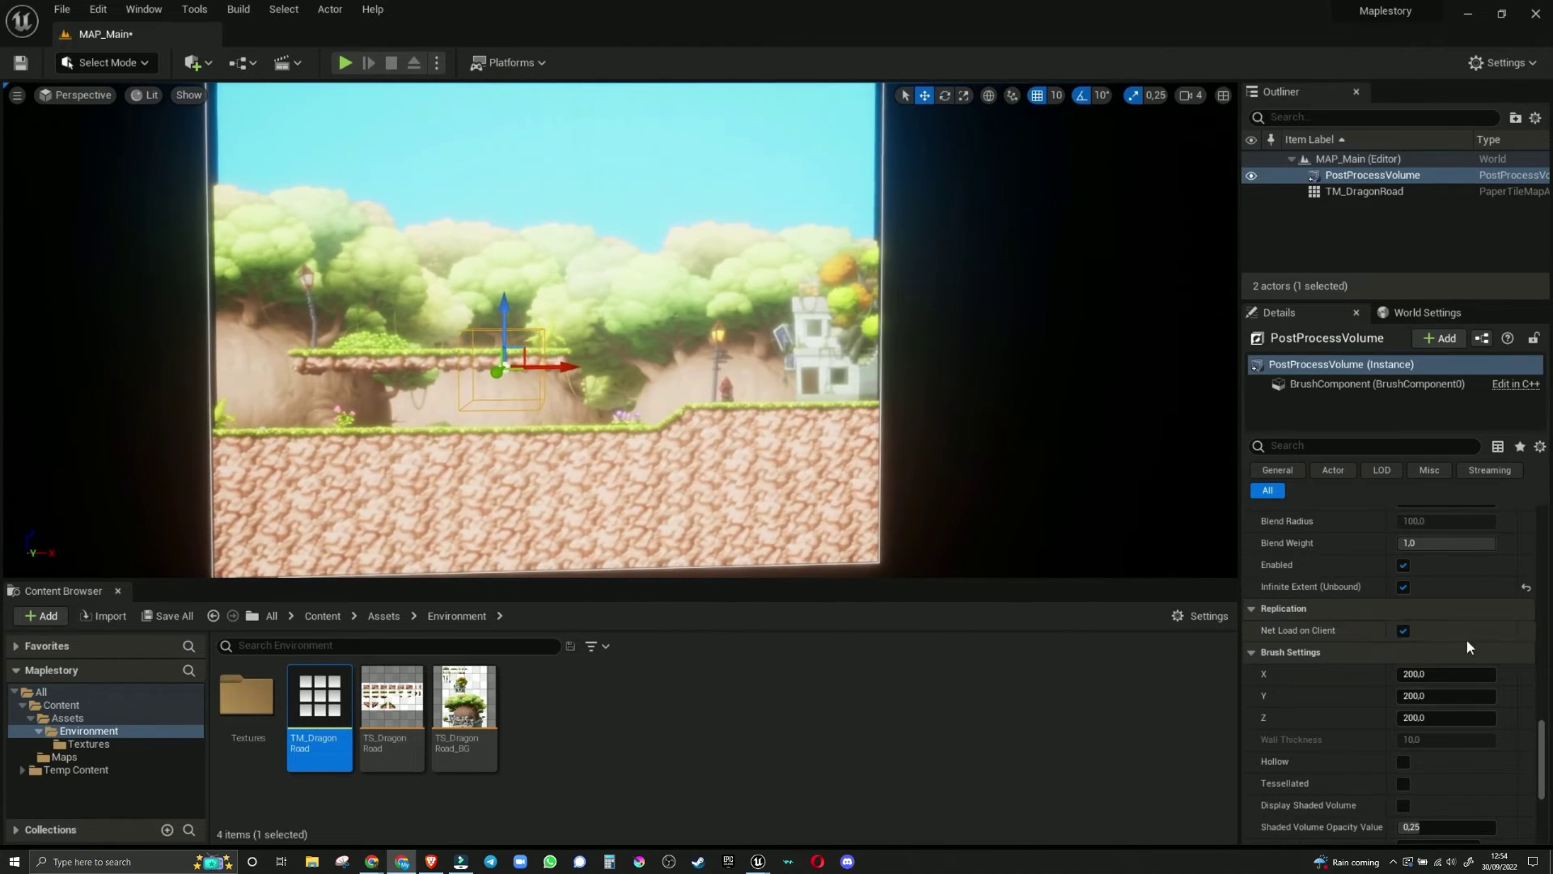
drag(1542, 767, 1542, 544)
key(s)
right_drag(1004, 477, 1003, 477)
key(a)
right_drag(1200, 495, 1190, 474)
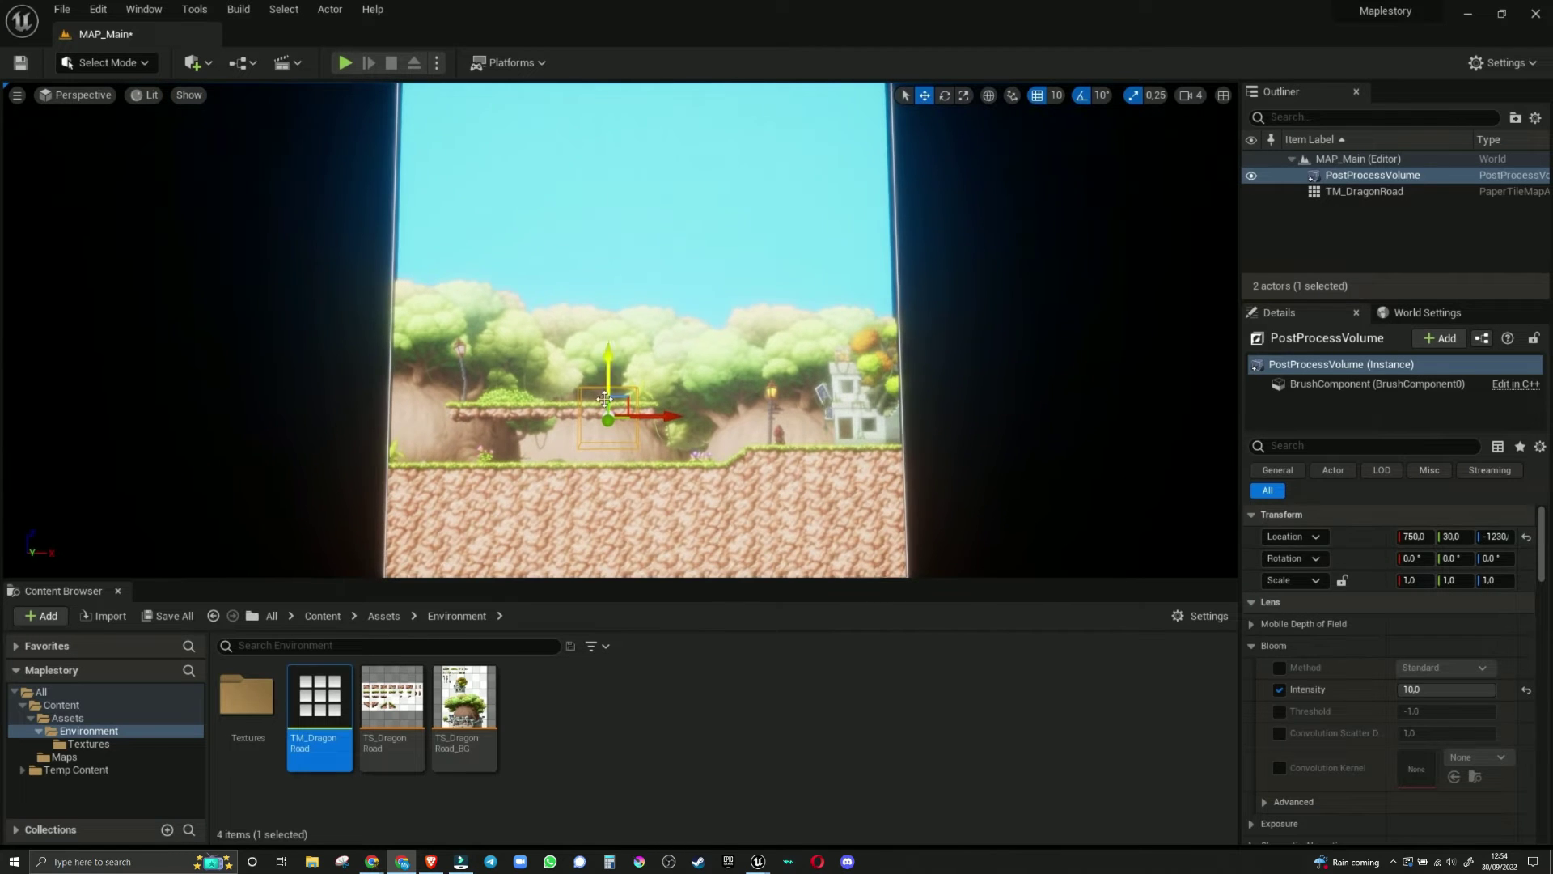
text(0)
key(Tab)
text(0)
key(Tab)
text(0)
key(Return)
right_drag(728, 517, 783, 724)
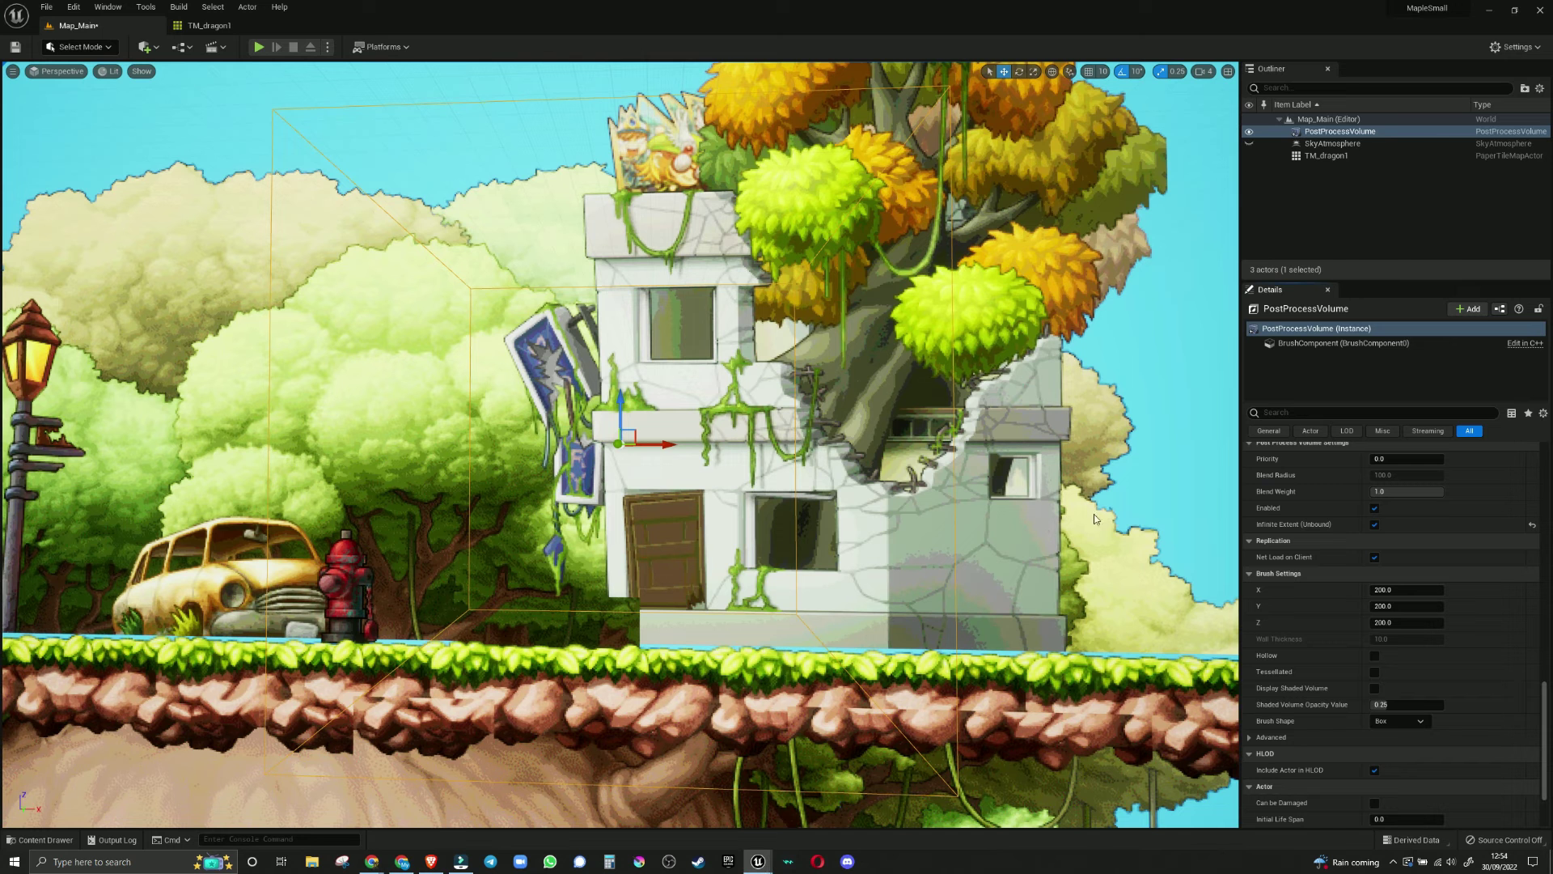
Step: Reselect the PostProcessVolume and set its X location to 0, completing 0, 0, 0
click(1351, 131)
scroll(1426, 528, up, 2)
scroll(1425, 521, up, 4)
drag(1545, 692, 1538, 471)
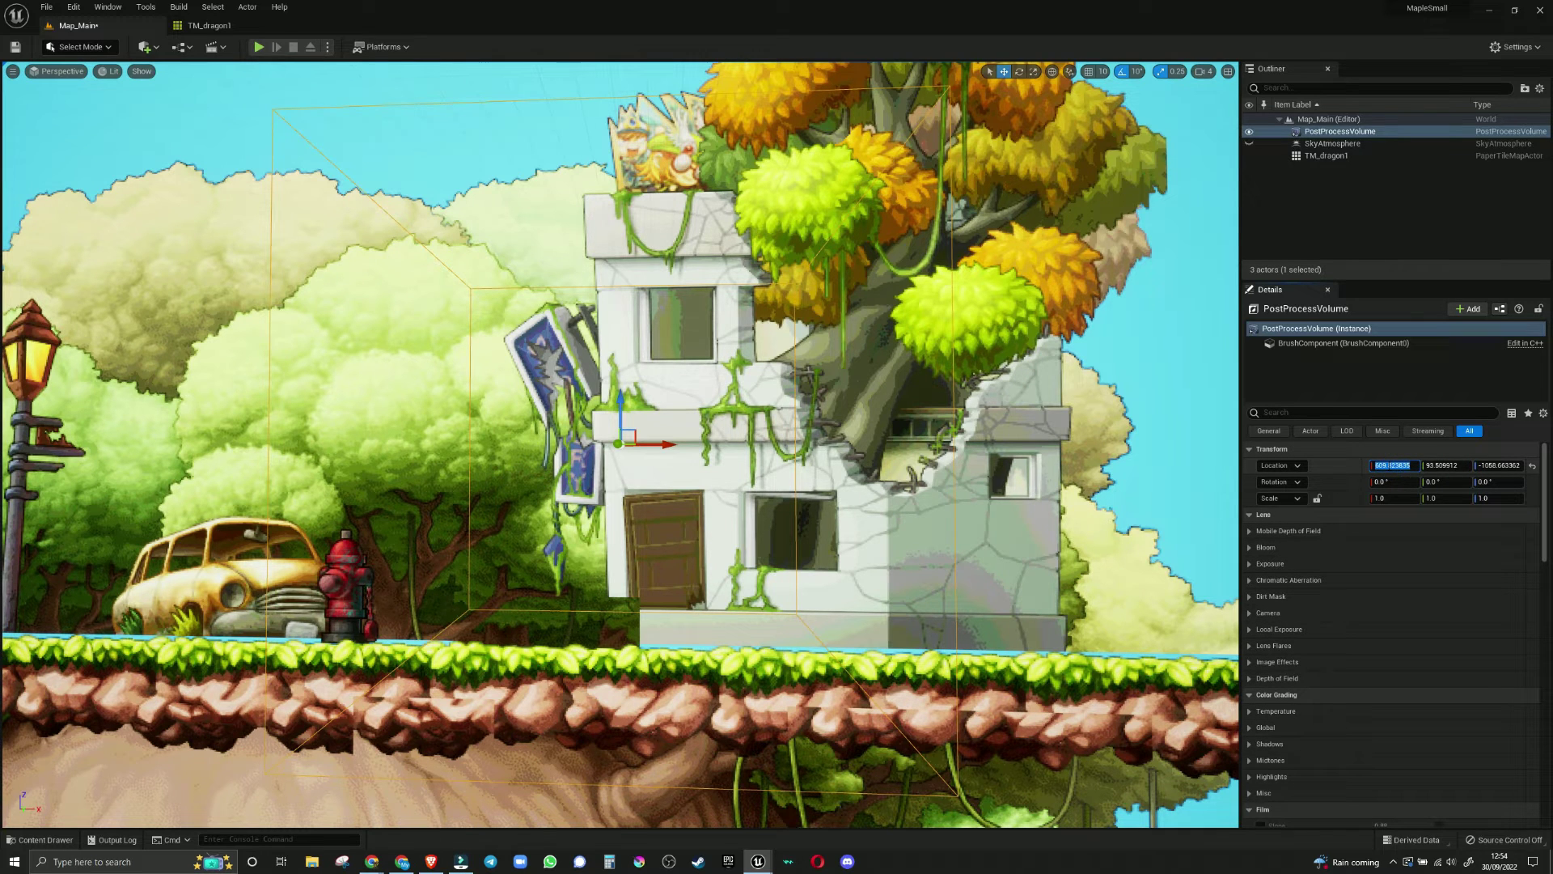
text(0)
key(Tab)
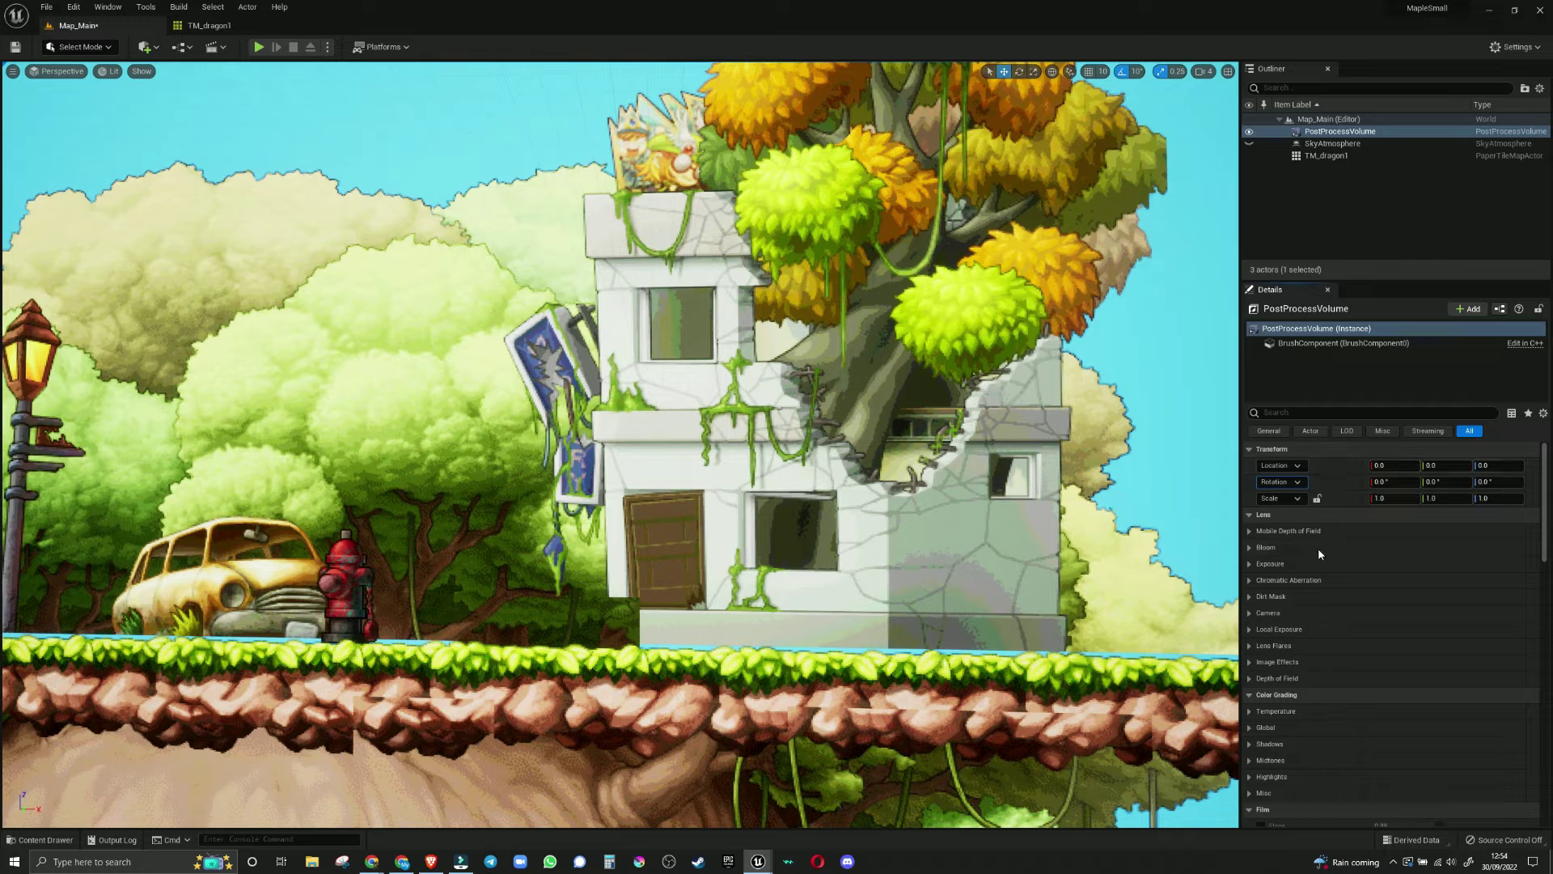
key(alt+Tab)
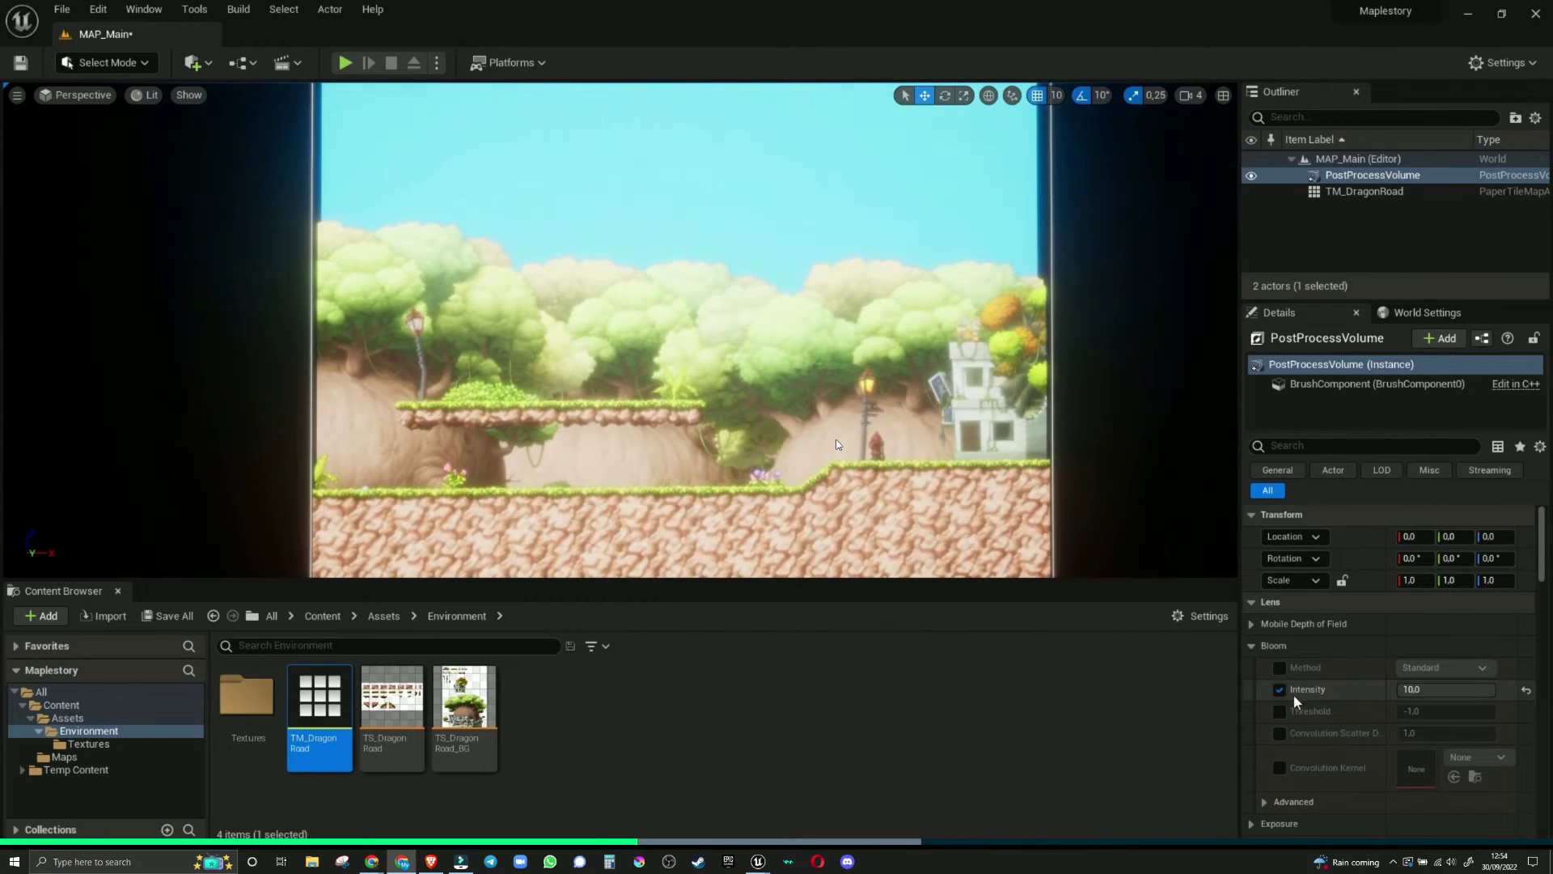
Step: Expand Lens > Bloom, tick Intensity and set Bloom Intensity to 0
click(1408, 692)
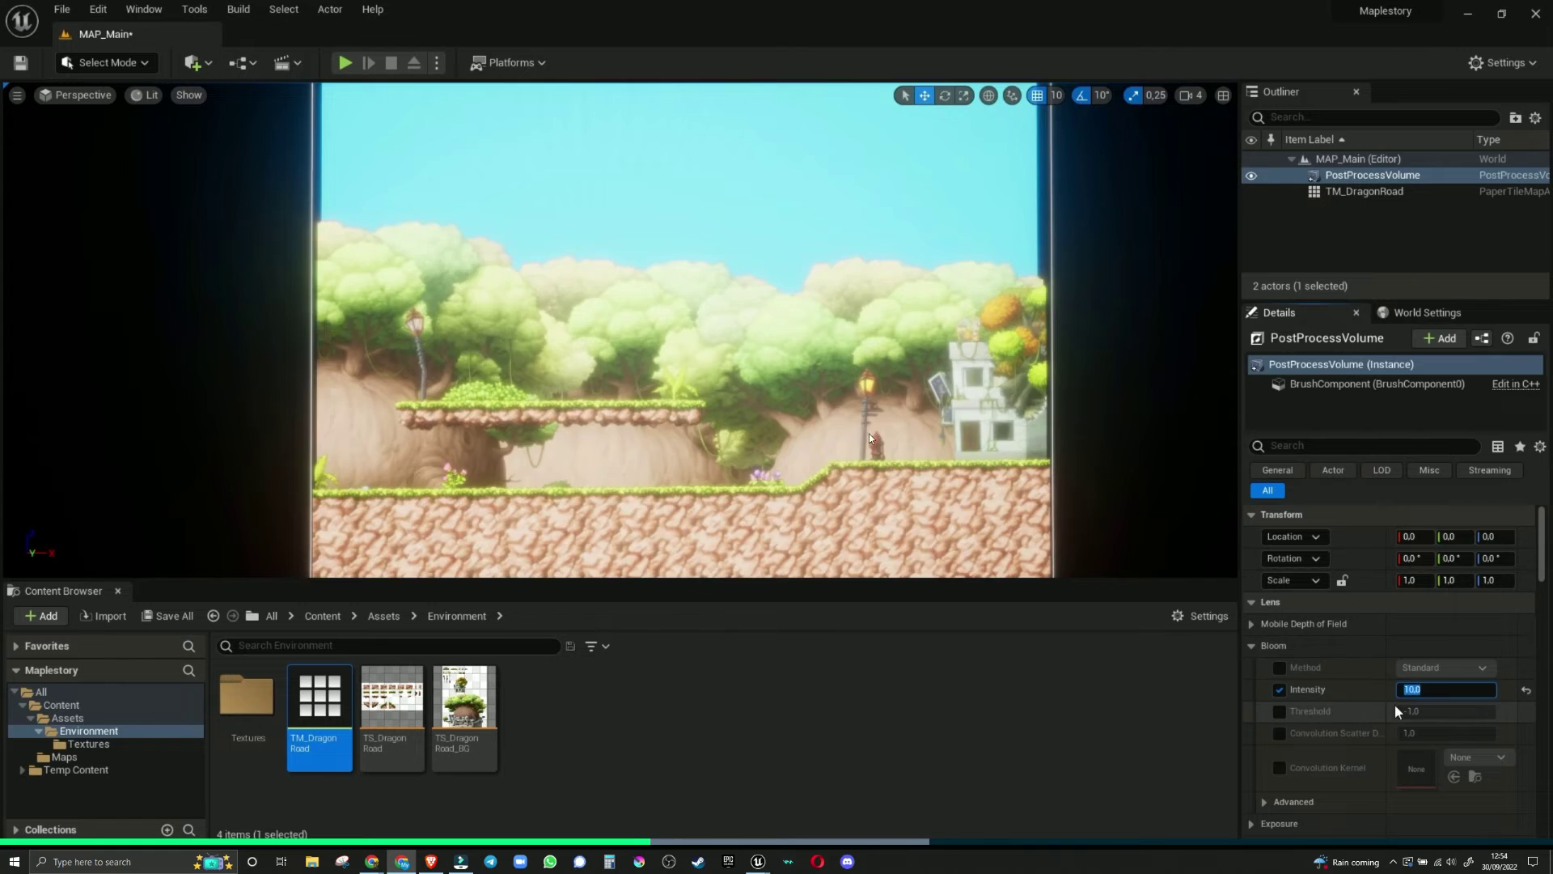
text(0)
key(Return)
scroll(1092, 401, up, 3)
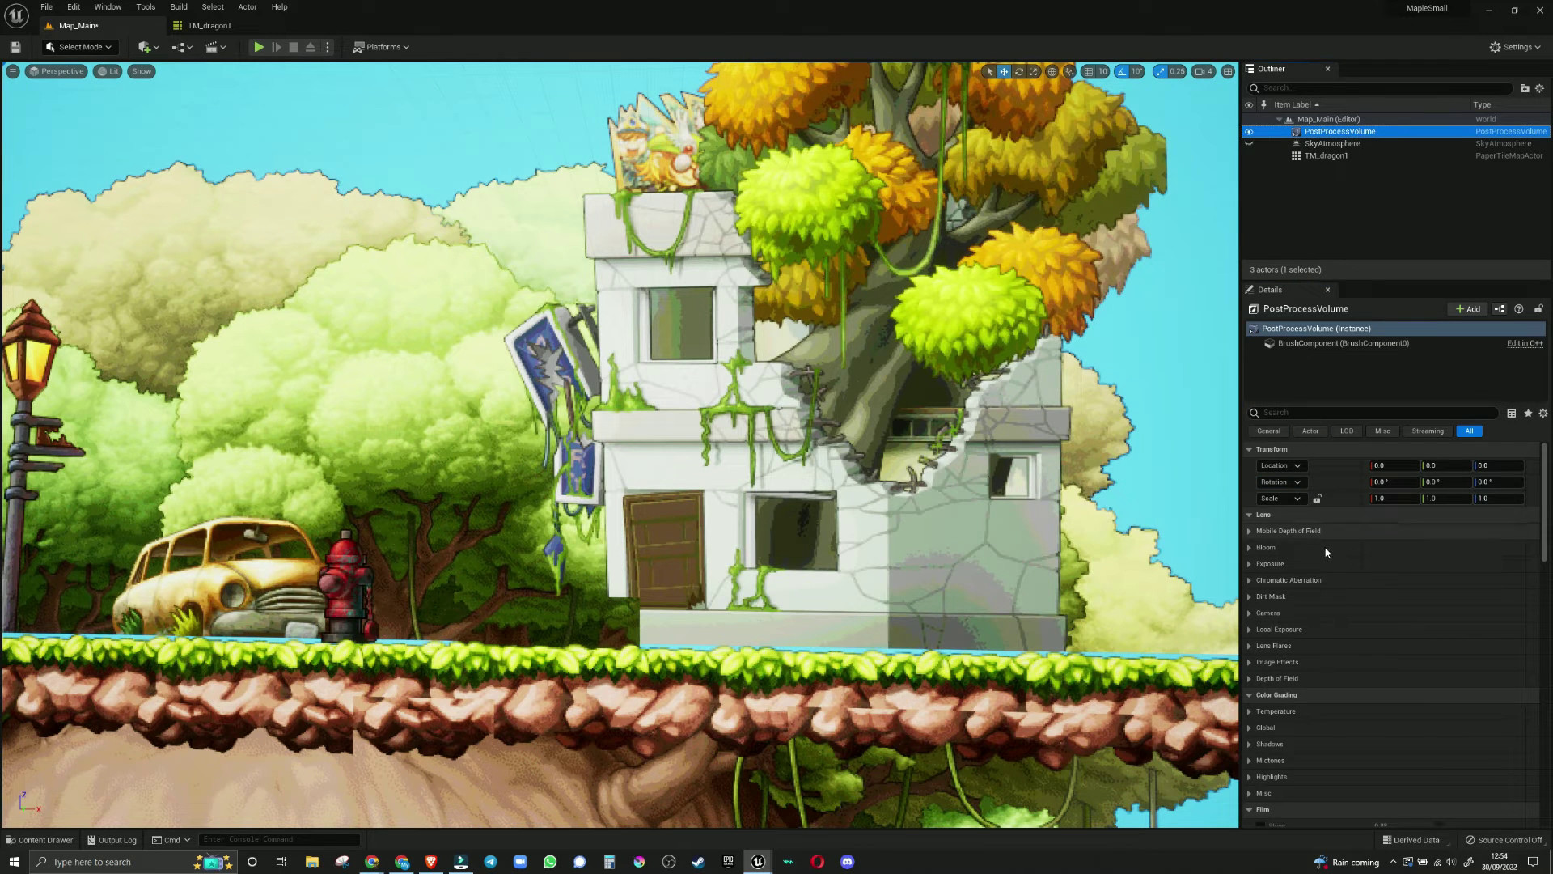
click(1252, 548)
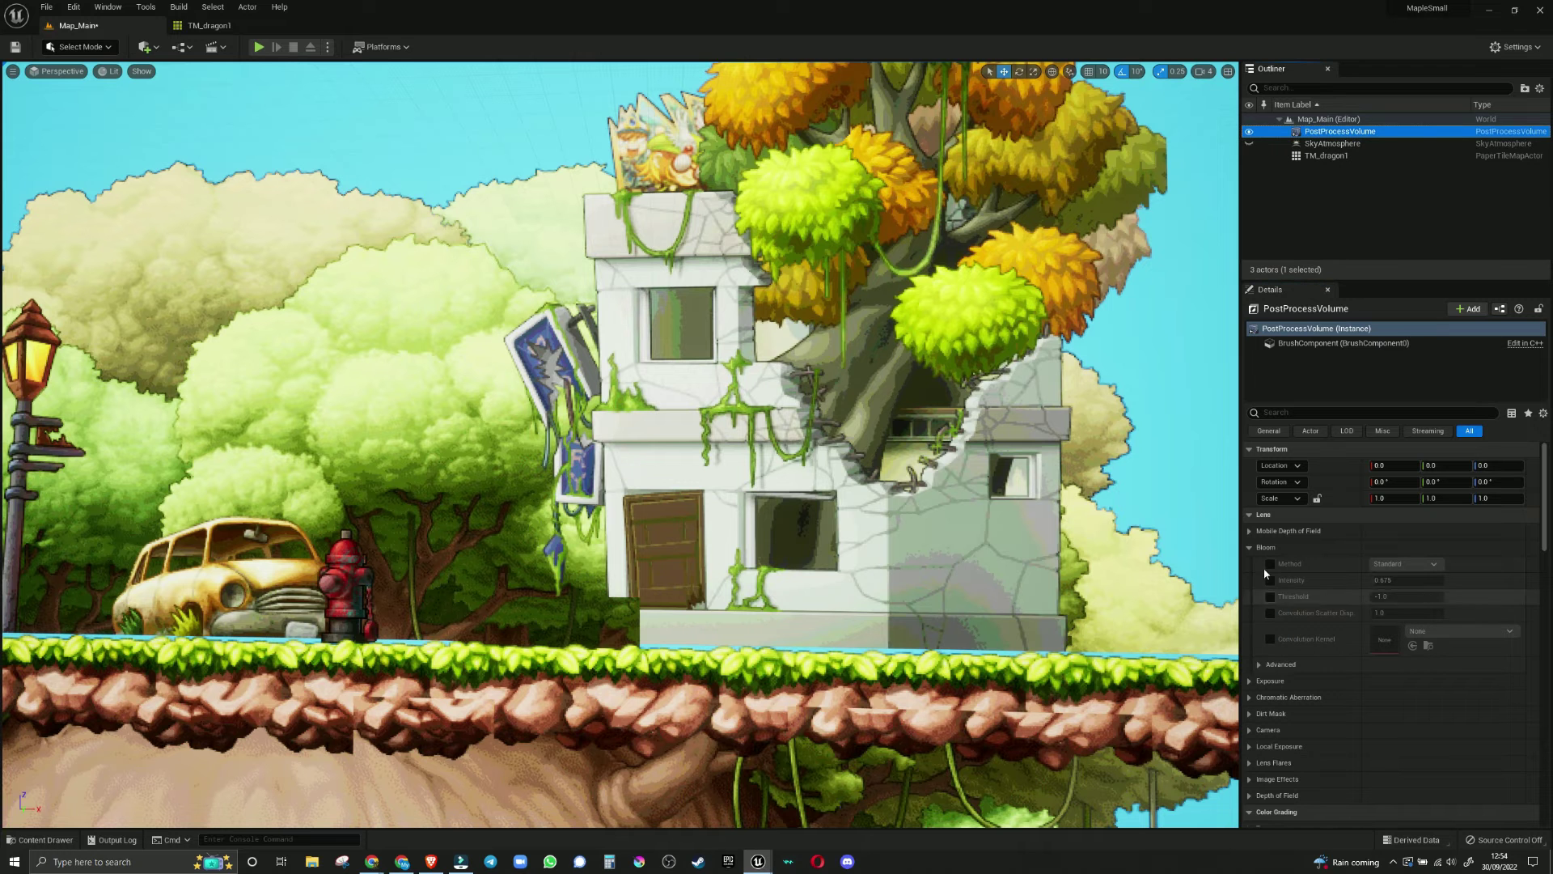
click(1396, 580)
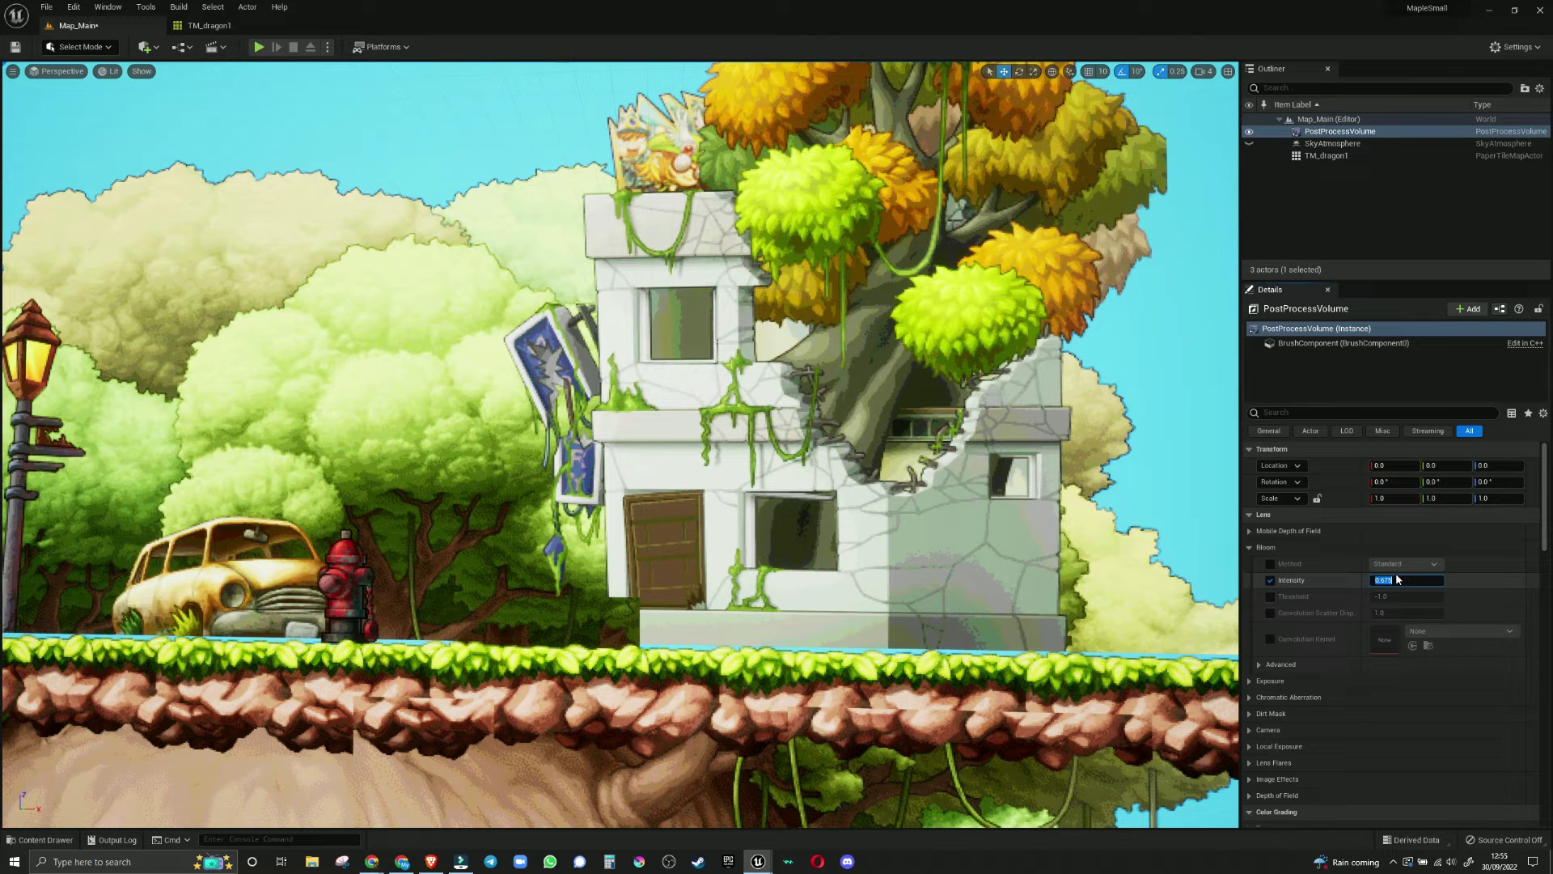
key(Return)
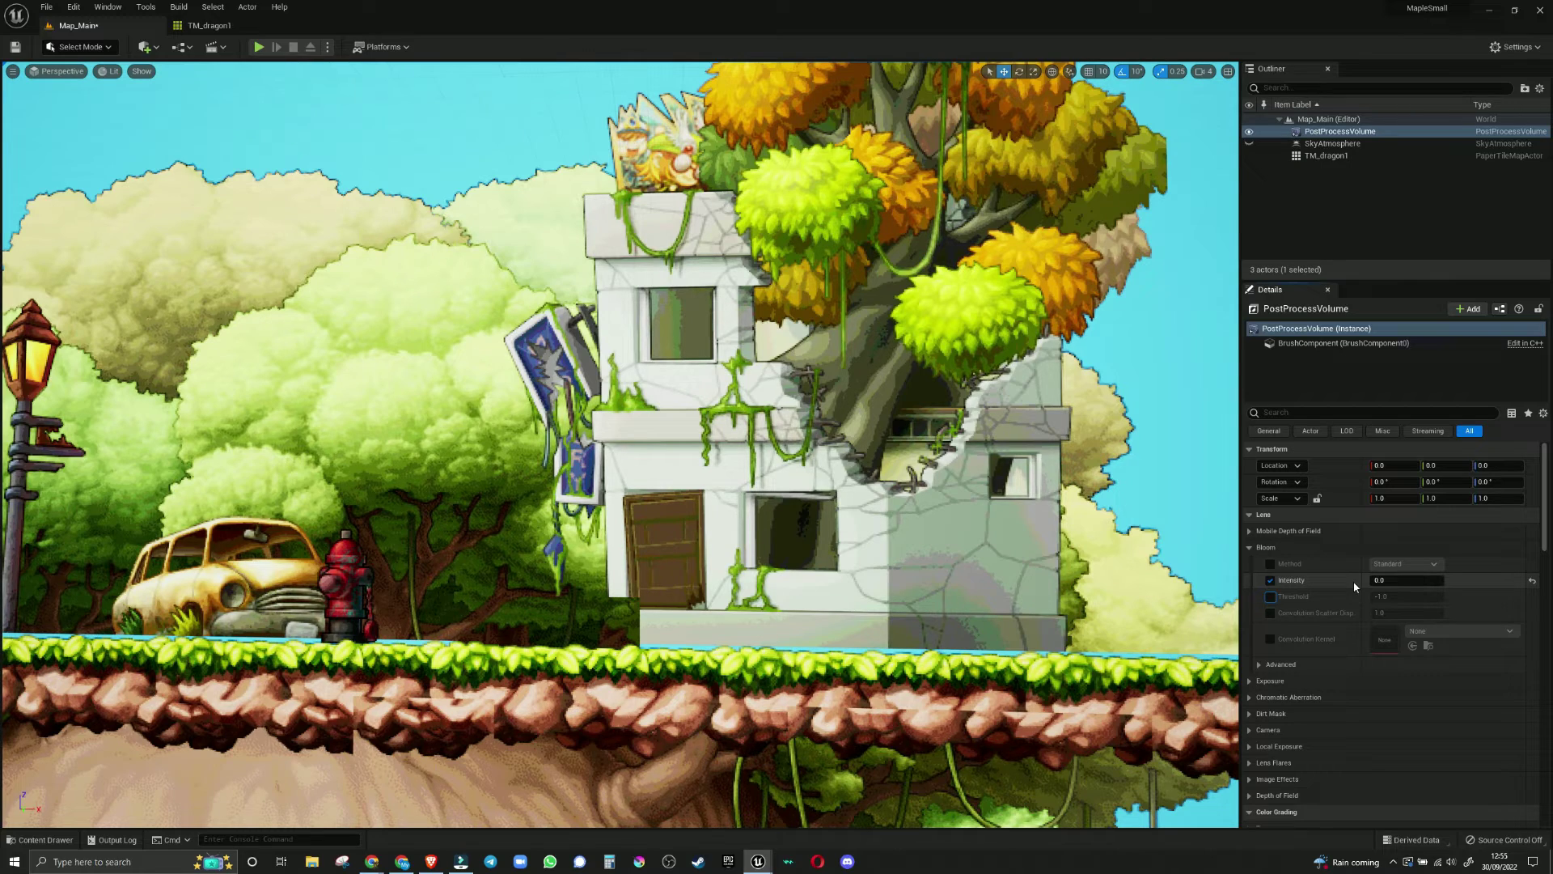
scroll(1025, 536, down, 6)
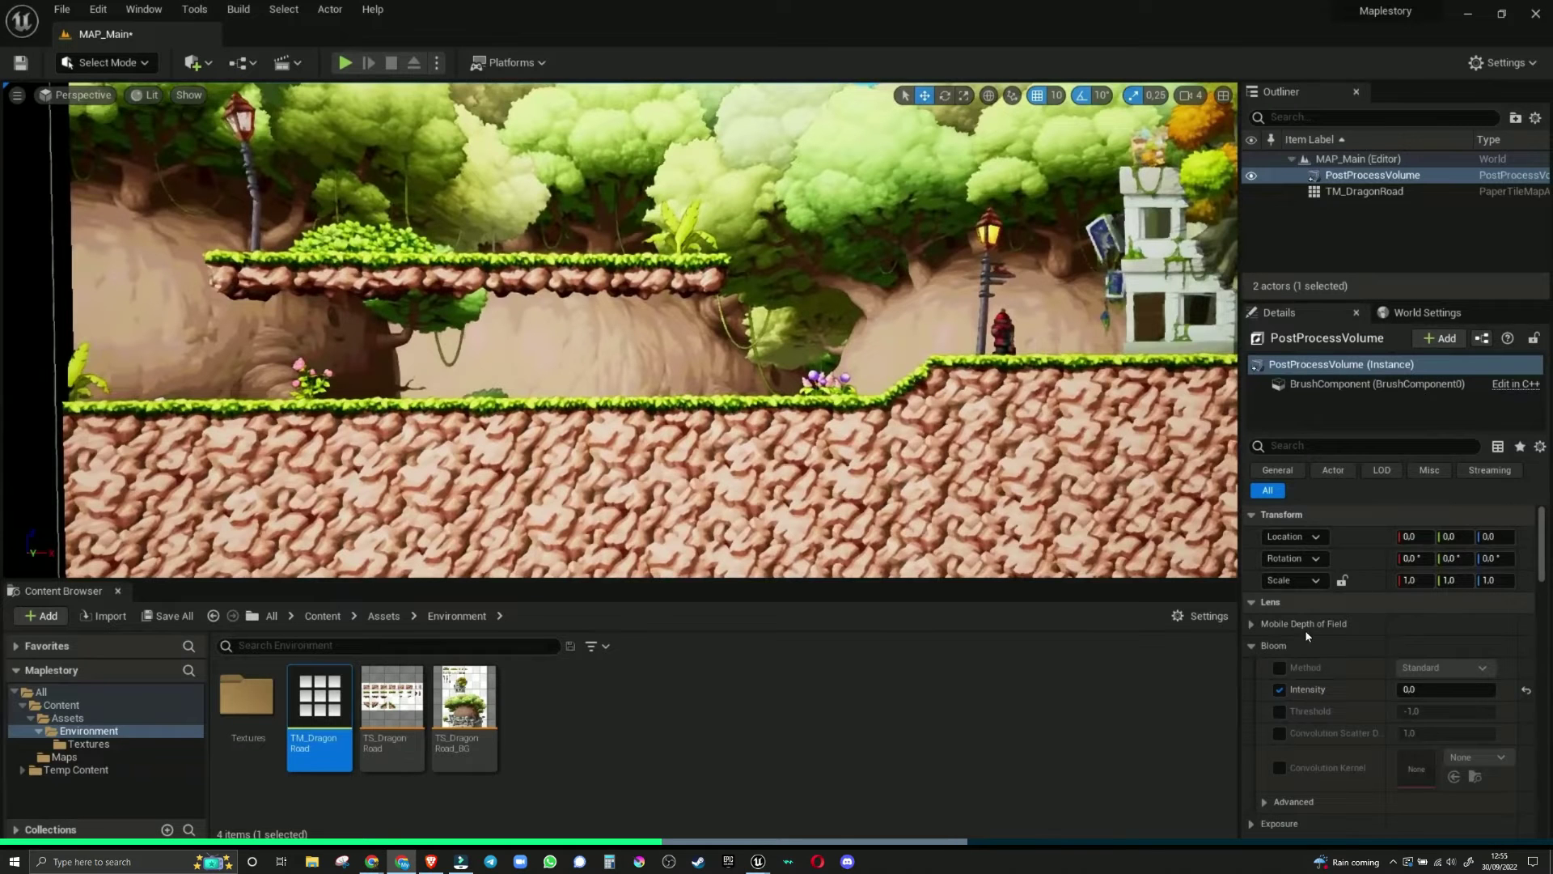
Step: Tick two exposure overrides and enter 2 in each value field
scroll(1323, 692, down, 5)
click(1252, 617)
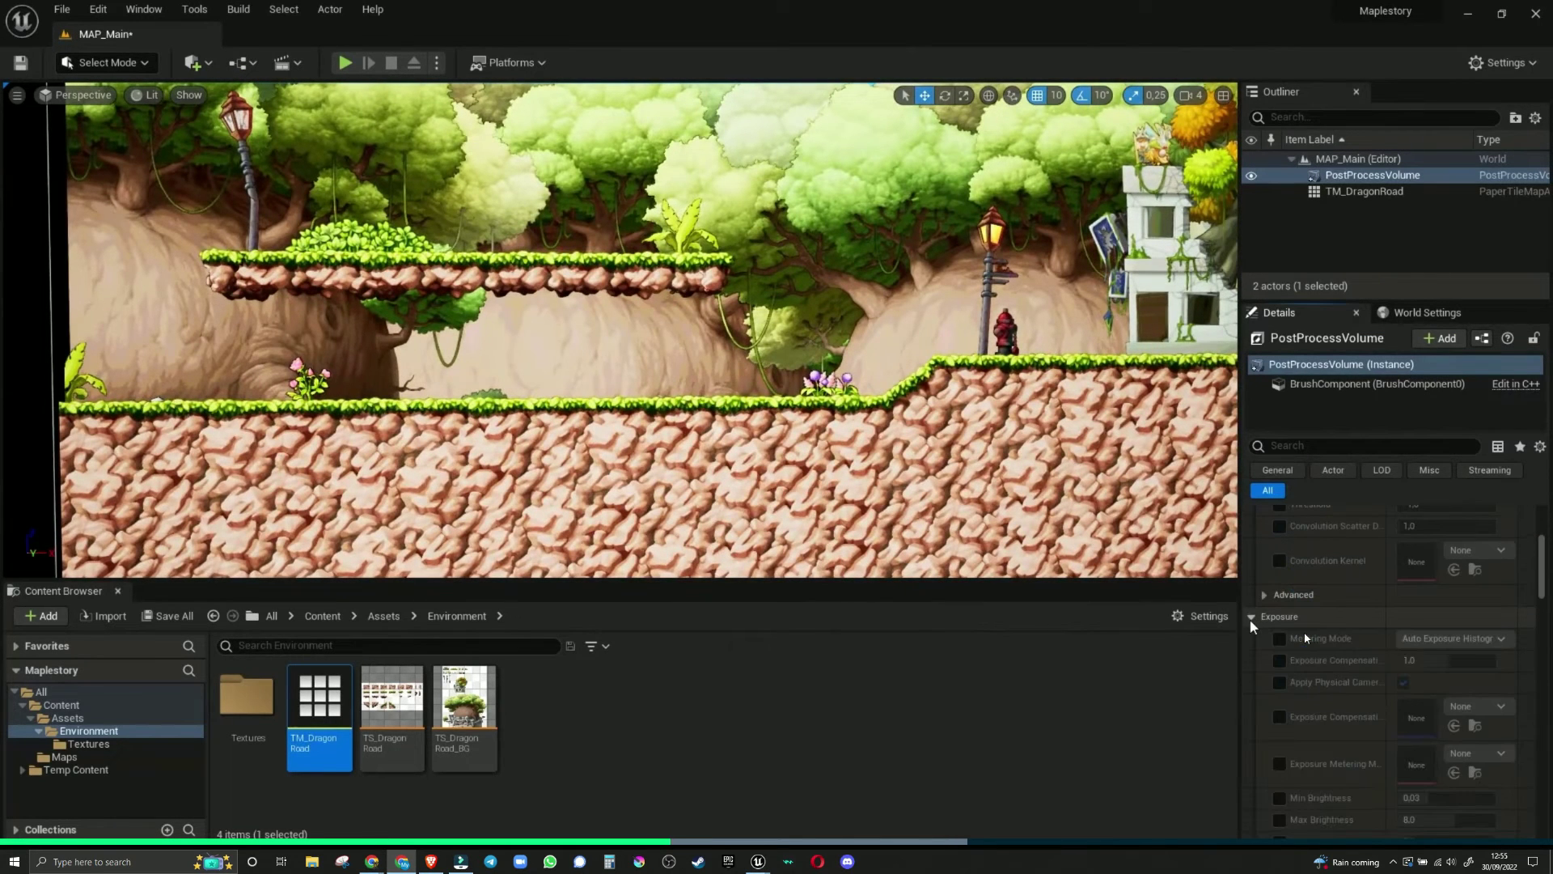
scroll(1304, 635, down, 2)
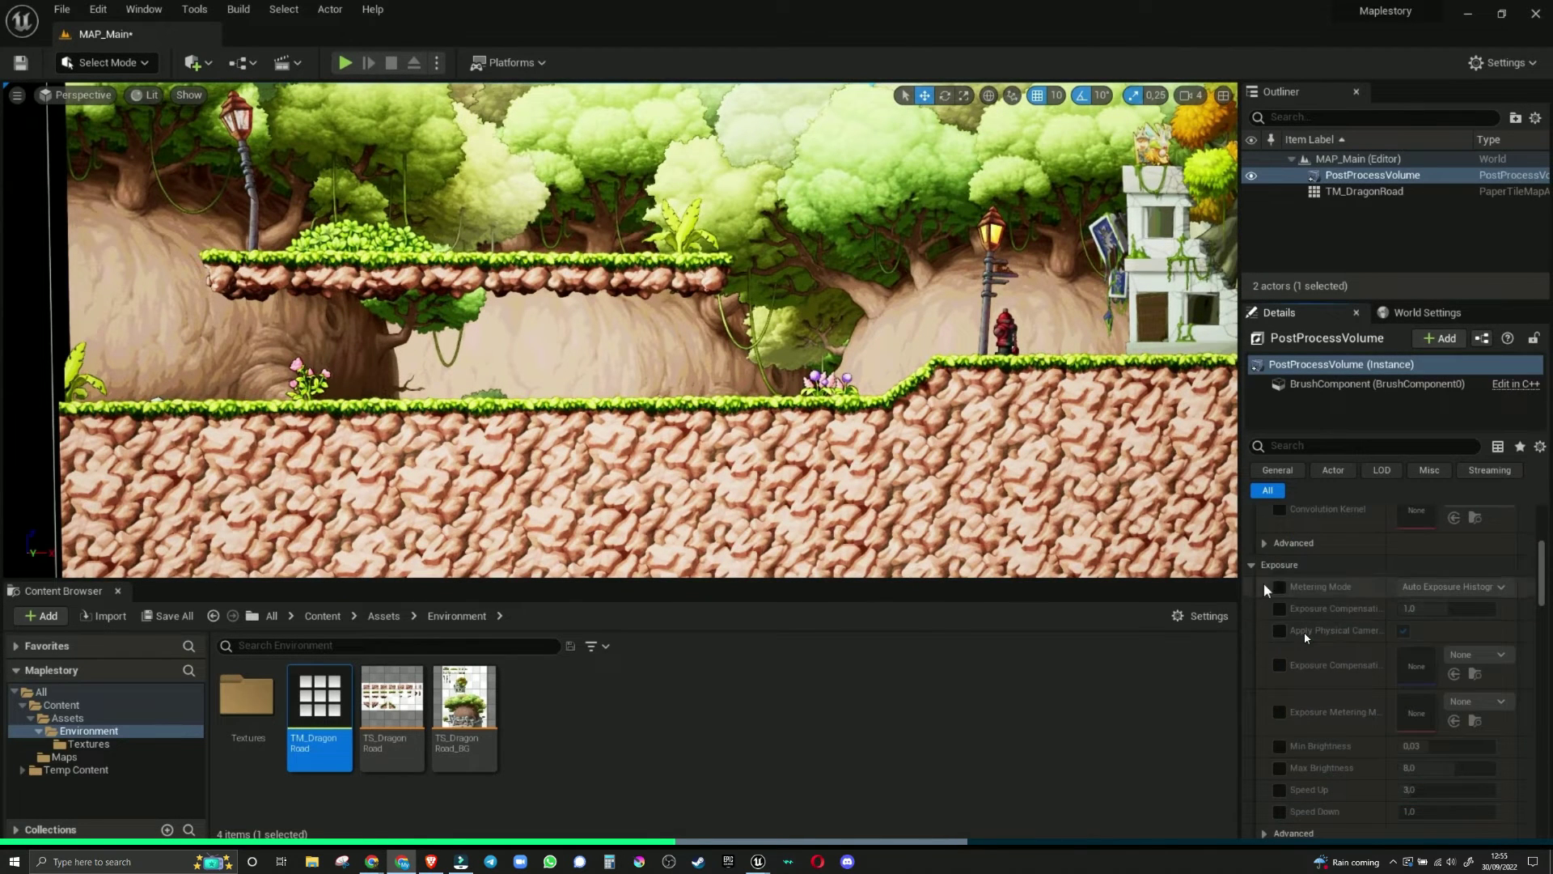
click(1279, 746)
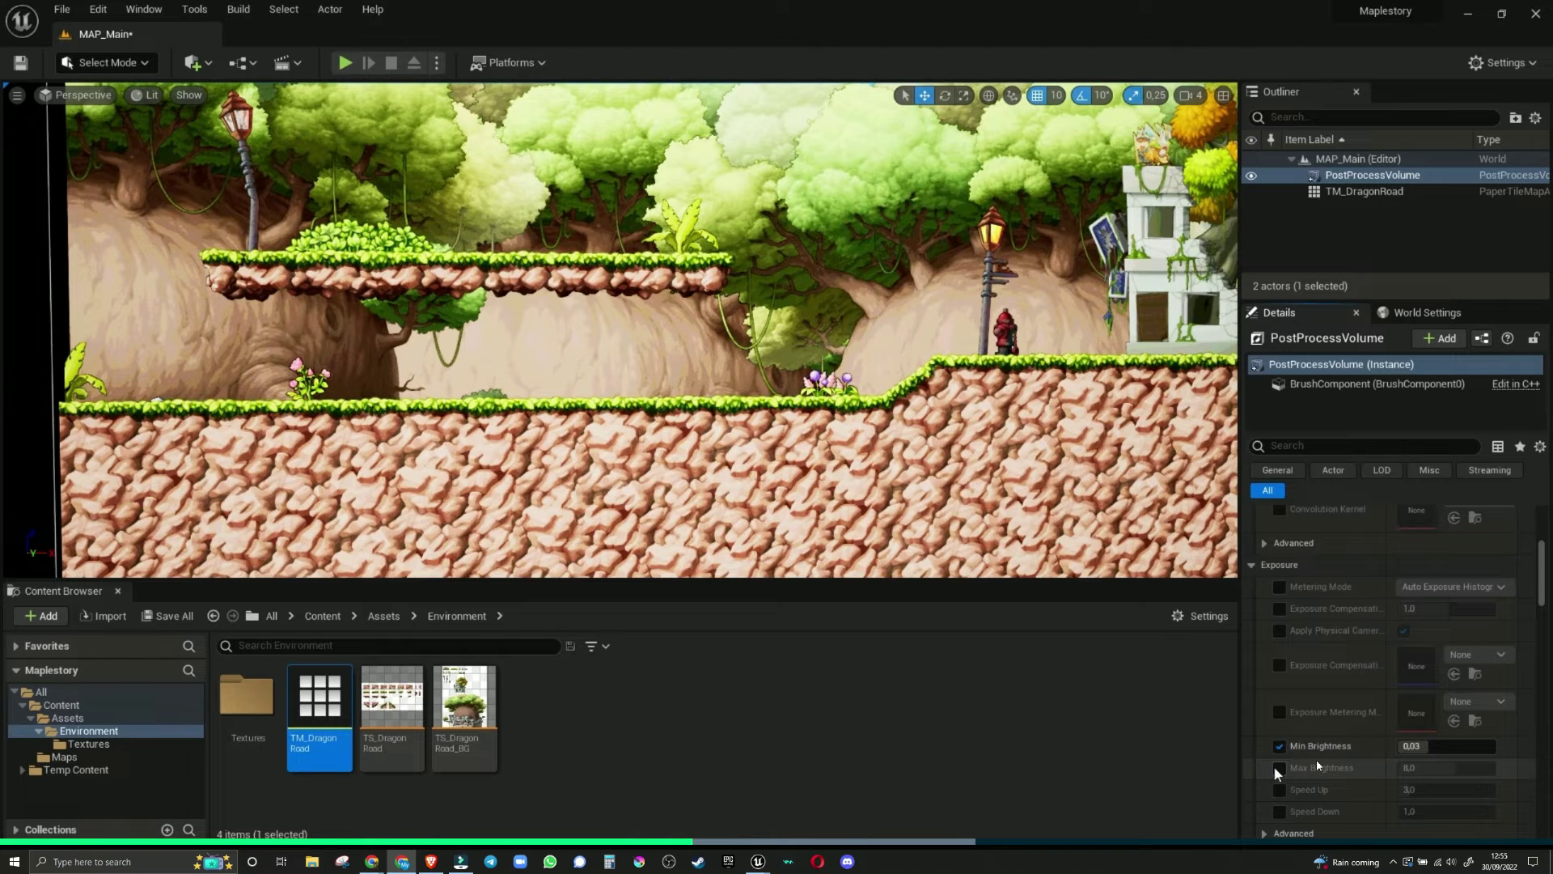
click(1276, 768)
click(1457, 745)
text(2)
key(Return)
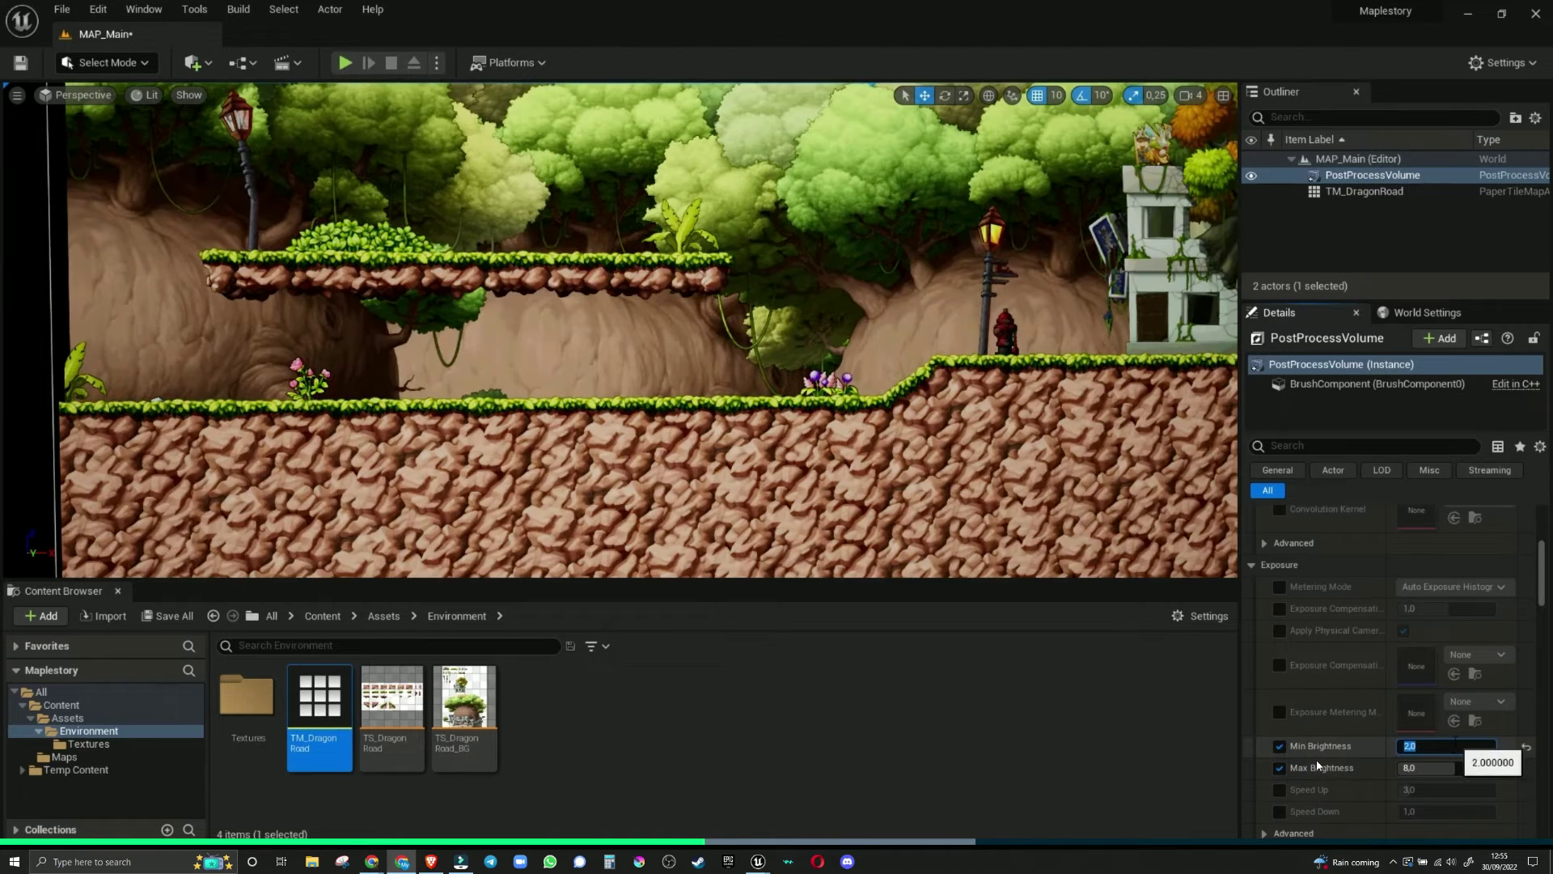
click(1466, 771)
text(2)
key(Return)
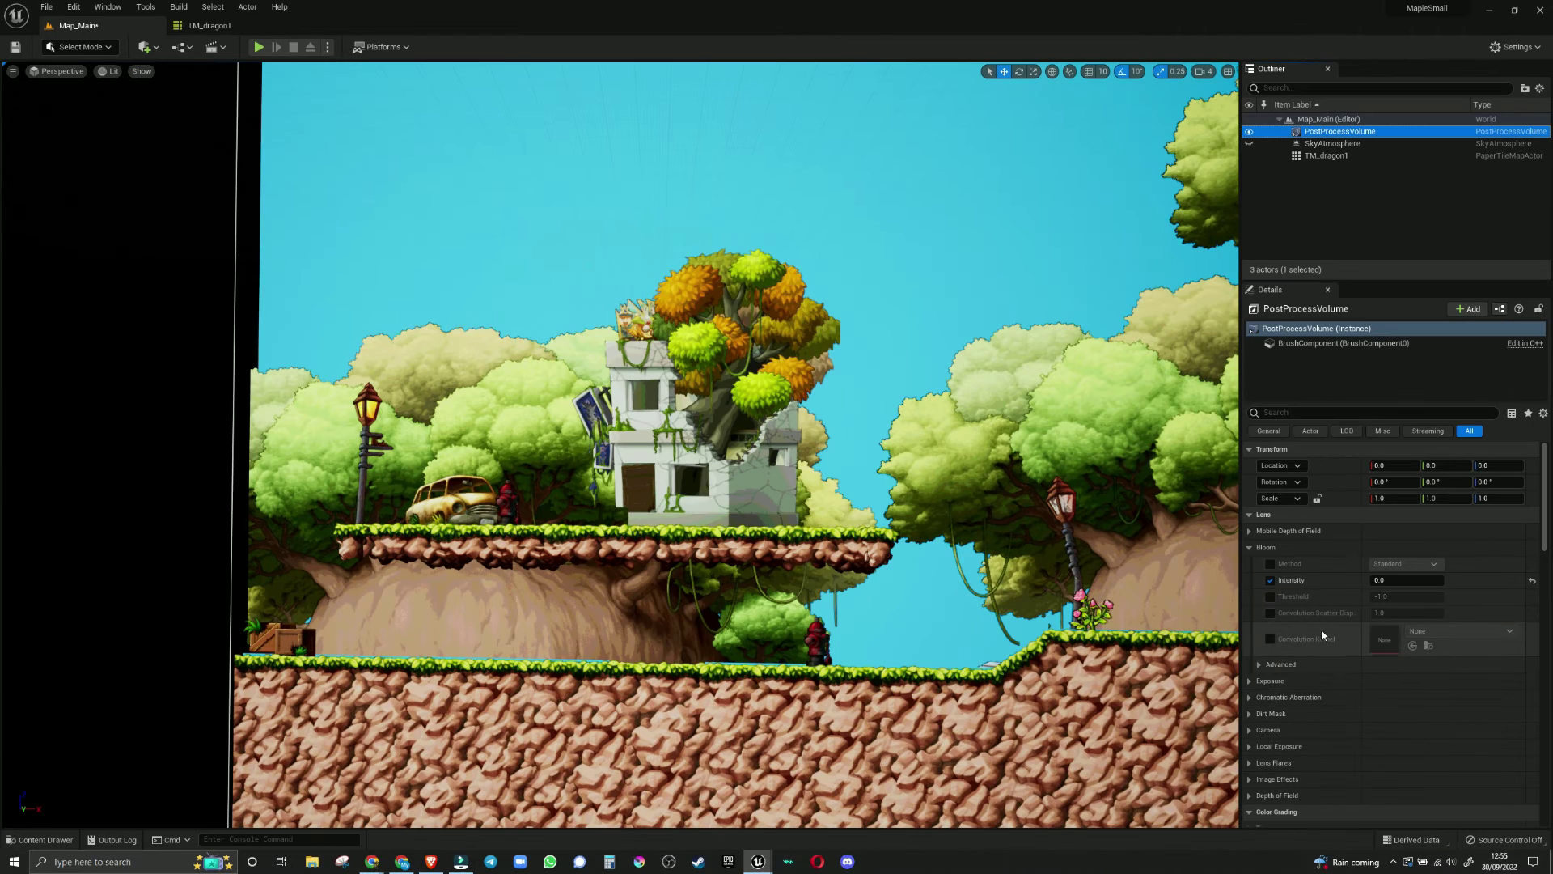
Step: Expand Exposure and set the Min Brightness and Max Brightness overrides to 2.0
click(1254, 684)
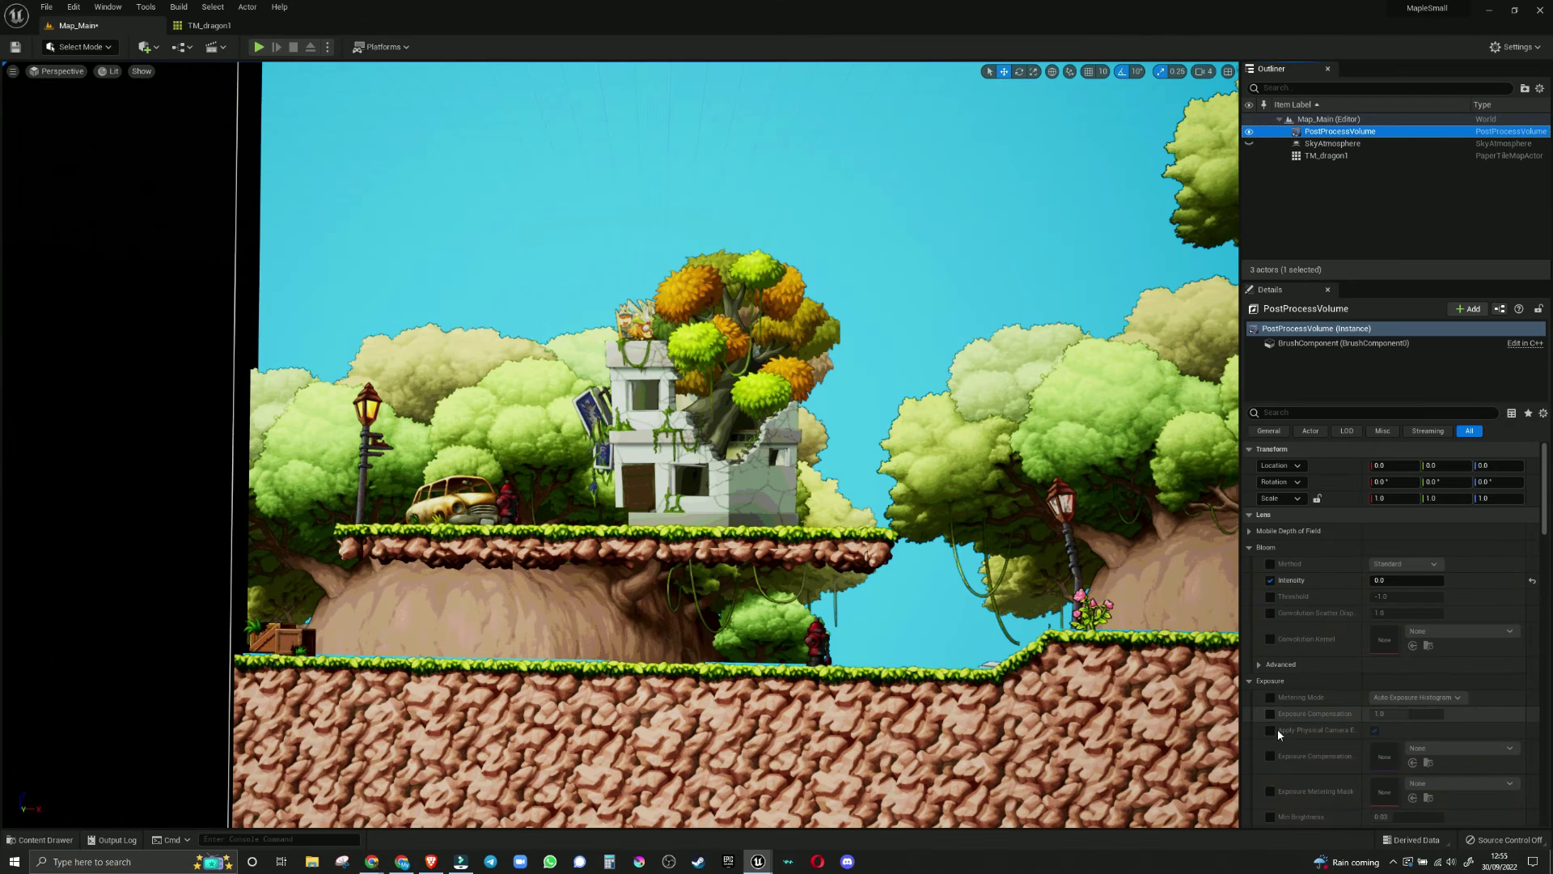
scroll(1274, 754, down, 2)
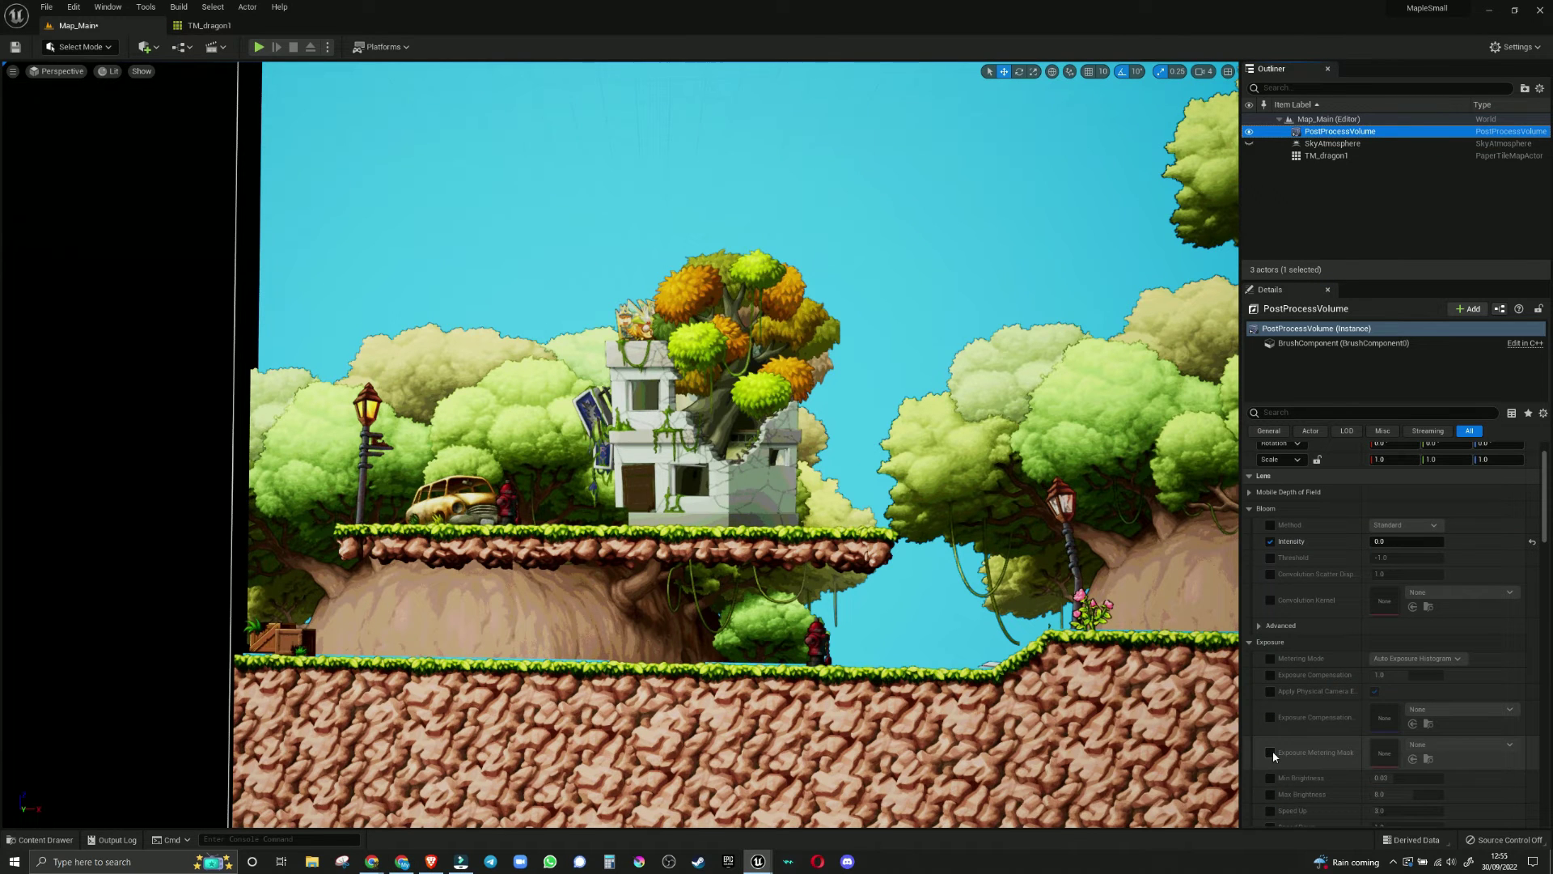
click(1269, 778)
click(1270, 794)
click(1384, 777)
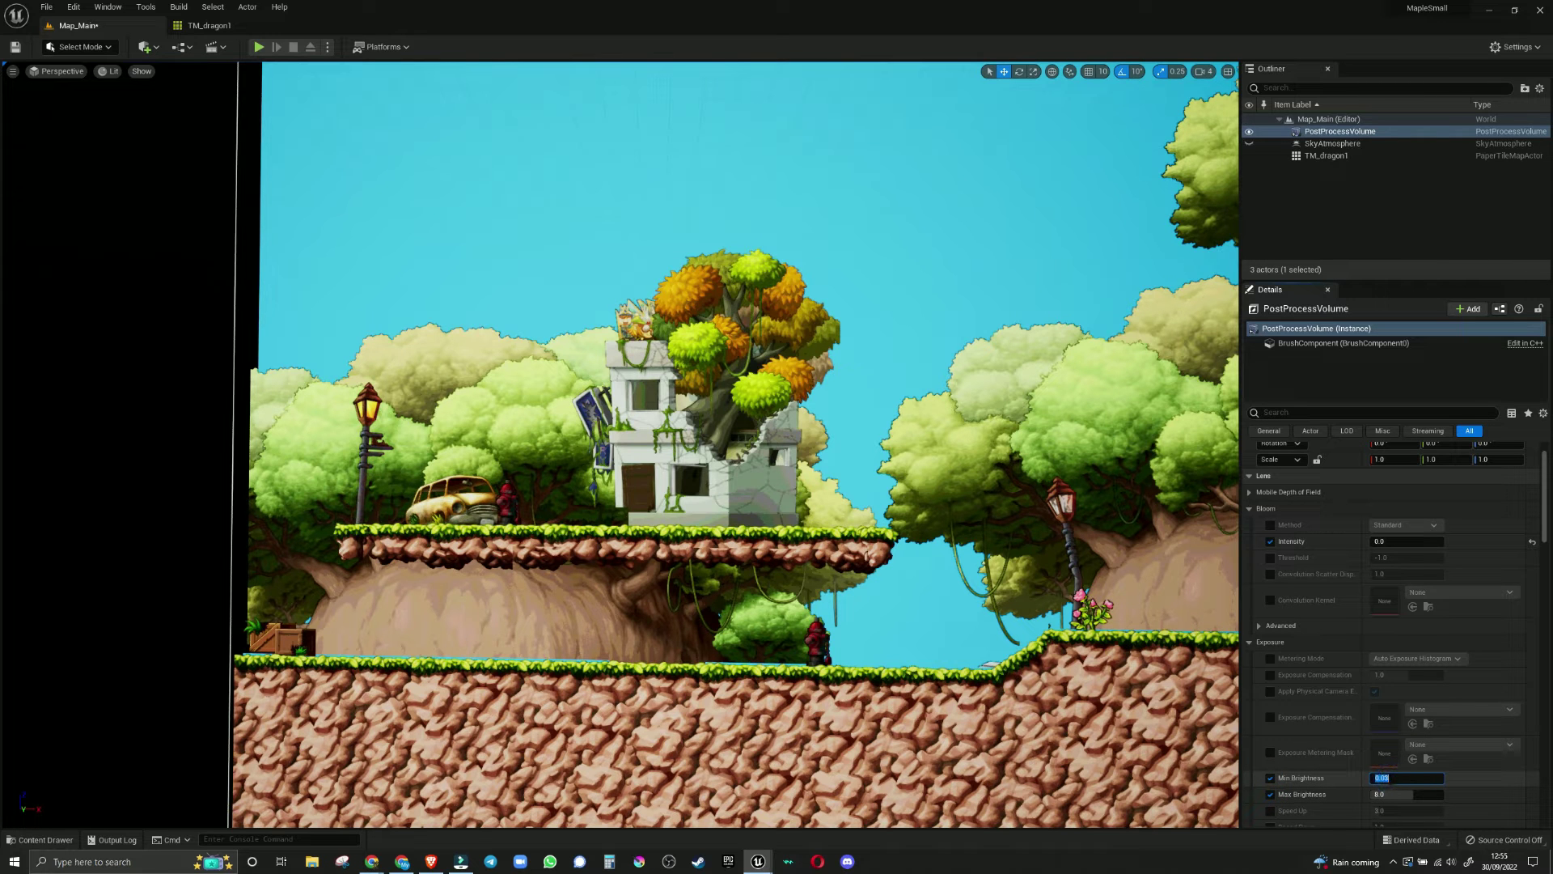
text(2)
click(1404, 795)
text(2)
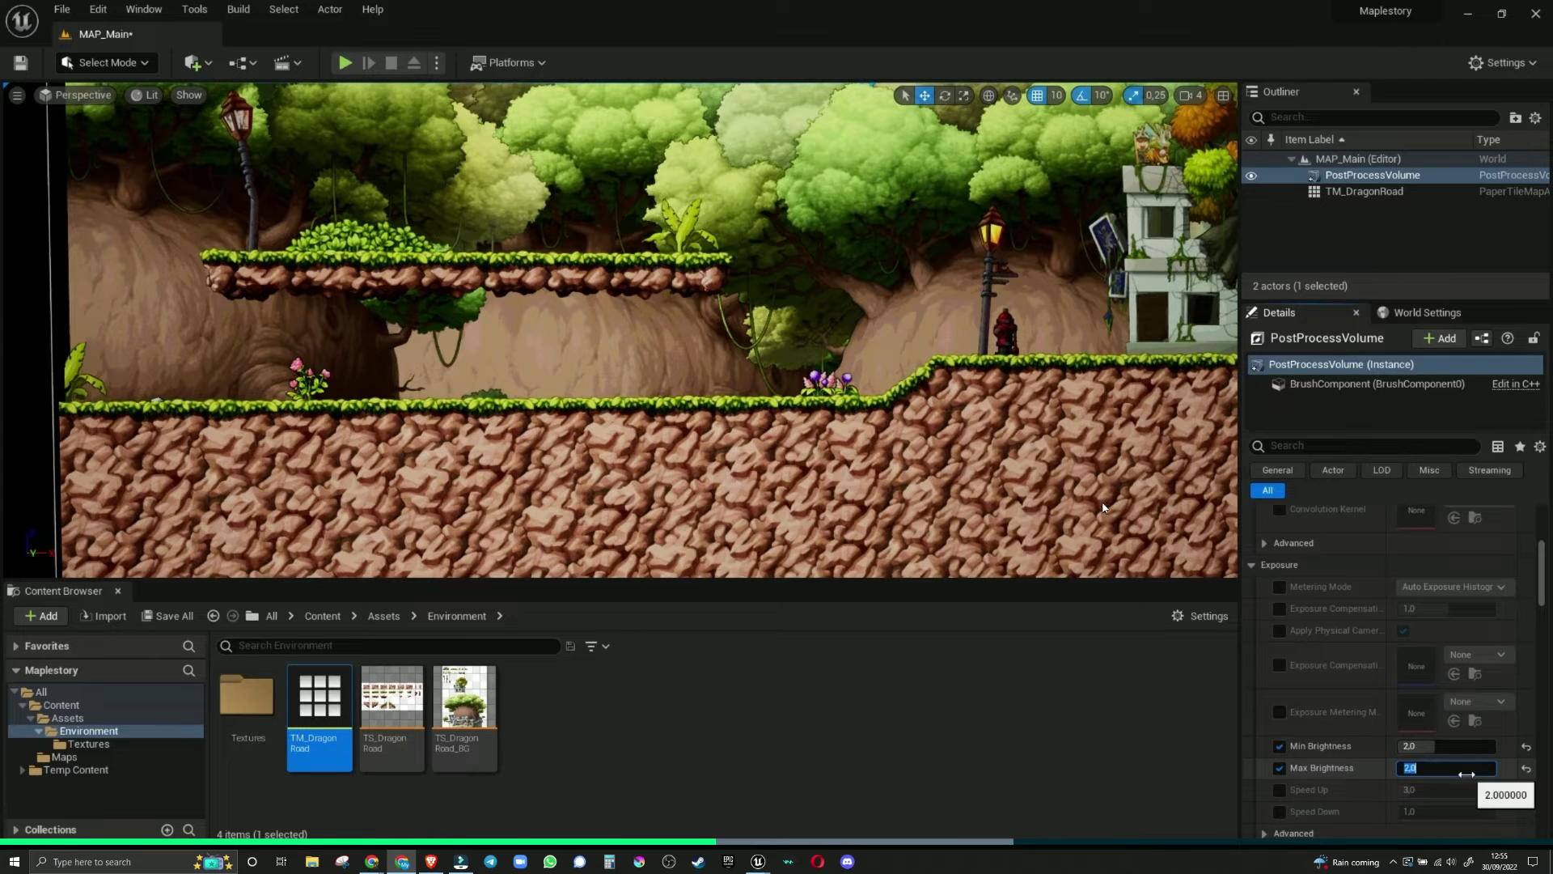
Step: Expand Lens Flares, enable the Intensity override and set it to 0
scroll(1319, 711, down, 5)
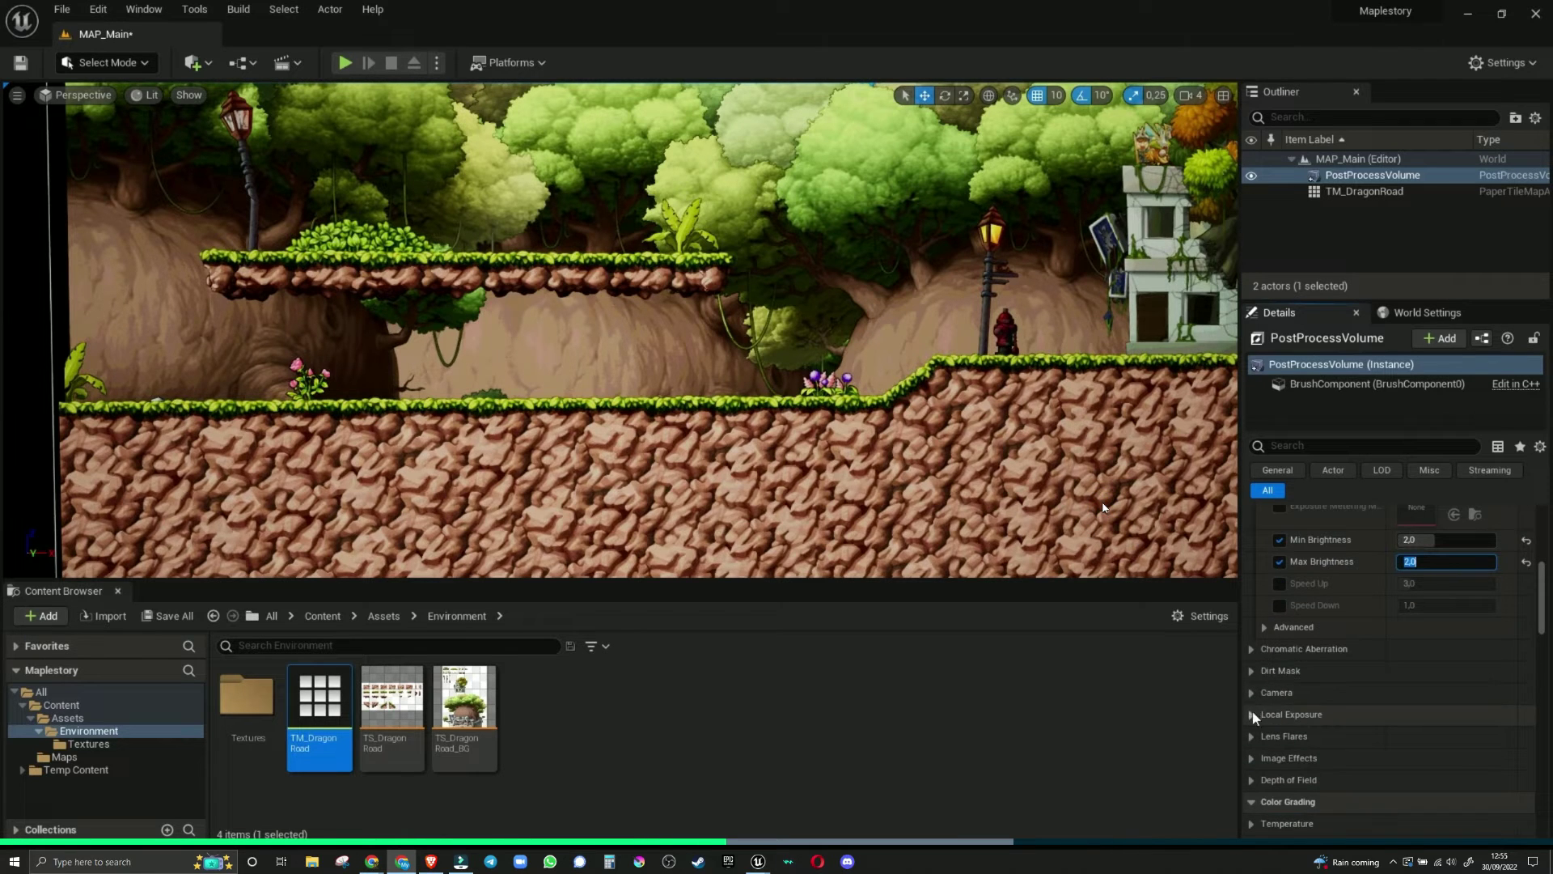
click(1250, 735)
scroll(1249, 730, down, 3)
click(1280, 657)
click(1421, 657)
text(0)
key(Return)
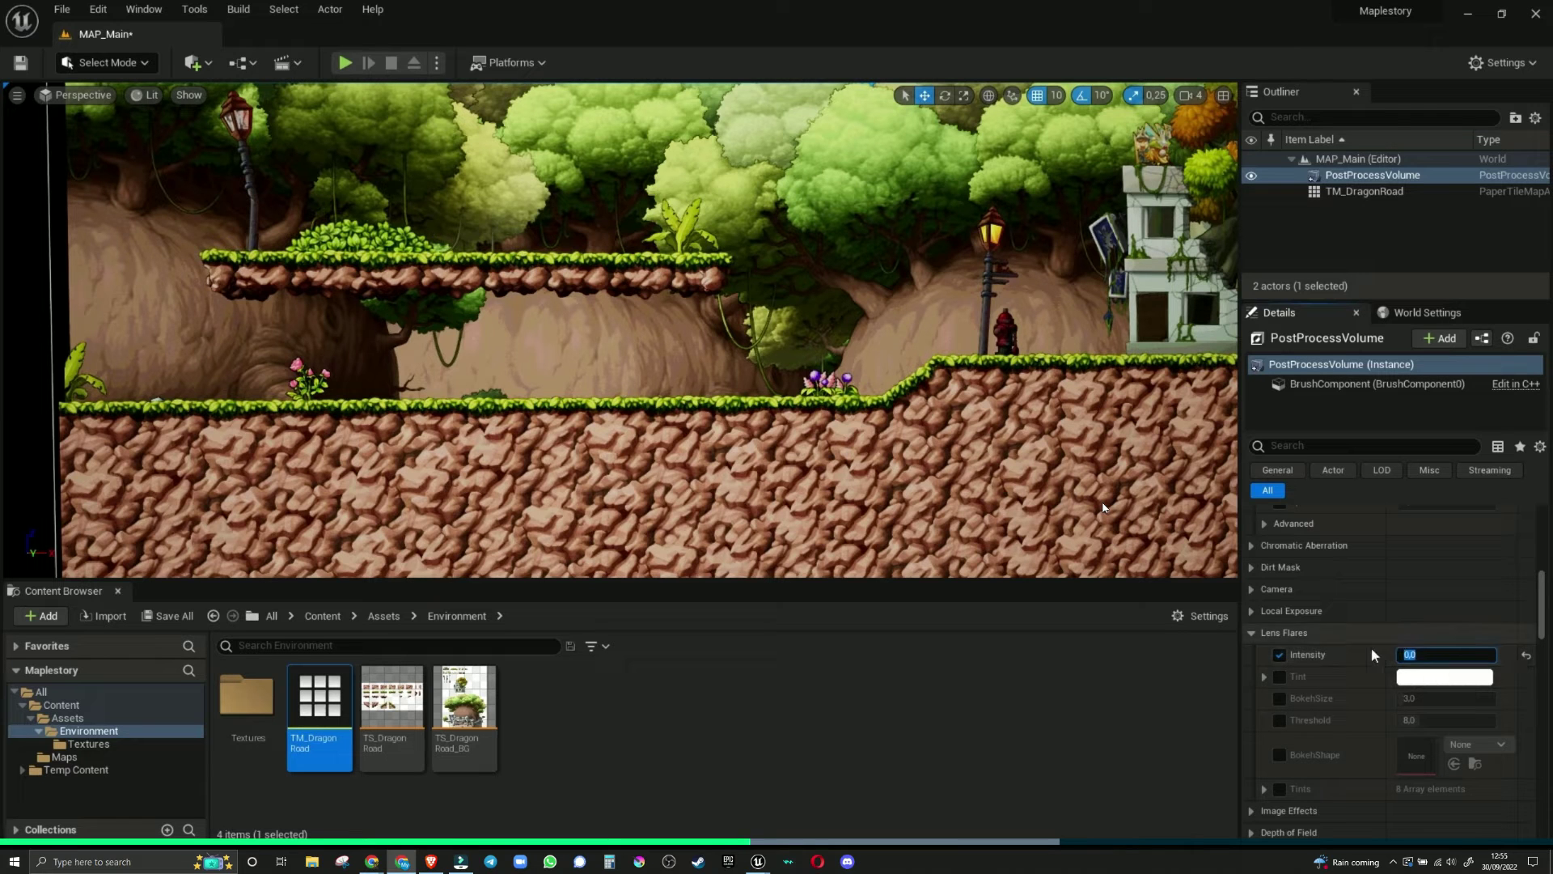
click(1269, 639)
click(1272, 639)
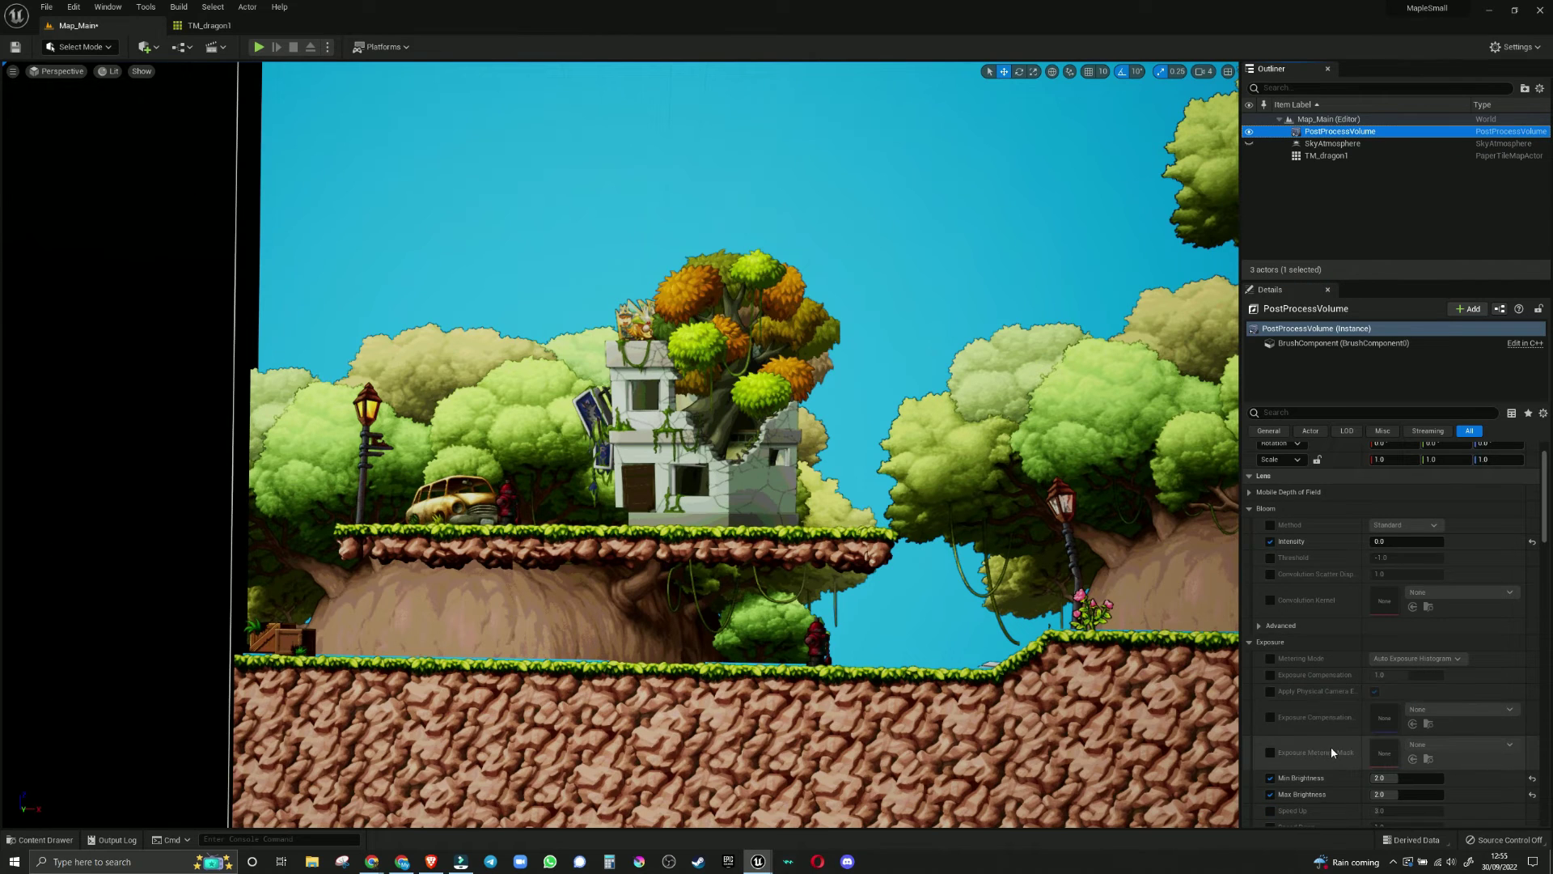
scroll(1332, 746, down, 2)
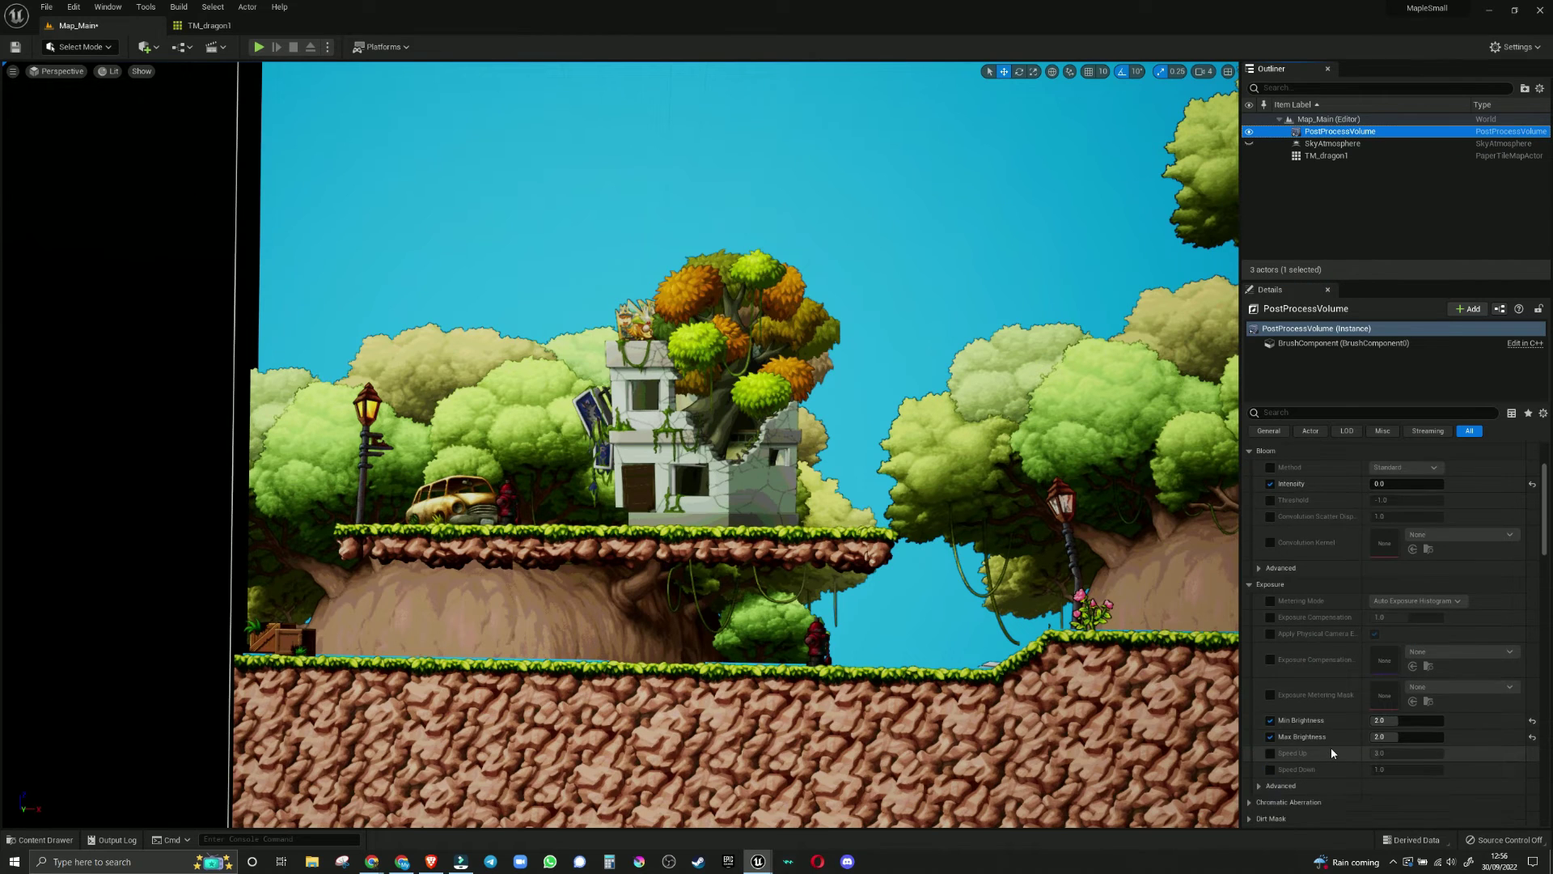
scroll(1331, 745, down, 4)
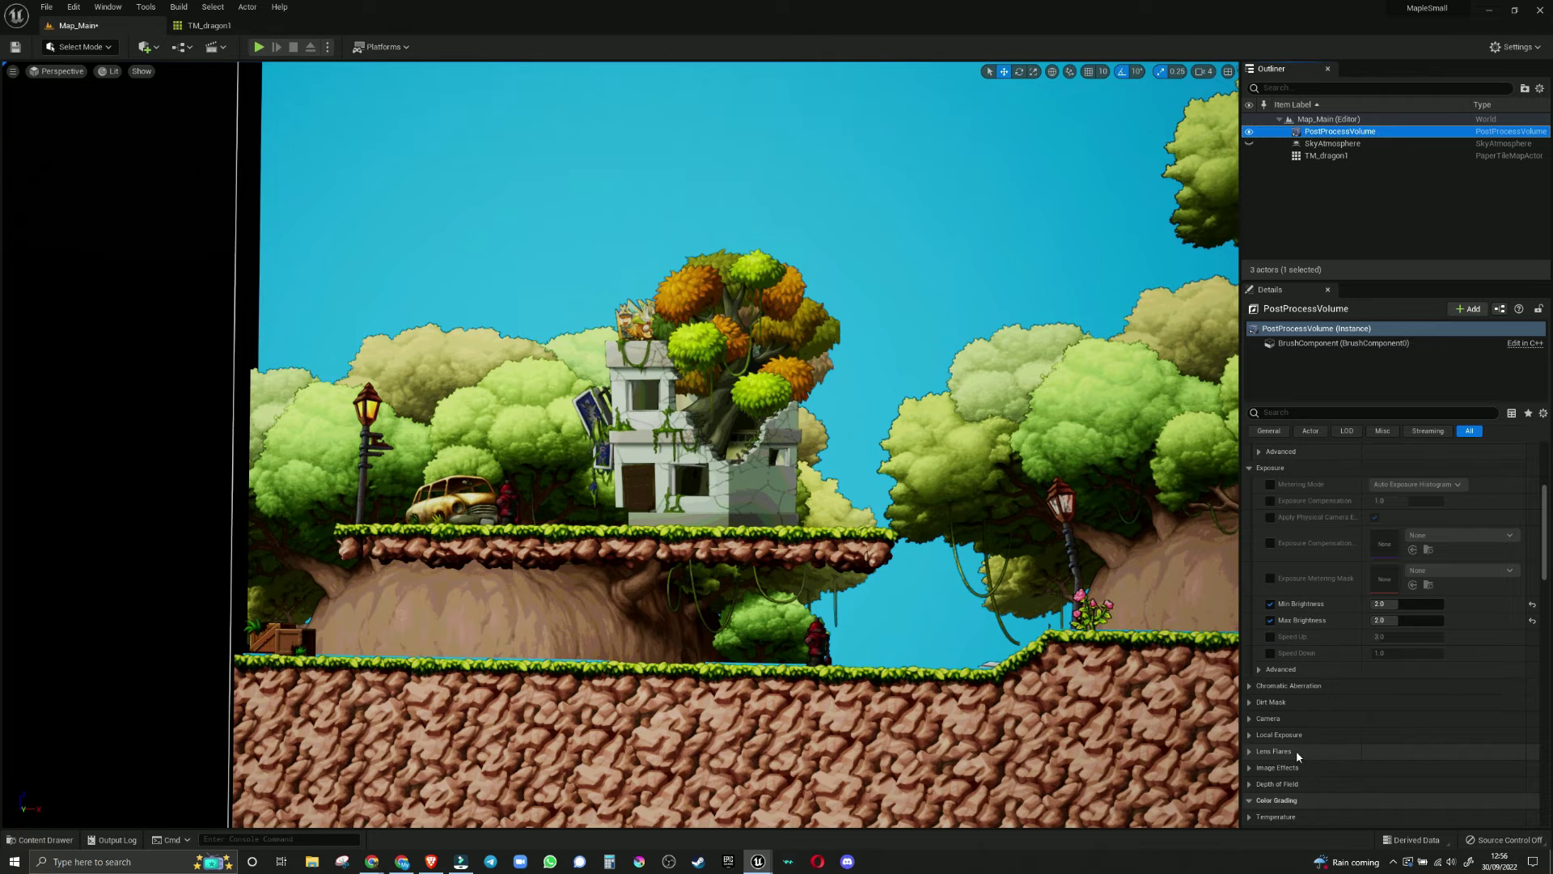
Step: Reopen Lens Flares, re-tick the Intensity override and confirm it at 0
click(1249, 751)
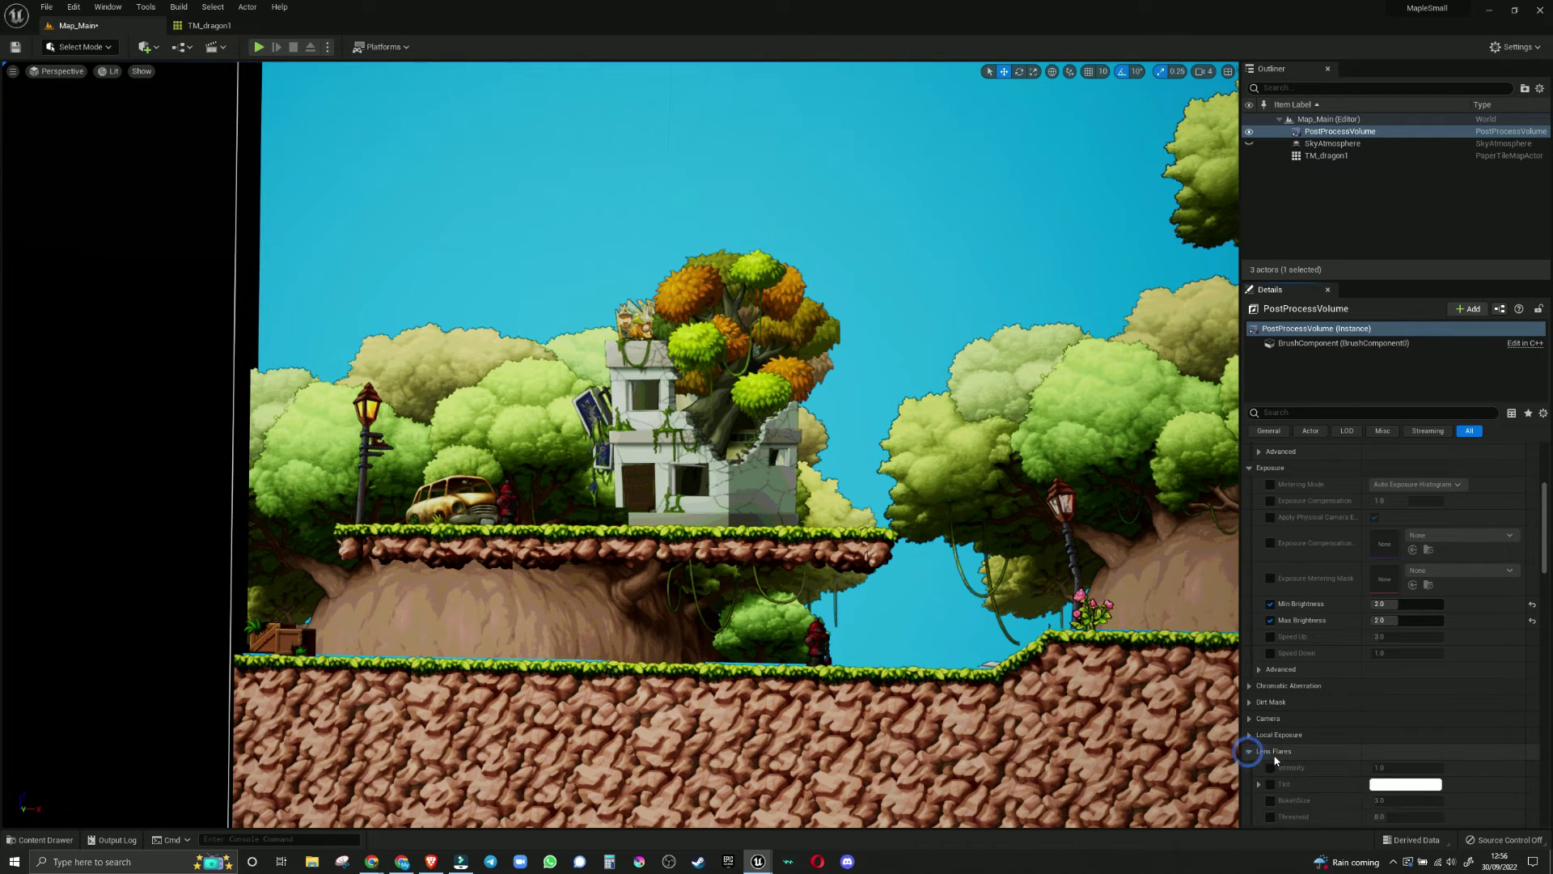
scroll(1274, 761, down, 2)
click(1270, 709)
click(1381, 709)
text(2)
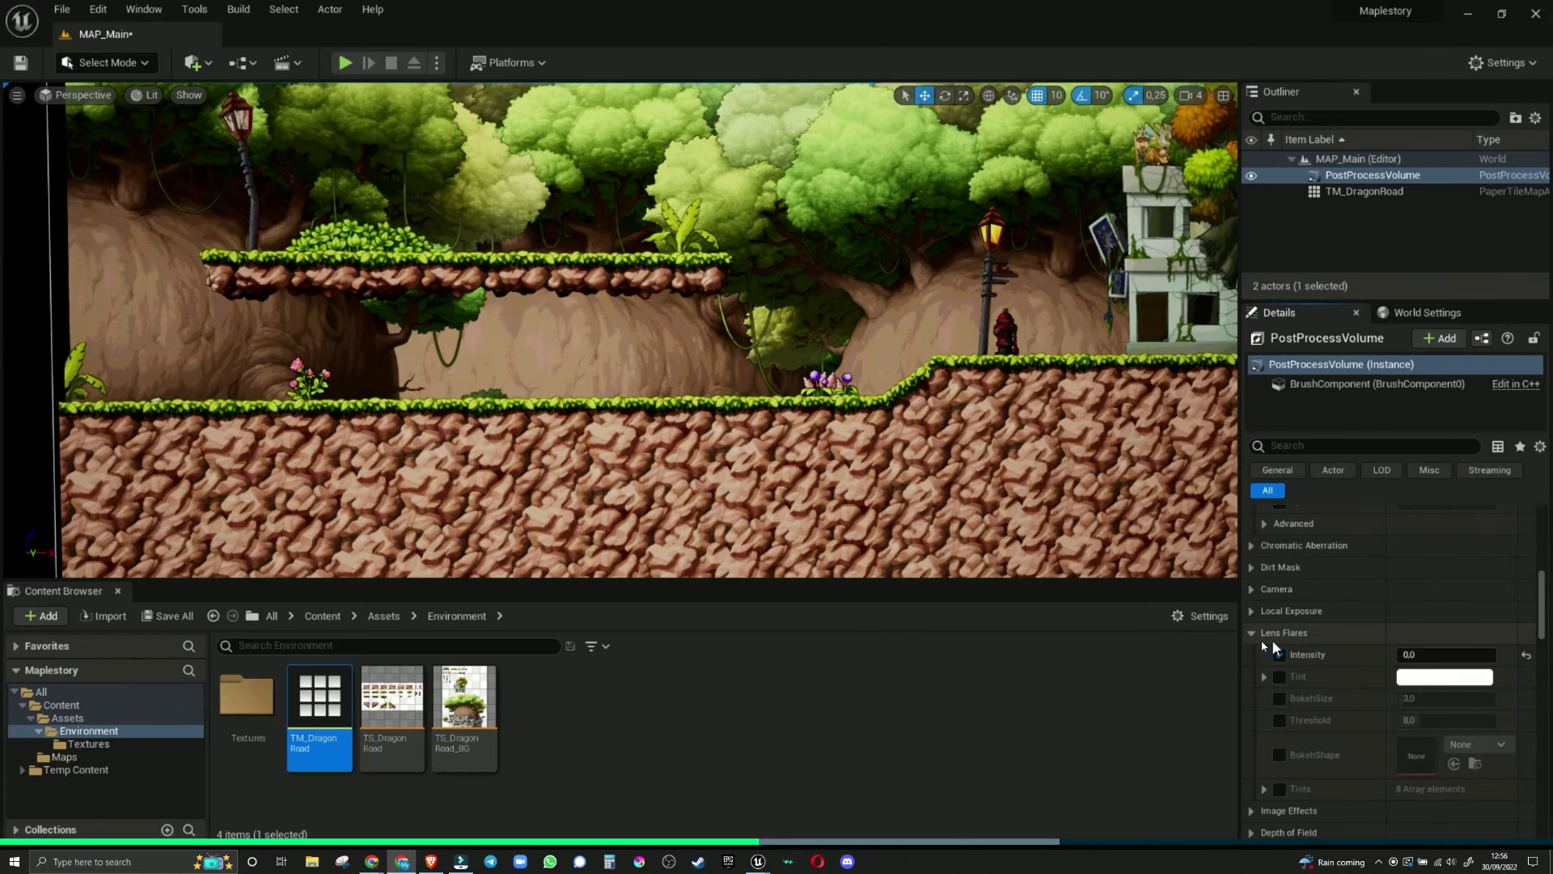
scroll(1283, 641, down, 1)
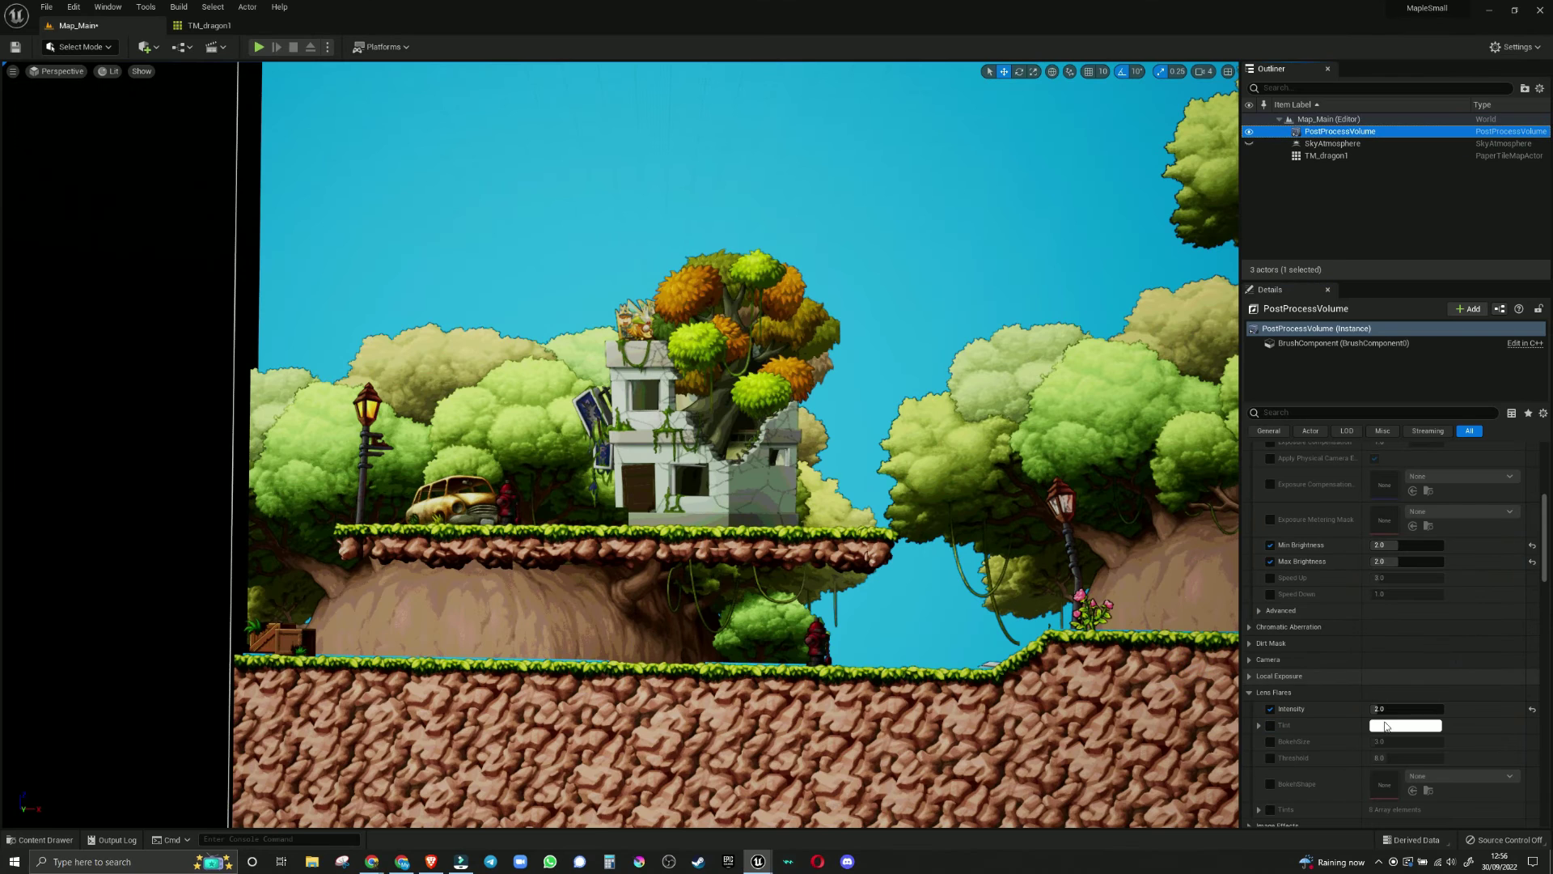
click(1388, 709)
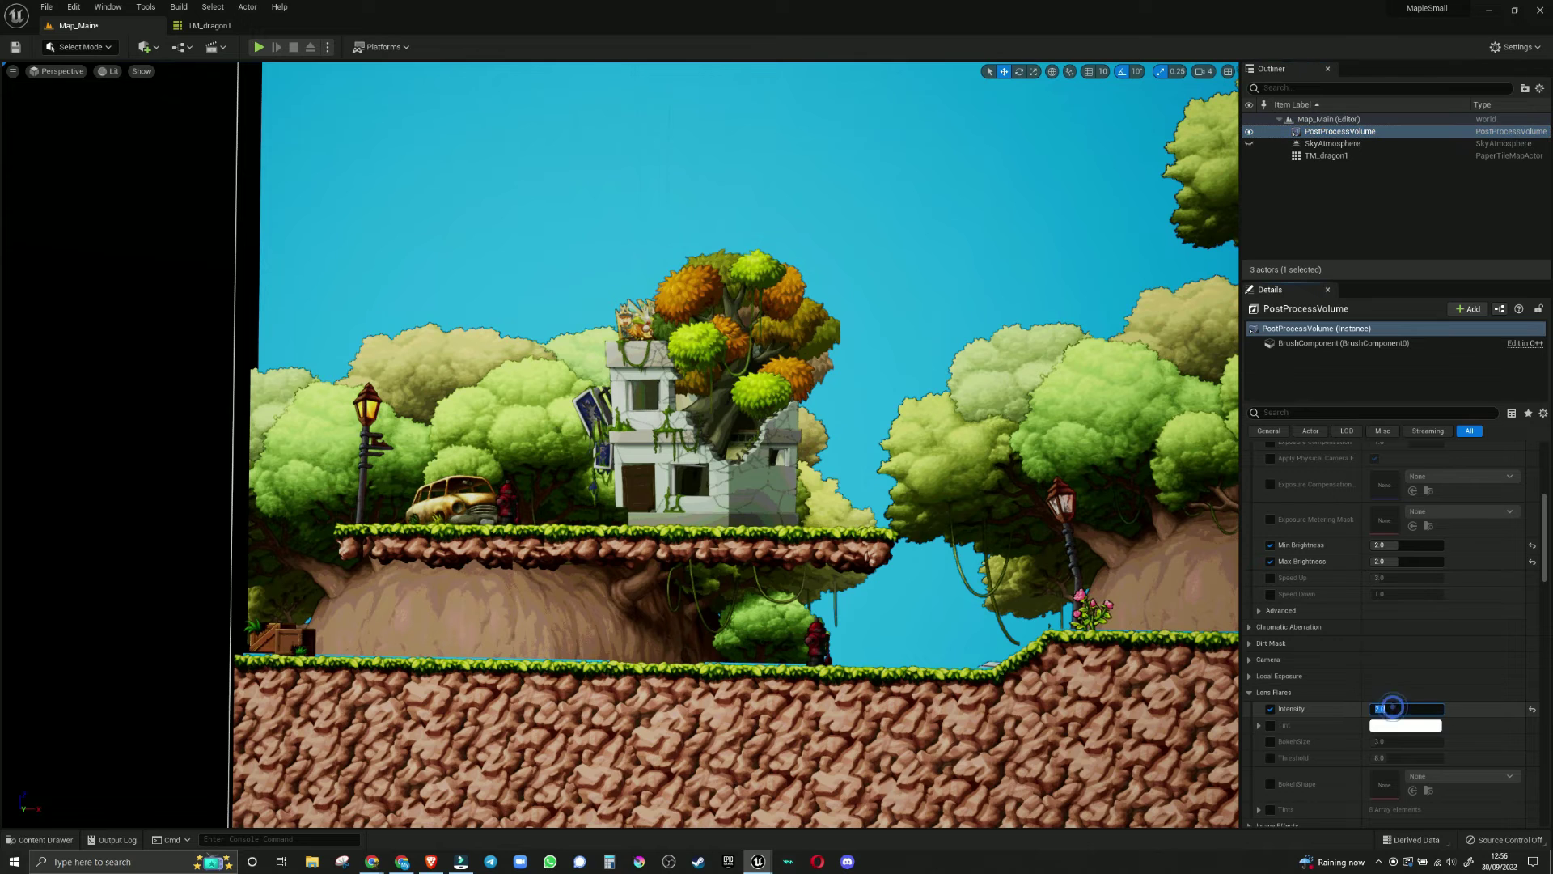
key(Return)
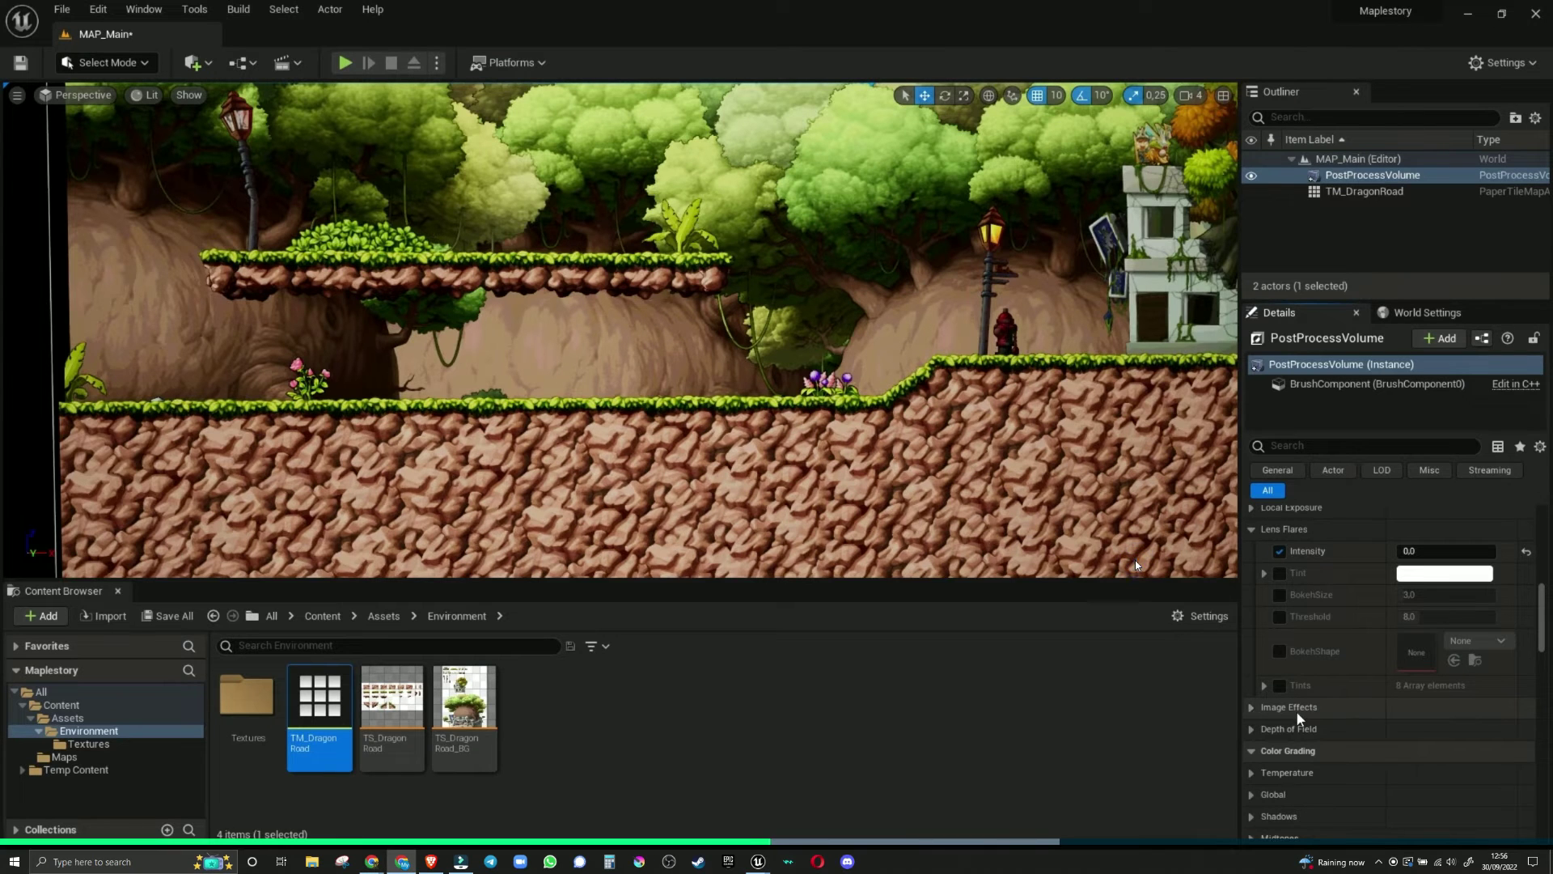
Step: Expand Image Effects, tick Vignette Intensity and enter 0
click(1252, 709)
scroll(1255, 710, down, 1)
click(1279, 677)
click(1424, 678)
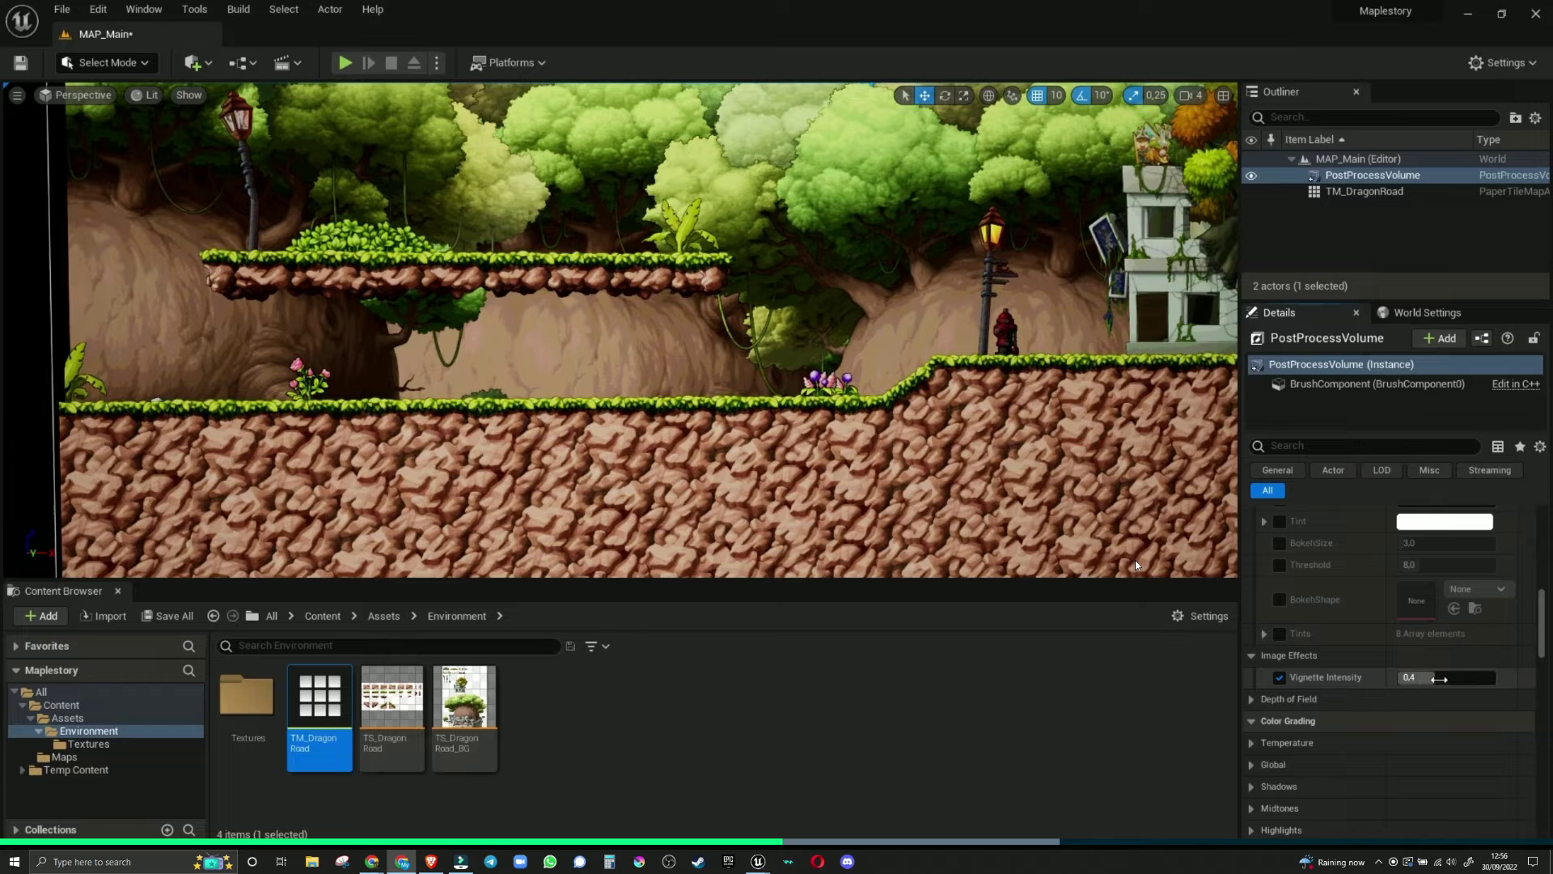
text(0)
key(Return)
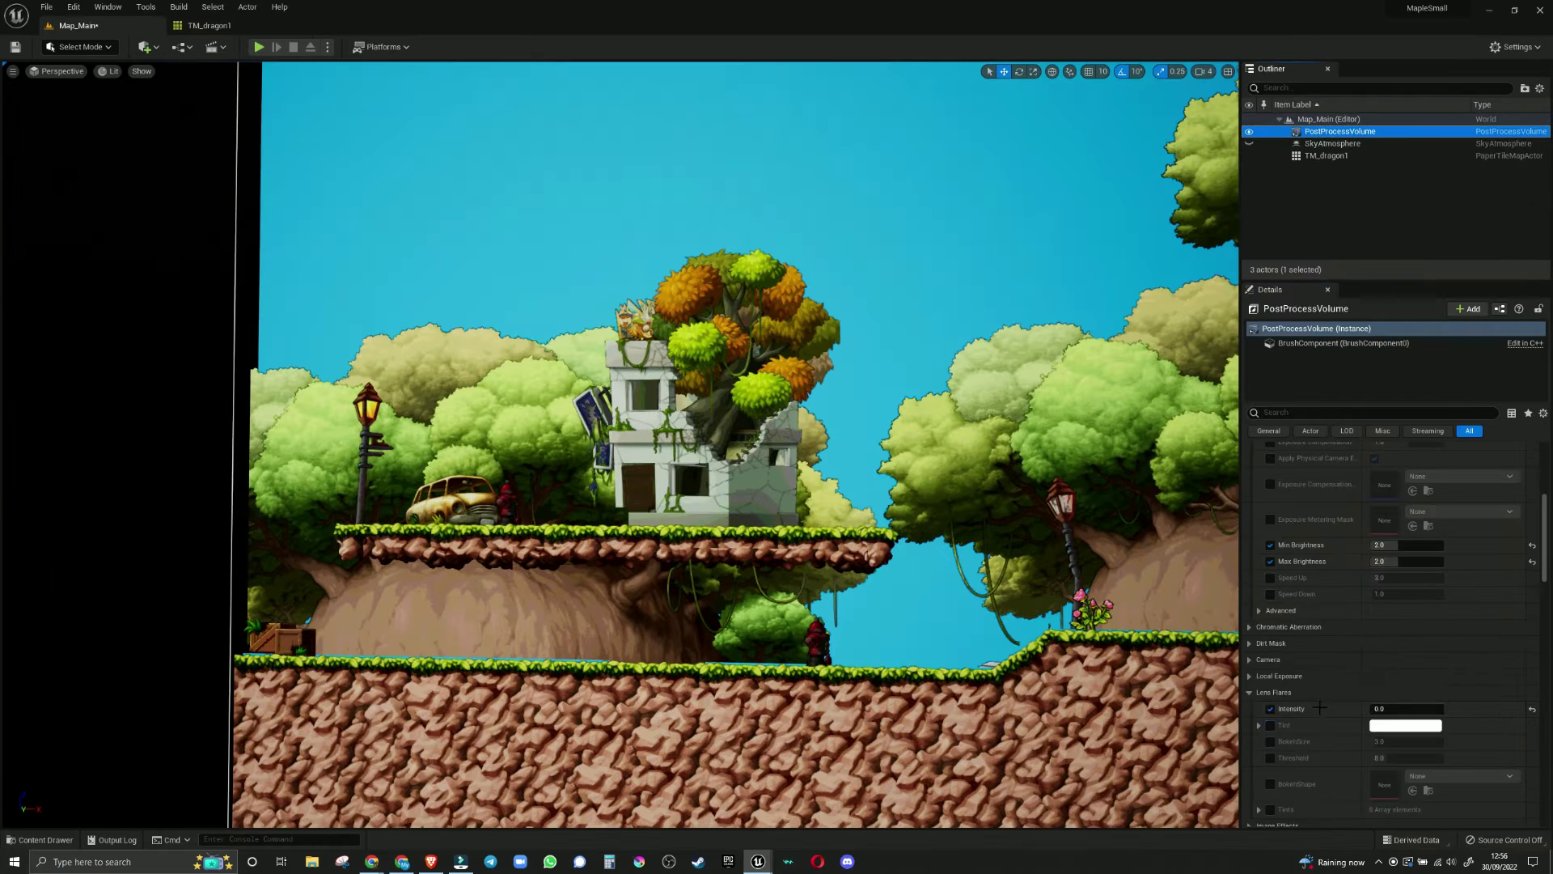
scroll(1299, 743, down, 2)
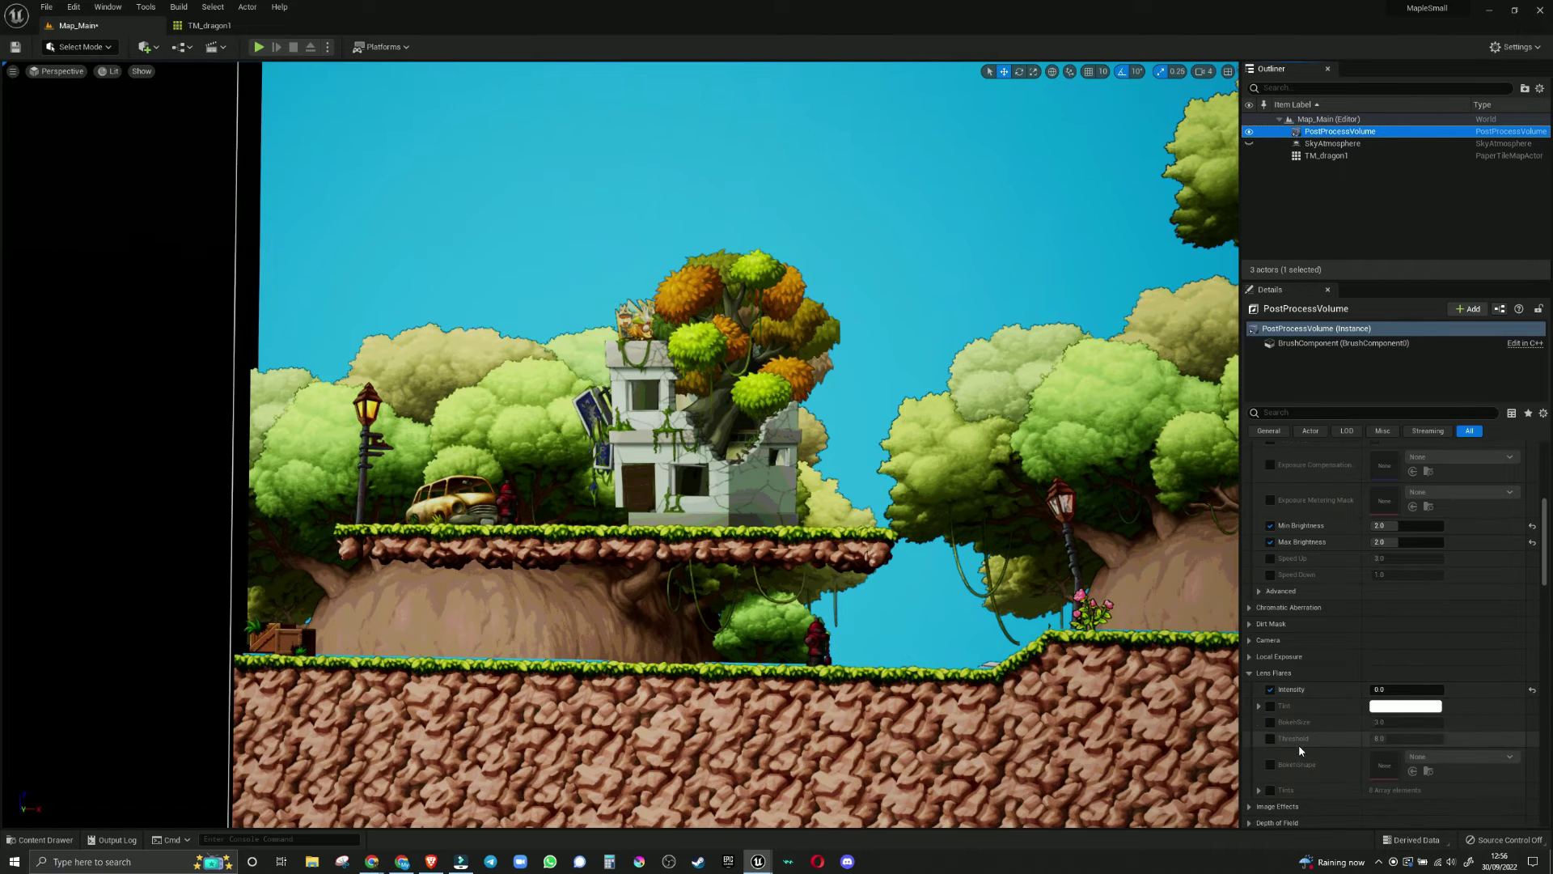
Step: Reopen Image Effects and re-enter the Vignette Intensity override as 0
click(1266, 749)
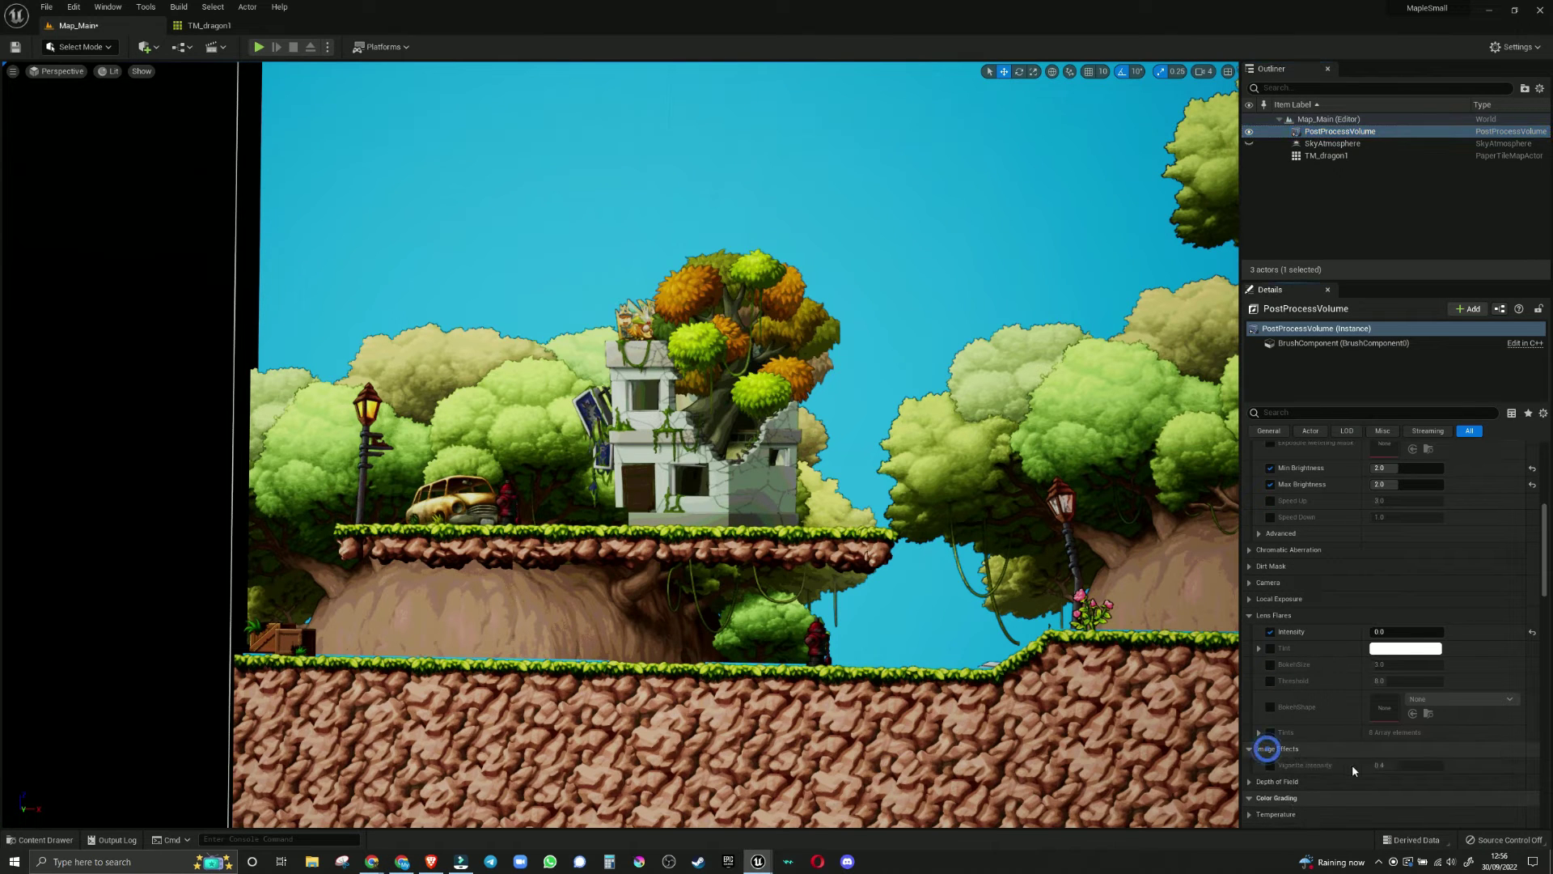
click(1270, 765)
click(1393, 765)
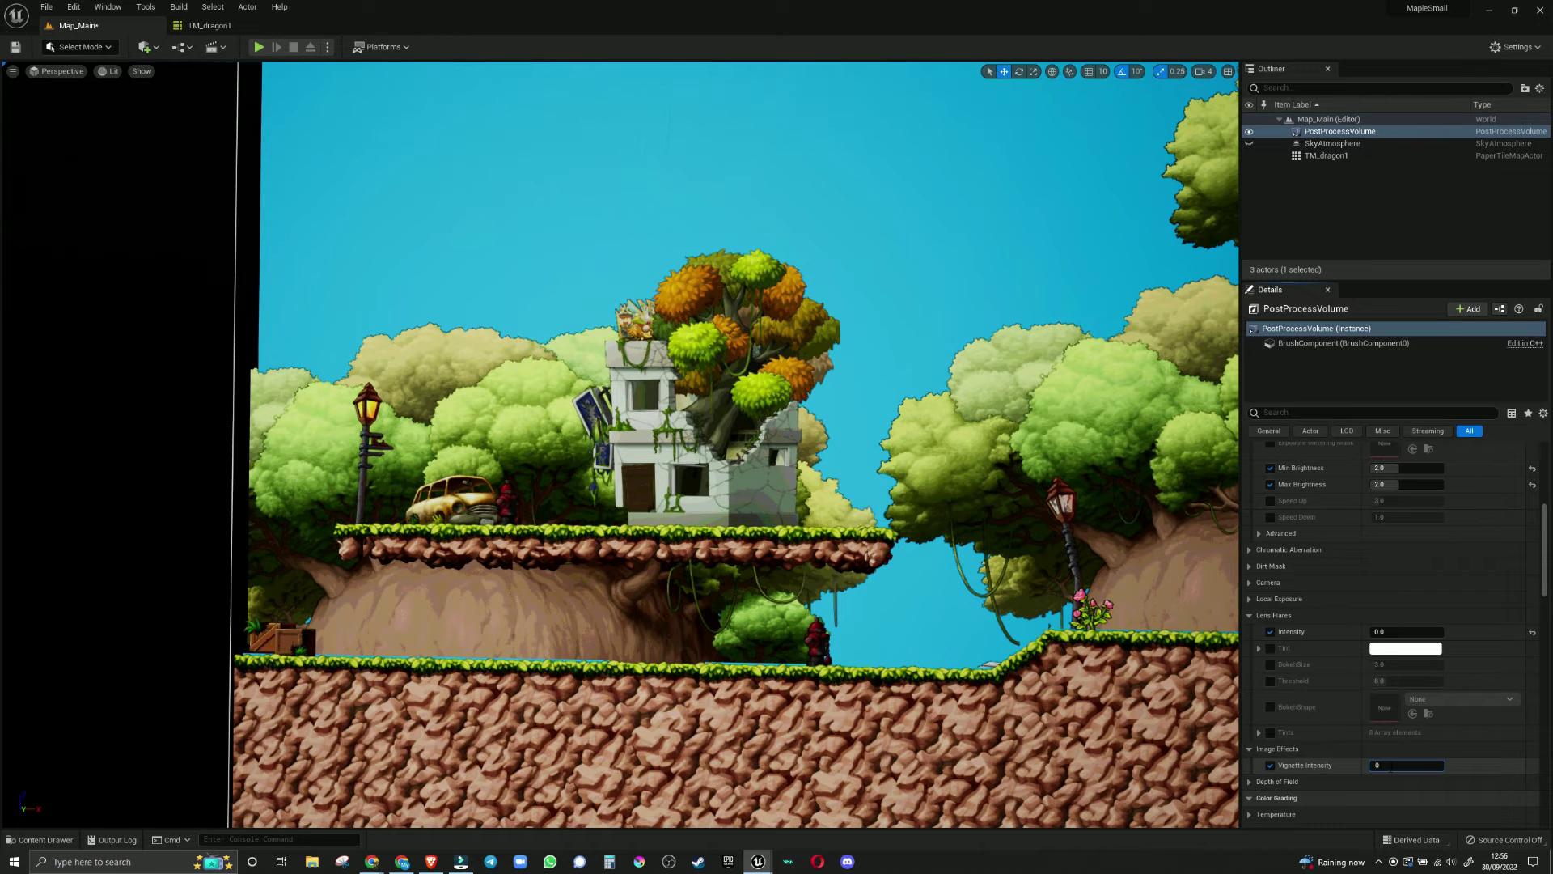
text(0)
key(Return)
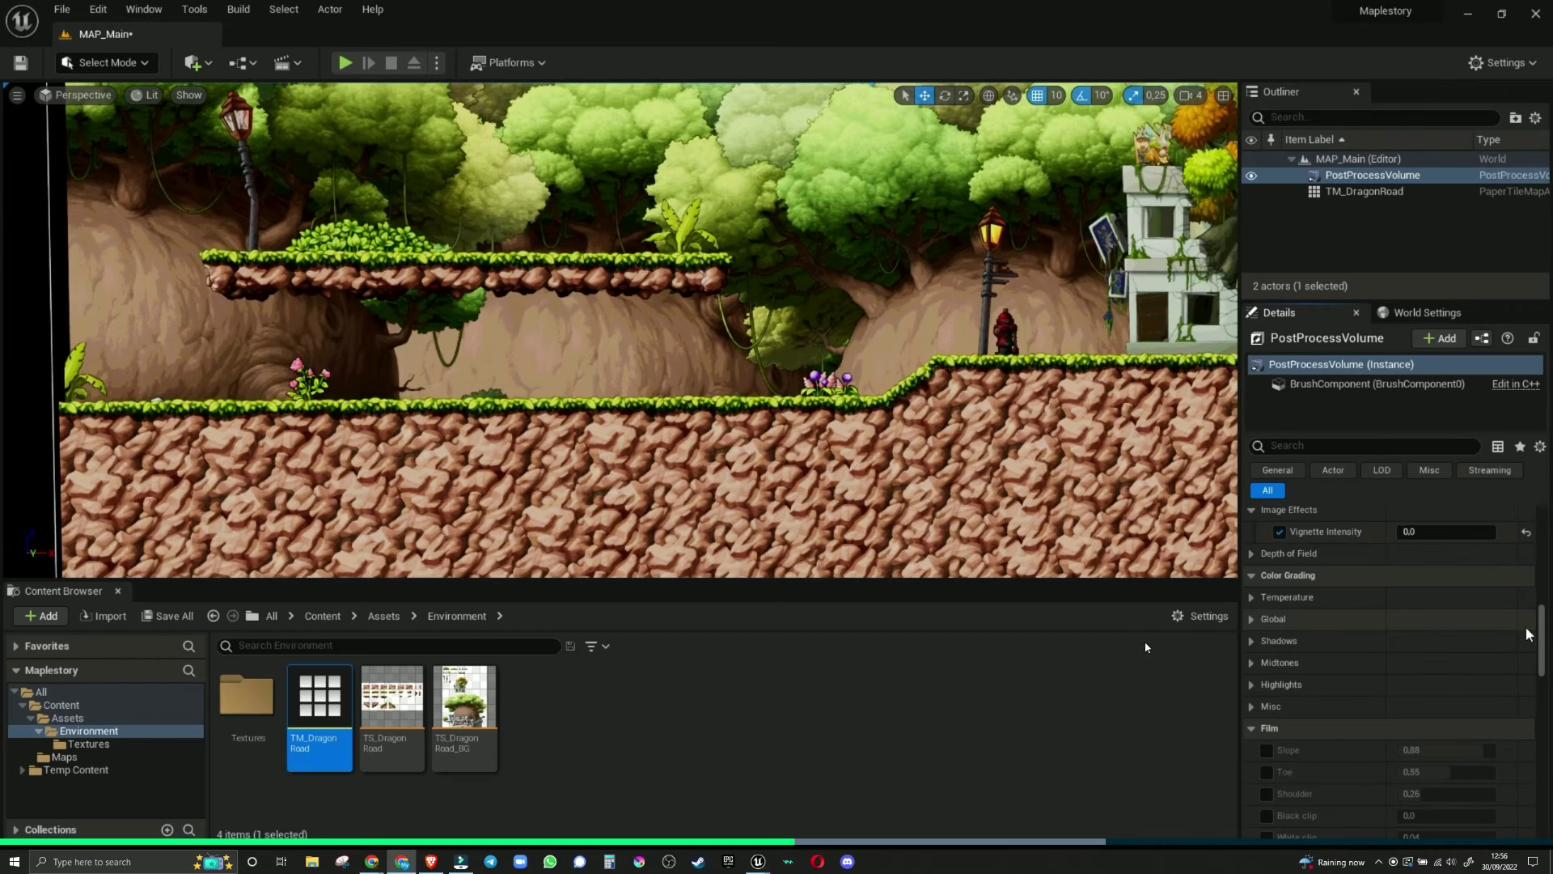
drag(1541, 643, 1535, 675)
Step: Expand Ambient Occlusion and tick its Intensity override
scroll(1536, 679, down, 5)
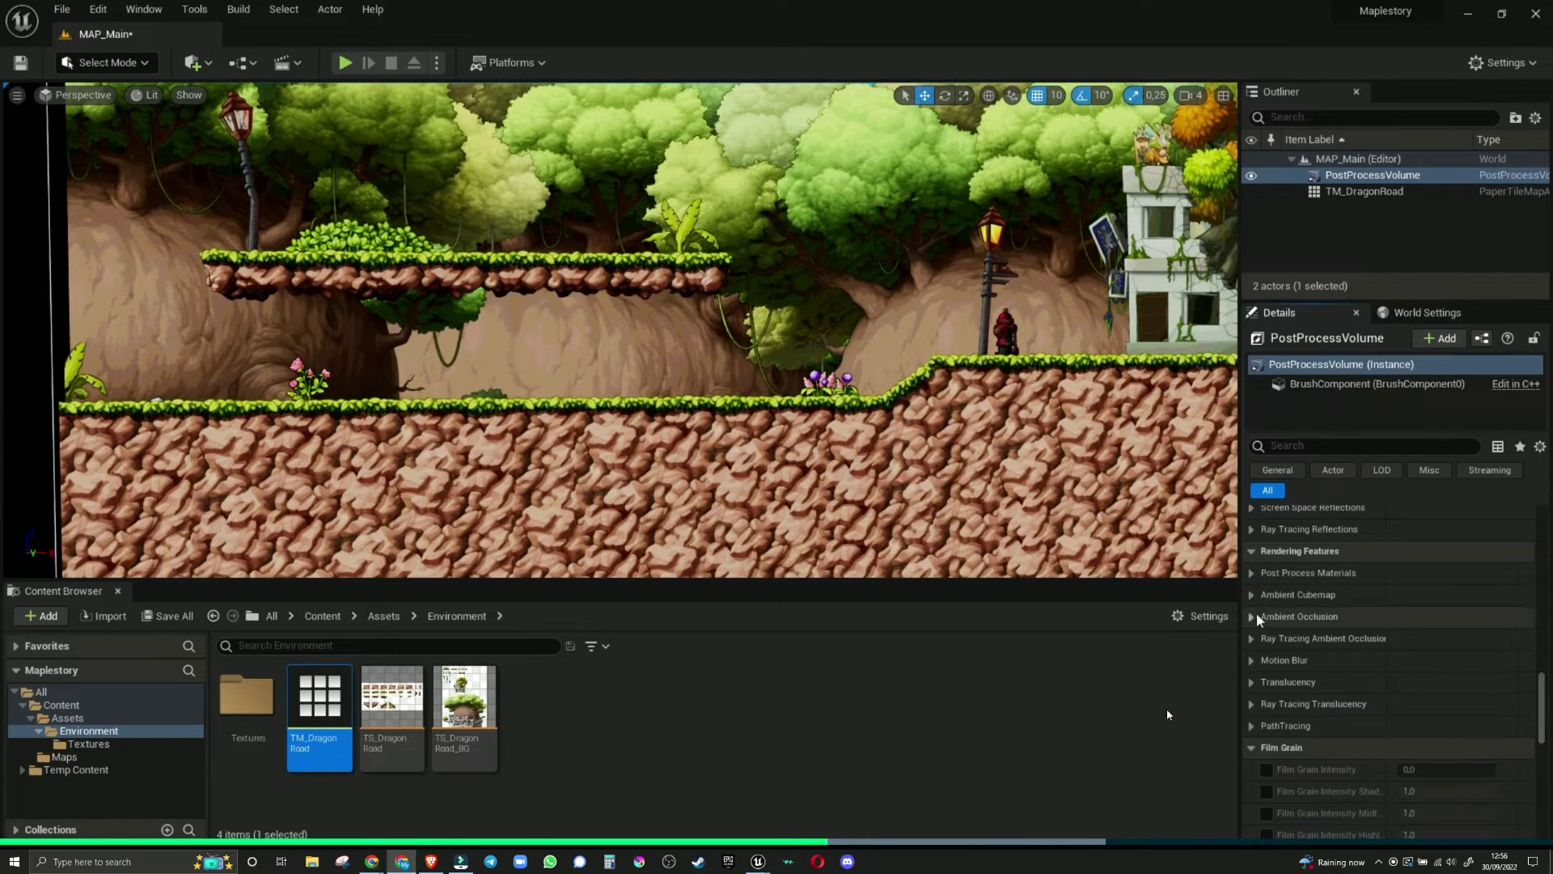
click(1256, 617)
click(1279, 638)
click(1410, 638)
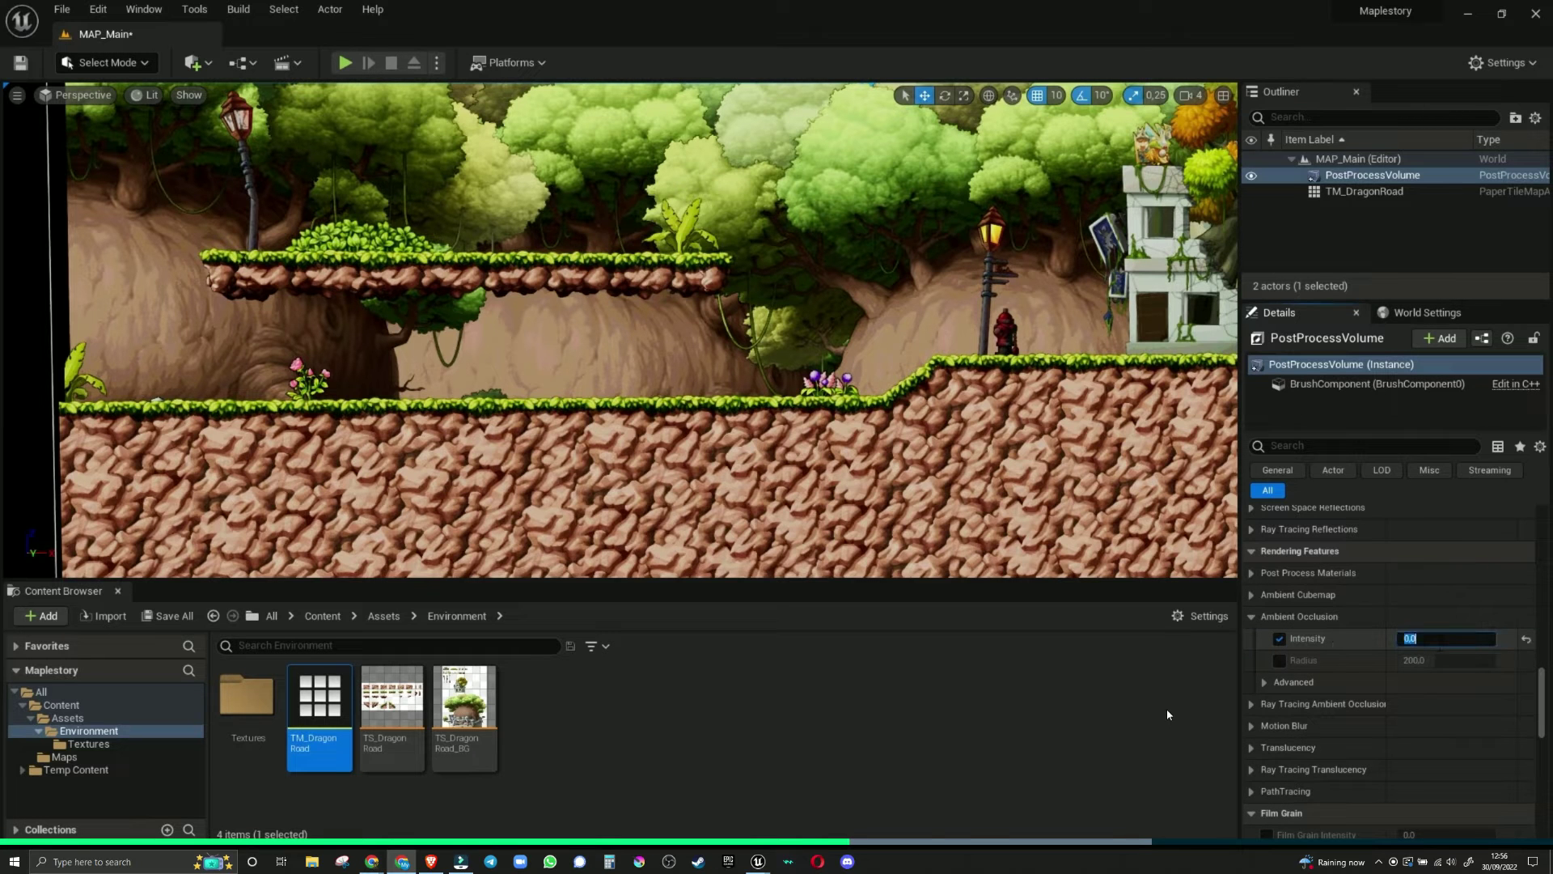
click(1255, 616)
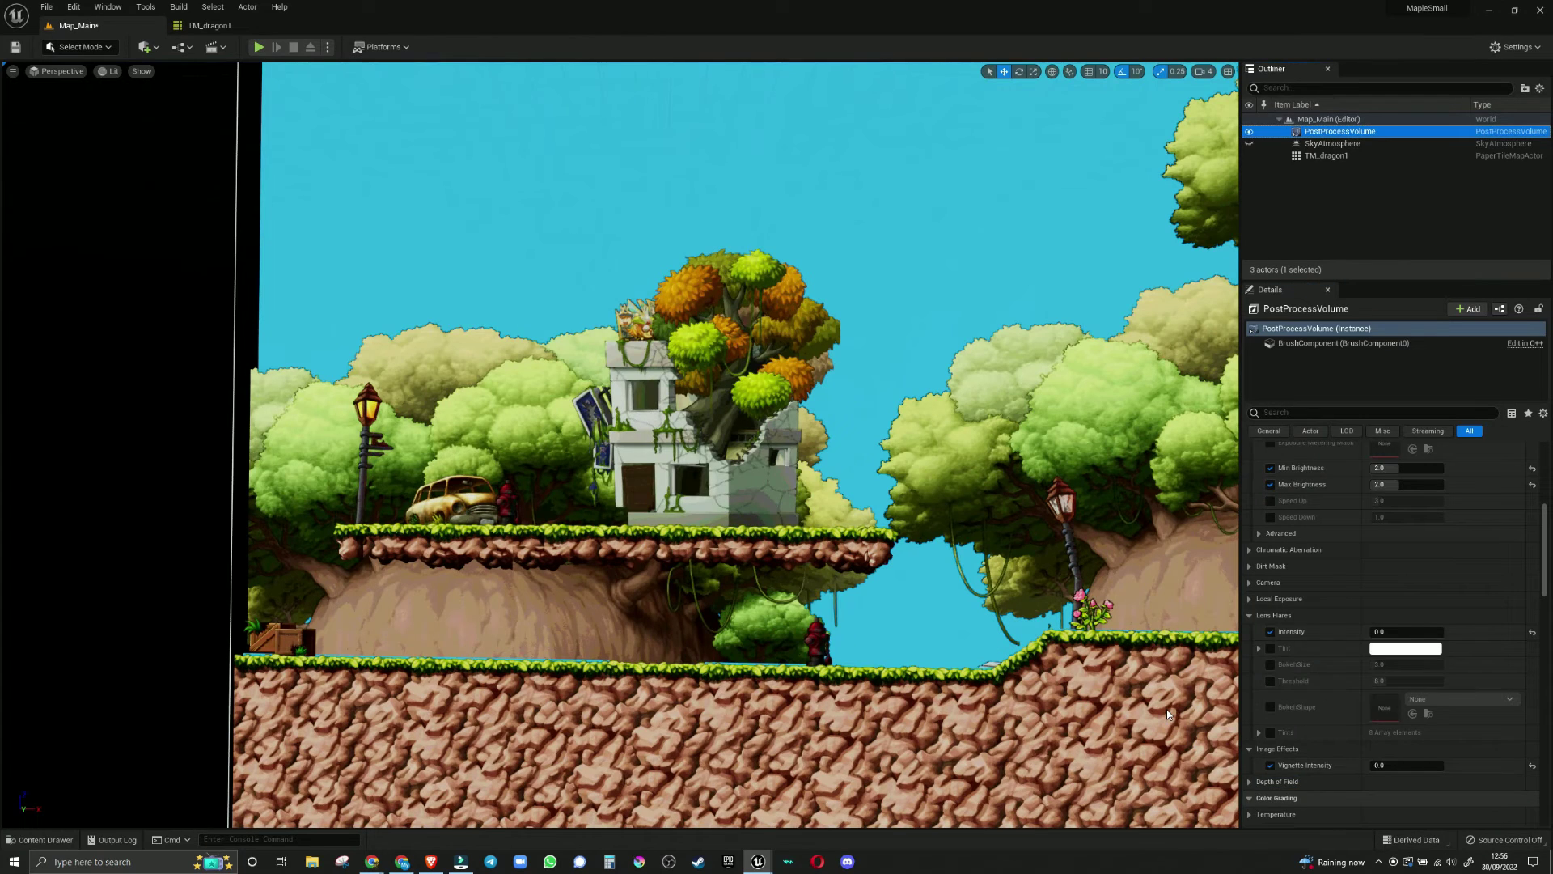
Step: Collapse the Film and Global Illumination groups and expand Ambient Cubemap
scroll(1386, 732, down, 5)
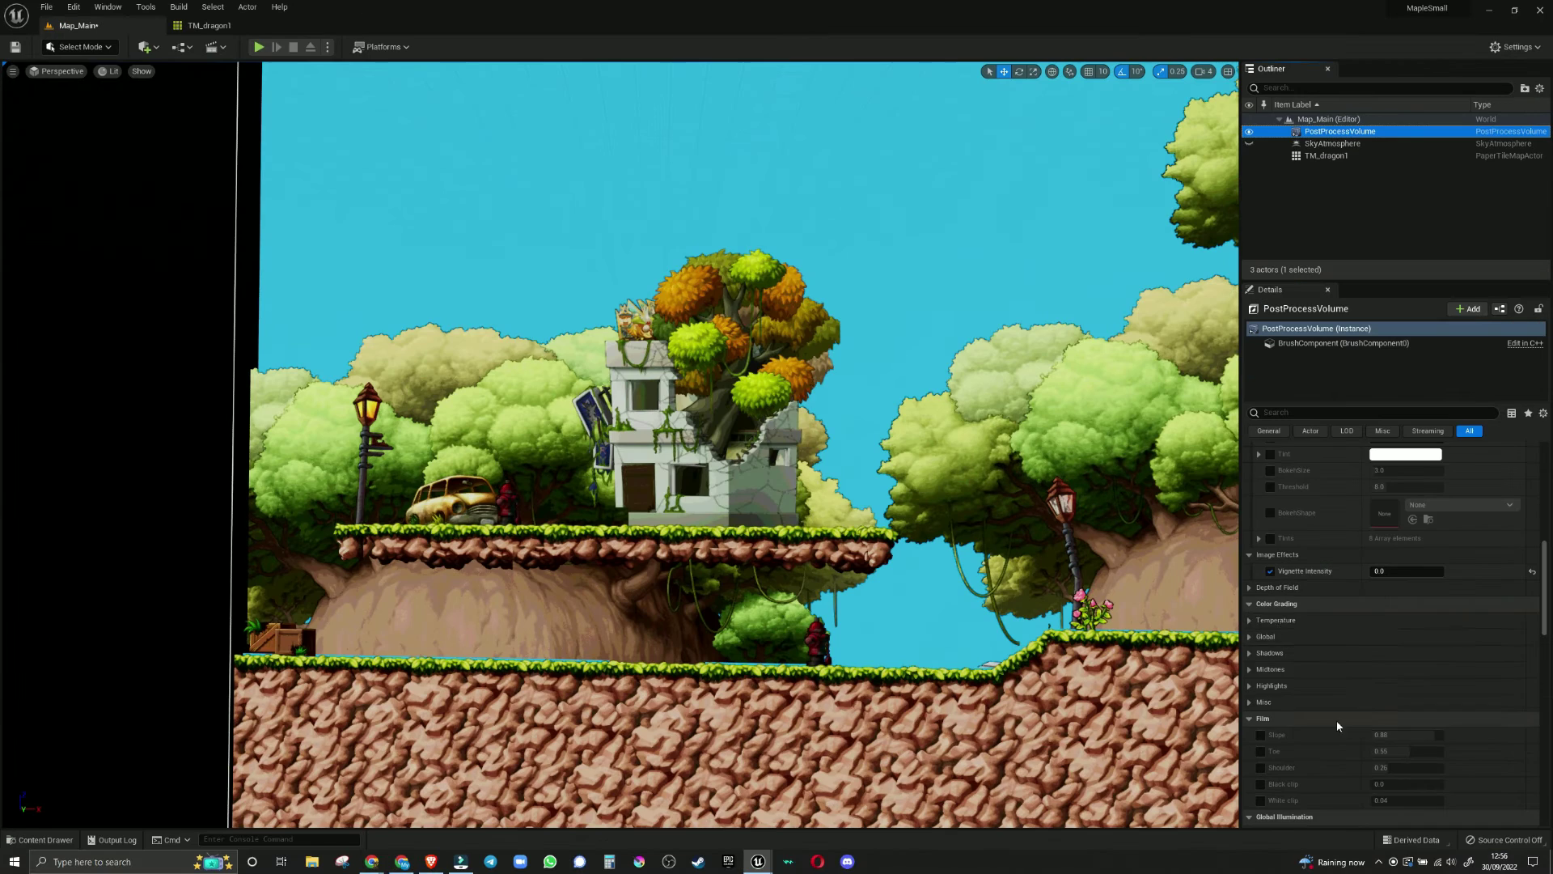
scroll(1271, 696, down, 1)
click(1250, 699)
click(1250, 716)
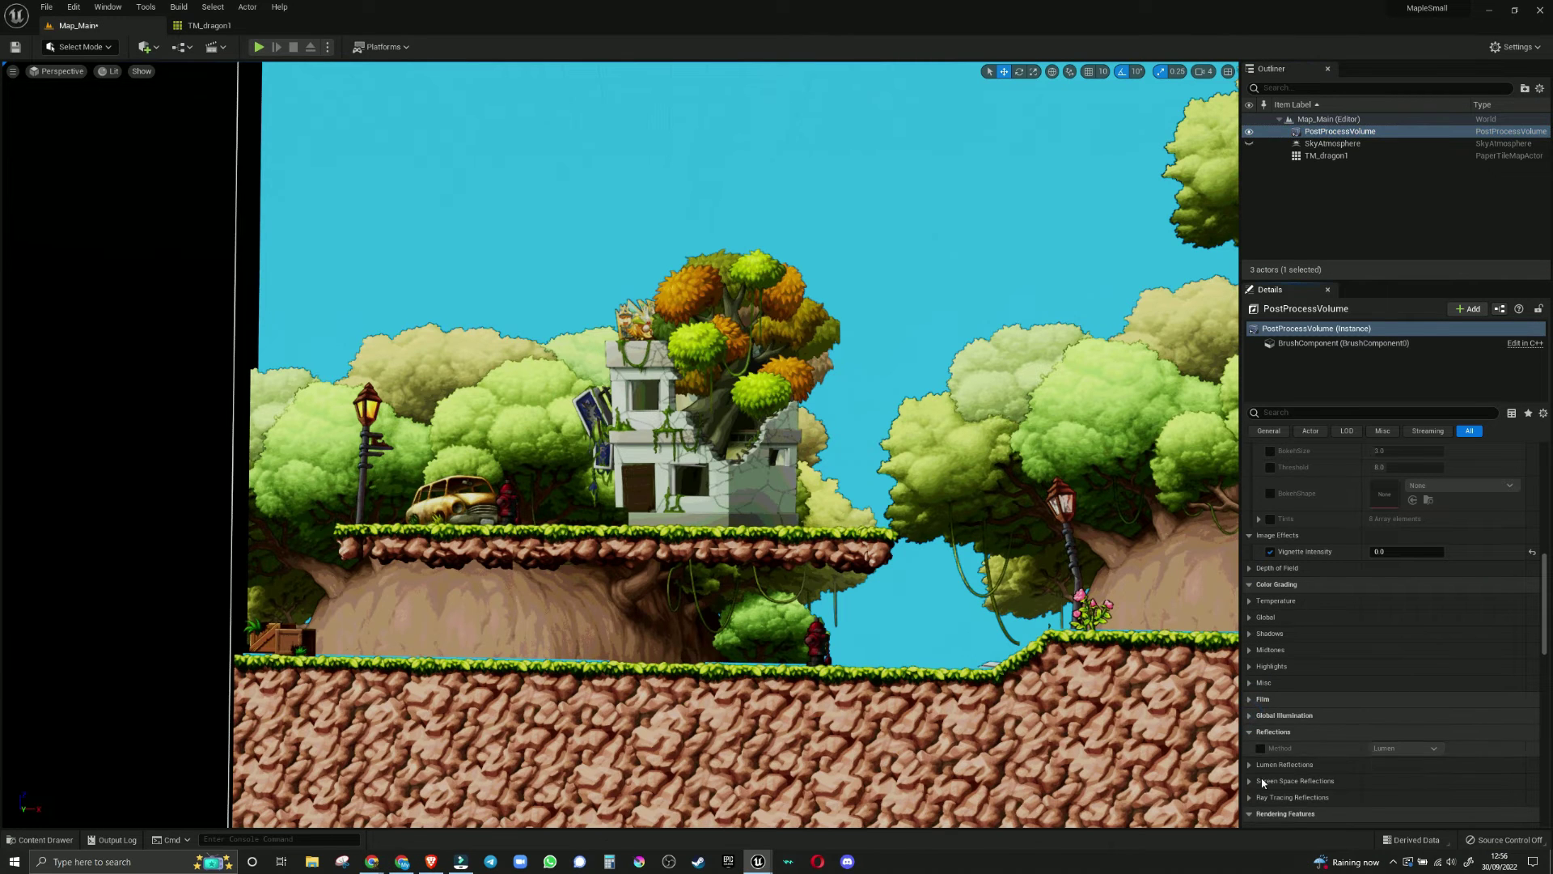
scroll(1295, 761, down, 2)
click(1250, 769)
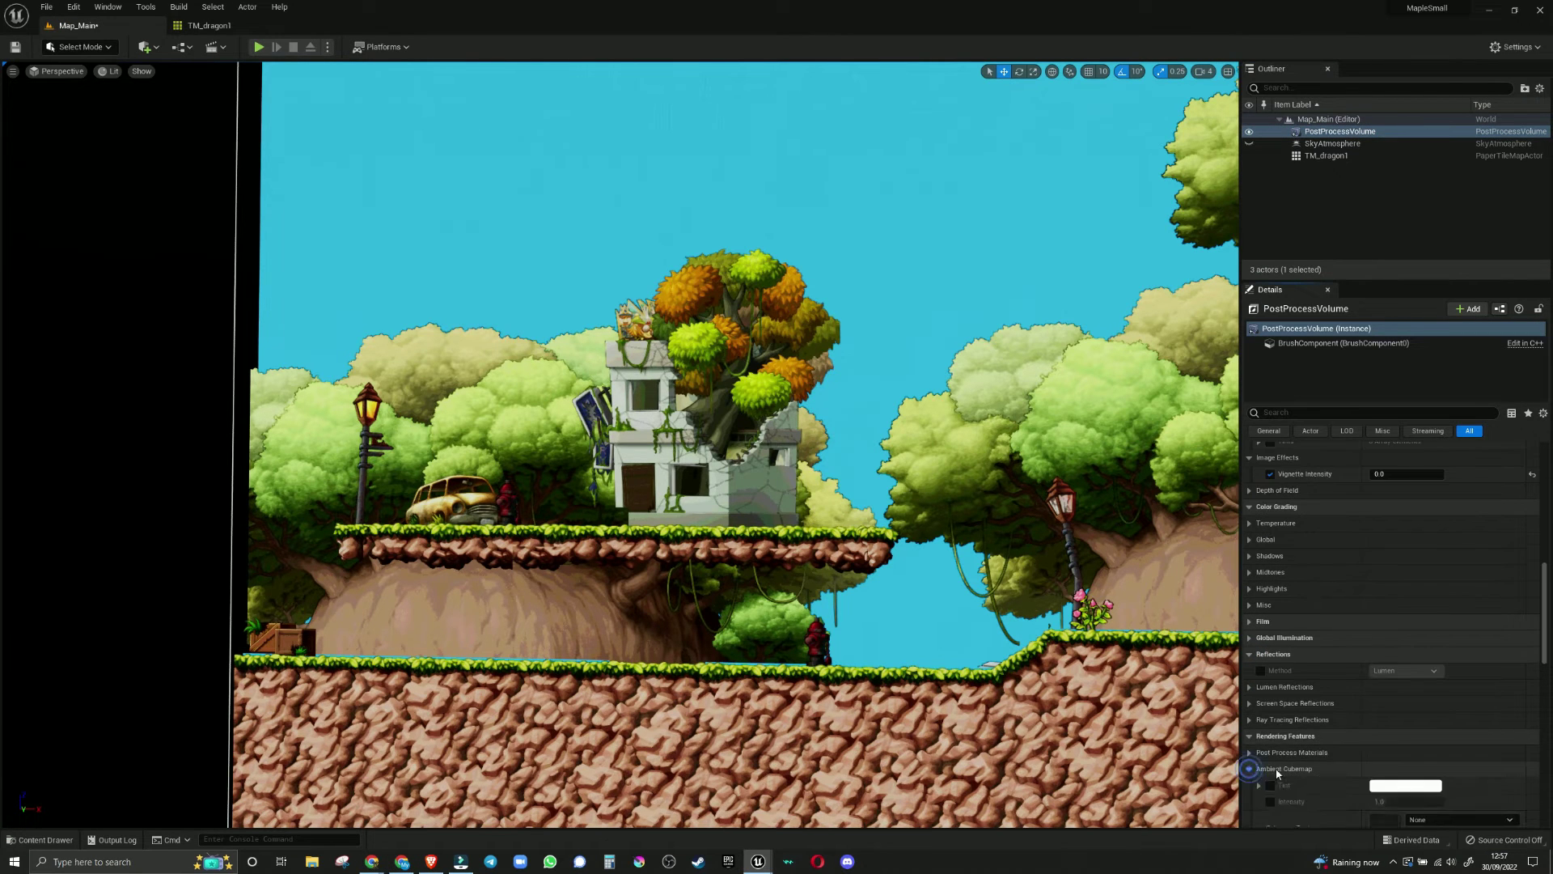
scroll(1279, 768, down, 2)
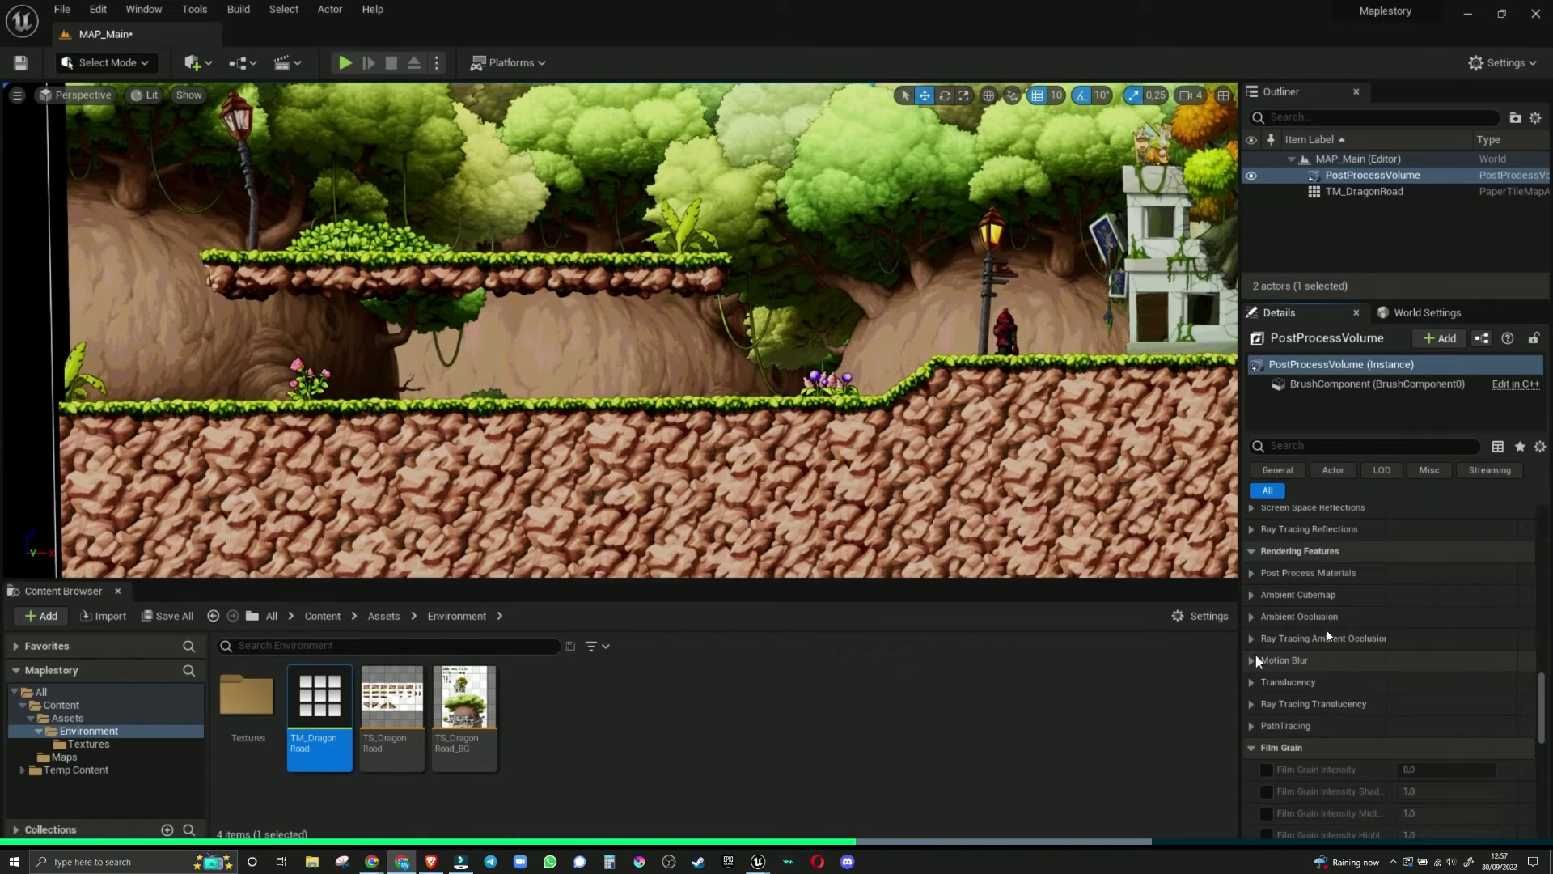
Step: Expand Motion Blur, enable the Amount override and set it to 0
click(1251, 660)
click(1279, 682)
click(1412, 681)
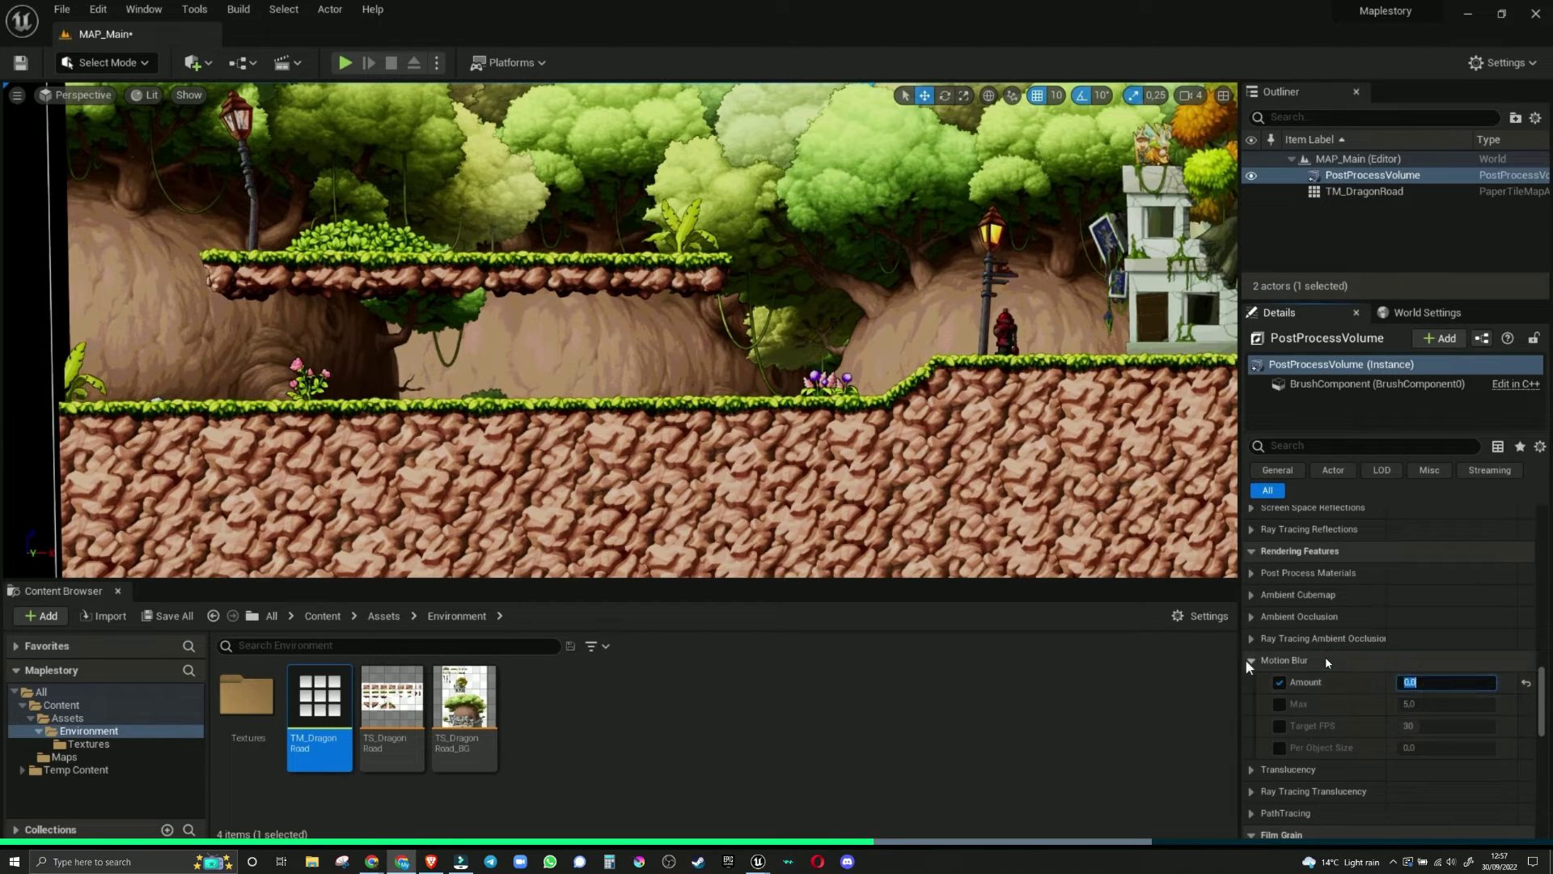
scroll(1325, 657, down, 2)
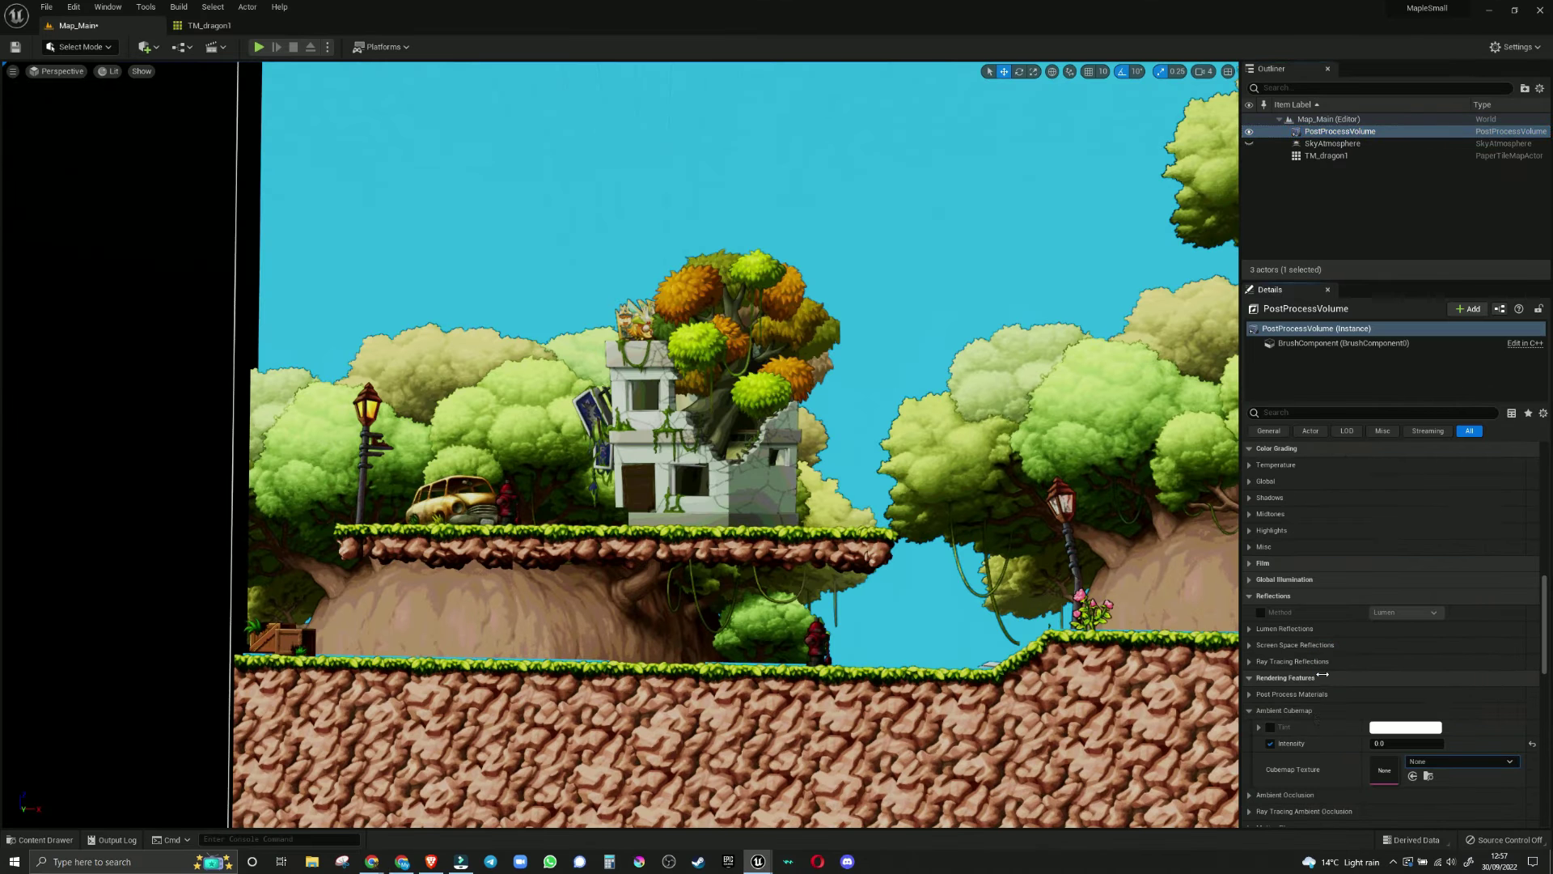
scroll(1317, 696, down, 2)
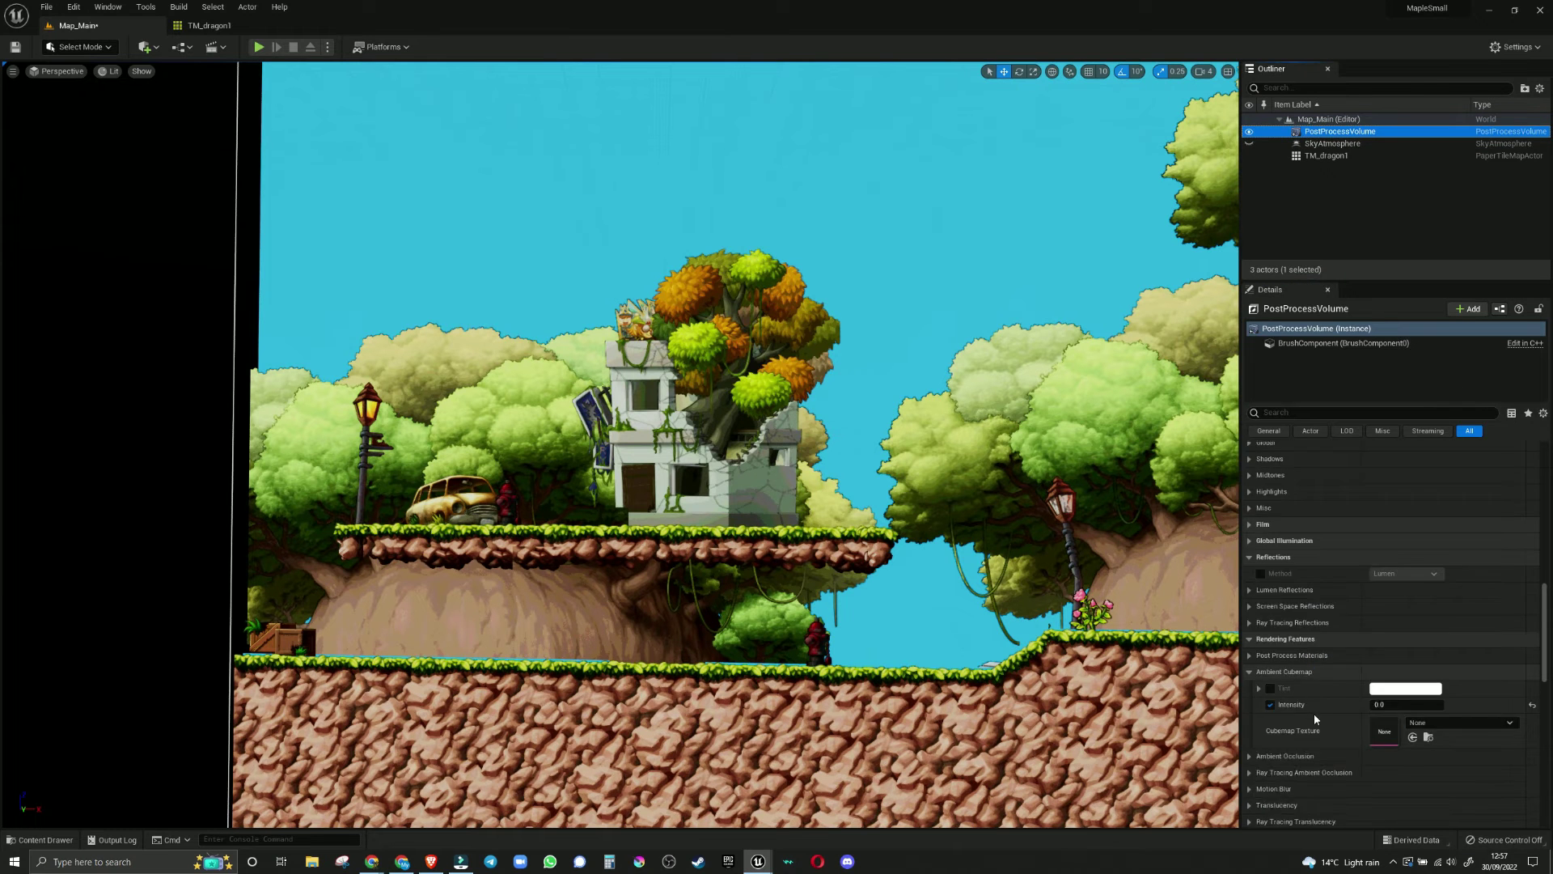
click(1384, 746)
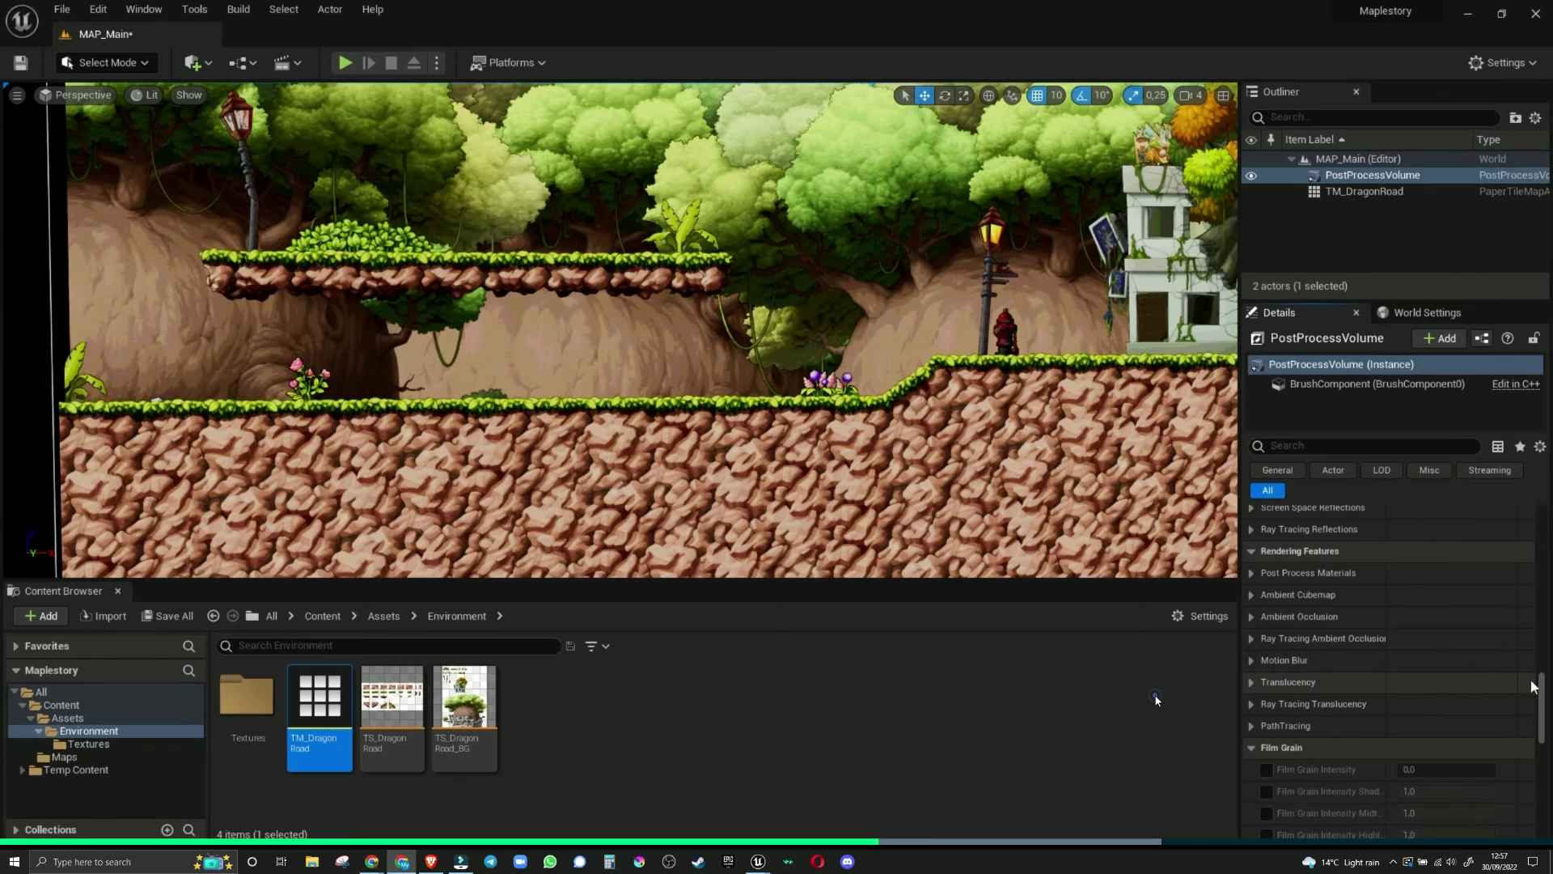
scroll(1531, 686, down, 4)
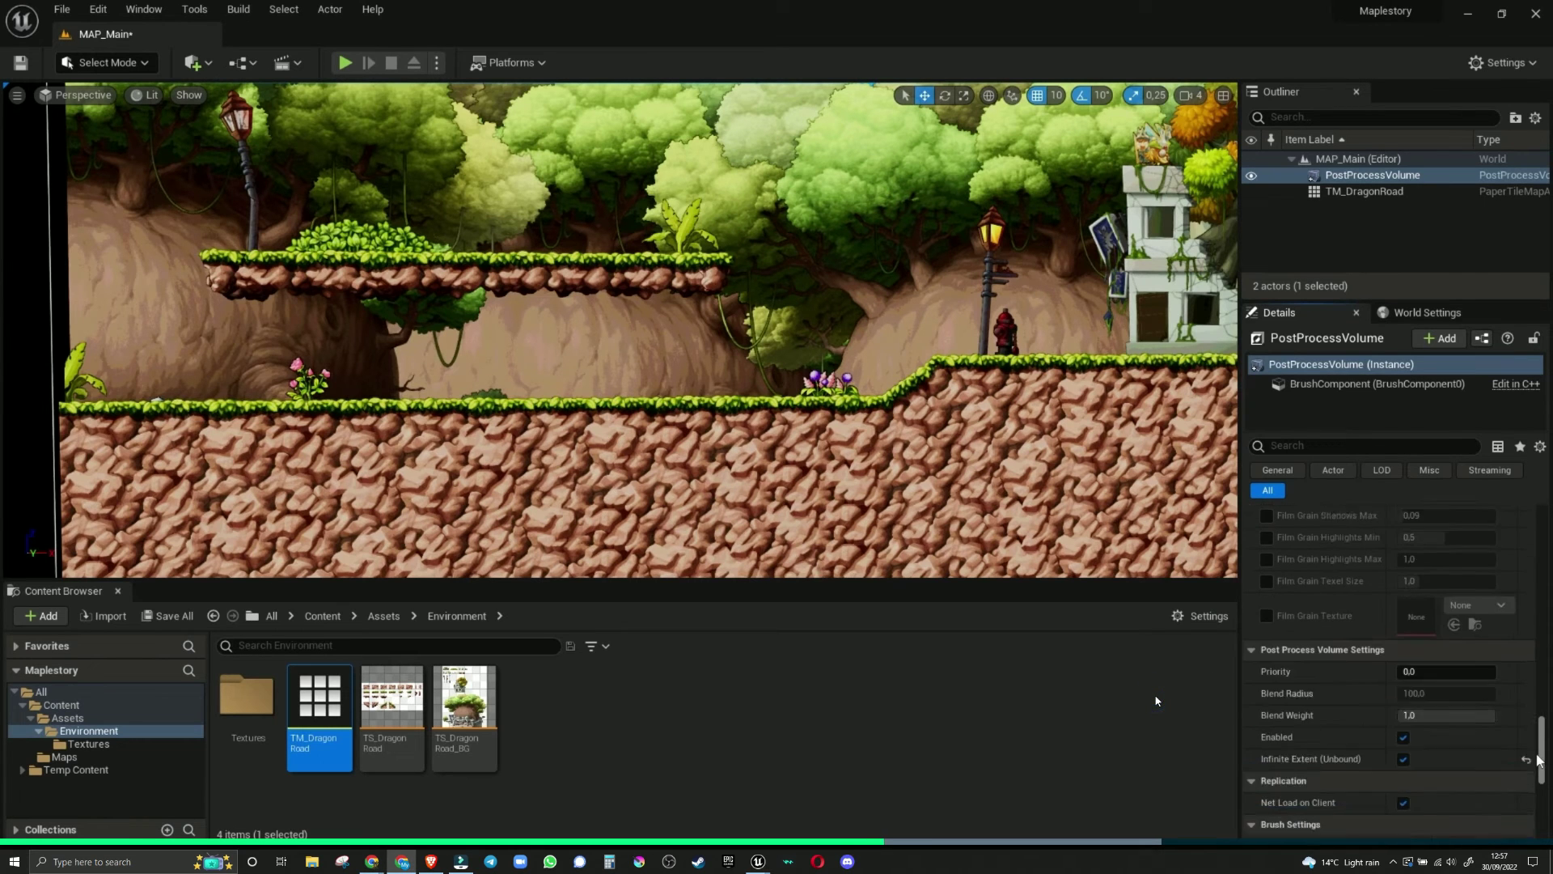
drag(1541, 734, 1427, 641)
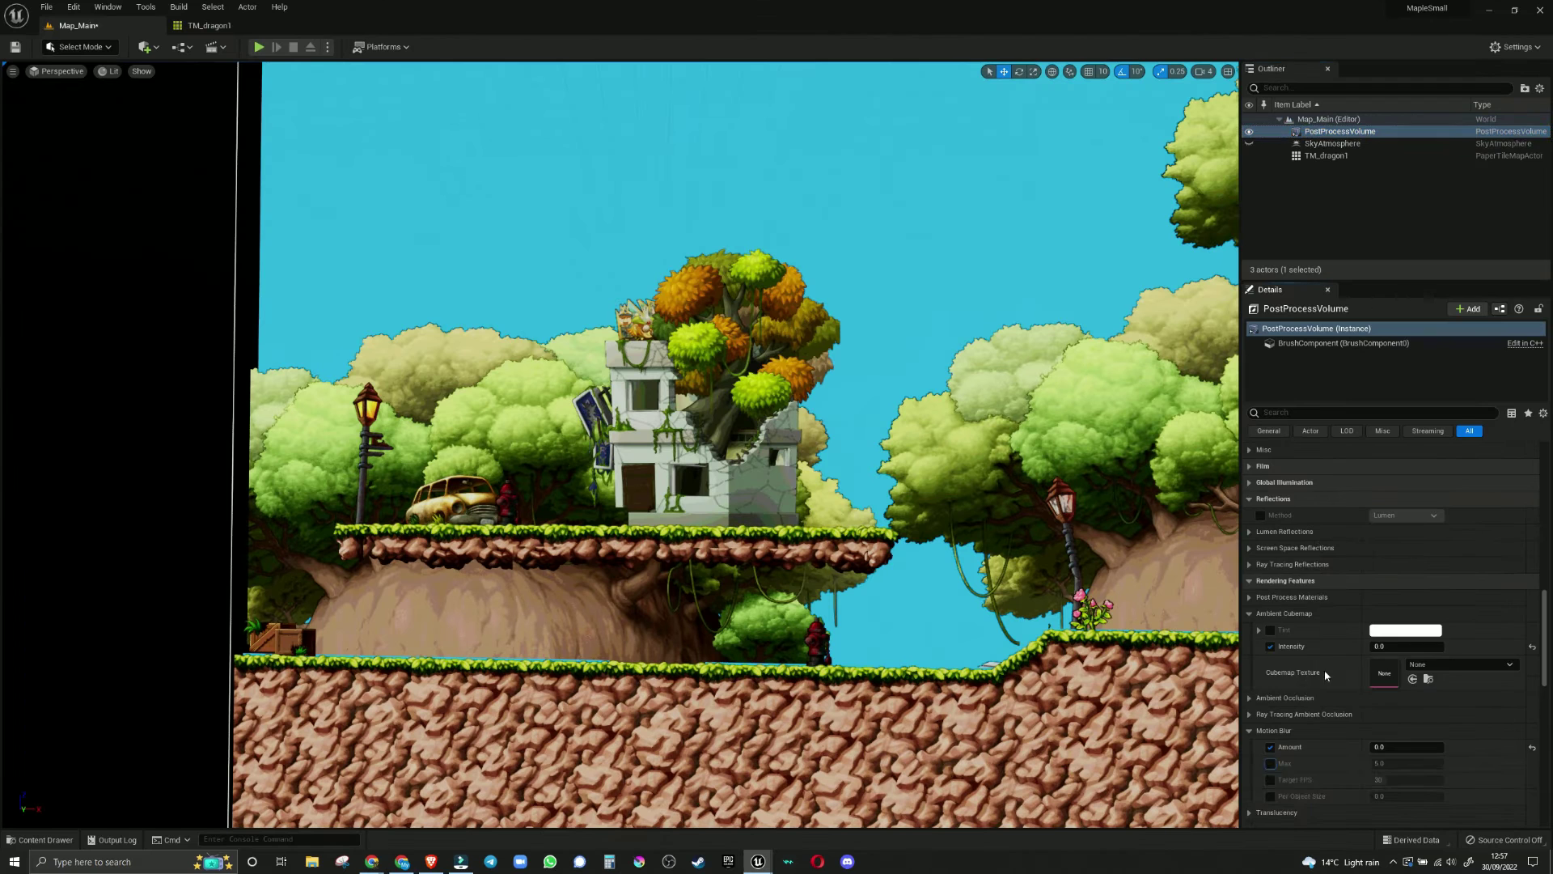
Step: Collapse the Reflections, Ambient Cubemap, Motion Blur, Film Grain and Image Effects groups
scroll(1325, 673, up, 3)
click(1250, 557)
click(1250, 606)
click(1249, 655)
click(1250, 721)
scroll(1254, 597, up, 7)
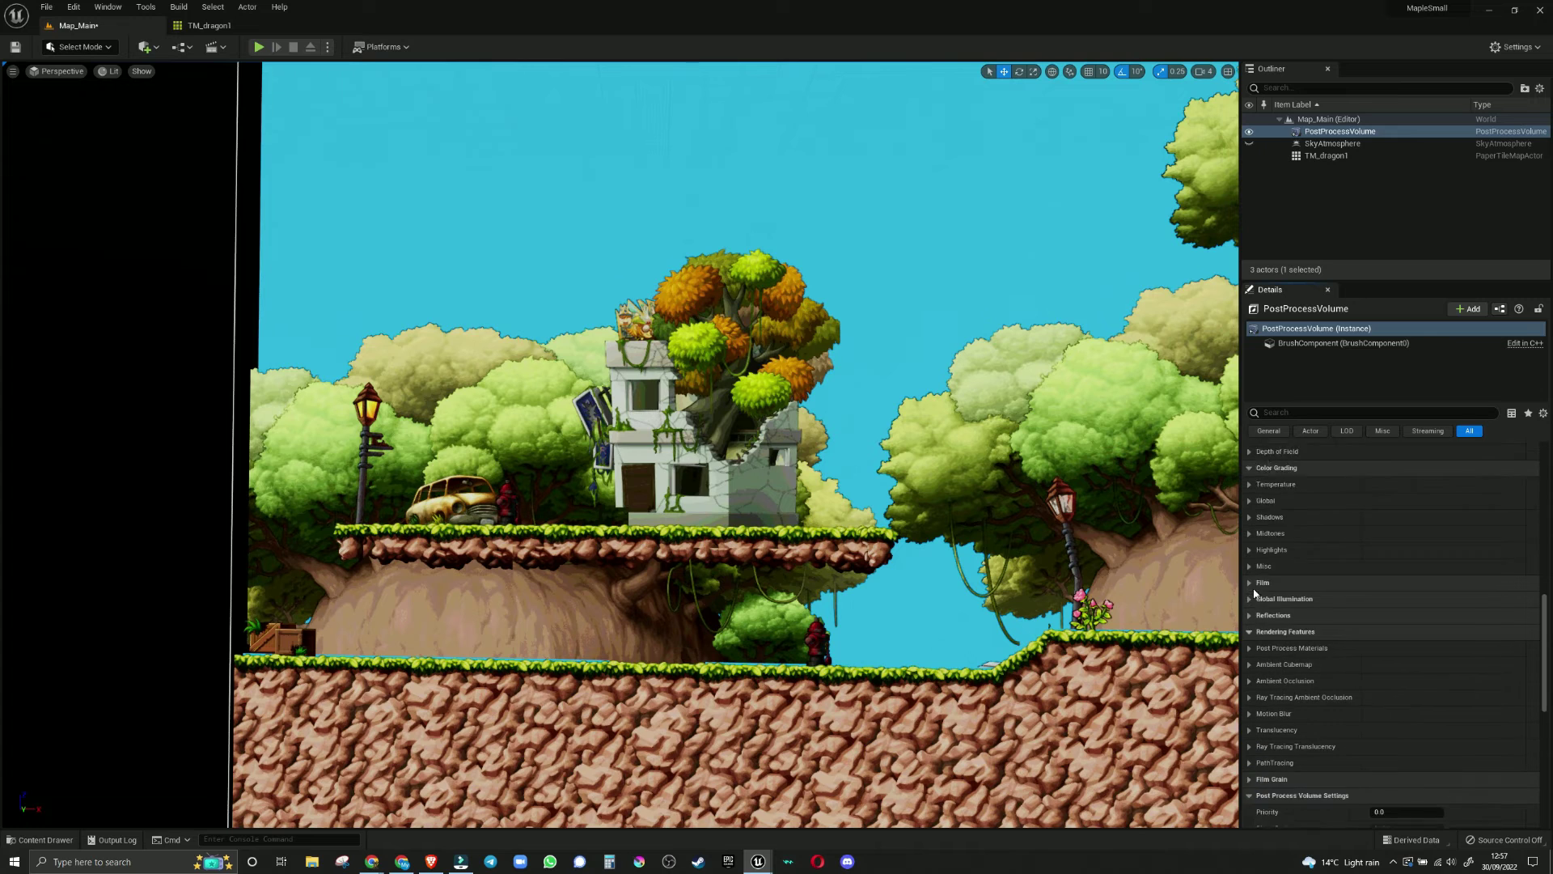
click(1248, 497)
scroll(1285, 526, up, 2)
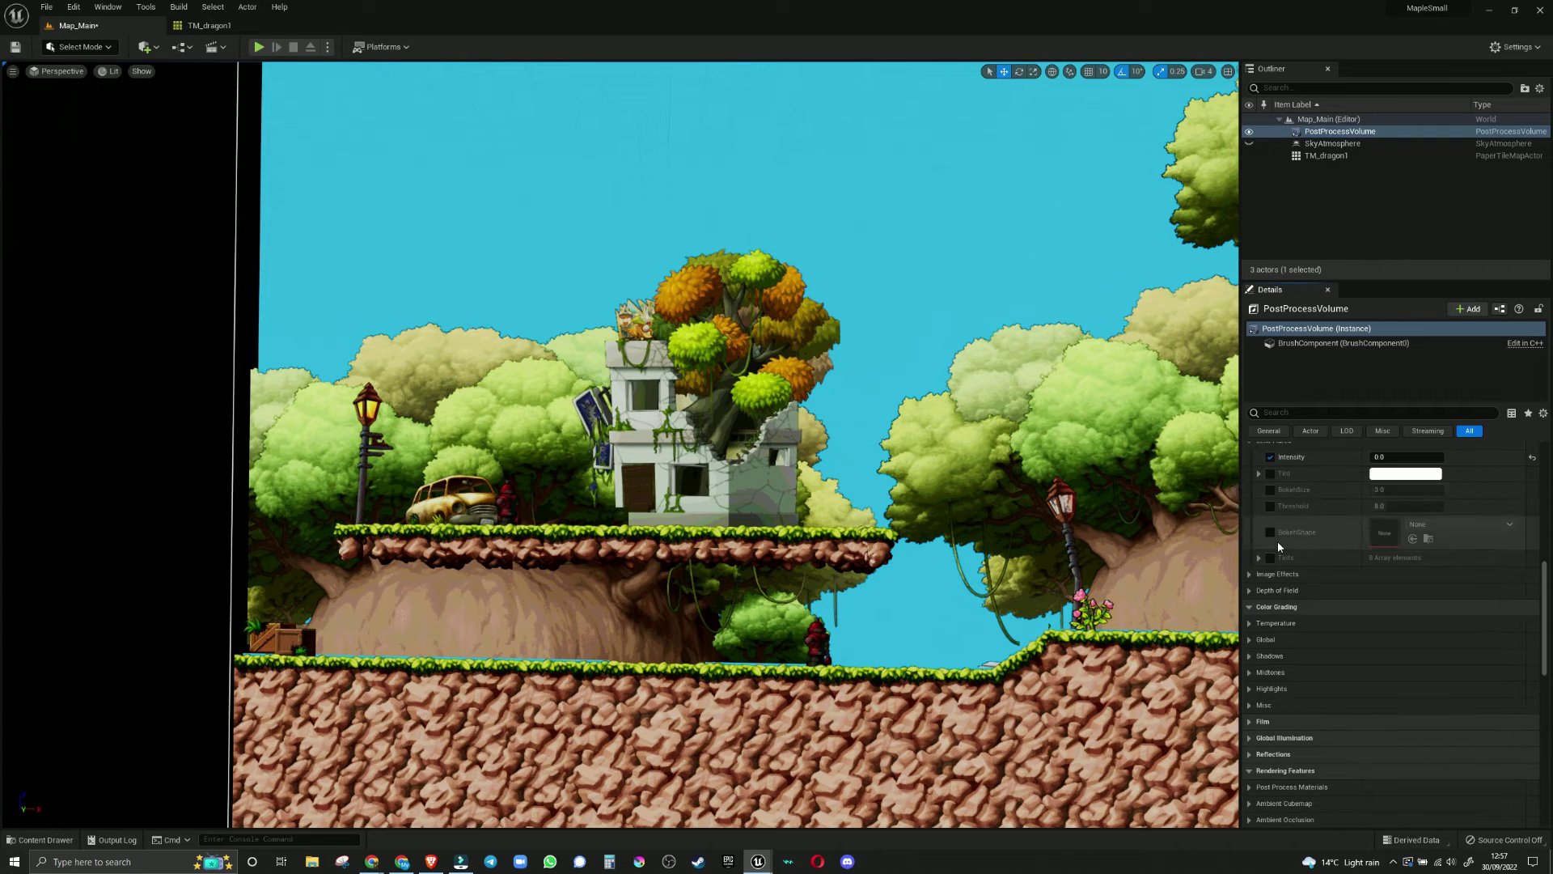
Step: Collapse the Lens Flares, Exposure and Lens sections, leaving Color Grading expanded
scroll(1323, 570, up, 2)
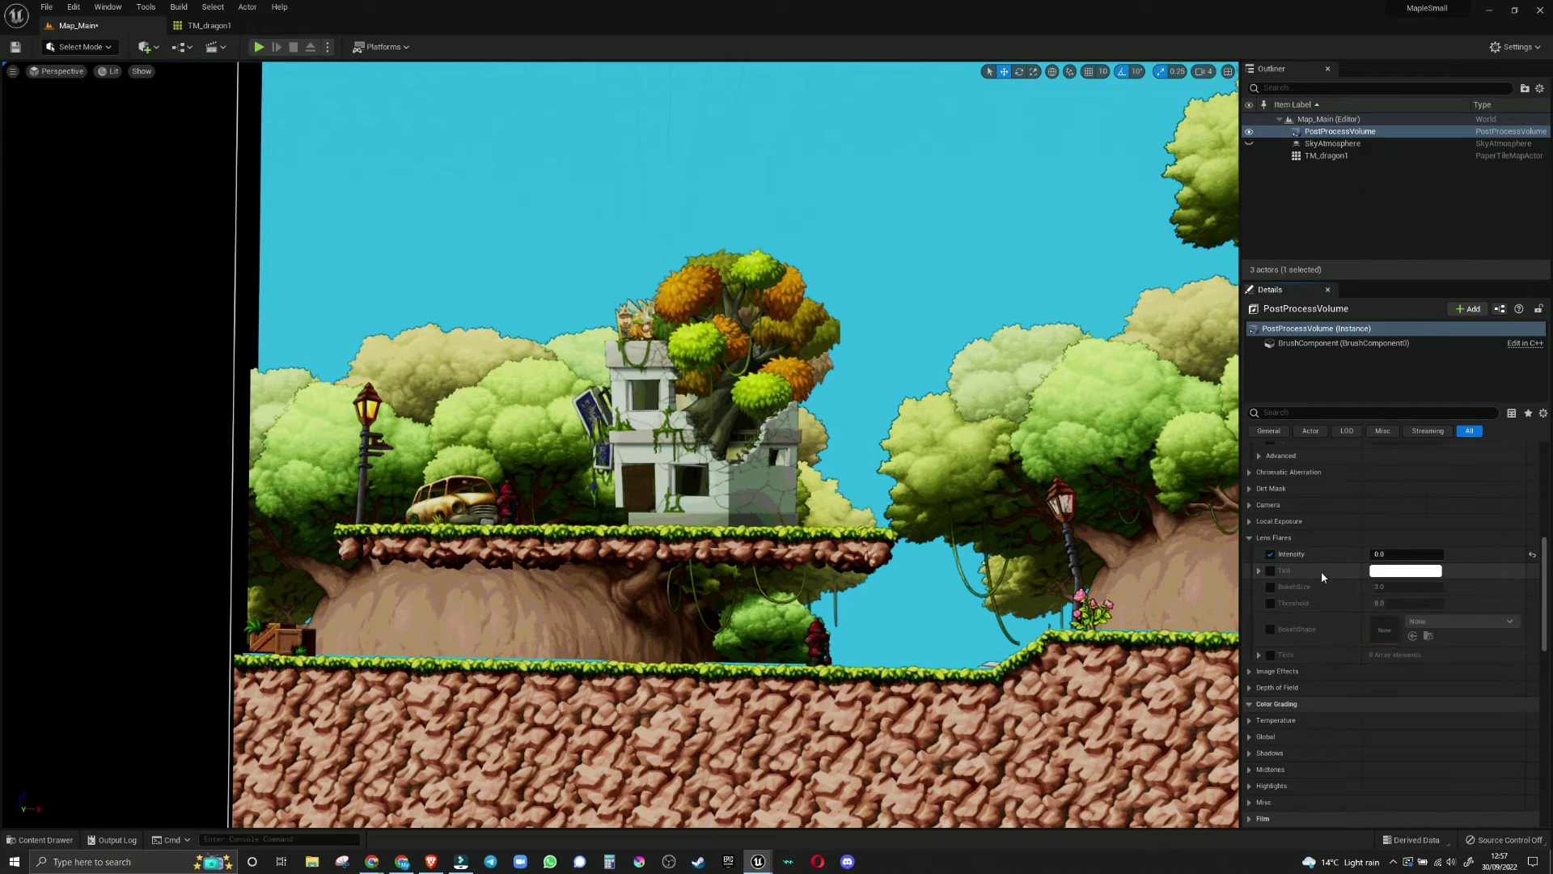
click(1250, 538)
scroll(1296, 546, up, 3)
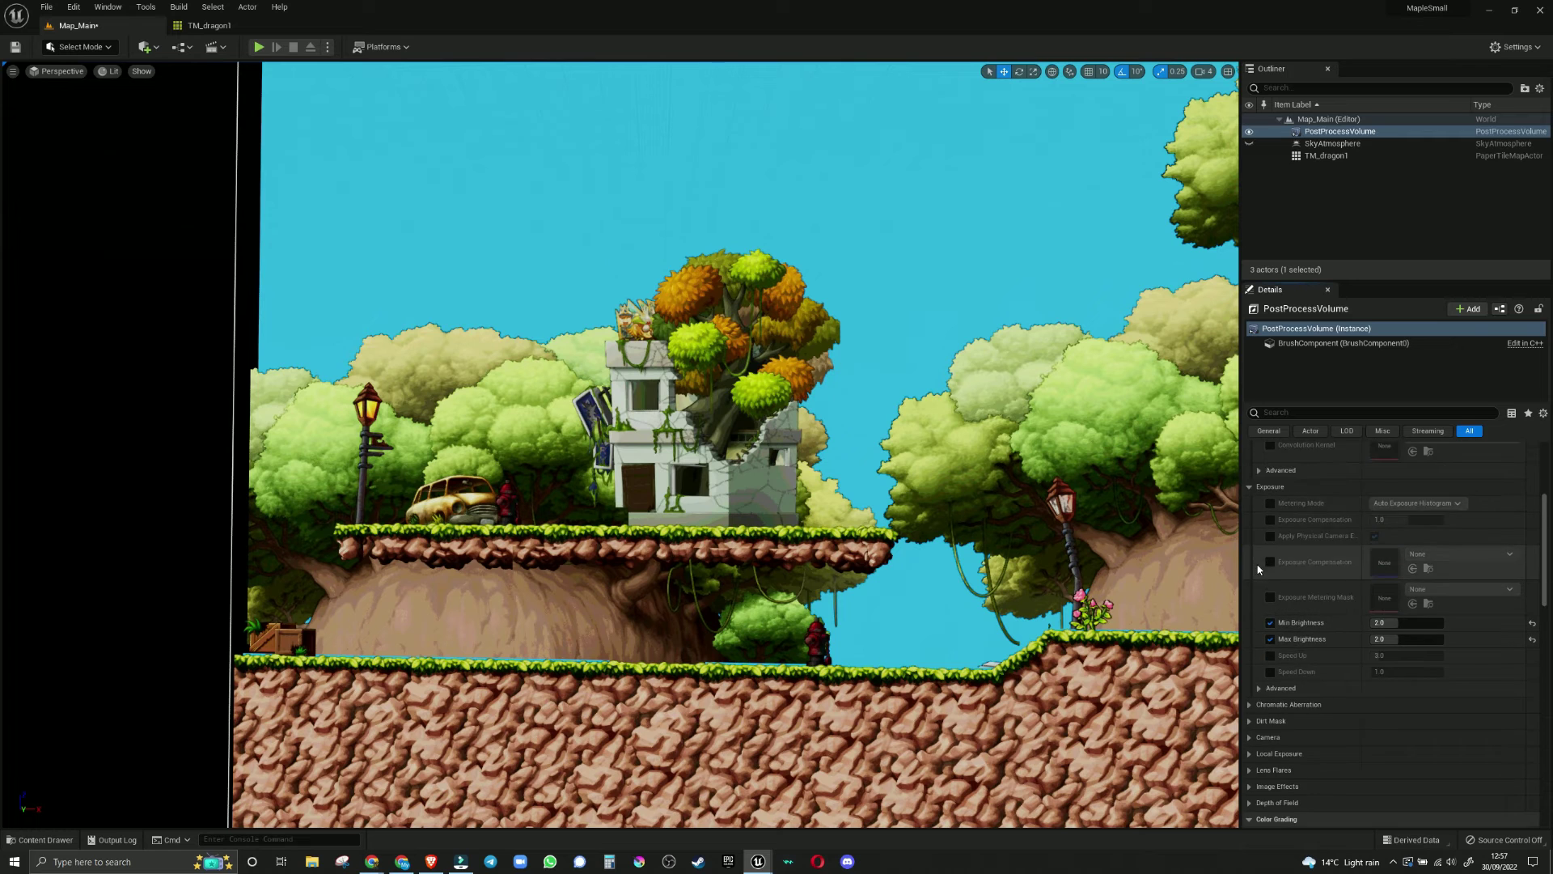
click(1251, 486)
scroll(1291, 533, up, 8)
click(1249, 496)
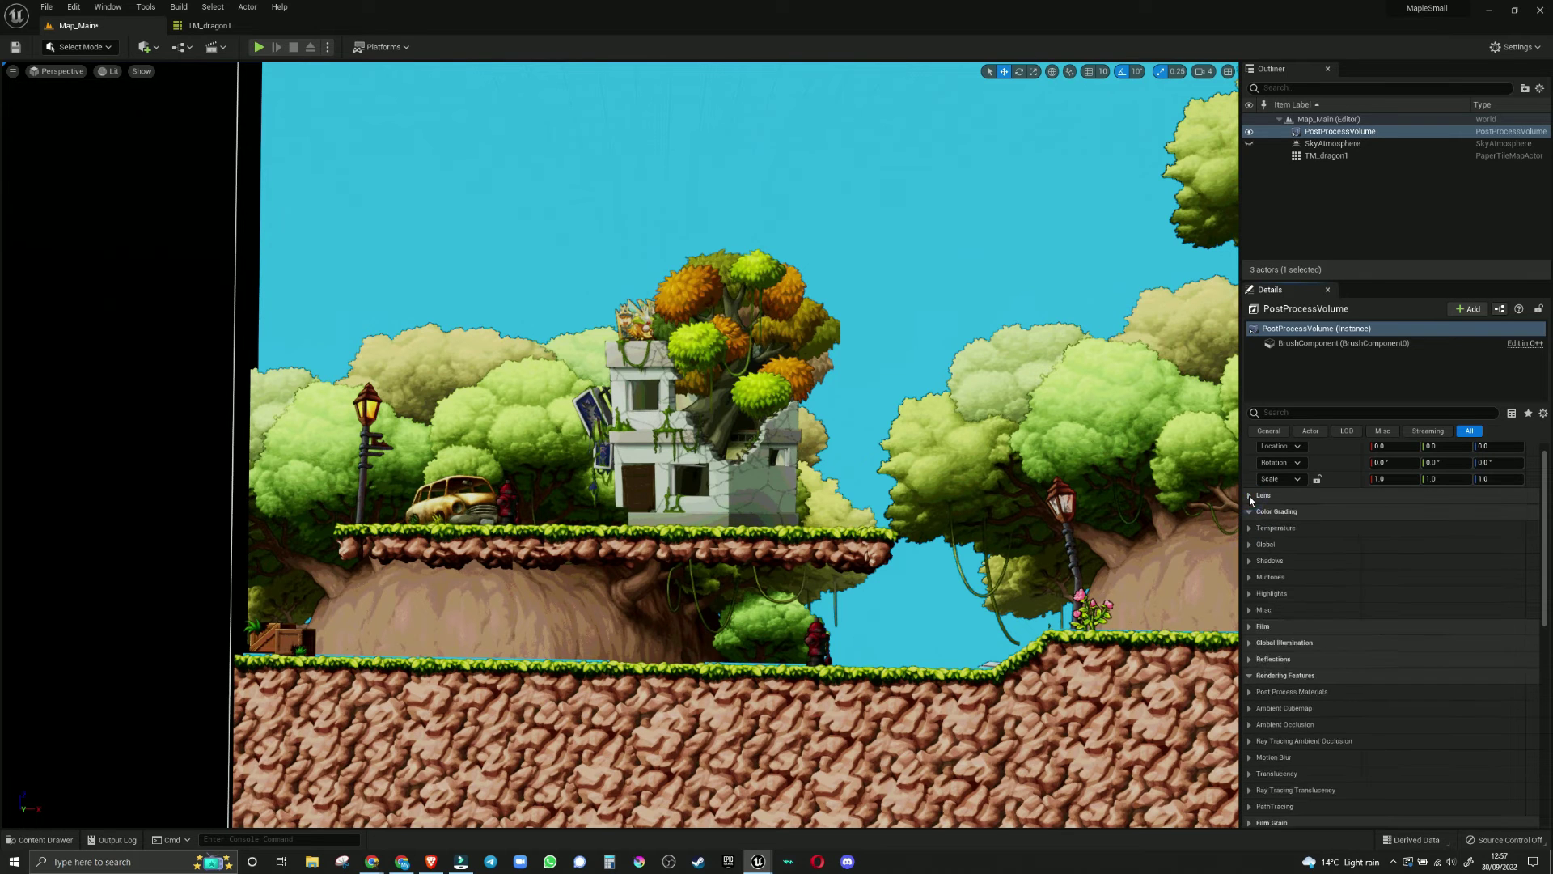
click(1250, 511)
click(1250, 511)
Step: Override Color Grading > Global Contrast and set it to 0.98
key(alt+Tab)
click(1089, 647)
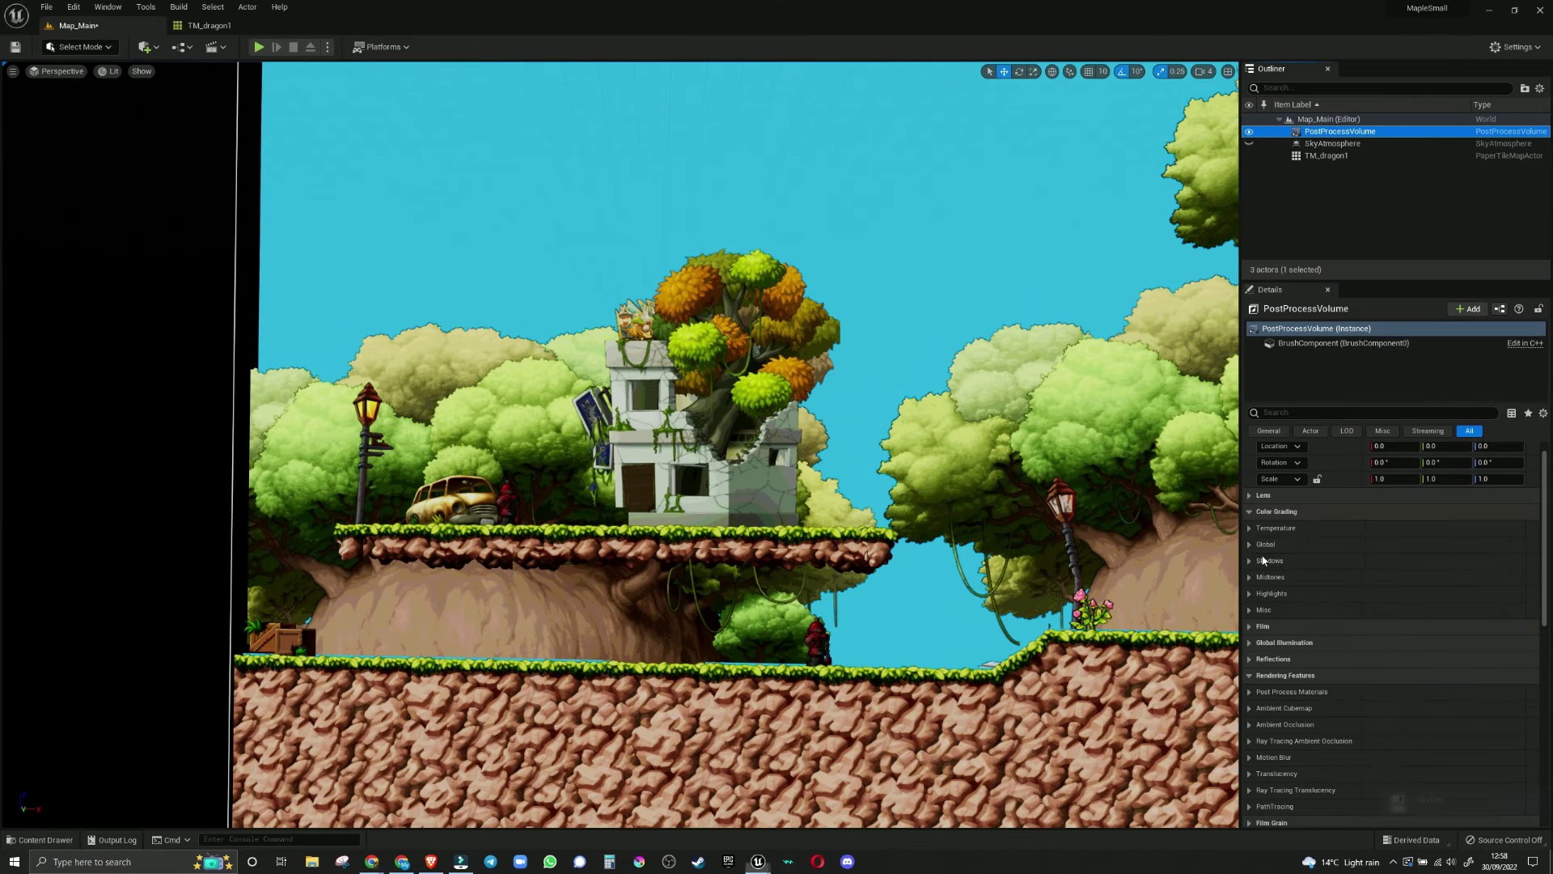
click(1265, 545)
click(1370, 579)
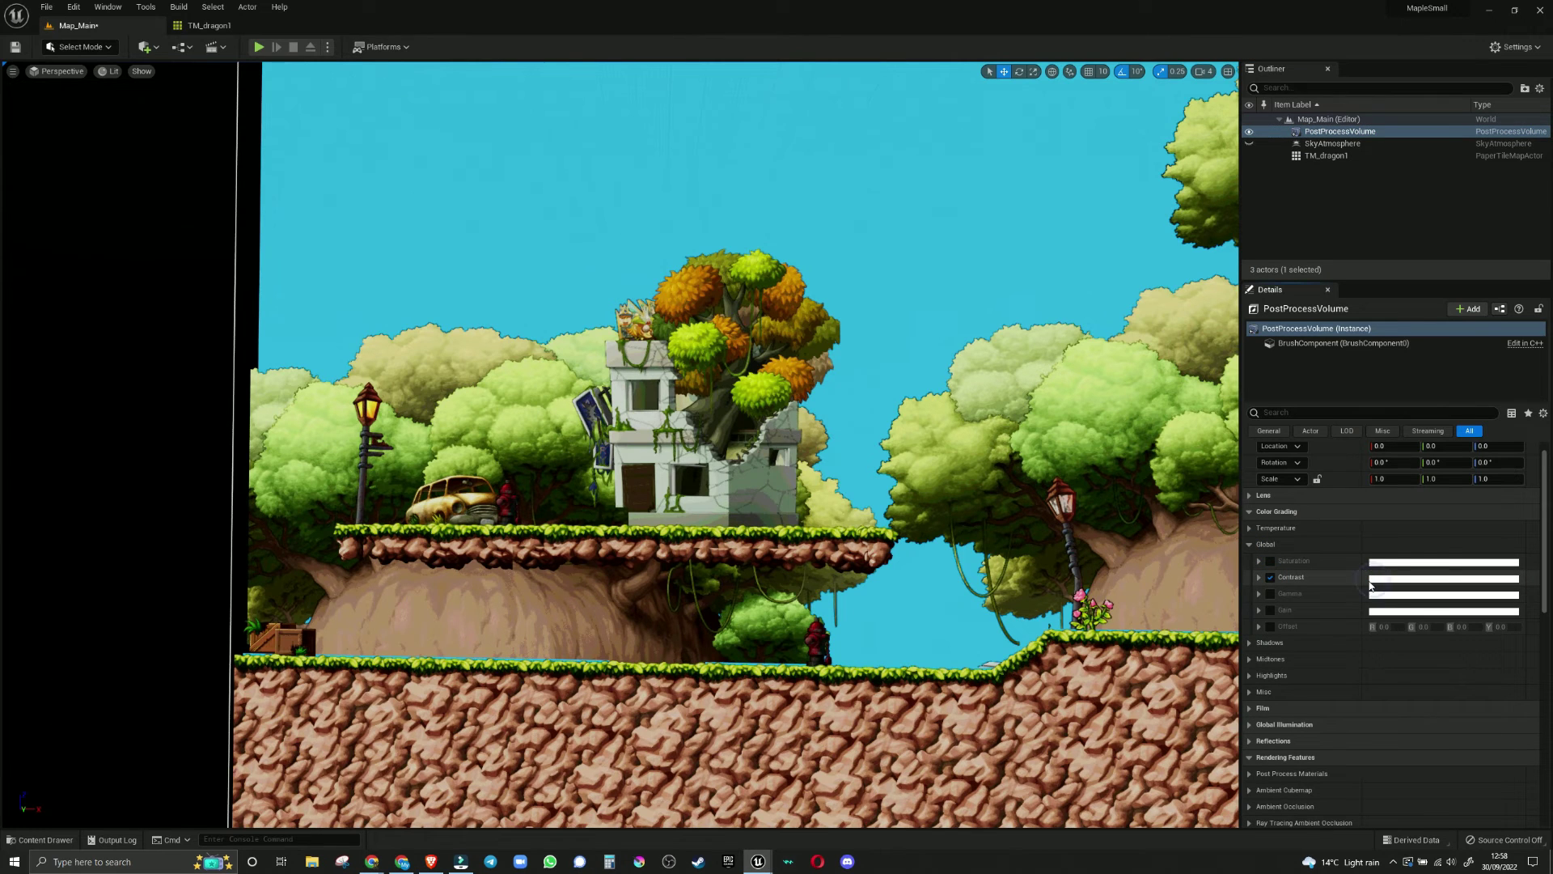
click(1259, 577)
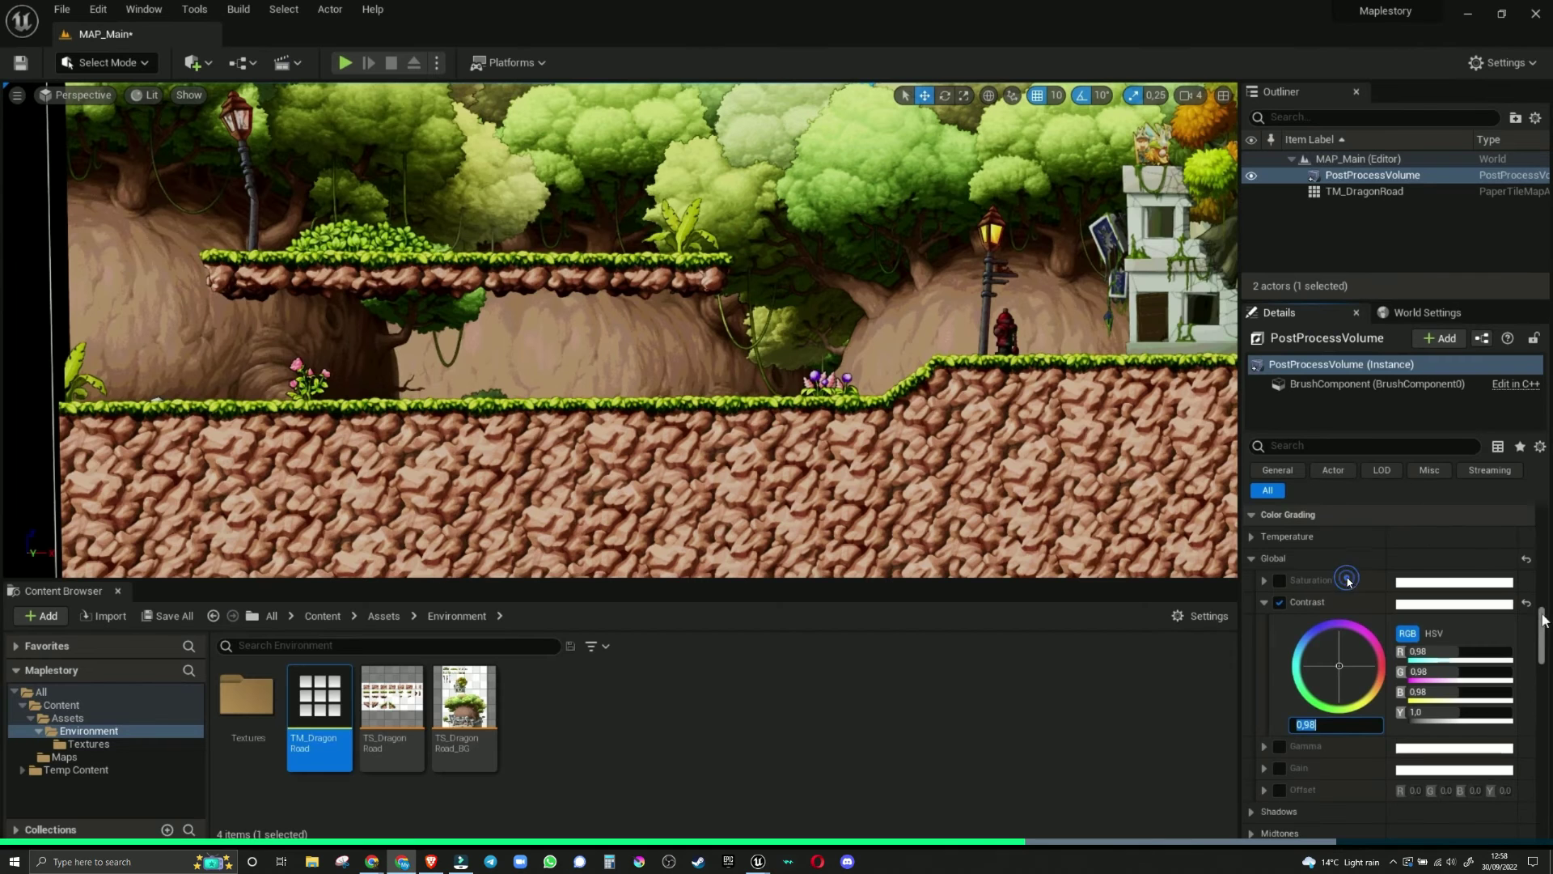
scroll(1543, 619, up, 3)
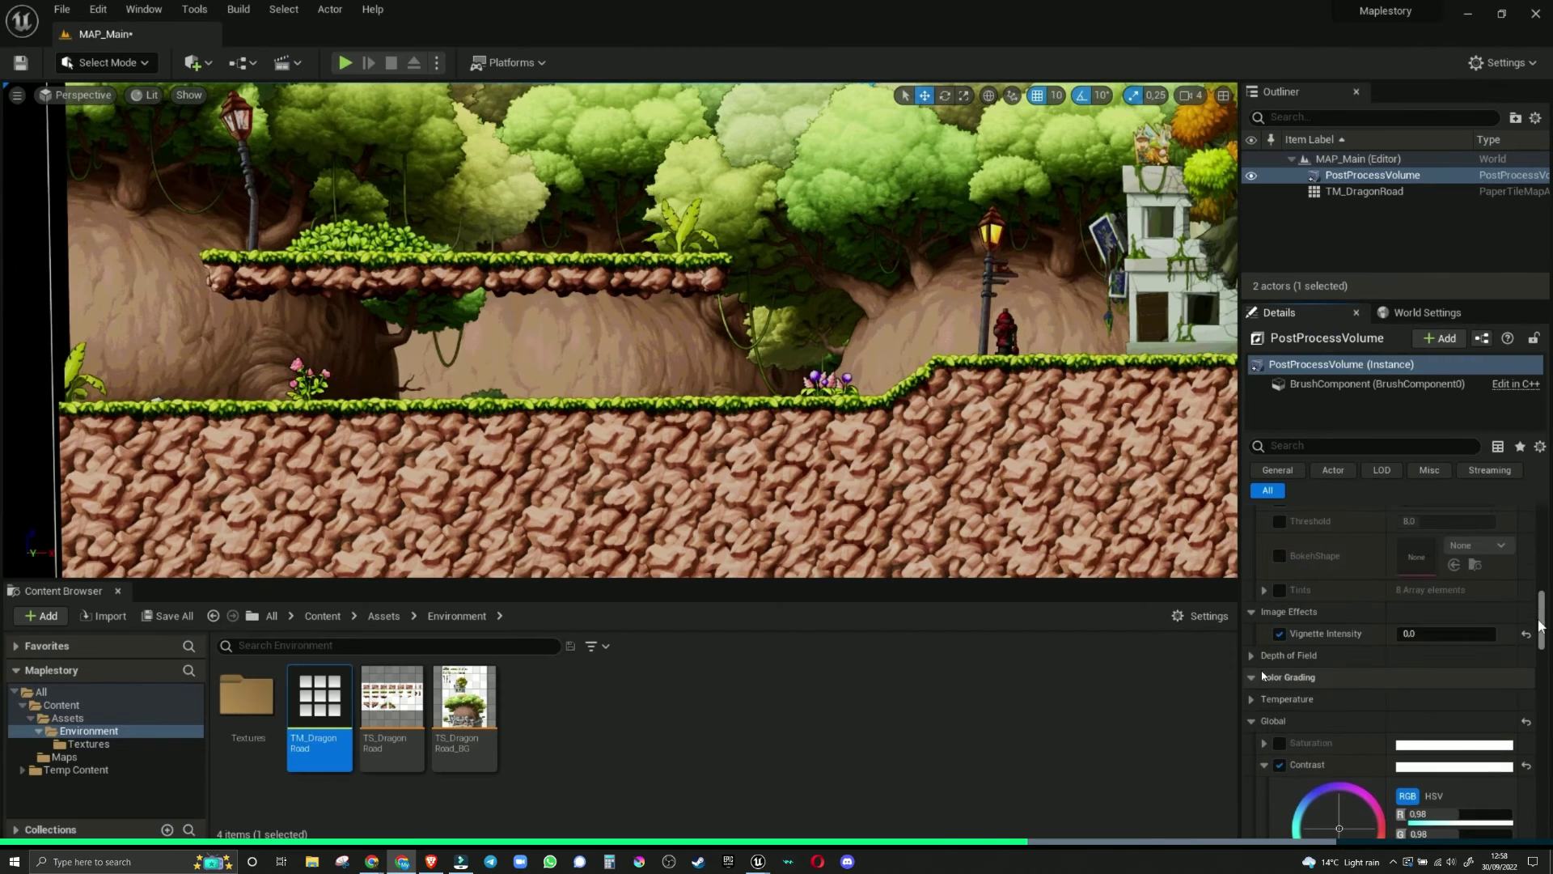
scroll(1254, 745, down, 3)
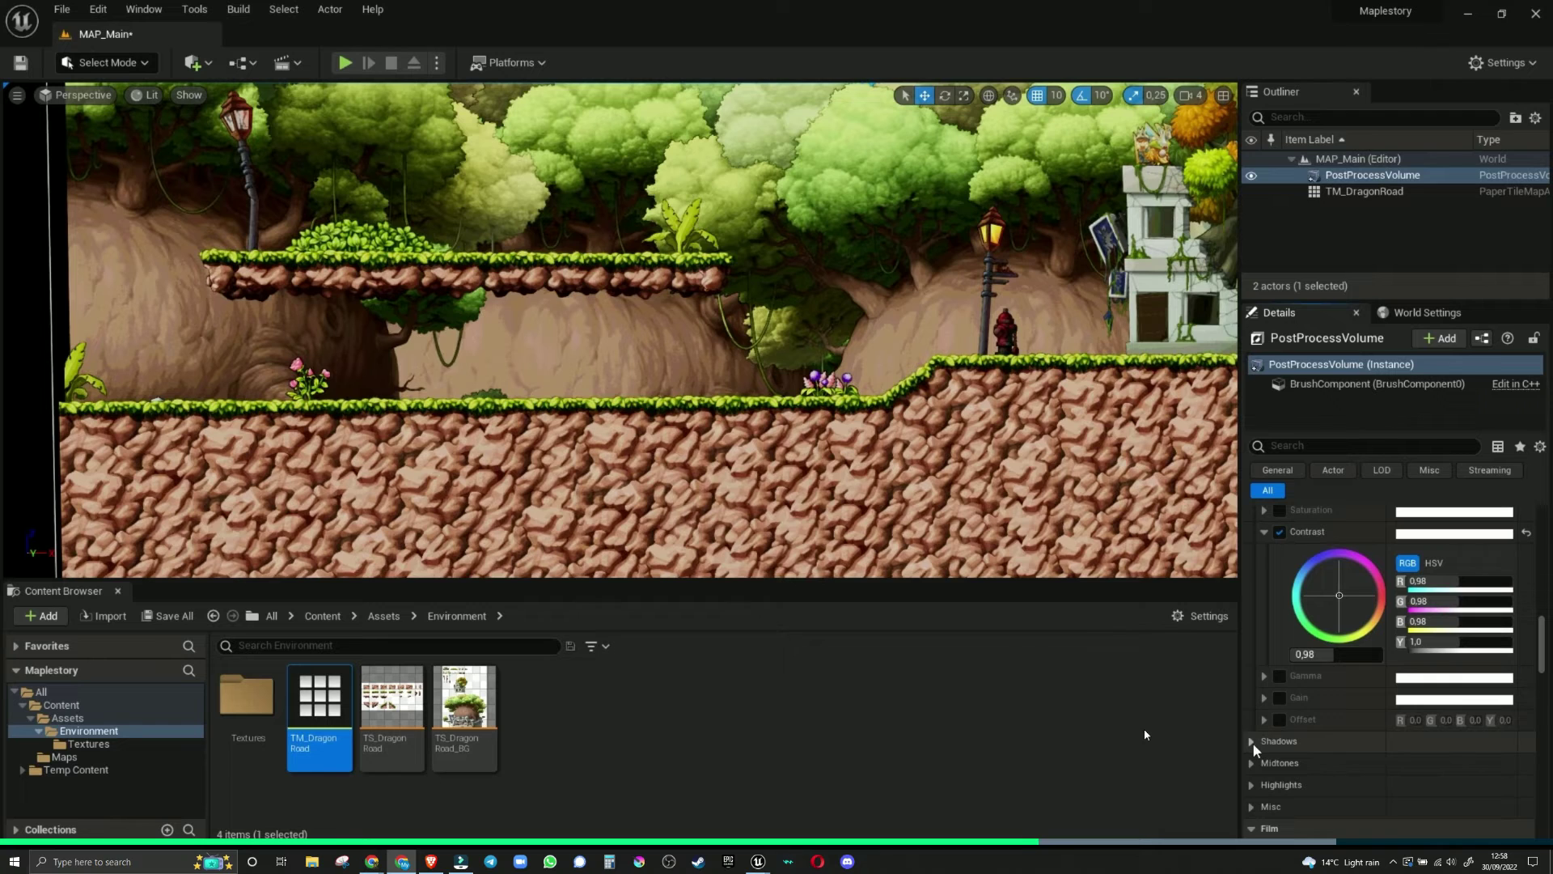
click(1144, 730)
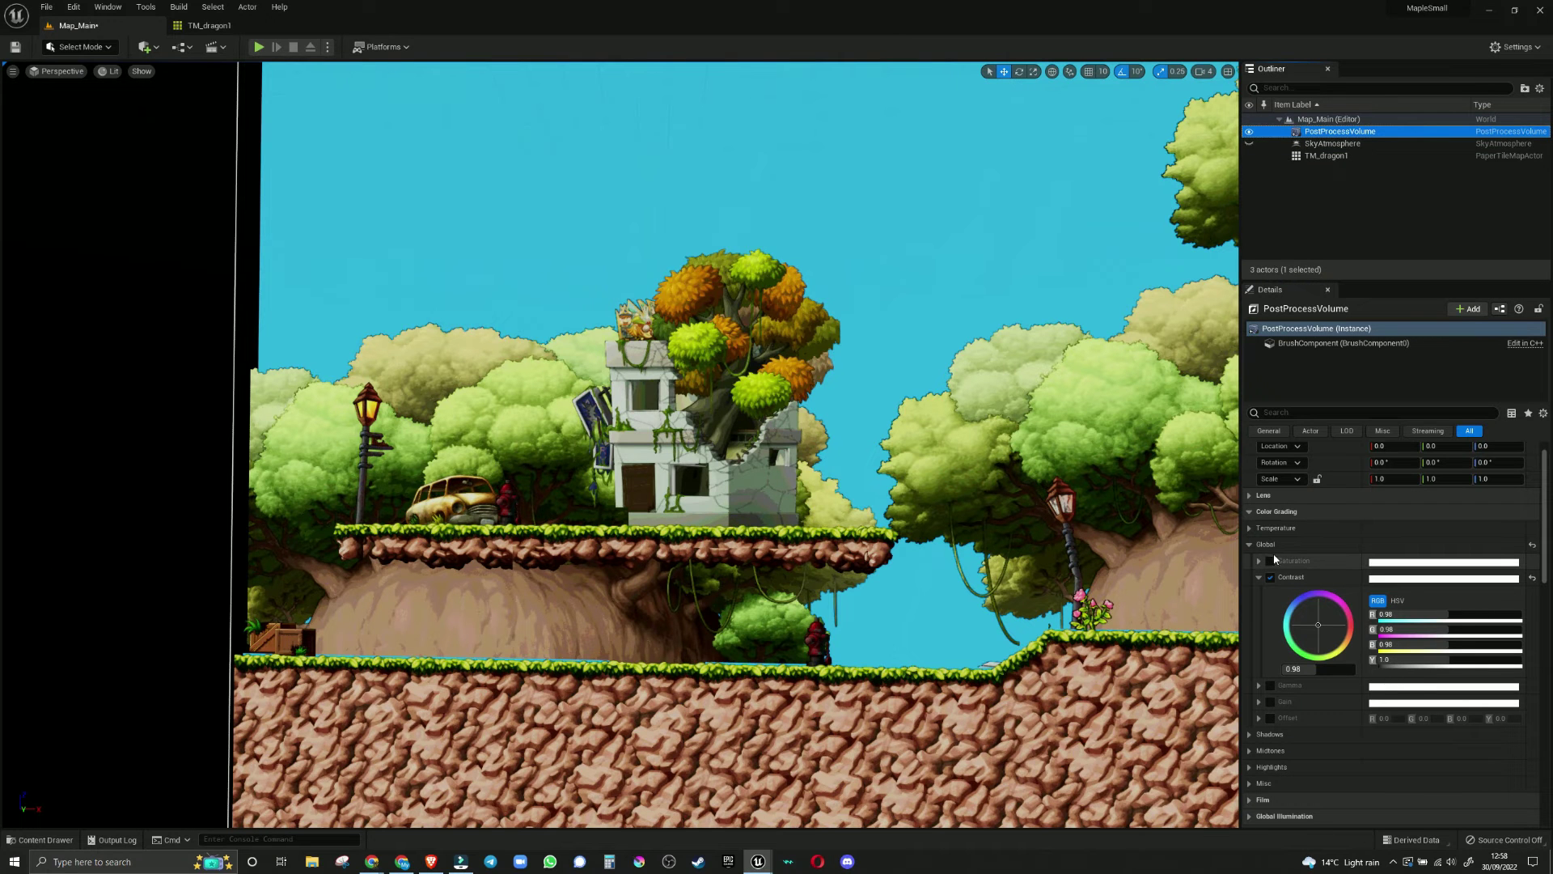
Step: Collapse Global, expand Shadows and tick its Saturation and Contrast overrides
click(1250, 544)
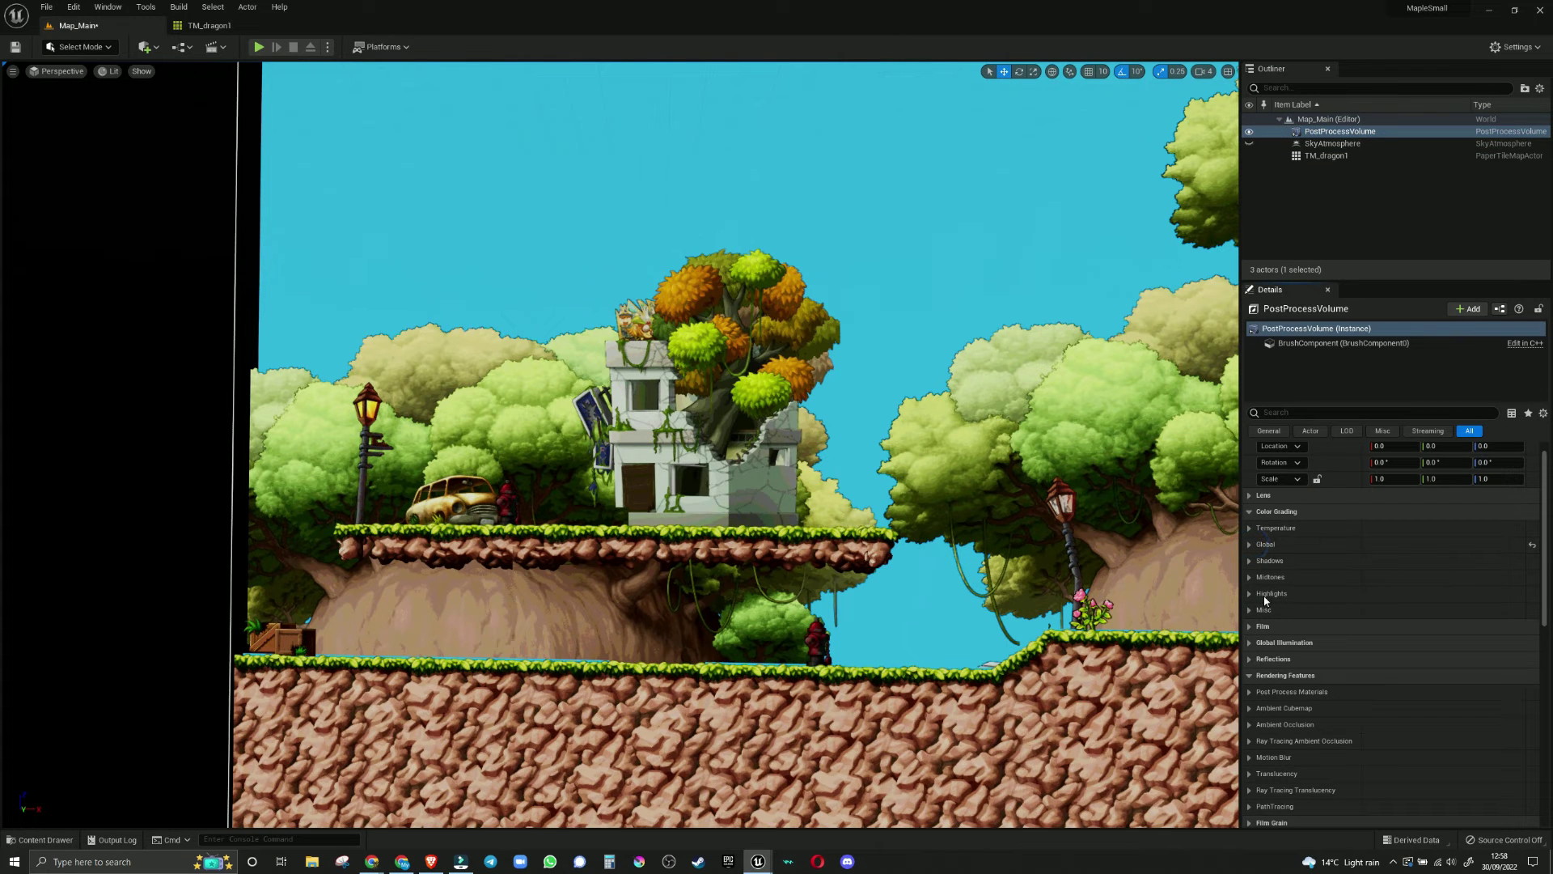
click(1250, 562)
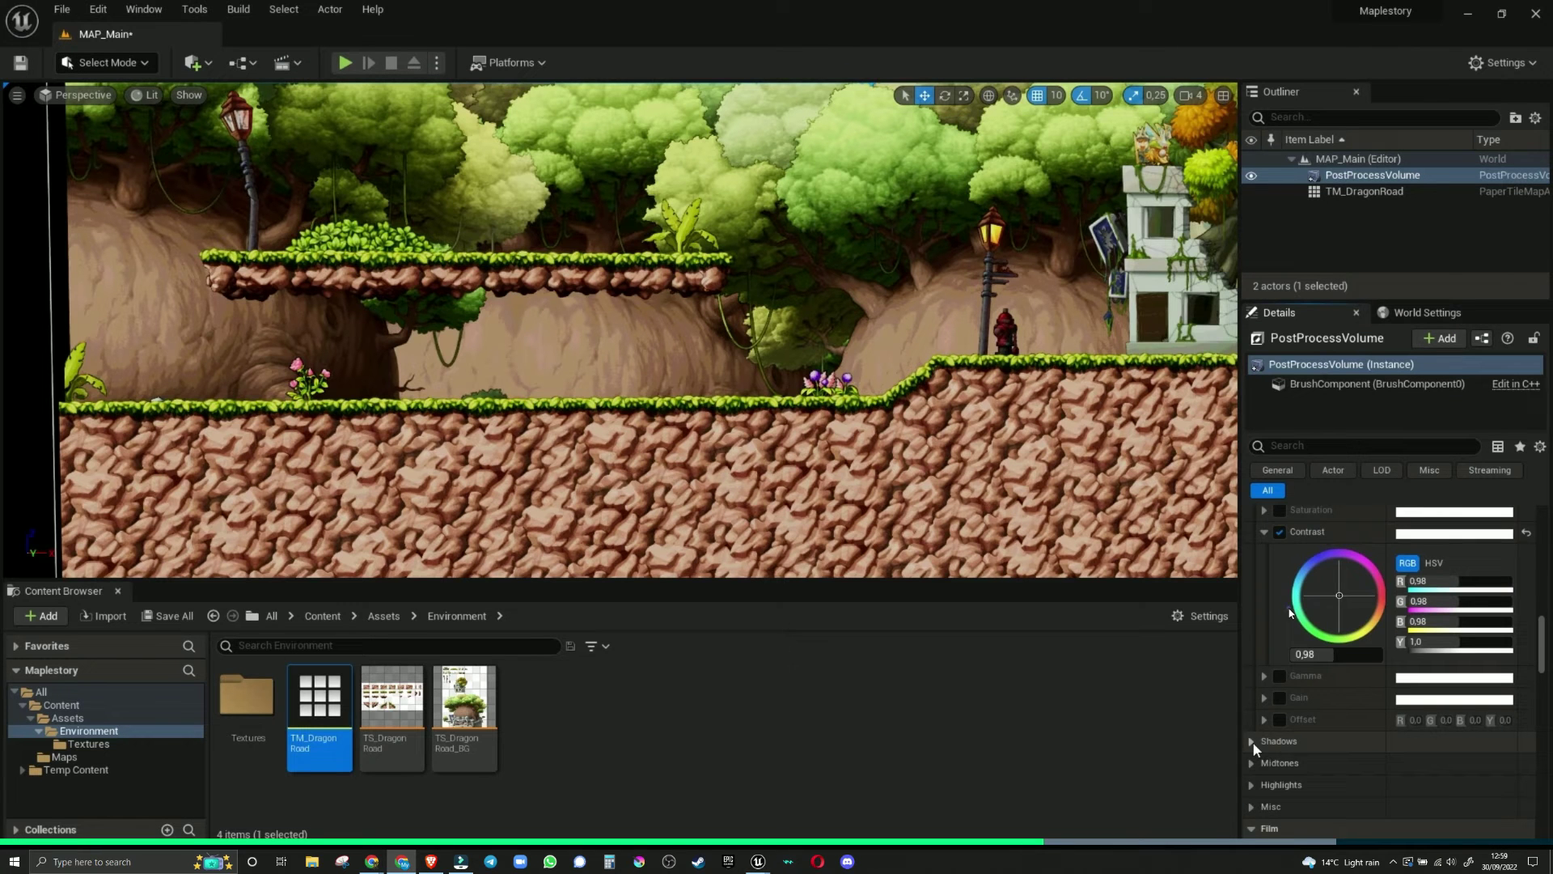
click(1251, 742)
scroll(1256, 743, down, 2)
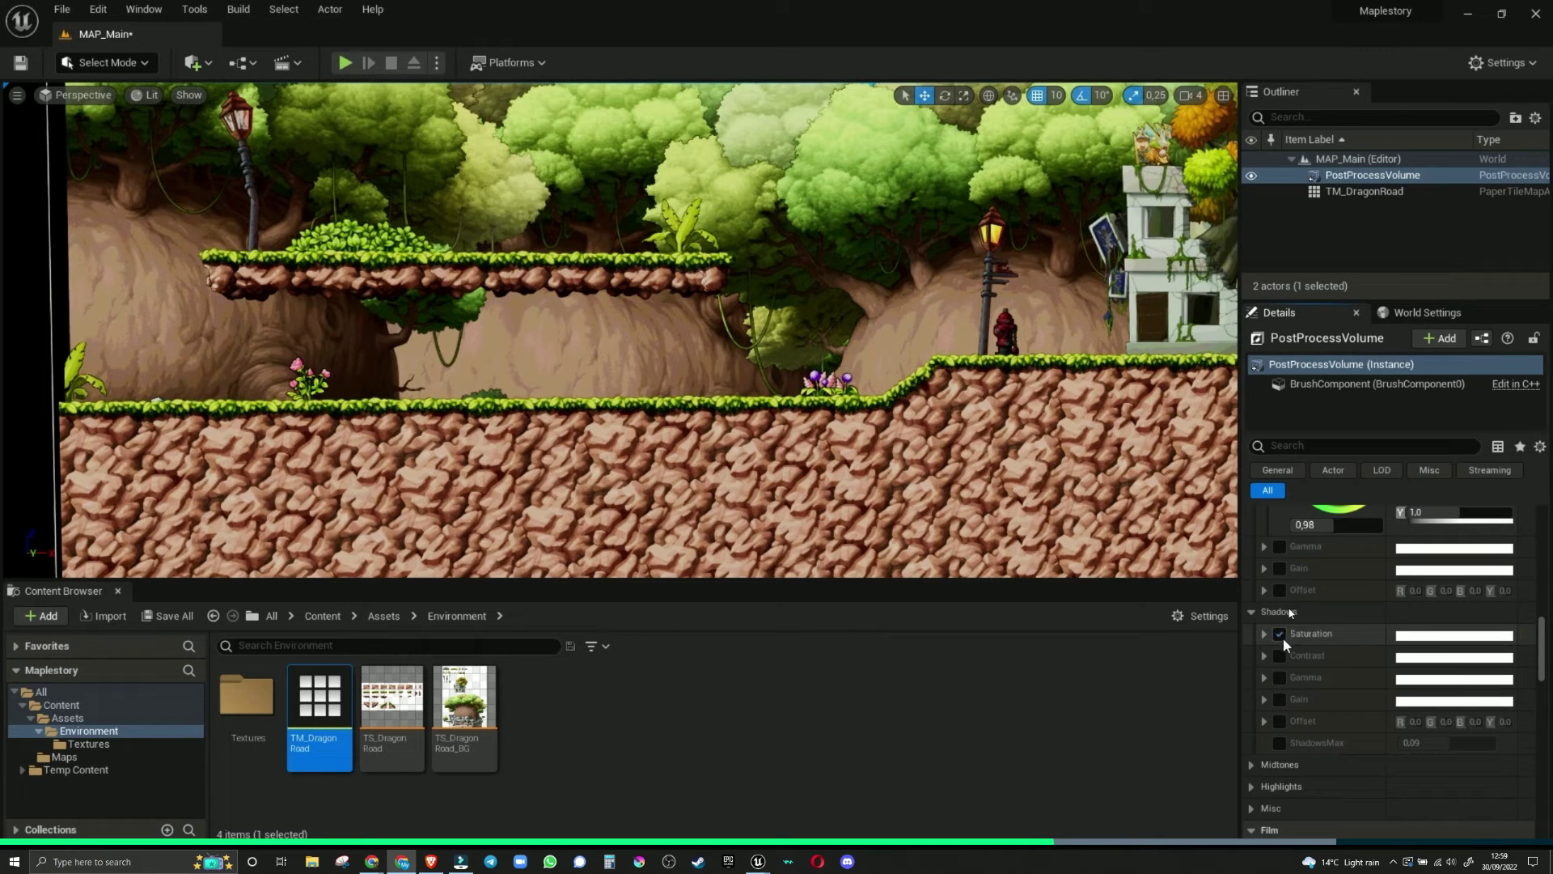
click(1279, 656)
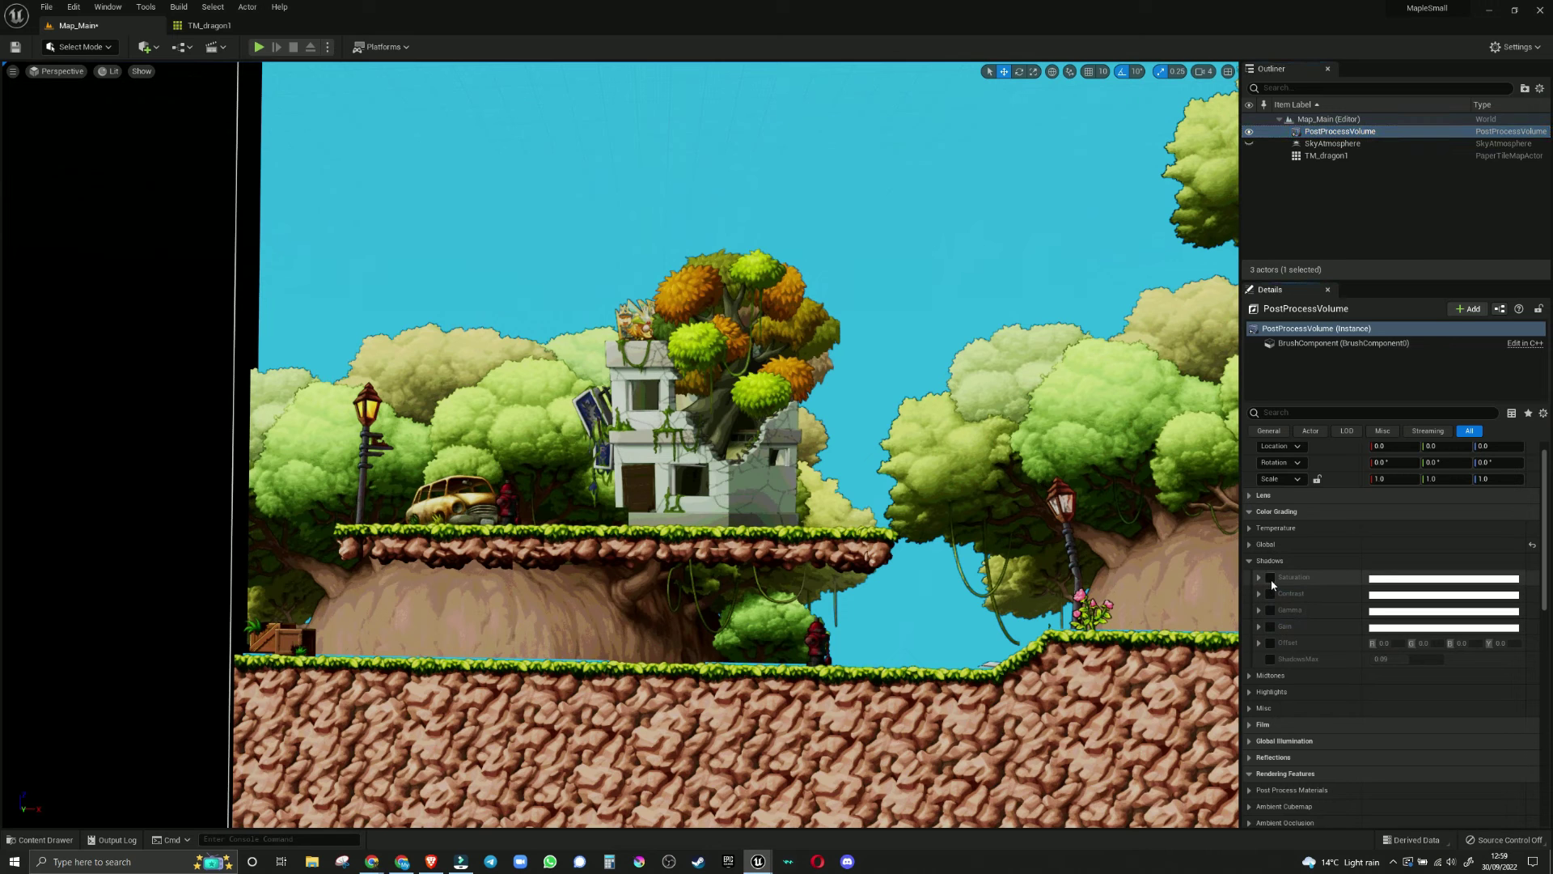
click(1271, 578)
click(1271, 593)
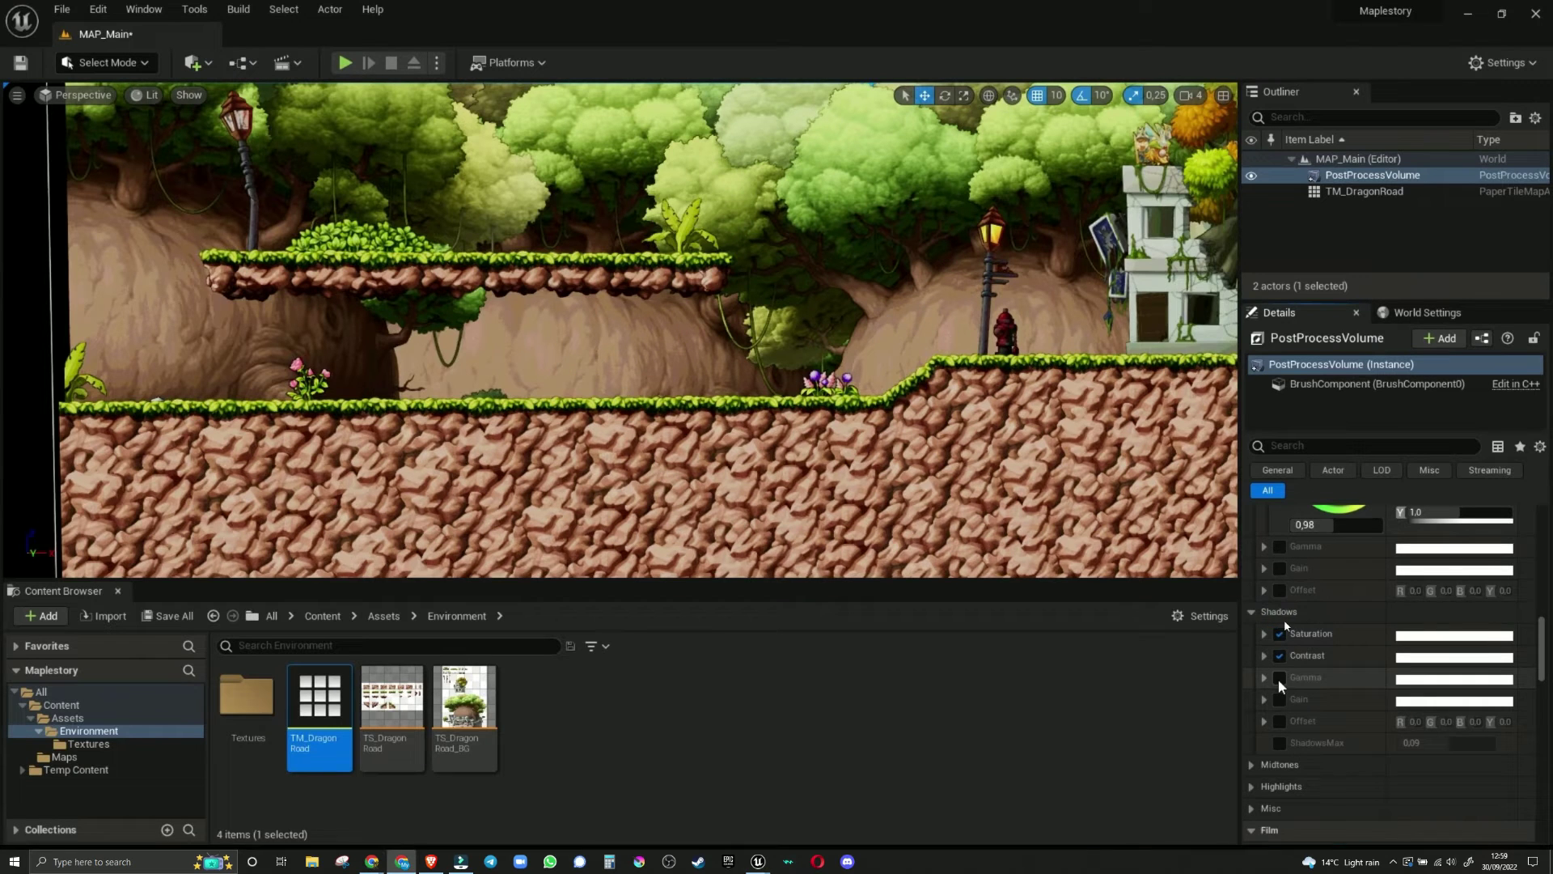
Step: Set Shadows Saturation to 0.9
click(1264, 635)
scroll(1266, 635, down, 3)
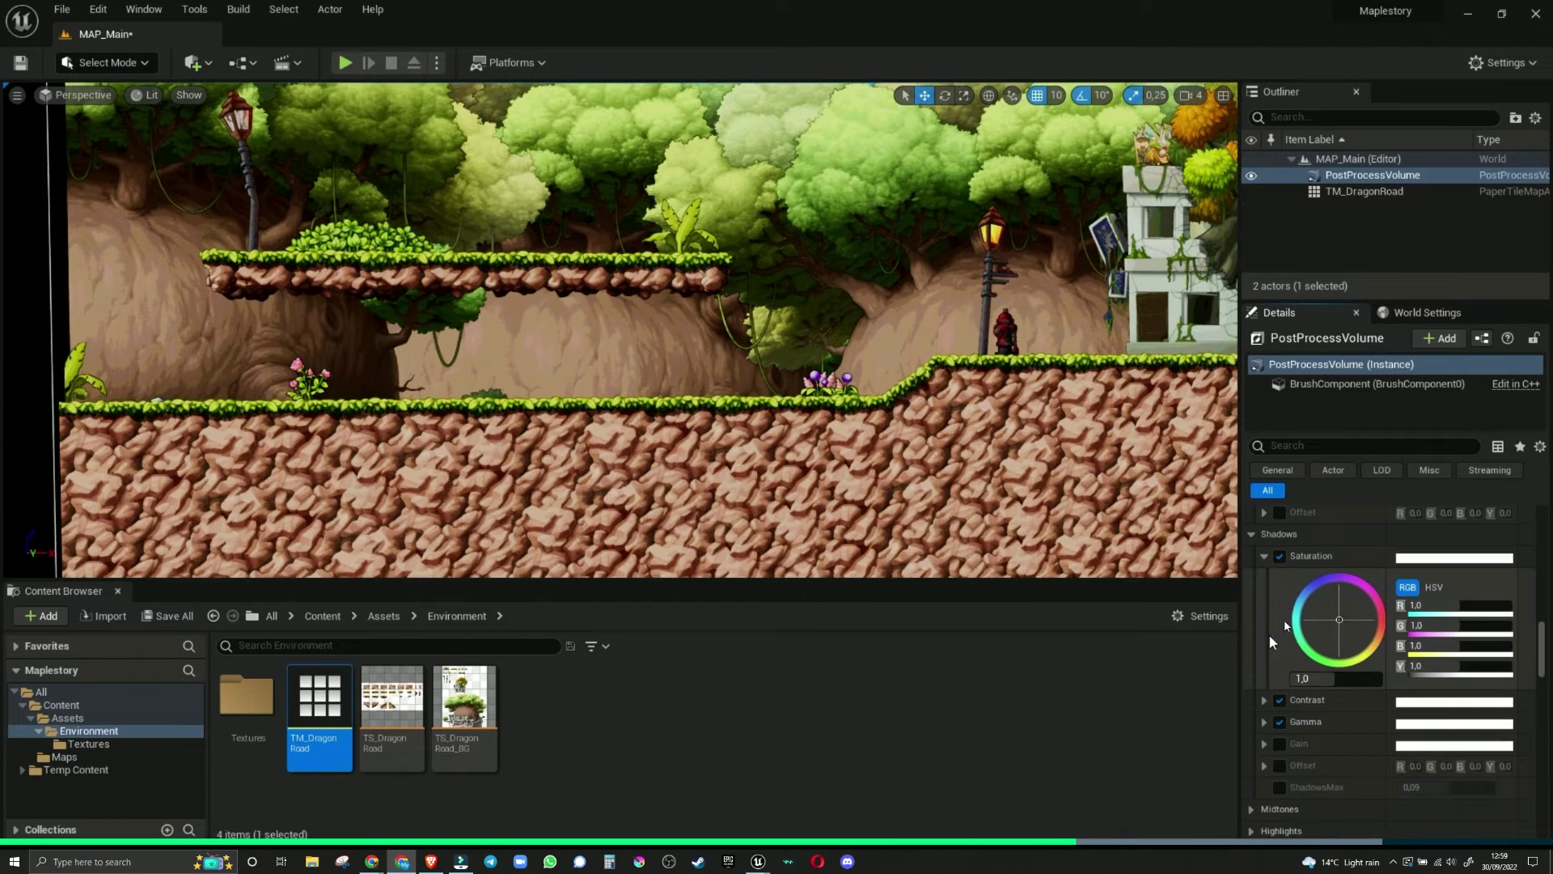
click(1325, 678)
scroll(1278, 629, down, 2)
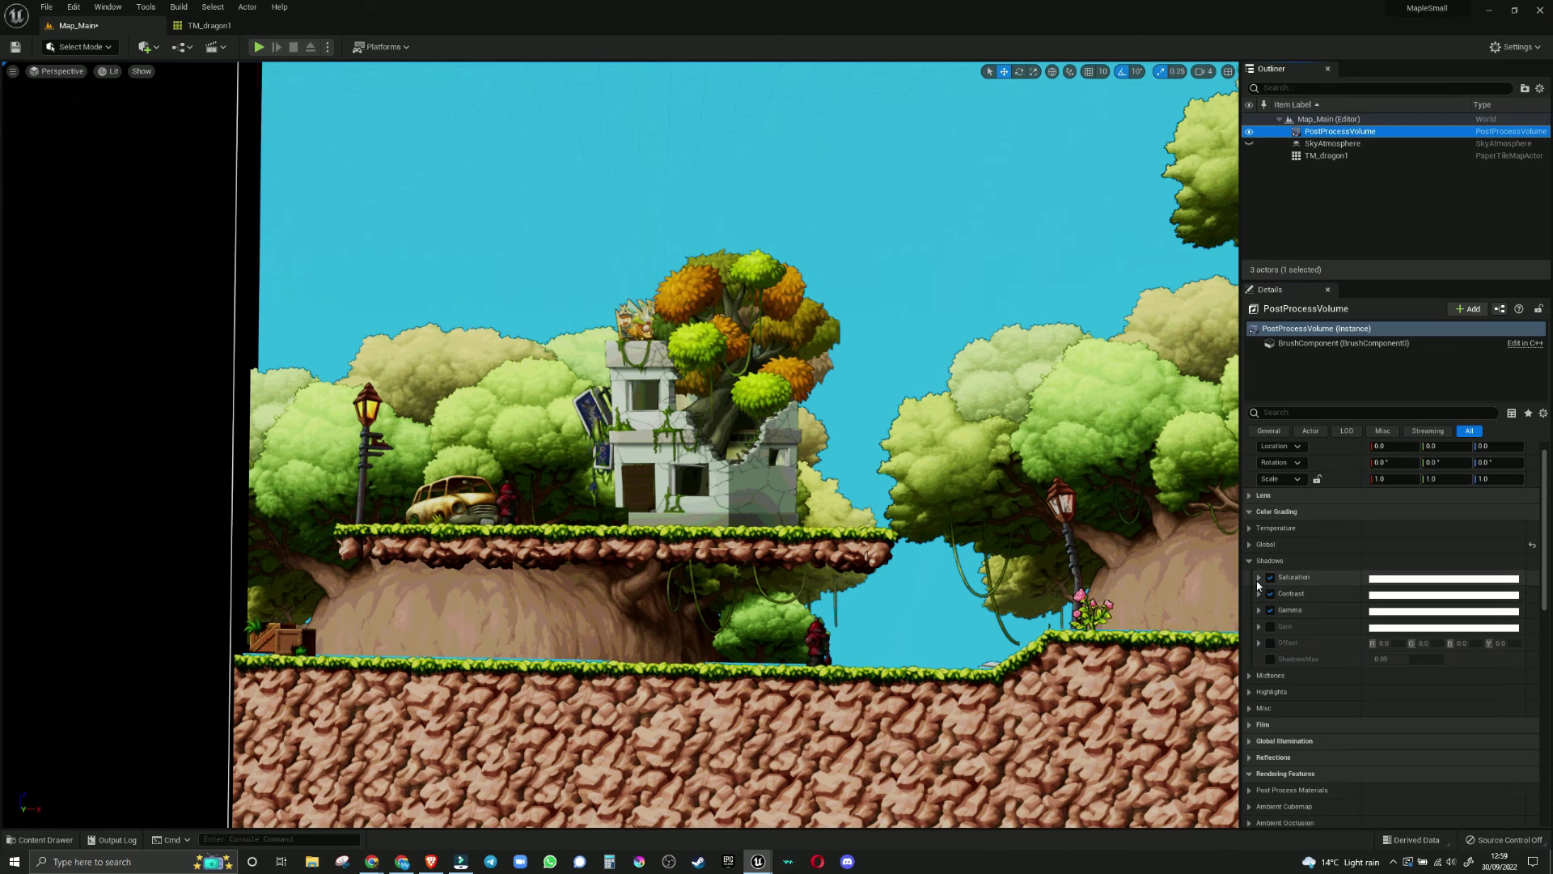
click(1259, 578)
click(1300, 669)
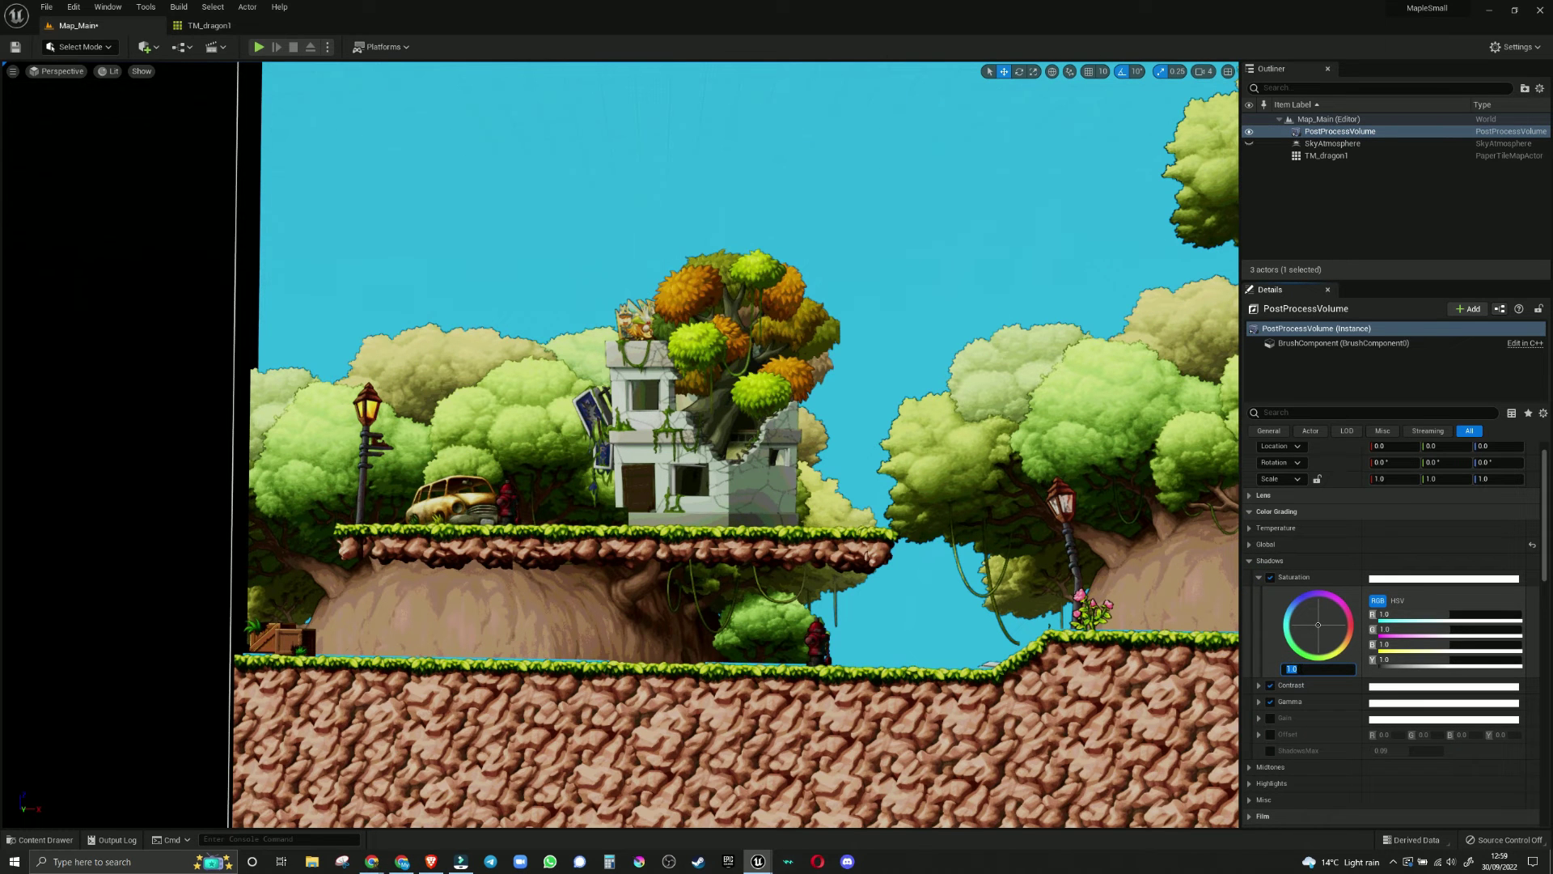
text(0.9)
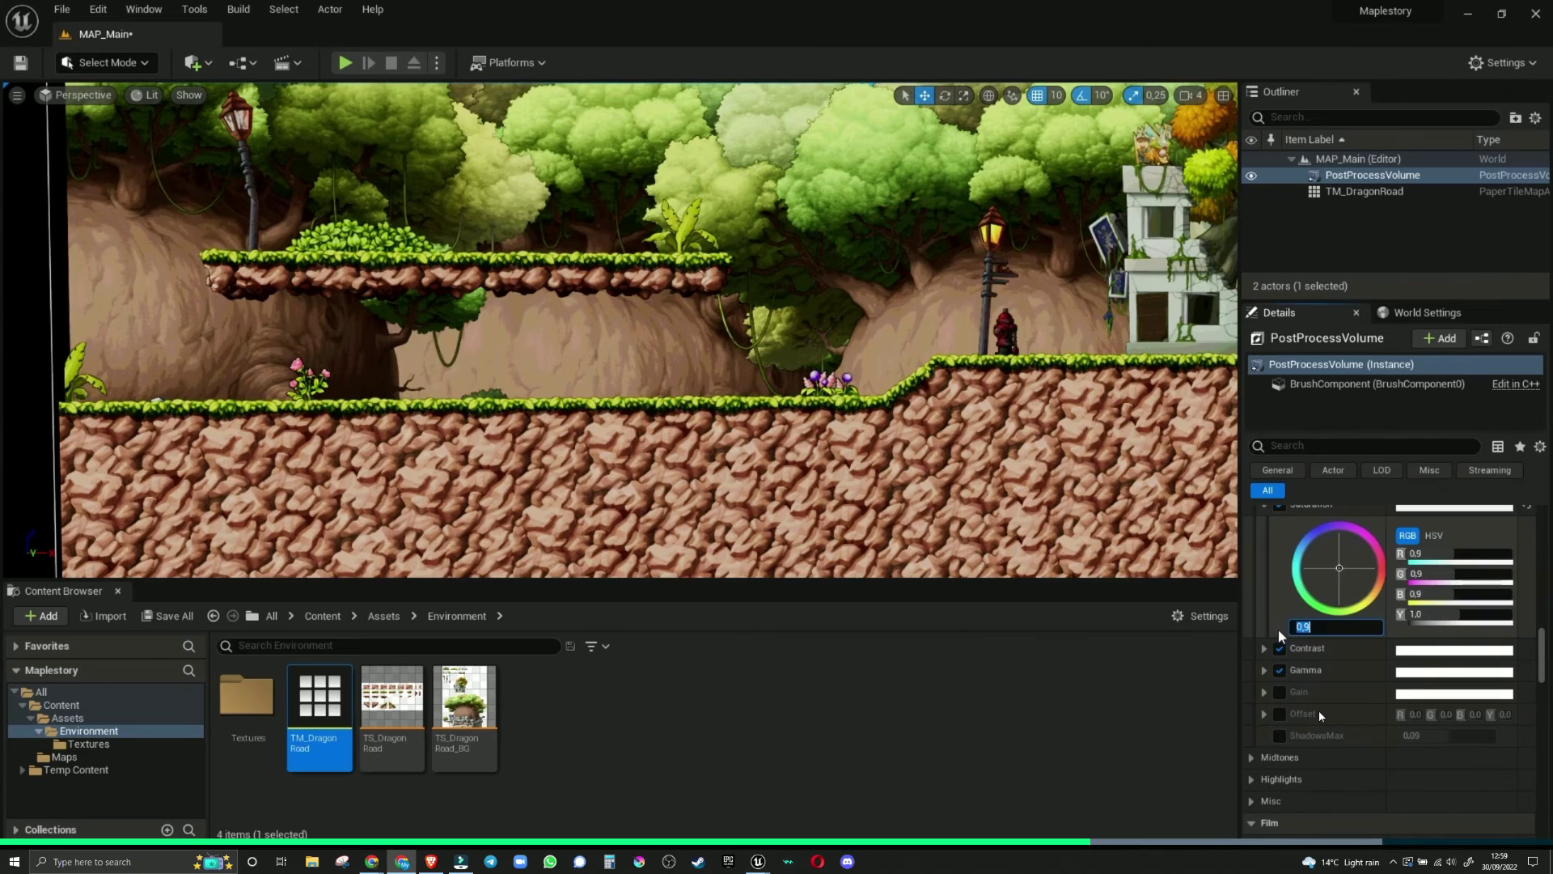
key(Return)
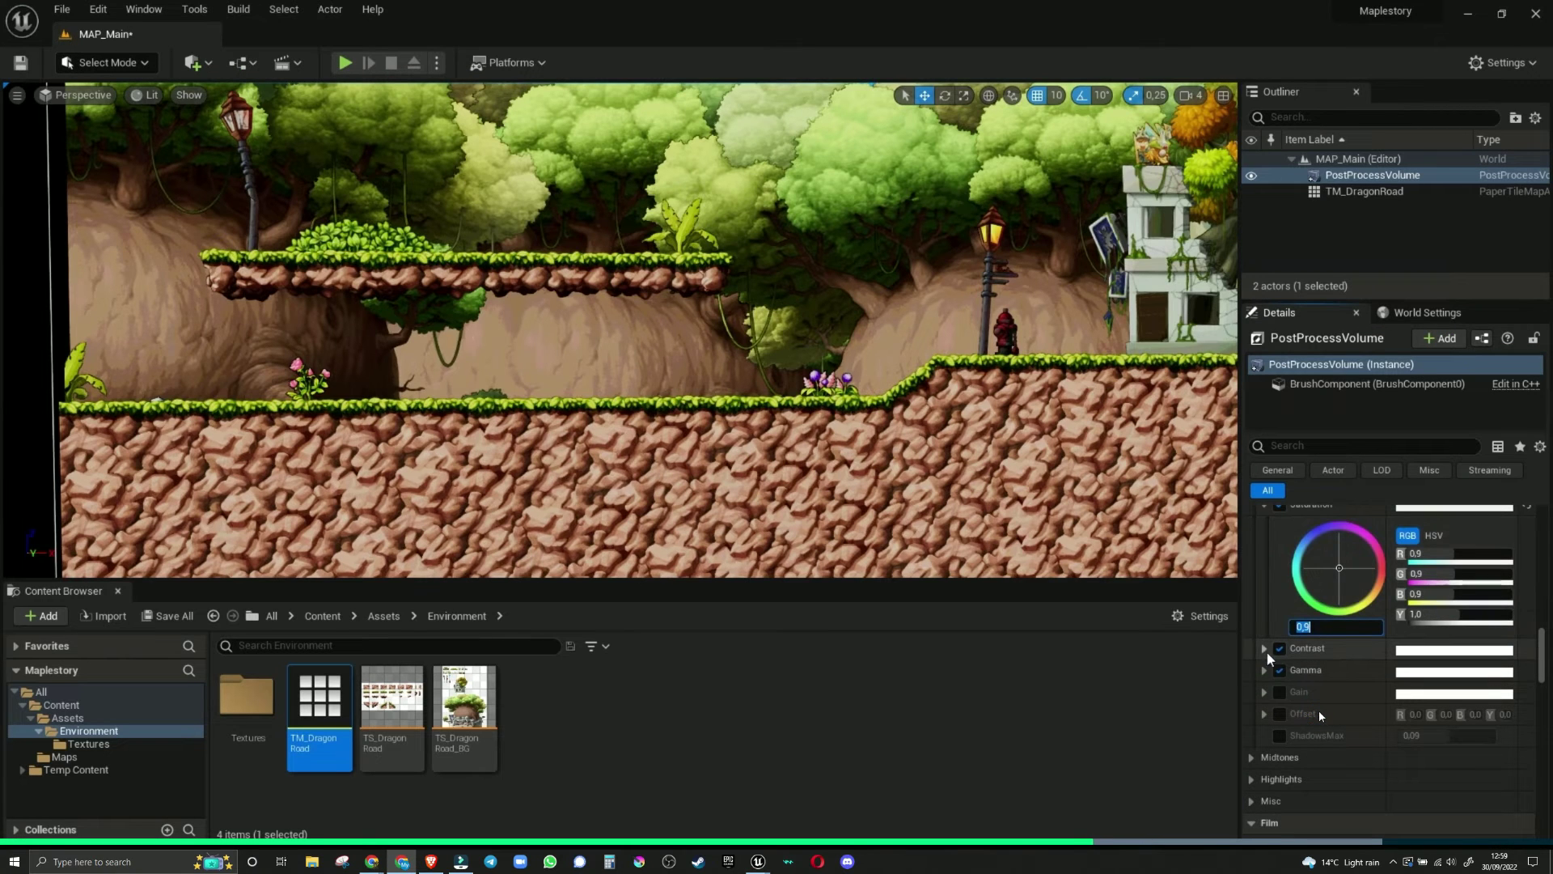
Step: Set Shadows Contrast to 0.94
click(1263, 648)
click(1330, 771)
text(0,94)
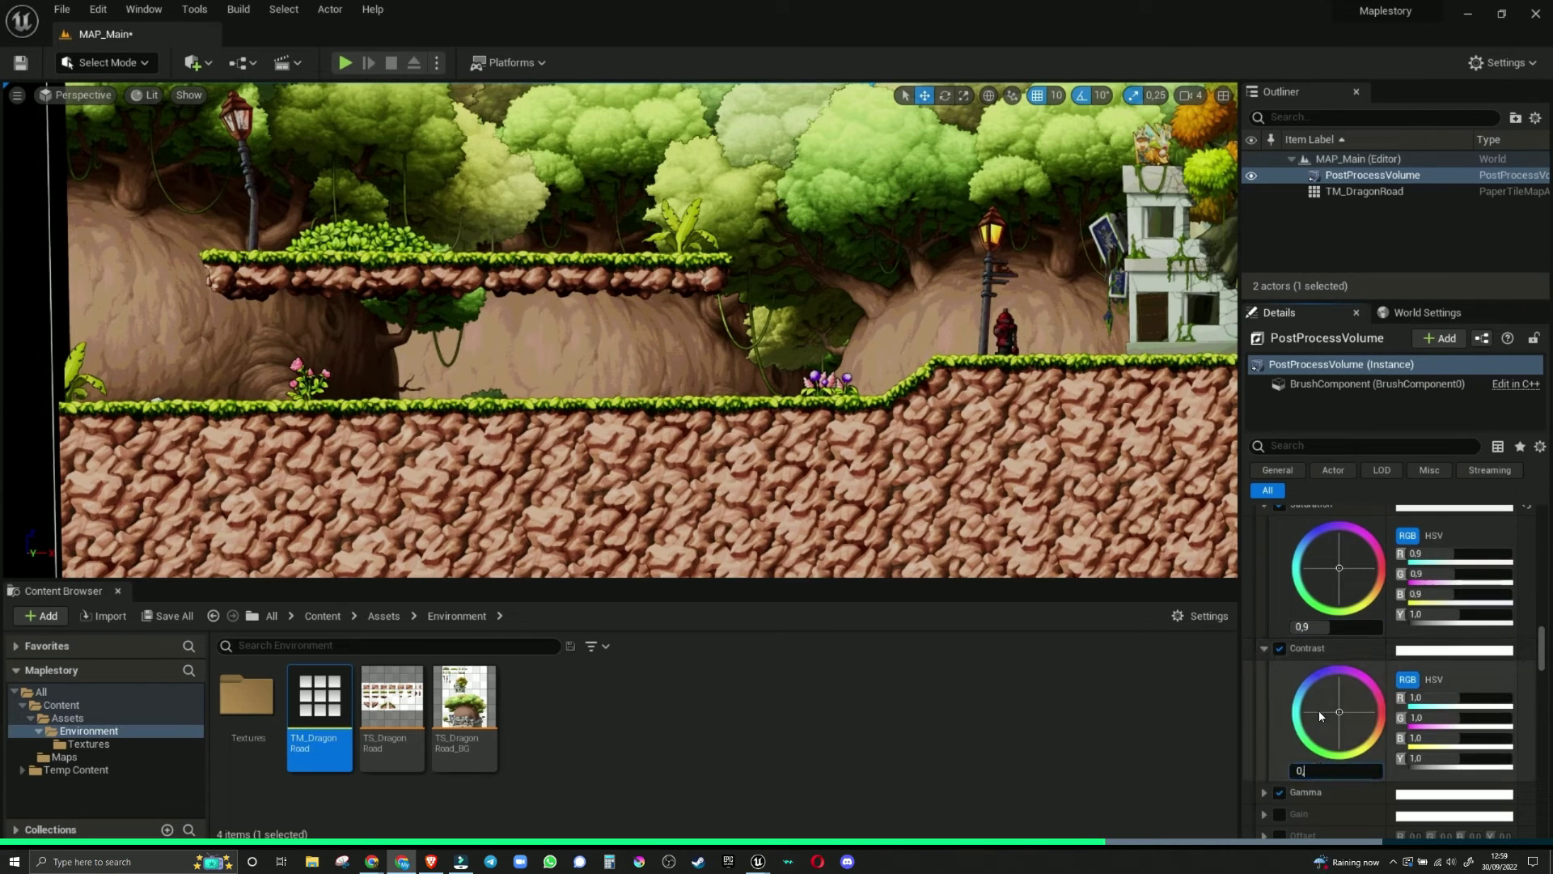
key(Return)
scroll(1330, 771, down, 1)
scroll(1330, 771, down, 2)
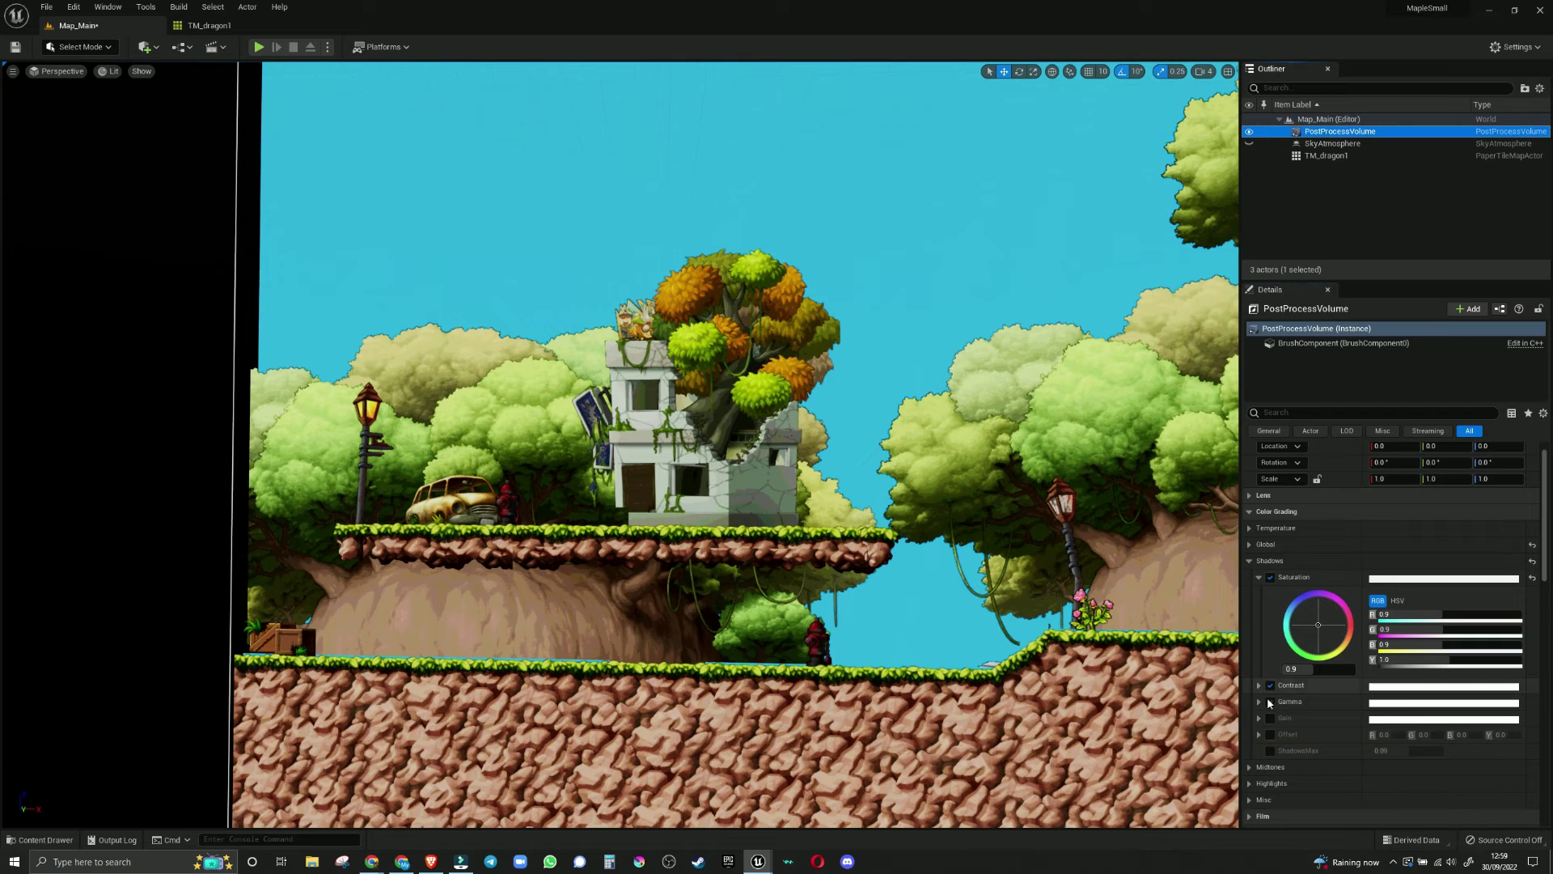
click(1259, 685)
click(1318, 777)
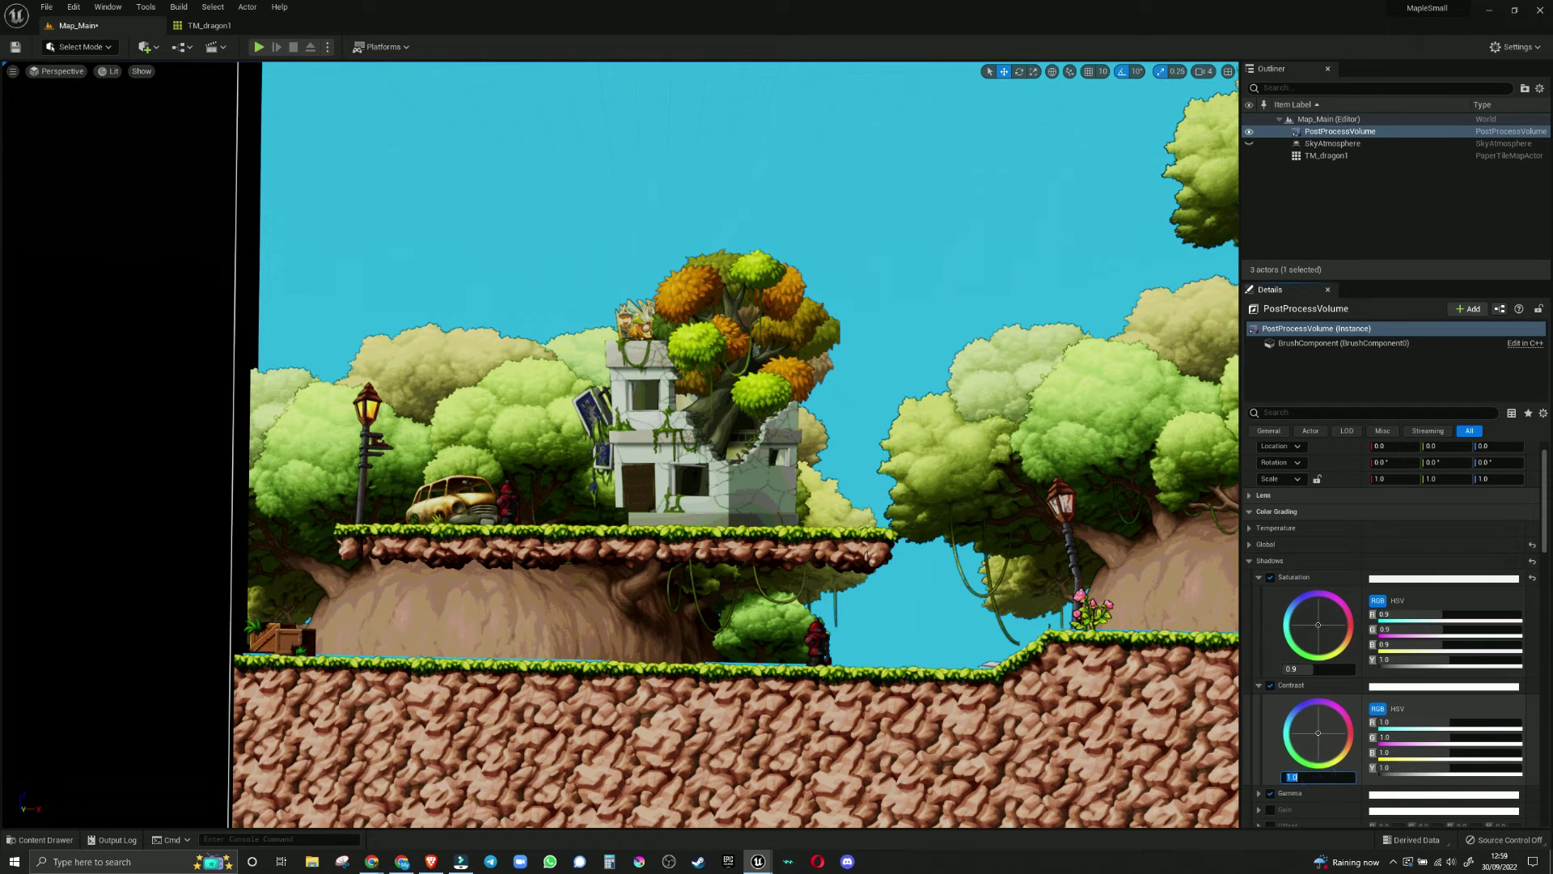
key(Return)
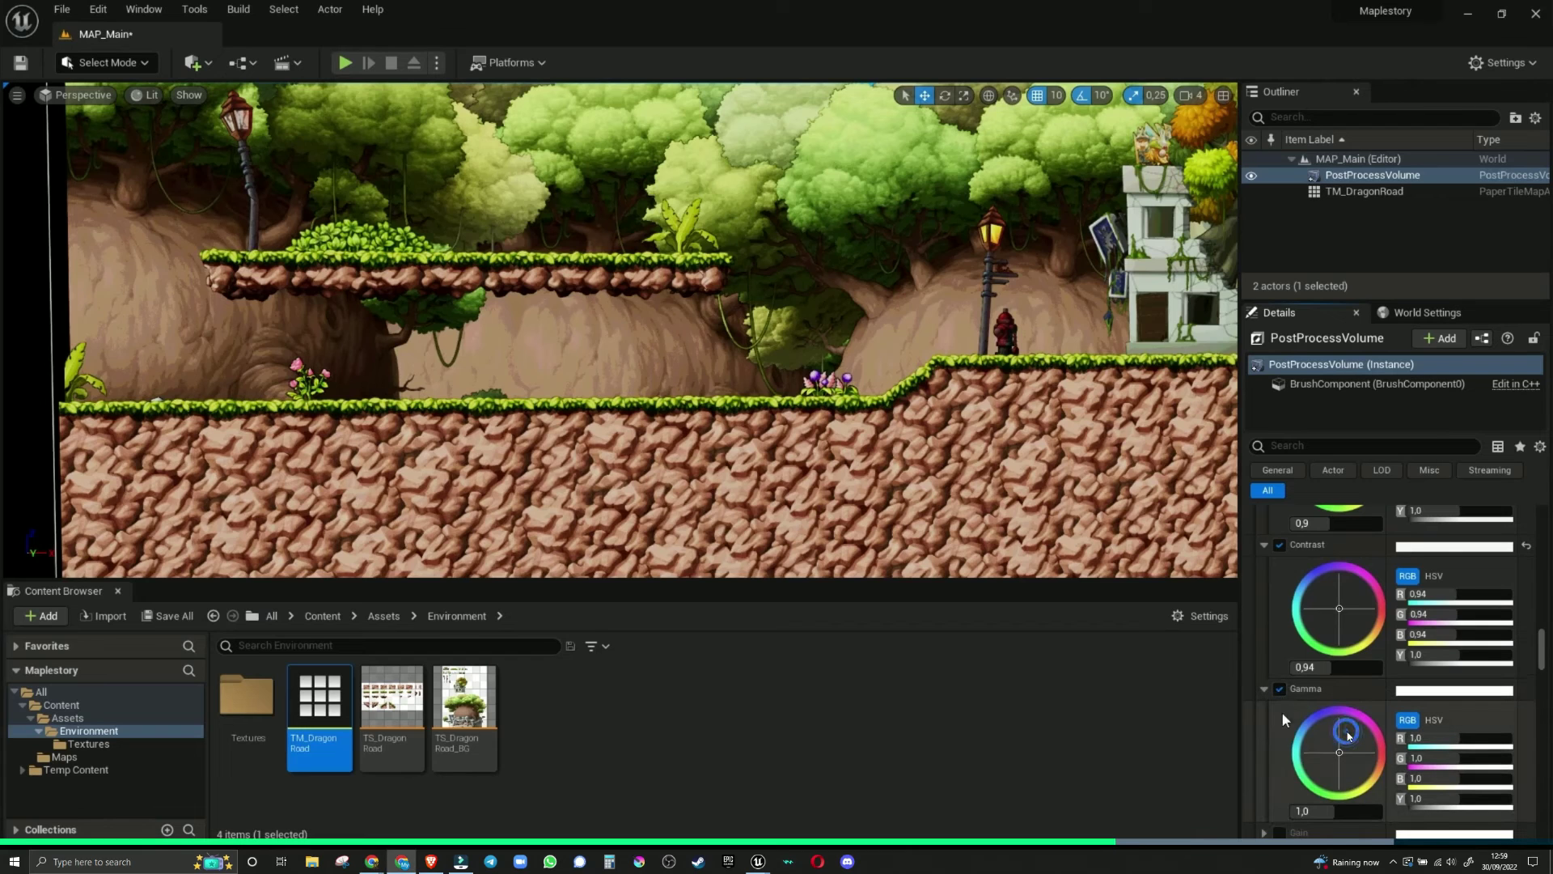
Step: Set Shadows Gamma to 1.01
scroll(1291, 754, down, 1)
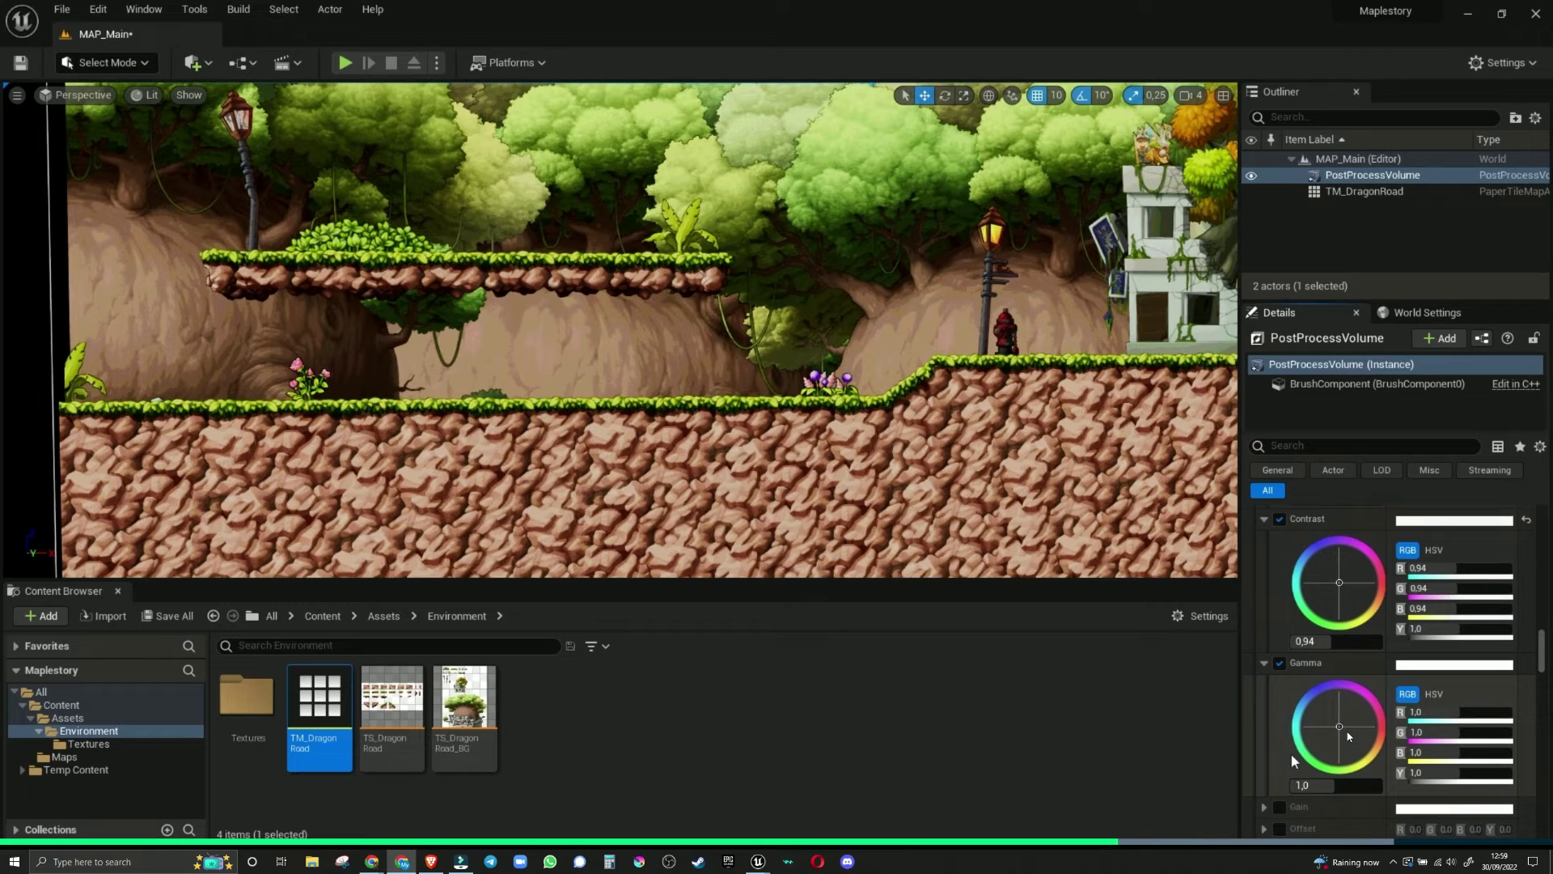
key(Right)
scroll(1349, 736, down, 1)
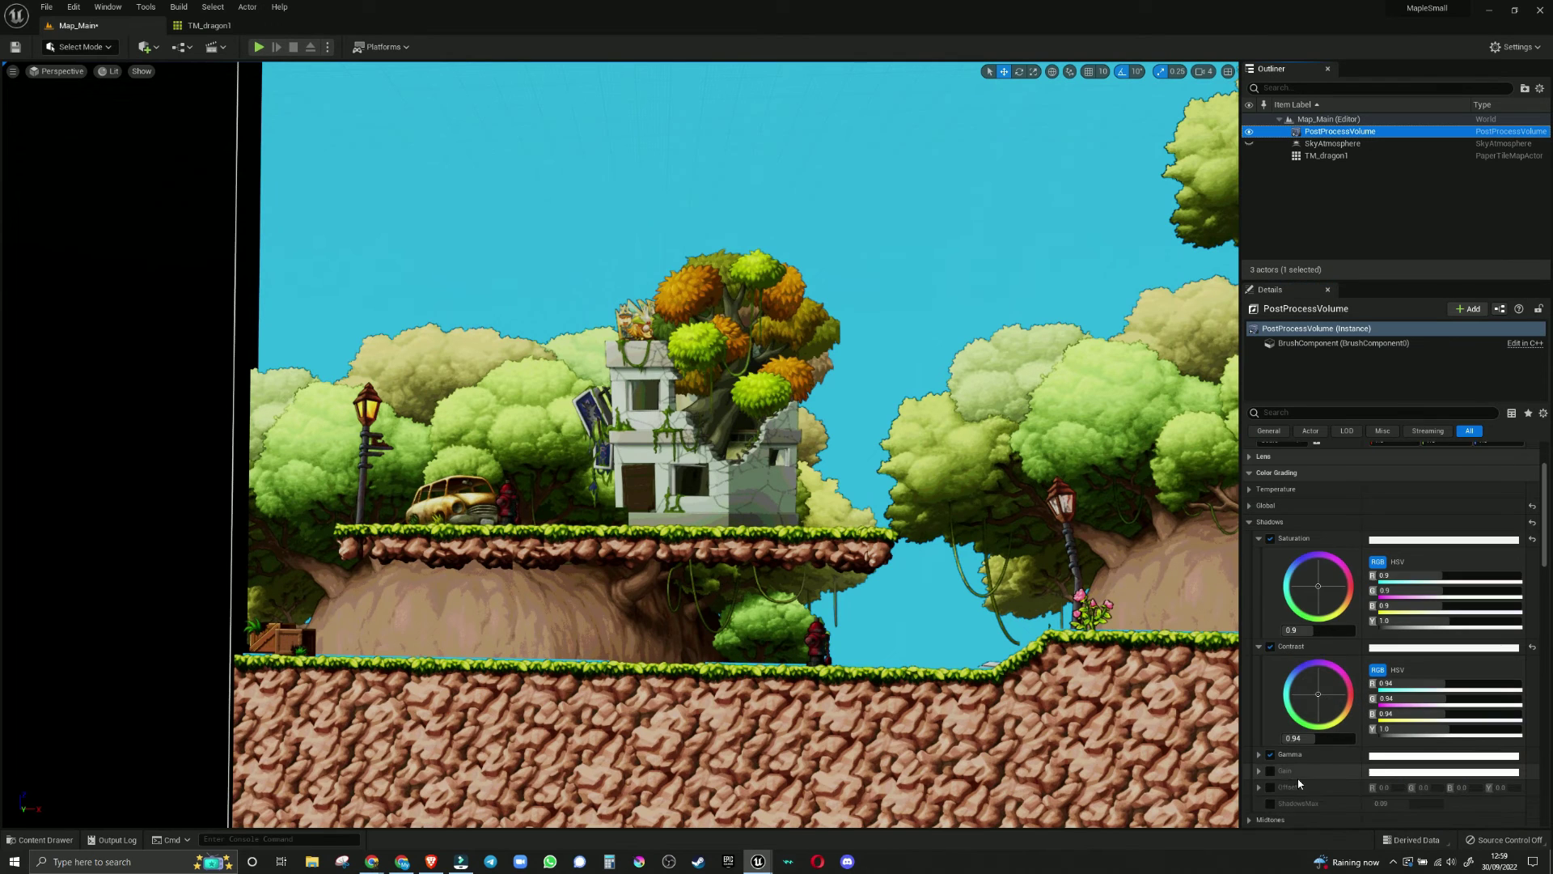
click(1260, 754)
scroll(1291, 779, down, 1)
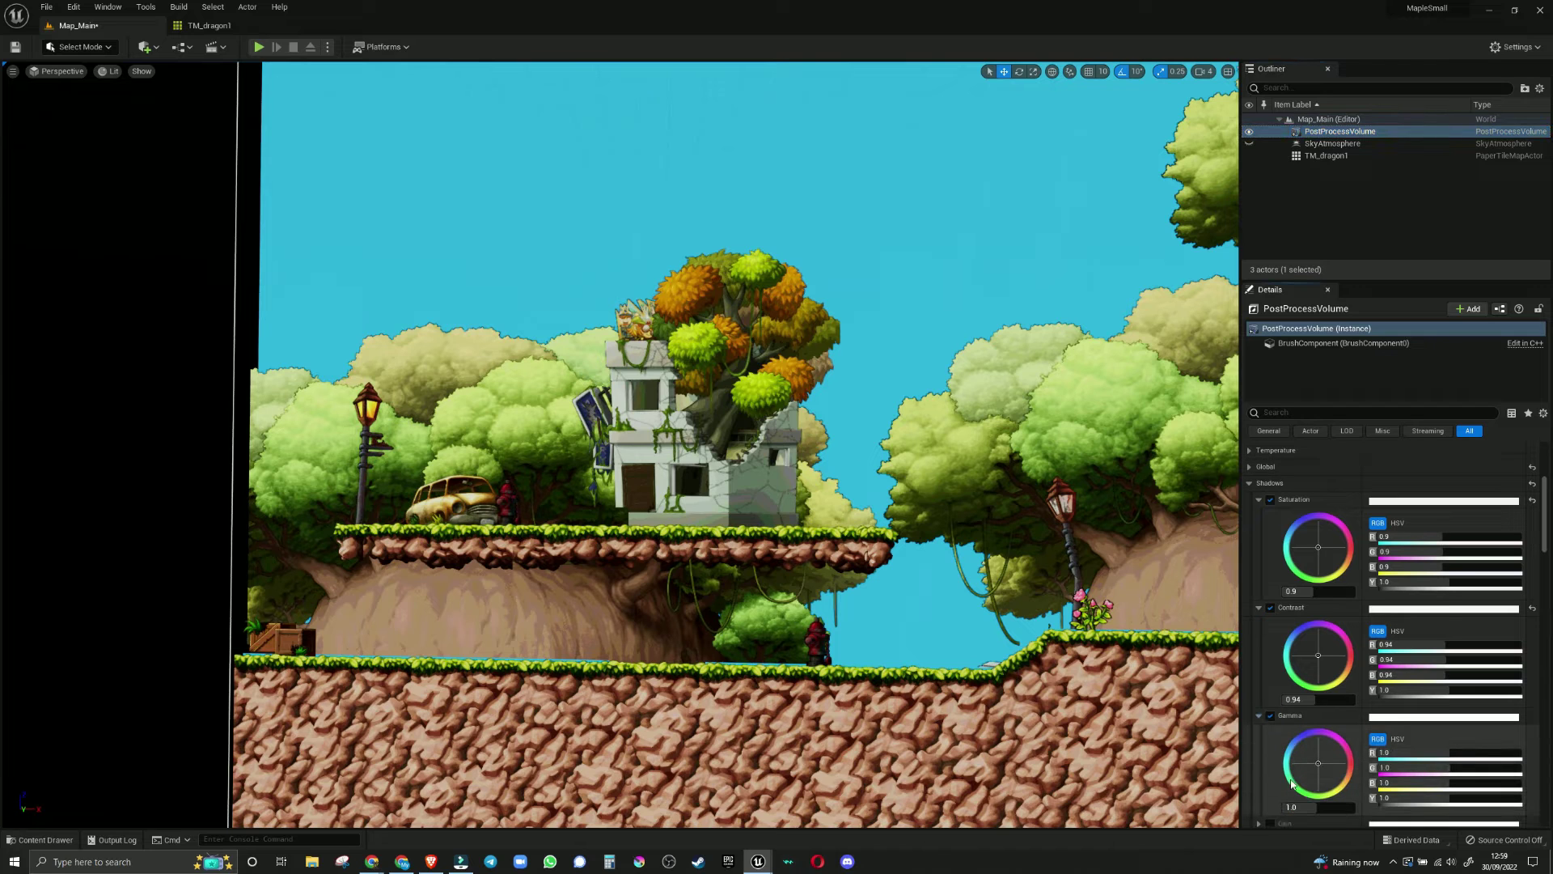
scroll(1291, 807, down, 1)
click(1292, 768)
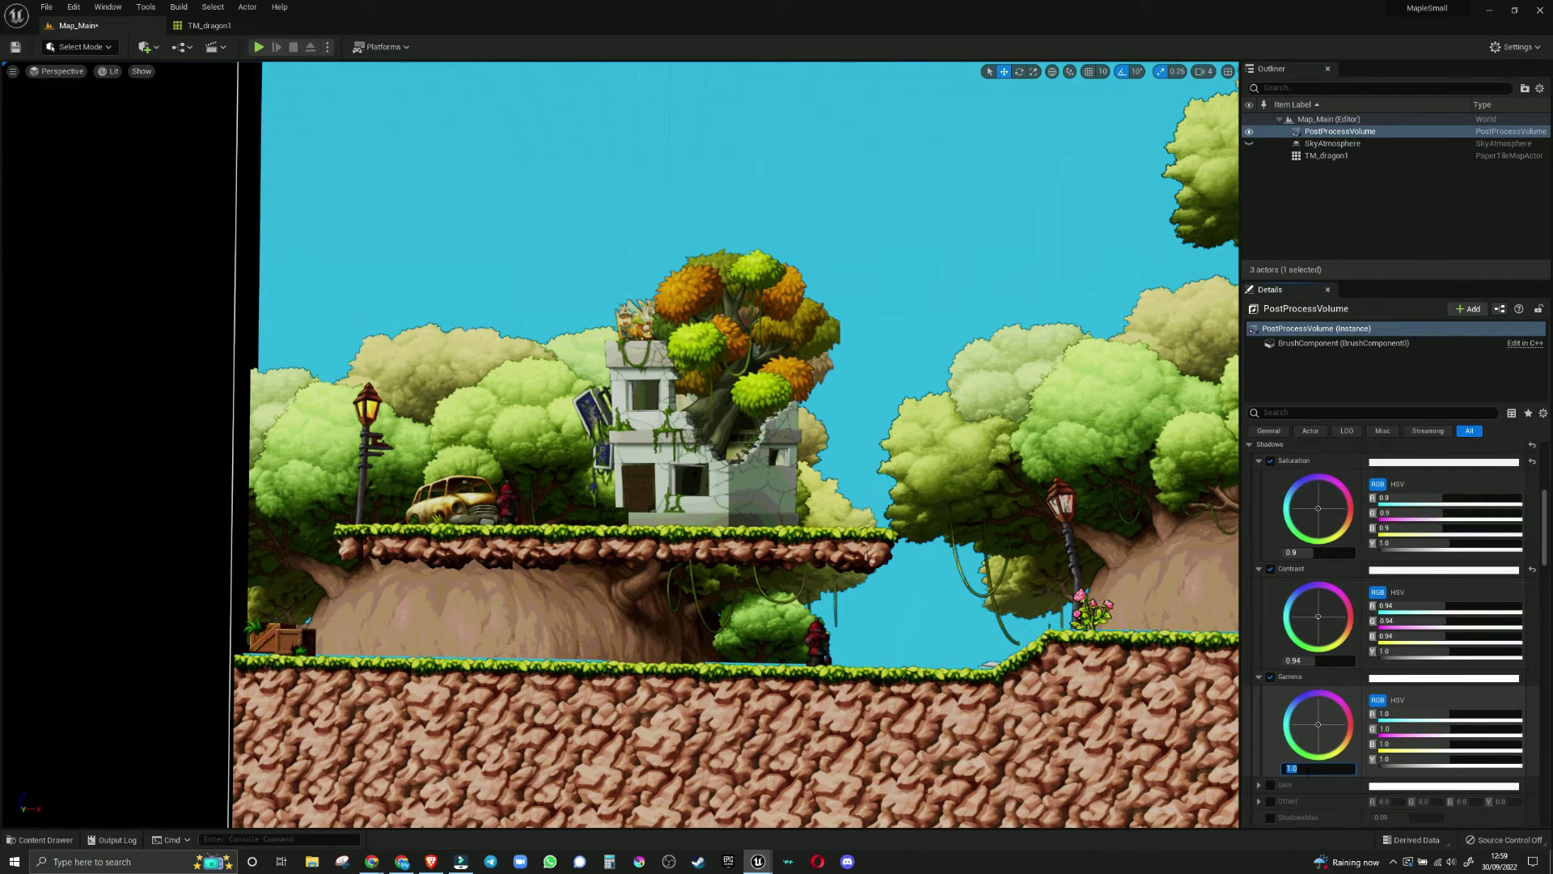
text(1.01)
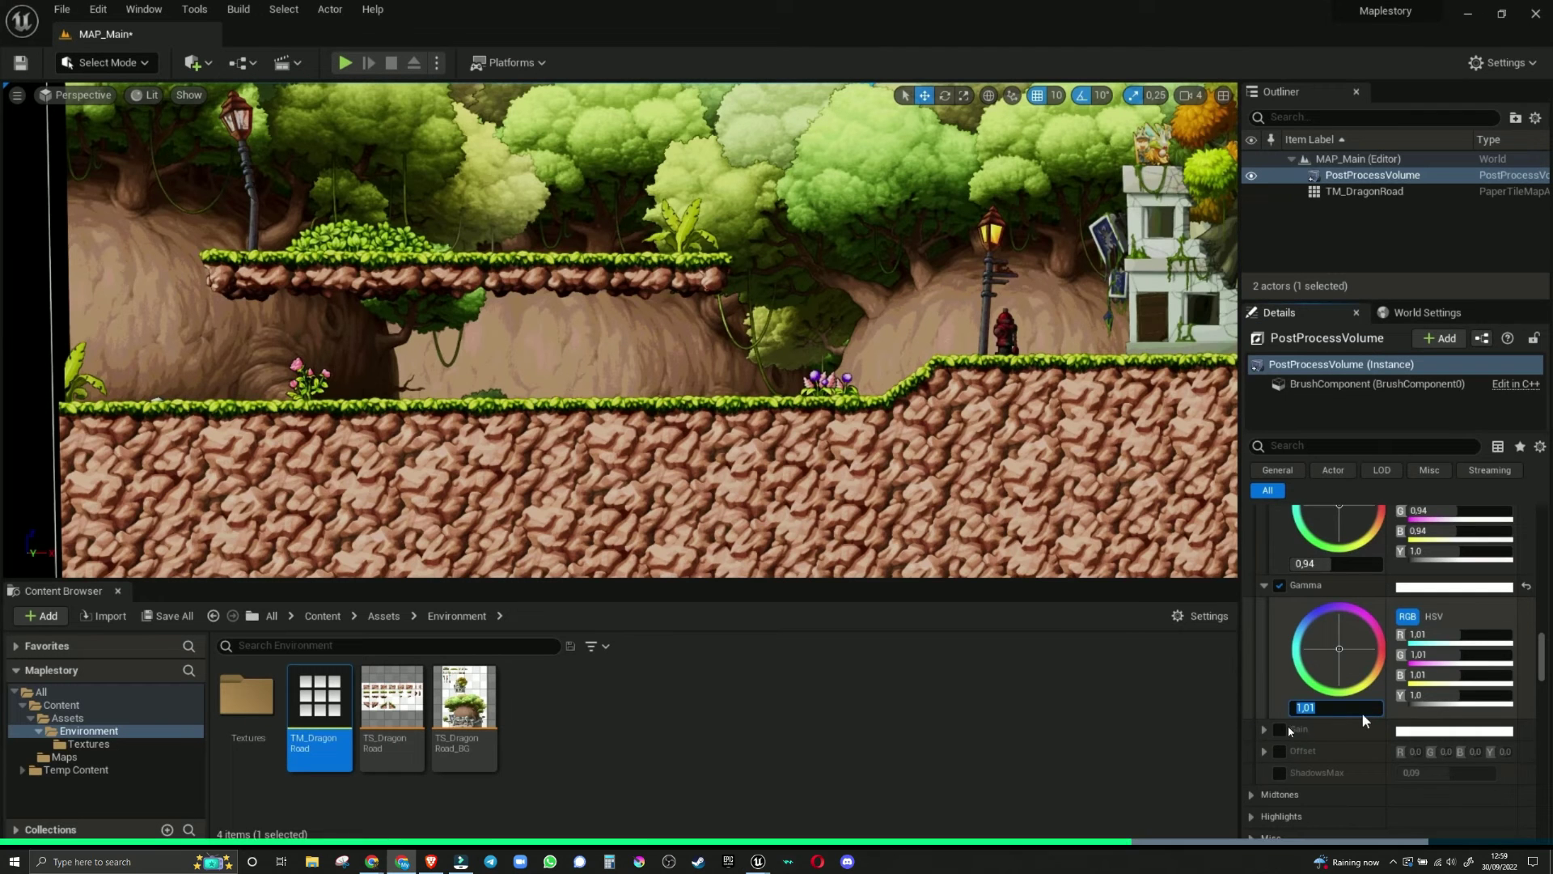
click(1255, 712)
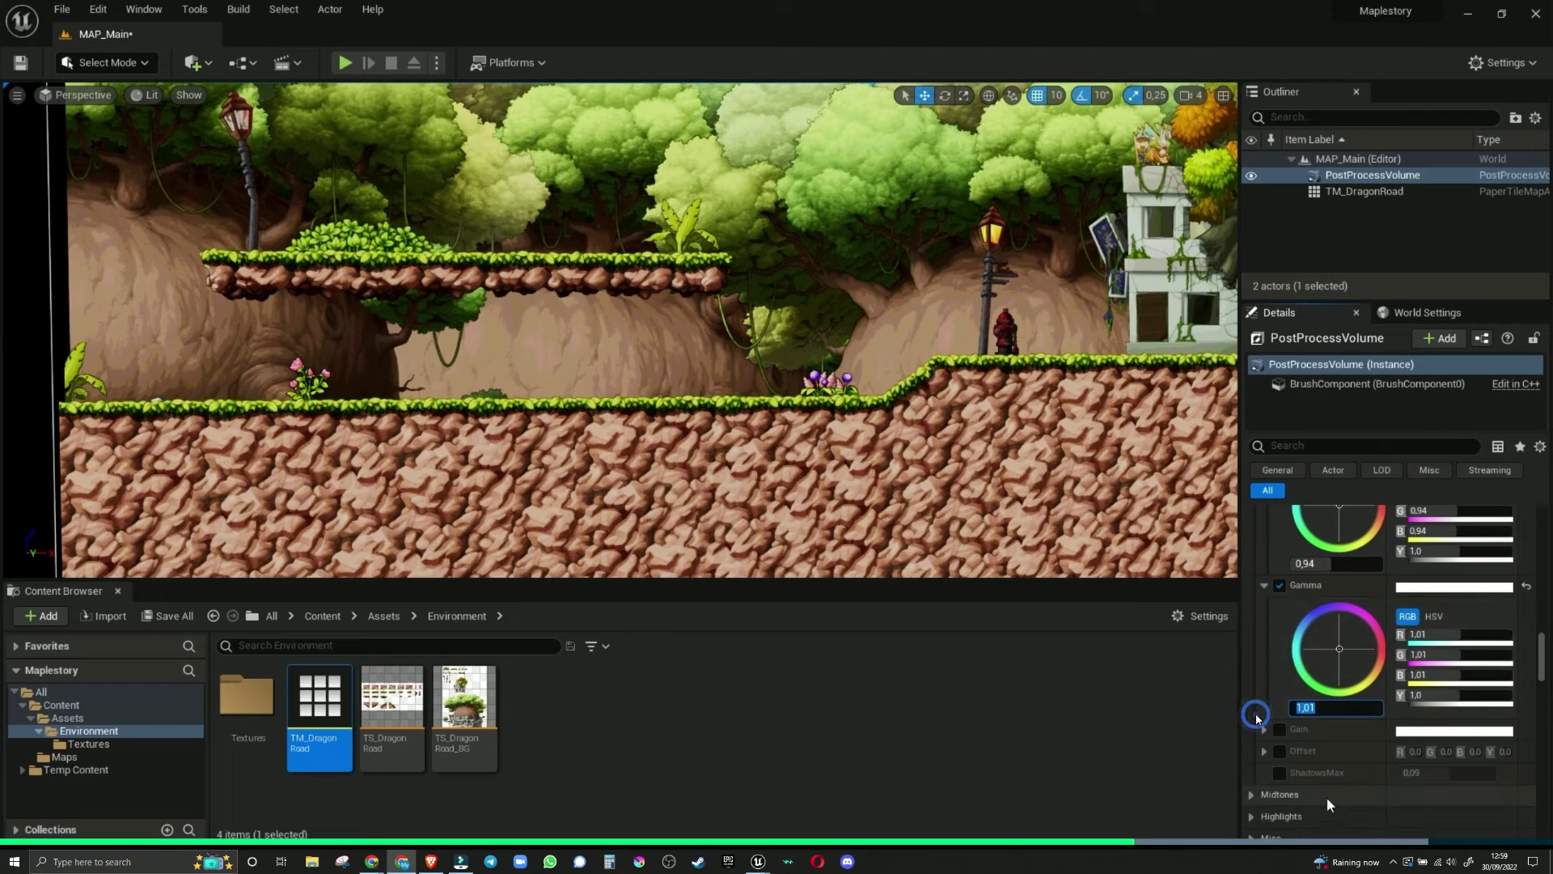
scroll(1326, 798, down, 1)
Step: Collapse the Shadows Gamma, Contrast and Saturation colour wheels
scroll(1255, 713, down, 2)
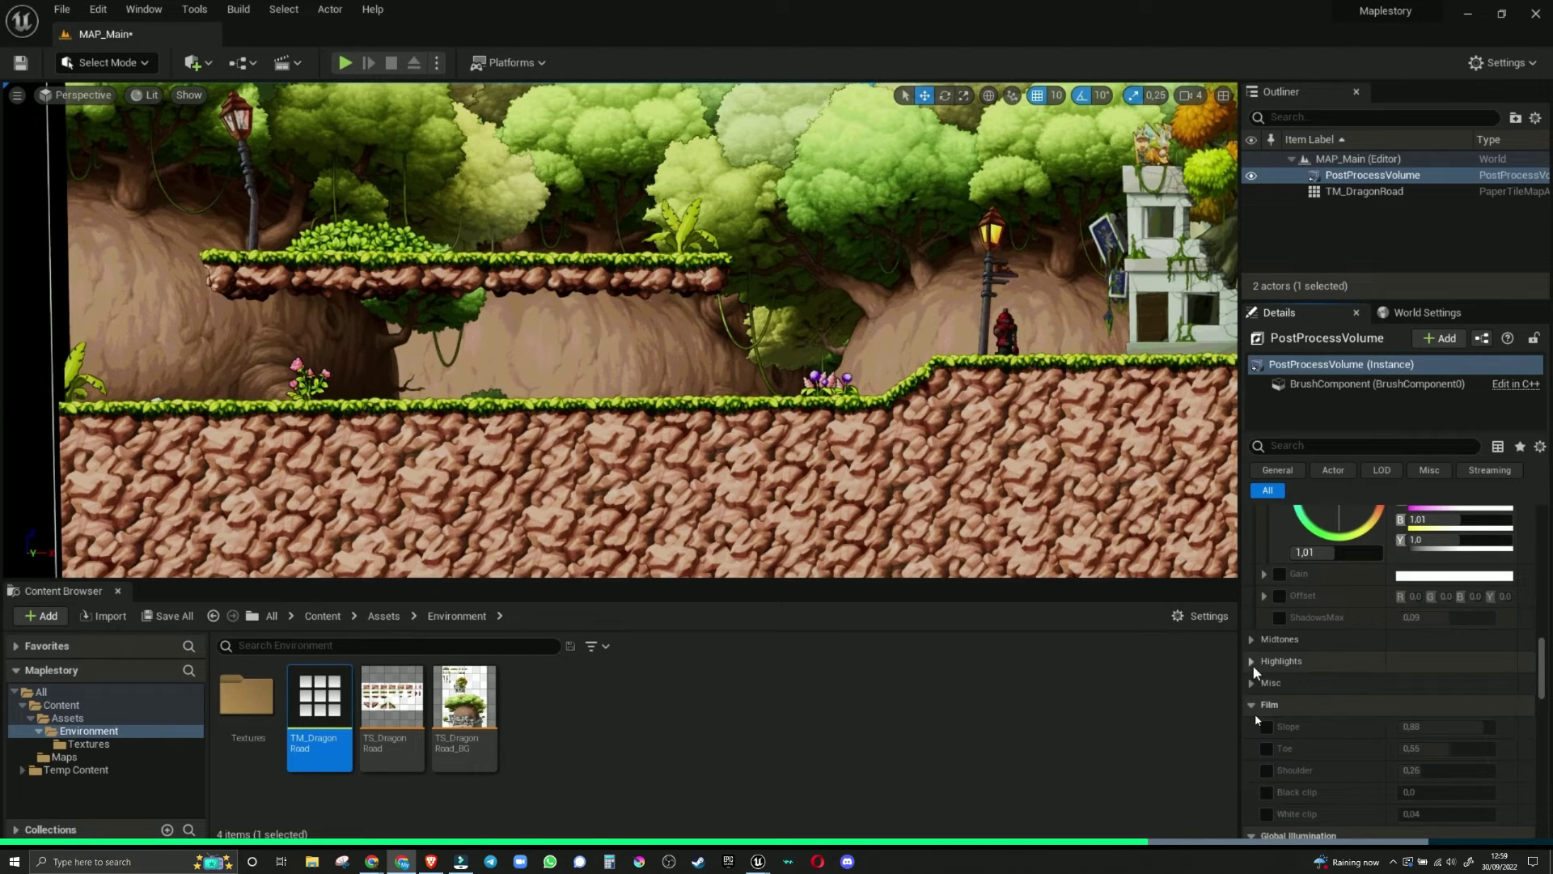
click(1252, 662)
scroll(1254, 696, down, 2)
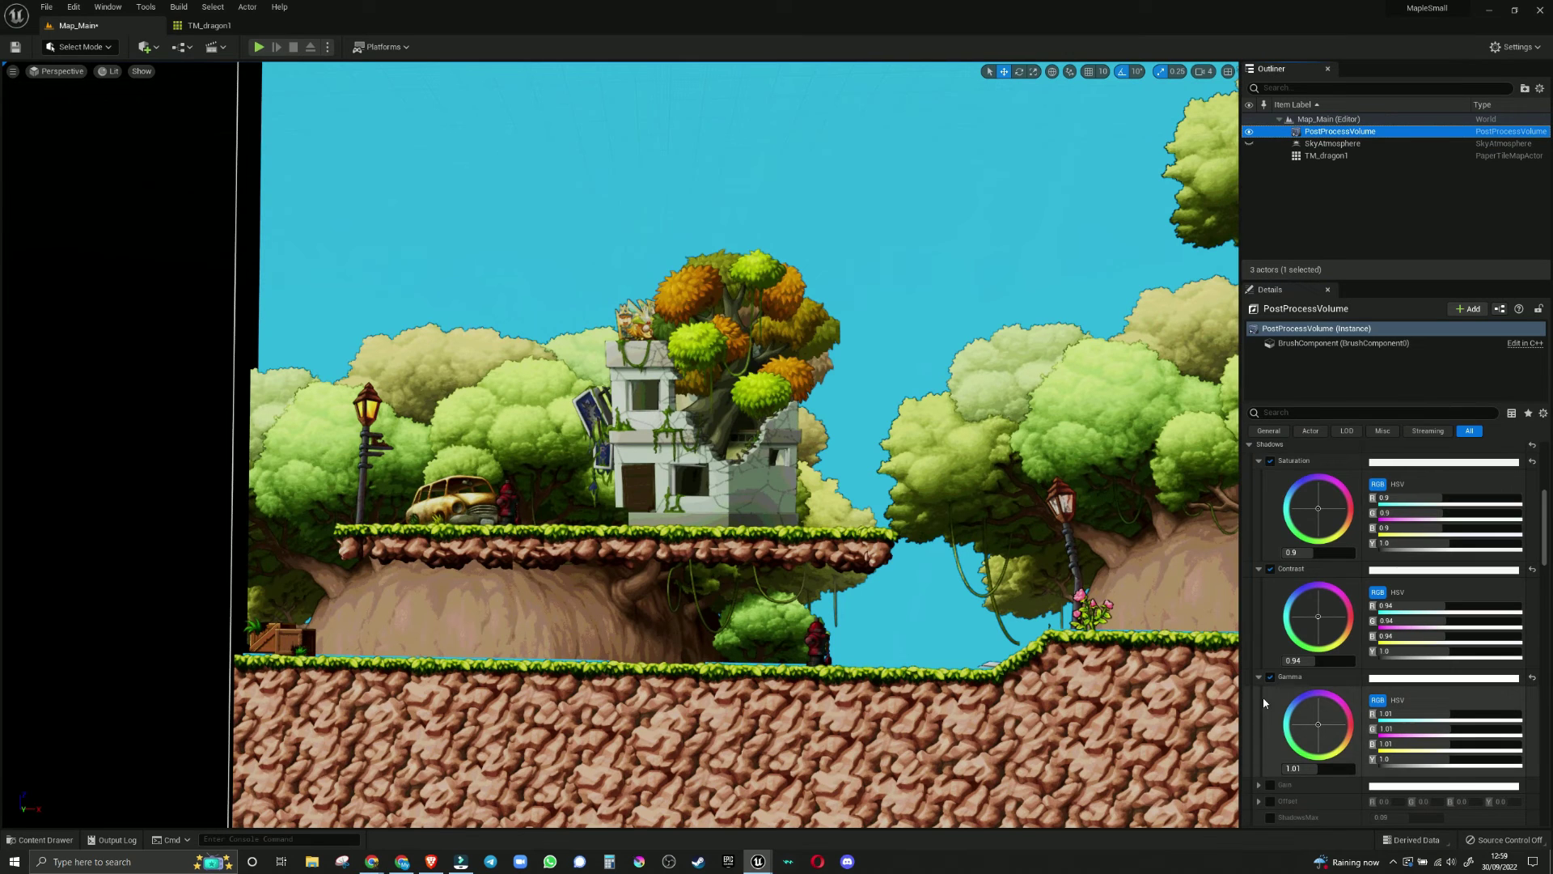
scroll(1264, 700, down, 2)
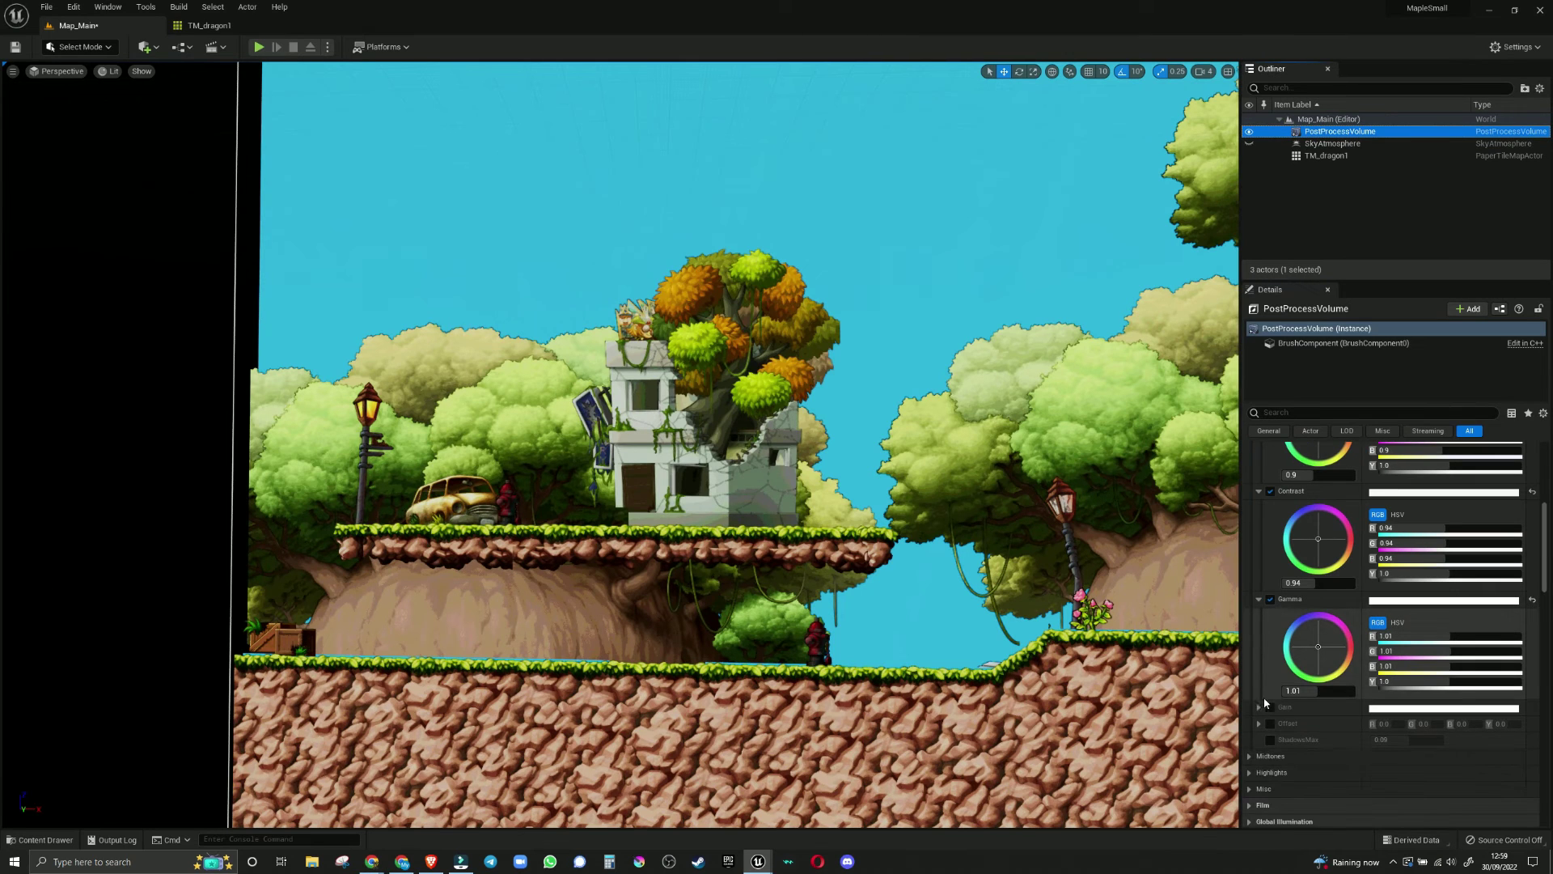
click(1259, 599)
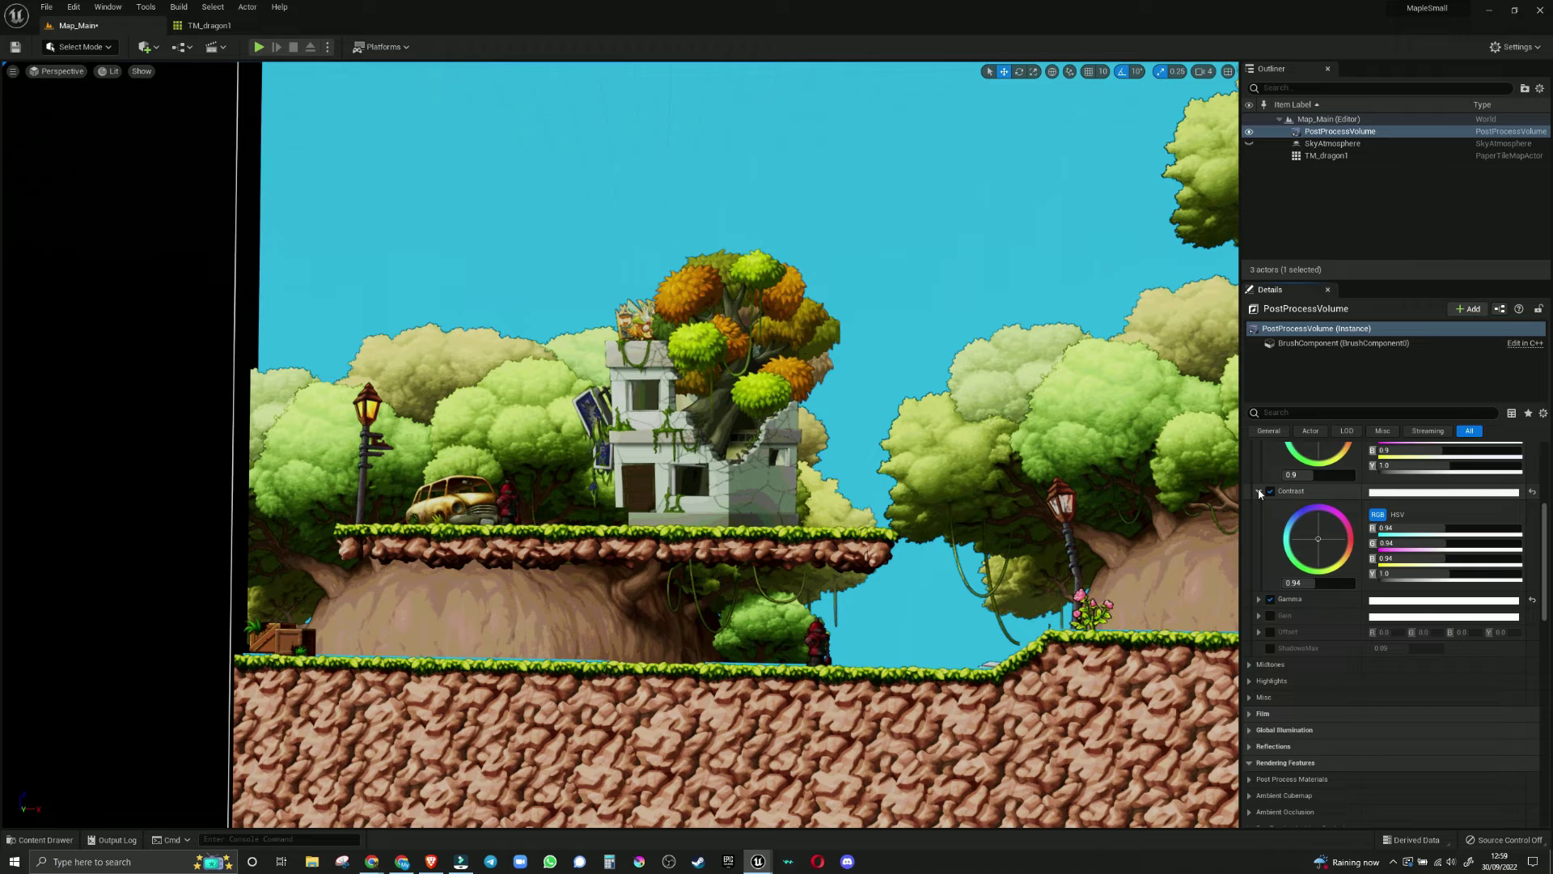
click(1259, 492)
scroll(1246, 517, up, 3)
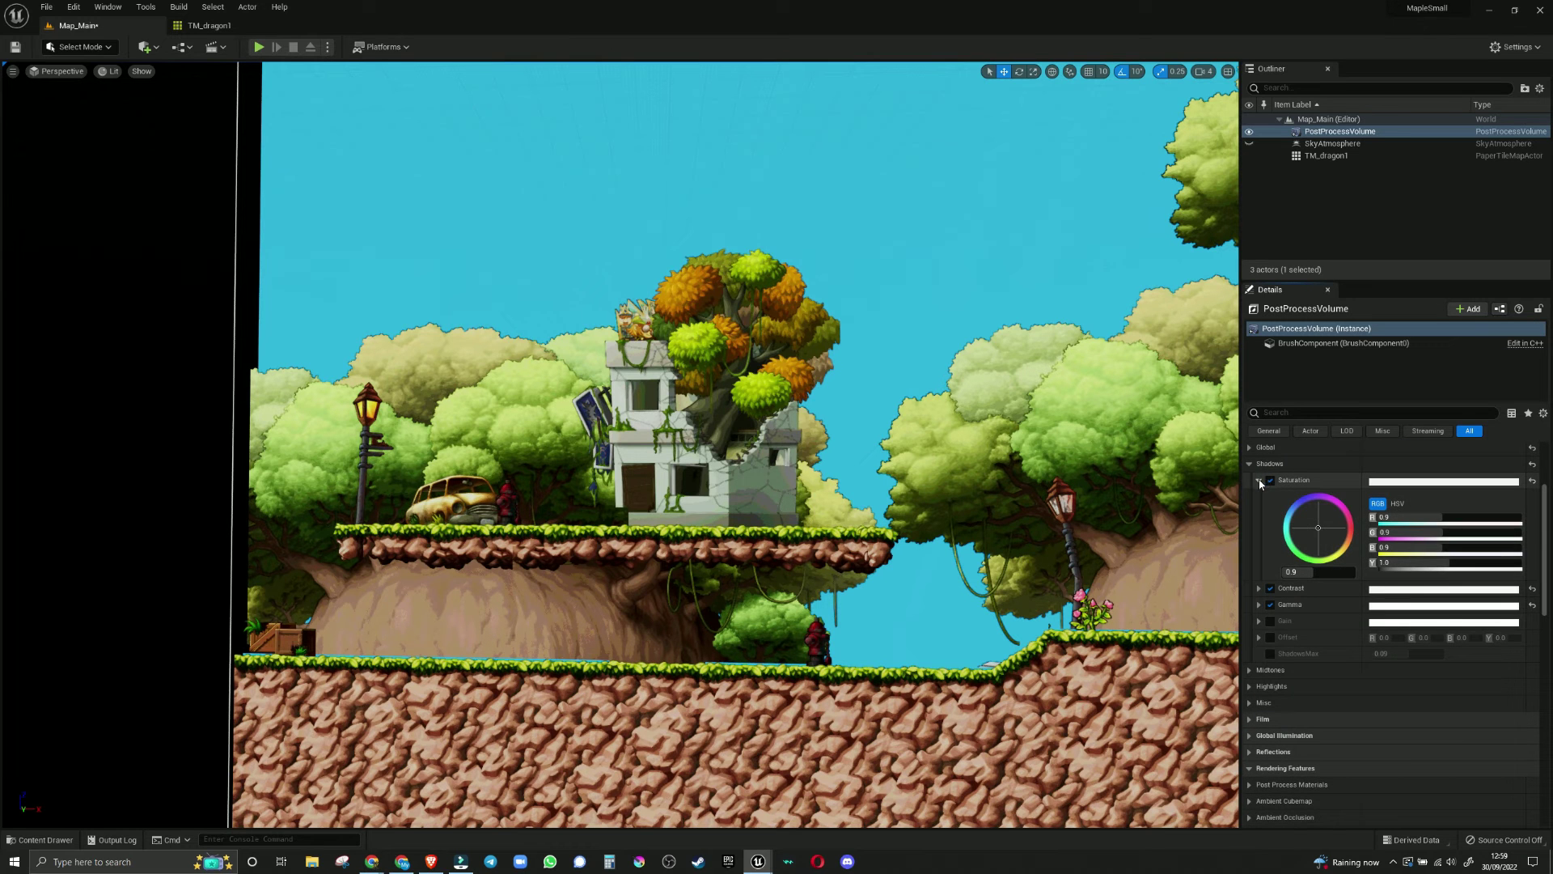
click(1259, 481)
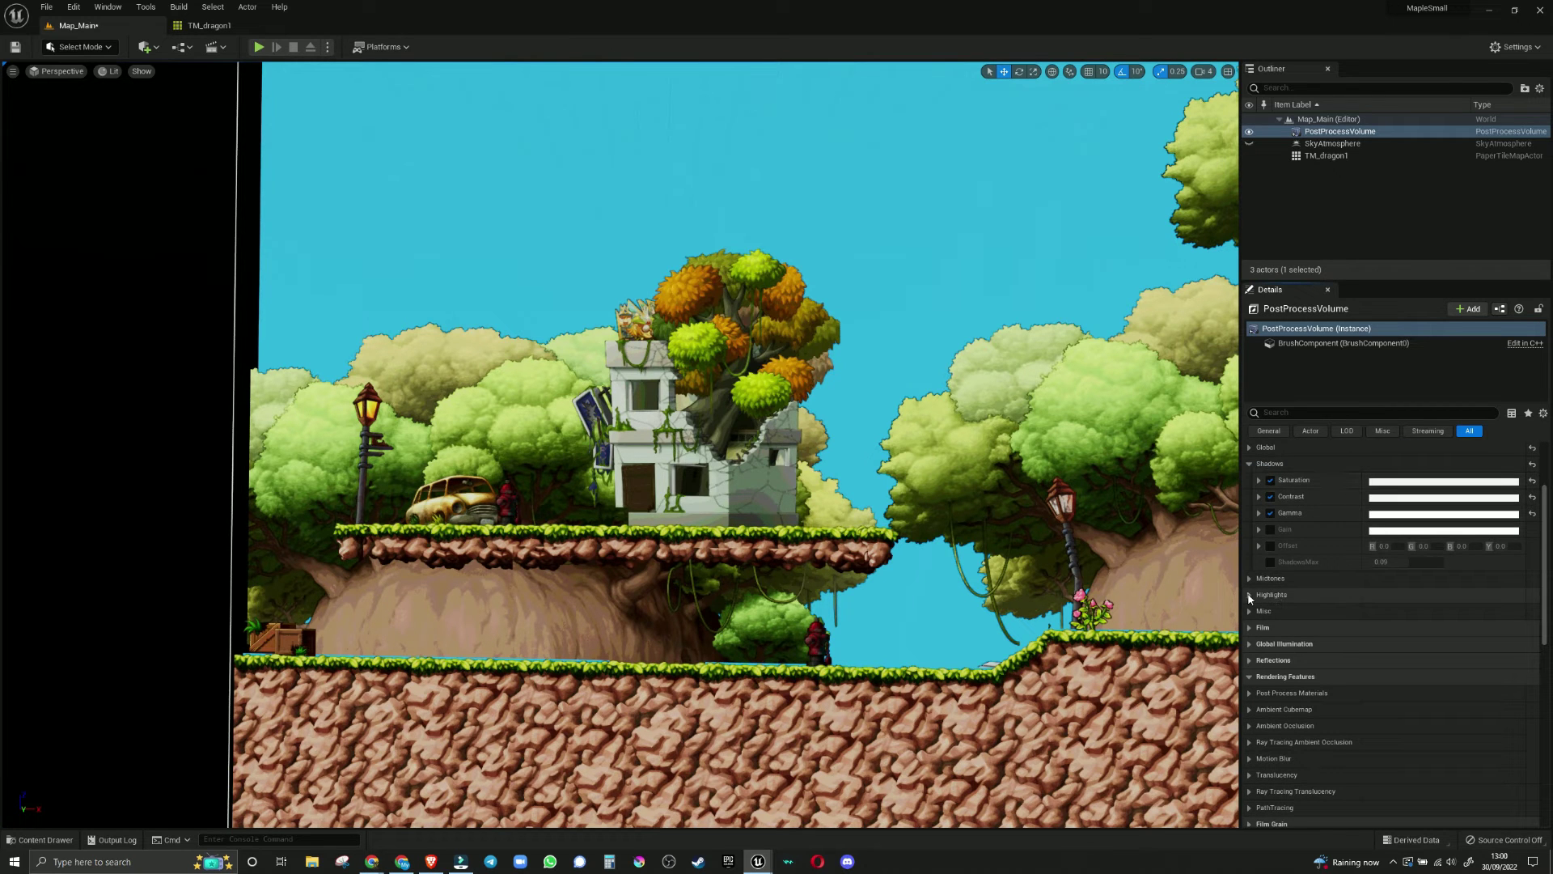
Step: Expand Highlights and enable the HighlightsMin and HighlightsMax overrides
click(1250, 595)
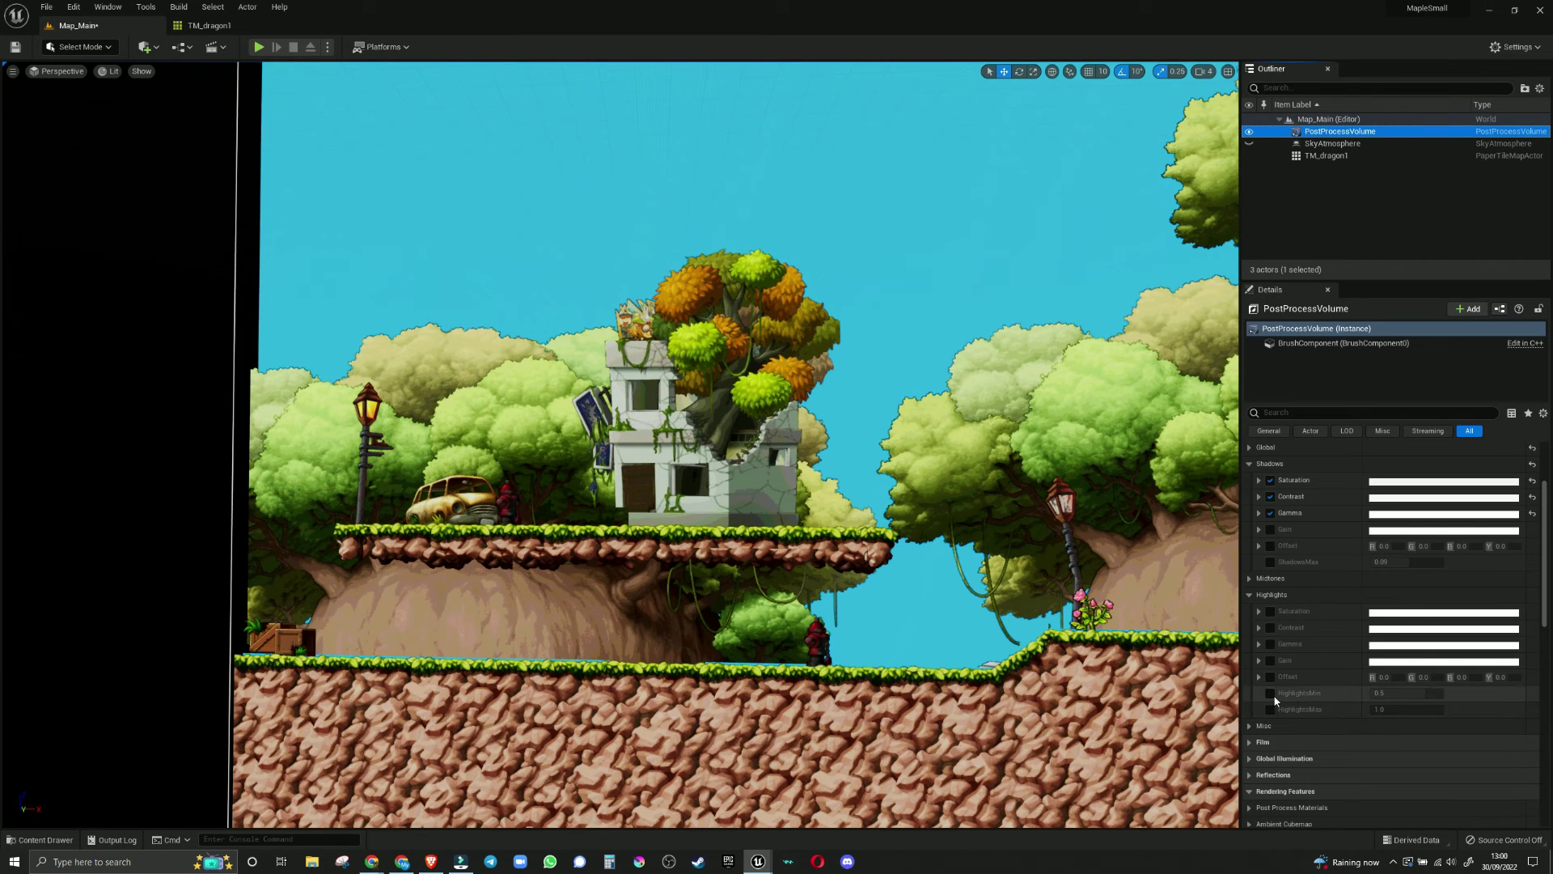
click(1270, 695)
click(1270, 709)
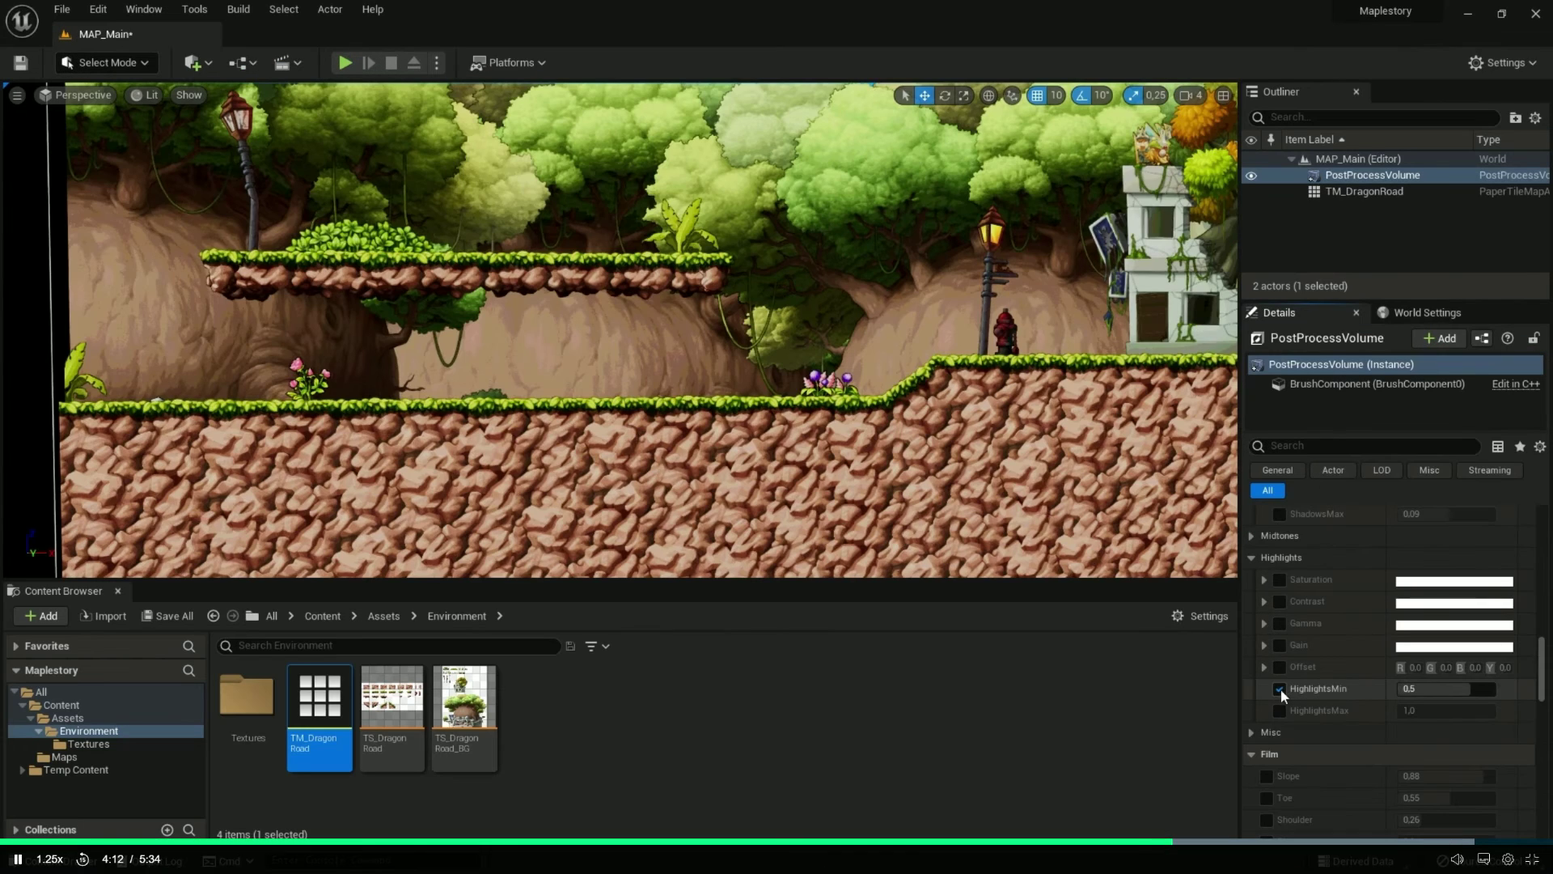
Step: Pause and rewind the lesson to rewatch Tone Curve Amount being set to 0.0
drag(1419, 690, 1454, 690)
scroll(1358, 721, down, 3)
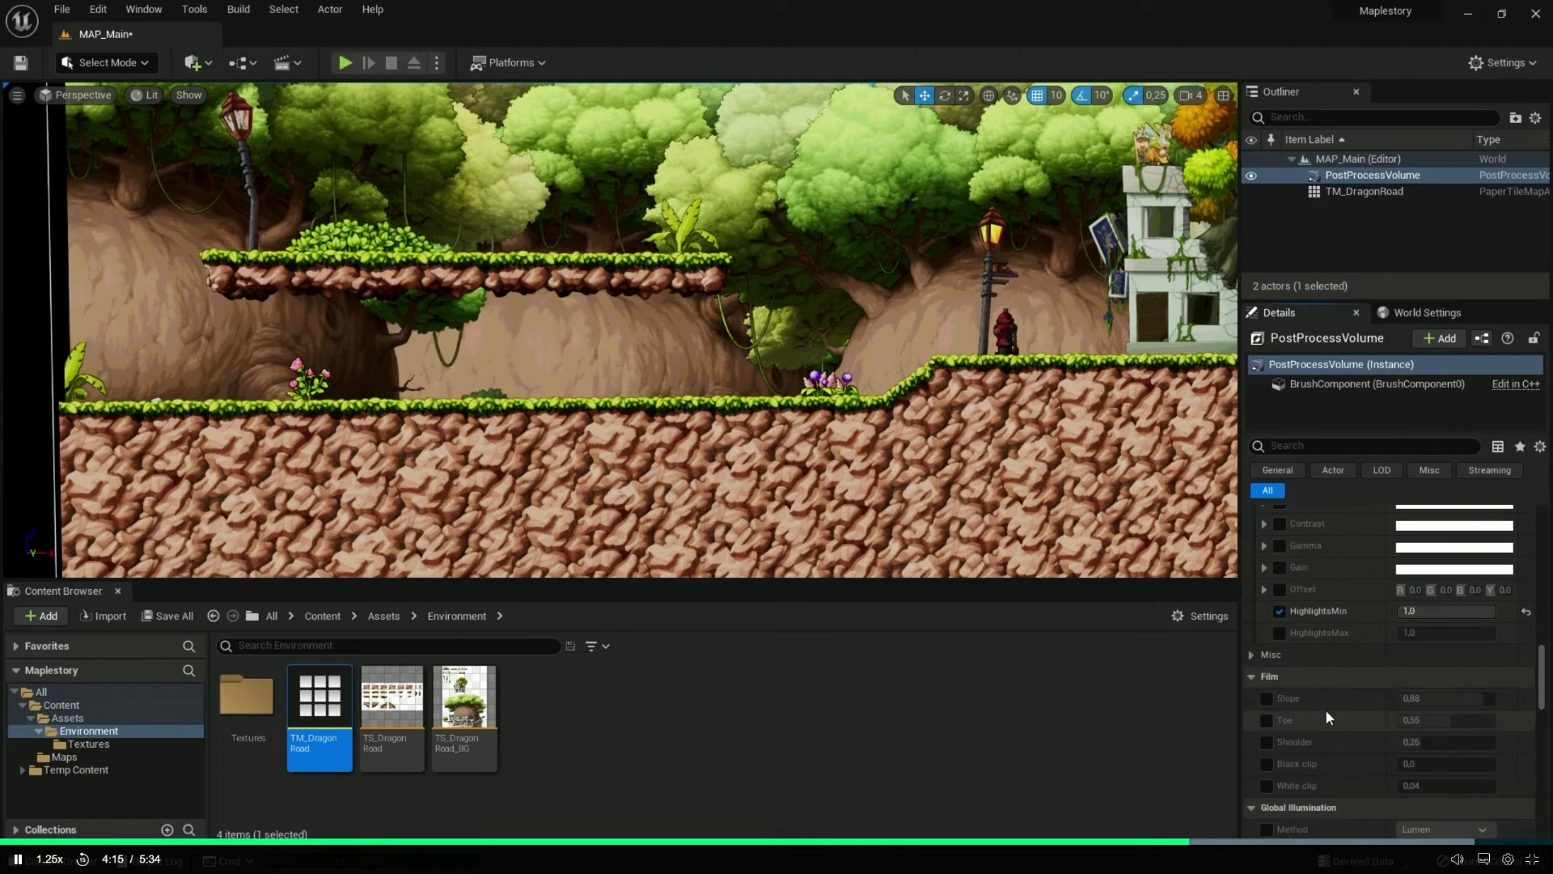
click(1253, 653)
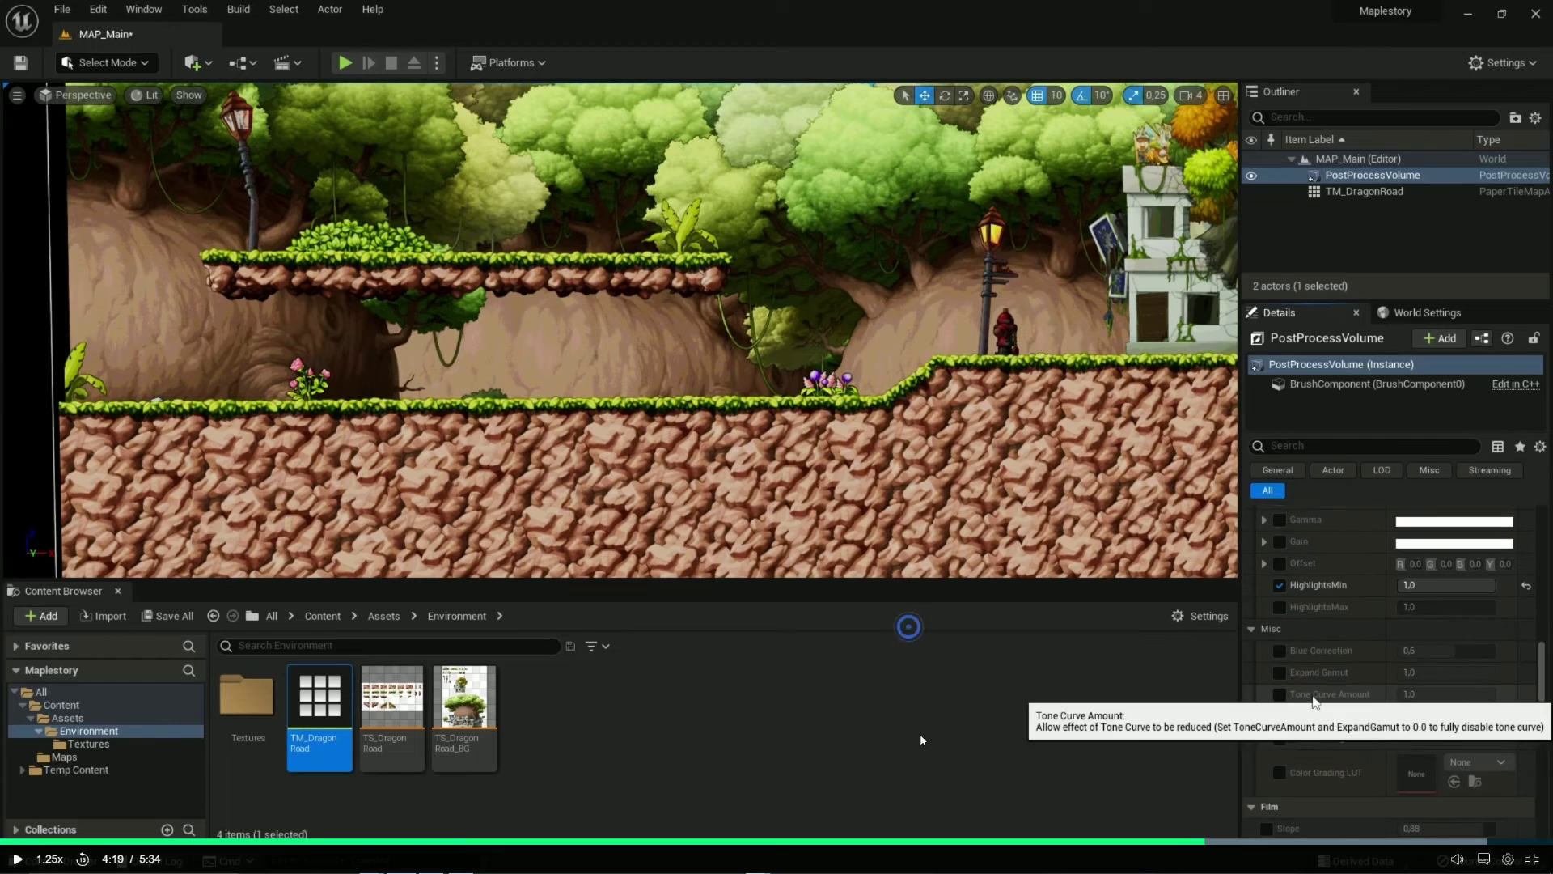
key(space)
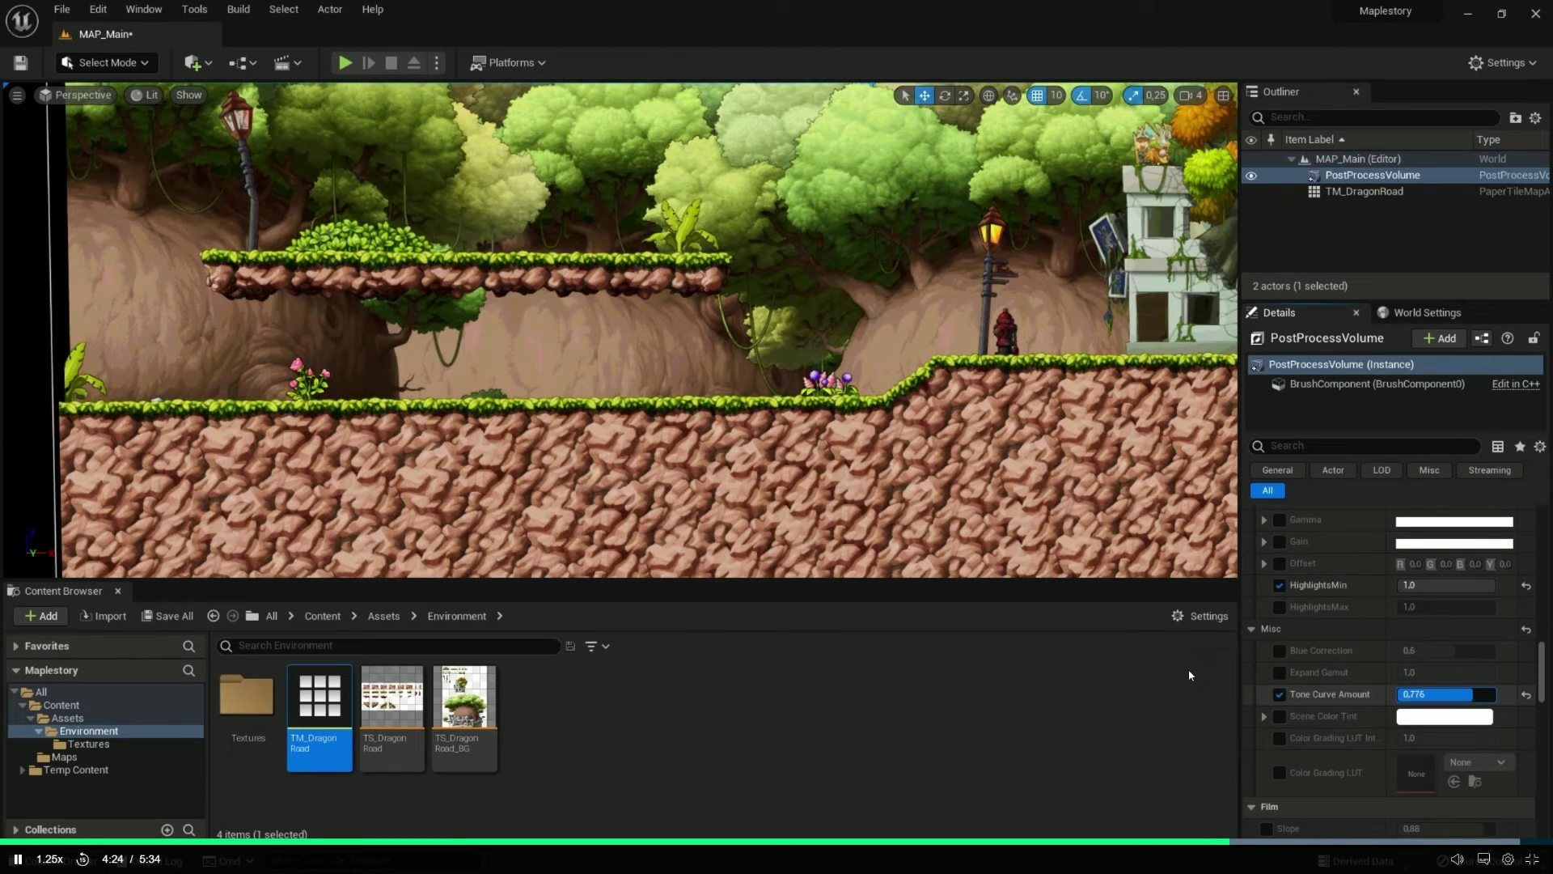
click(1189, 675)
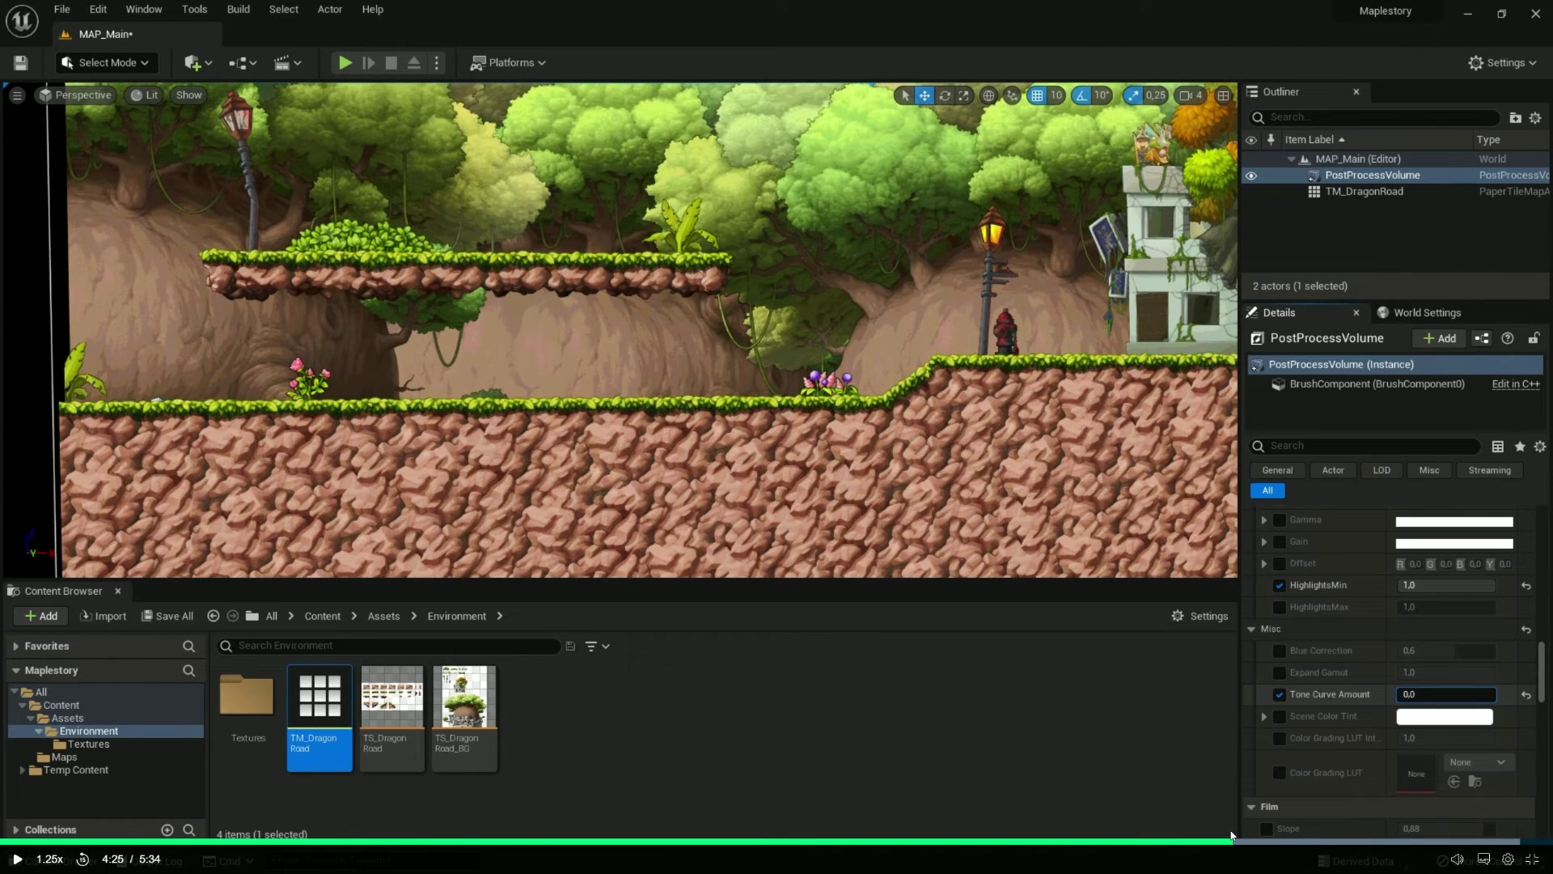
click(1200, 842)
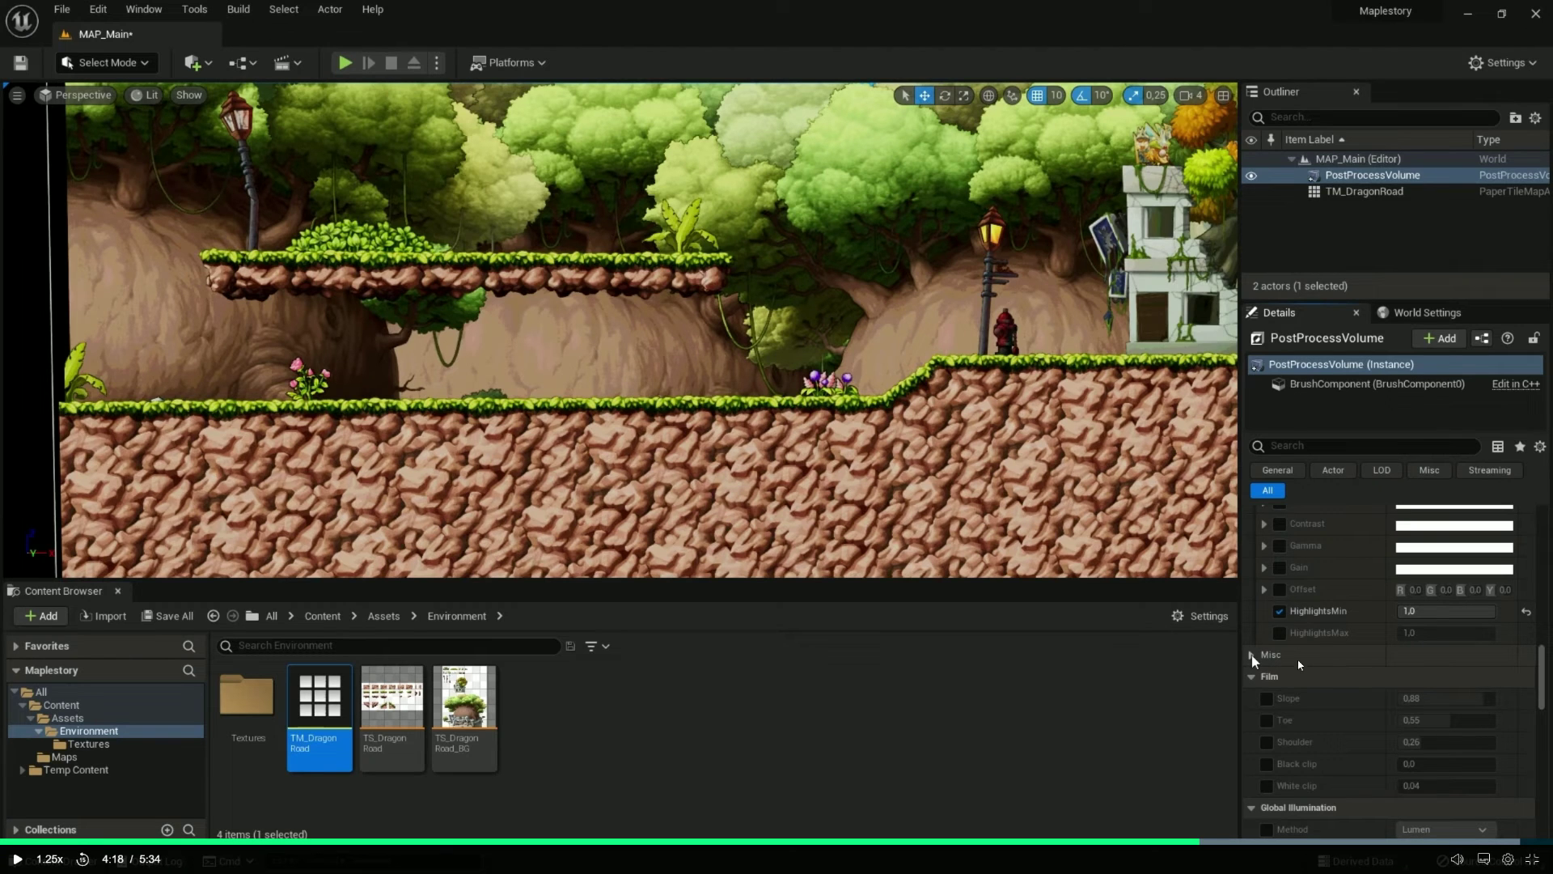
click(1287, 686)
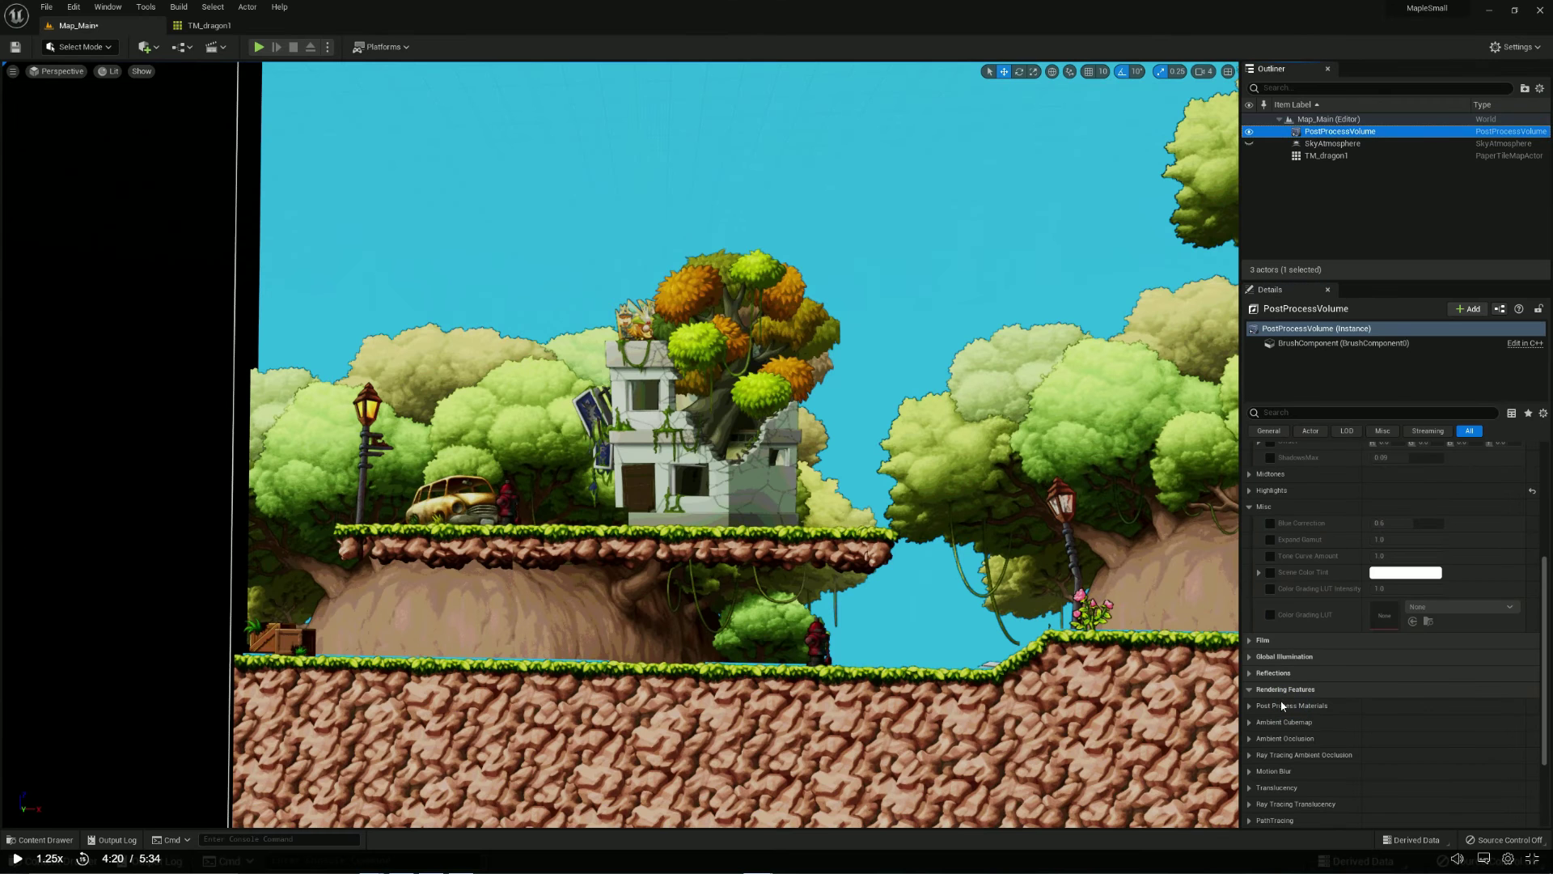
key(space)
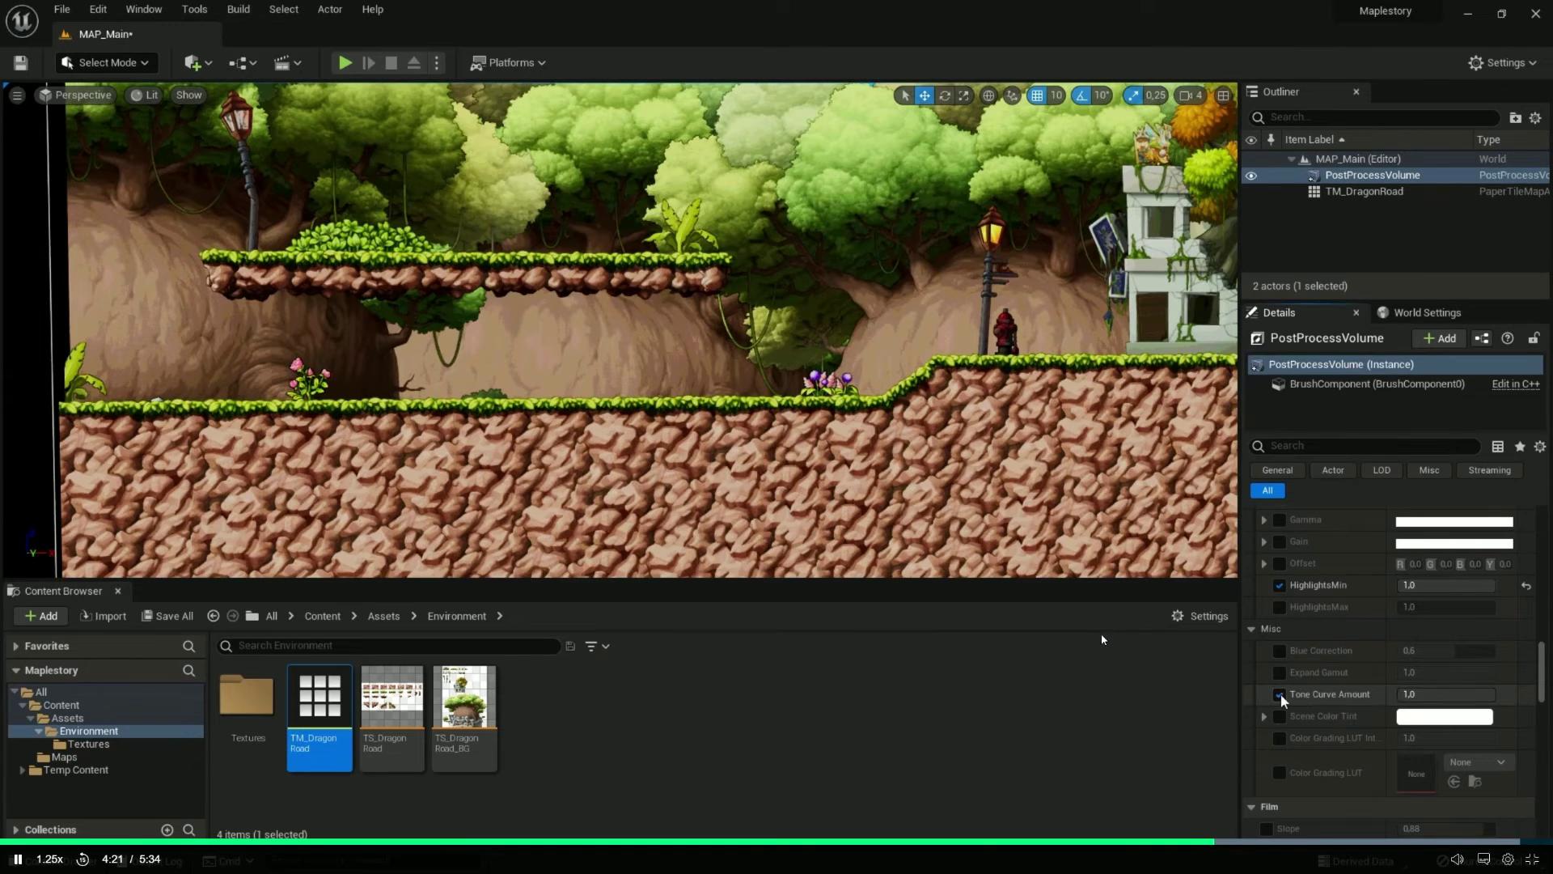
click(1202, 845)
Step: Switch the viewport to Unlit and back to Lit twice, then right-click TM_DragonRoad
click(1144, 728)
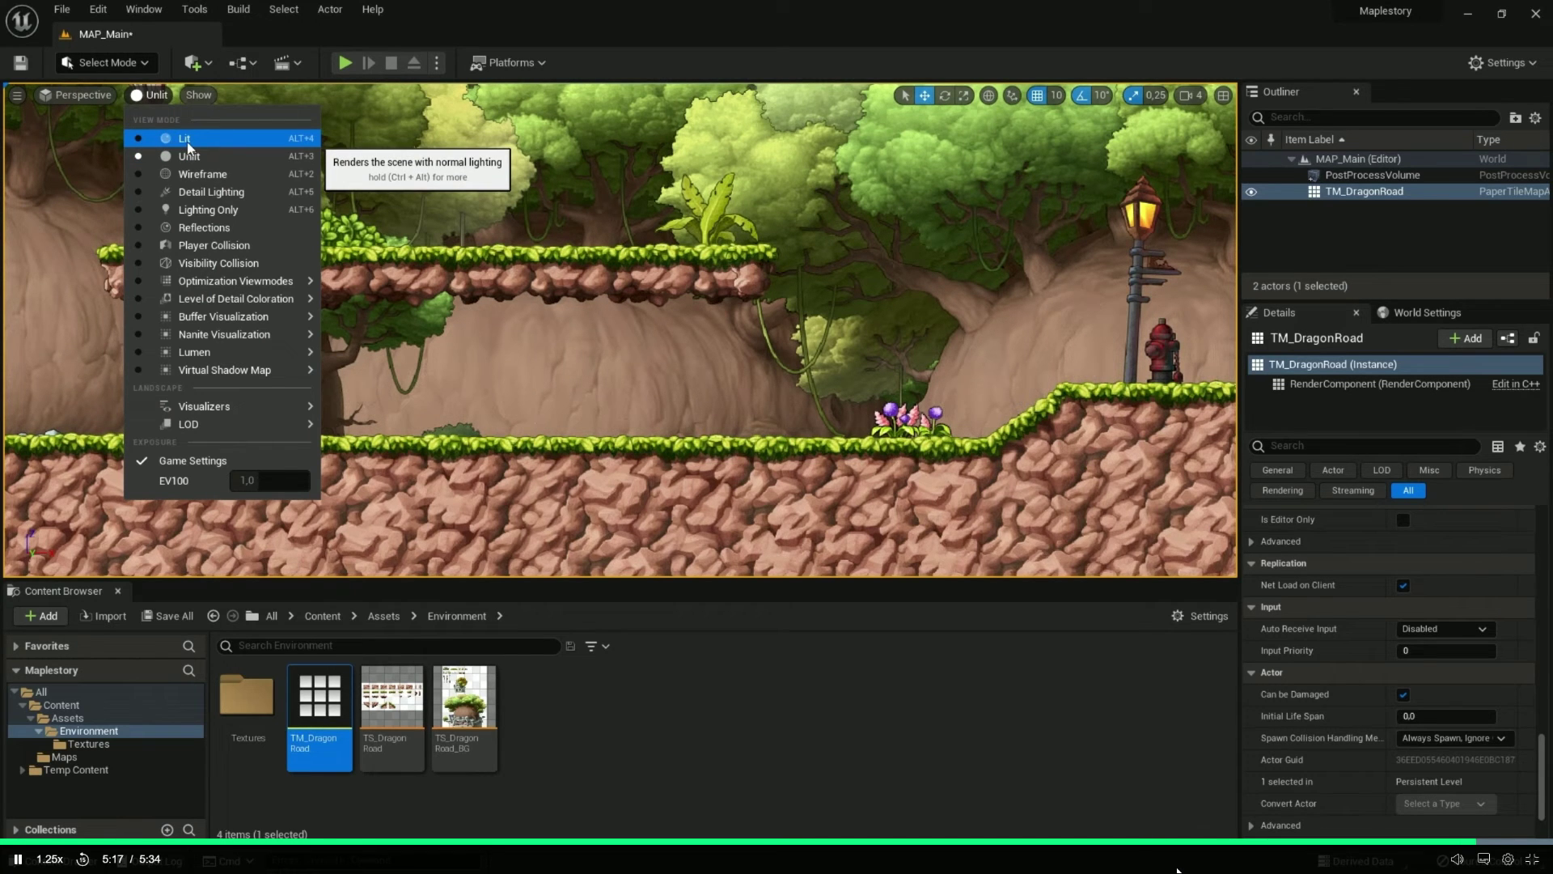
click(158, 100)
click(187, 156)
click(156, 98)
click(185, 139)
click(152, 96)
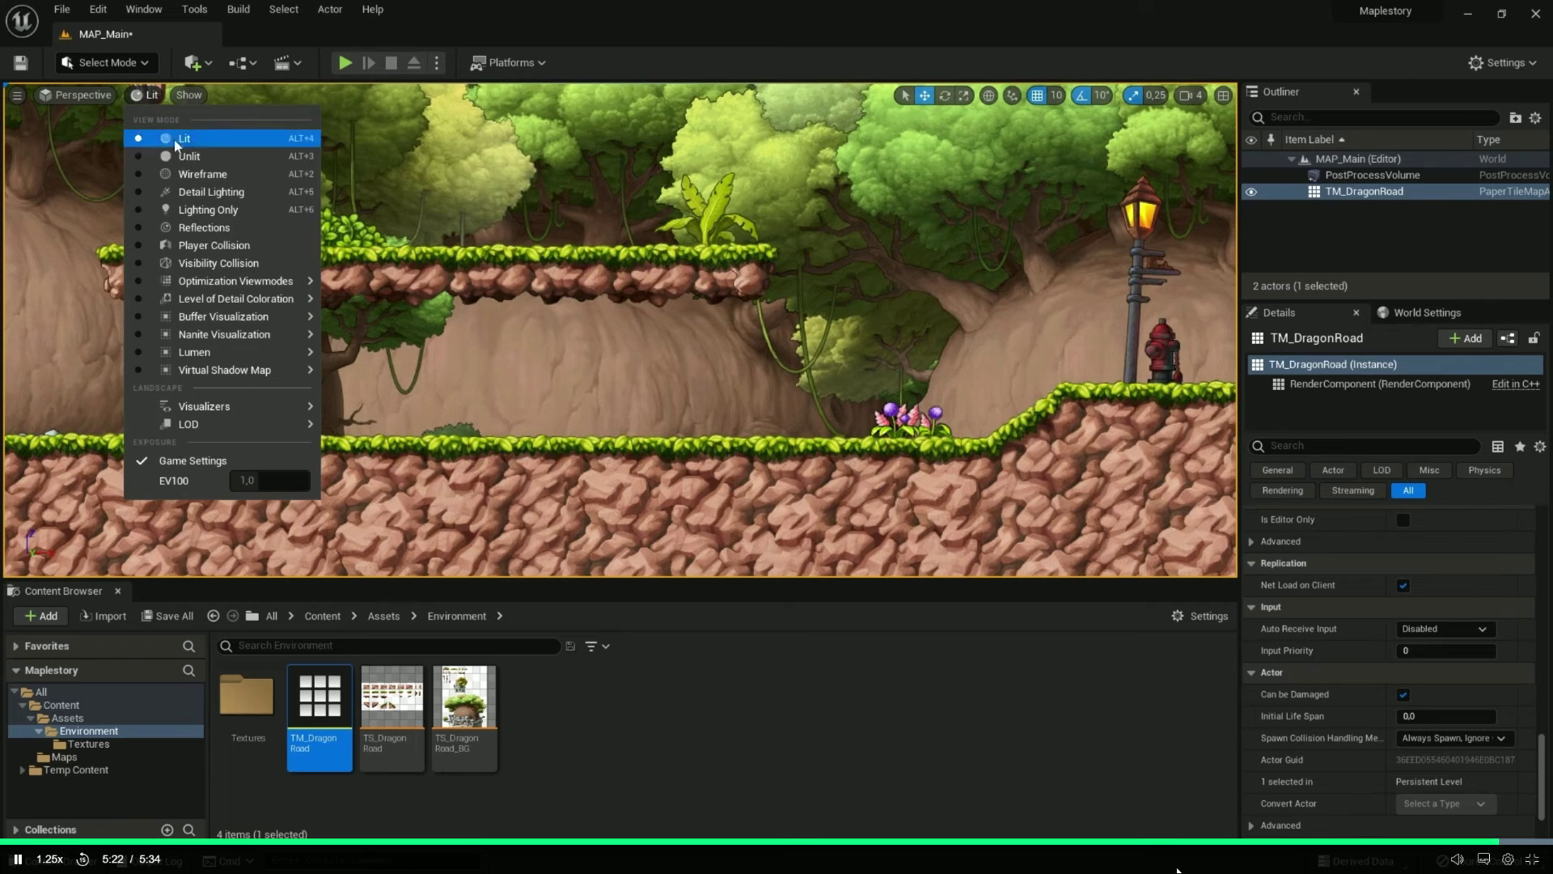
click(189, 156)
click(156, 95)
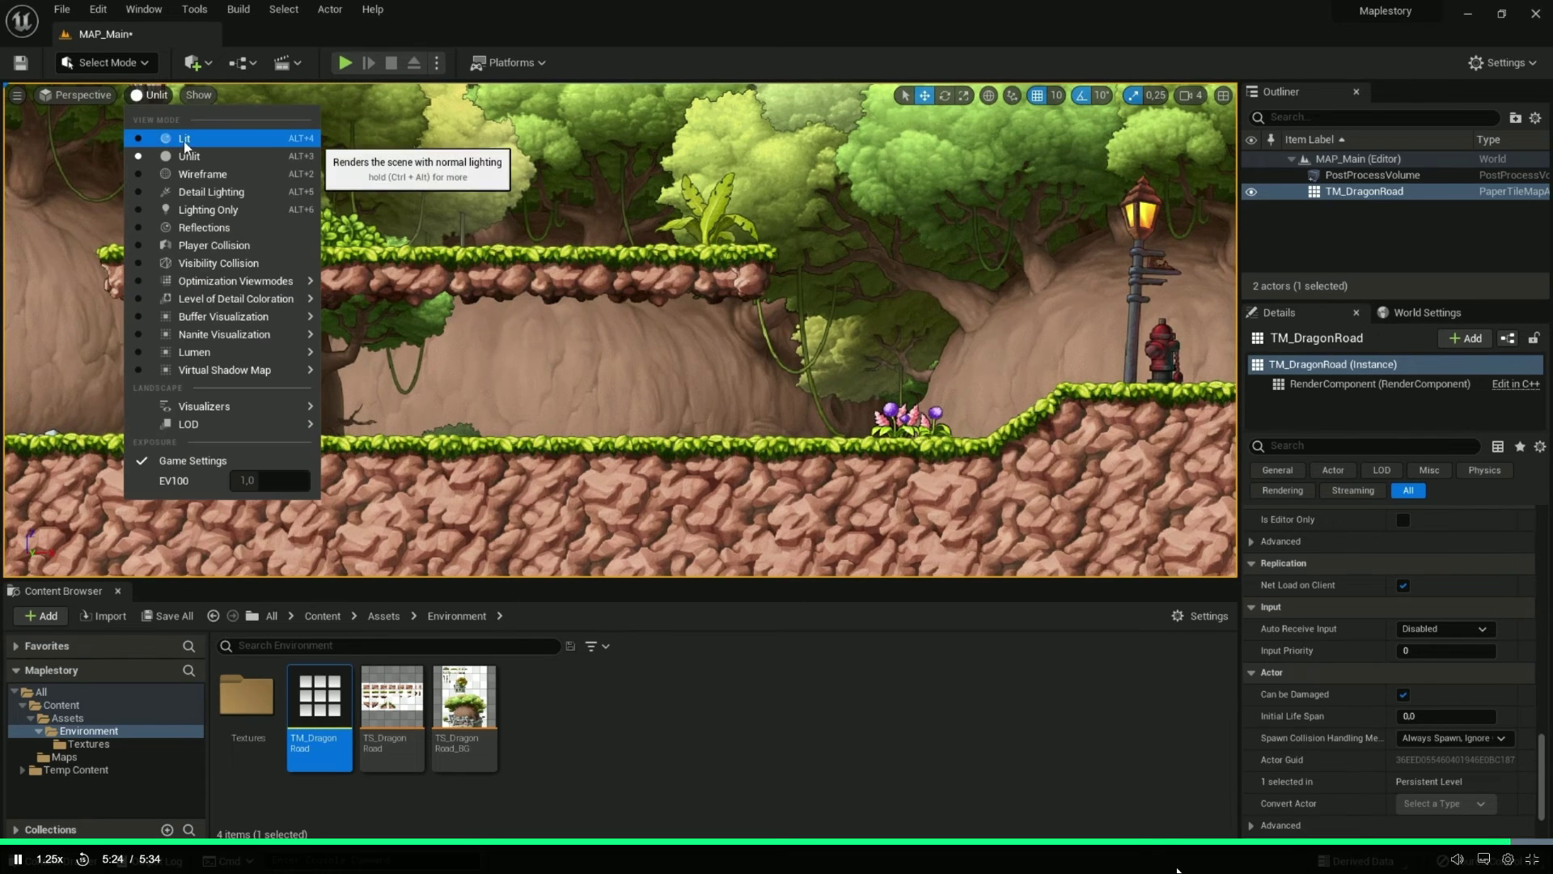
click(183, 138)
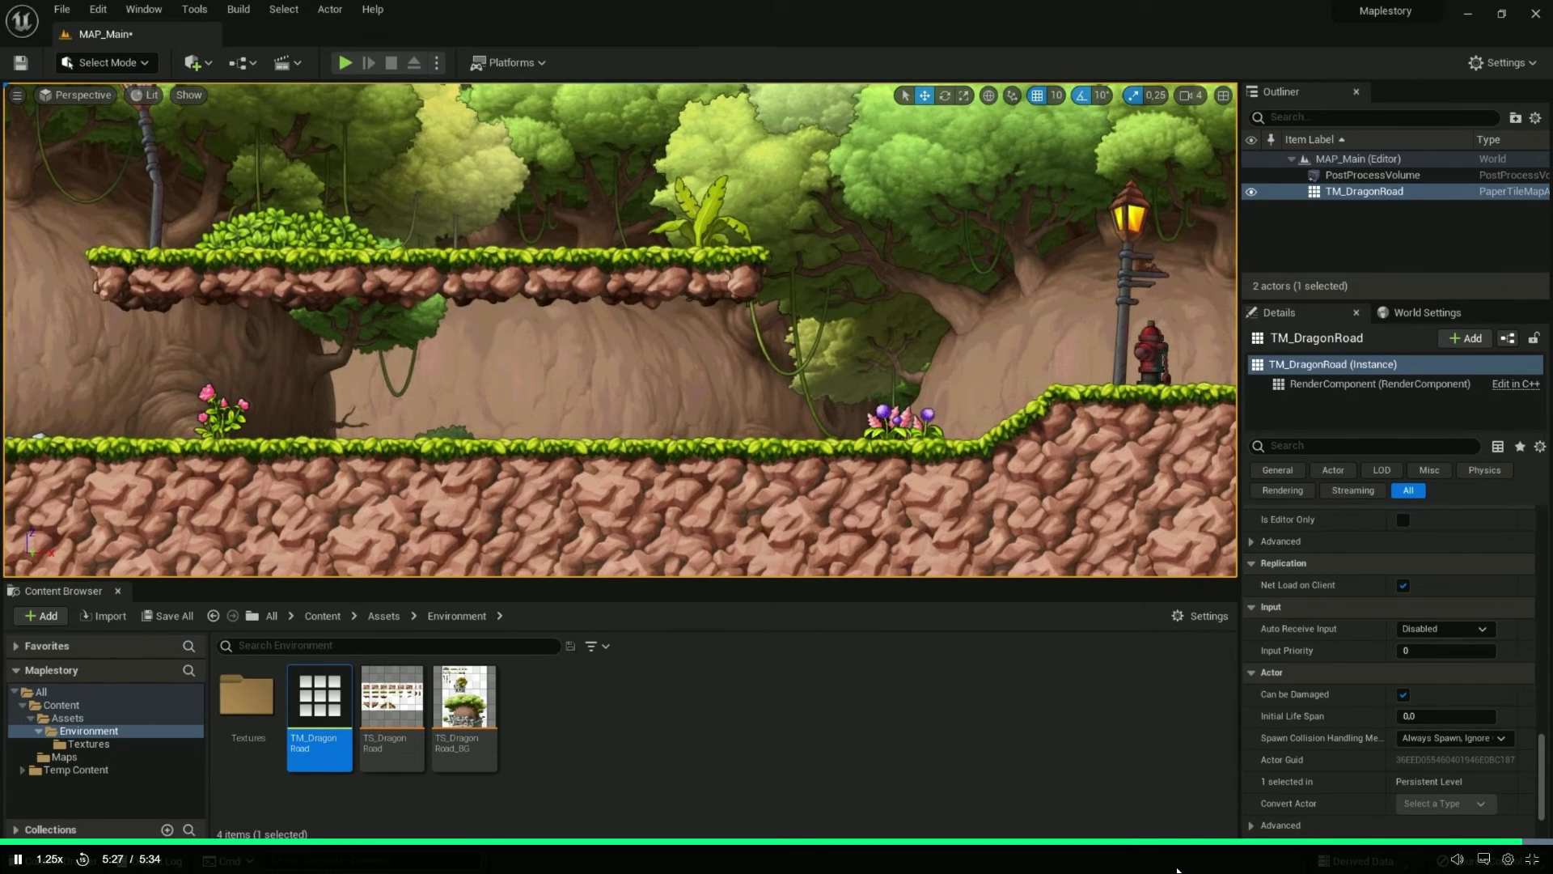
right_click(623, 458)
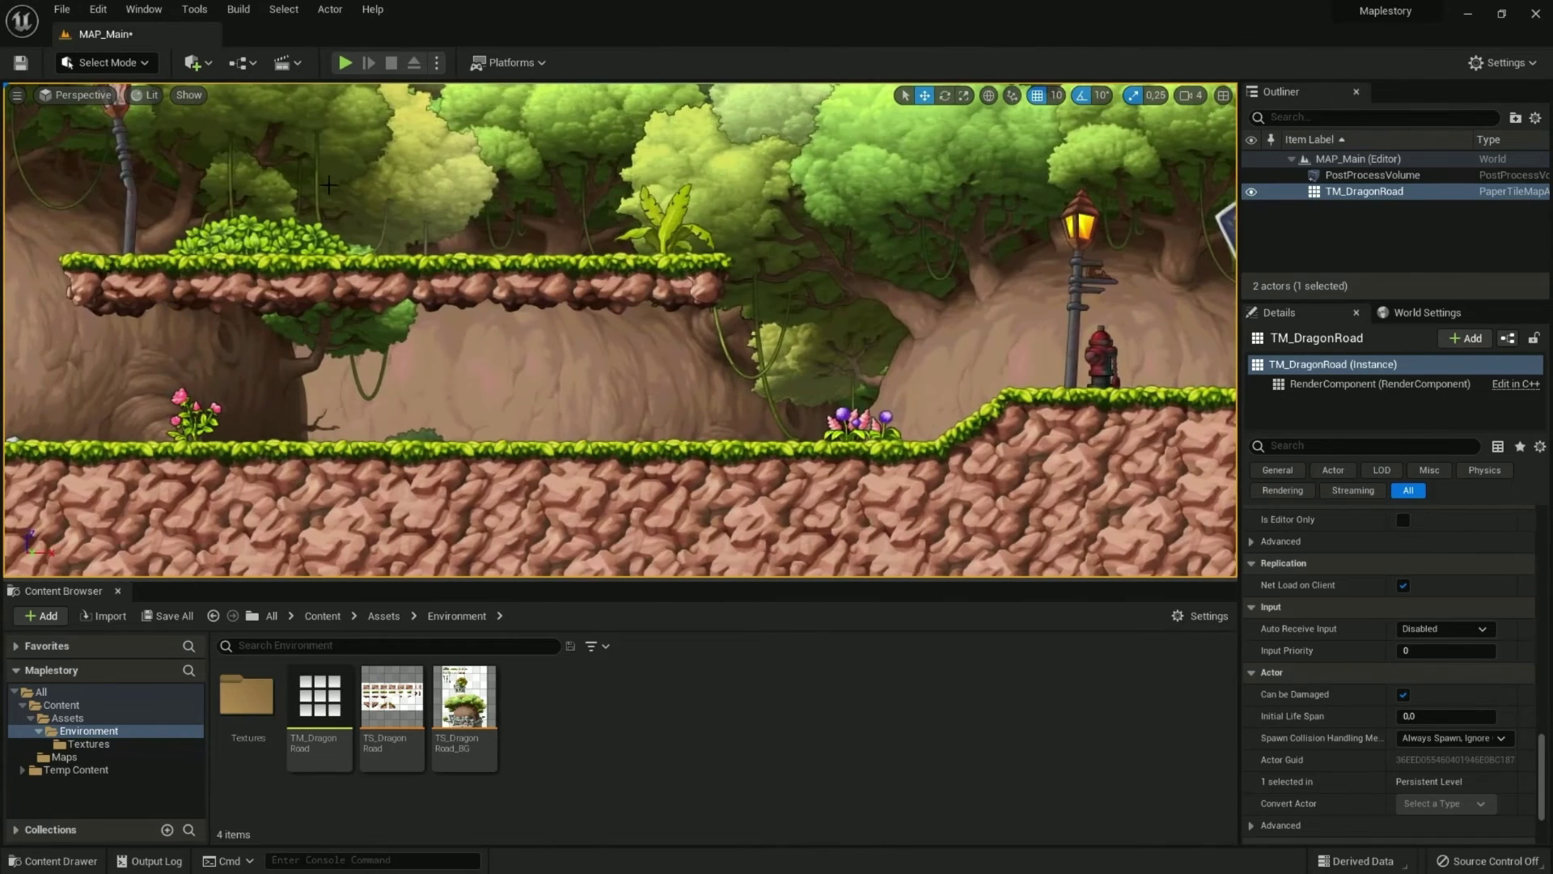
Step: Open Edit > Project Settings to its Description page
click(98, 8)
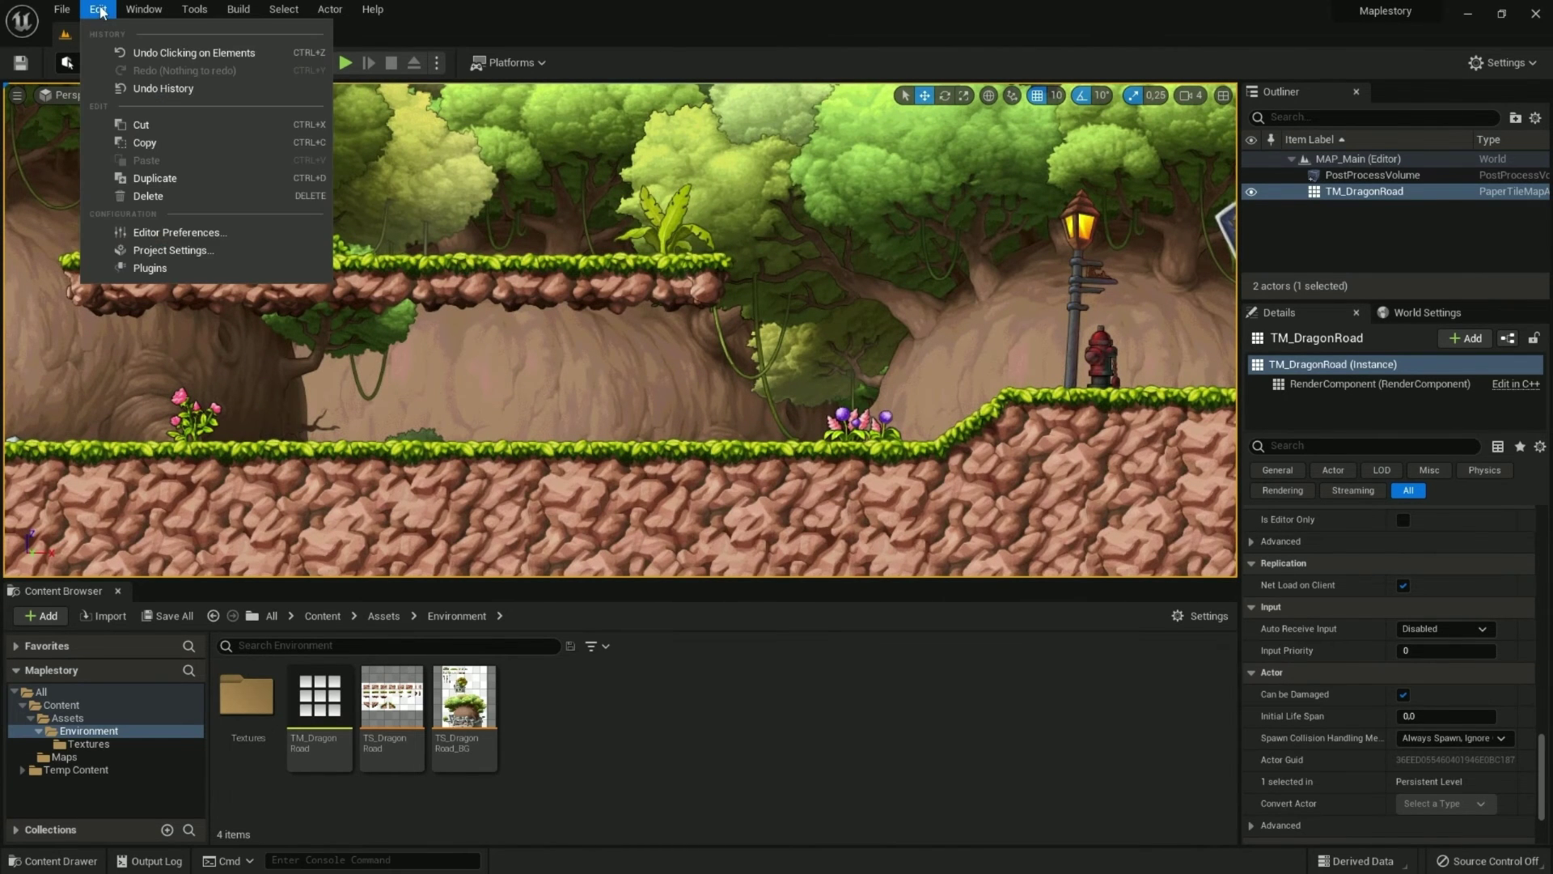
click(167, 251)
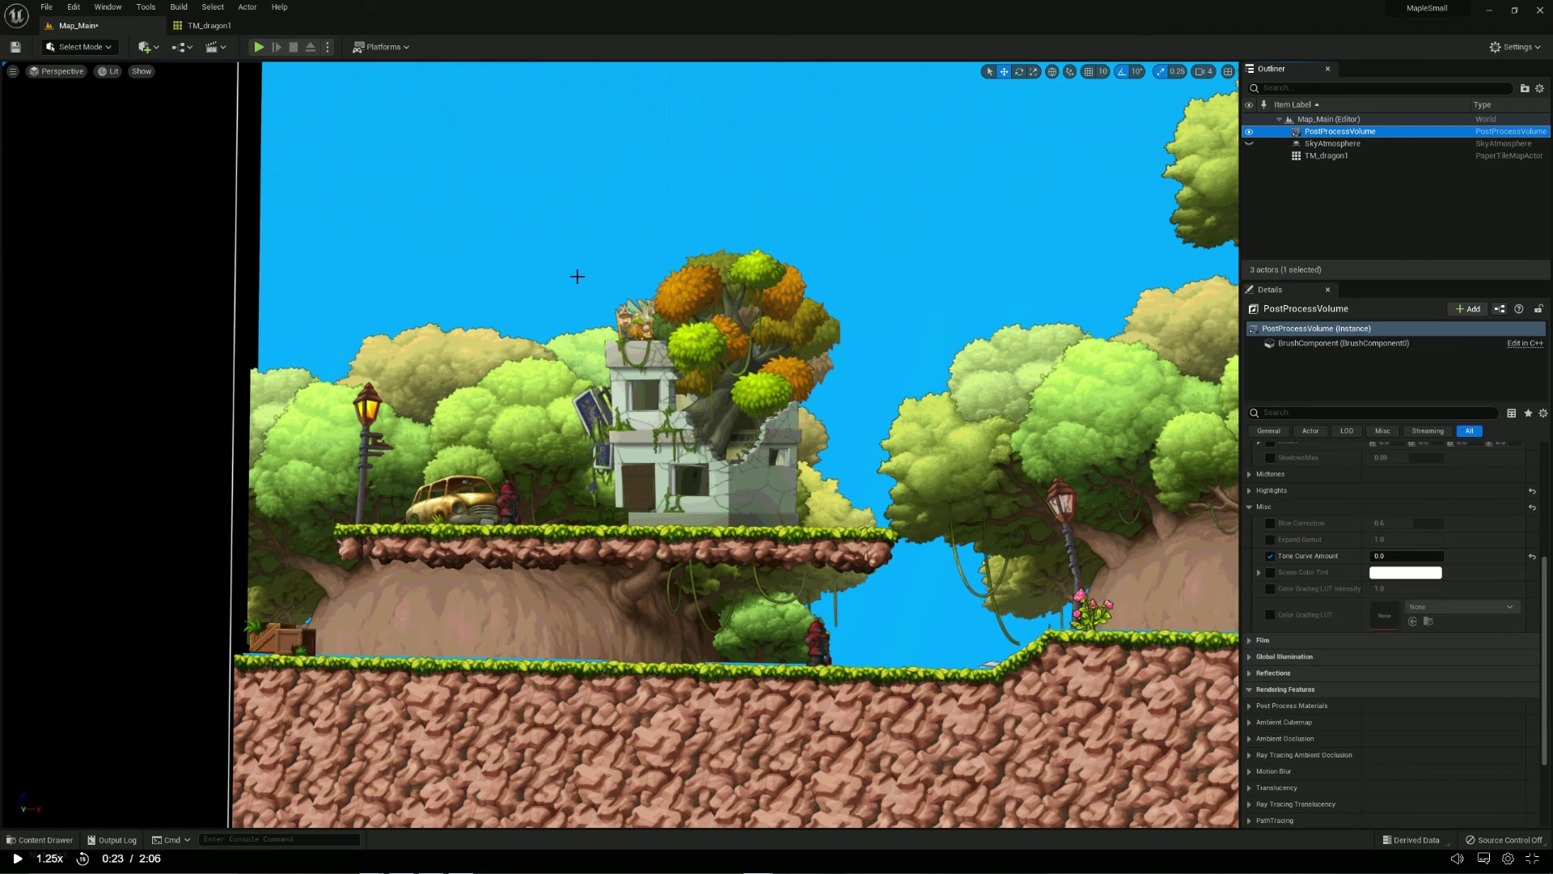
click(74, 10)
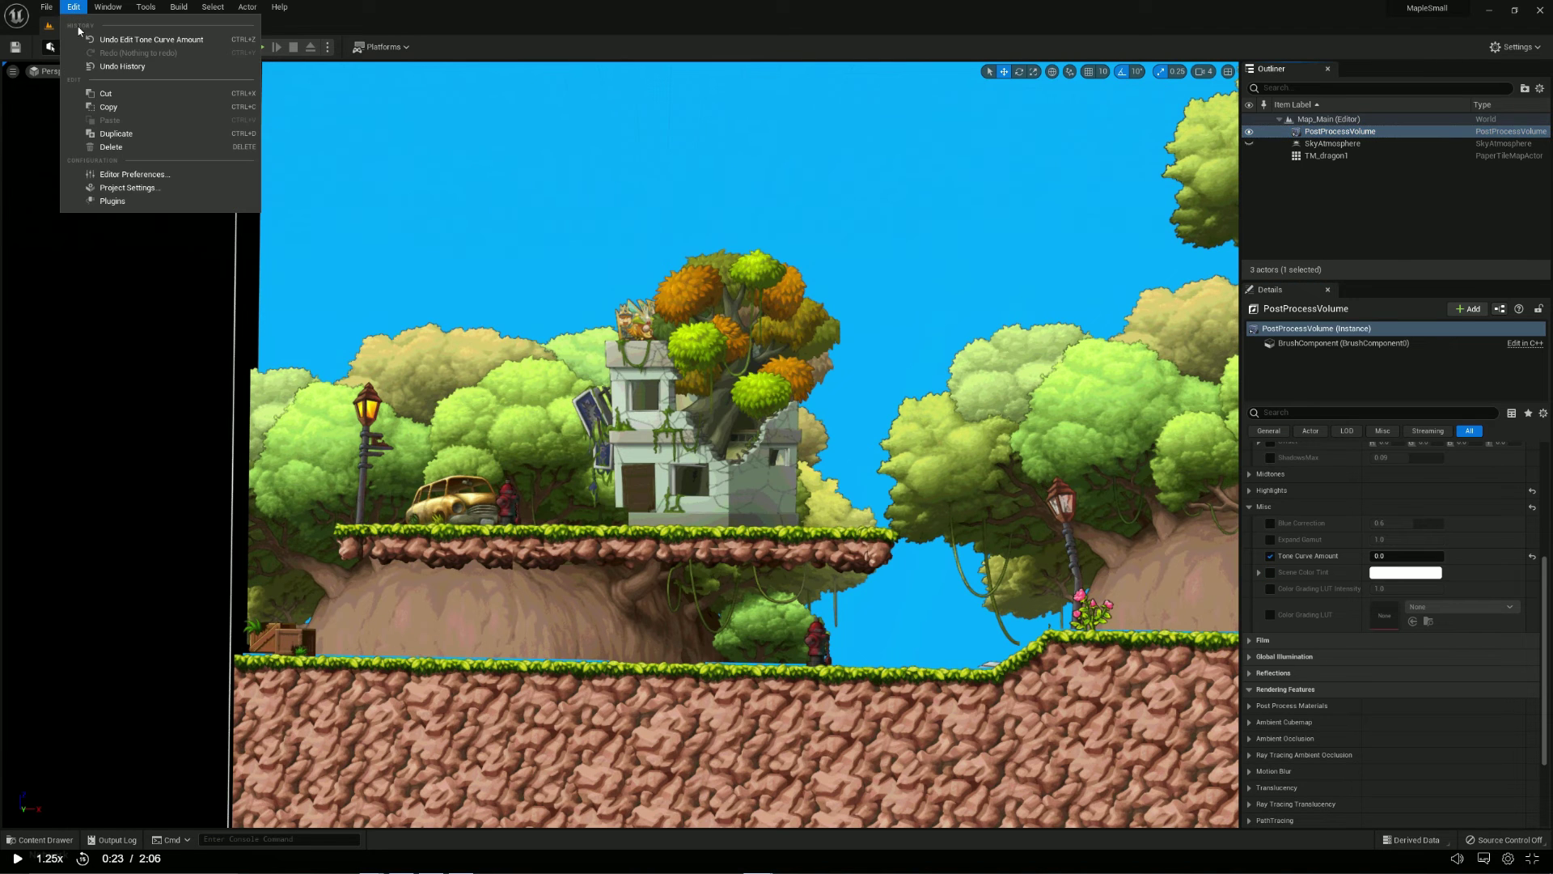
click(136, 192)
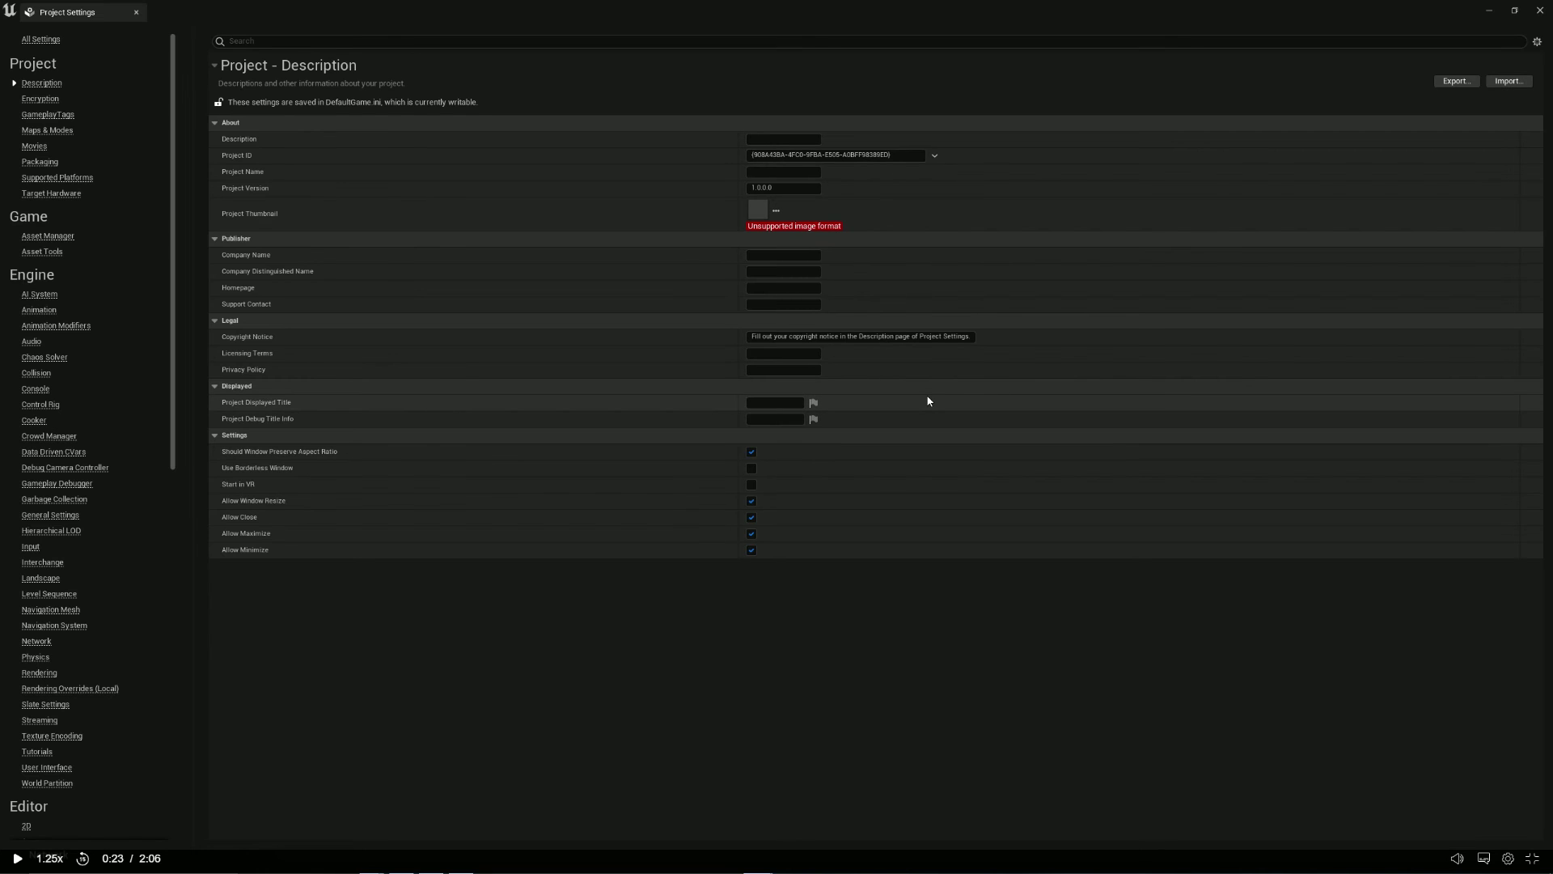
key(alt+Tab)
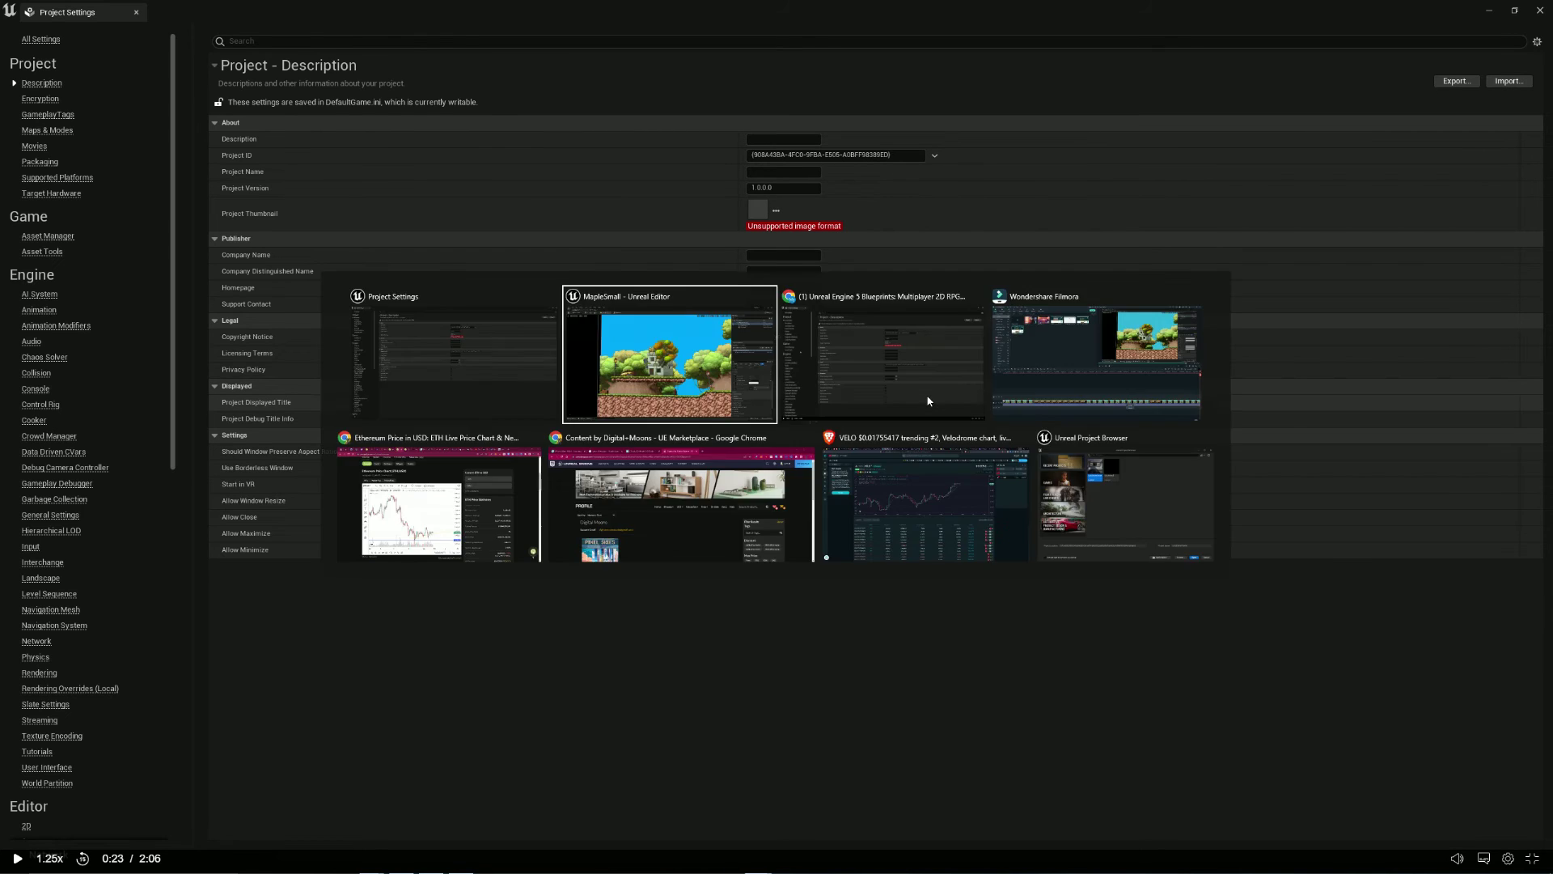
key(Escape)
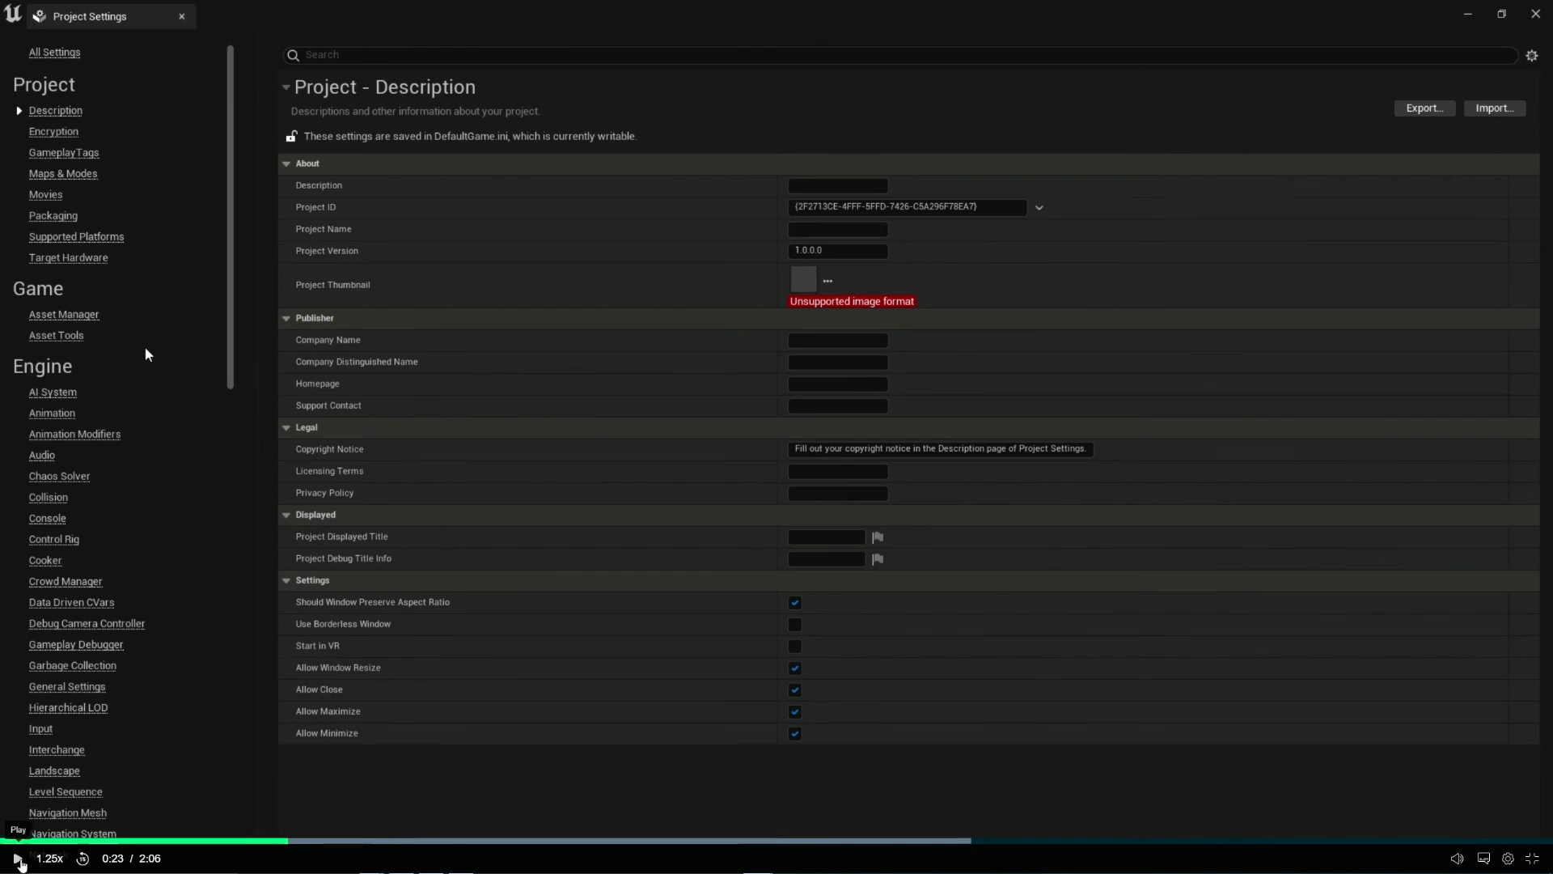
Step: Go to Engine > Rendering in Project Settings and scroll to Default Settings
click(18, 860)
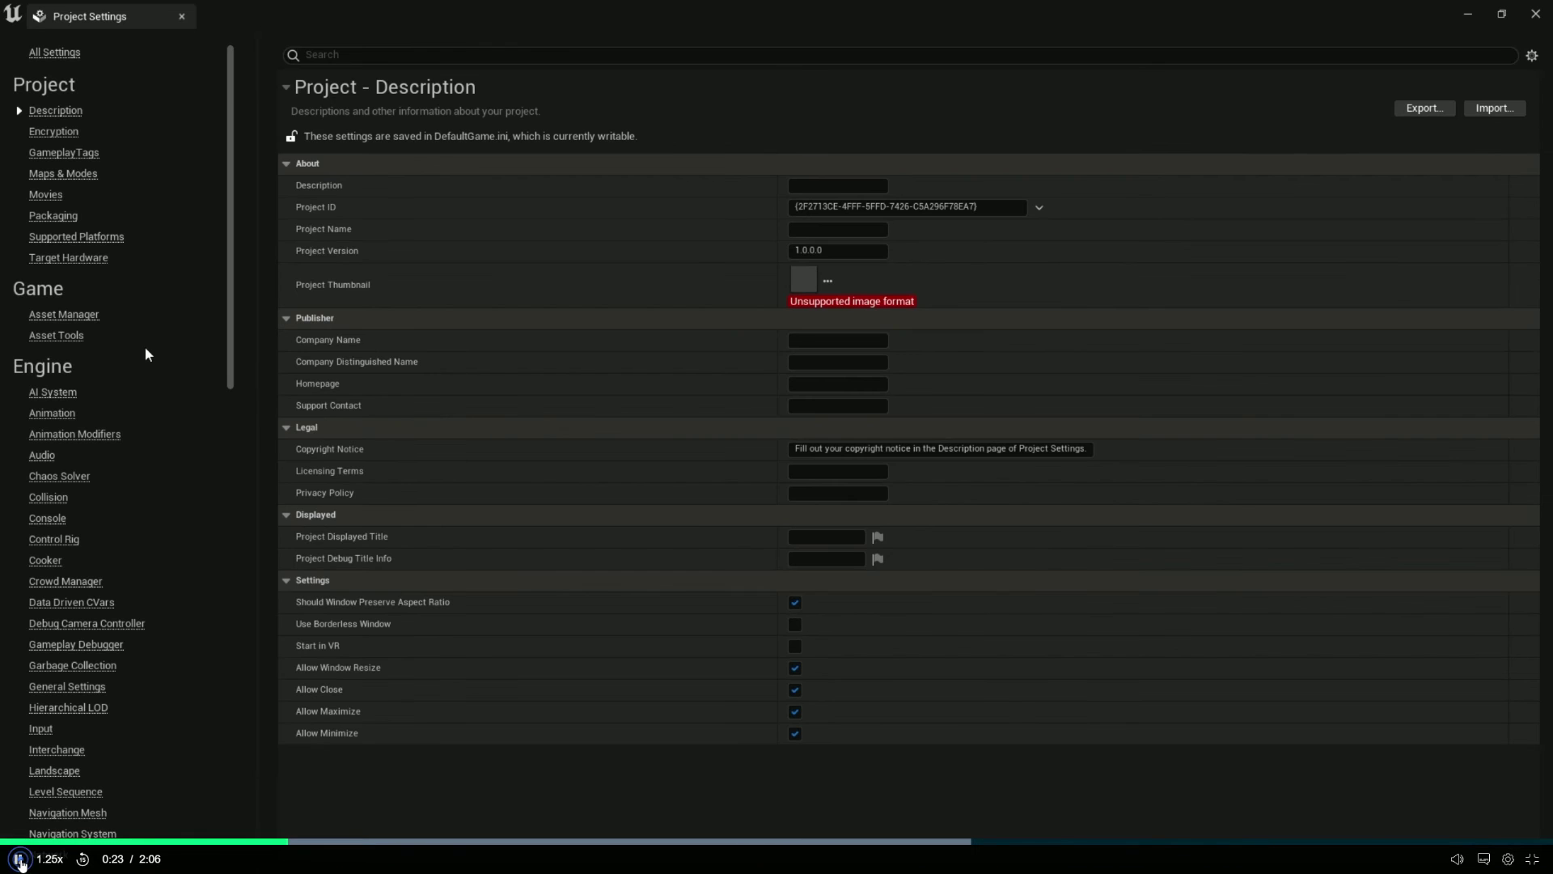
click(740, 675)
key(alt+Tab)
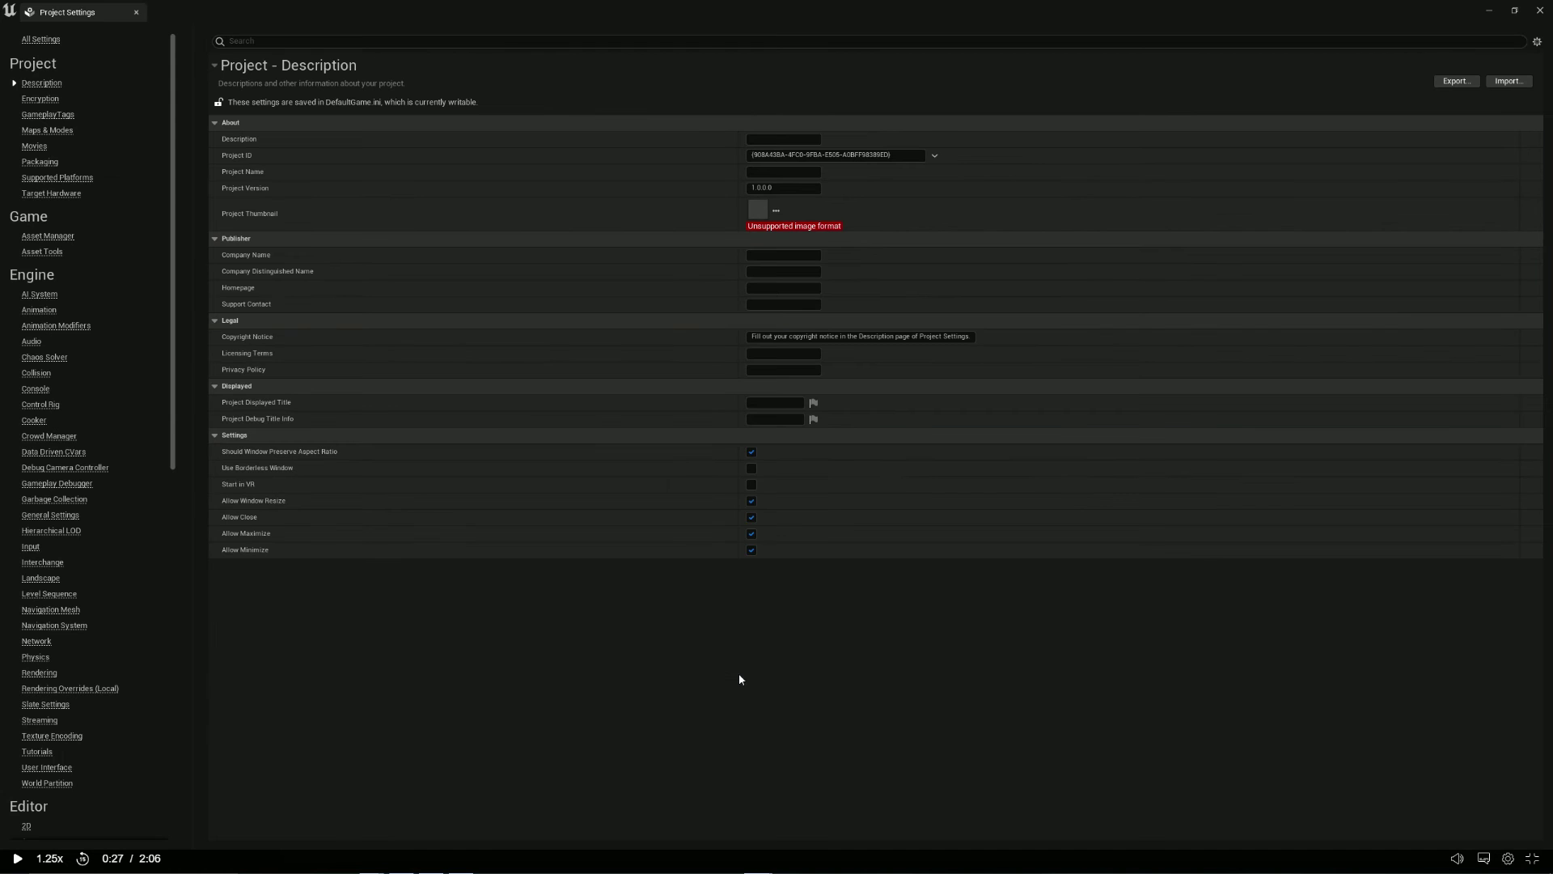
drag(168, 420, 173, 439)
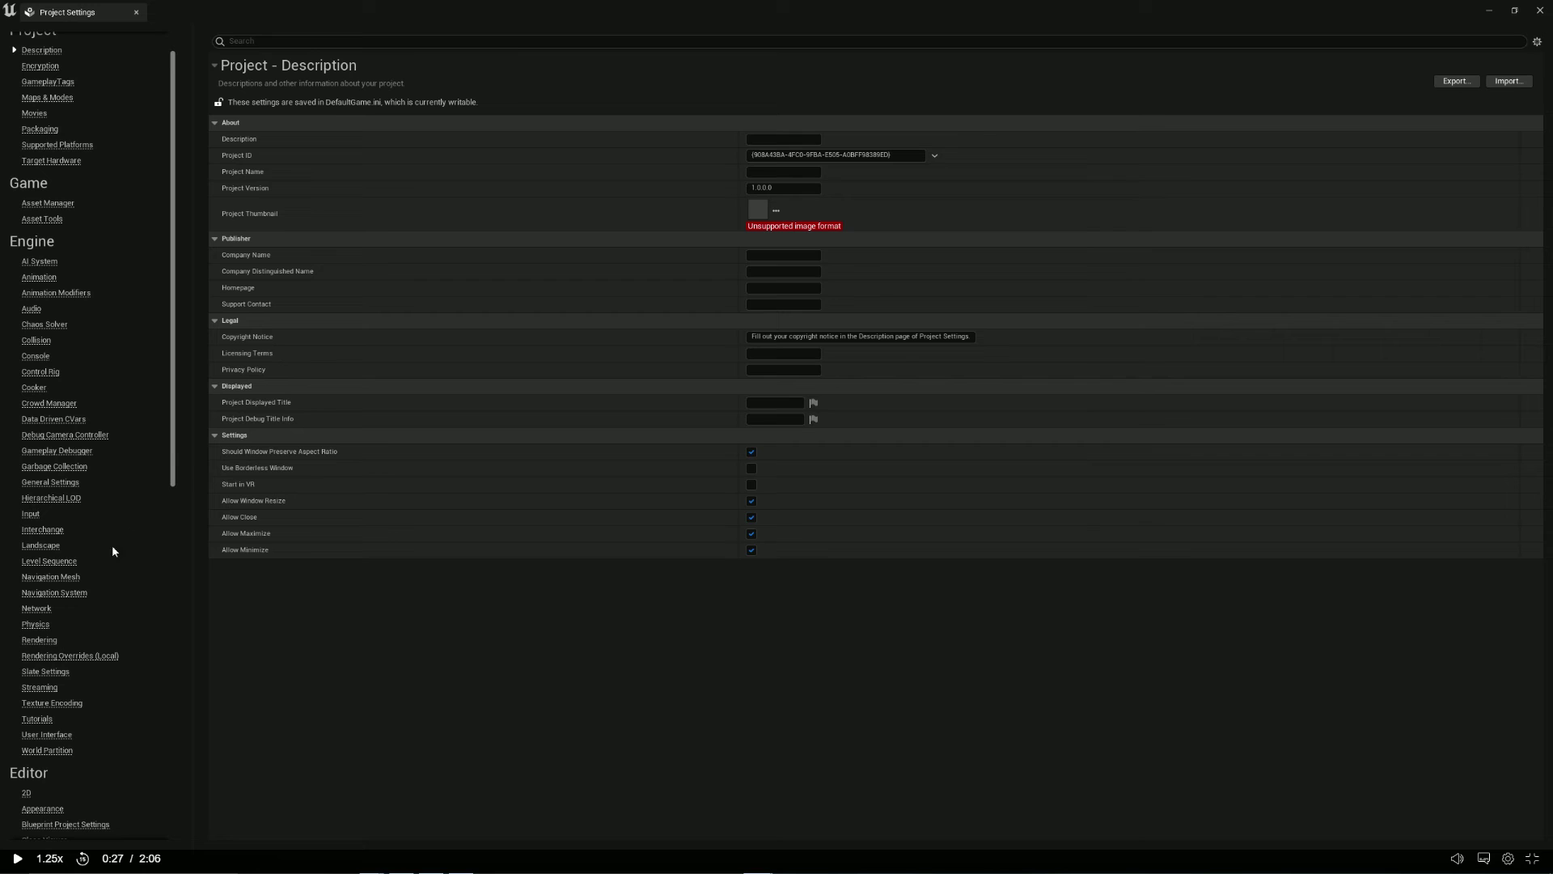
click(40, 640)
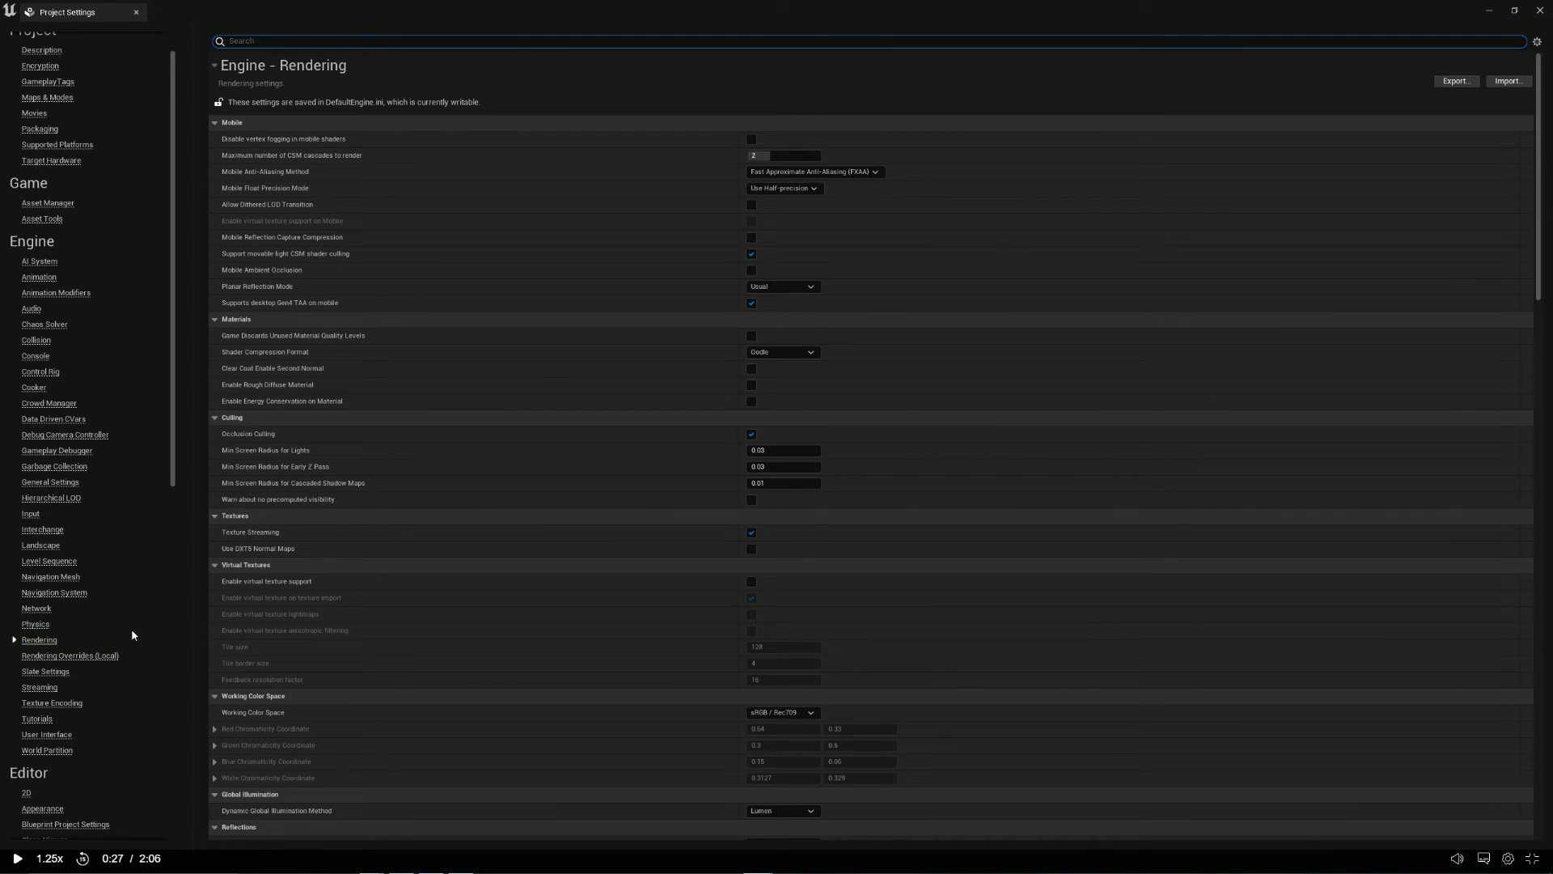
click(270, 647)
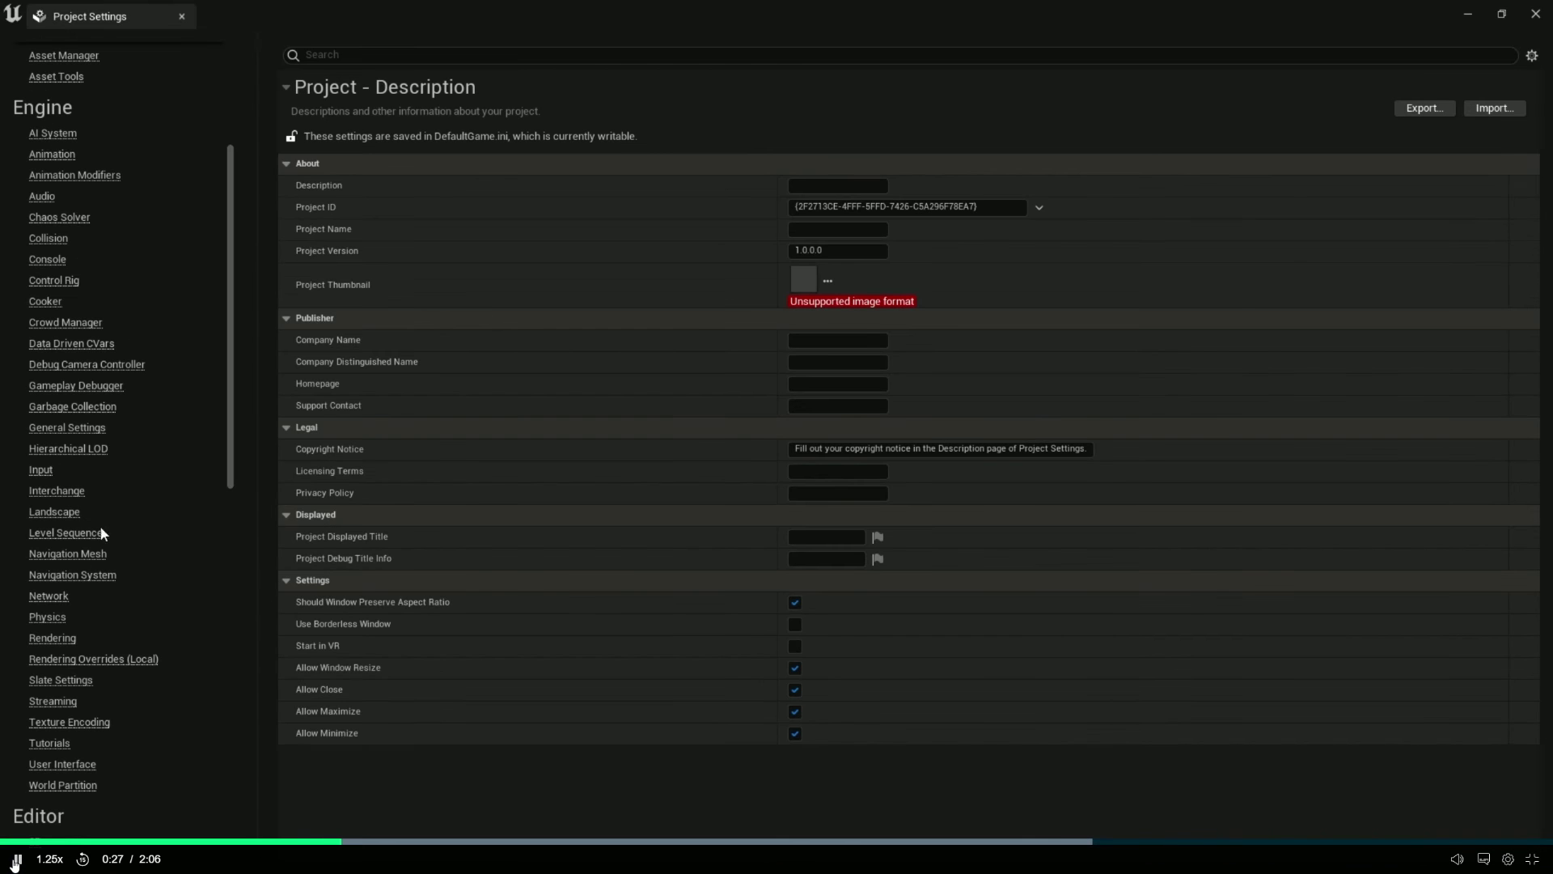
click(45, 638)
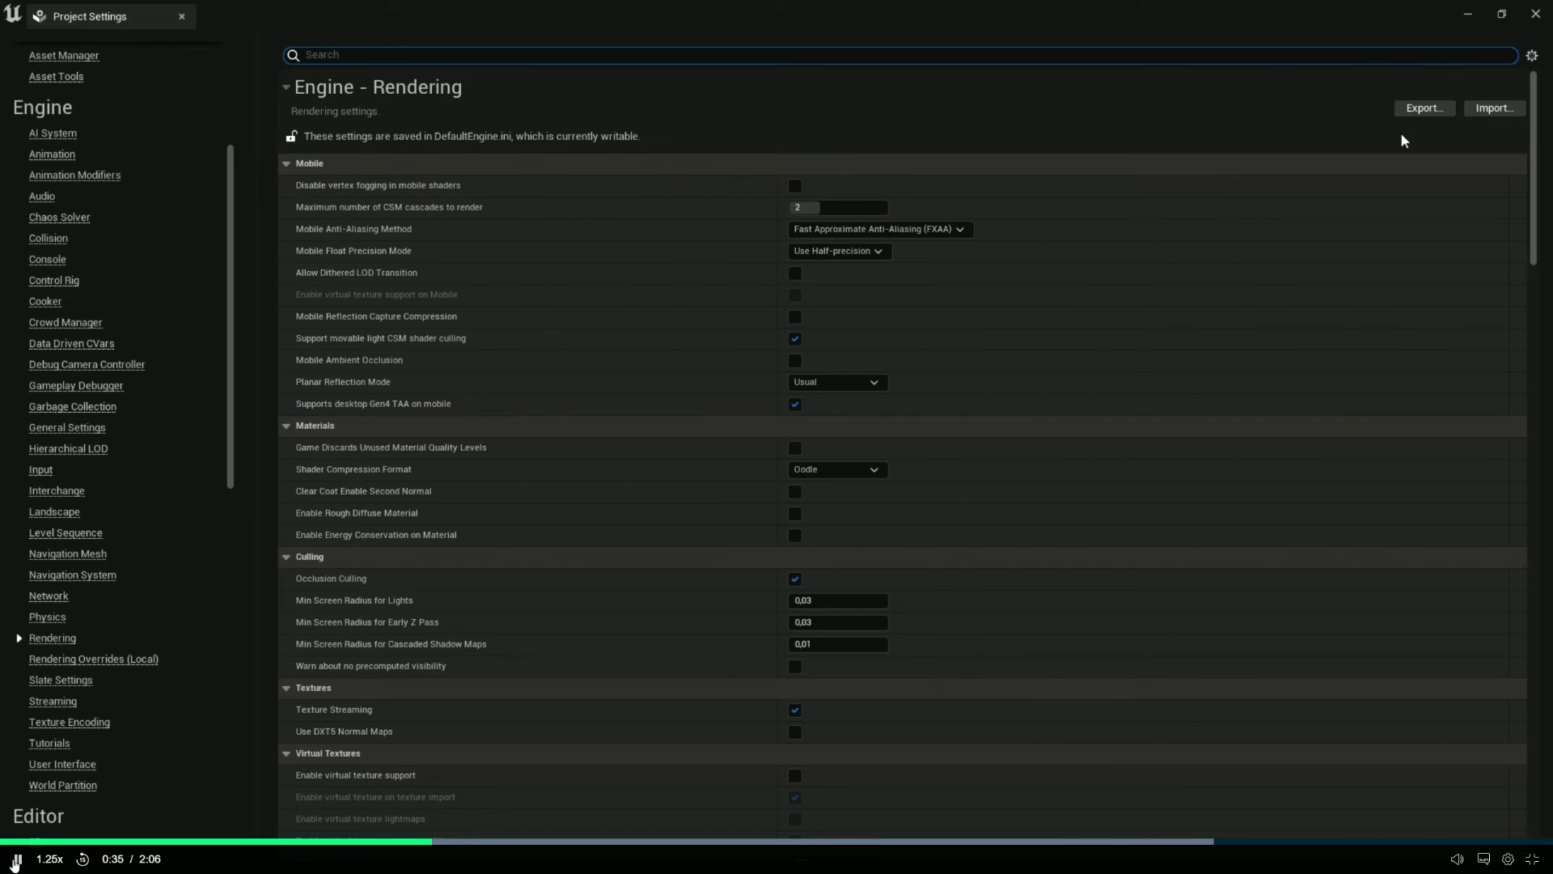
scroll(1513, 198, down, 5)
drag(1518, 200, 1515, 520)
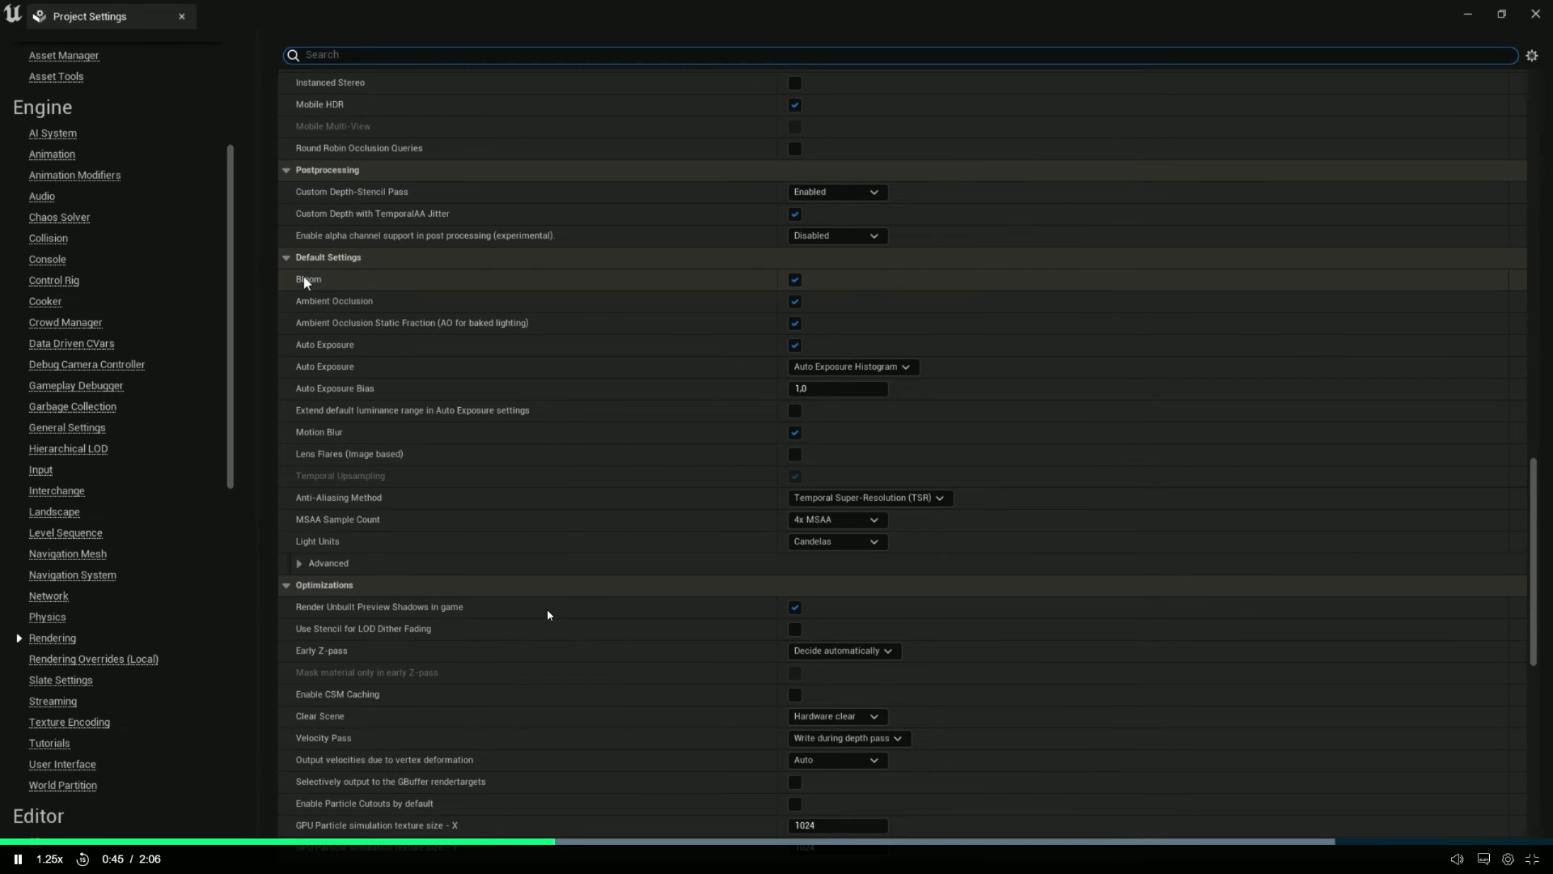
Step: Uncheck Bloom, Ambient Occlusion, AO Static Fraction, Auto Exposure and Motion Blur
click(796, 282)
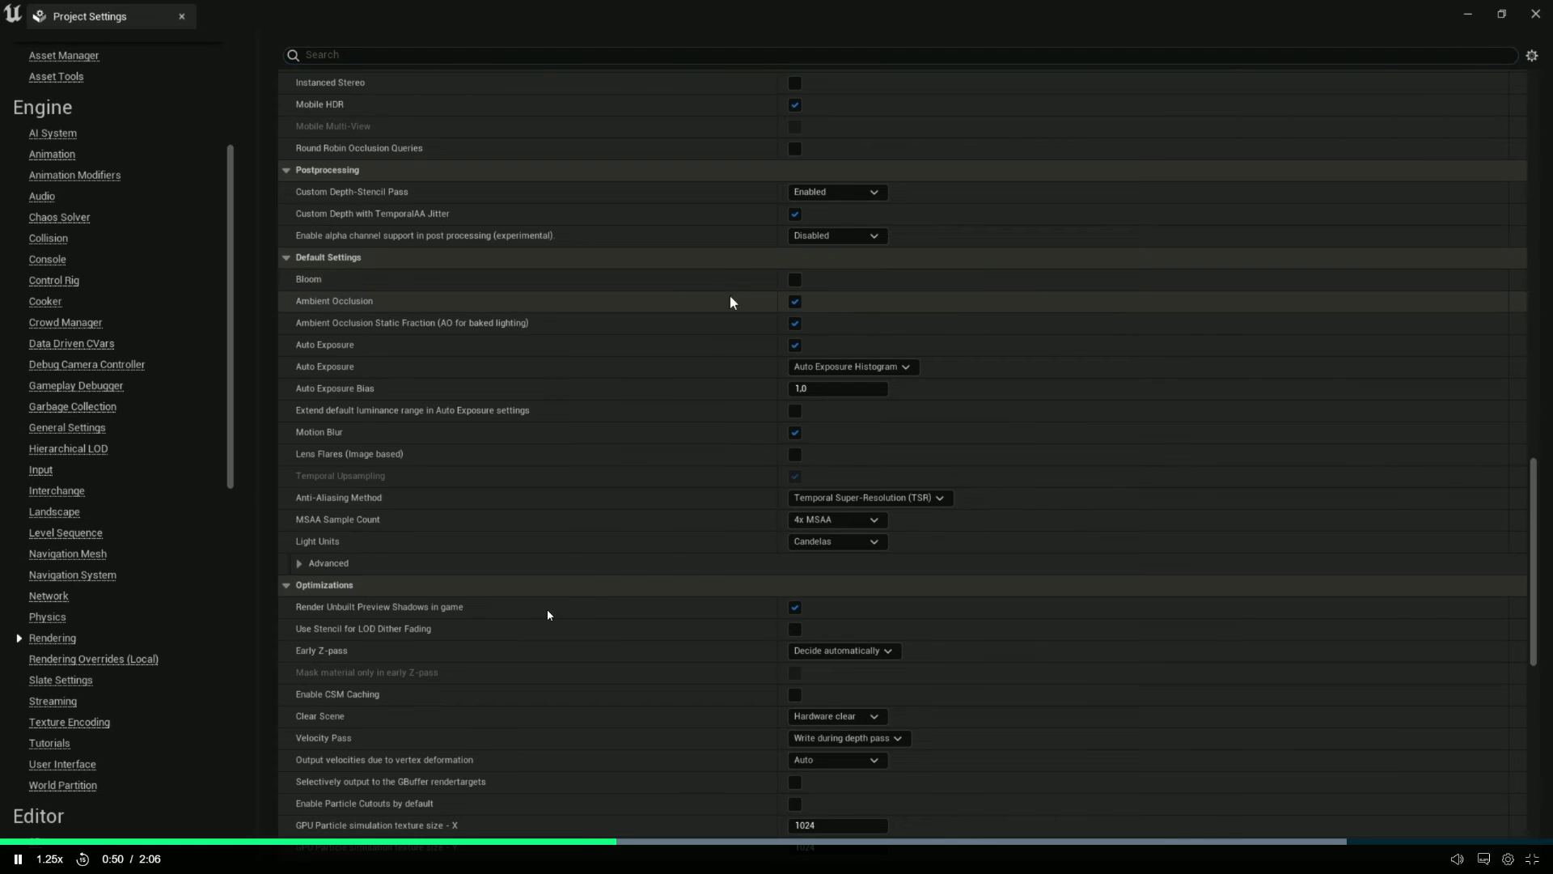
click(795, 303)
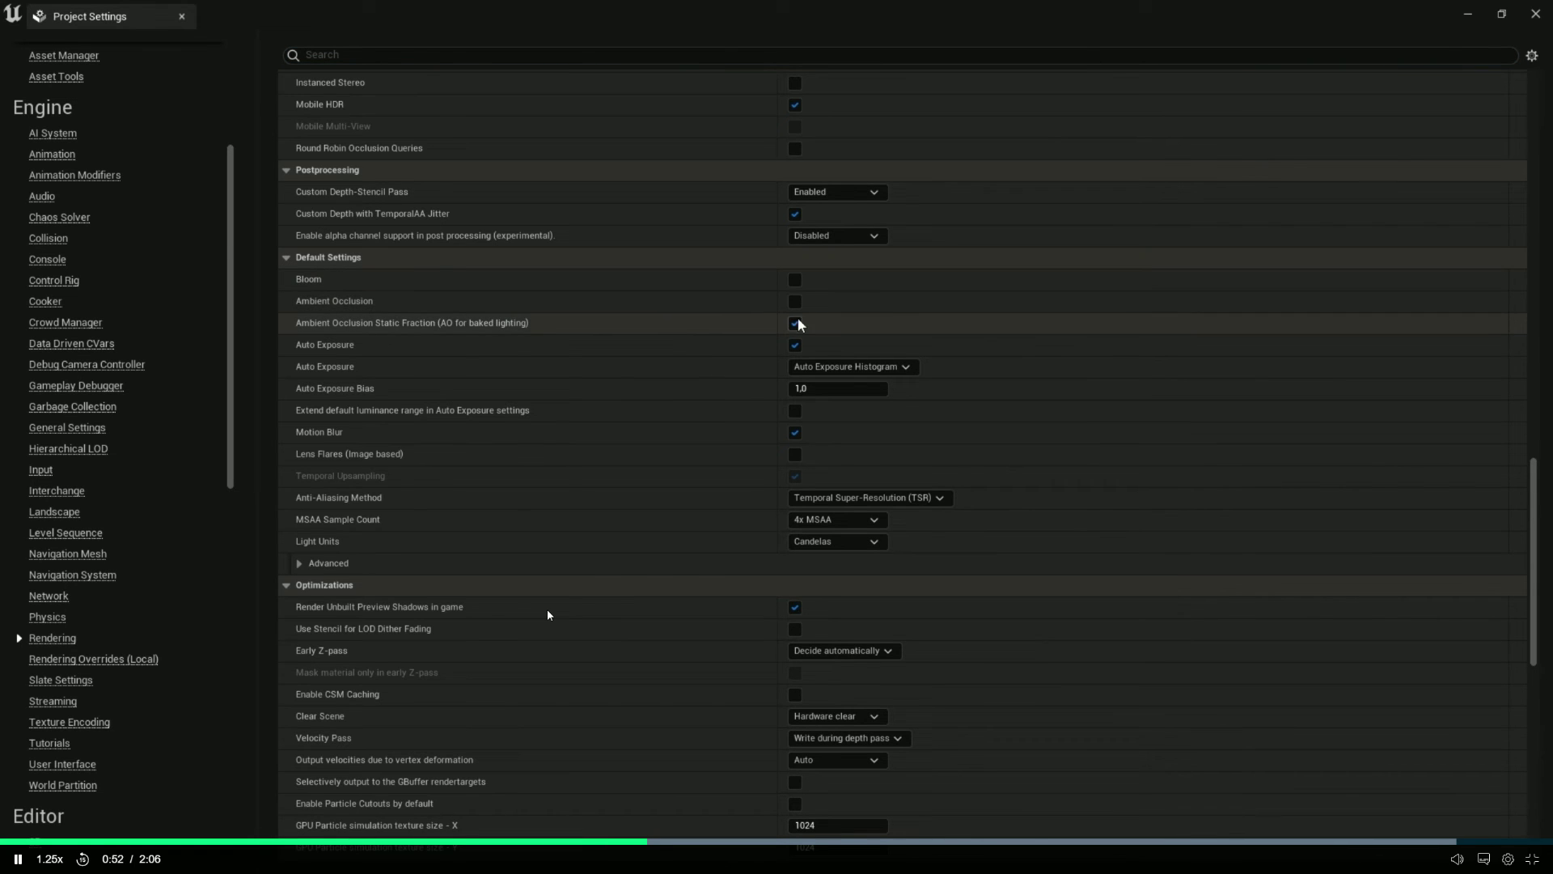
click(795, 324)
click(795, 345)
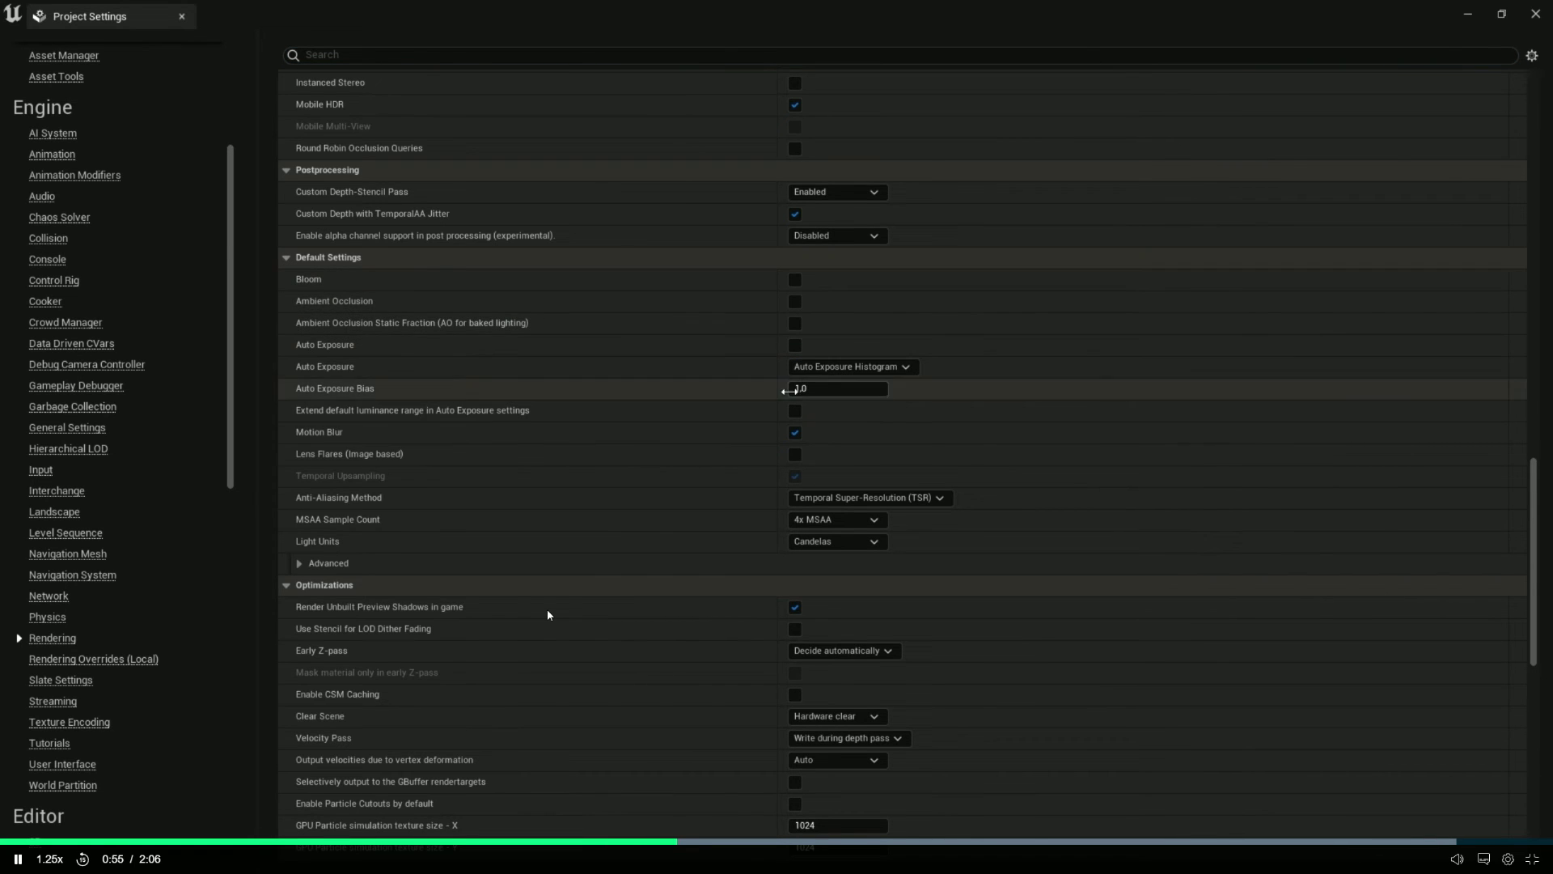
click(795, 433)
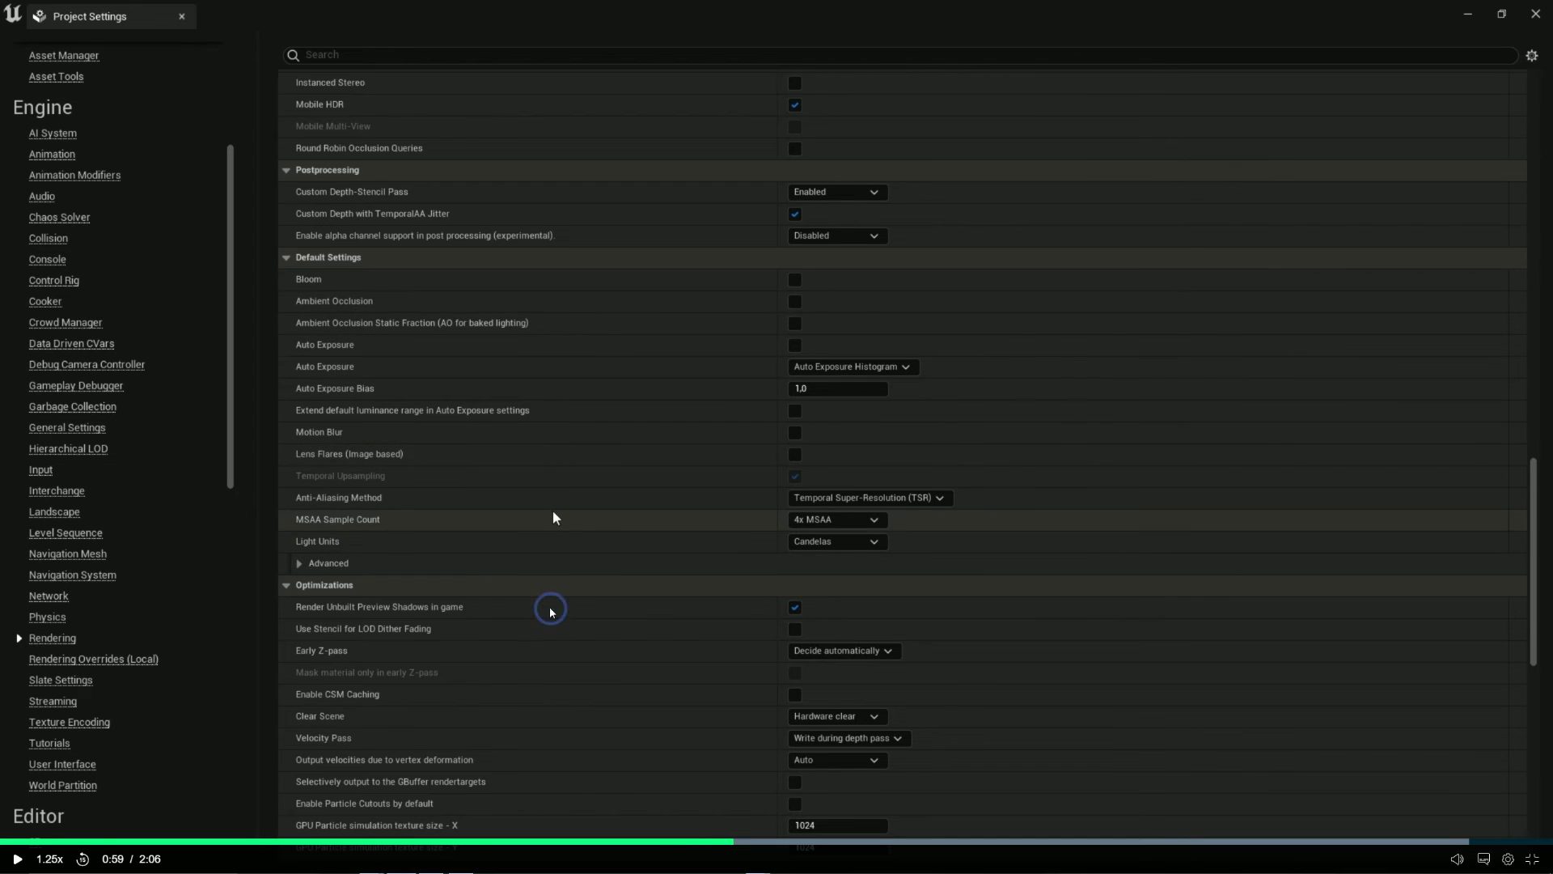
key(space)
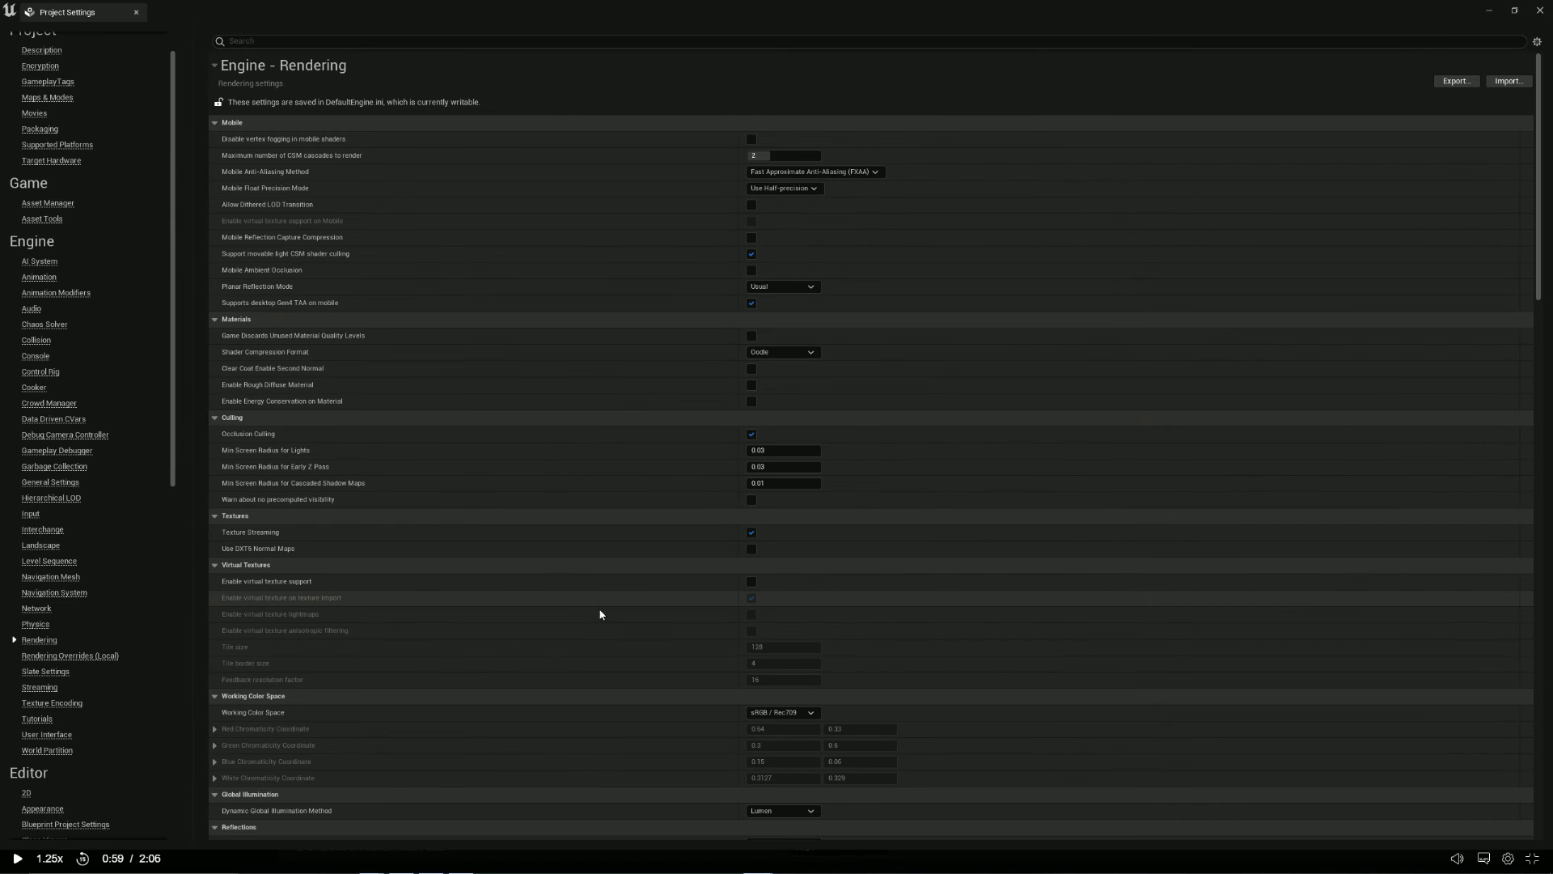
Step: Uncheck Ambient Occlusion, AO Static Fraction, Auto Exposure and Motion Blur in Default Settings
scroll(600, 614, down, 5)
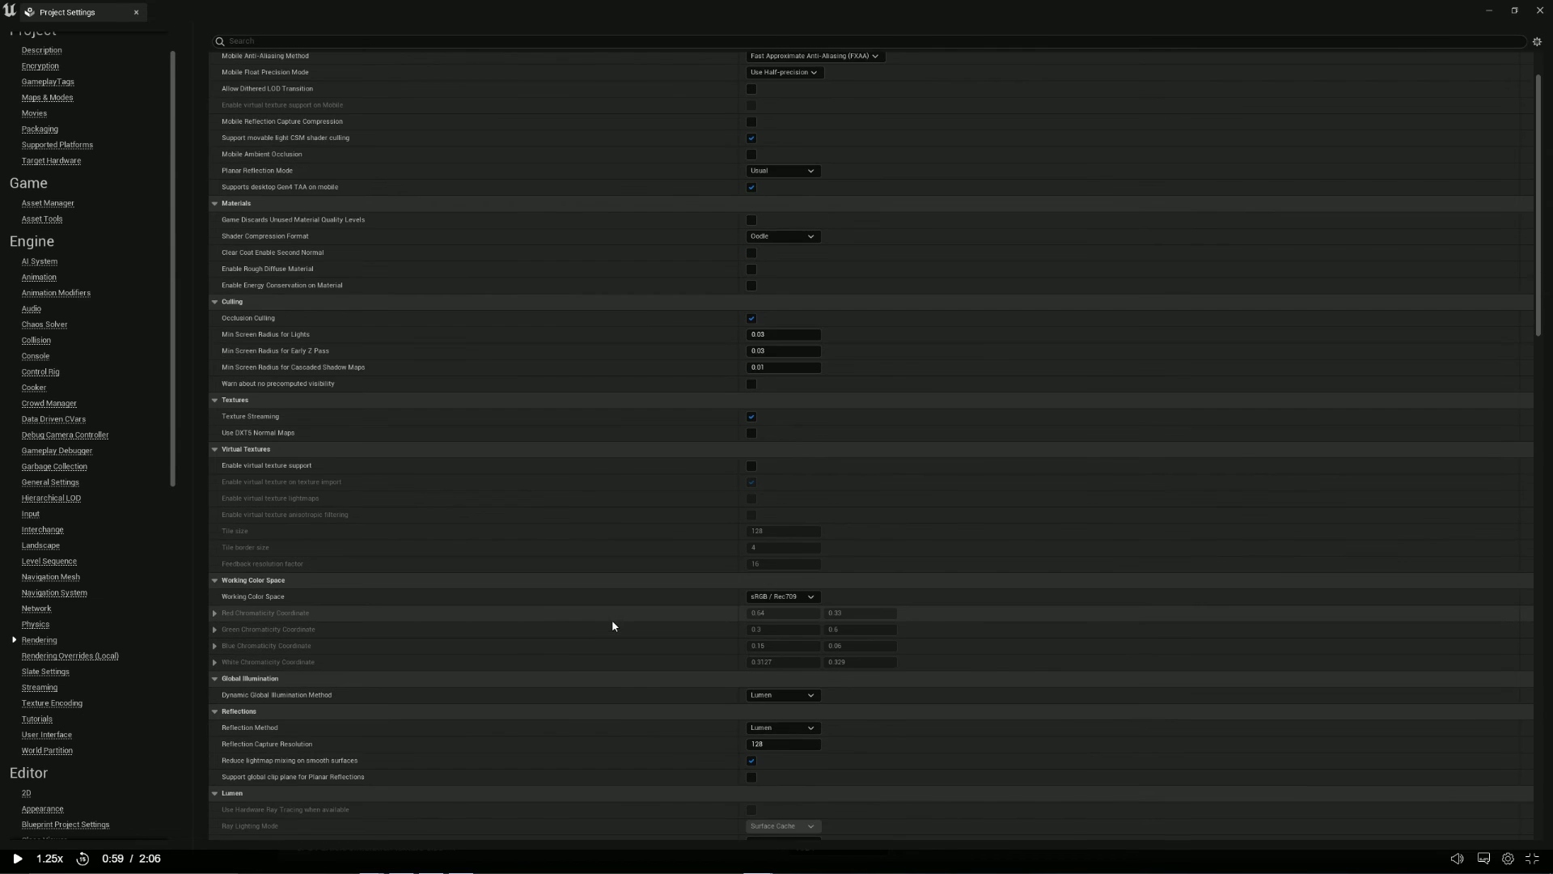
scroll(647, 678, down, 4)
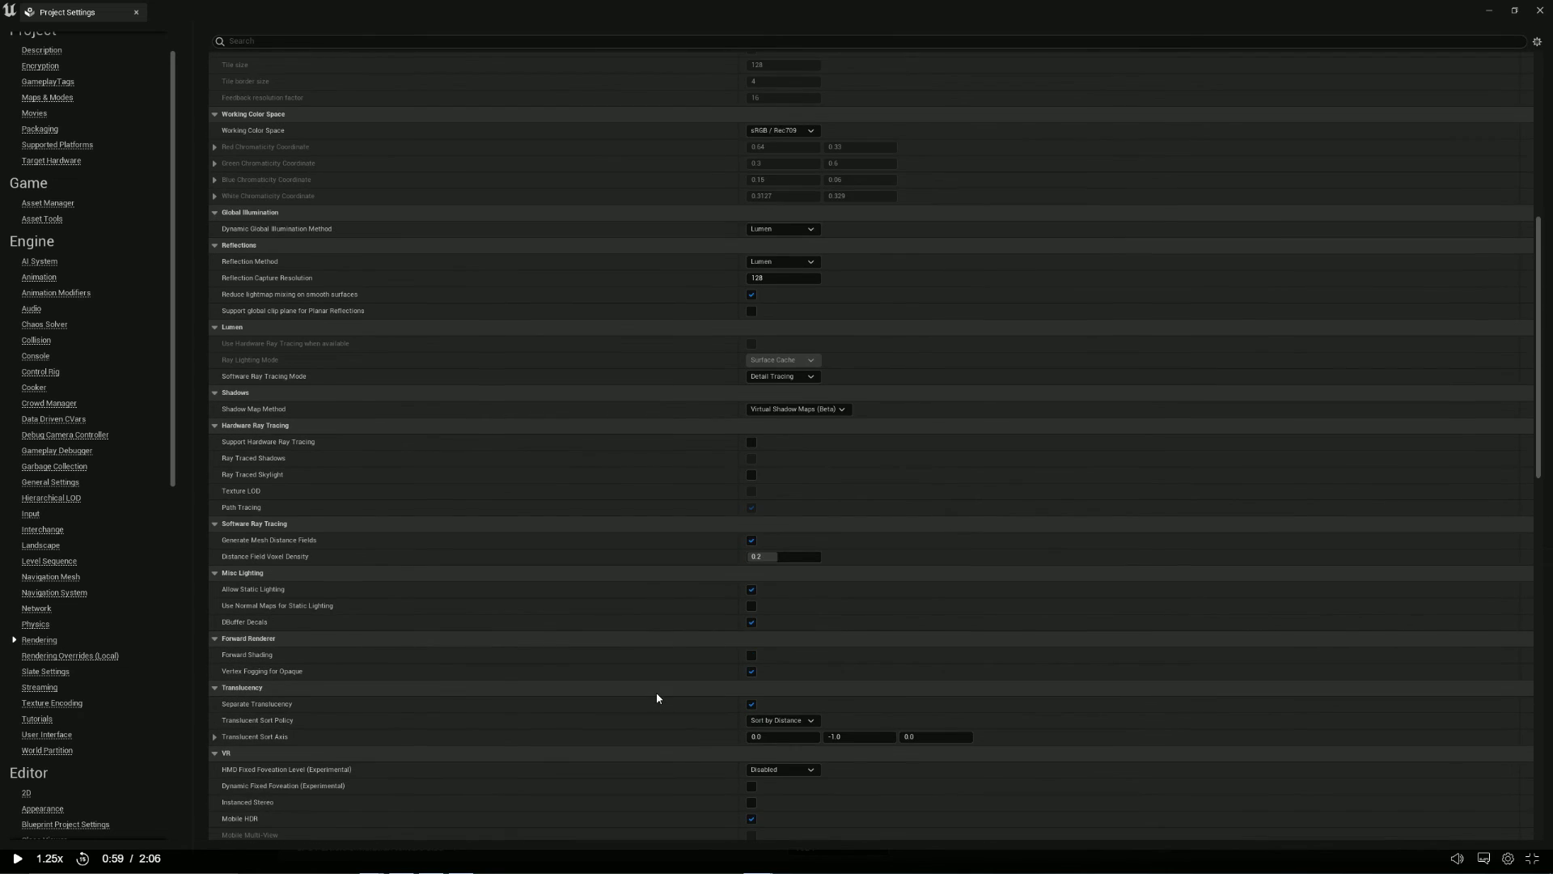
scroll(656, 697, down, 2)
scroll(657, 700, down, 1)
scroll(657, 700, down, 1)
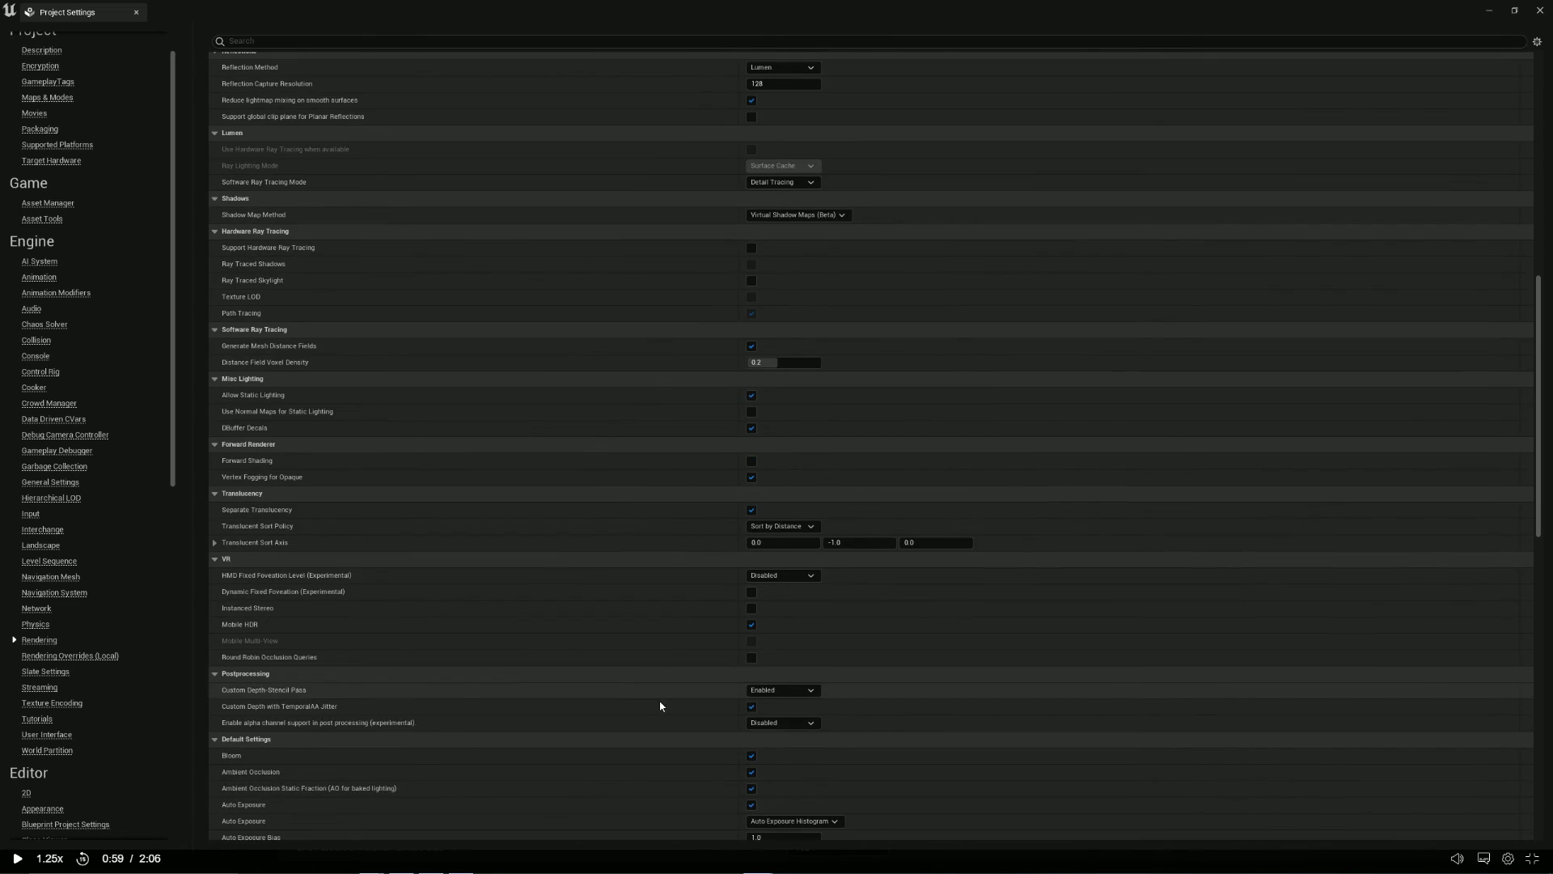
scroll(698, 758, down, 2)
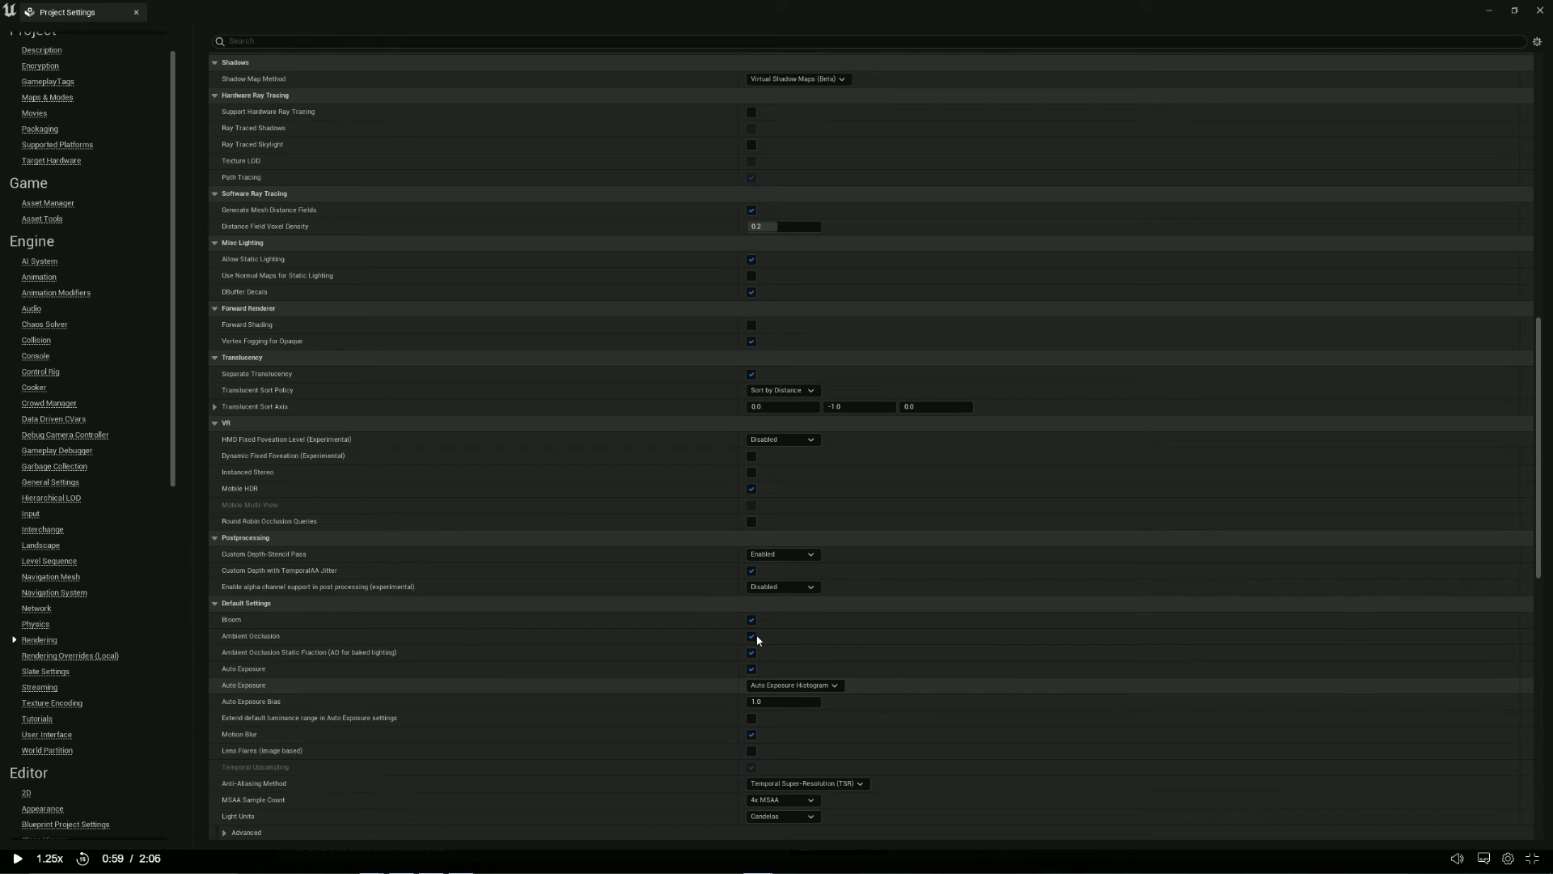
click(751, 635)
click(752, 652)
click(752, 668)
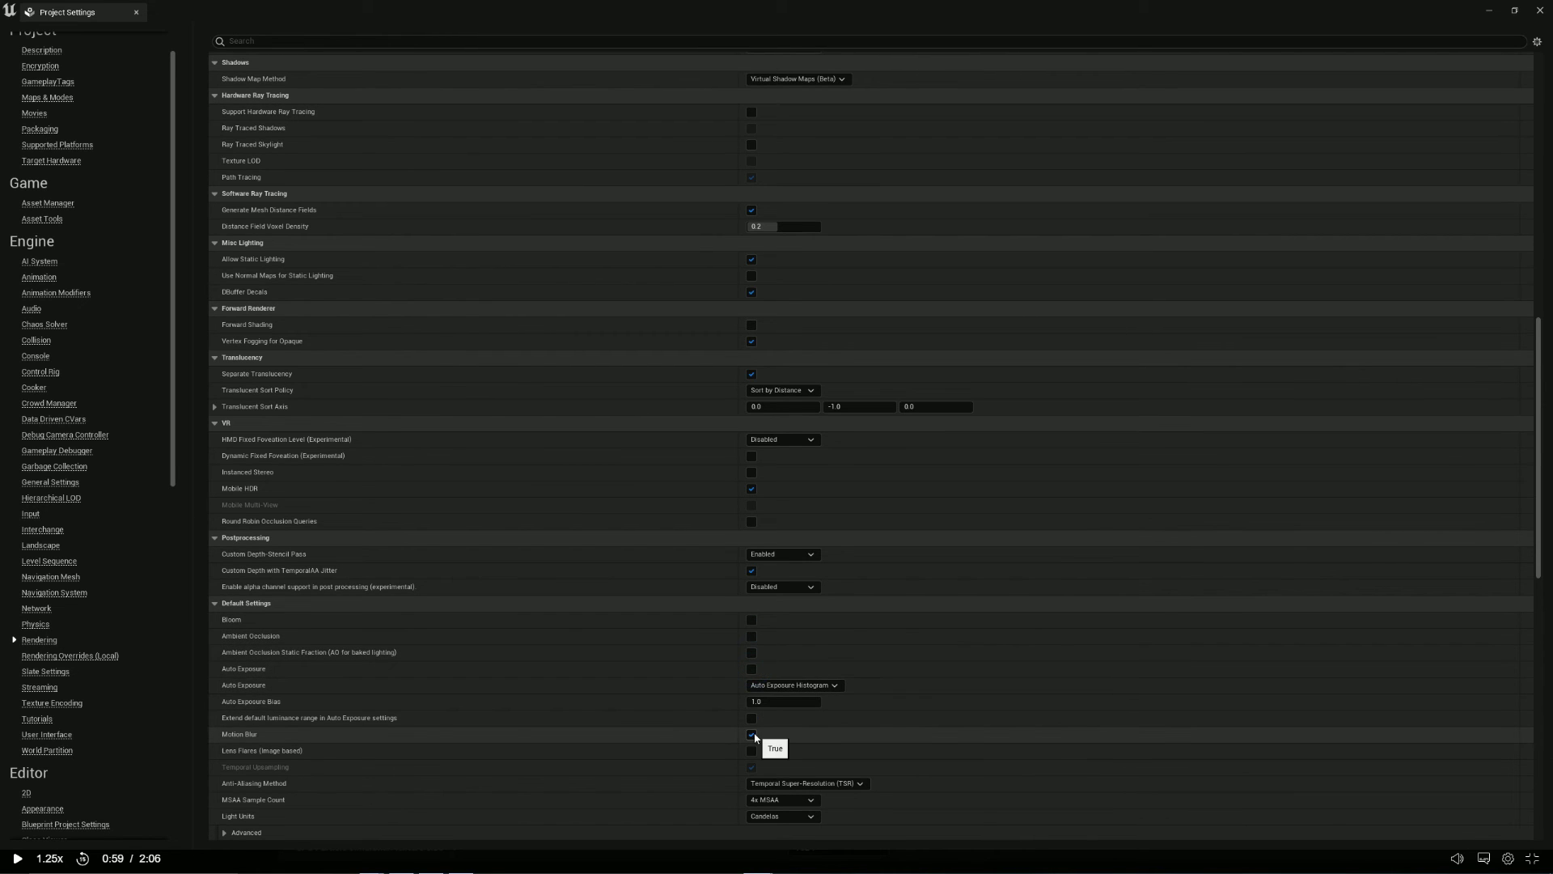
click(752, 734)
click(13, 859)
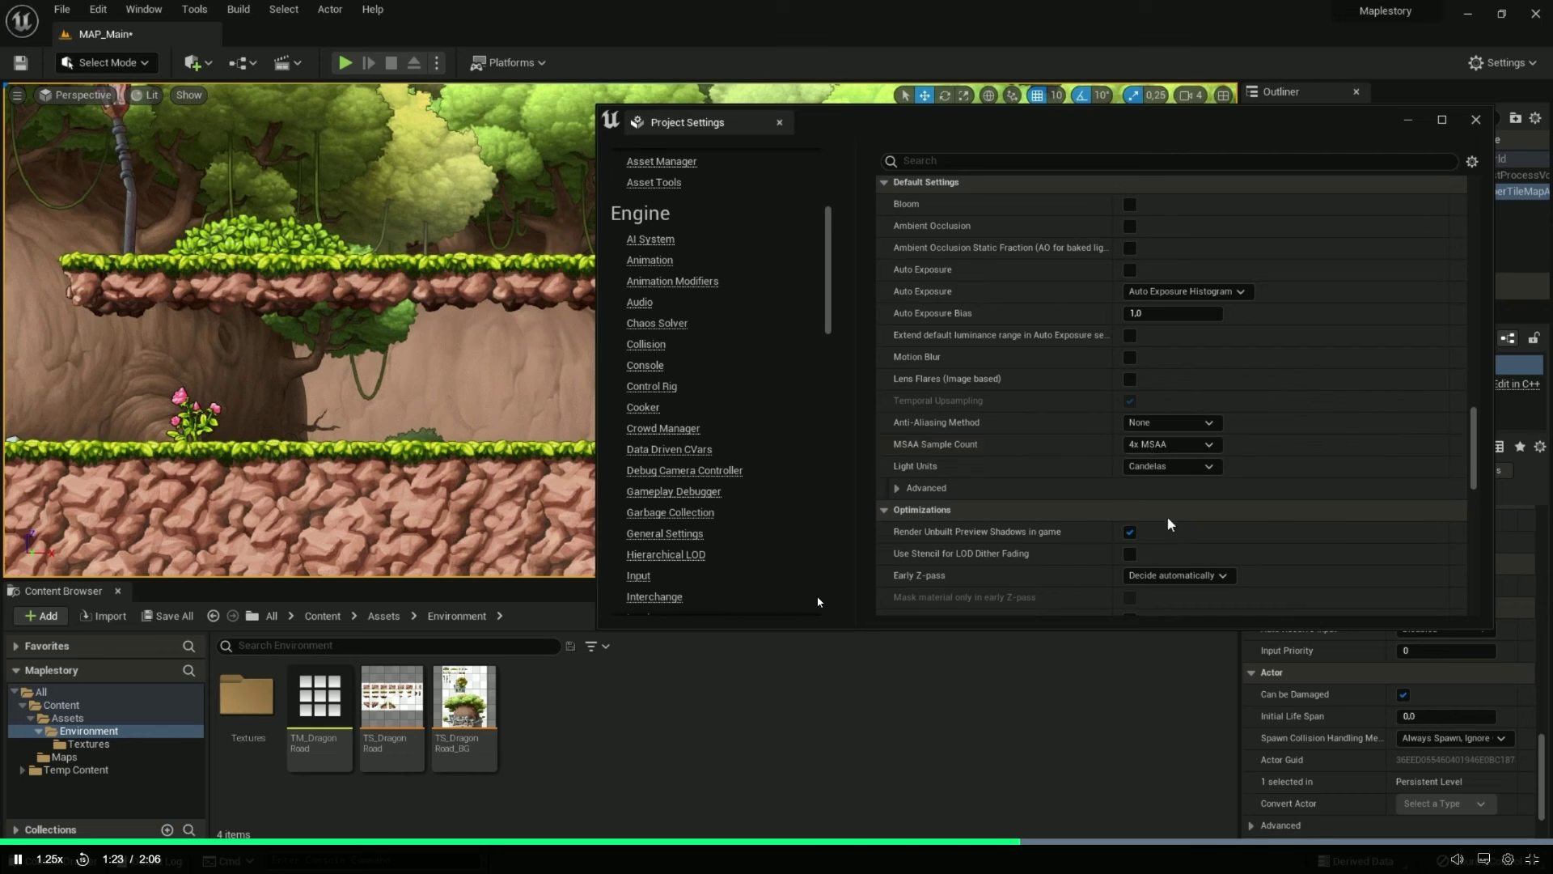
Step: Resize the Project Settings window to a larger floating layout
key(space)
key(alt+Tab)
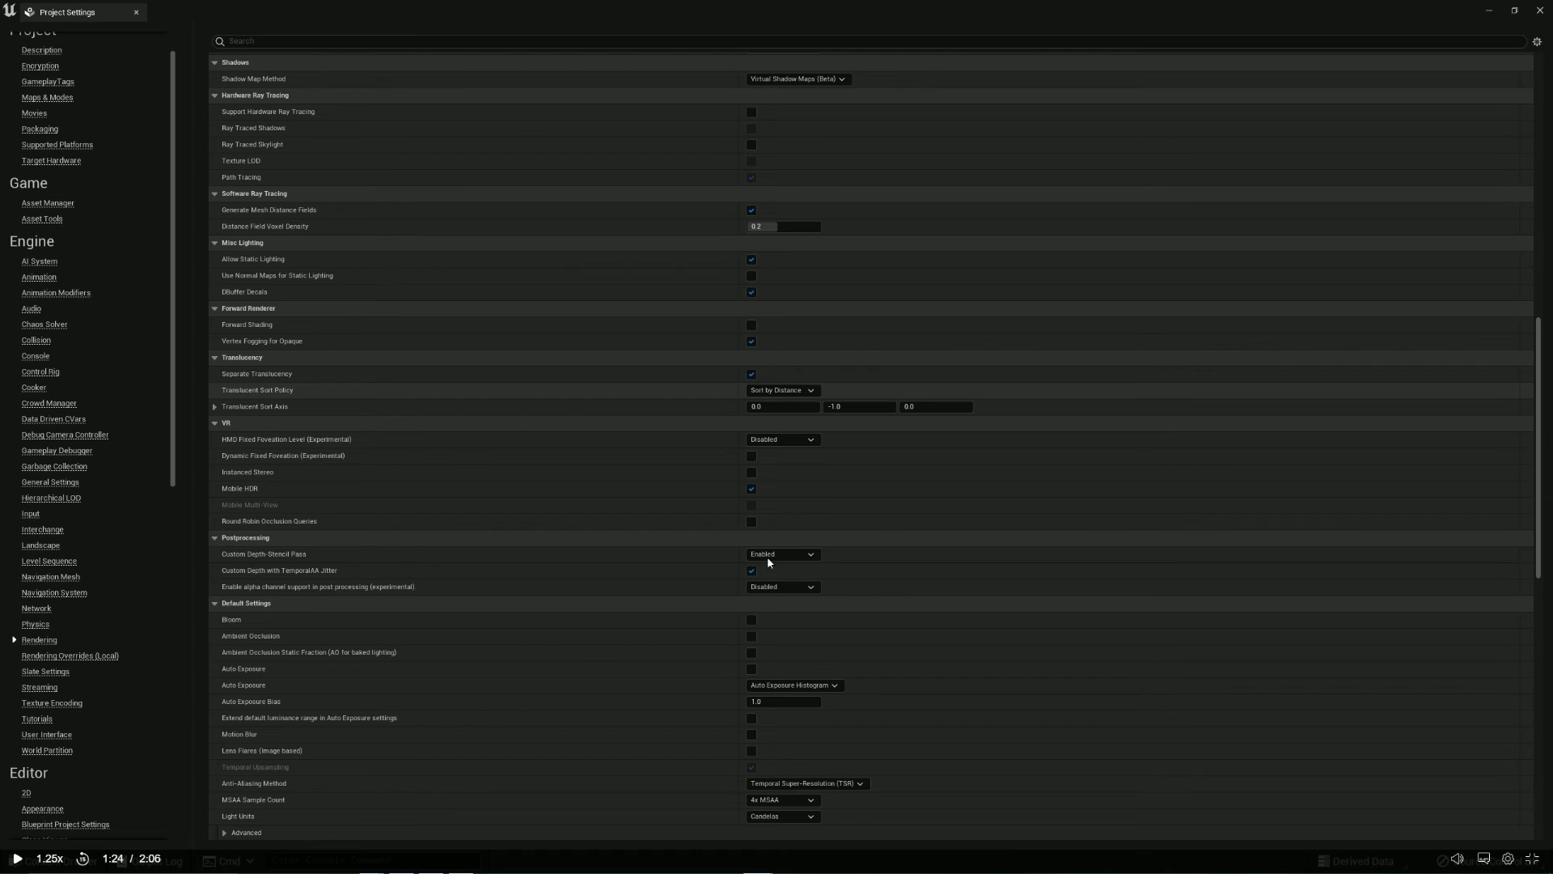
scroll(812, 749, down, 1)
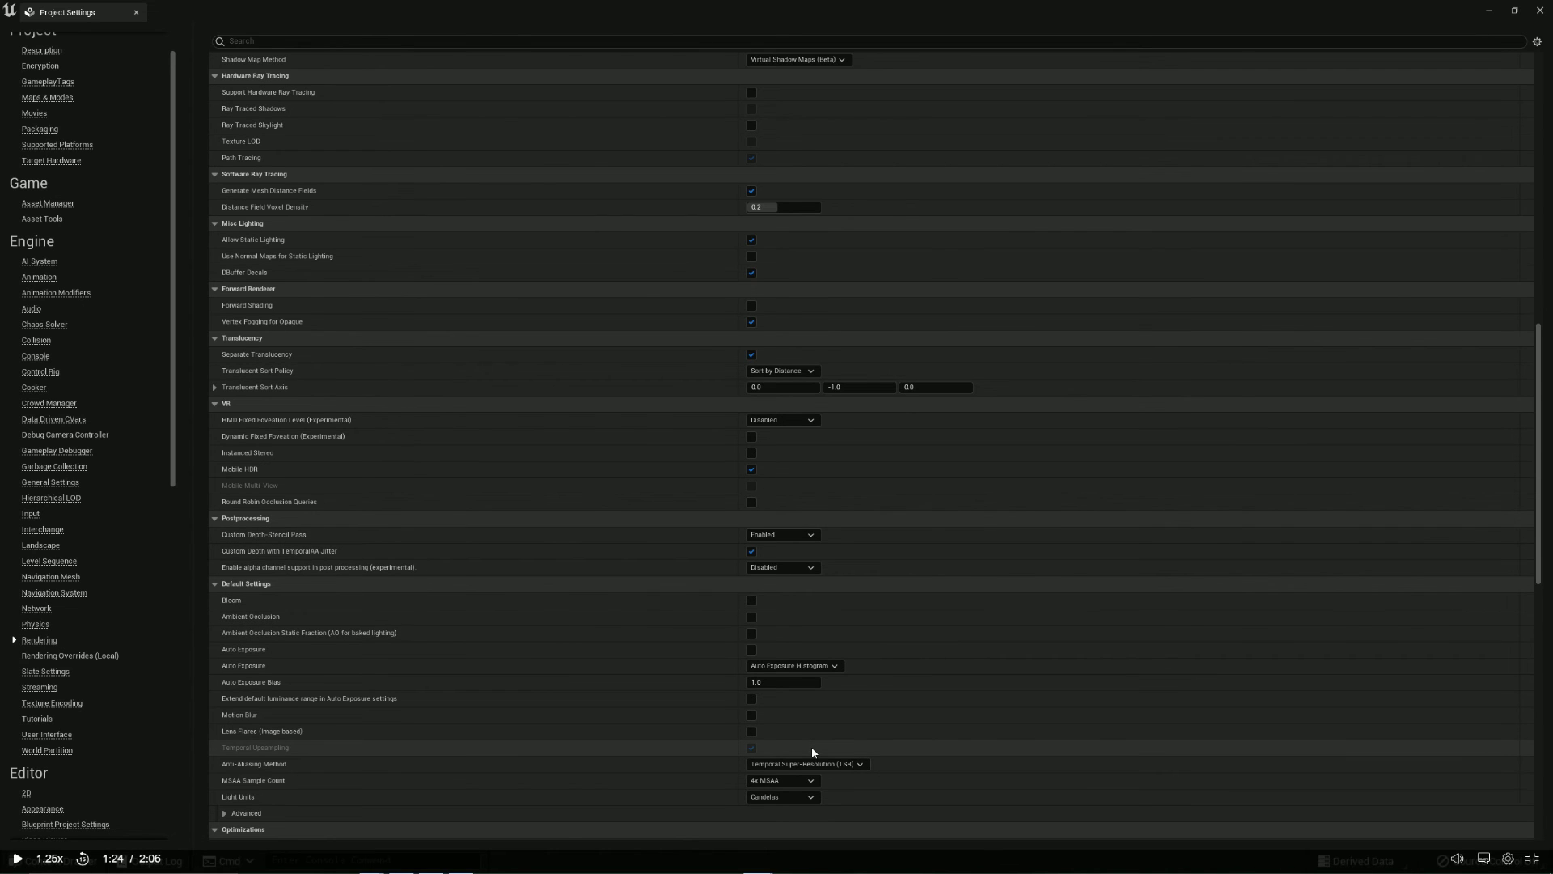
click(809, 765)
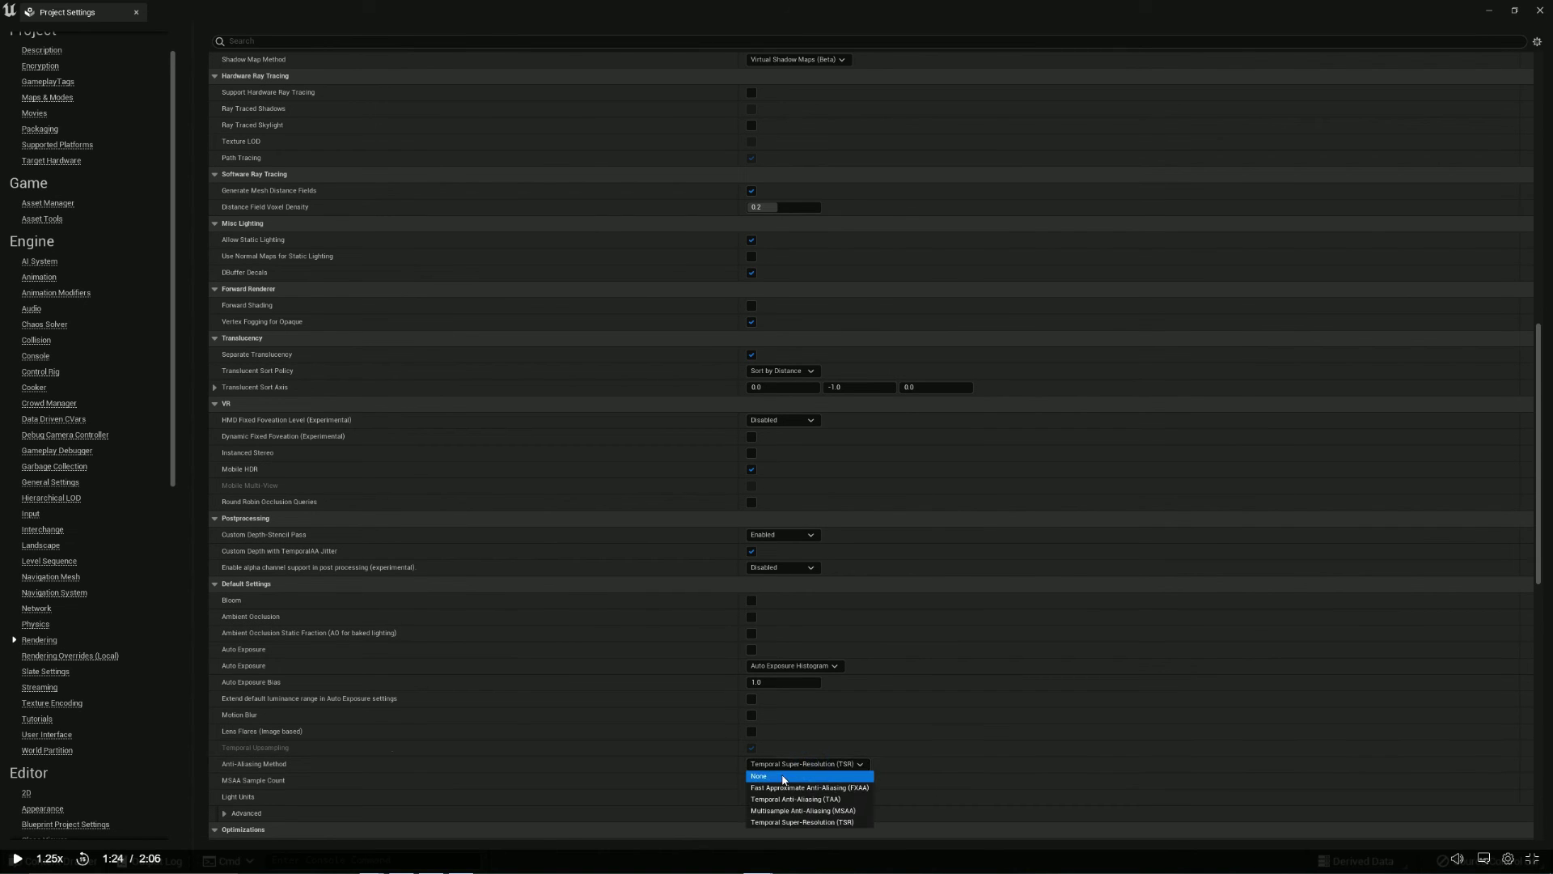
drag(876, 12, 973, 136)
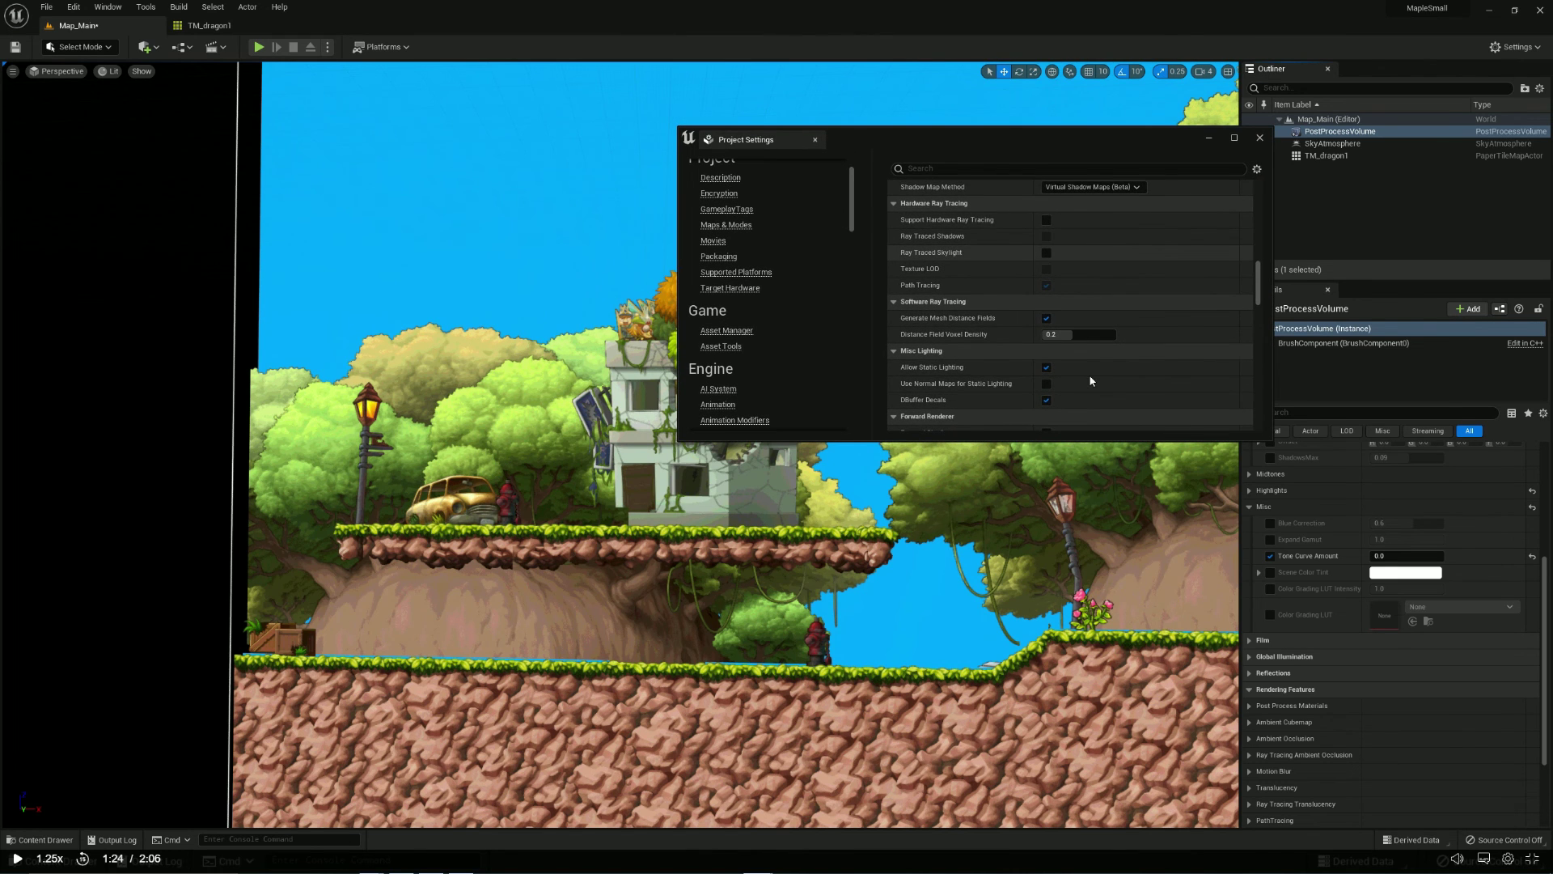
scroll(1090, 380, down, 5)
scroll(1097, 386, down, 5)
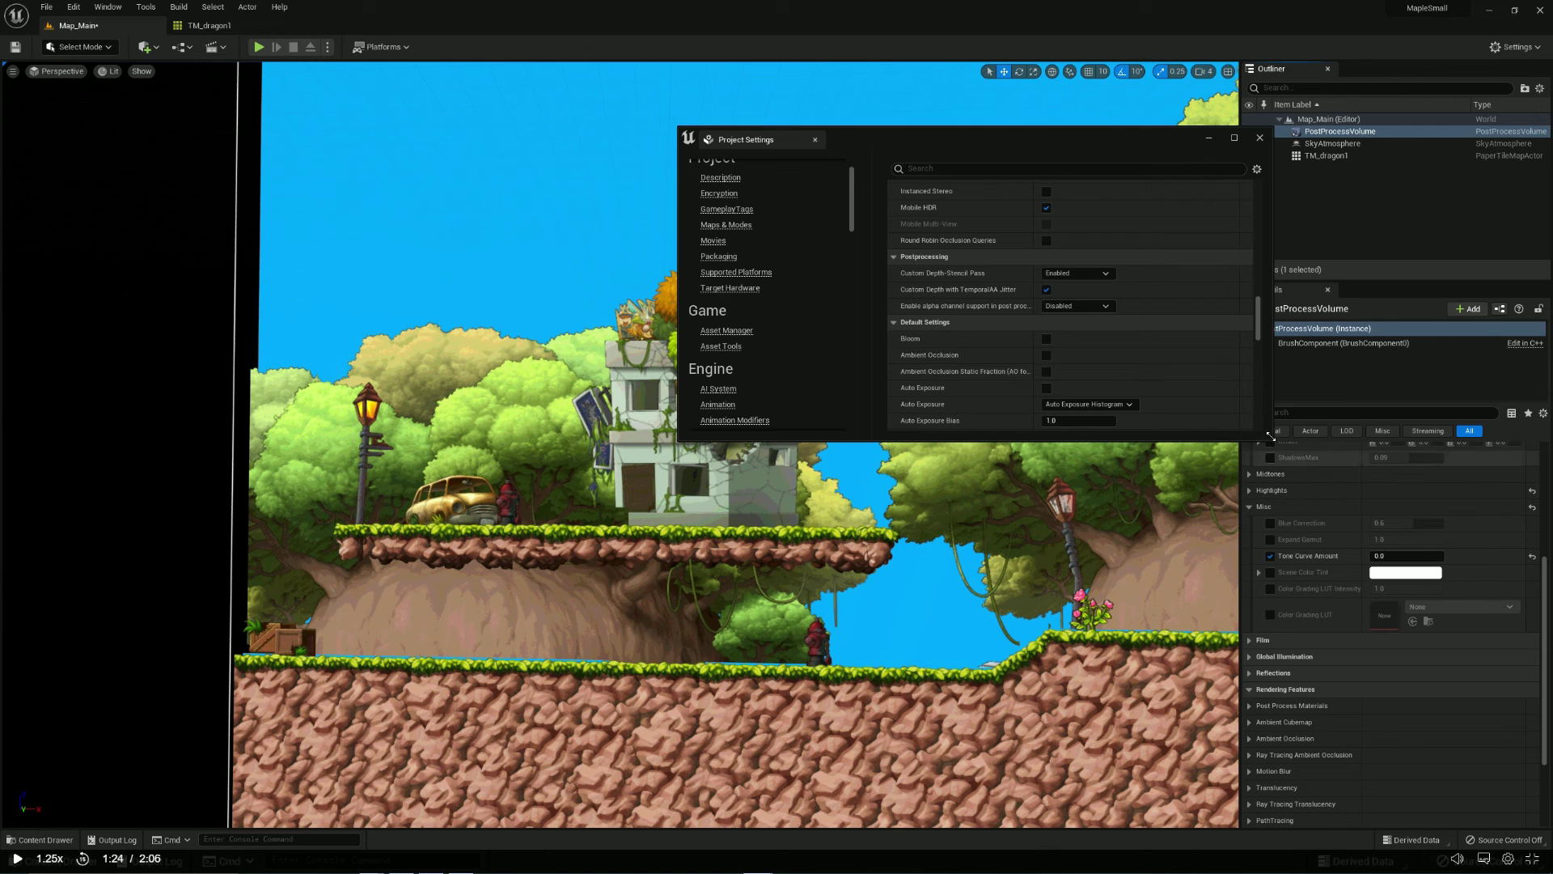
drag(1272, 441, 1388, 764)
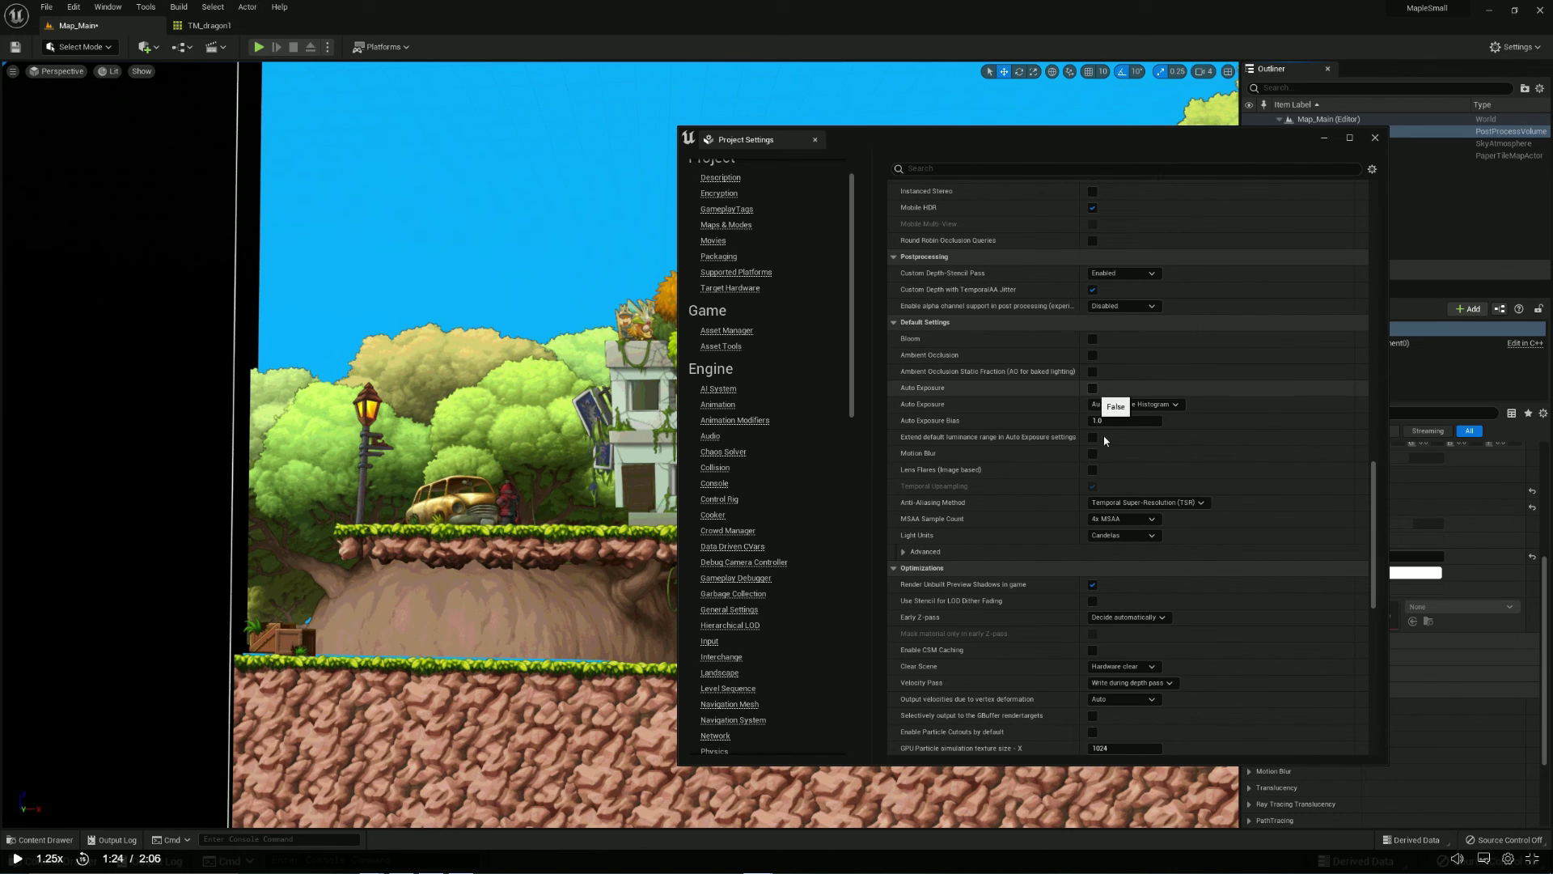
Step: Set the Anti-Aliasing Method to None after briefly trying TAA
click(1106, 504)
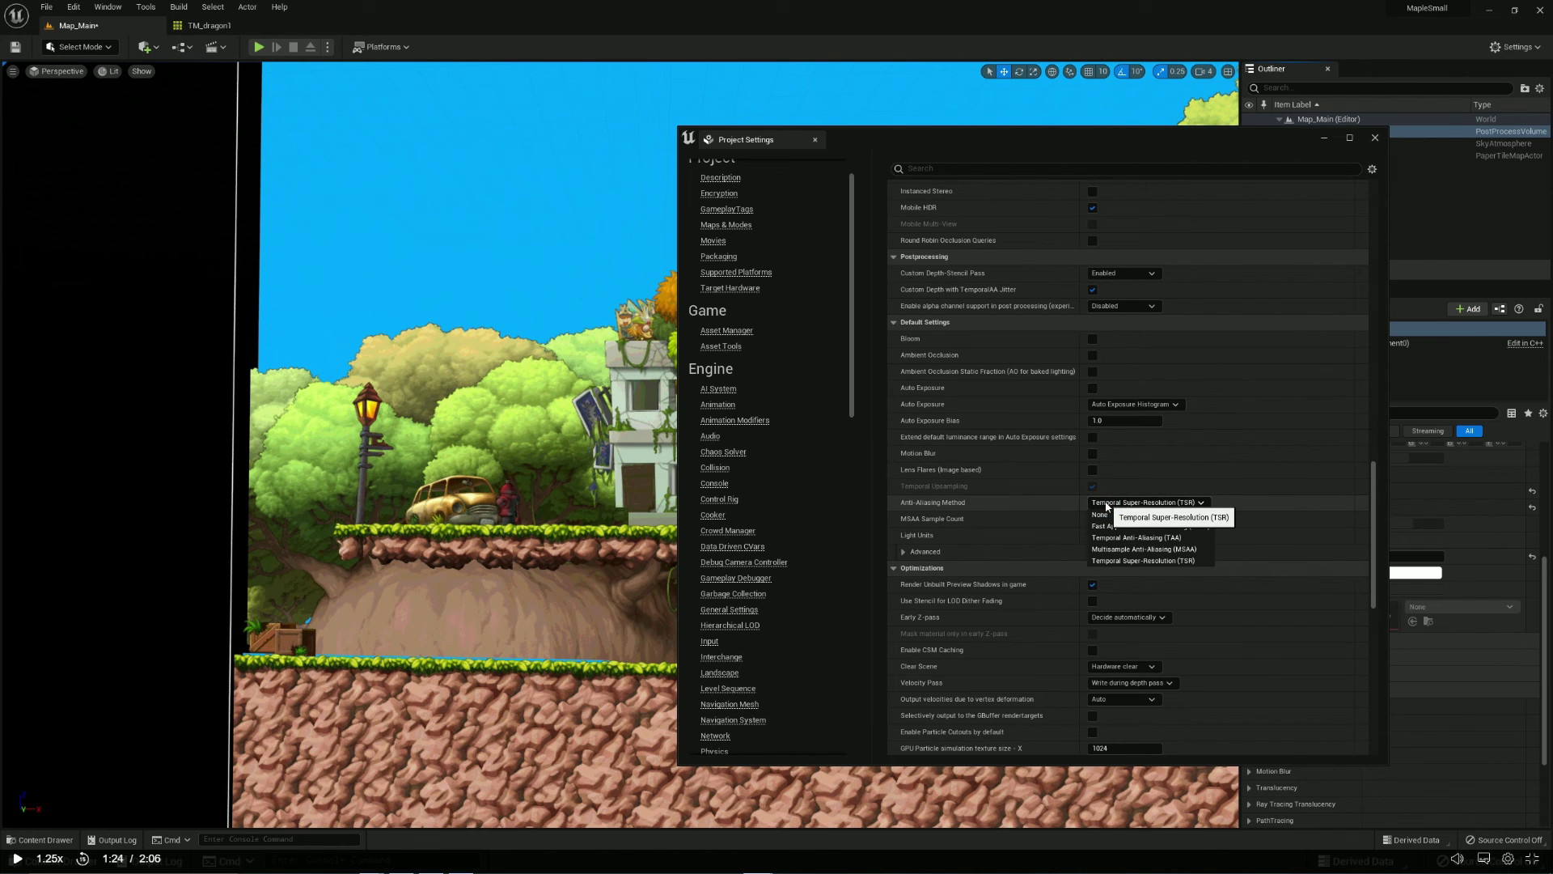
click(1113, 515)
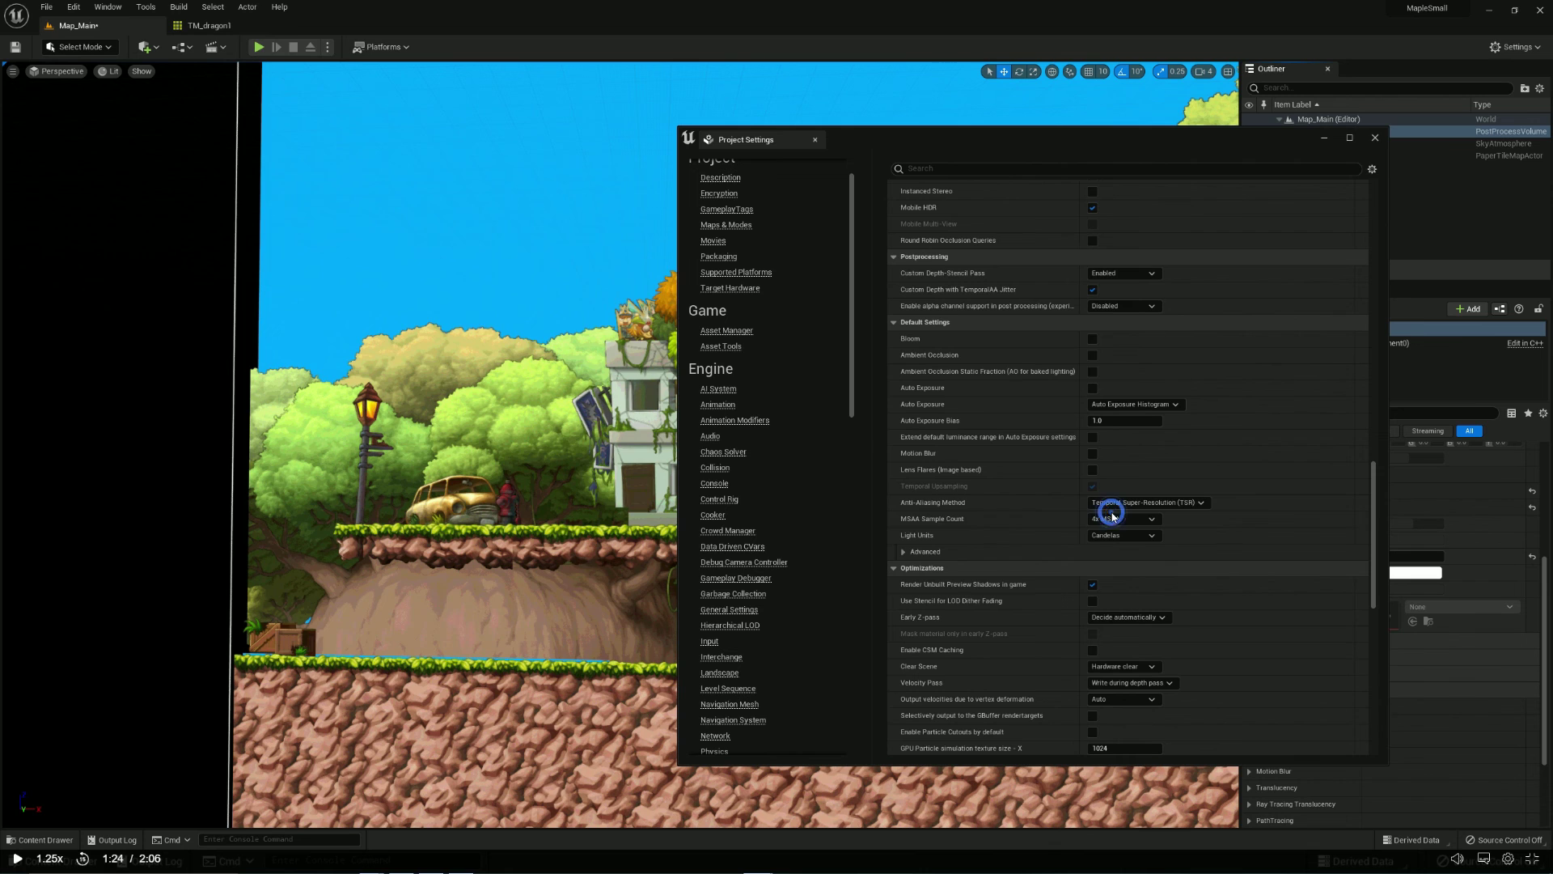
click(1111, 503)
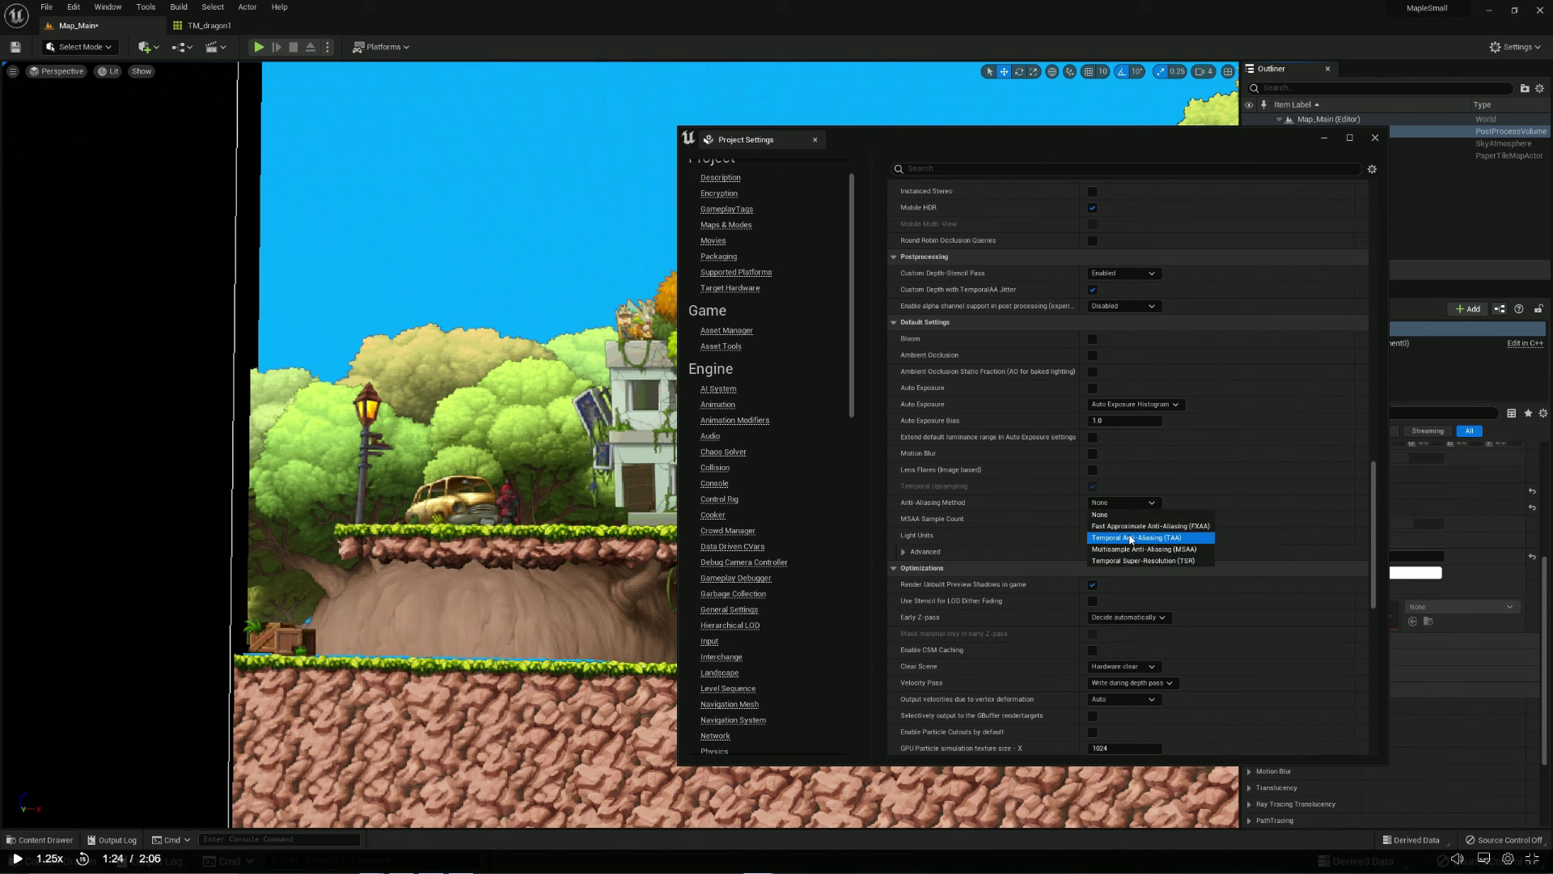
click(1130, 538)
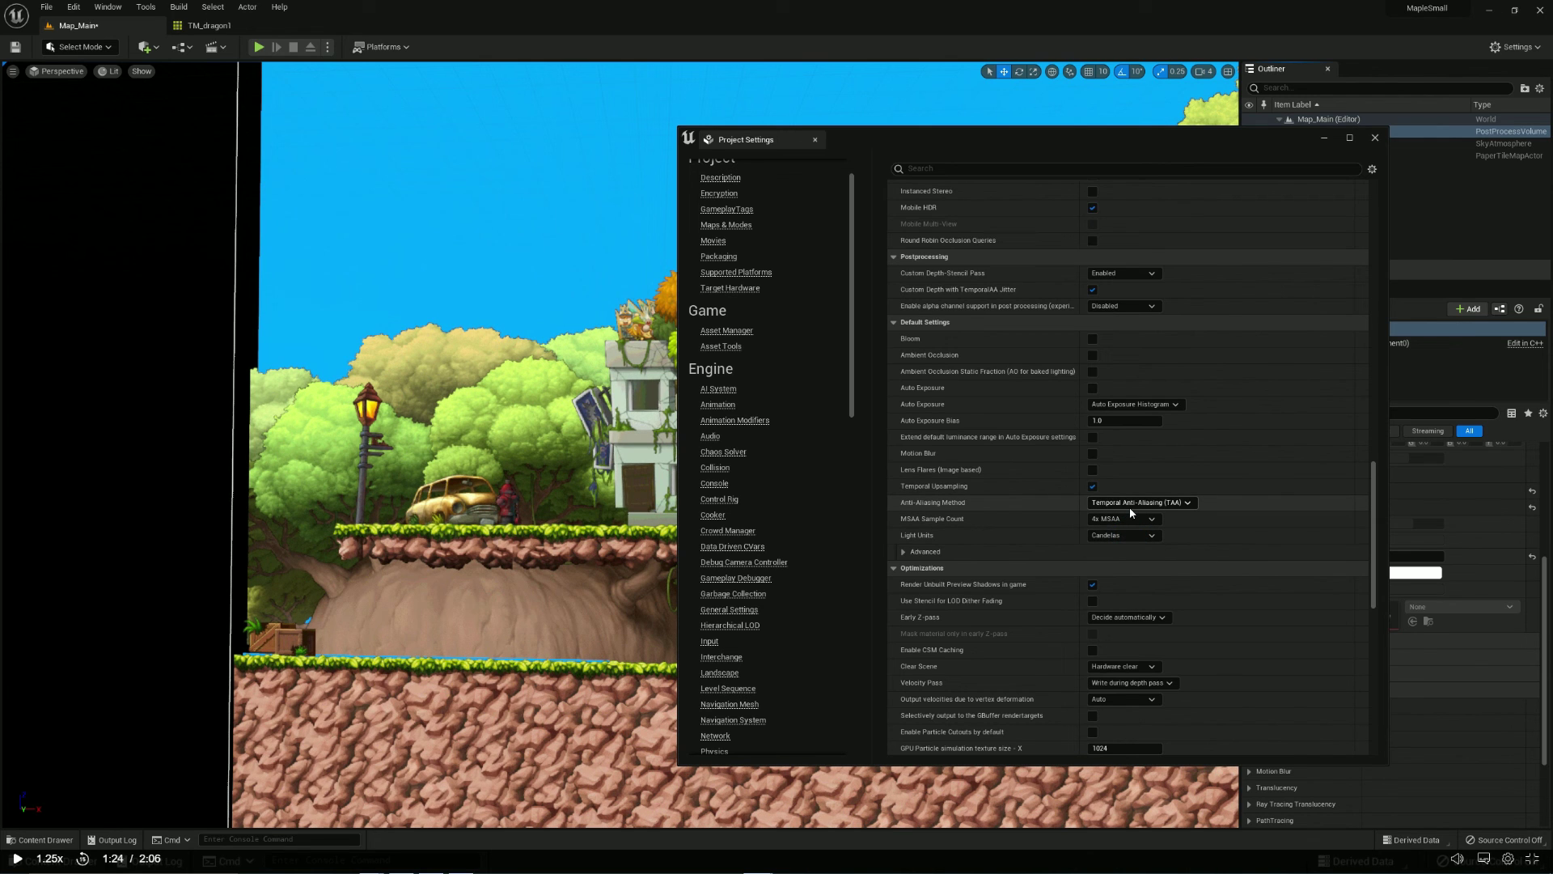
click(1140, 504)
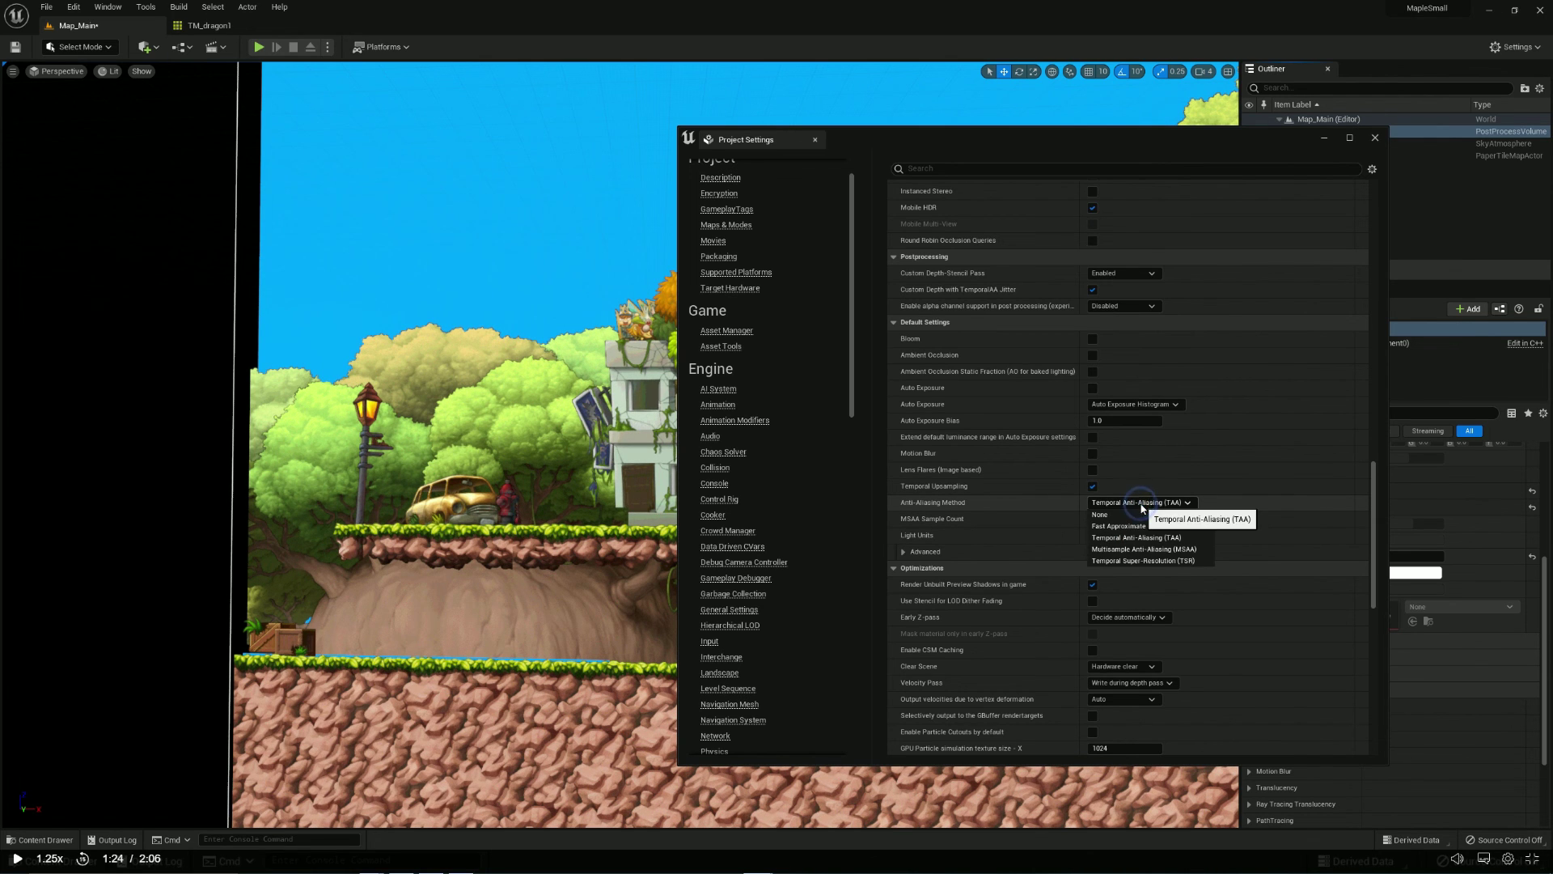
click(1137, 515)
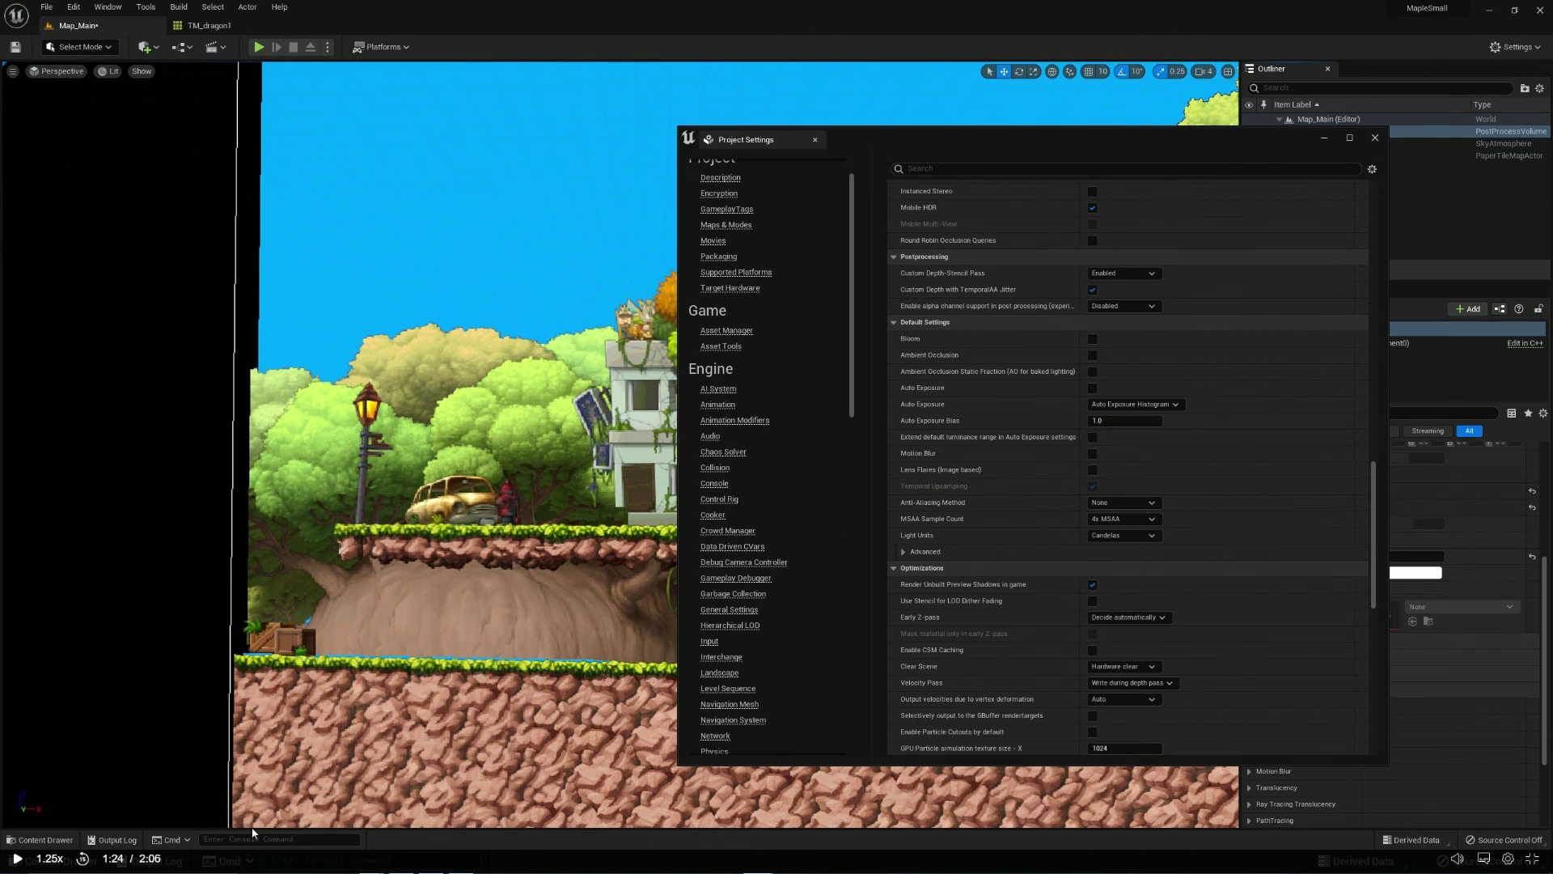
click(18, 860)
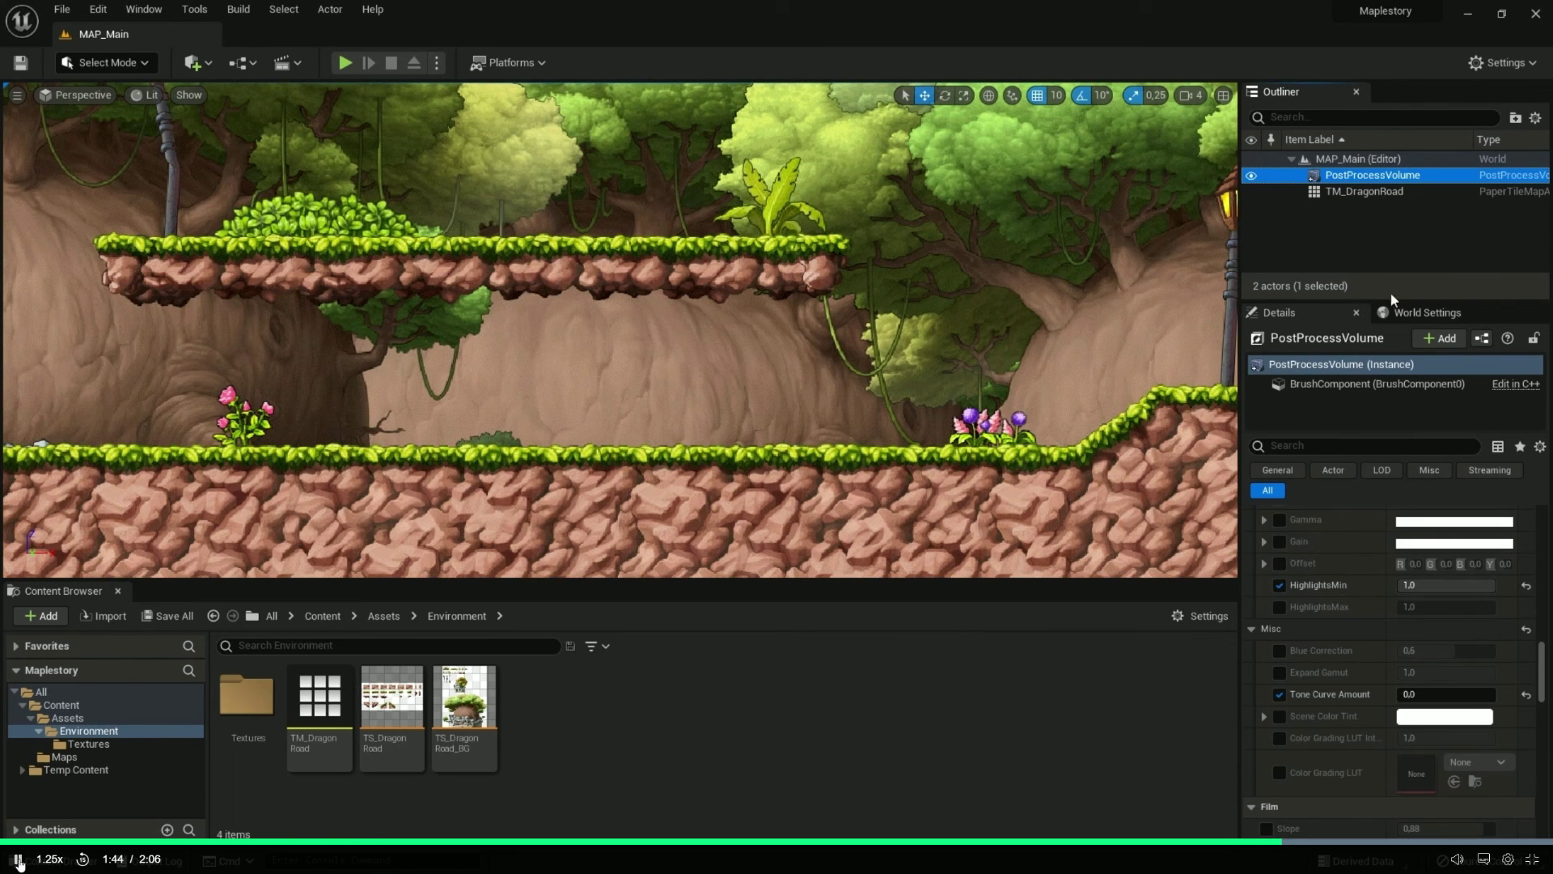
Step: Disable the PostProcessVolume, view the level Unlit then Lit, and re-enable it
drag(1543, 659, 1536, 767)
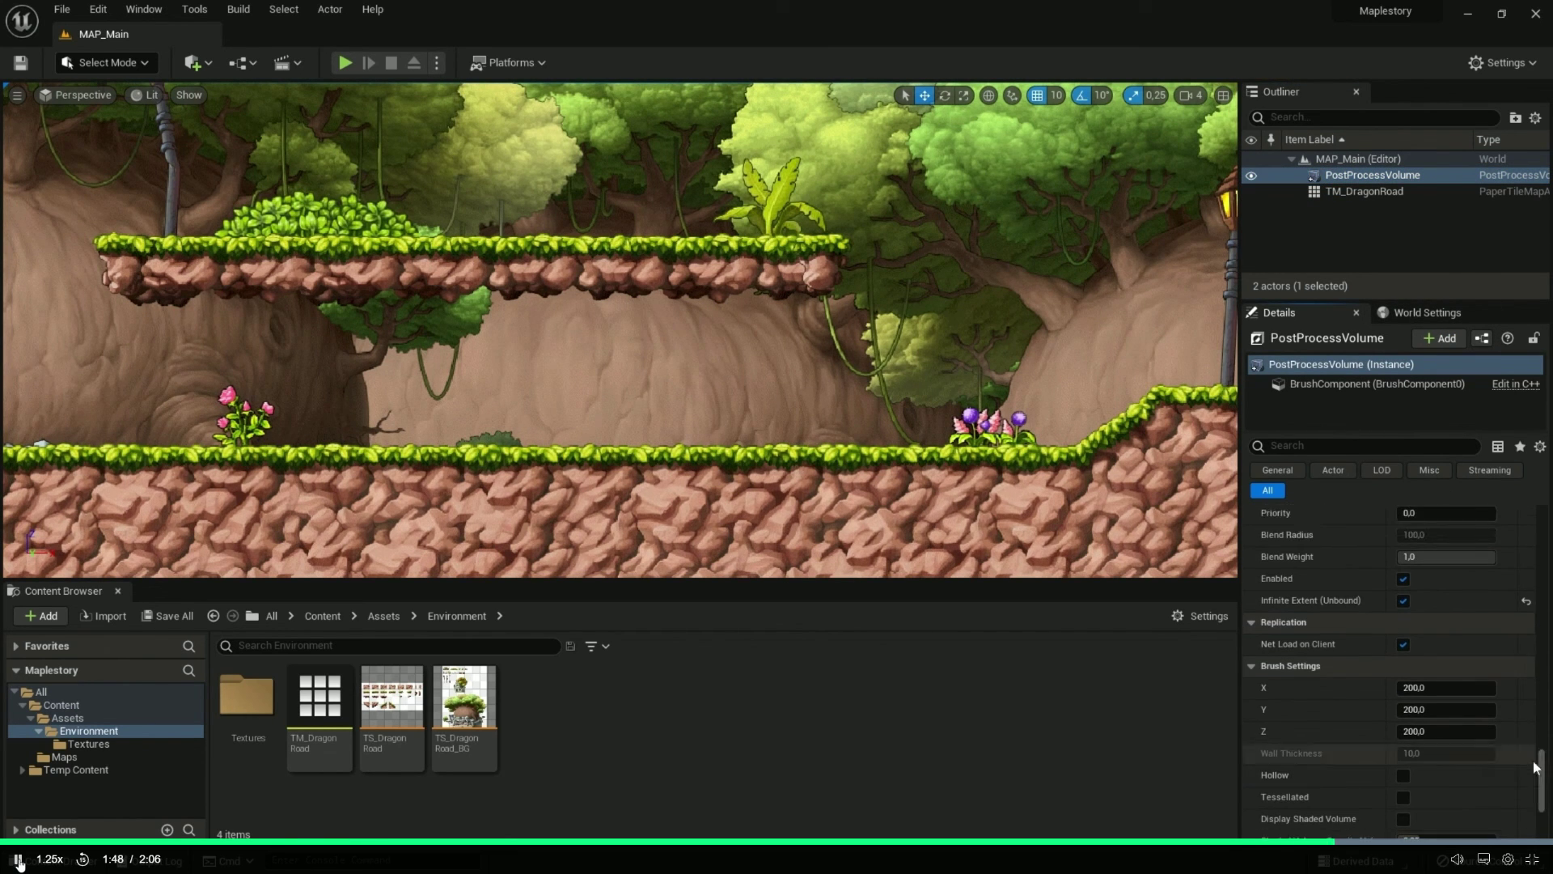
click(1403, 579)
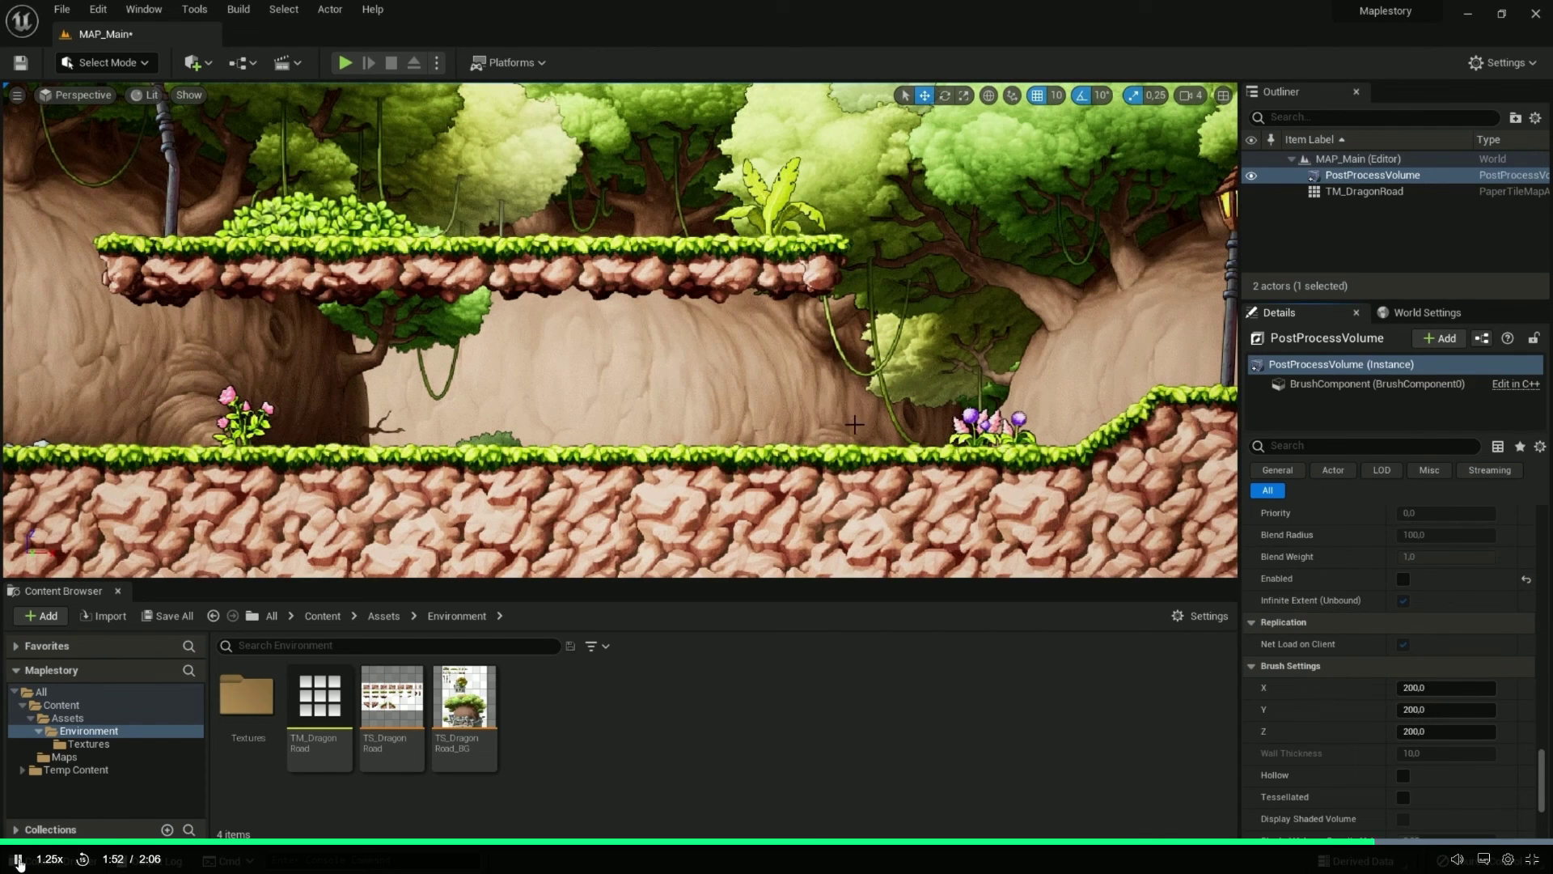
click(147, 95)
click(177, 158)
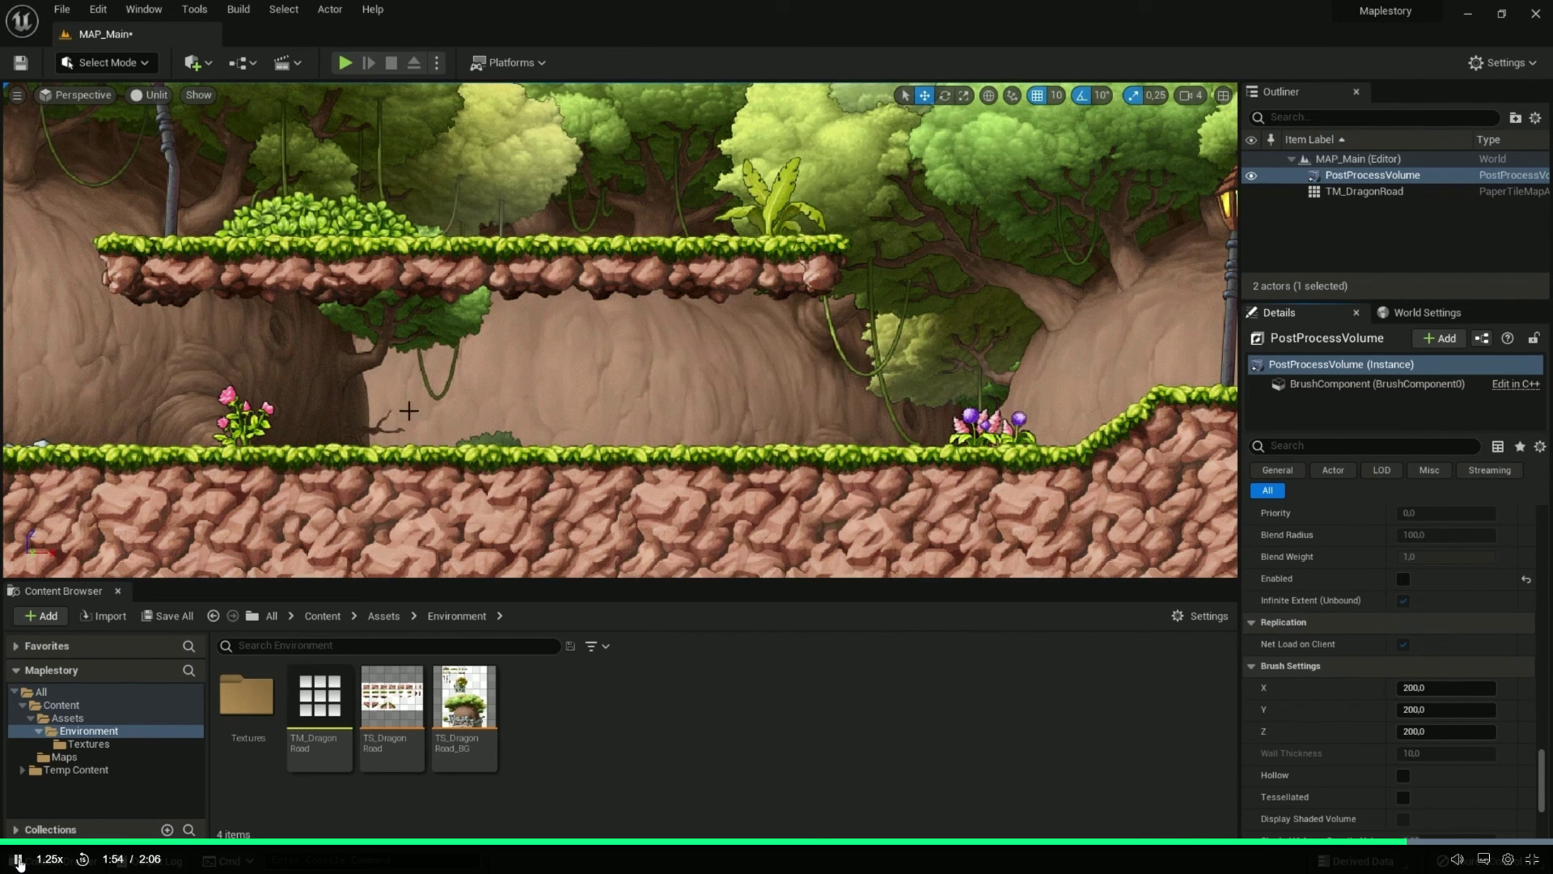
click(160, 97)
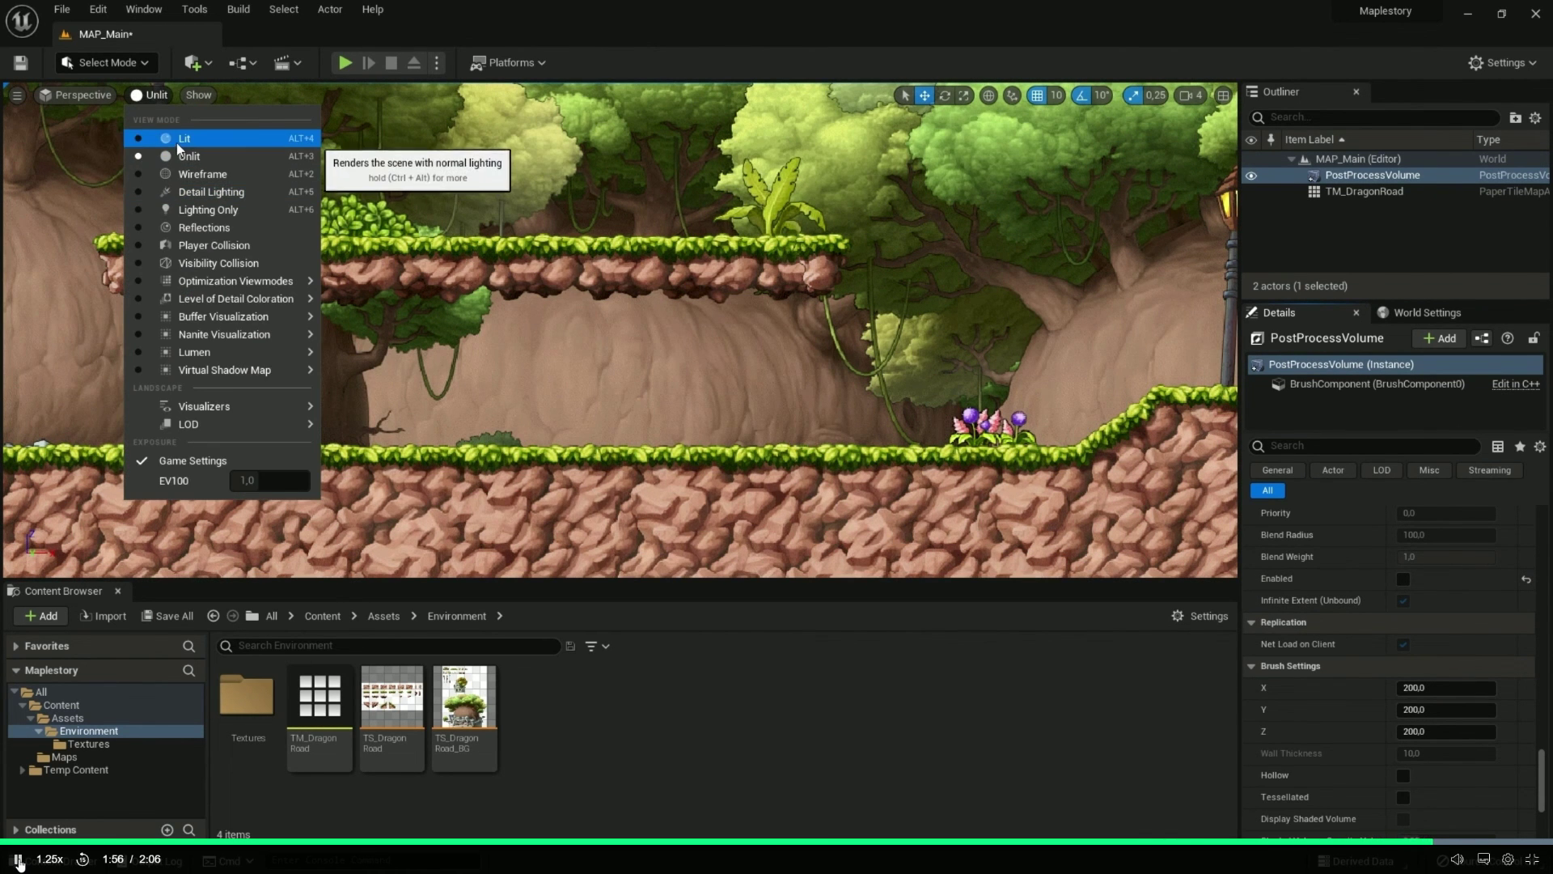
click(180, 138)
click(1404, 579)
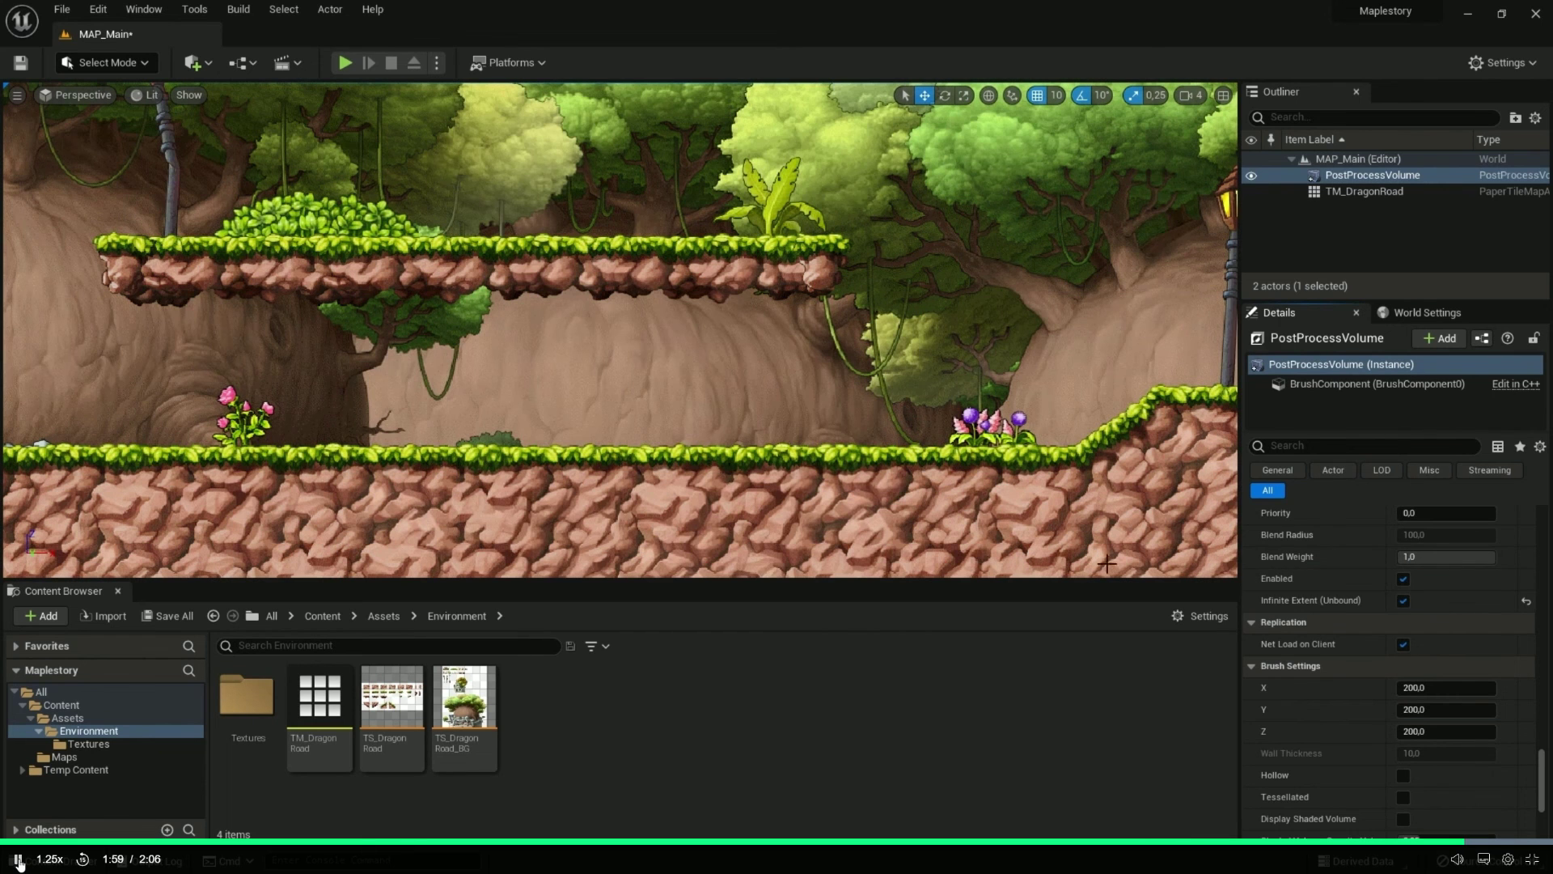
click(147, 94)
click(152, 100)
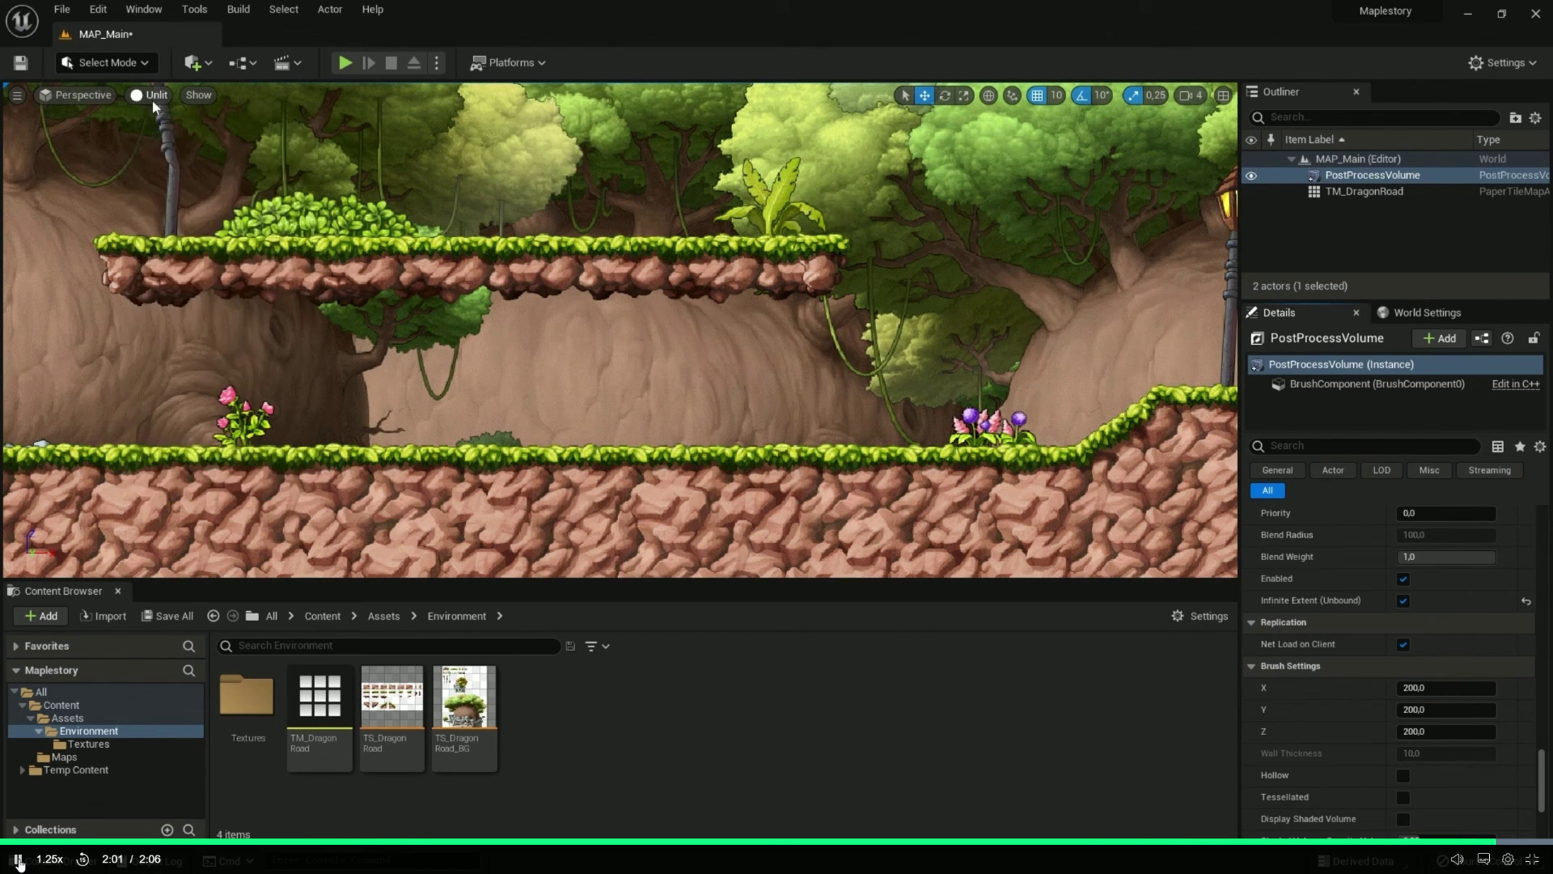